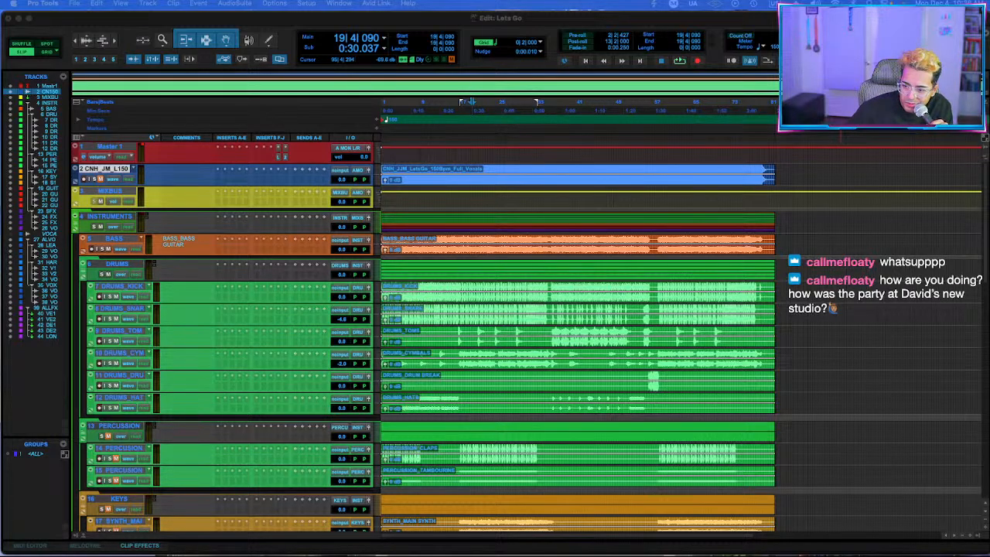
# Play the CNH_JJM_LetsGo_150Bpm_Full_Vocals reference track from the start of the session and stop playback after listening.
pyautogui.press('super+Tab')
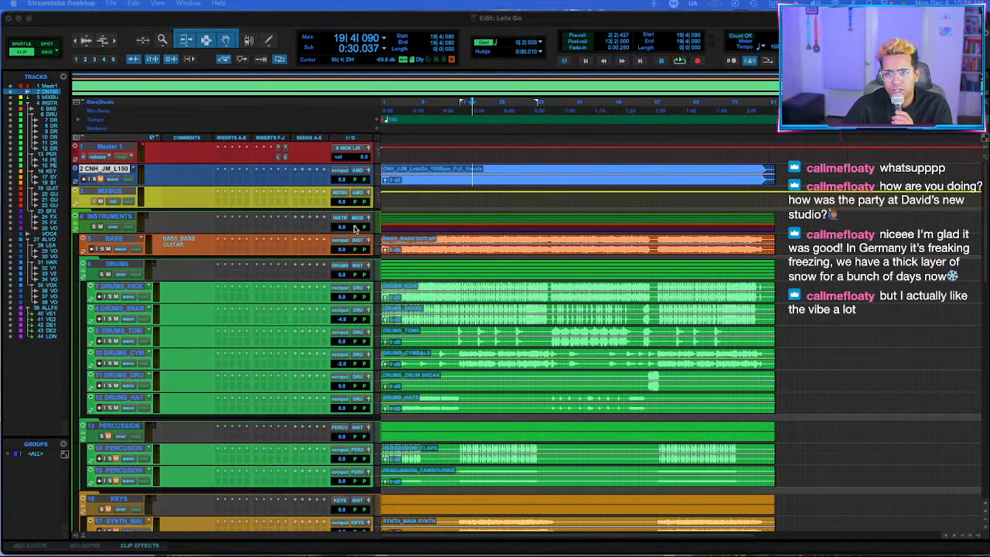
pyautogui.click(469, 168)
pyautogui.press('Return')
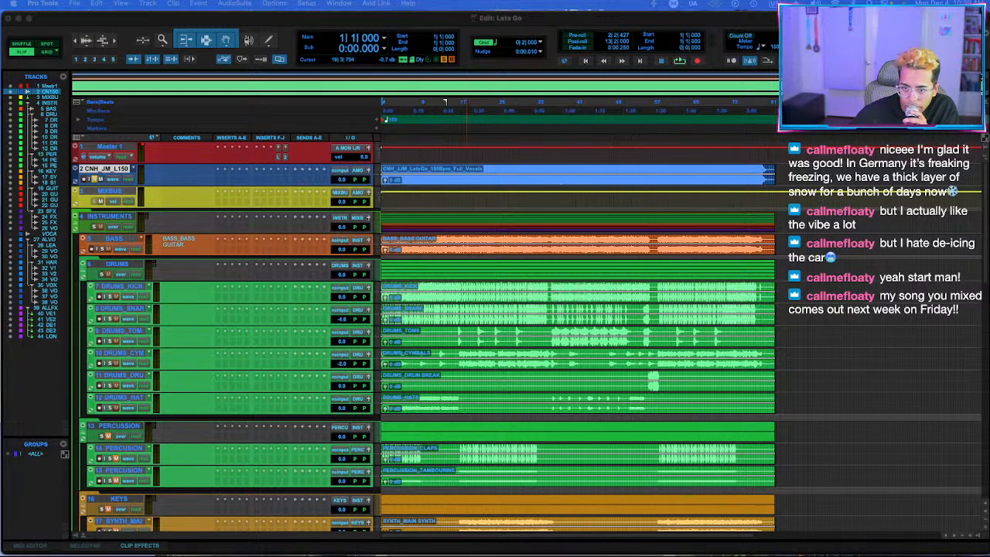
pyautogui.click(425, 172)
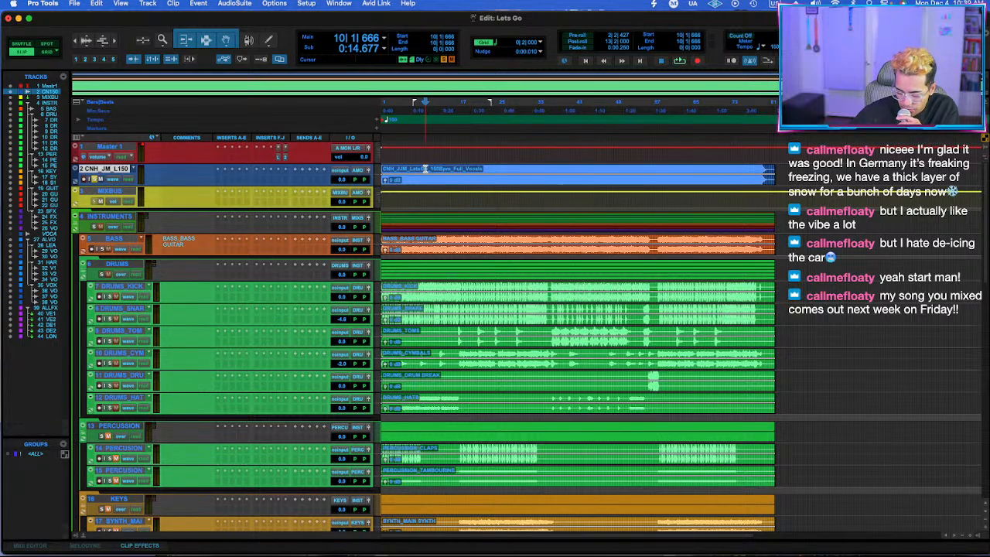
pyautogui.press('space')
pyautogui.press('Return')
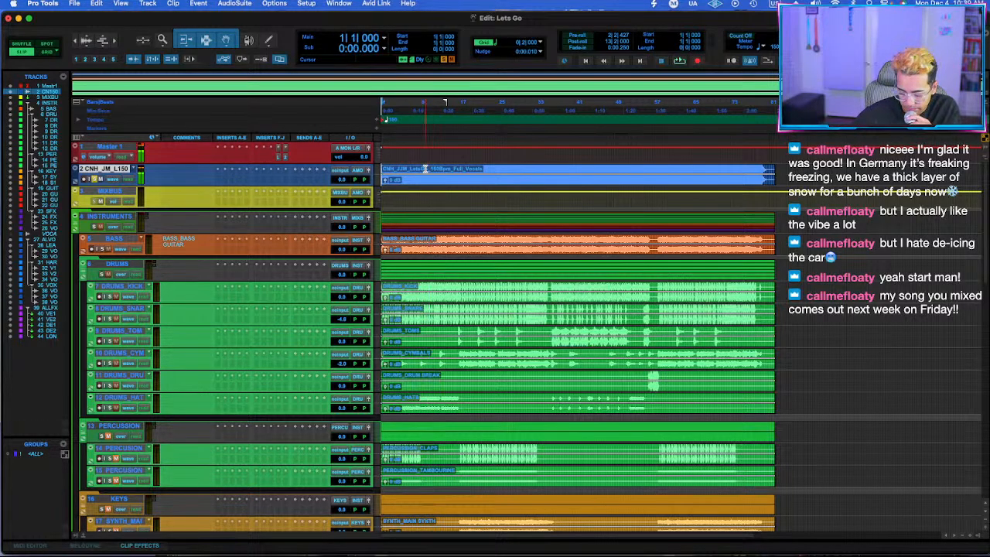
pyautogui.press('space')
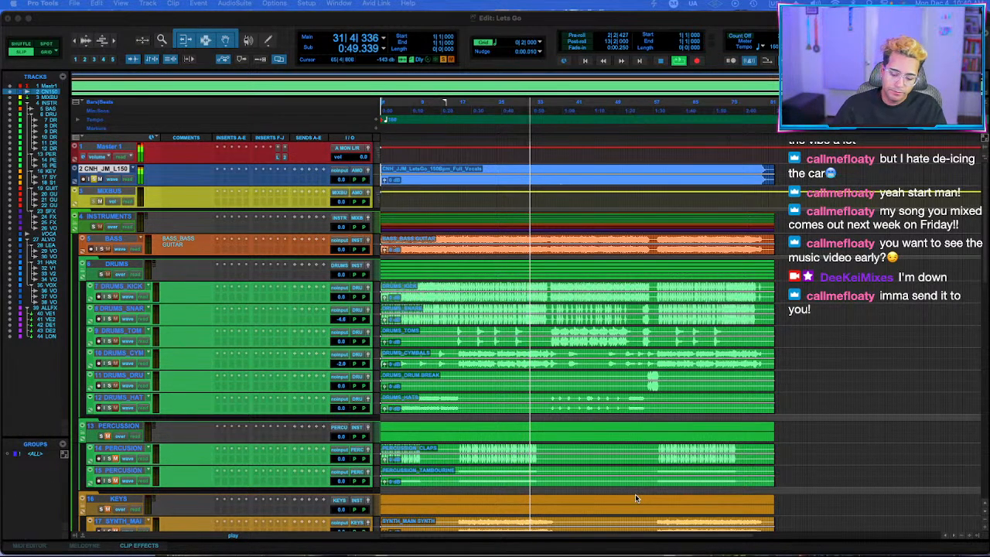
pyautogui.click(445, 25)
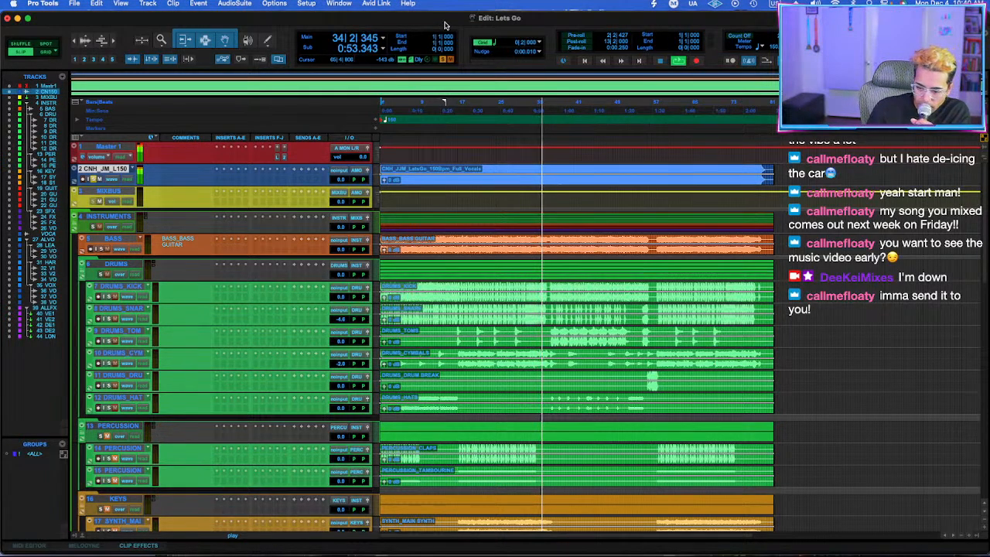
pyautogui.press('space')
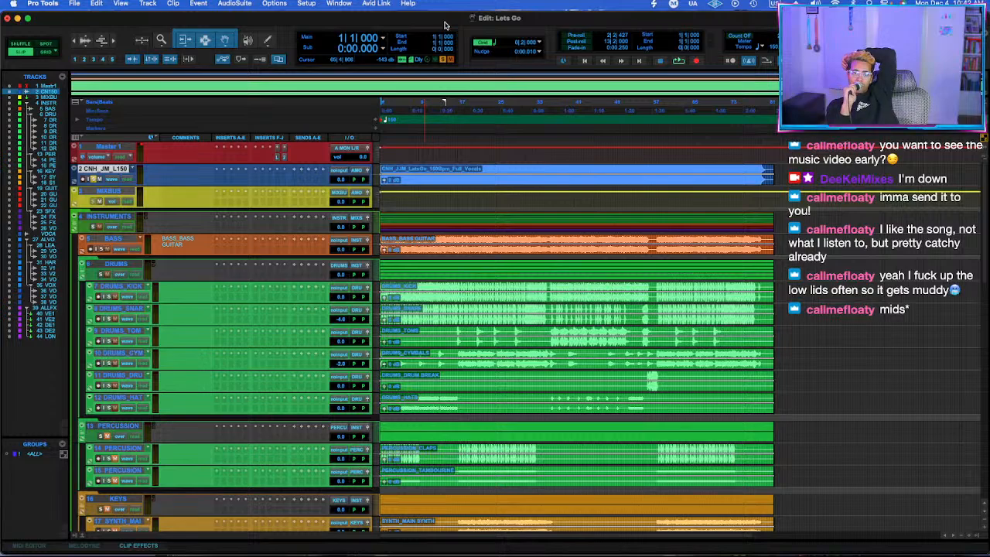
# Audition the full-vocals reference mix from around bar 11 and again from around bar 7.
pyautogui.click(430, 172)
pyautogui.press('space')
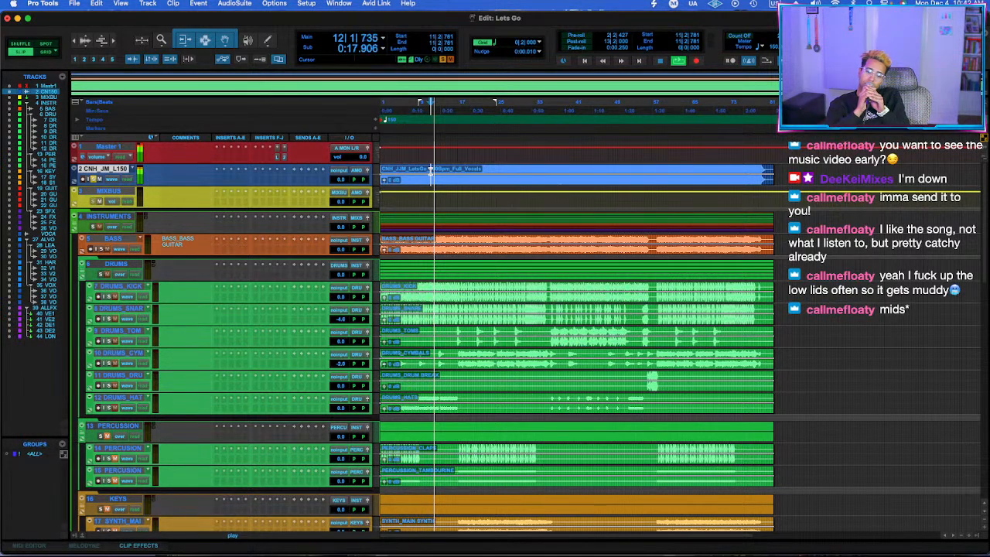
pyautogui.press('space')
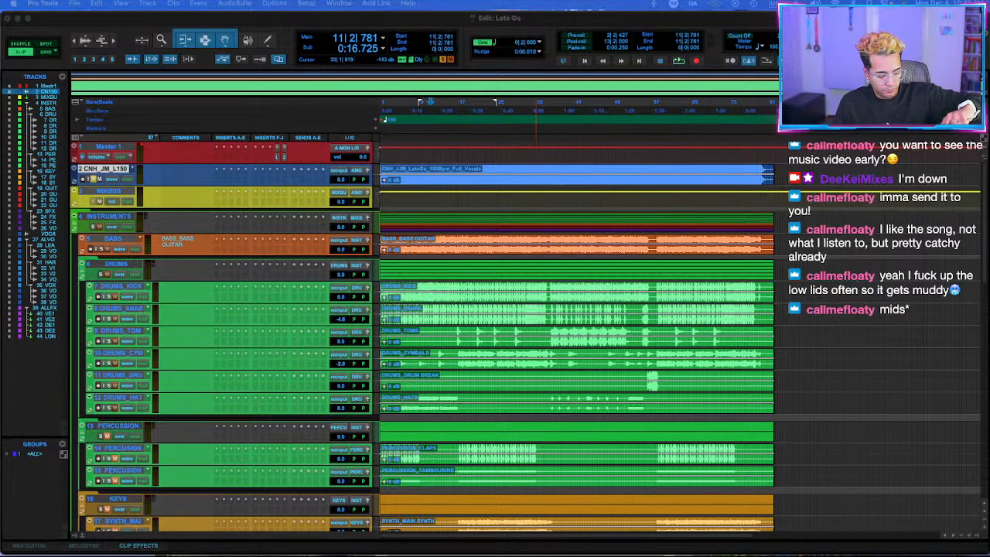
pyautogui.click(410, 169)
pyautogui.press('space')
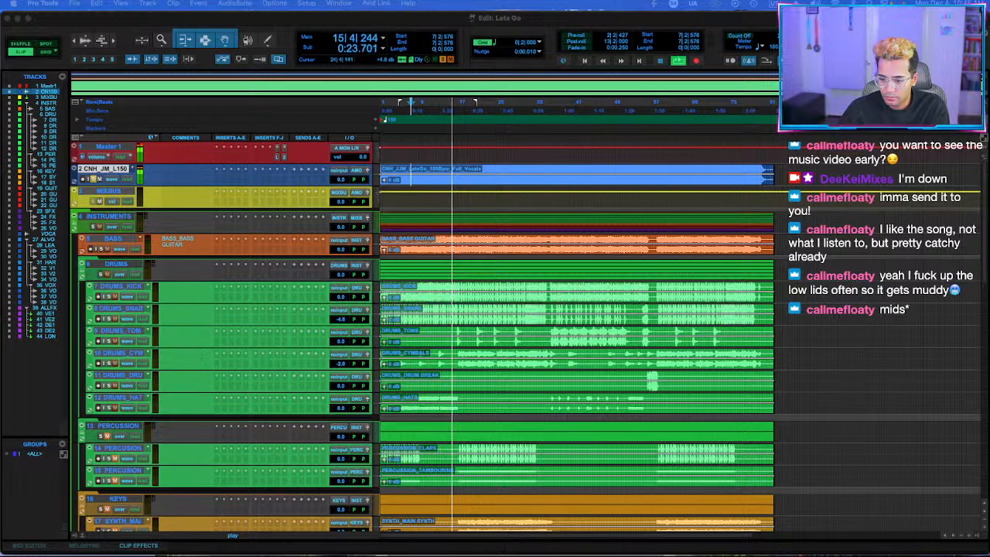
# Play the session's own tracks from around bar 12 instead of the reference, and select the DRUMS folder through DRUMS_HATS.
pyautogui.doubleClick(434, 169)
pyautogui.click(434, 172)
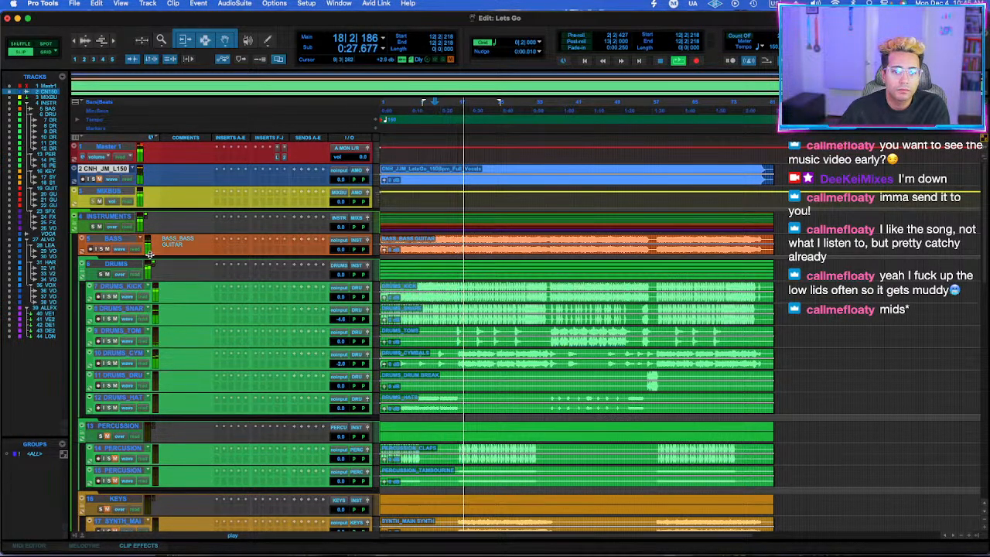
pyautogui.click(116, 264)
pyautogui.keyDown('shift'); pyautogui.click(116, 397); pyautogui.keyUp('shift')
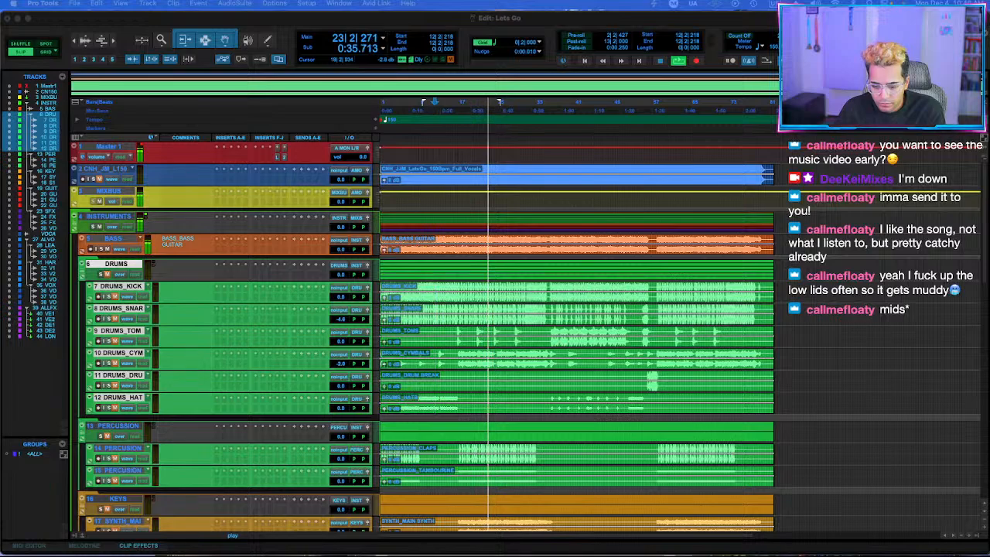
# Restart playback from around bar 16 on the BASS track.
pyautogui.click(455, 239)
pyautogui.press('space')
pyautogui.press('space')
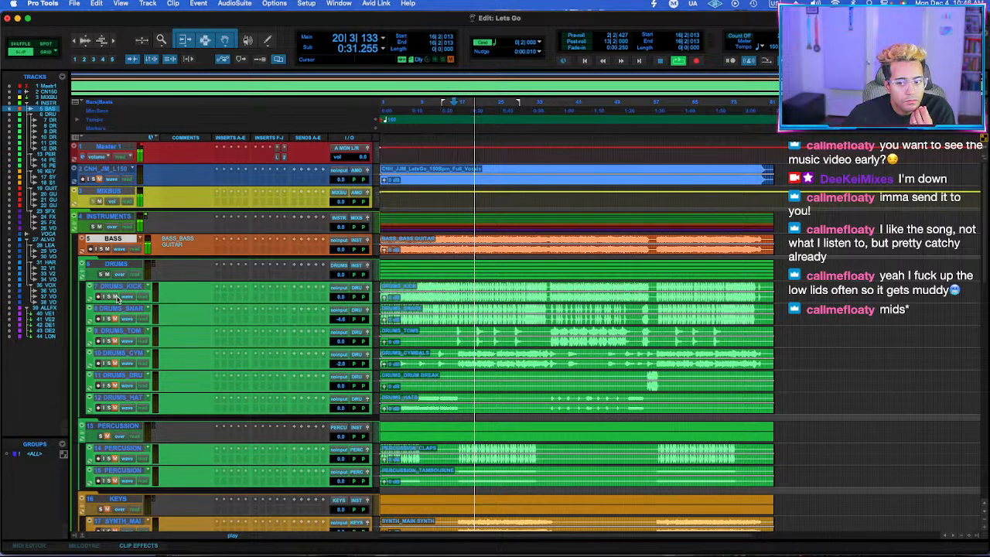
# Insert the bx_subfilter plug-in on the DRUMS_KICK track by searching for "subfi".
pyautogui.click(224, 299)
pyautogui.moveTo(225, 301)
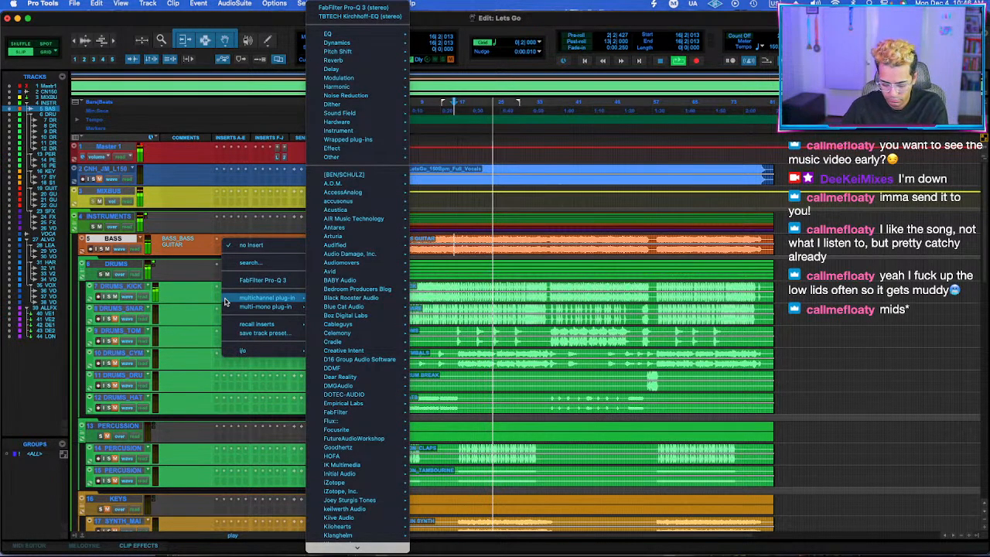
pyautogui.write('sb')
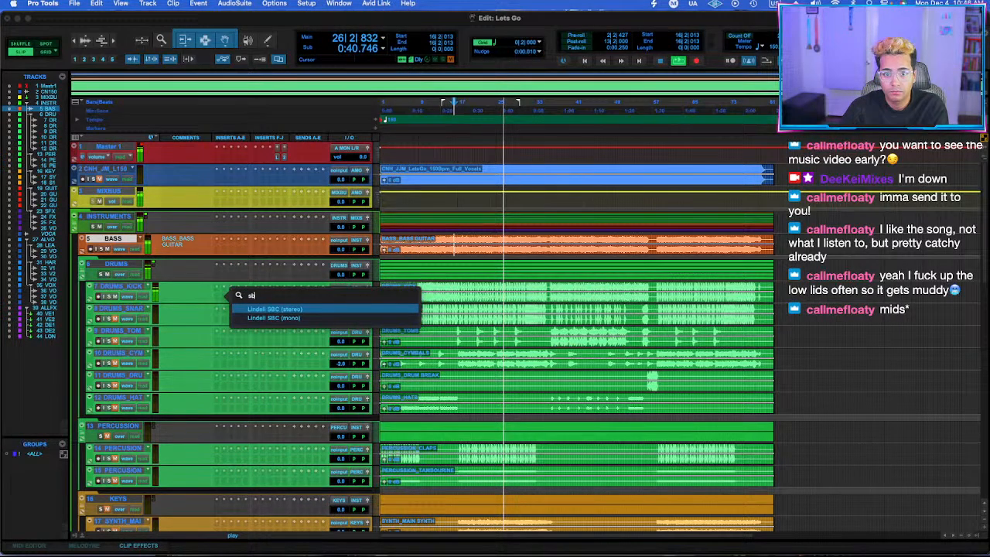
pyautogui.press('BackSpace')
pyautogui.write('uf')
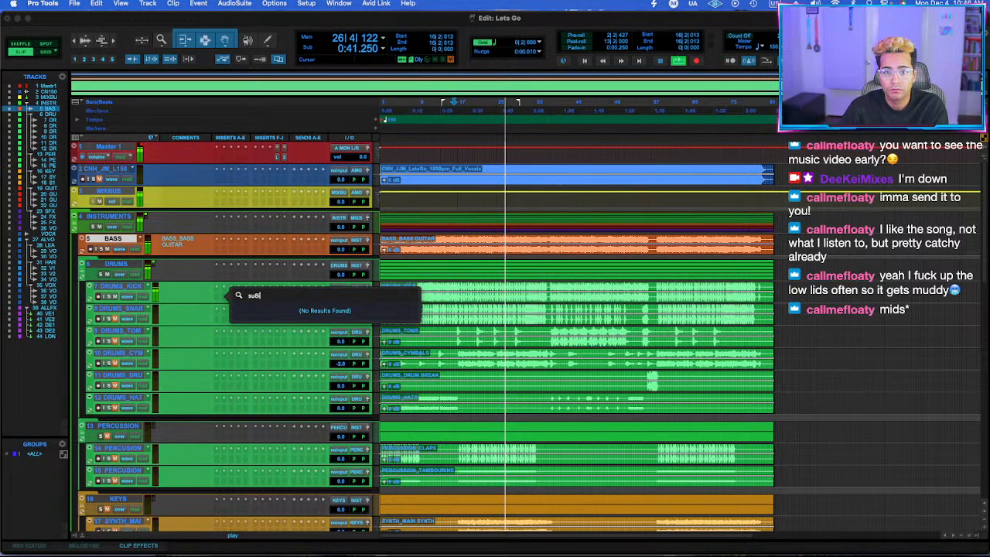
pyautogui.press('BackSpace')
pyautogui.write('bfil')
pyautogui.press('Return')
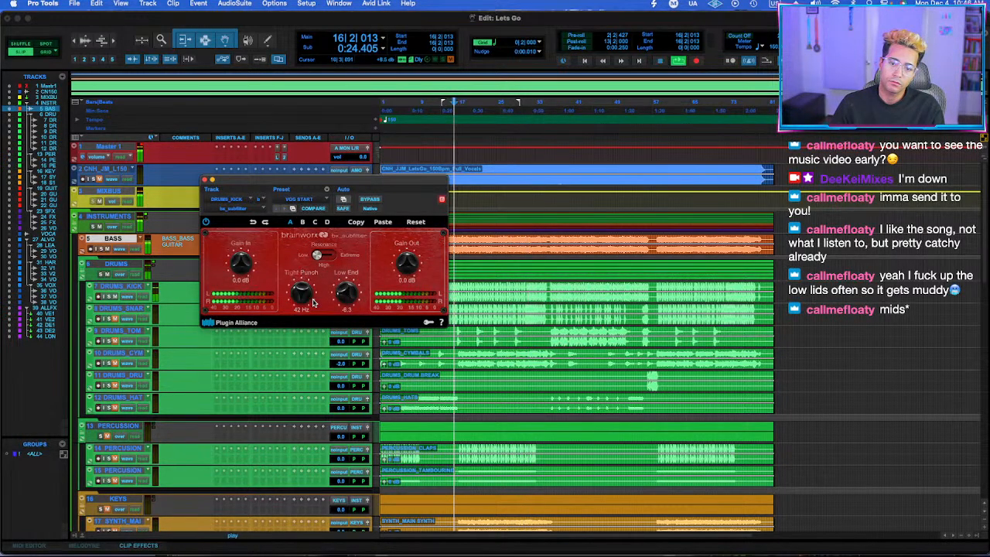
# Set the kick's bx_subfilter Tight Punch to 54 Hz and Low End to about -5.2, compare it with bypass, and close it.
pyautogui.moveTo(307, 289); pyautogui.dragTo(356, 291)
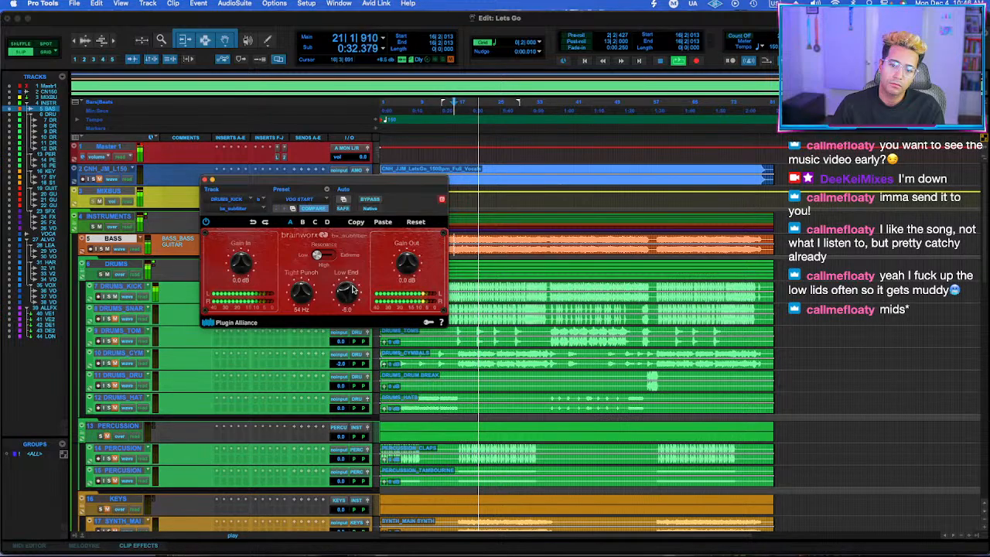
pyautogui.click(370, 200)
pyautogui.click(370, 200)
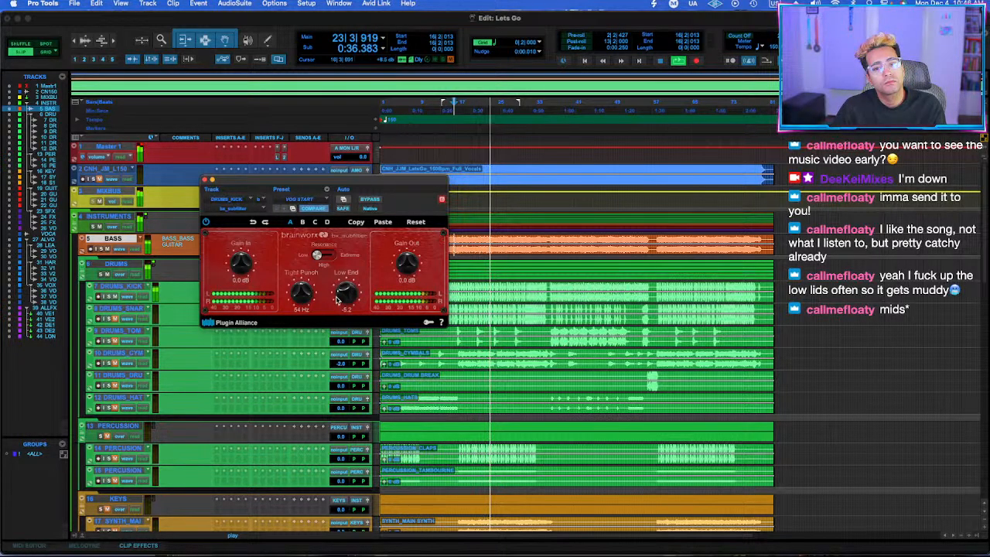
pyautogui.click(206, 181)
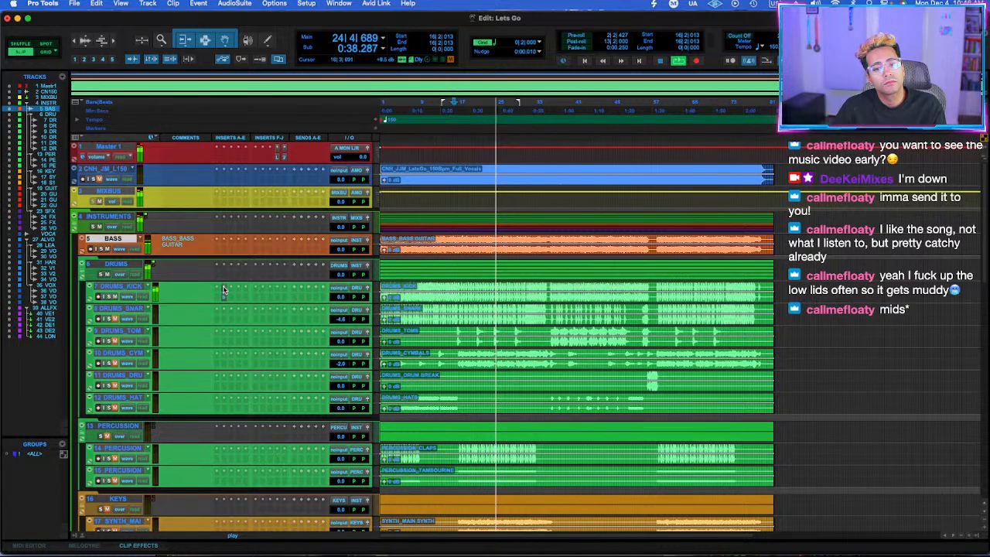
# Search the plug-ins for "transient" and insert the Neutron Transient Shaper on the DRUMS_KICK track.
pyautogui.click(223, 289)
pyautogui.click(222, 288)
pyautogui.click(223, 289)
pyautogui.write('transient')
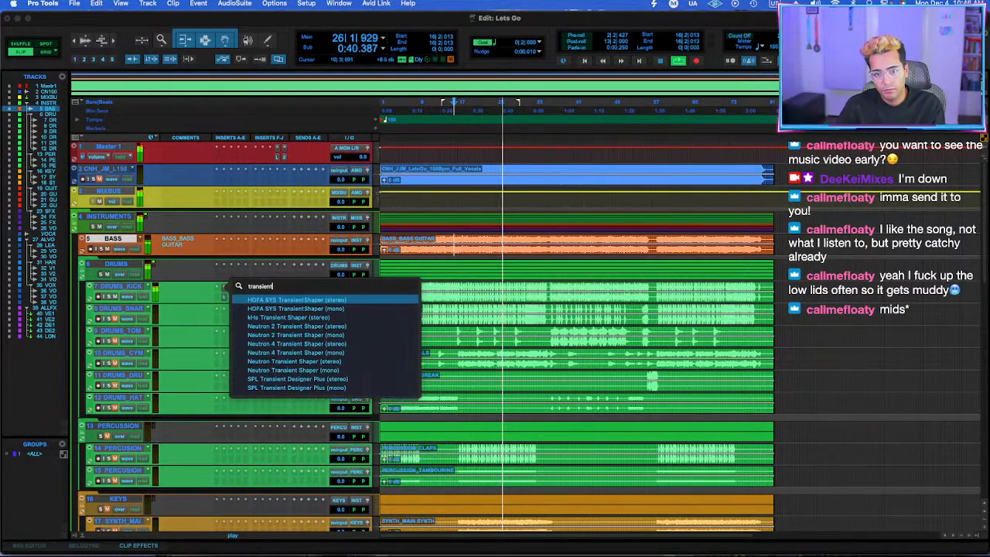
pyautogui.click(316, 347)
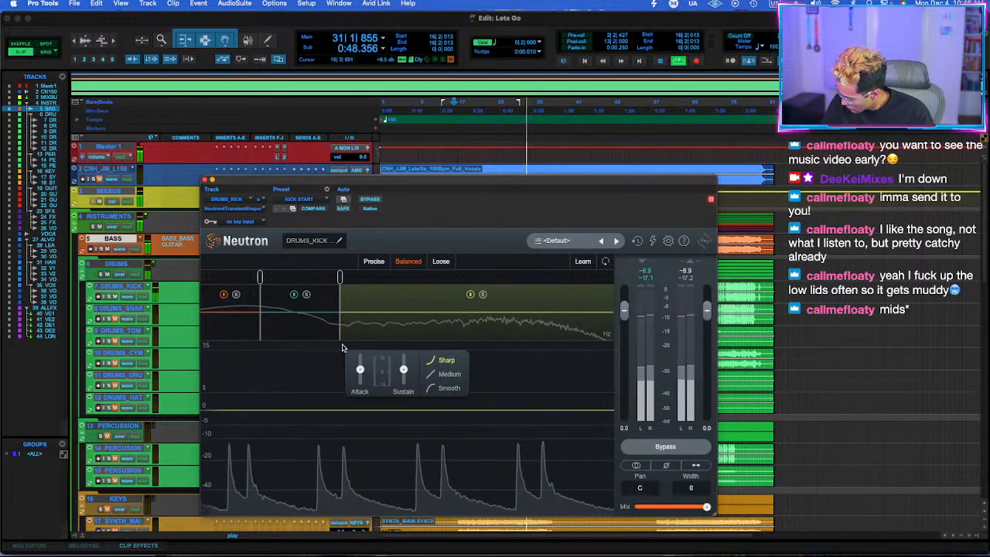
# With the kick soloed and playing from bar 16, raise the low band's Attack to about 4.8 and lower its Sustain.
pyautogui.press('space')
pyautogui.press('space')
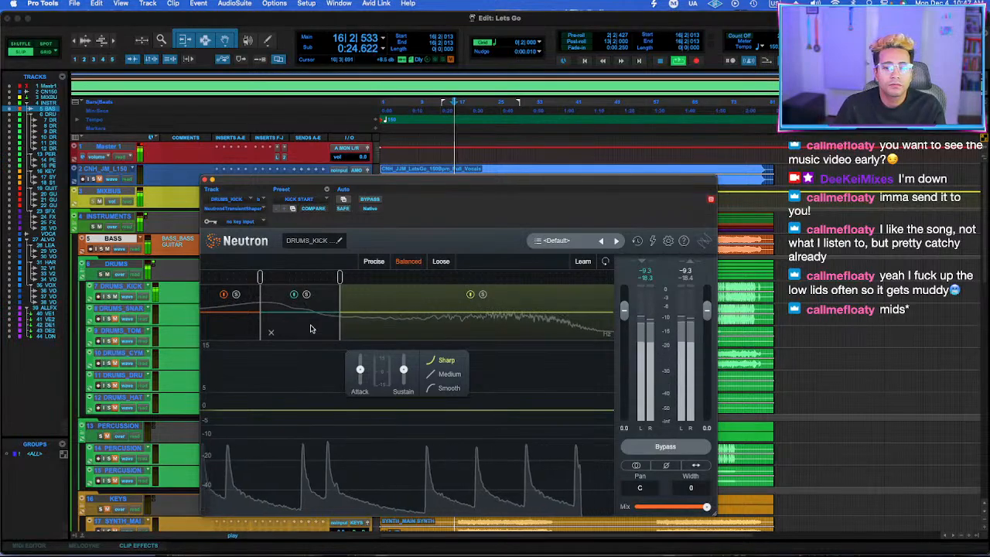
pyautogui.click(109, 296)
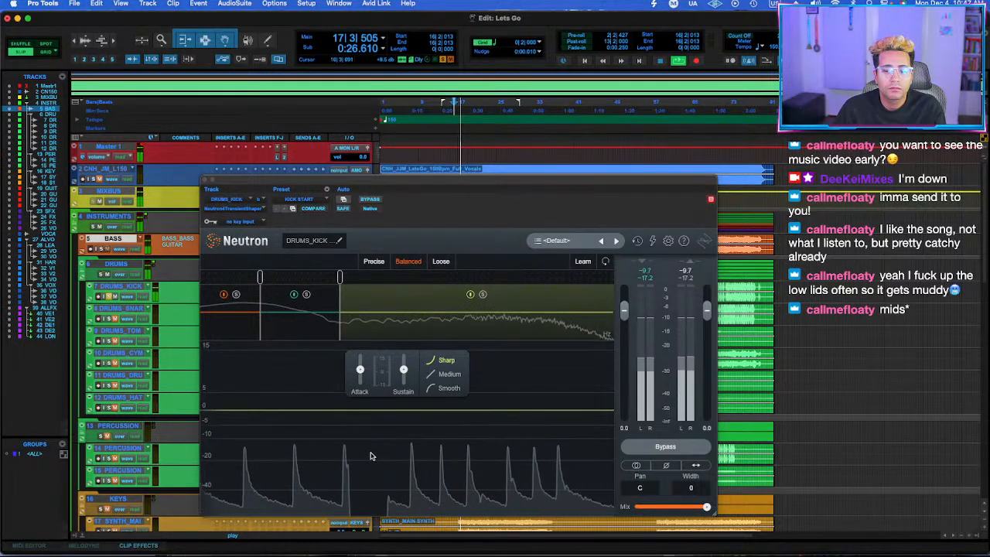
pyautogui.click(236, 319)
pyautogui.click(385, 387)
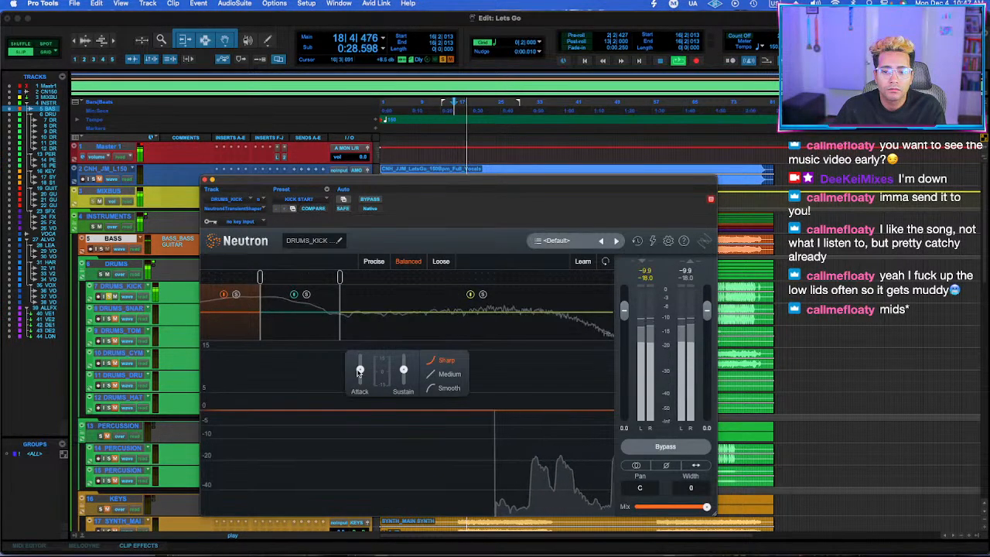
pyautogui.moveTo(359, 373); pyautogui.dragTo(363, 343)
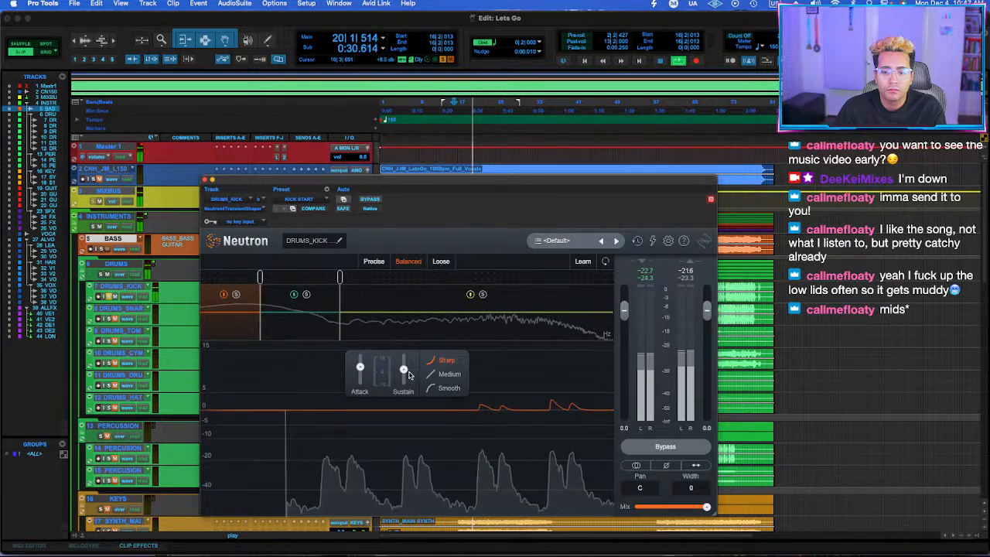
pyautogui.moveTo(405, 371); pyautogui.dragTo(397, 442)
pyautogui.moveTo(361, 368); pyautogui.dragTo(362, 356)
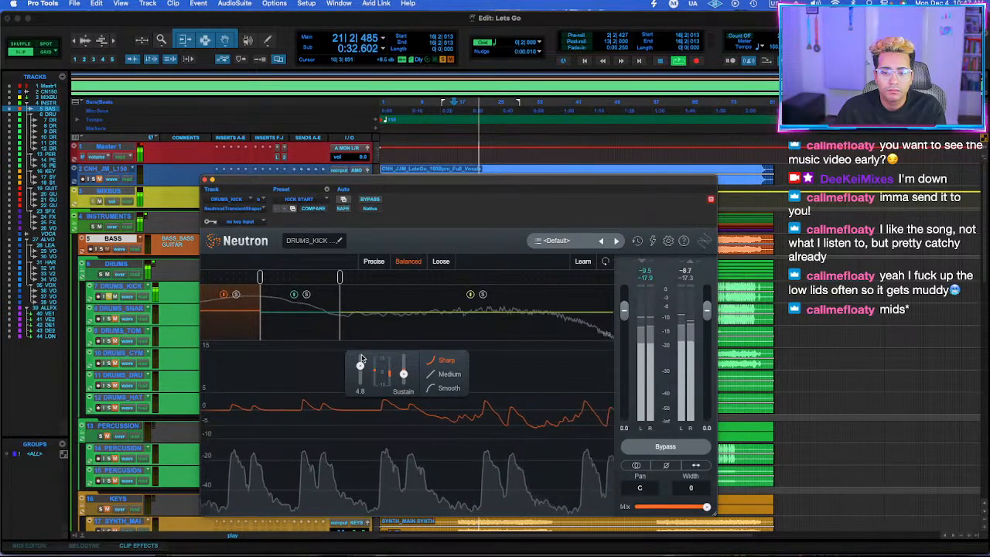
# Raise the Attack of the transient shaper's middle band, check the high band, and close the plug-in.
pyautogui.click(302, 323)
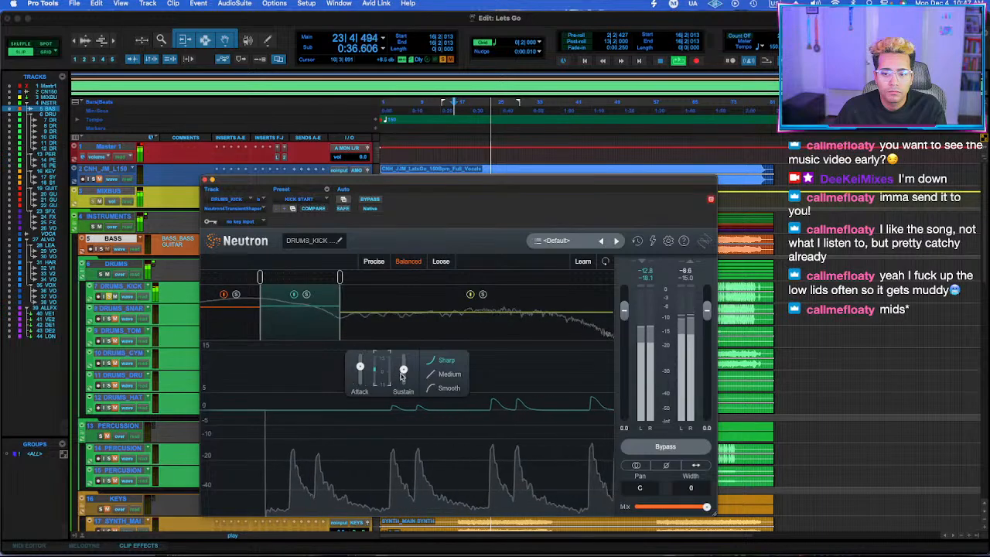
pyautogui.click(386, 325)
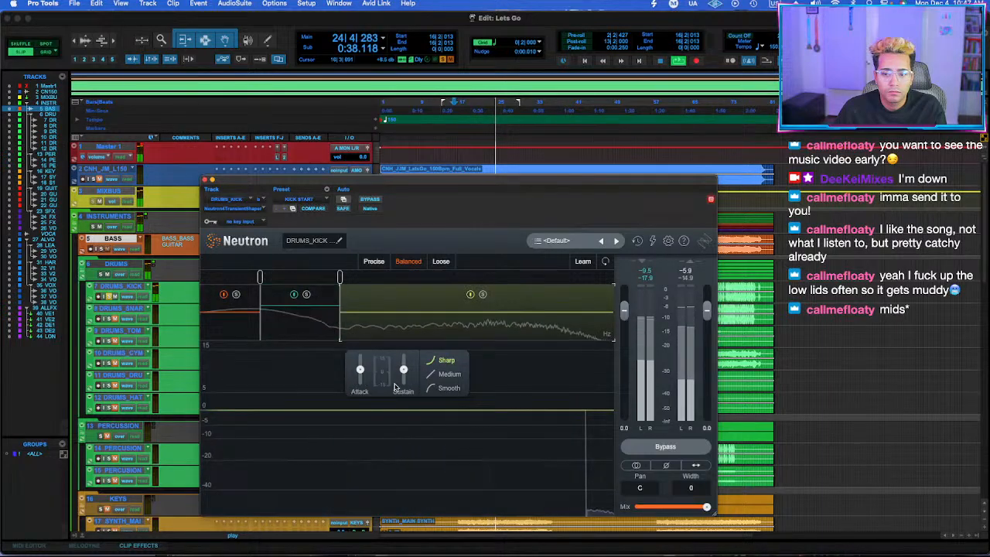
pyautogui.click(205, 180)
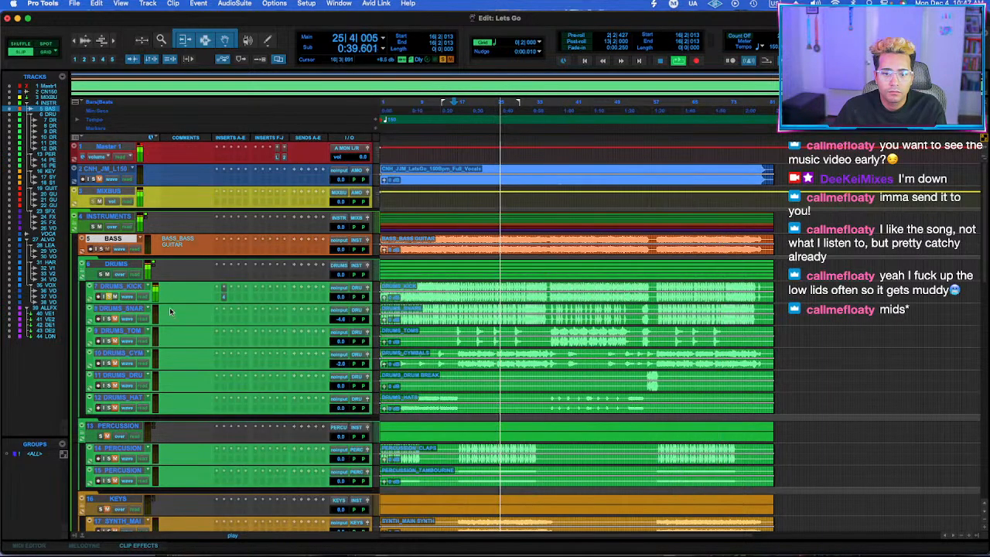
pyautogui.click(224, 300)
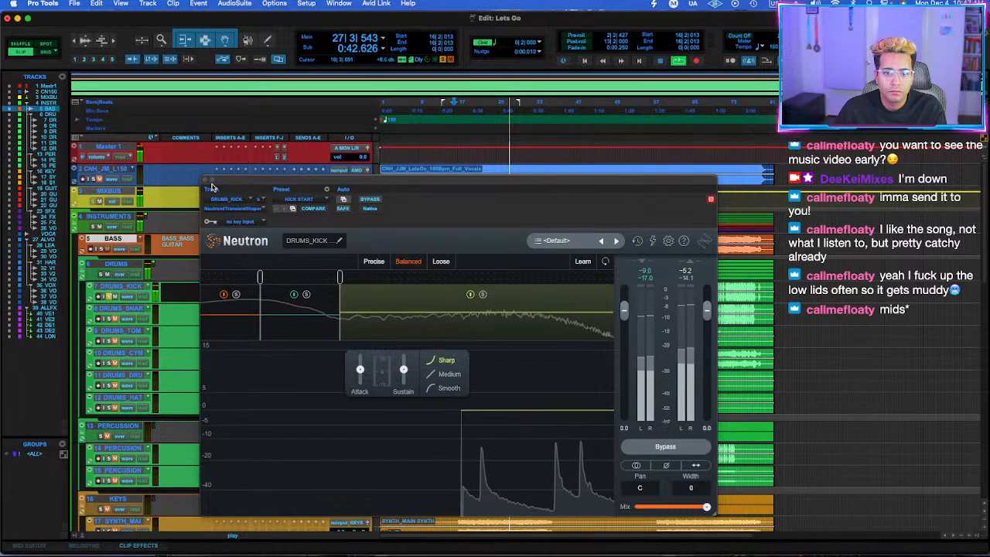
pyautogui.click(208, 186)
# Insert the stereo UADx Pultec EQP-1A EQ on DRUMS_KICK and boost its low frequencies at 60 CPS.
pyautogui.click(230, 300)
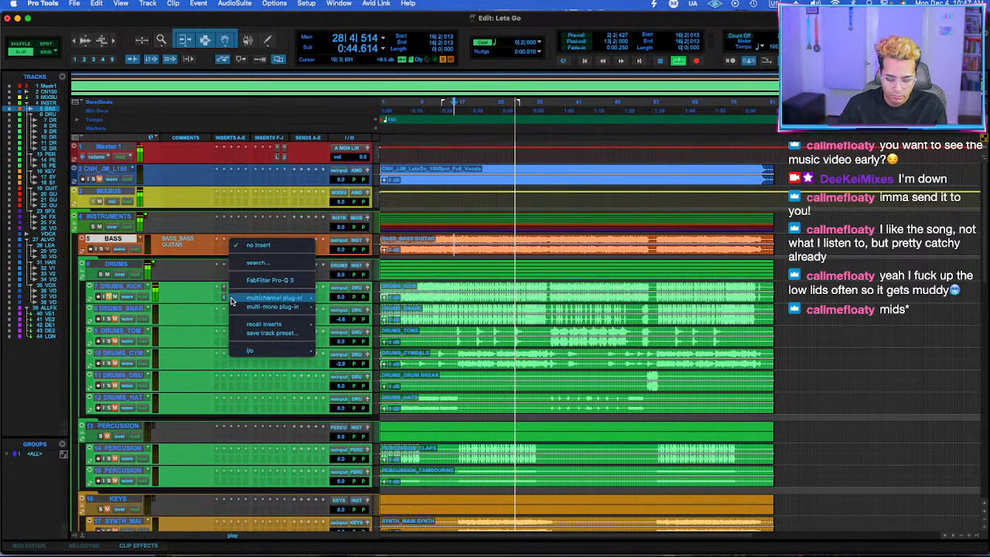
pyautogui.write('pultec')
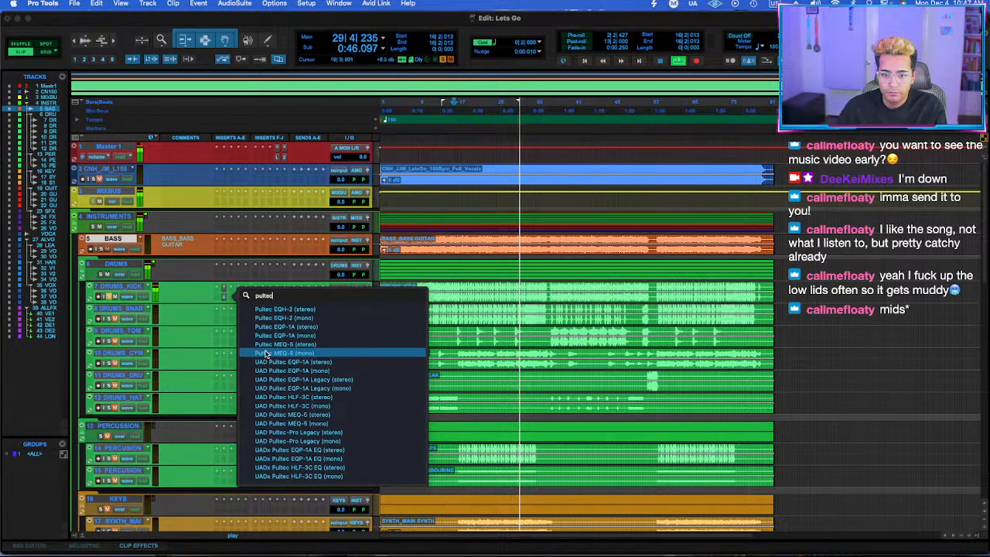
pyautogui.click(313, 450)
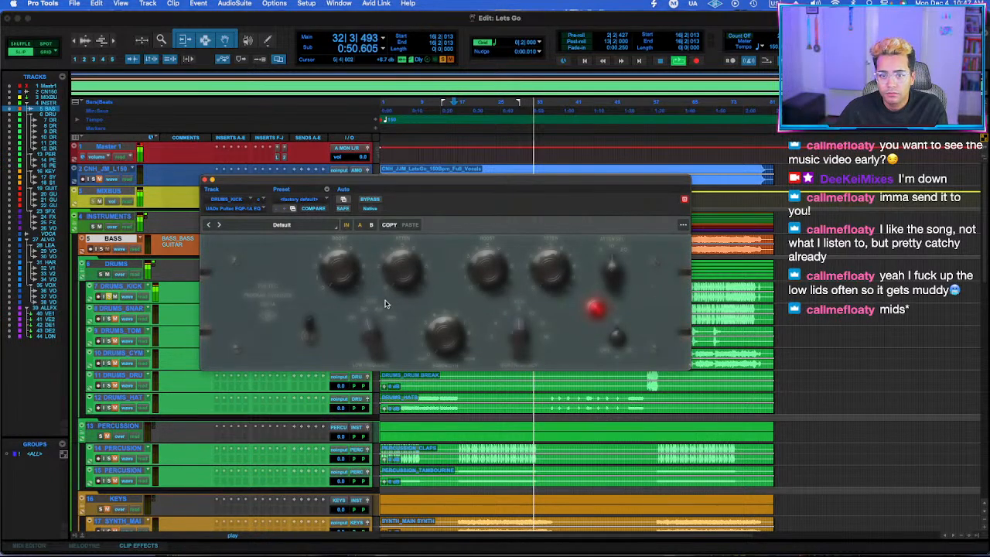
pyautogui.click(374, 316)
pyautogui.moveTo(332, 274); pyautogui.dragTo(335, 259)
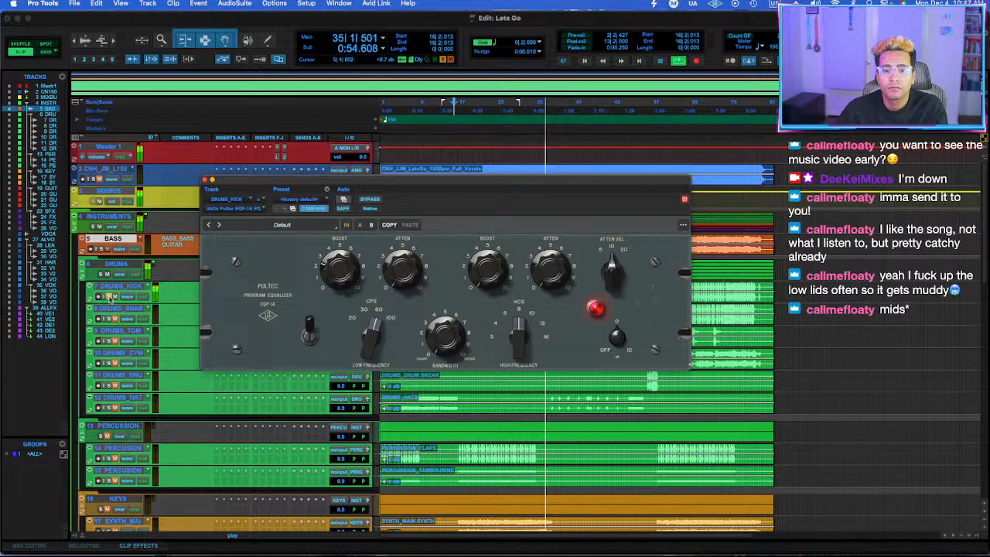
# Close the Pultec EQ and insert the bx_clipper plug-in on the DRUMS_KICK track.
pyautogui.click(205, 179)
pyautogui.press('space')
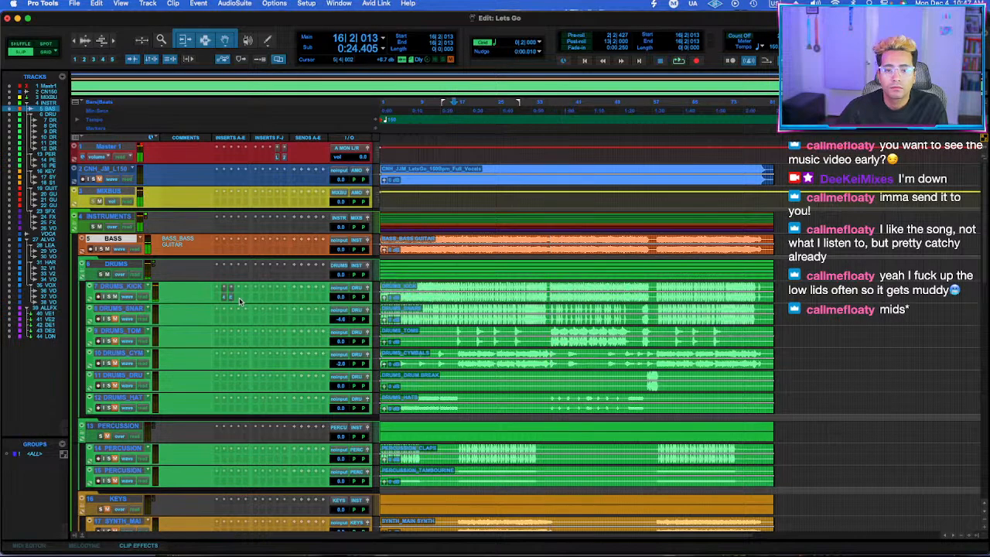
pyautogui.click(240, 302)
pyautogui.press('s')
pyautogui.press('Return')
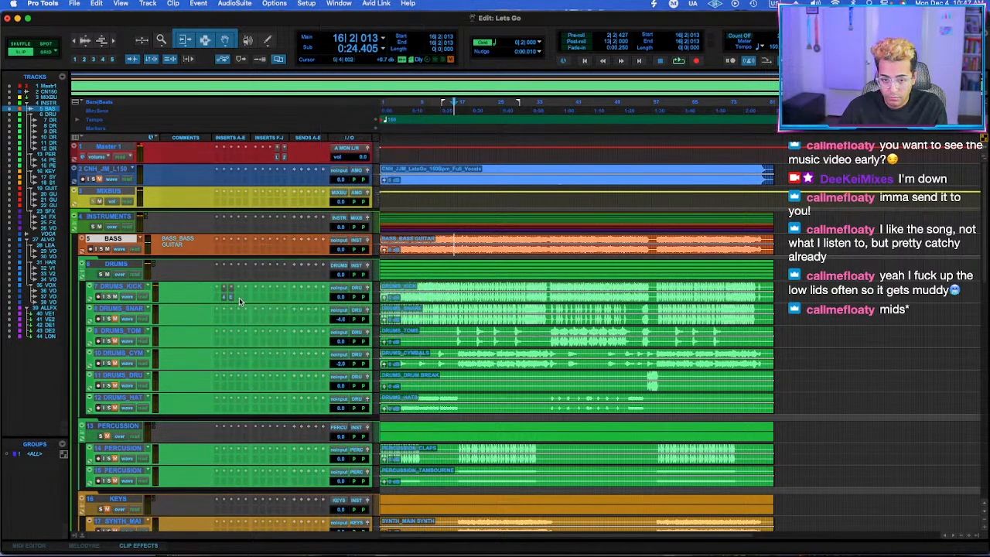
pyautogui.write('clipper')
pyautogui.press('Return')
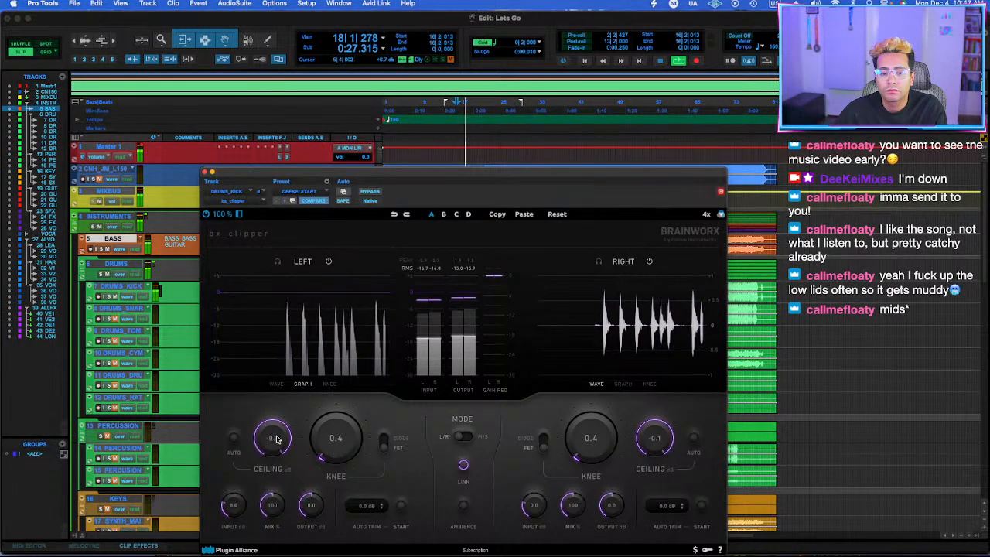
# Set the kick clipper's Ceiling to -6.3 dB and its Knee to 0.0, and close the plug-in.
pyautogui.moveTo(276, 439)
pyautogui.mouseDown()
pyautogui.moveTo(267, 461)
pyautogui.moveTo(271, 454)
pyautogui.mouseUp()
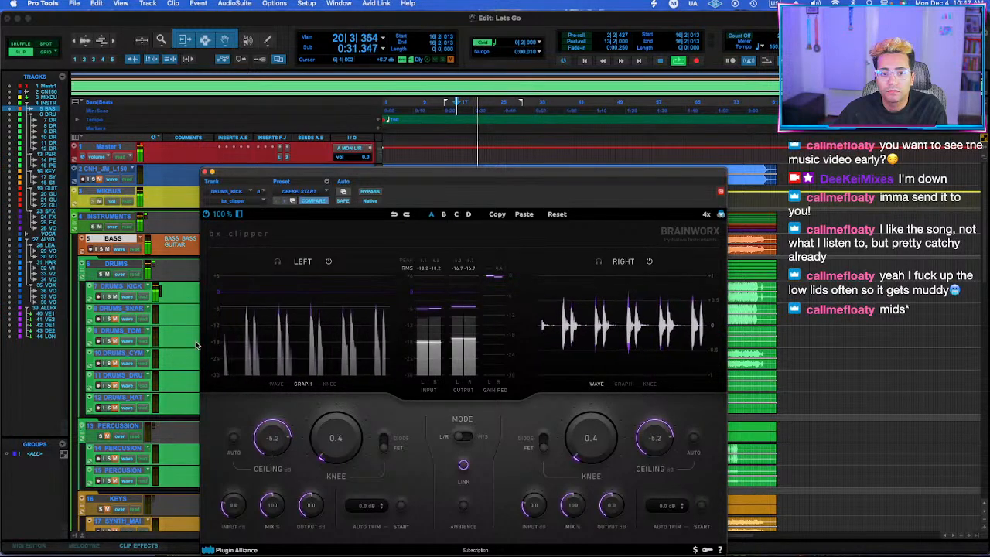
pyautogui.moveTo(348, 457); pyautogui.dragTo(380, 456)
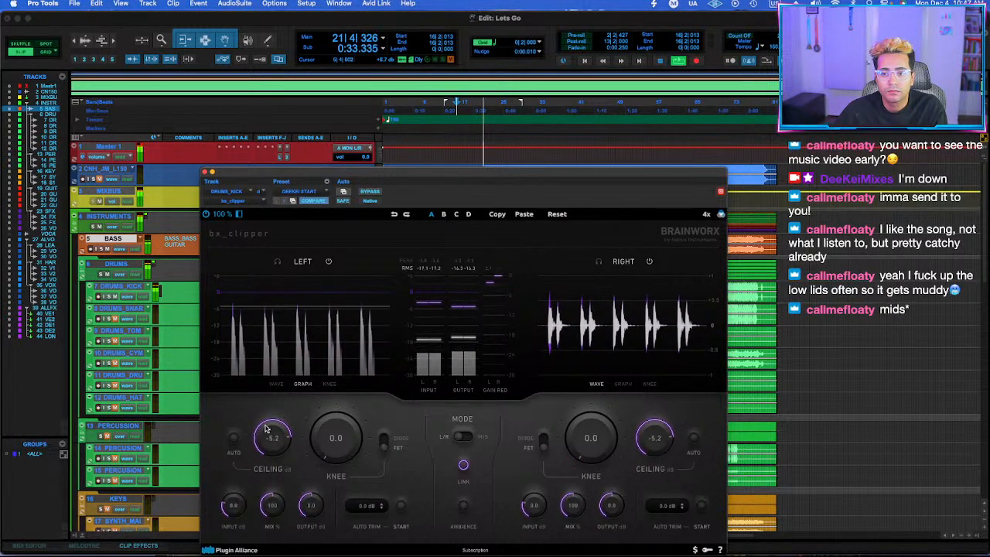
pyautogui.moveTo(266, 429); pyautogui.dragTo(268, 439)
pyautogui.click(157, 291)
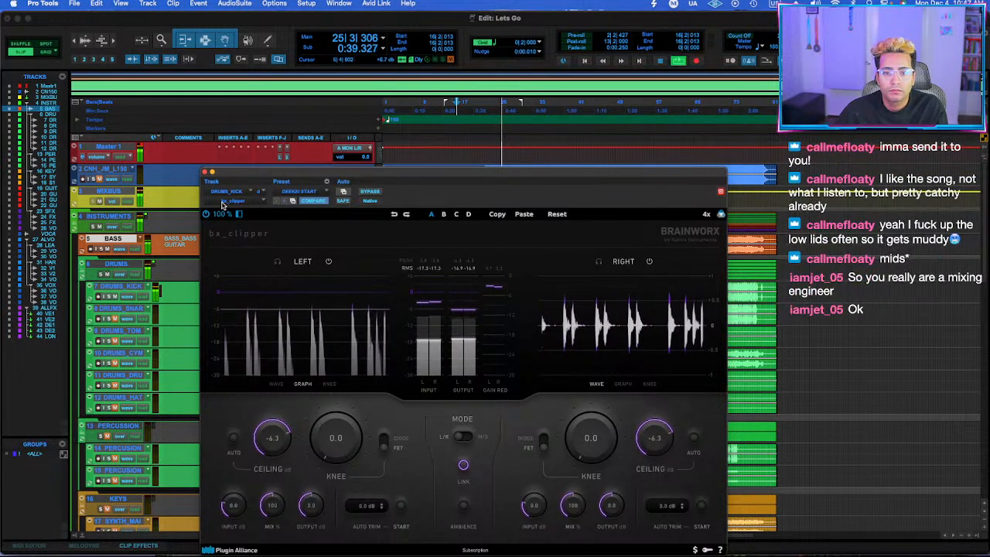
pyautogui.click(206, 173)
# Reopen the Neutron Transient Shaper on DRUMS_KICK, lower the low band's Attack to 4.6, and close it.
pyautogui.click(117, 286)
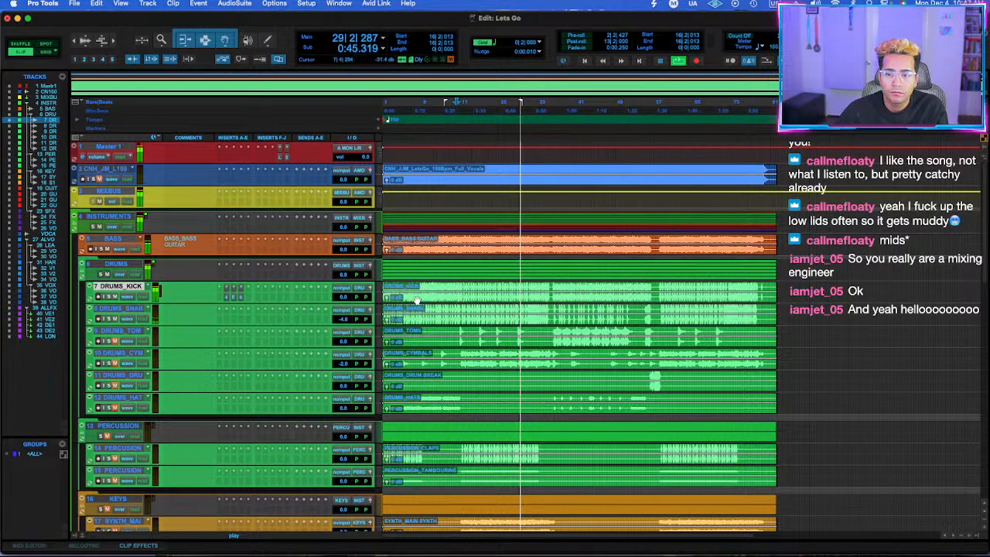
pyautogui.click(236, 293)
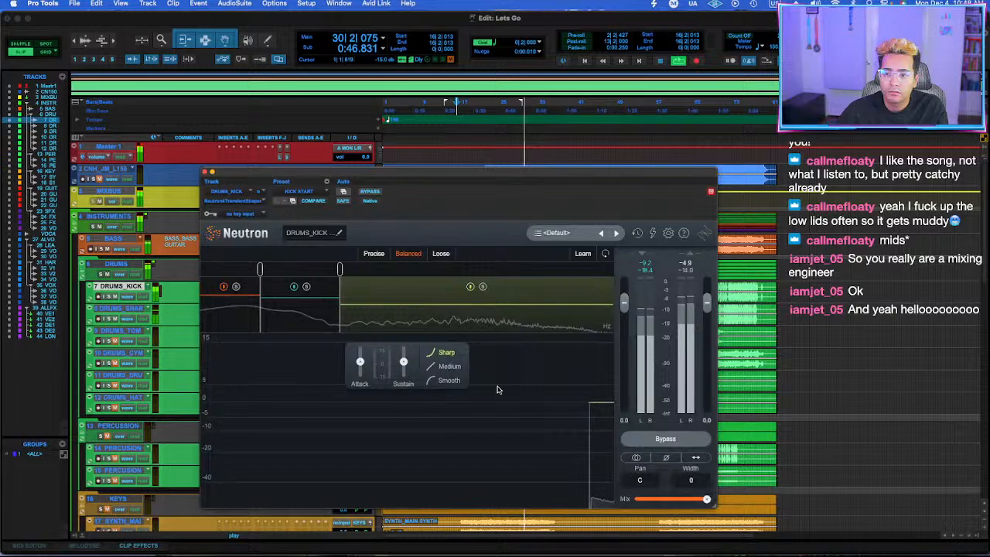
pyautogui.click(237, 299)
pyautogui.moveTo(360, 372)
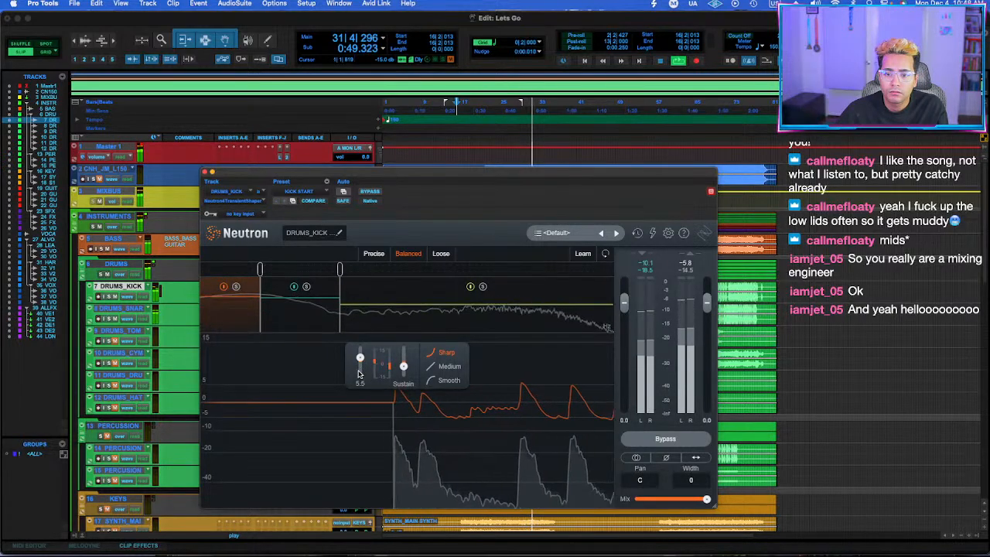
pyautogui.scroll(-2, 359, 372)
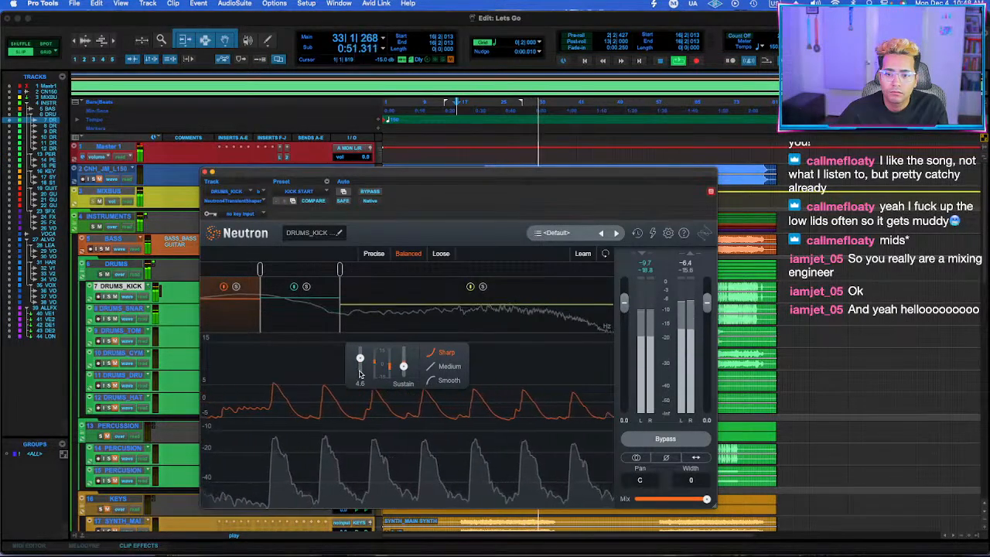
pyautogui.click(205, 173)
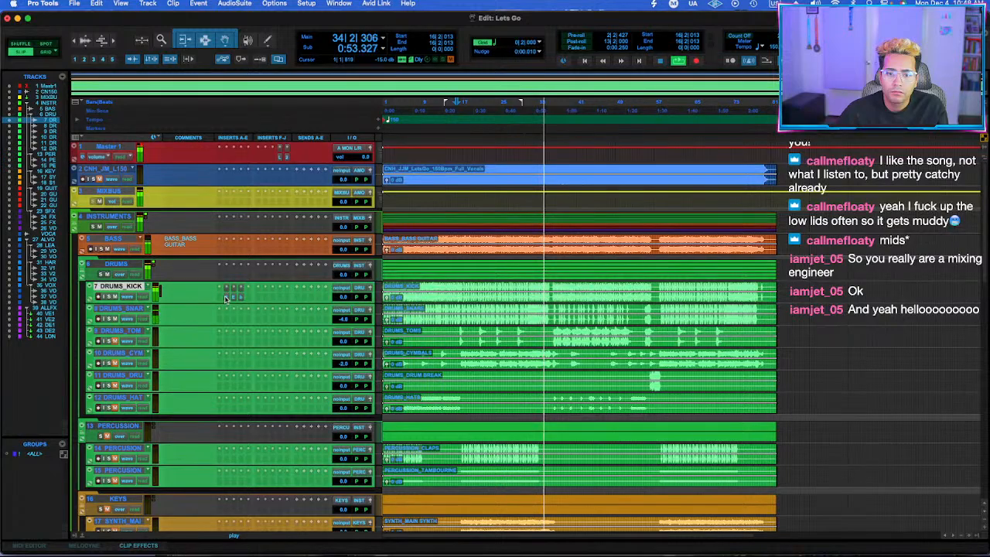
# Review the transient shaper and Pultec EQ settings on DRUMS_KICK during playback.
pyautogui.click(225, 299)
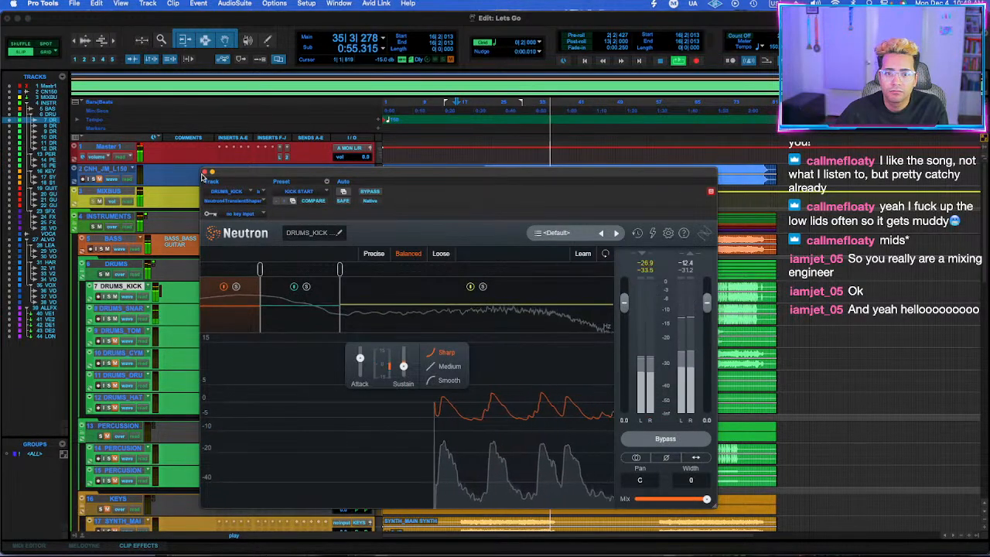
pyautogui.click(205, 172)
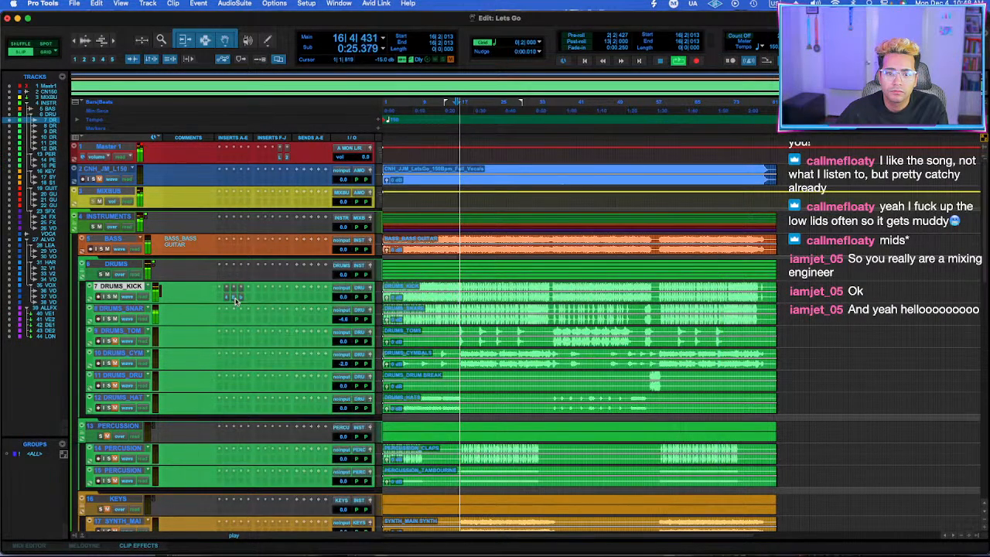
pyautogui.click(236, 299)
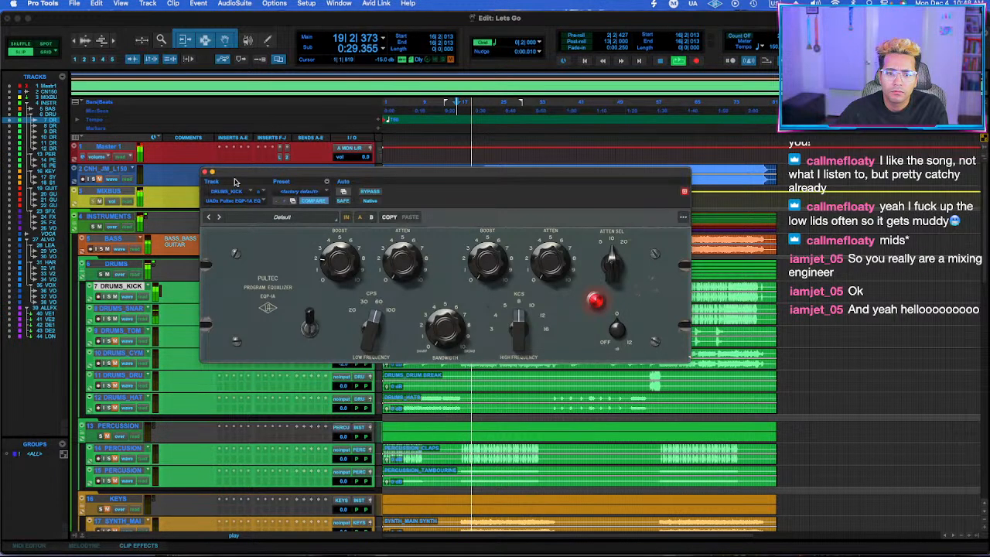
pyautogui.click(206, 172)
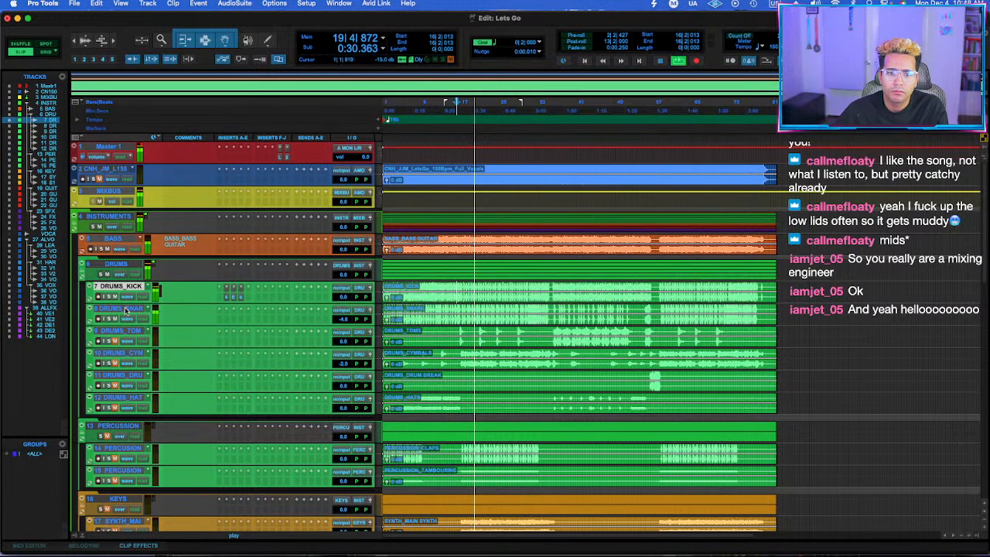
# Insert Scheps 73 (stereo) on the DRUMS_SNARE track and turn on its preamp Drive.
pyautogui.click(227, 321)
pyautogui.write('scheps')
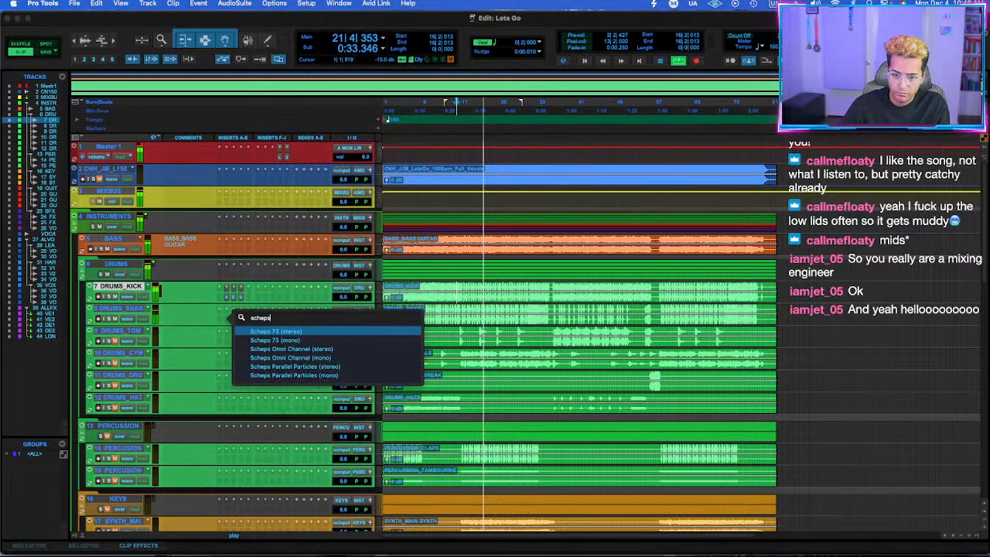
pyautogui.press('Return')
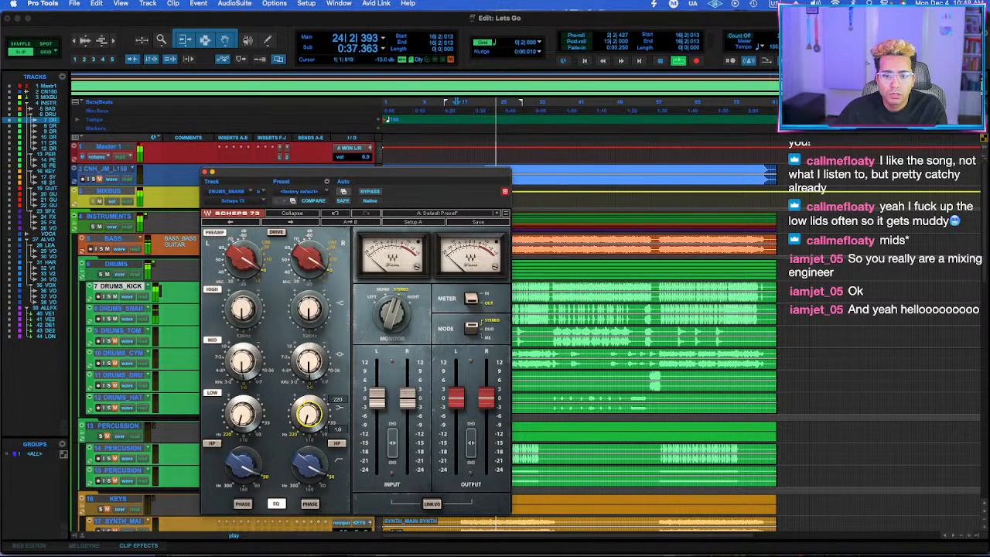
pyautogui.click(278, 233)
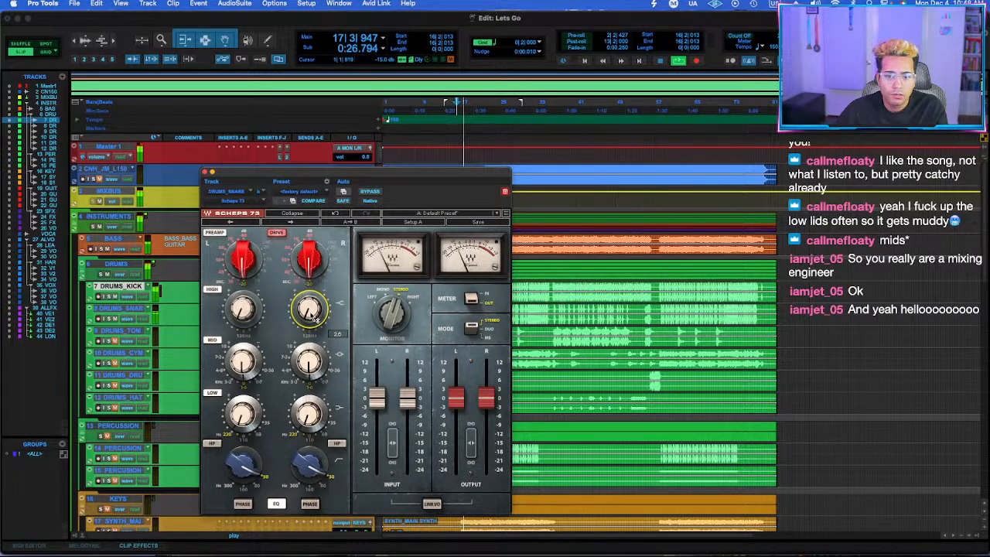
# Cut the snare's mid band by about 2.3 dB at 0.7 kHz in Scheps 73 and adjust the low band during playback.
pyautogui.click(323, 381)
pyautogui.moveTo(313, 365); pyautogui.dragTo(312, 365)
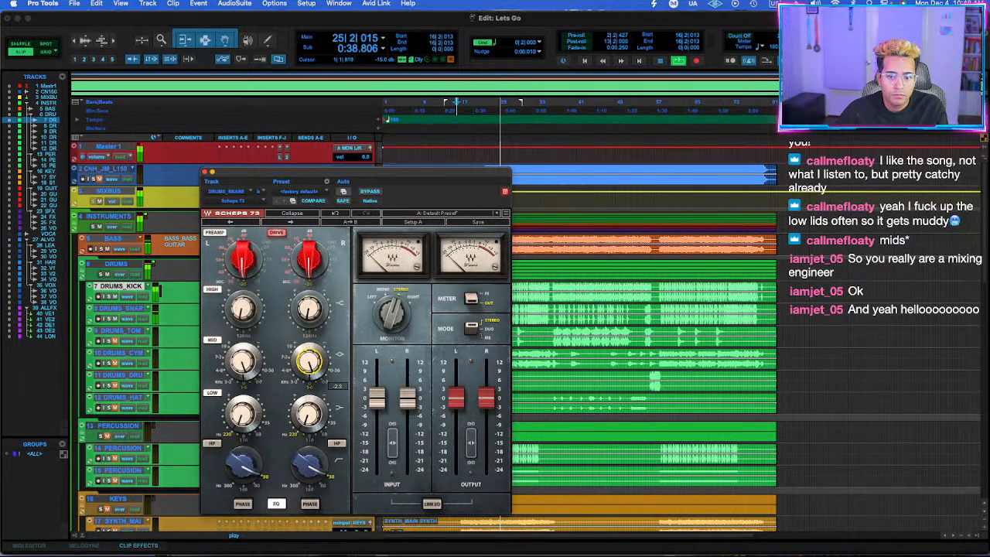
pyautogui.press('space')
pyautogui.click(323, 383)
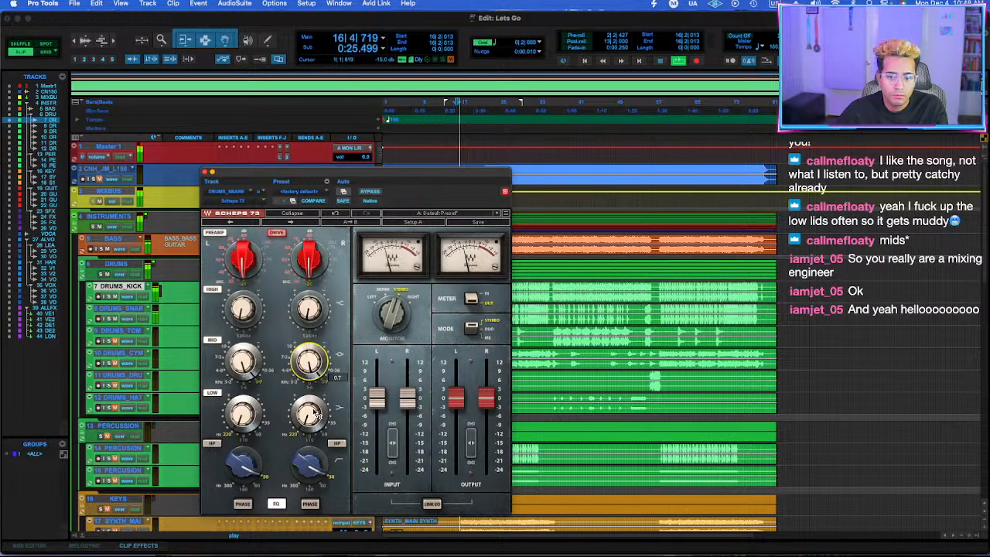
pyautogui.click(311, 414)
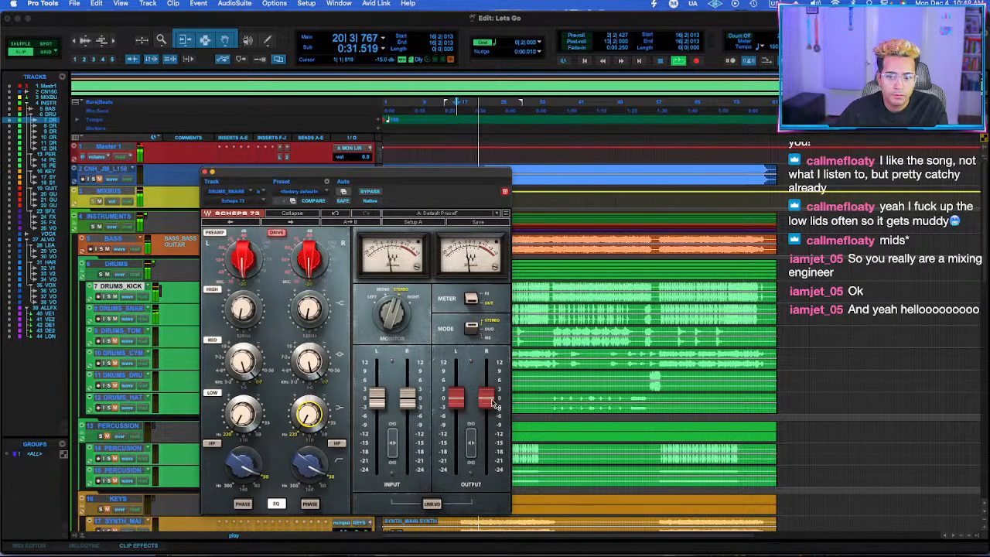
# Balance the snare's Scheps 73 levels by slightly lowering the input and raising the output, and close the plug-in.
pyautogui.click(408, 400)
pyautogui.click(434, 503)
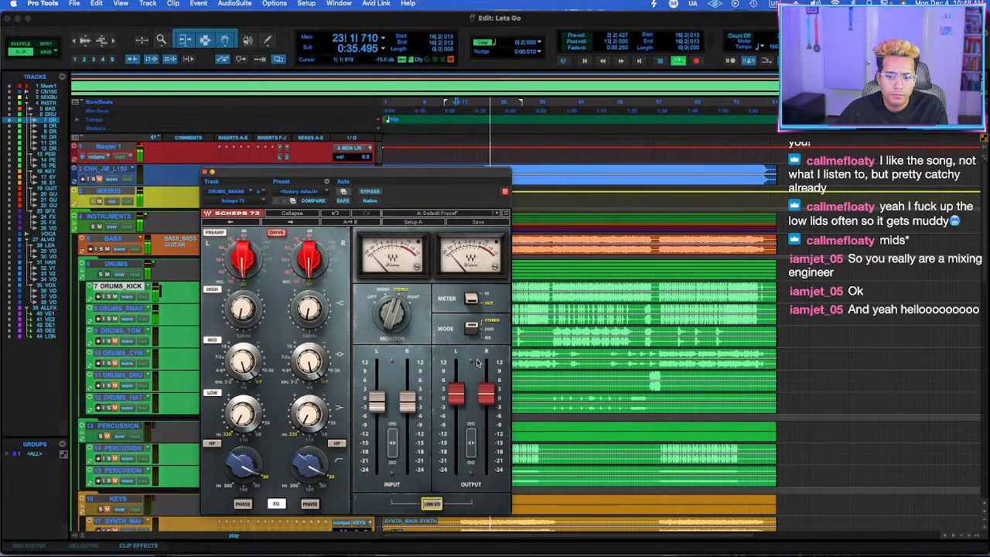
pyautogui.moveTo(454, 395); pyautogui.dragTo(454, 390)
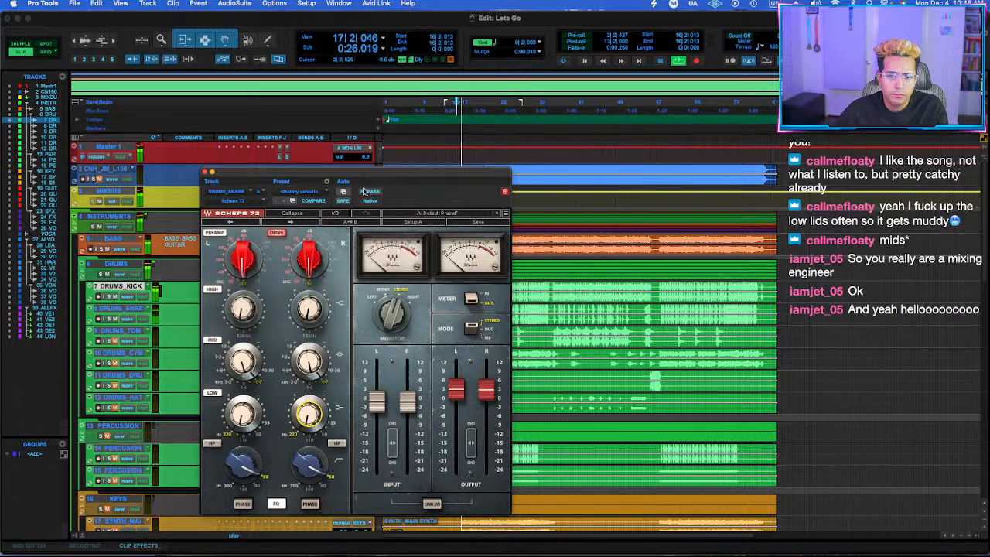
pyautogui.click(204, 172)
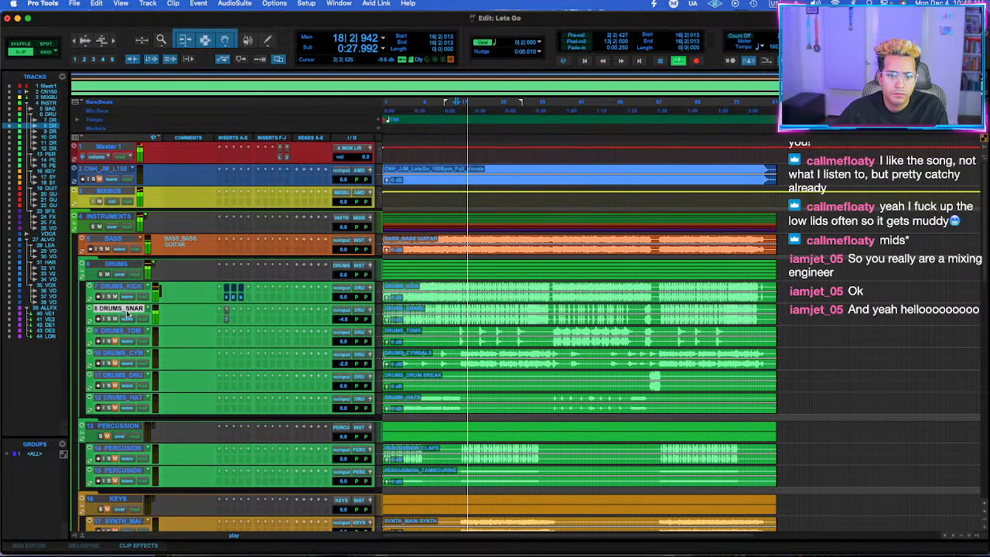
# Compare the kick and snare tracks with their inserts bypassed and active, and save the session.
pyautogui.keyDown('shift'); pyautogui.click(124, 287); pyautogui.keyUp('shift')
pyautogui.hotkey('shift', 'a')
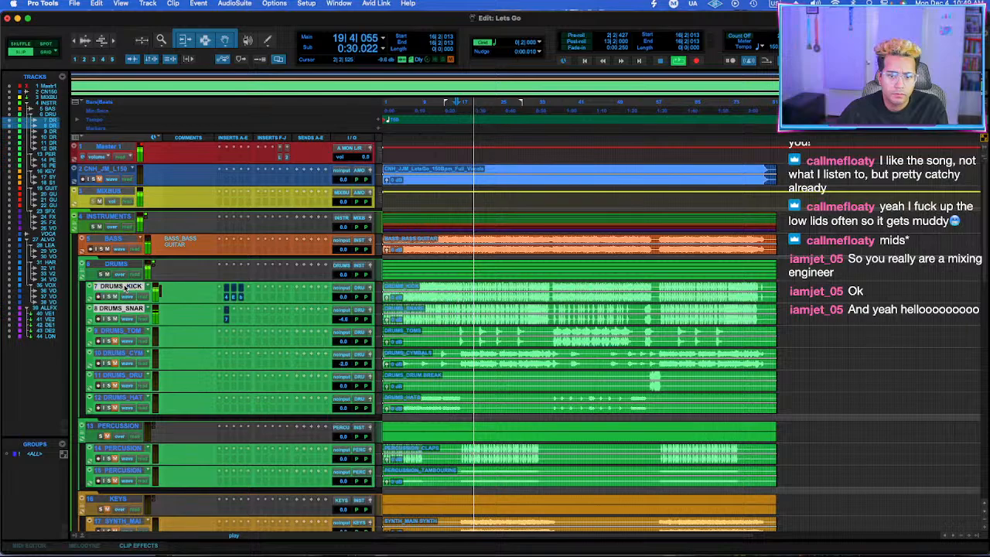
pyautogui.press('super+s')
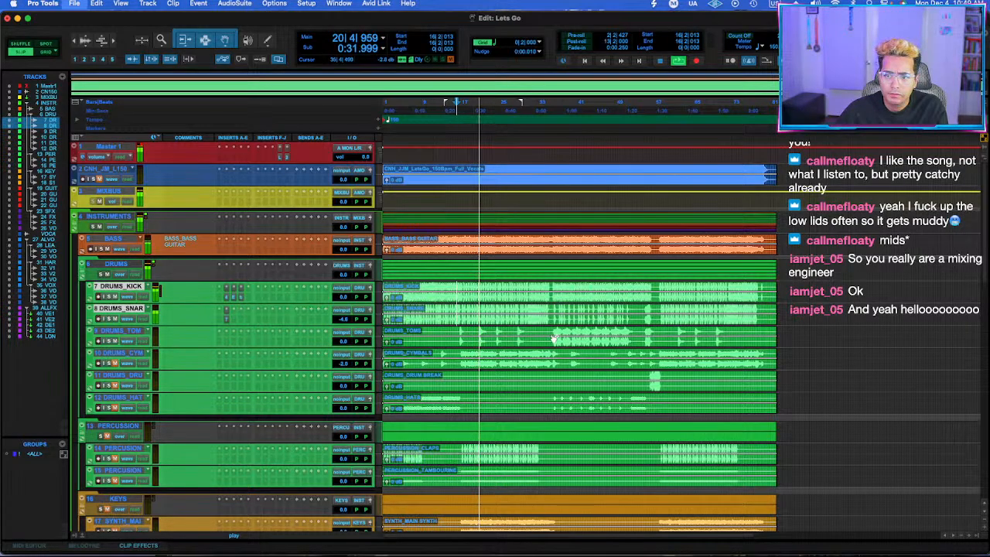
# With playback from bar 36, insert Devil-Loc Deluxe on the DRUMS_TOMS track and change its Release switch.
pyautogui.click(117, 331)
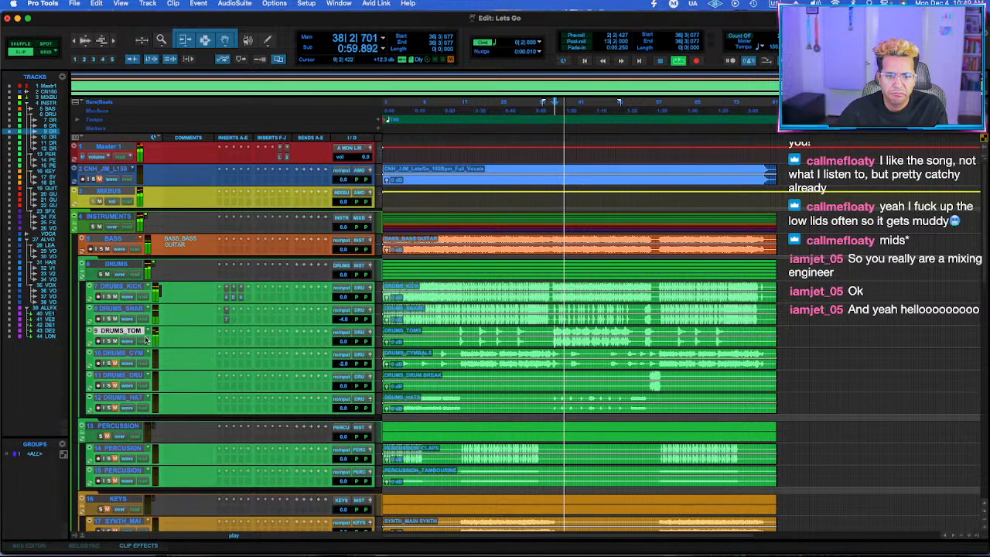
pyautogui.click(226, 340)
pyautogui.write('devil')
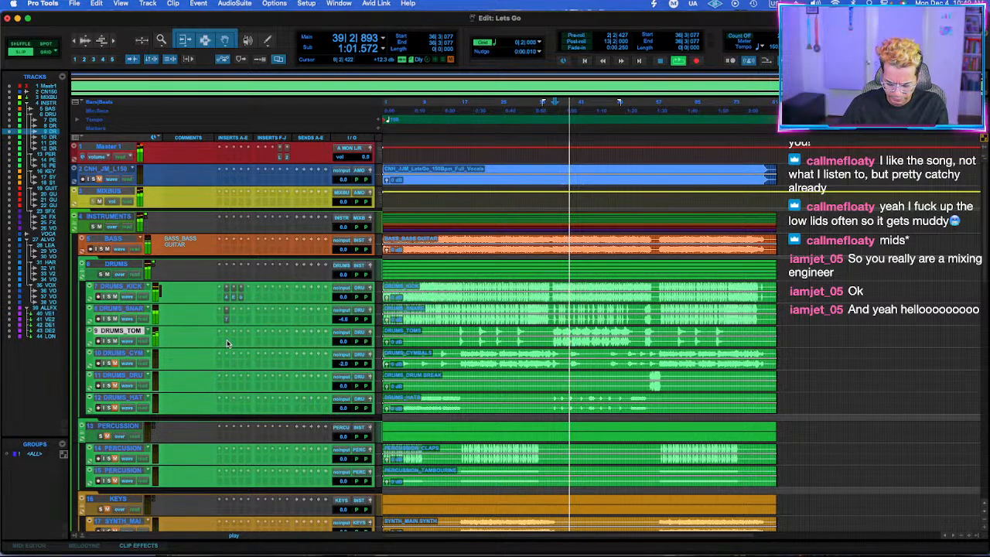
pyautogui.press('Down')
pyautogui.press('Down')
pyautogui.press('Return')
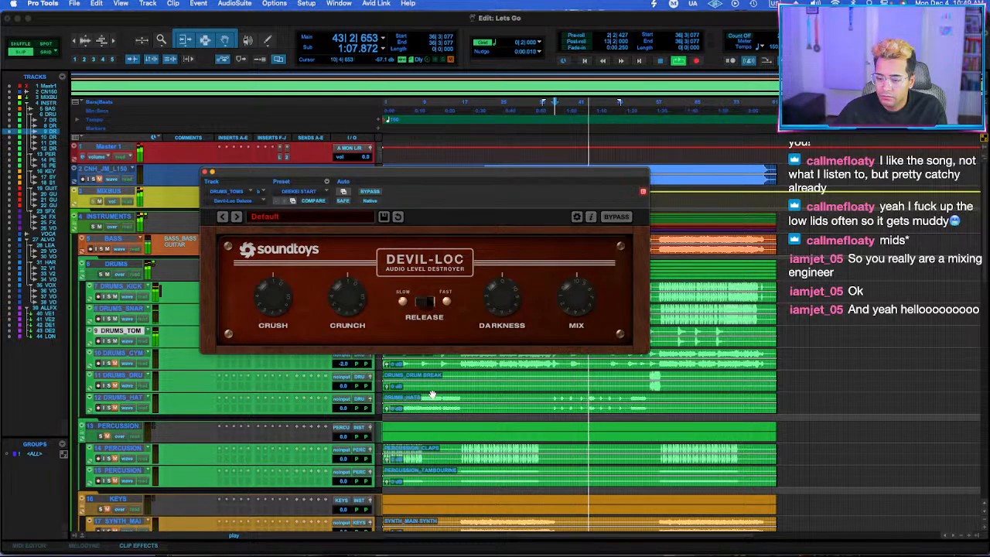
pyautogui.click(428, 305)
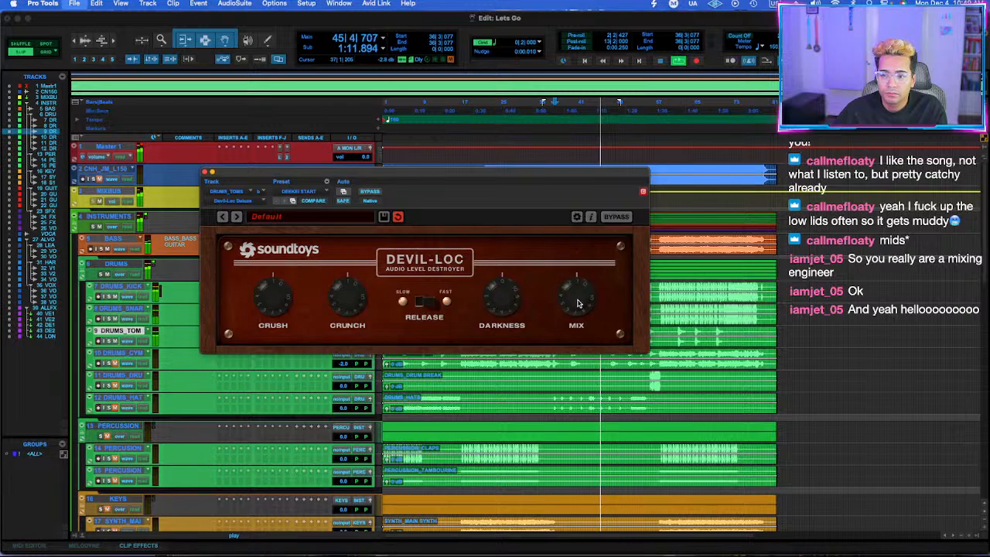
pyautogui.click(206, 173)
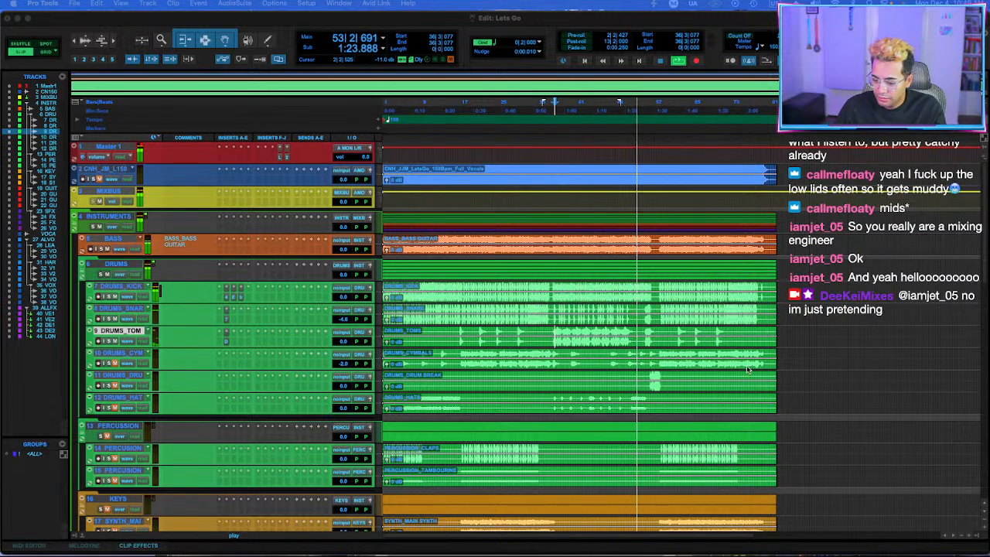
# Replay the toms from bar 36 and compare the sound with Devil-Loc Deluxe bypassed and active.
pyautogui.press('space')
pyautogui.press('space')
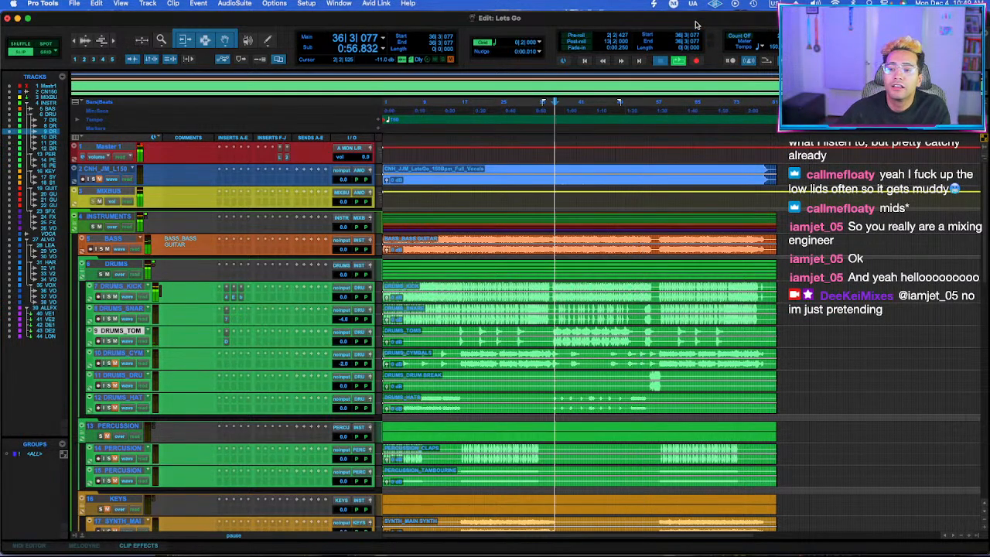
pyautogui.click(228, 342)
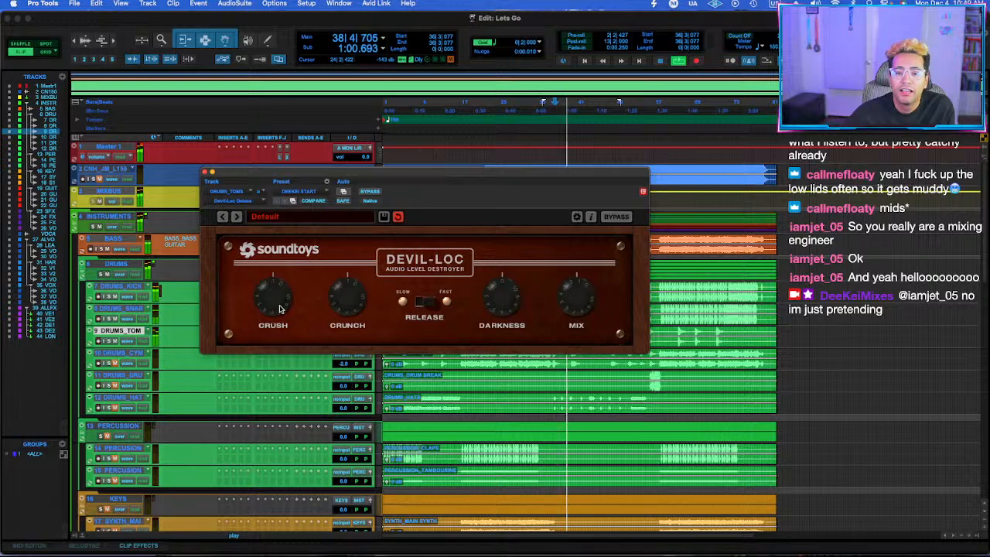
pyautogui.click(373, 192)
pyautogui.click(375, 193)
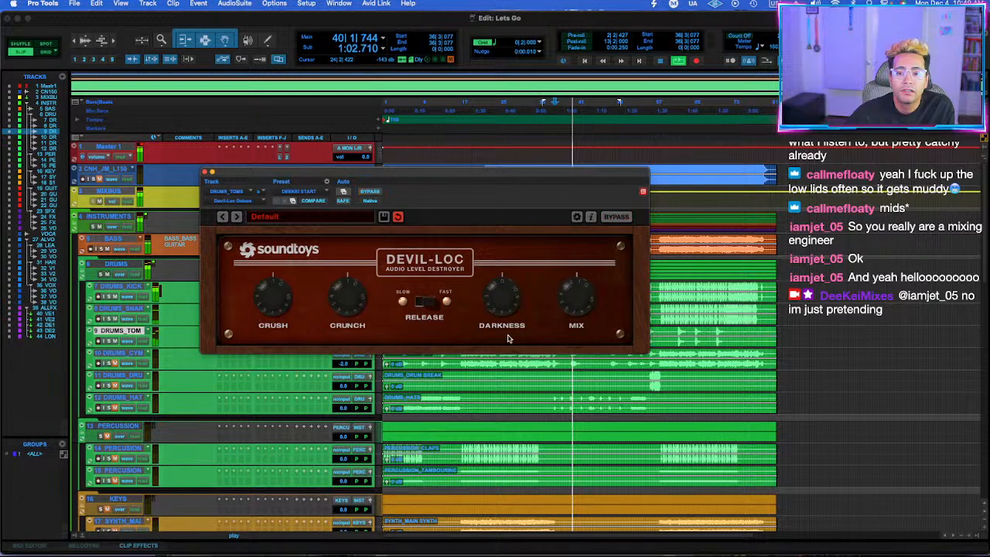
pyautogui.click(205, 171)
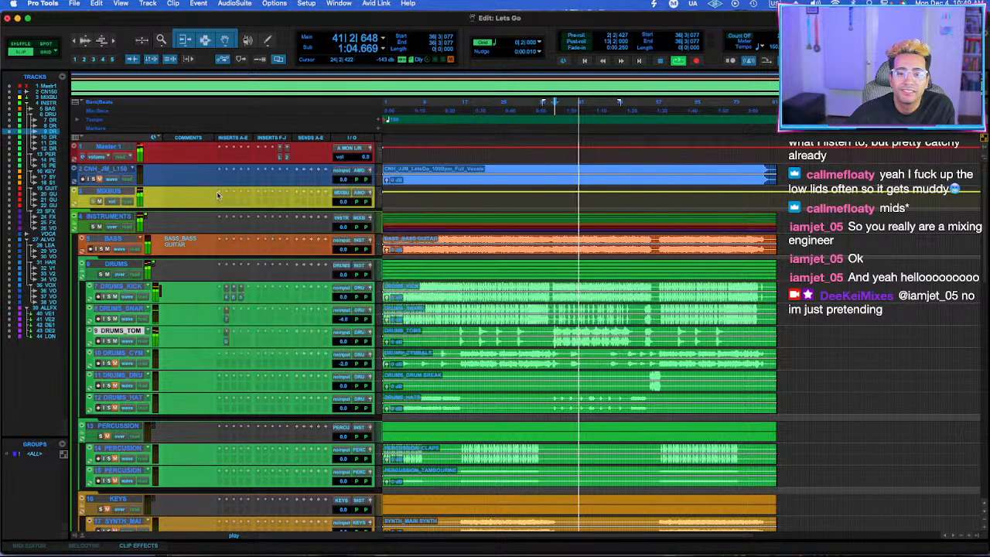
# During playback, lower the DRUMS_TOMS track volume to -4.5 dB and the DRUMS_CYMBALS track volume to -3.4 dB.
pyautogui.moveTo(355, 344); pyautogui.dragTo(355, 356)
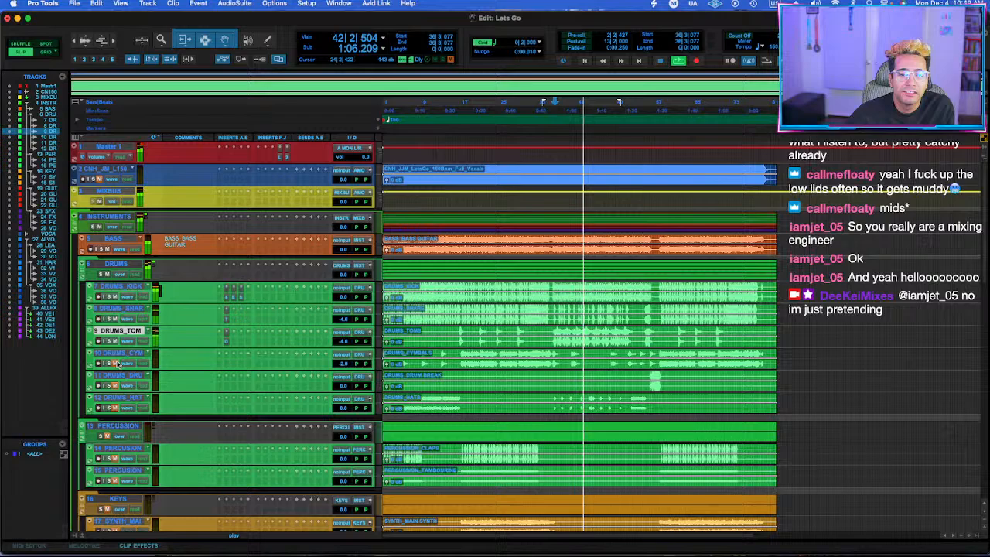
pyautogui.click(510, 355)
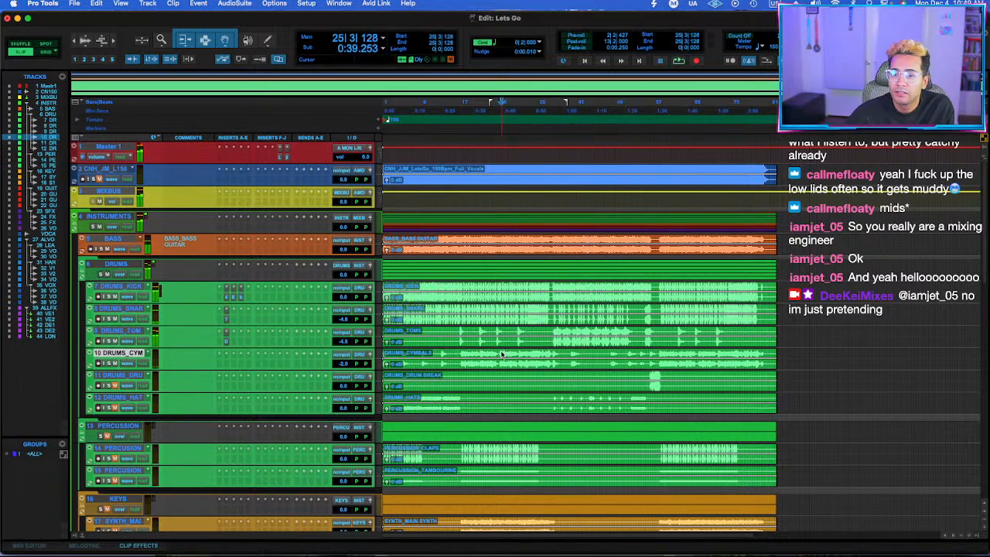
pyautogui.click(335, 366)
pyautogui.moveTo(335, 369); pyautogui.dragTo(339, 369)
pyautogui.moveTo(338, 365); pyautogui.dragTo(338, 360)
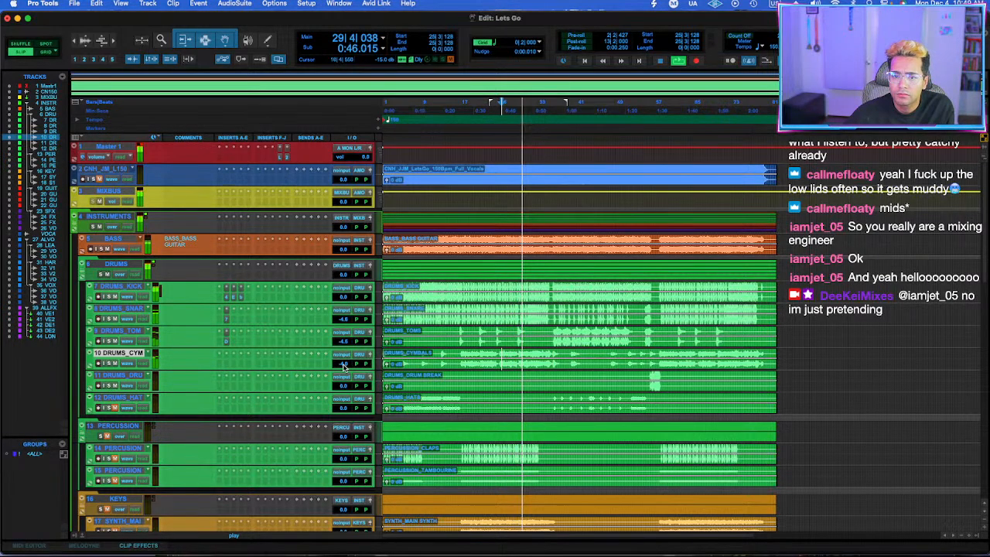
pyautogui.moveTo(344, 364); pyautogui.dragTo(343, 362)
# Play the drum break against the reference track from around bar 55, unmute DRUMS_DRUM BREAK and raise its volume to +1.2 dB.
pyautogui.click(649, 375)
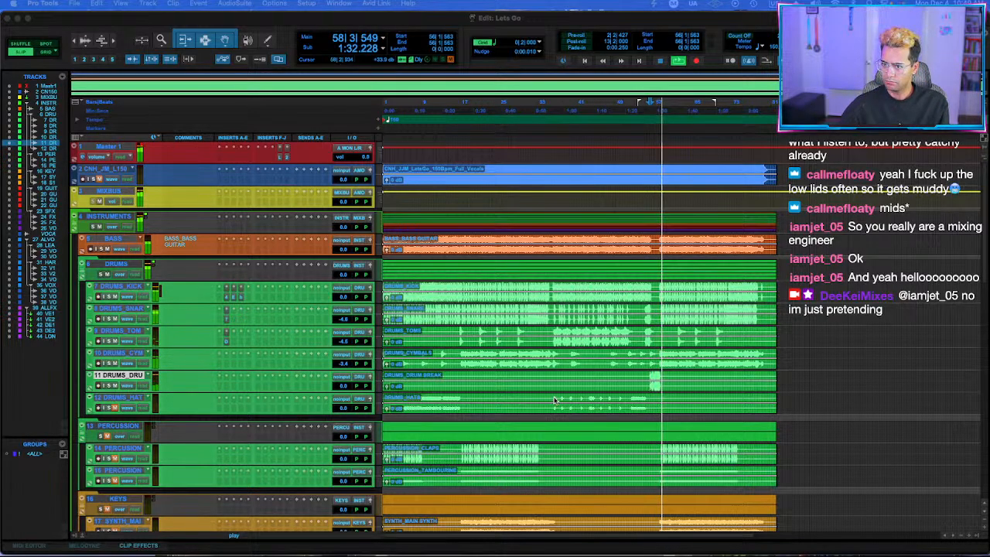
pyautogui.click(644, 167)
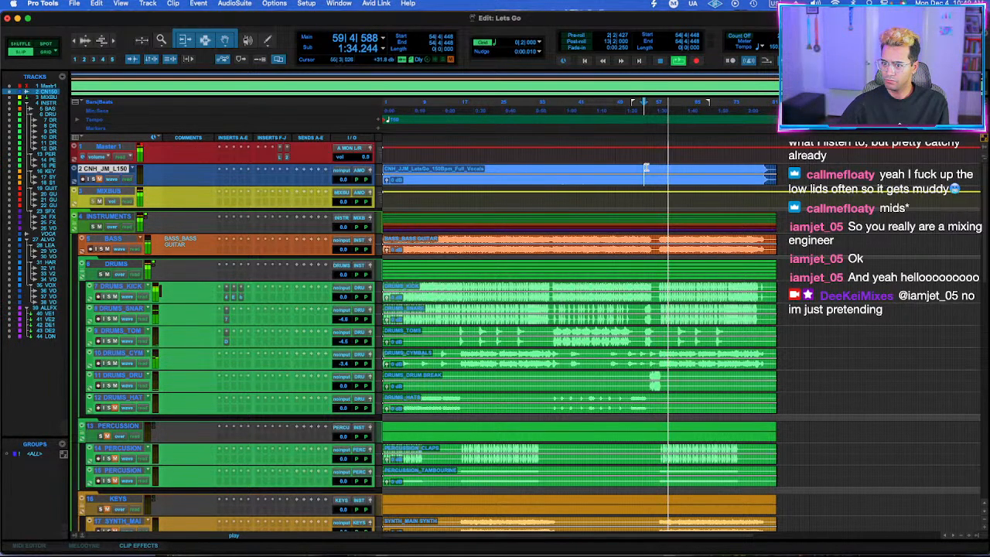
pyautogui.press('space')
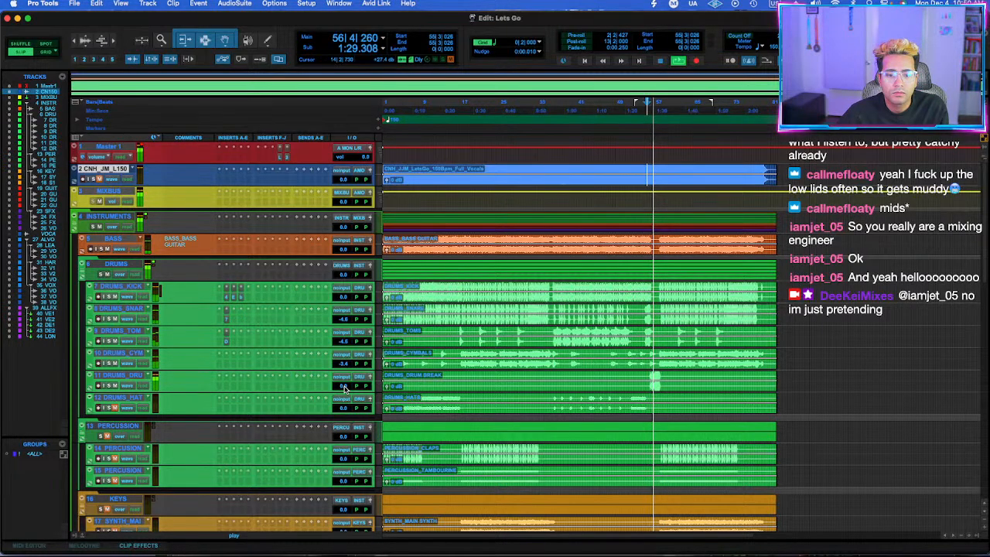
pyautogui.moveTo(345, 389); pyautogui.dragTo(345, 385)
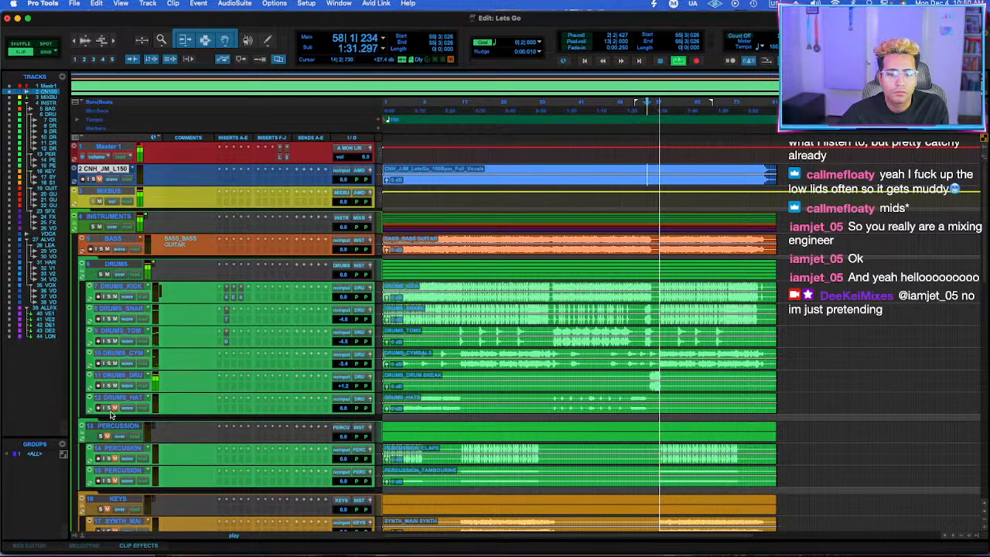
# Play the hats from bar 52, unmute the DRUMS_HATS track and lower its volume to -2.6 dB.
pyautogui.click(633, 405)
pyautogui.press('space')
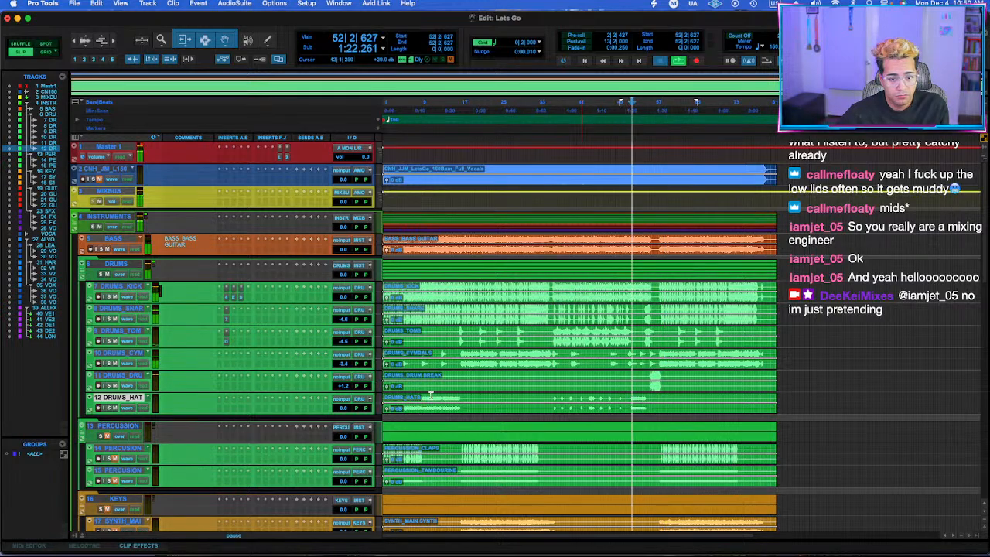
pyautogui.press('space')
pyautogui.moveTo(339, 407); pyautogui.dragTo(337, 413)
# Listen to the combined drum balance from bar 38 and from bar 19.
pyautogui.click(563, 285)
pyautogui.press('space')
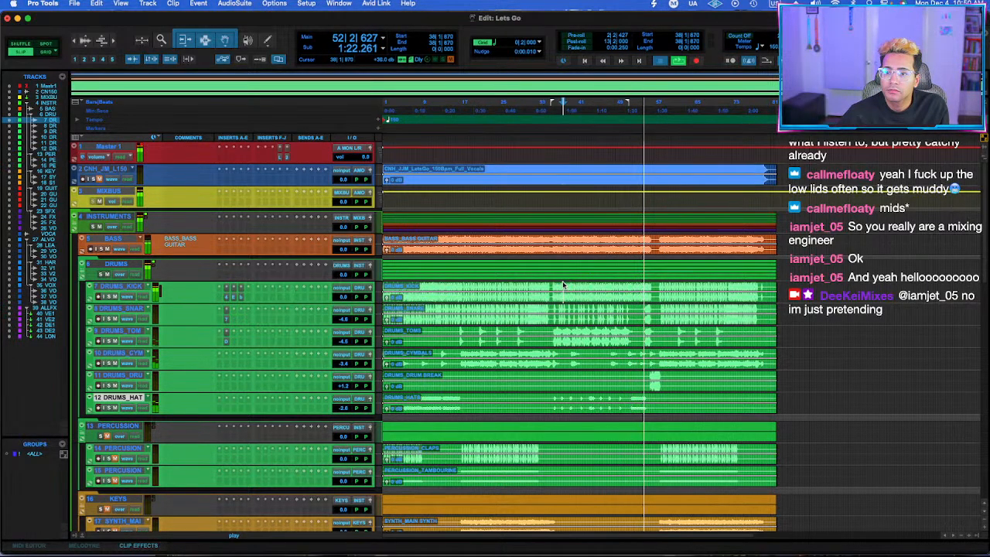
pyautogui.press('space')
pyautogui.press('space')
pyautogui.click(473, 285)
pyautogui.press('space')
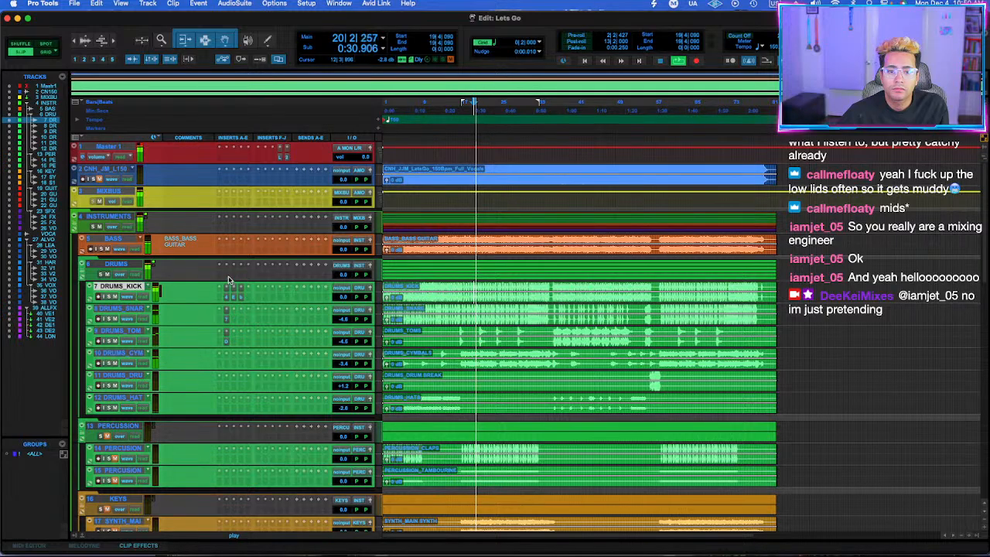
# Insert Mixland Rubber Band Comp V2 on the DRUMS folder track, adjust release, snap, crunch and high EQ, and switch on weight.
pyautogui.click(227, 277)
pyautogui.press('Escape')
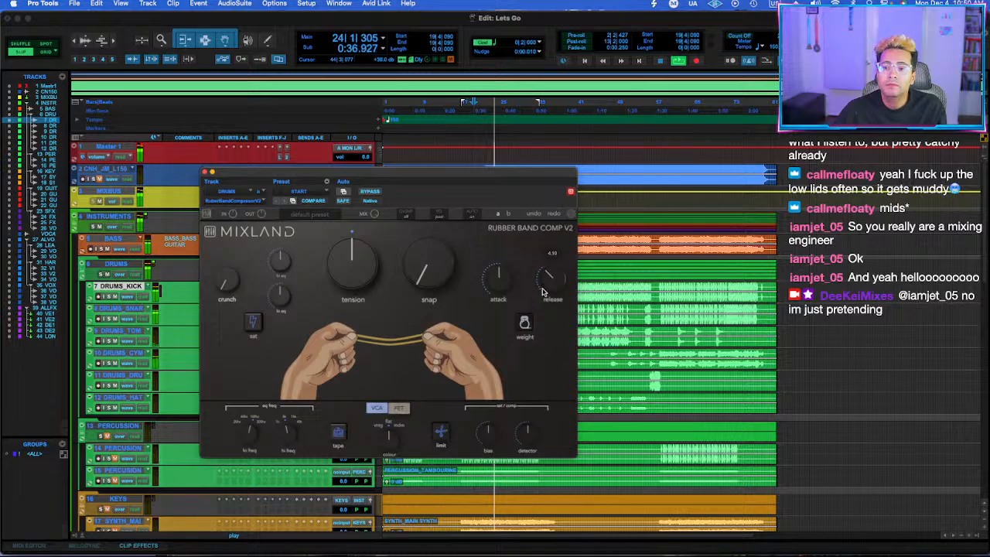
pyautogui.moveTo(450, 276); pyautogui.dragTo(457, 249)
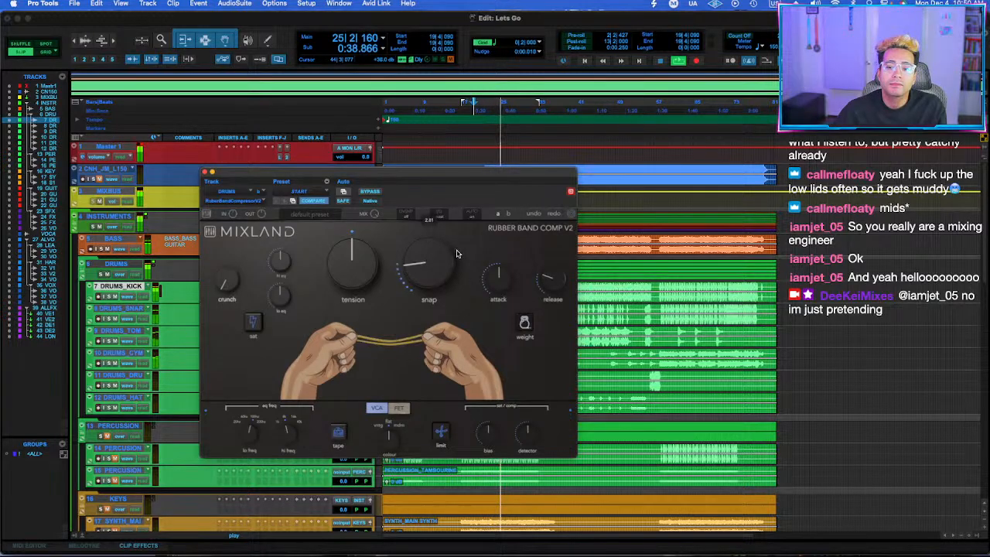
pyautogui.click(518, 326)
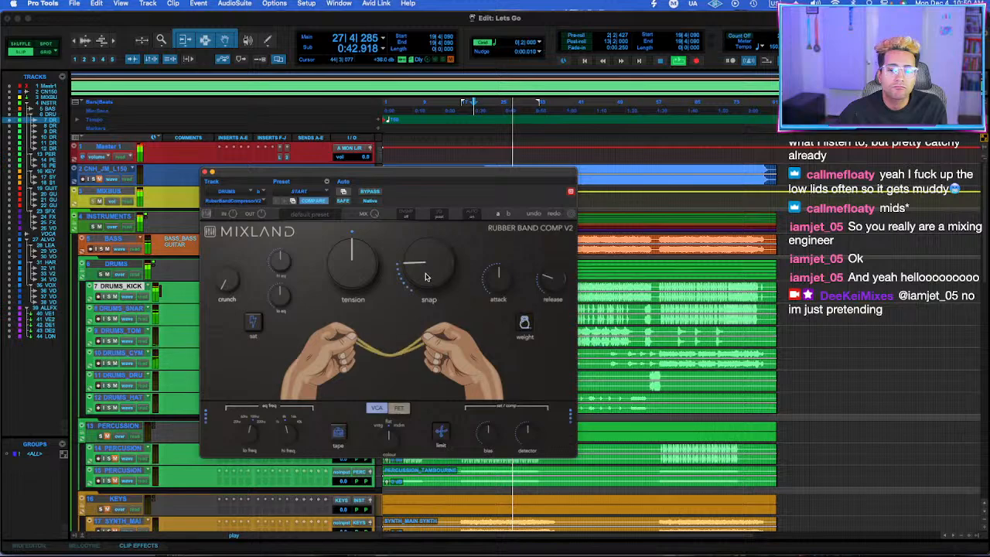
pyautogui.moveTo(426, 273); pyautogui.dragTo(427, 276)
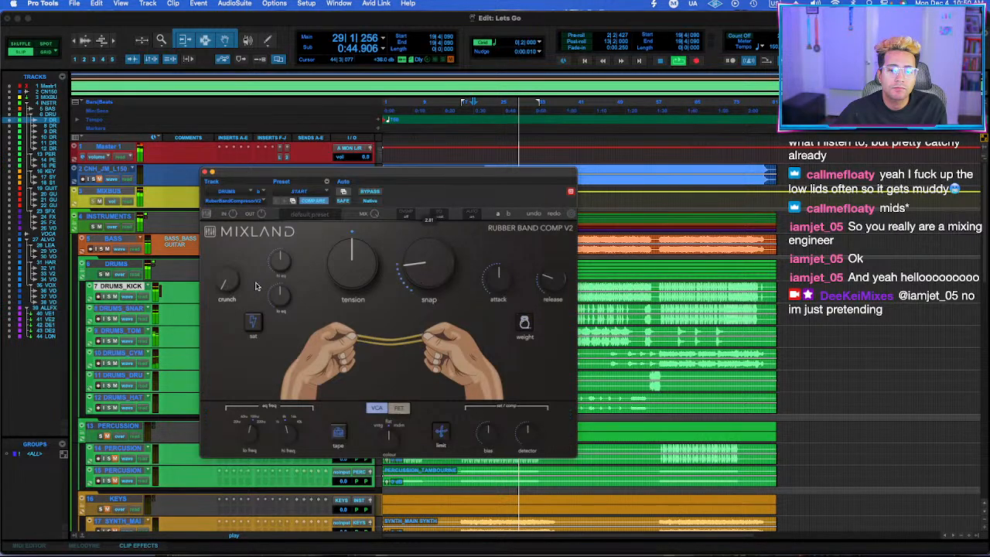
pyautogui.moveTo(226, 282); pyautogui.dragTo(226, 275)
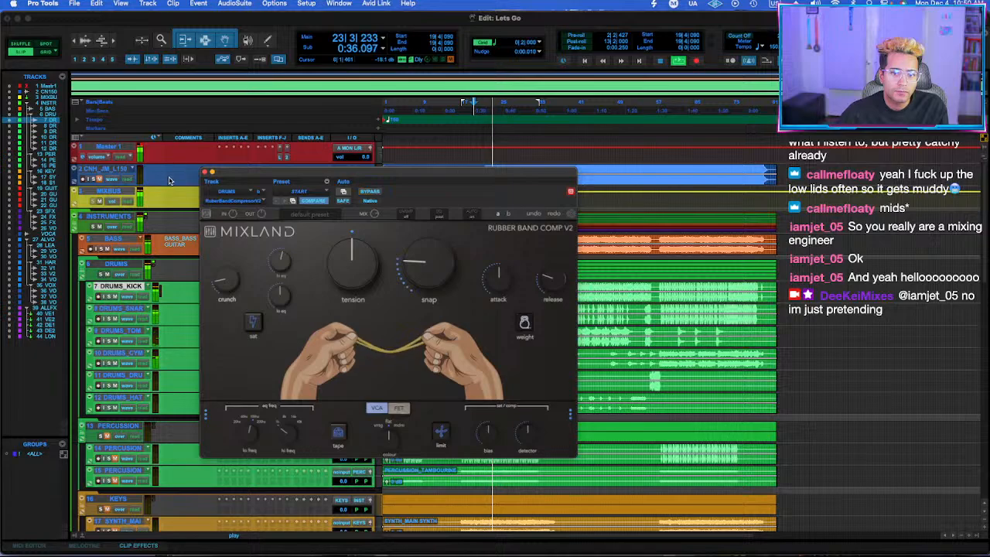
pyautogui.click(205, 172)
# Insert FabFilter Pro-L 2 after the compressor on the DRUMS track, using the Transparent style and a gain of +6.6 dB.
pyautogui.click(235, 275)
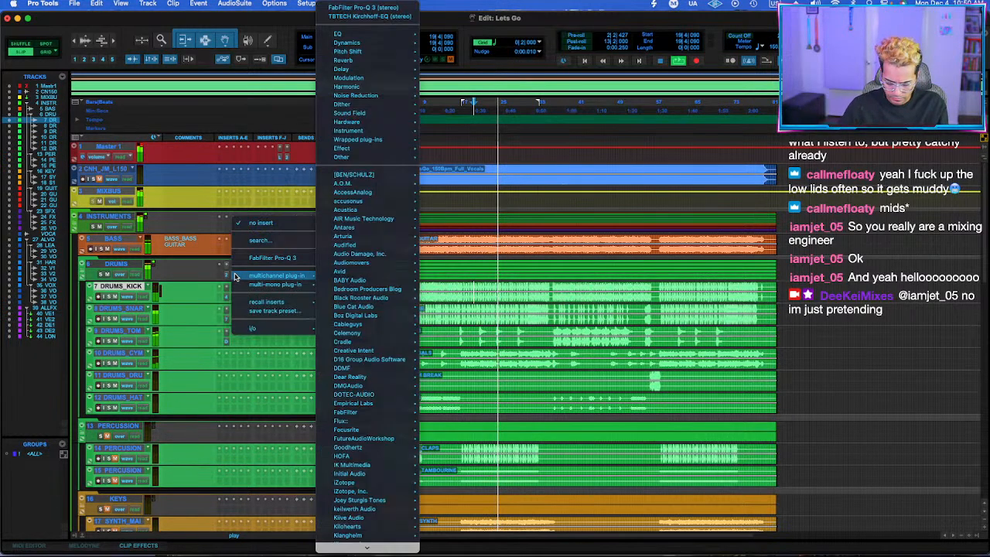
pyautogui.press('Escape')
pyautogui.click(235, 276)
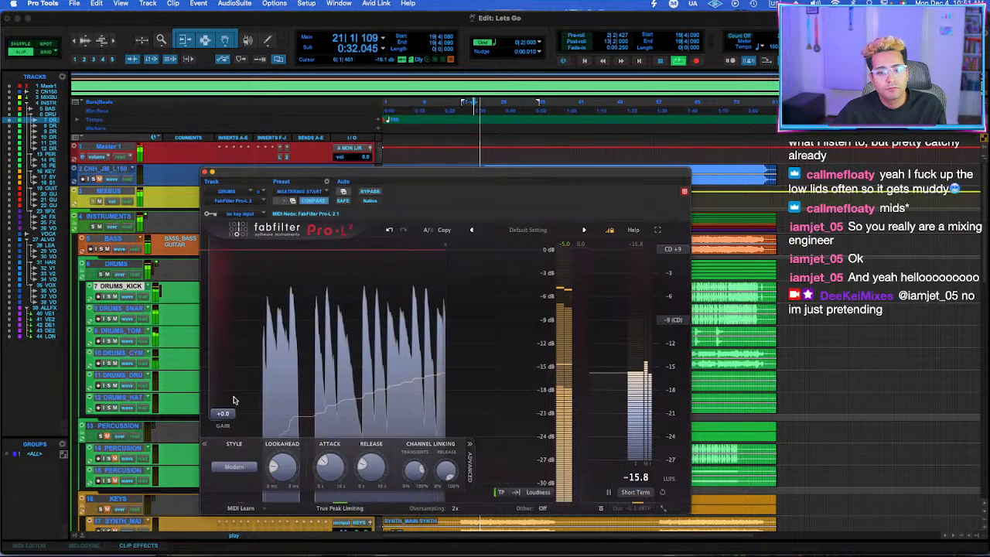
pyautogui.moveTo(222, 413); pyautogui.dragTo(229, 380)
pyautogui.click(244, 468)
pyautogui.click(238, 477)
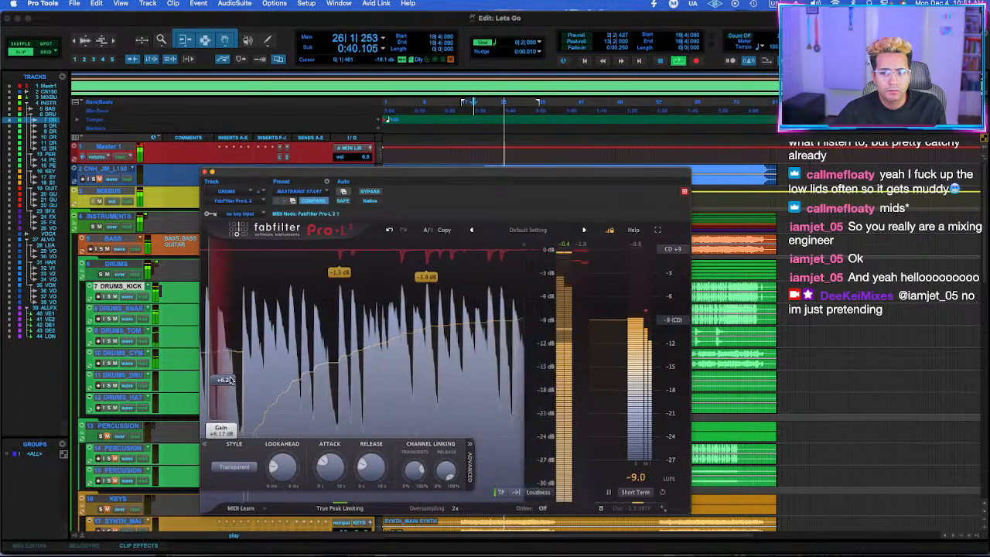
pyautogui.click(205, 171)
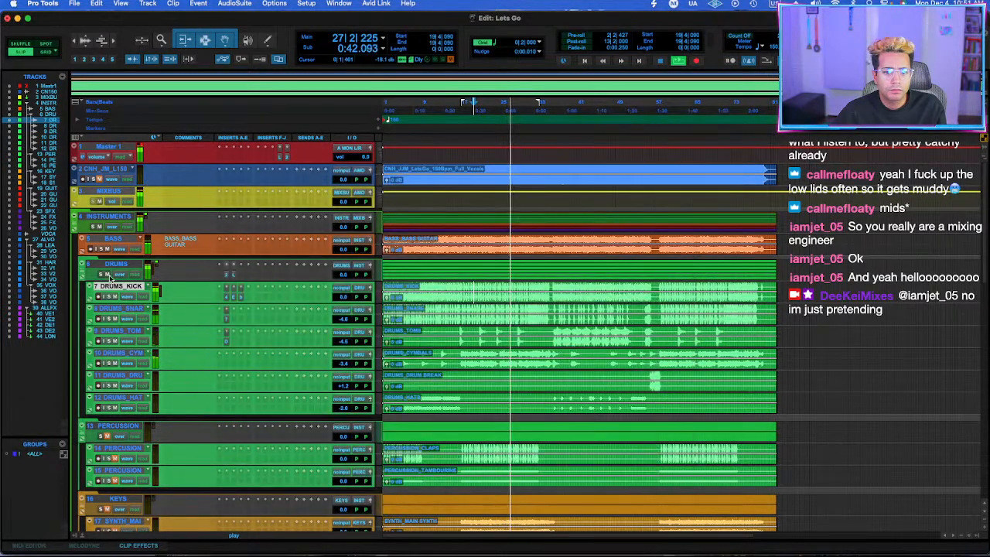
# Select the DRUMS track and check its Pro-L 2 limiting during playback.
pyautogui.click(115, 264)
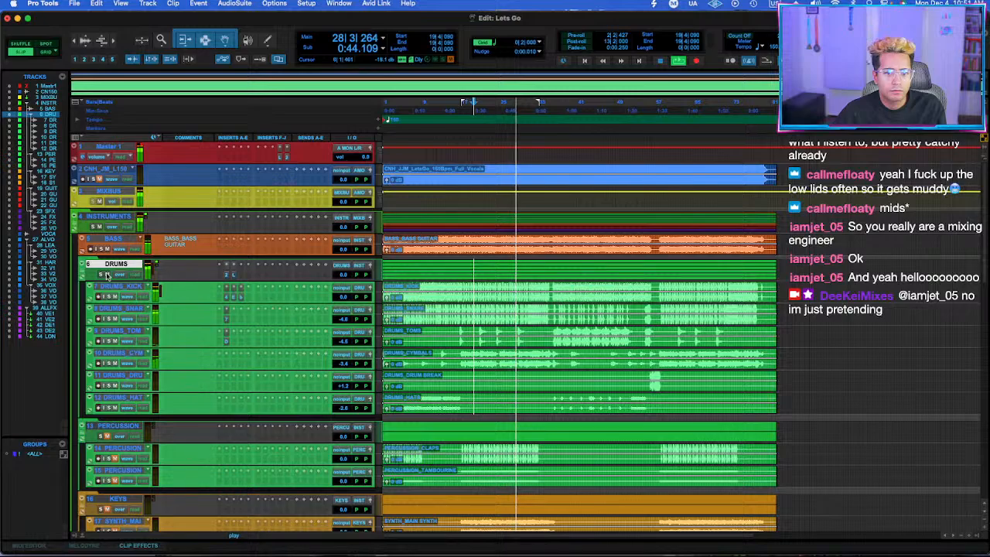
pyautogui.click(232, 276)
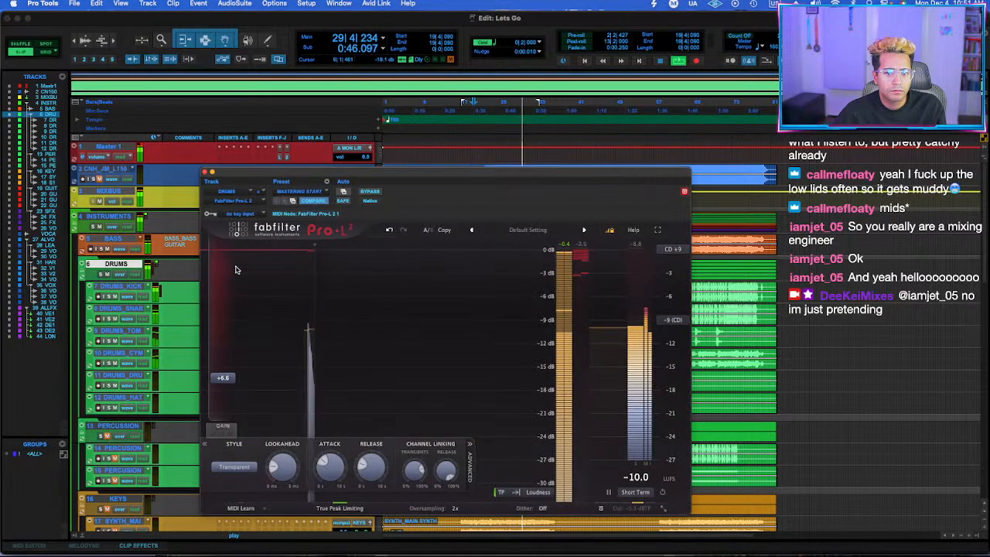
pyautogui.moveTo(255, 172); pyautogui.dragTo(331, 154)
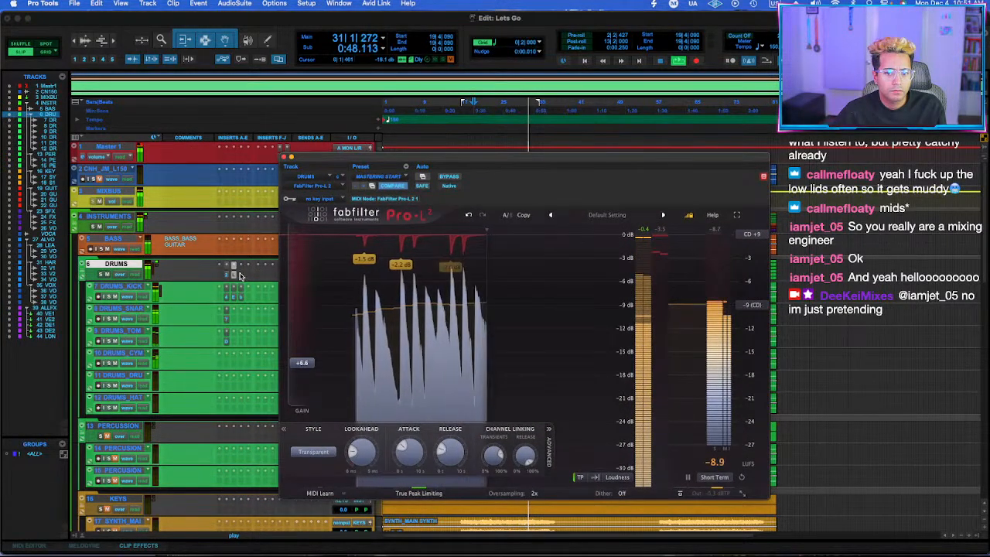
pyautogui.click(284, 157)
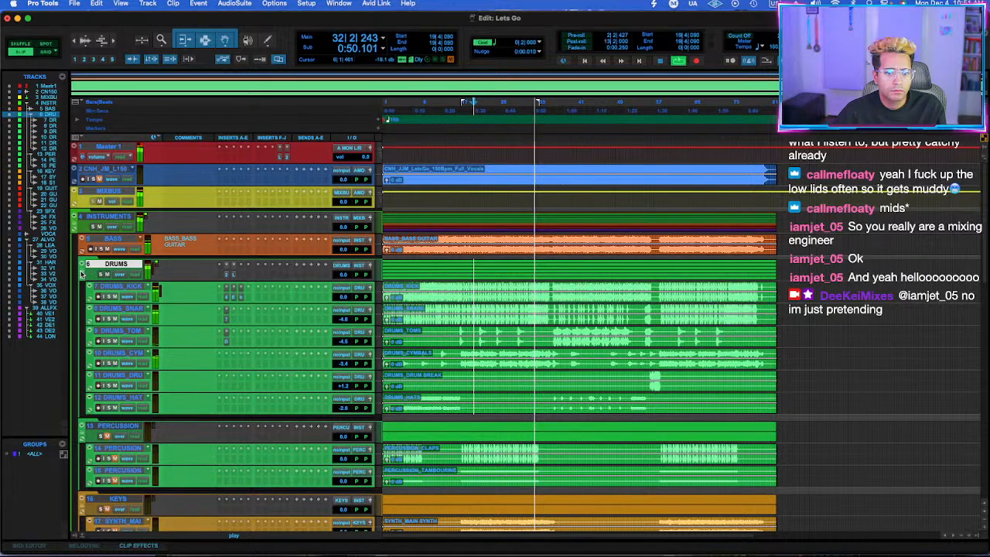
# Unmute the percussion claps and tambourine tracks, replay from bar 19 and lower the DRUMS_SNARE volume slightly.
pyautogui.click(92, 275)
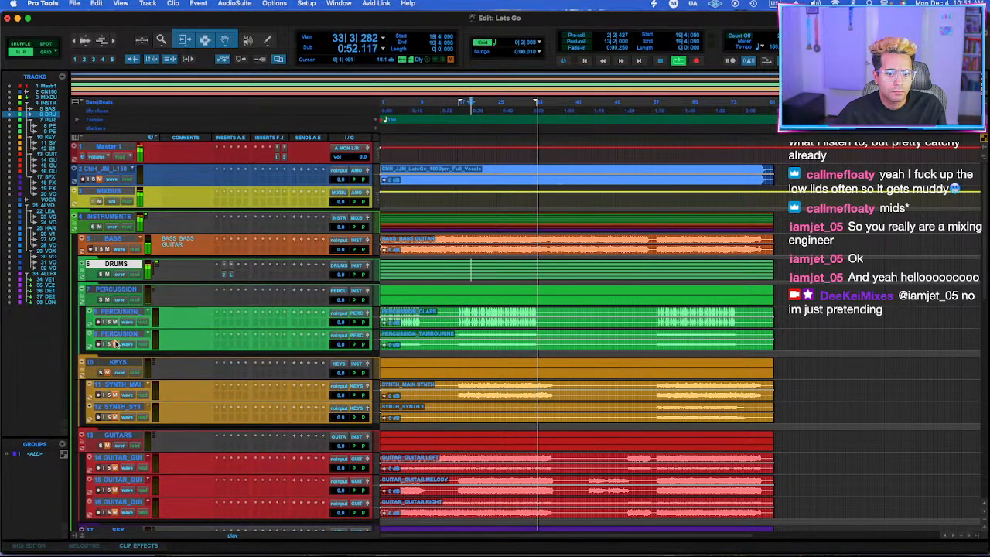
pyautogui.click(86, 274)
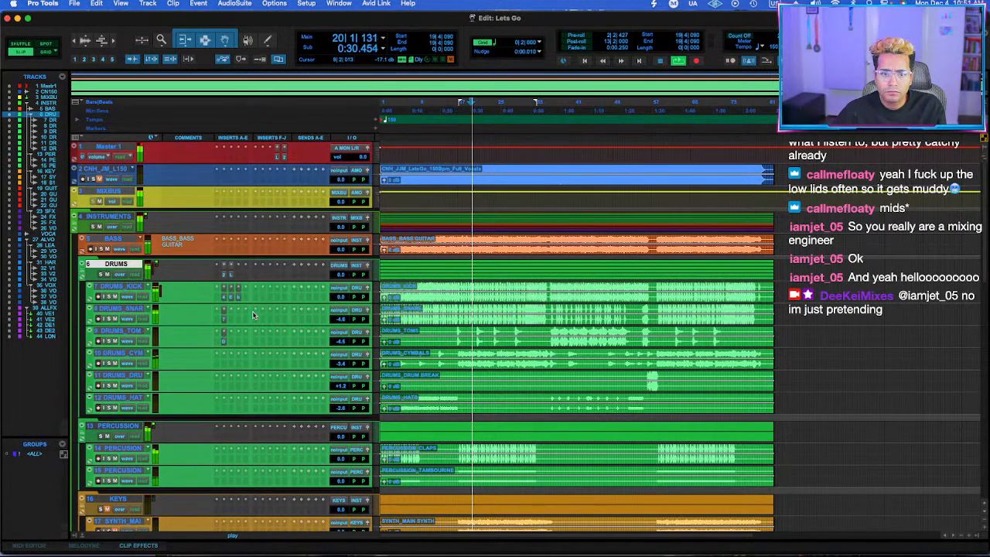
pyautogui.click(221, 321)
pyautogui.press('Escape')
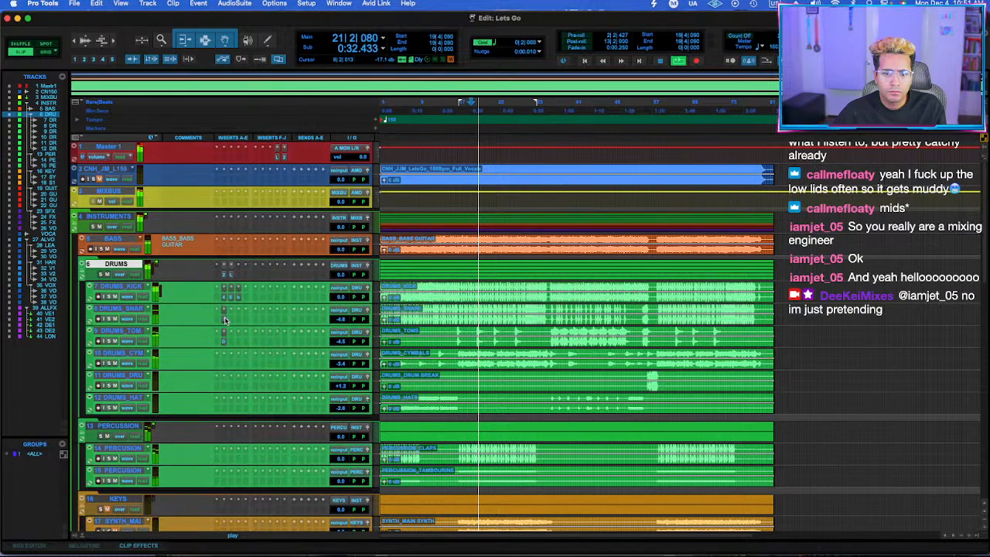
pyautogui.keyDown('super'); pyautogui.click(224, 319); pyautogui.keyUp('super')
pyautogui.moveTo(342, 320); pyautogui.dragTo(343, 324)
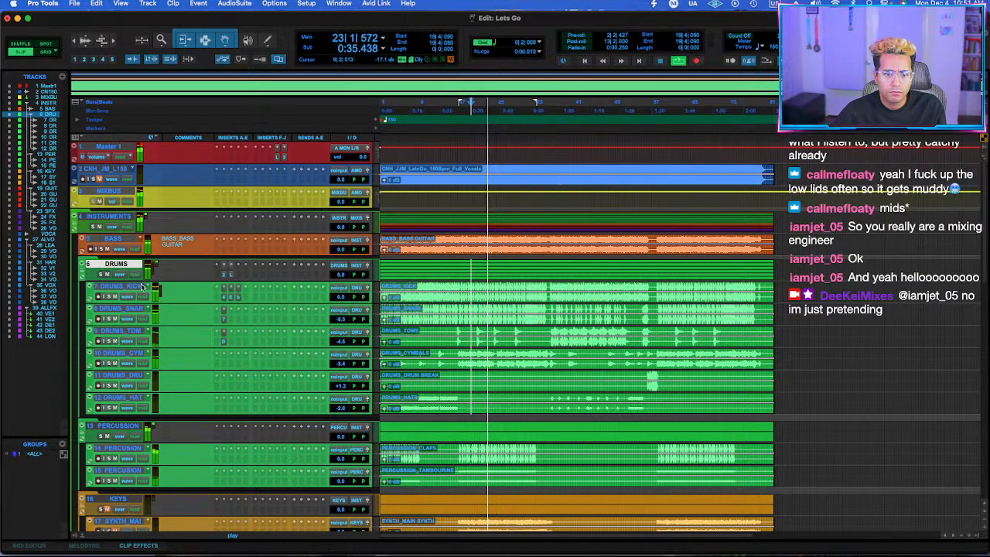
# Collapse the DRUMS folder, lower the percussion claps volume to -2.6 dB and collapse the PERCUSSION folder.
pyautogui.click(81, 268)
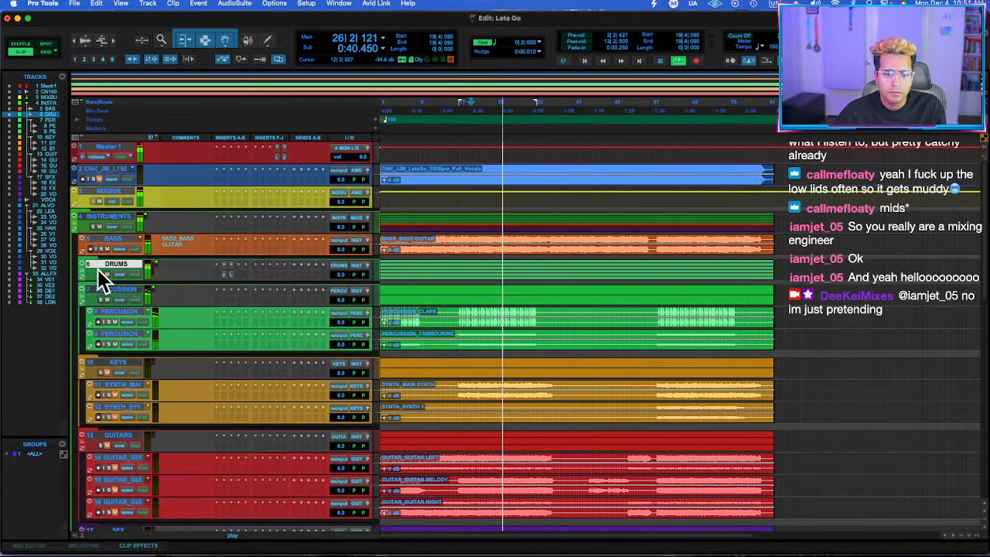
pyautogui.click(82, 296)
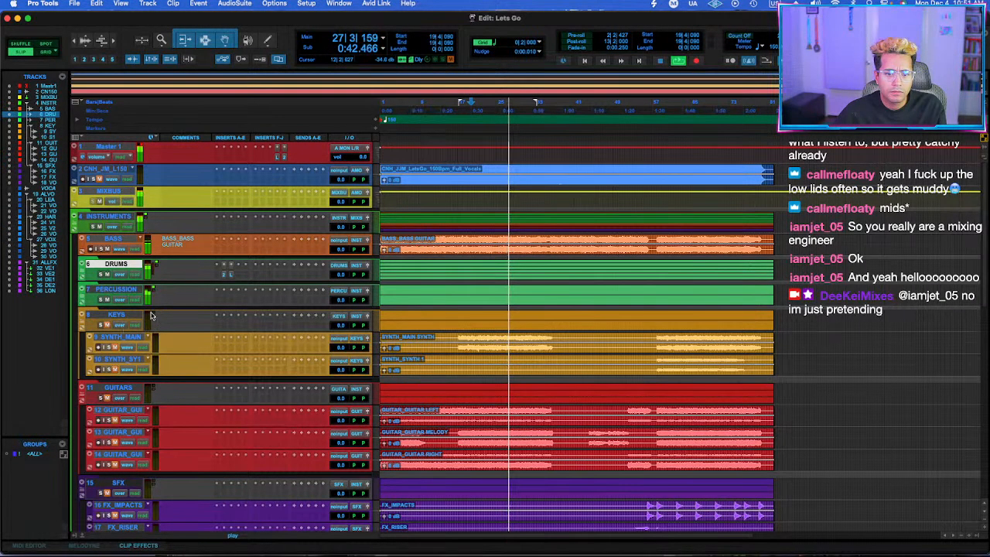
pyautogui.click(81, 297)
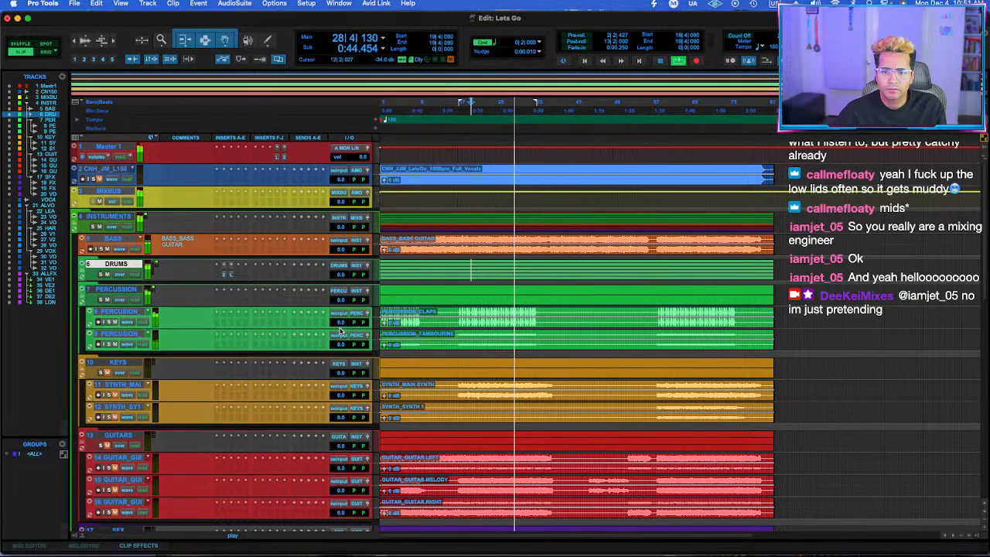
pyautogui.moveTo(340, 322); pyautogui.dragTo(341, 324)
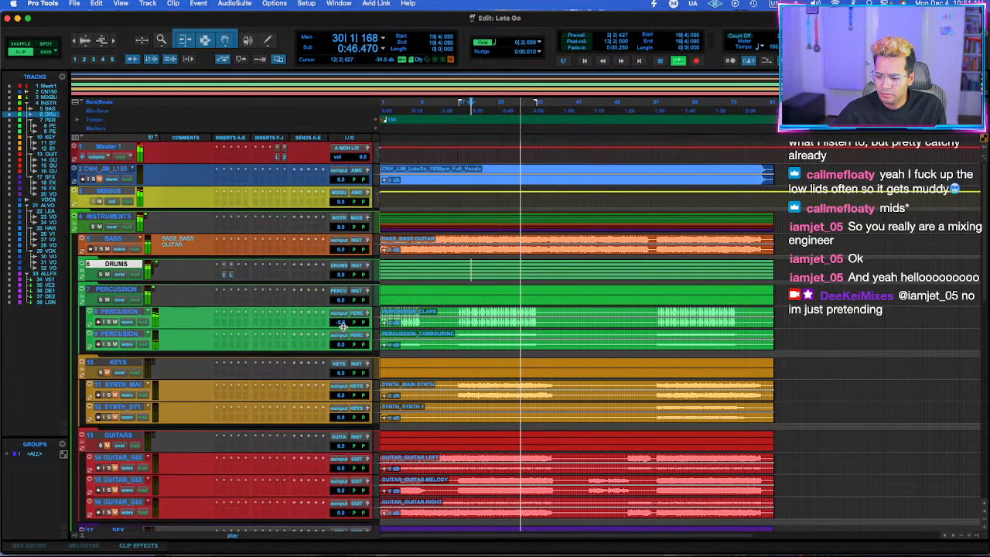
pyautogui.click(82, 297)
# Unmute the GUITARS folder and its left, melody and right guitar tracks.
pyautogui.scroll(-5, 106, 284)
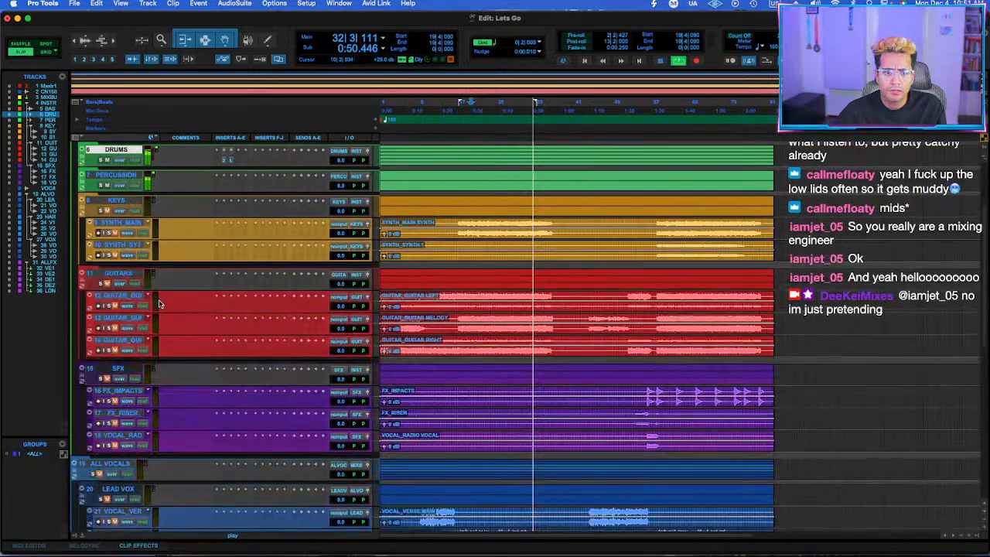
pyautogui.click(107, 284)
pyautogui.click(116, 305)
pyautogui.click(115, 328)
pyautogui.click(115, 342)
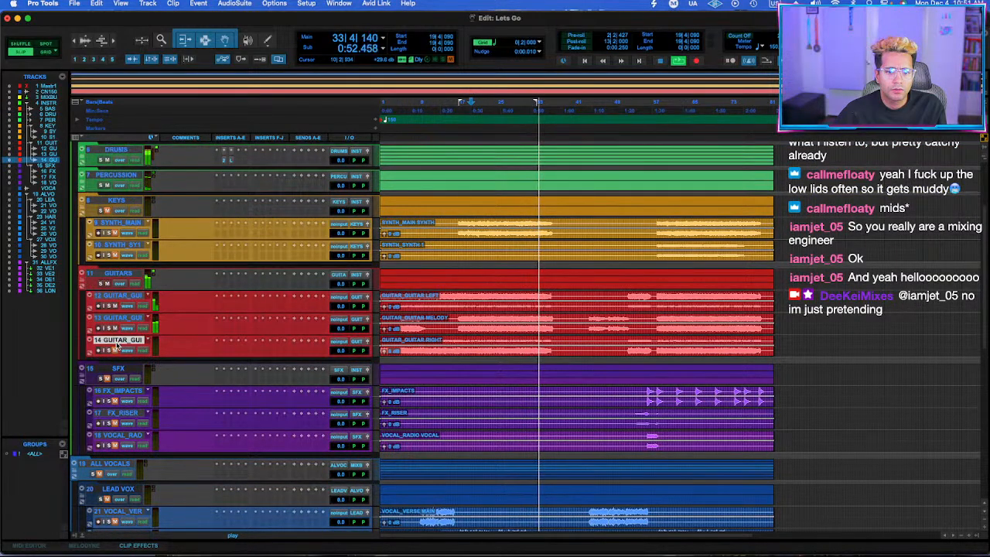
pyautogui.click(115, 350)
# Move the GUITARS folder above KEYS, solo it and play the guitars from bar 19.
pyautogui.moveTo(119, 274); pyautogui.dragTo(115, 202)
pyautogui.click(101, 211)
pyautogui.press('space')
pyautogui.press('space')
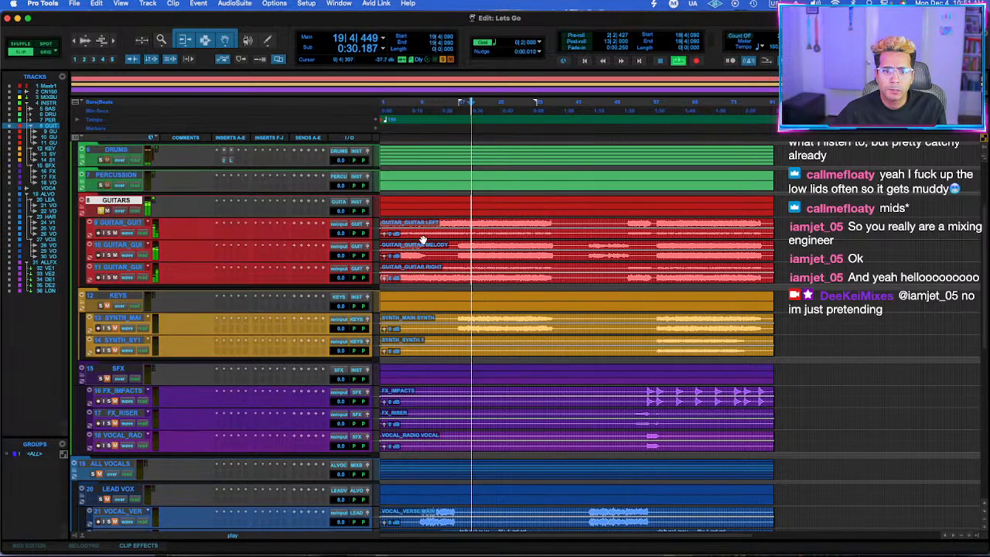
# Insert FabFilter Pro-Q 3 on the GUITARS folder and cut about 3.2 dB near 3.3 kHz with a narrowed bell.
pyautogui.click(219, 203)
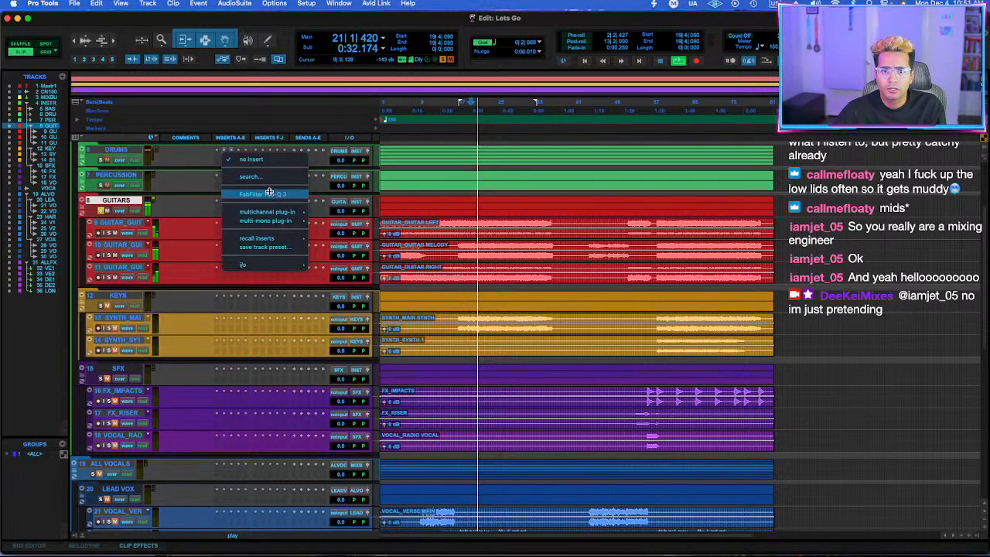
pyautogui.click(270, 194)
pyautogui.moveTo(588, 310); pyautogui.dragTo(601, 334)
pyautogui.scroll(1, 601, 334)
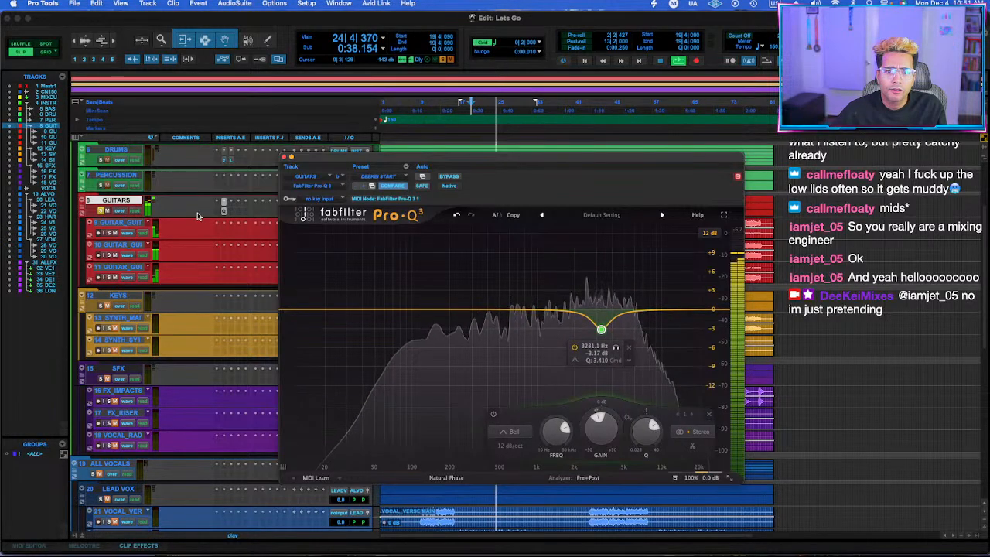
pyautogui.click(285, 159)
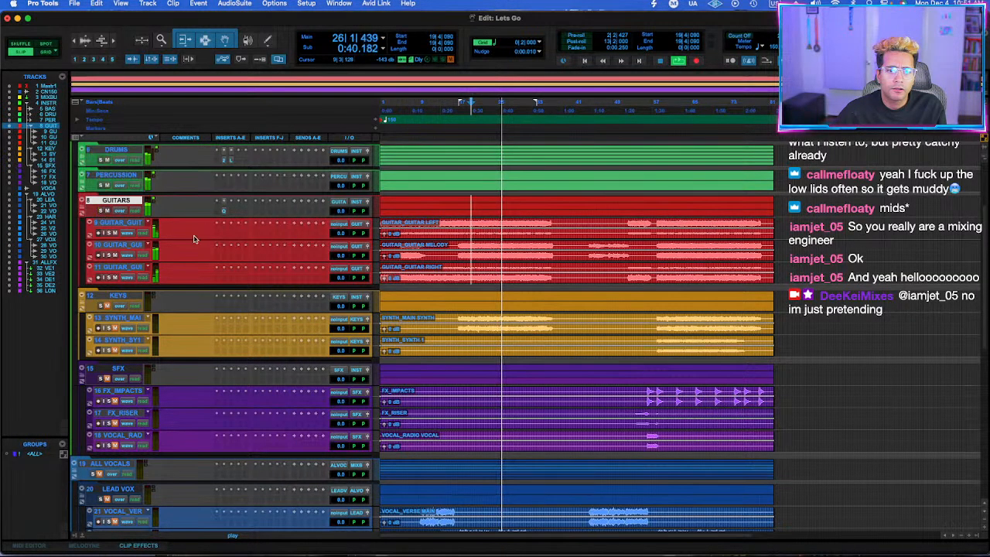
# Insert the stereo Spectre plug-in on the GUITARS folder after the EQ.
pyautogui.click(225, 211)
pyautogui.write('sapec')
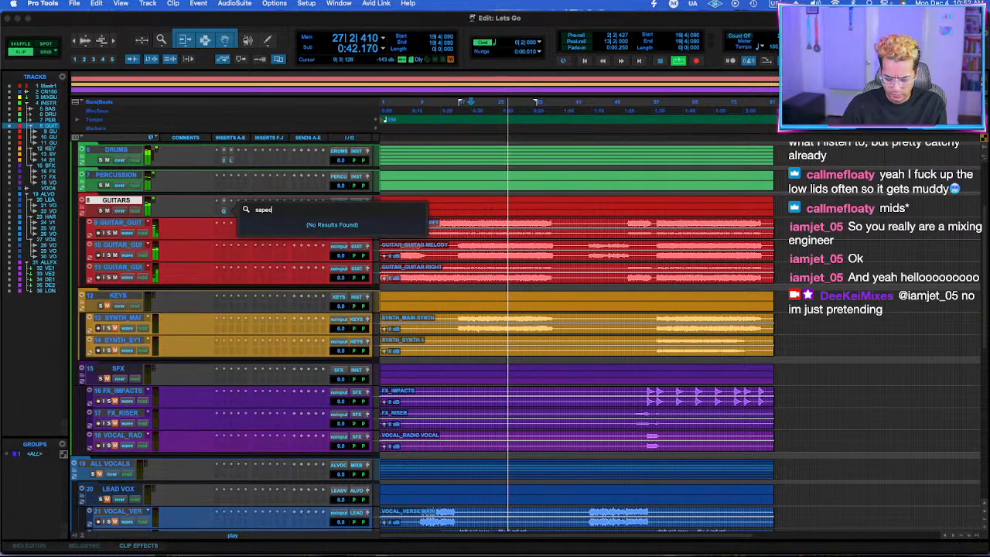
pyautogui.write('trespectre')
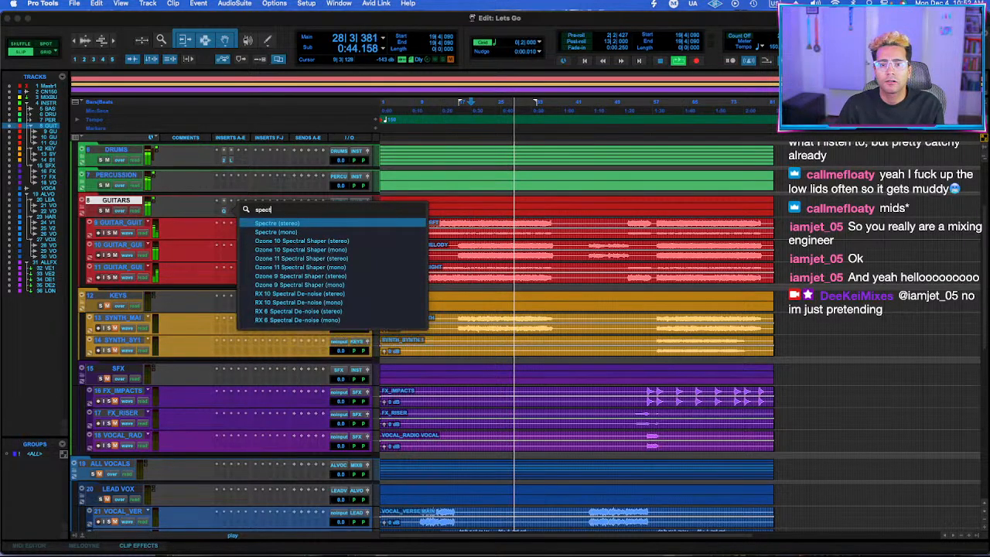
pyautogui.press('Return')
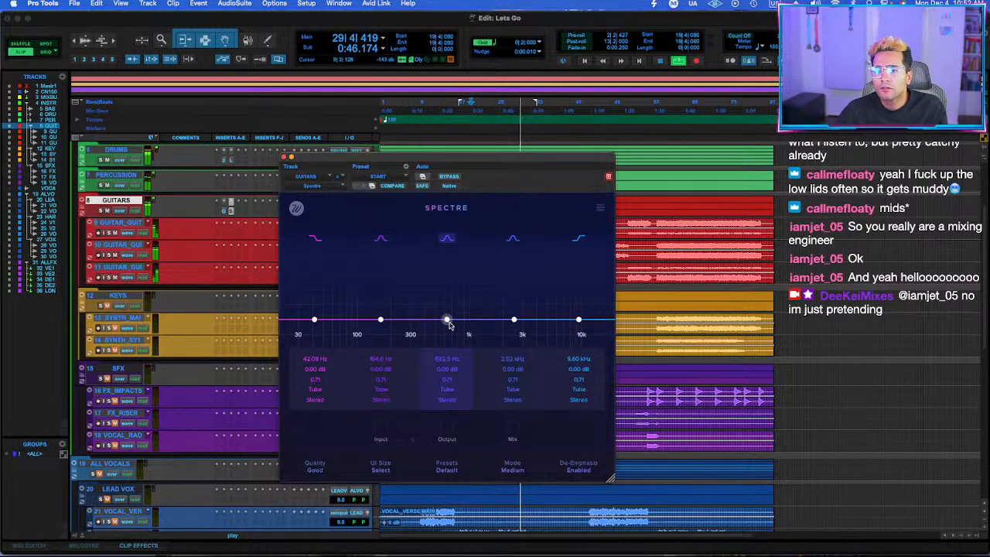
# Boost Spectre's middle band by about 0.9 dB near 674 Hz and its tape band by about 0.3 dB near 1.12 kHz.
pyautogui.moveTo(448, 321); pyautogui.dragTo(450, 308)
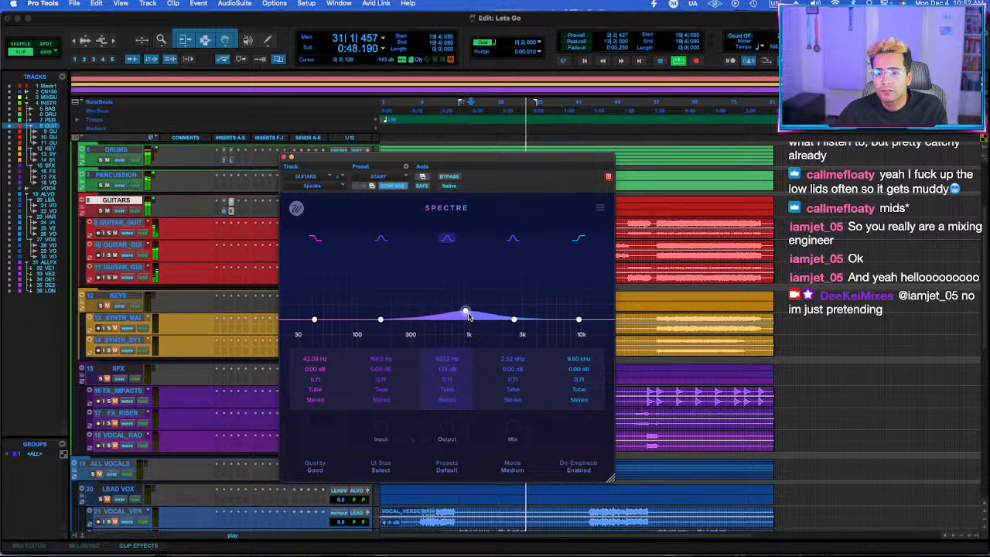
pyautogui.moveTo(453, 308); pyautogui.dragTo(454, 321)
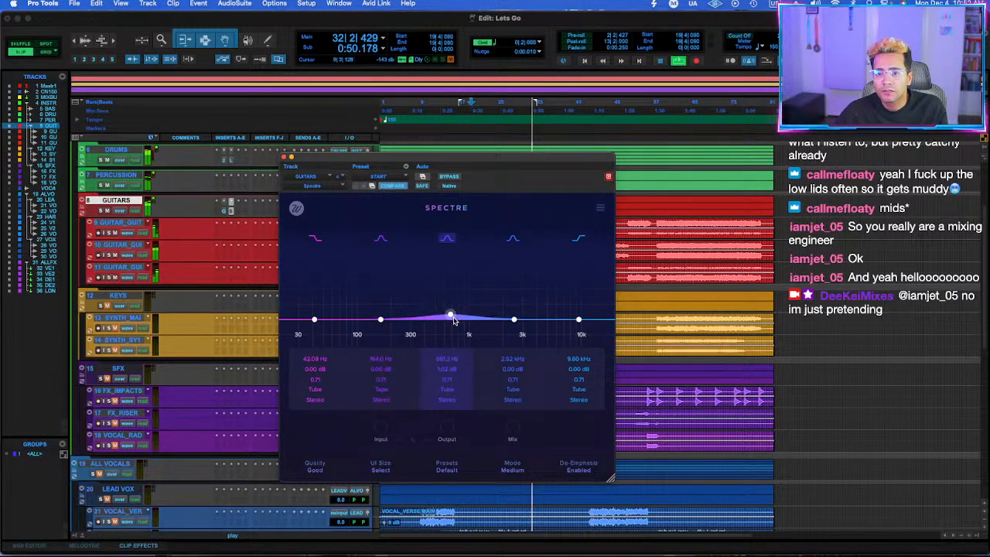
pyautogui.moveTo(381, 320); pyautogui.dragTo(427, 316)
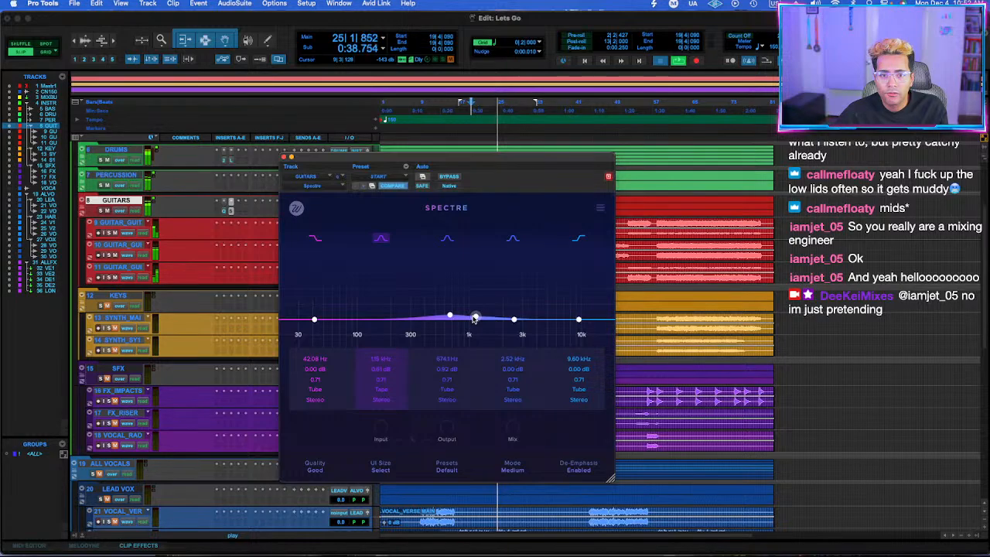
pyautogui.click(450, 178)
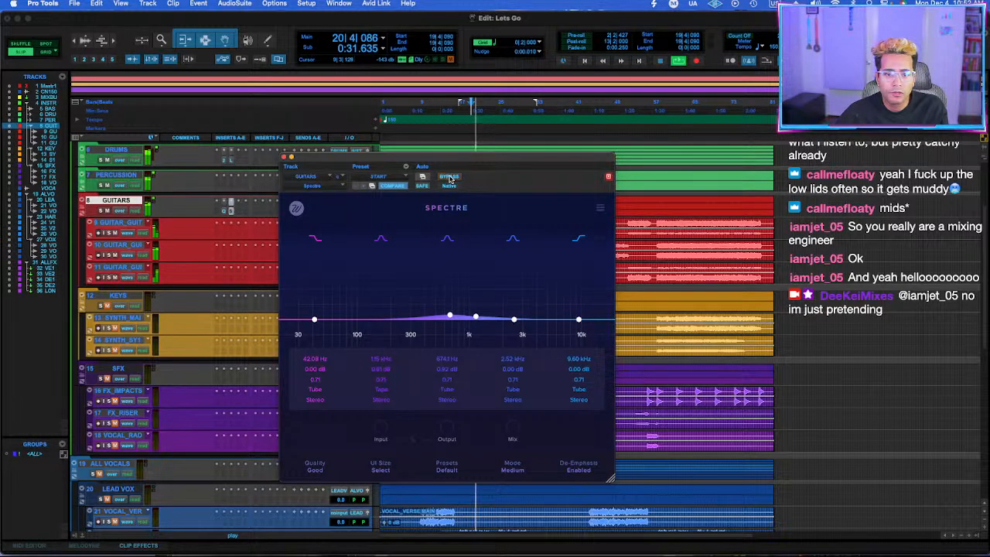
pyautogui.moveTo(479, 322); pyautogui.dragTo(477, 324)
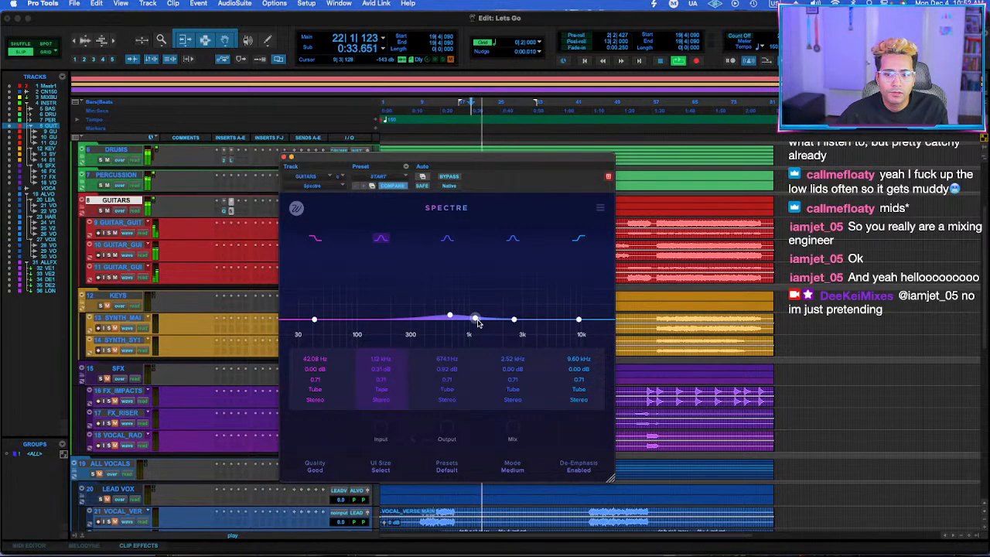
pyautogui.click(284, 158)
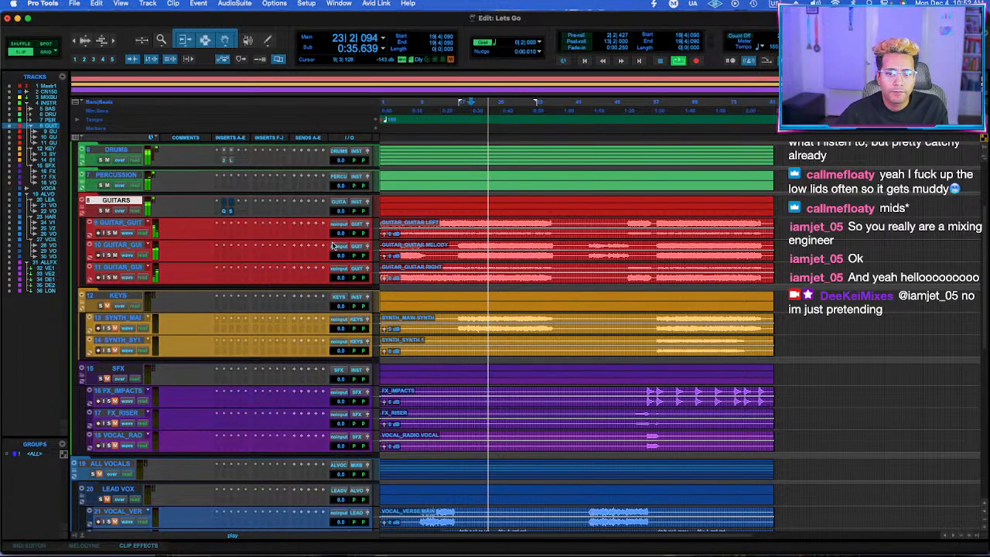
# Raise the GUITARS folder volume to +0.8 dB and replay the section from bar 19.
pyautogui.moveTo(340, 211); pyautogui.dragTo(340, 205)
pyautogui.press('space')
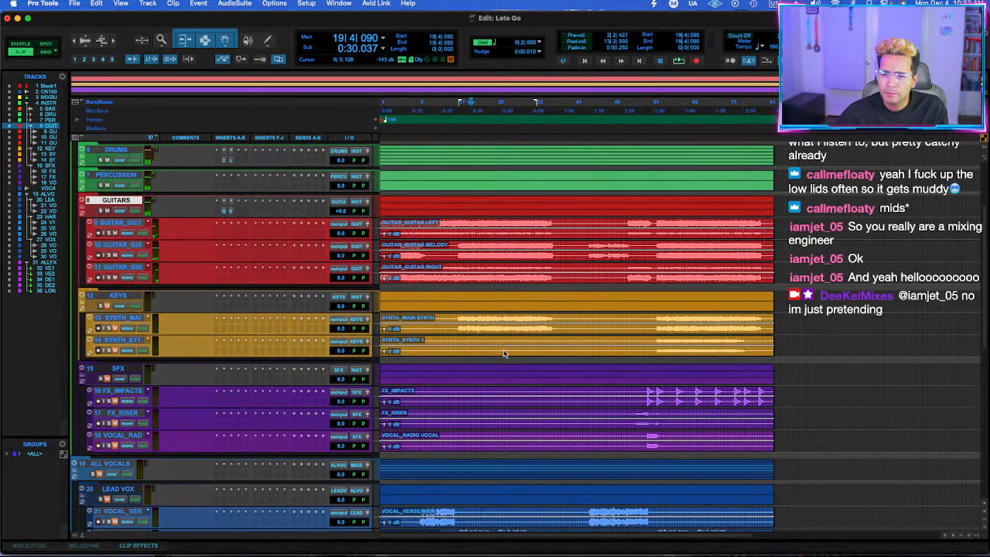
pyautogui.press('space')
# Set the GUITARS folder's Spectre mode to Aggressive.
pyautogui.click(231, 212)
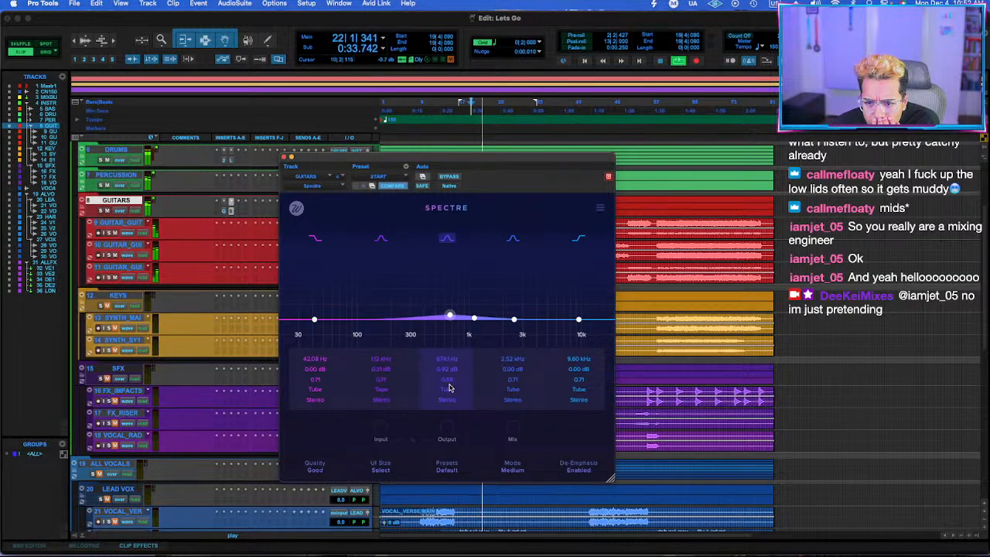
pyautogui.click(513, 468)
pyautogui.click(516, 509)
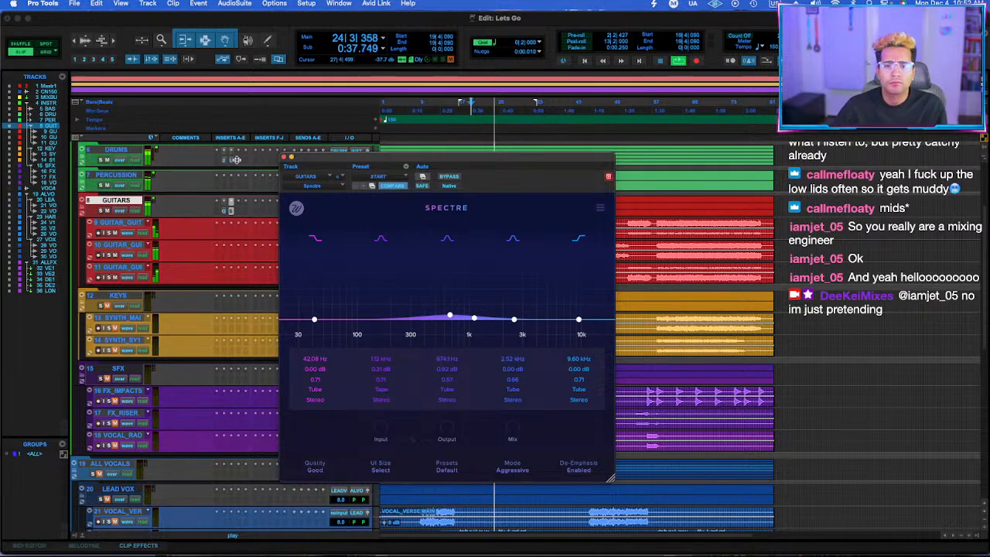
pyautogui.click(283, 157)
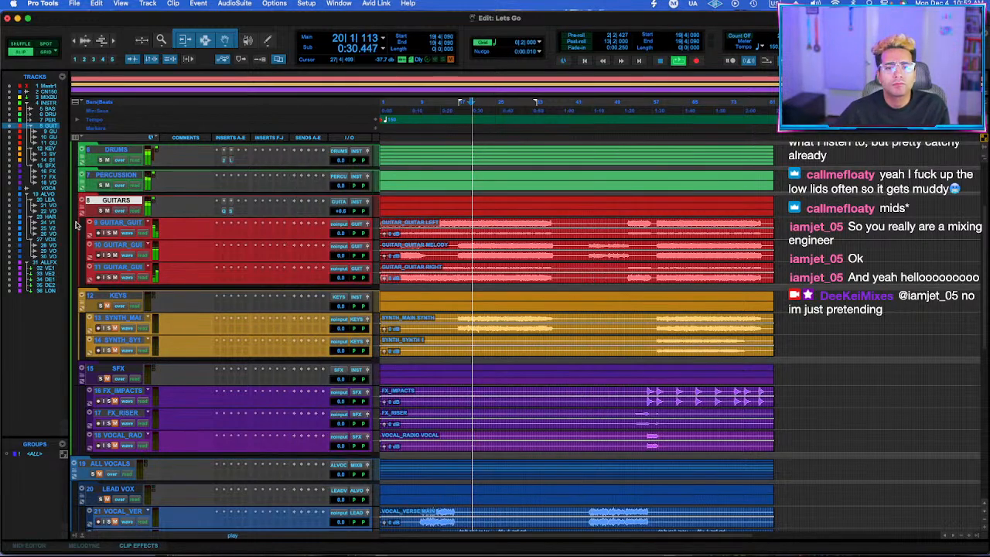
# Insert Soundtoys Decapitator on the GUITARS folder, choose style N and adjust the drive.
pyautogui.click(240, 212)
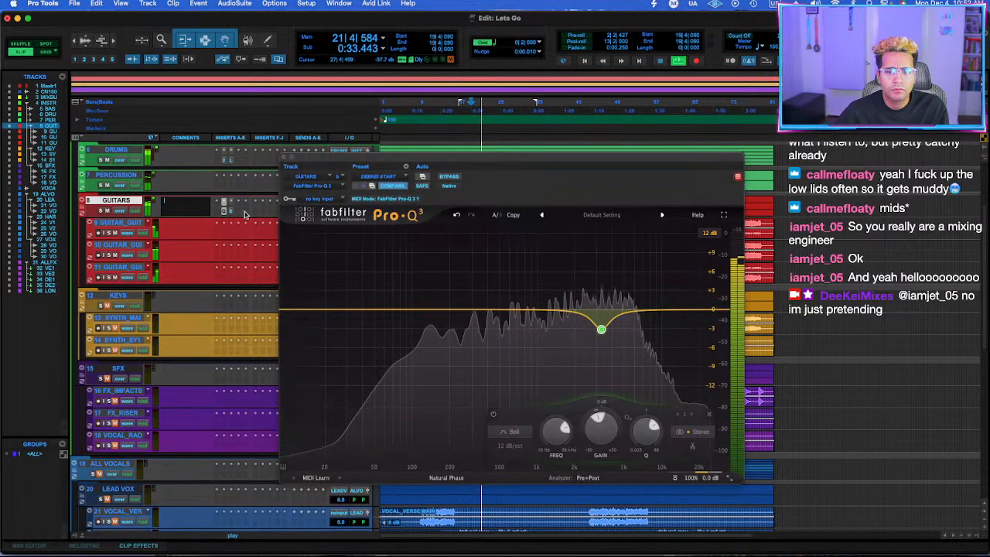
pyautogui.click(241, 214)
pyautogui.moveTo(240, 215)
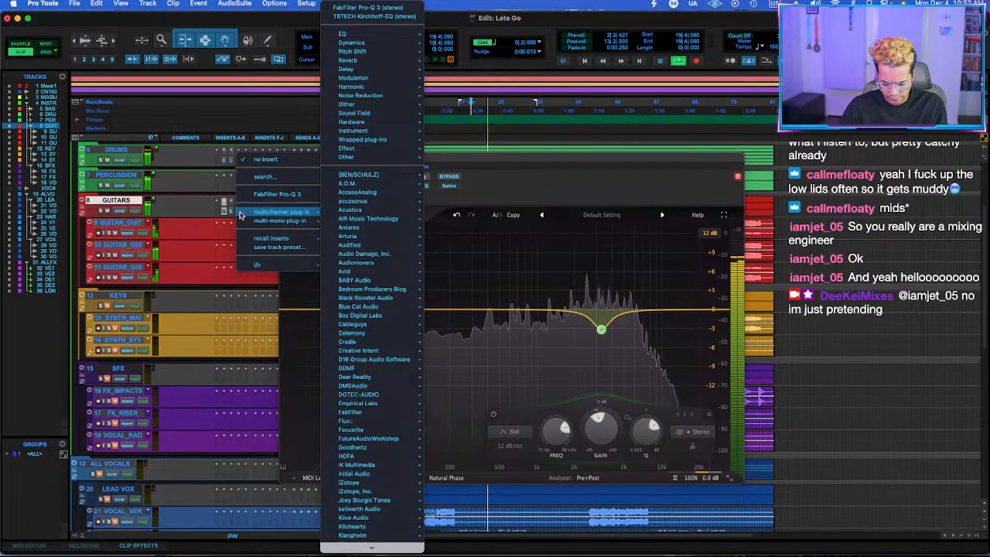
pyautogui.press('Escape')
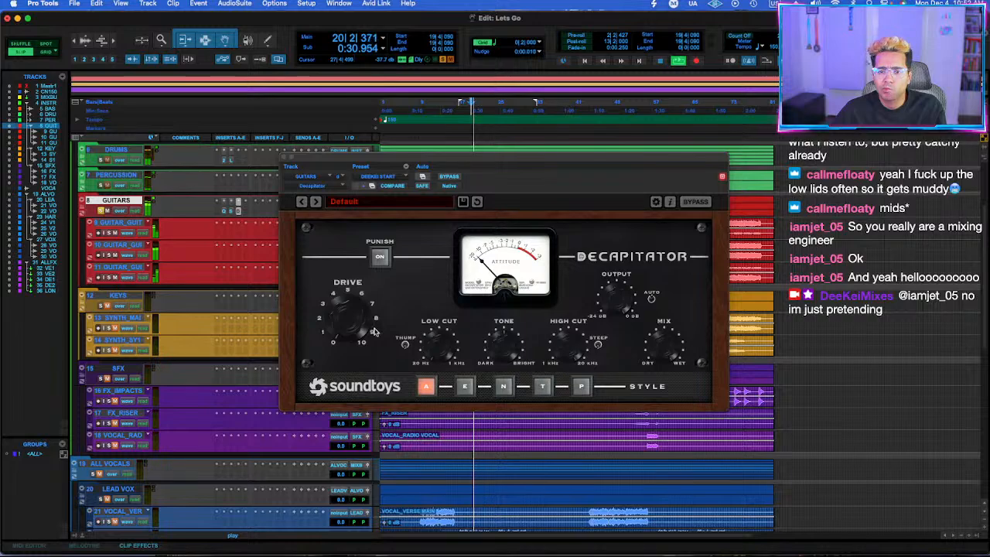
pyautogui.click(448, 178)
pyautogui.click(503, 387)
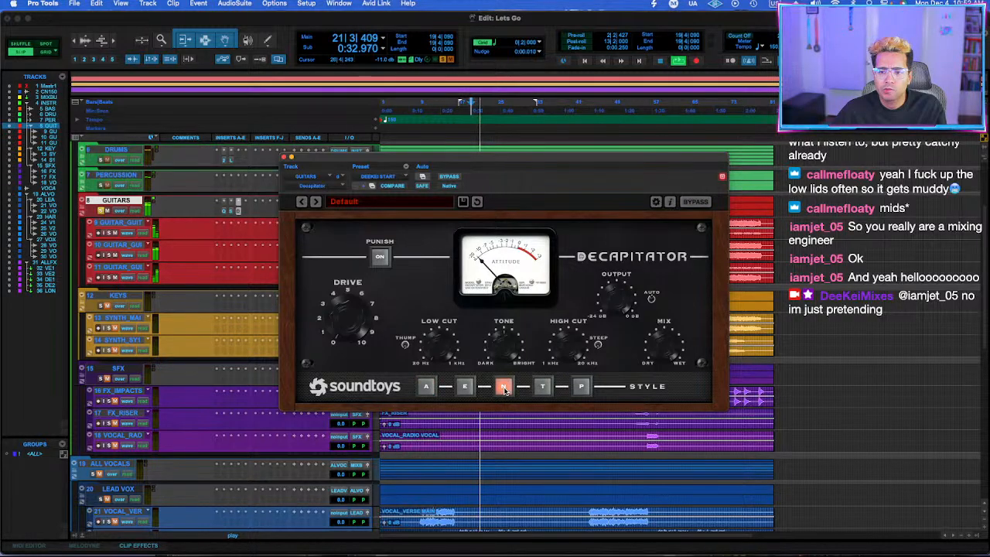
pyautogui.moveTo(358, 304); pyautogui.dragTo(346, 332)
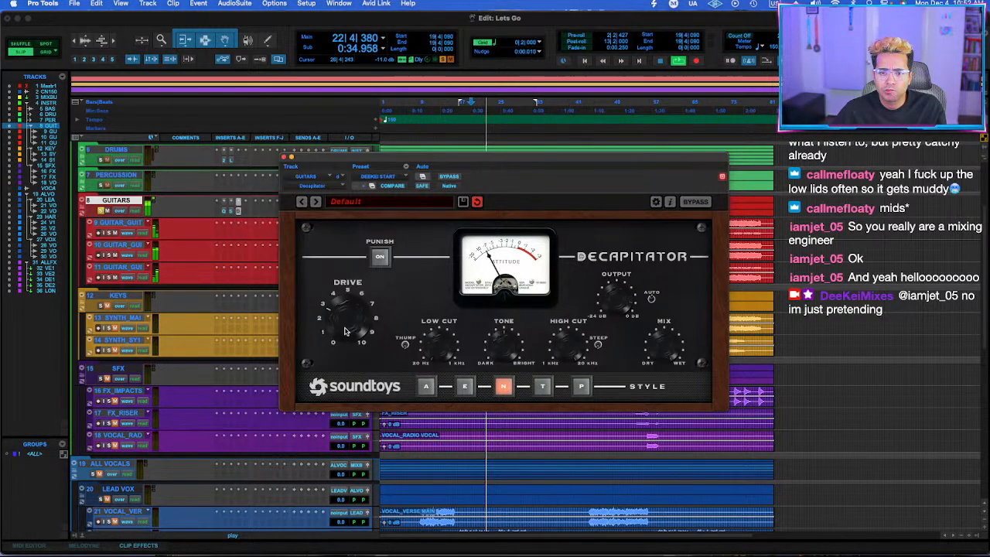
# Compare the guitars with Decapitator bypassed and active, close it, and raise the GUITARS folder volume to +1.8 dB.
pyautogui.click(452, 177)
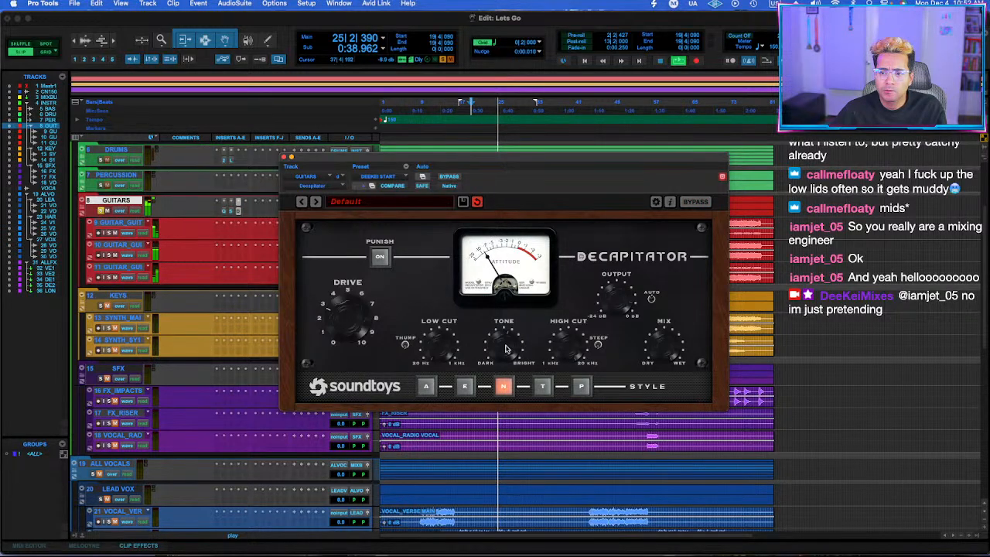
pyautogui.click(446, 177)
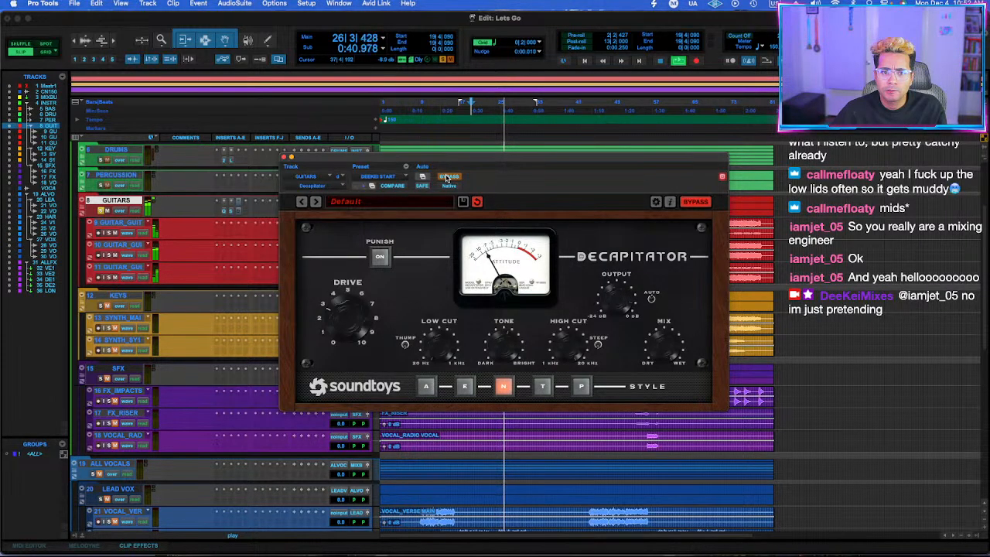
pyautogui.click(447, 177)
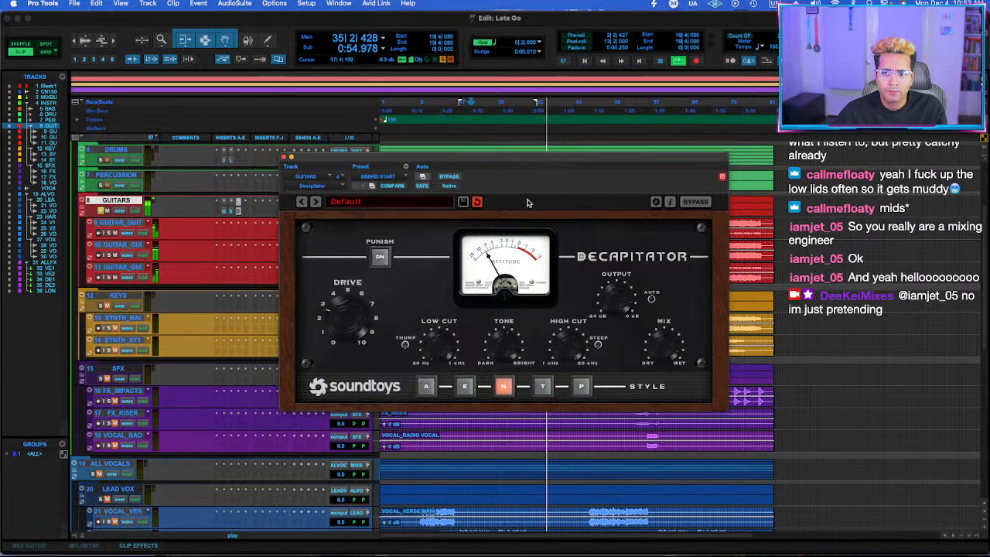
pyautogui.click(448, 177)
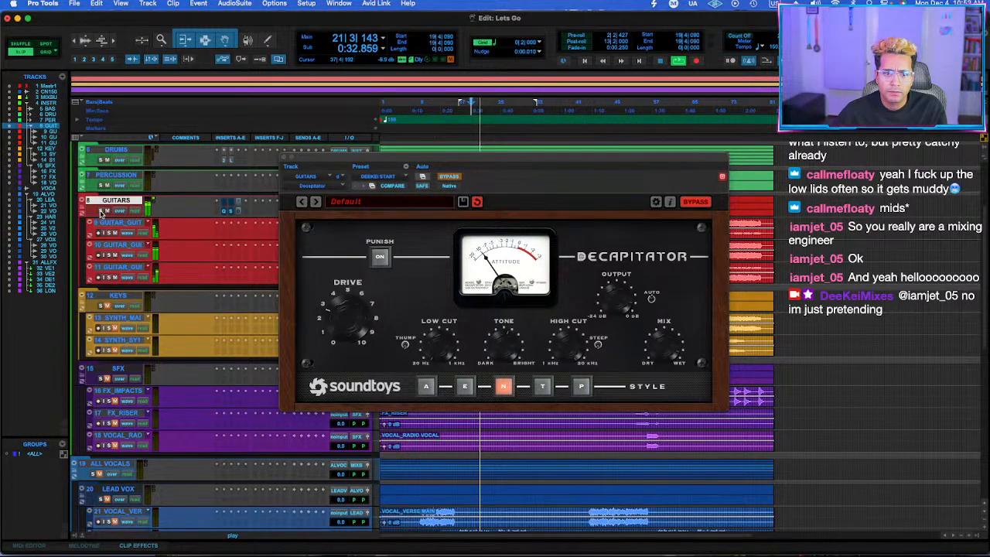
pyautogui.click(284, 158)
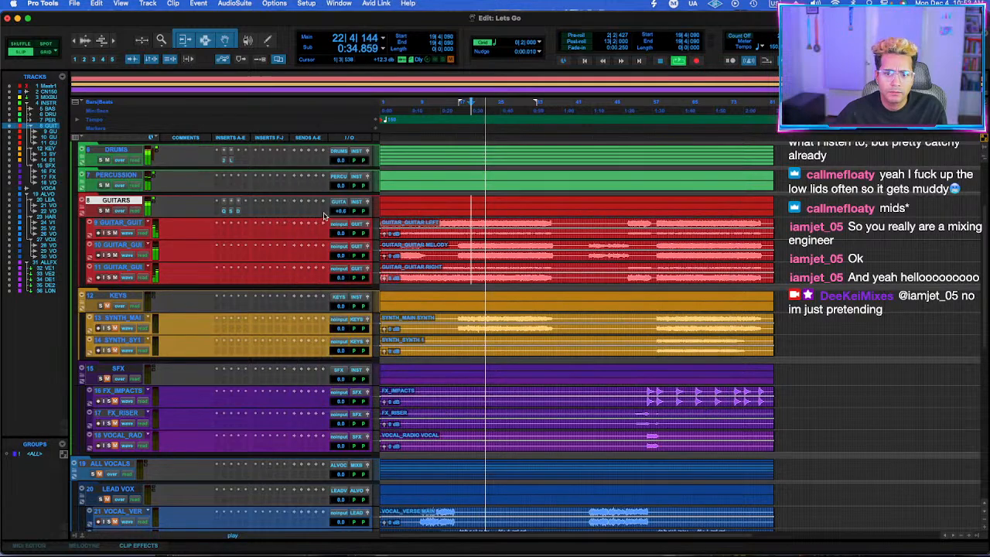
pyautogui.moveTo(335, 217); pyautogui.dragTo(334, 209)
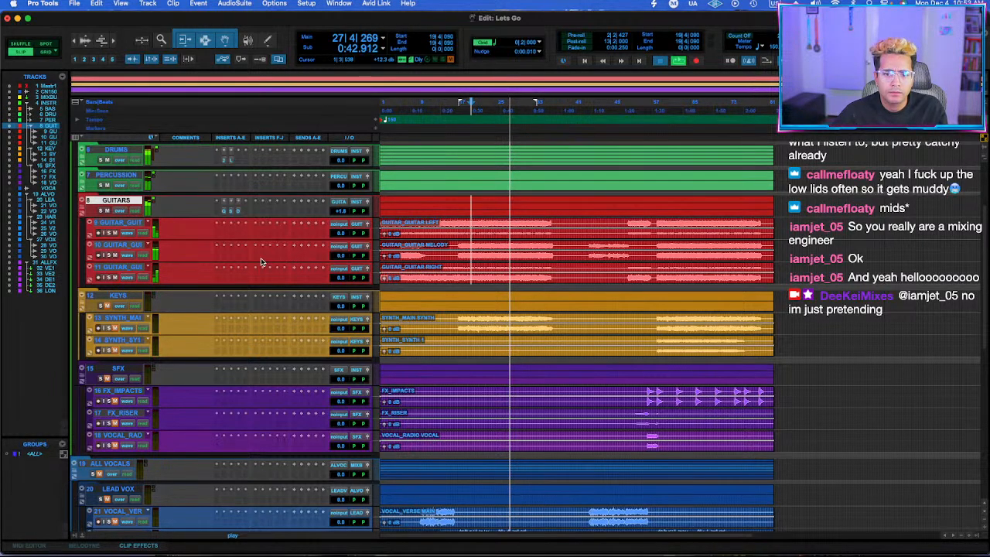
pyautogui.press('space')
# Insert ValhallaVintageVerb on the guitar melody track and load the DEEKEI ADLIBS preset.
pyautogui.click(258, 261)
pyautogui.write('valhallavi')
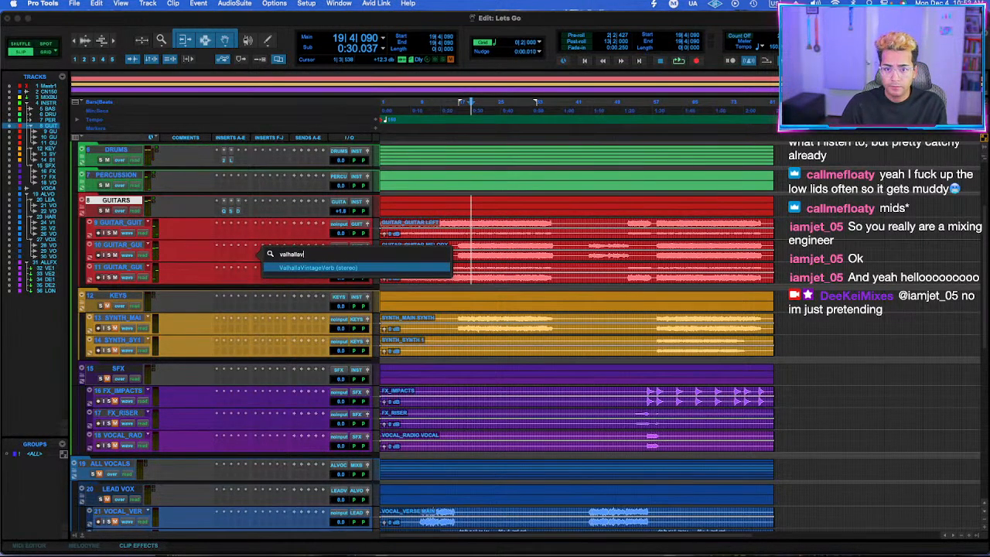
pyautogui.press('Return')
pyautogui.click(660, 372)
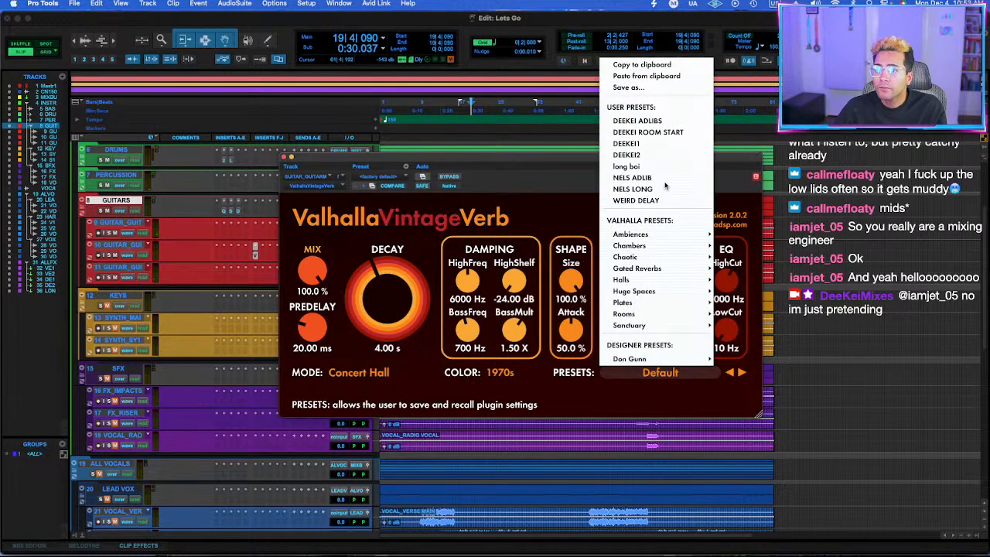
pyautogui.click(642, 124)
# Play the guitars and set the melody reverb's mix to about 19.4% and its decay to about 1.78 s.
pyautogui.press('space')
pyautogui.moveTo(312, 271); pyautogui.dragTo(313, 281)
pyautogui.moveTo(395, 304); pyautogui.dragTo(397, 318)
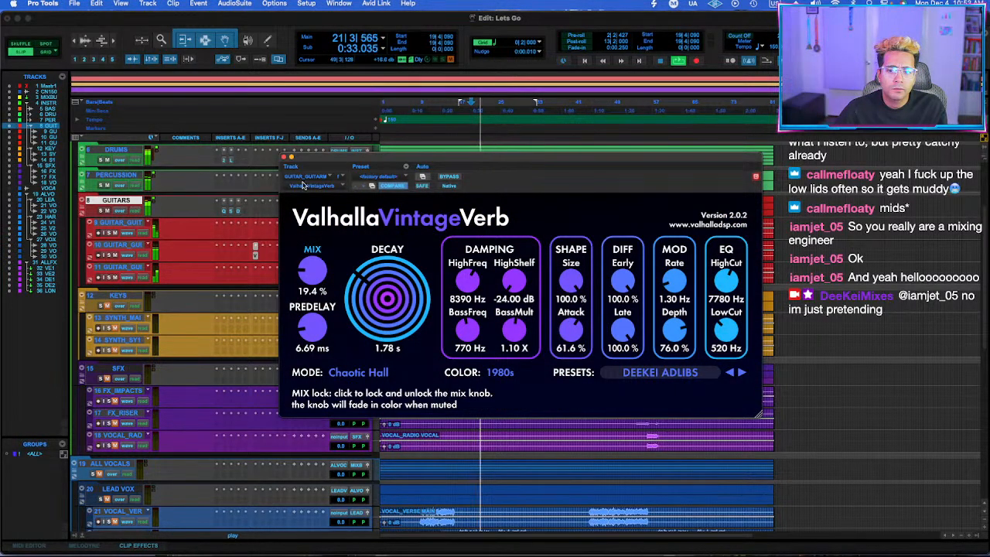
pyautogui.click(284, 157)
# Set the guitar melody volume to -2.6 dB and the left and right guitars to +1.8 dB, and move the right guitar above the melody.
pyautogui.moveTo(338, 255); pyautogui.dragTo(337, 259)
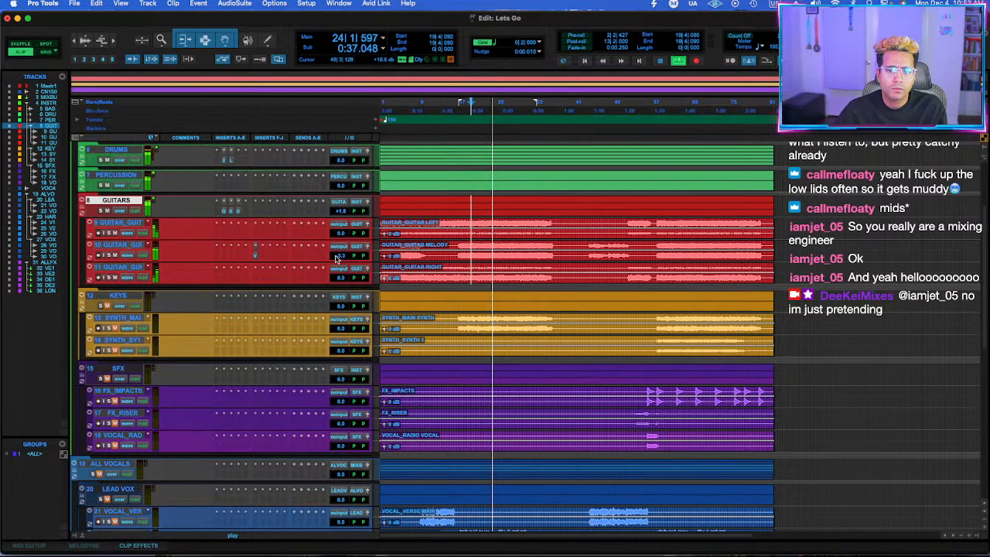
pyautogui.moveTo(345, 261); pyautogui.dragTo(345, 258)
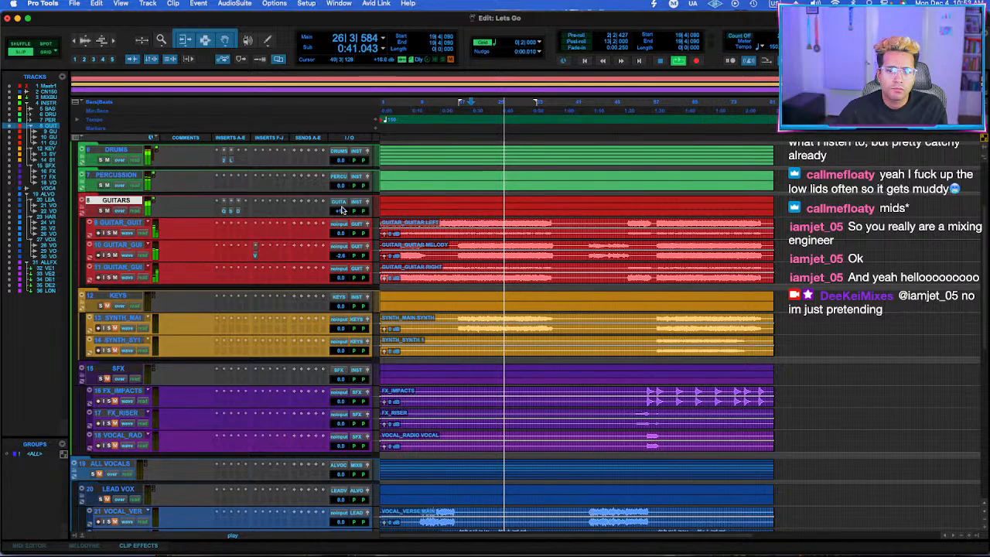
pyautogui.moveTo(340, 235); pyautogui.dragTo(338, 234)
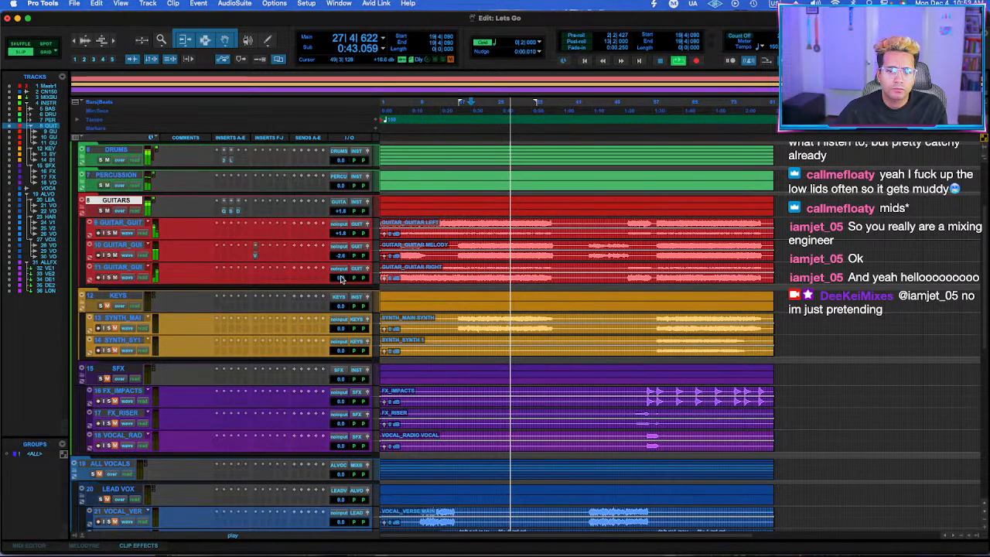
pyautogui.moveTo(340, 276); pyautogui.dragTo(341, 280)
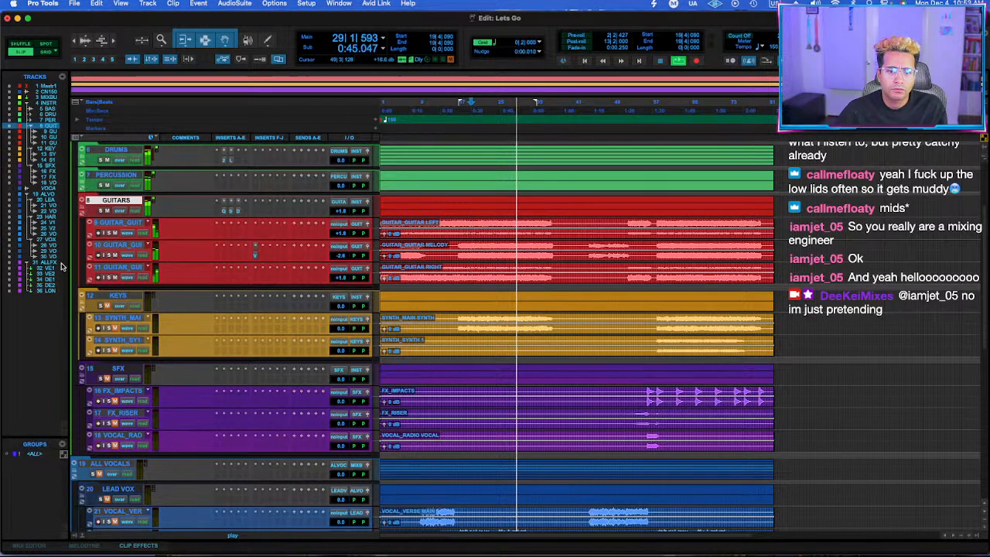
pyautogui.moveTo(136, 268); pyautogui.dragTo(138, 245)
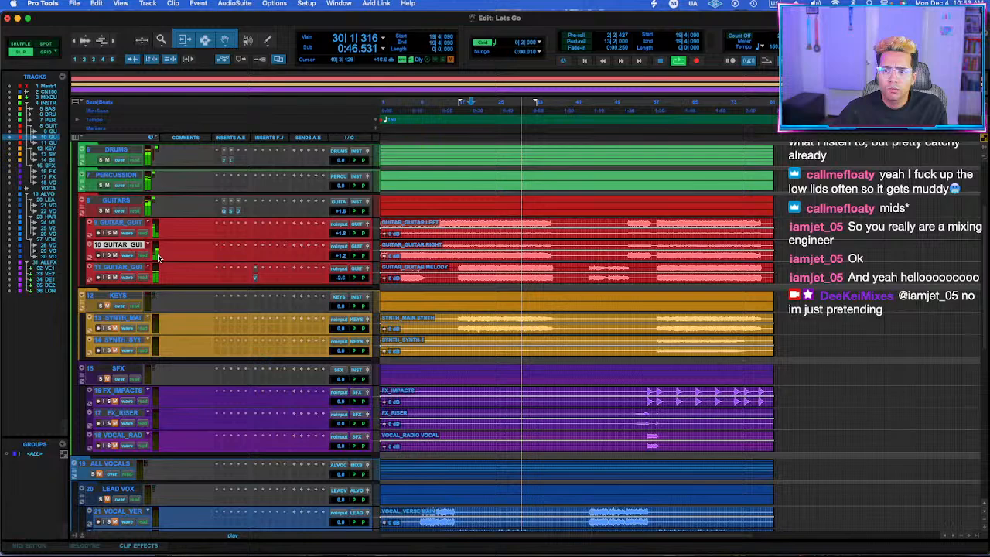
# Group the left and right guitar tracks in a Mix/Edit group named "rhythm guitar".
pyautogui.click(125, 223)
pyautogui.keyDown('shift'); pyautogui.click(126, 245); pyautogui.keyUp('shift')
pyautogui.press('super+g')
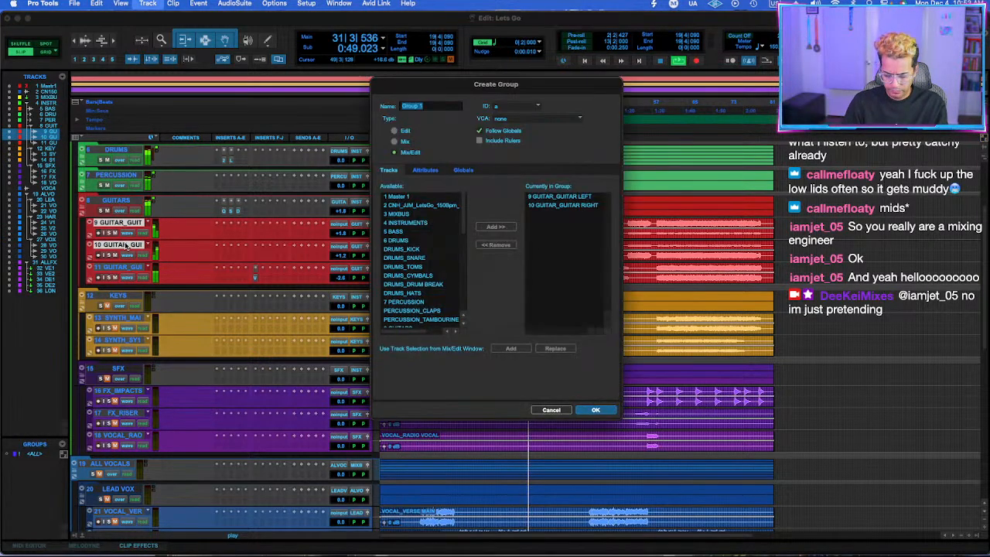
pyautogui.write('rhythm gu')
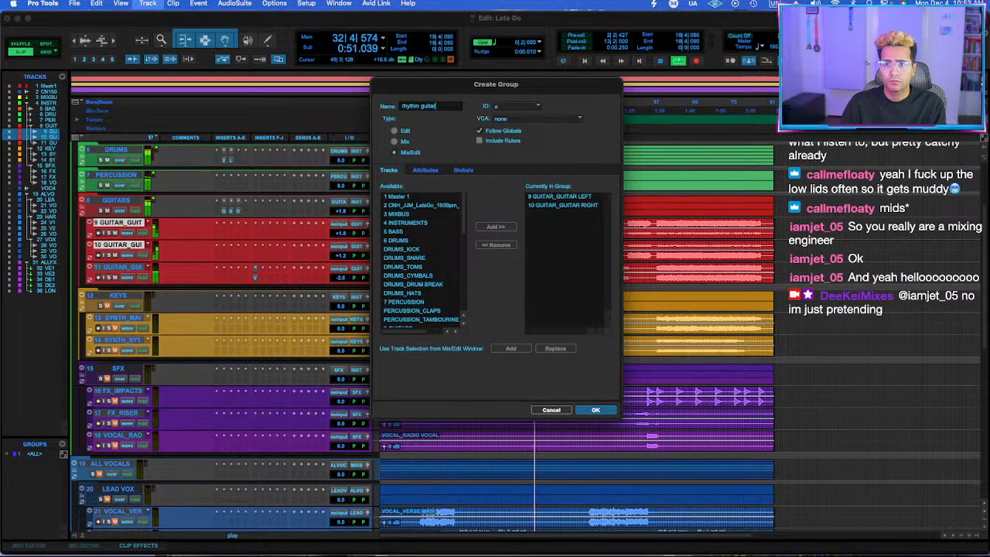
pyautogui.write('itar')
pyautogui.press('Return')
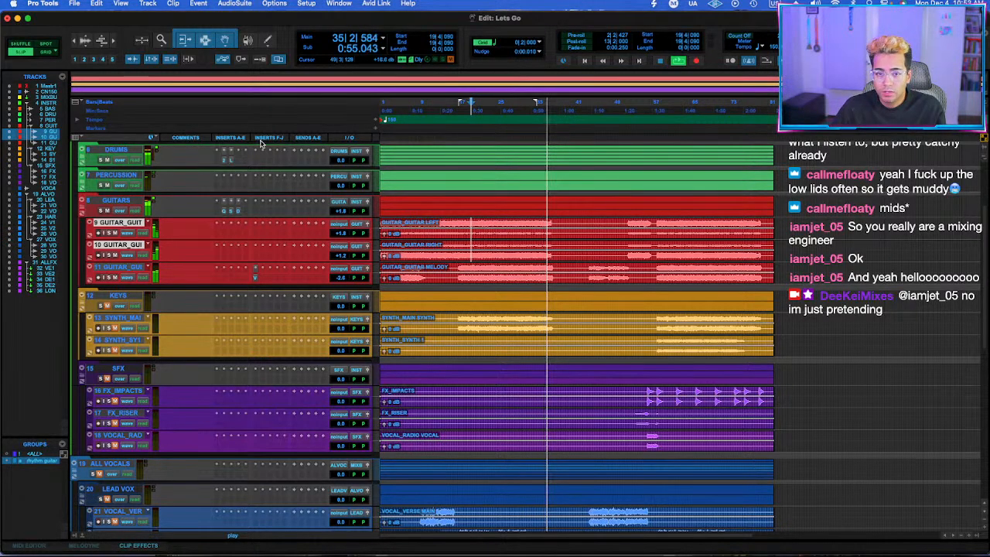
# Play the song from bar 23, select the GUITARS folder with its three tracks, and collapse the folder.
pyautogui.click(488, 222)
pyautogui.click(116, 200)
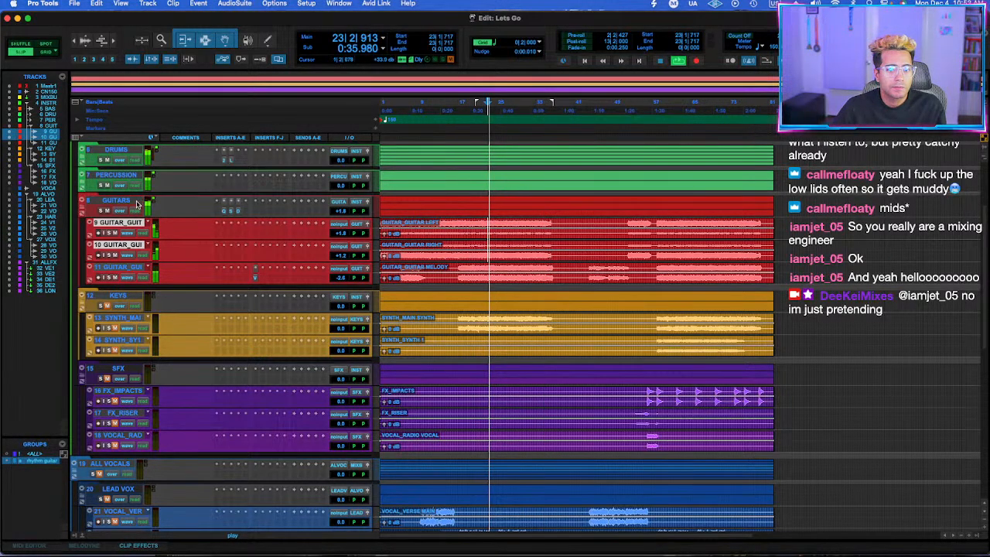
pyautogui.click(116, 267)
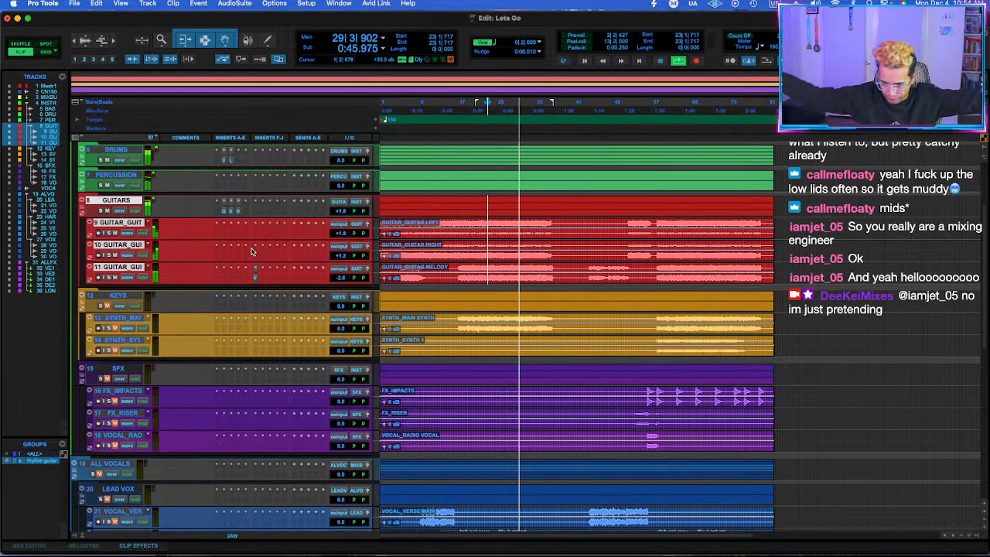
pyautogui.click(89, 211)
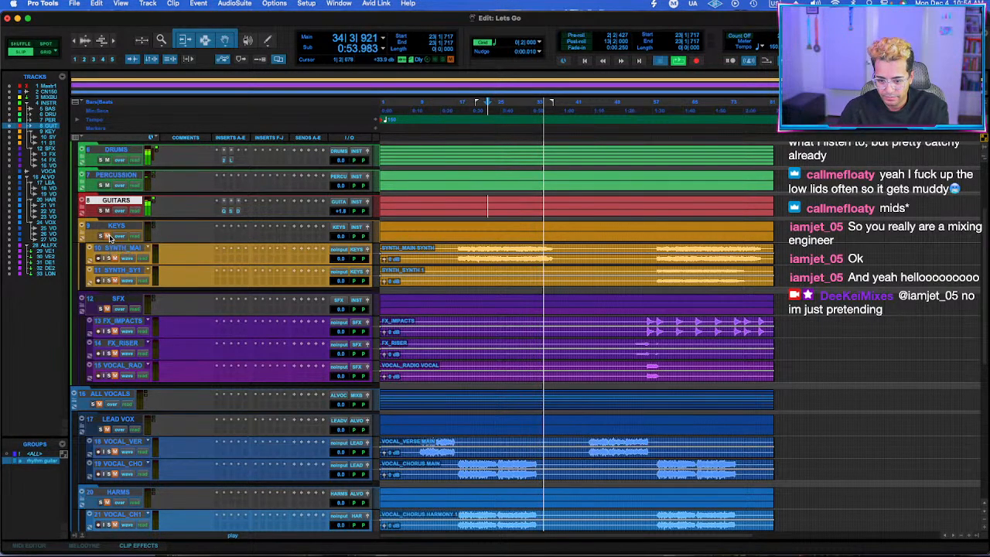
# Restart playback at bar 23, unmute the KEYS folder with its two synth tracks, and solo the main synth.
pyautogui.press('space')
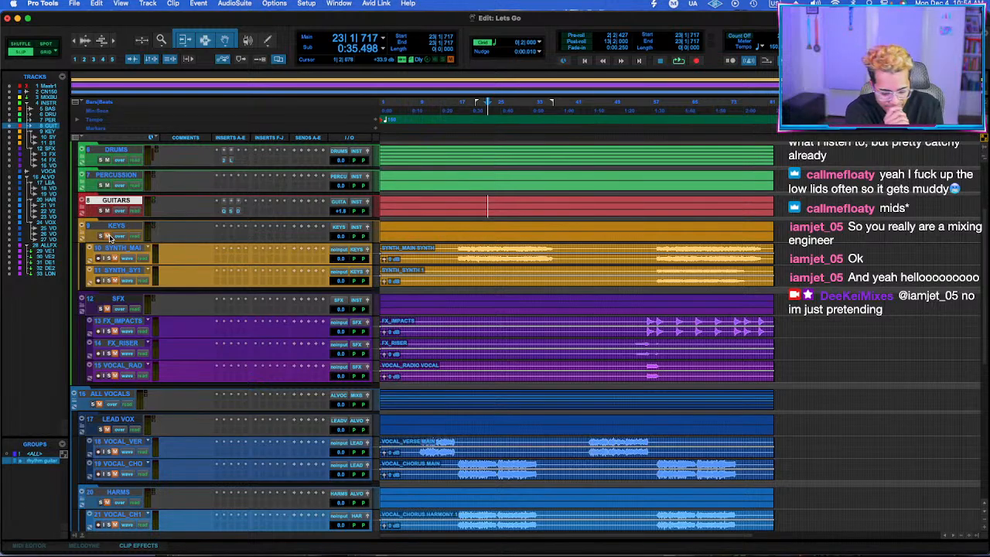
pyautogui.press('space')
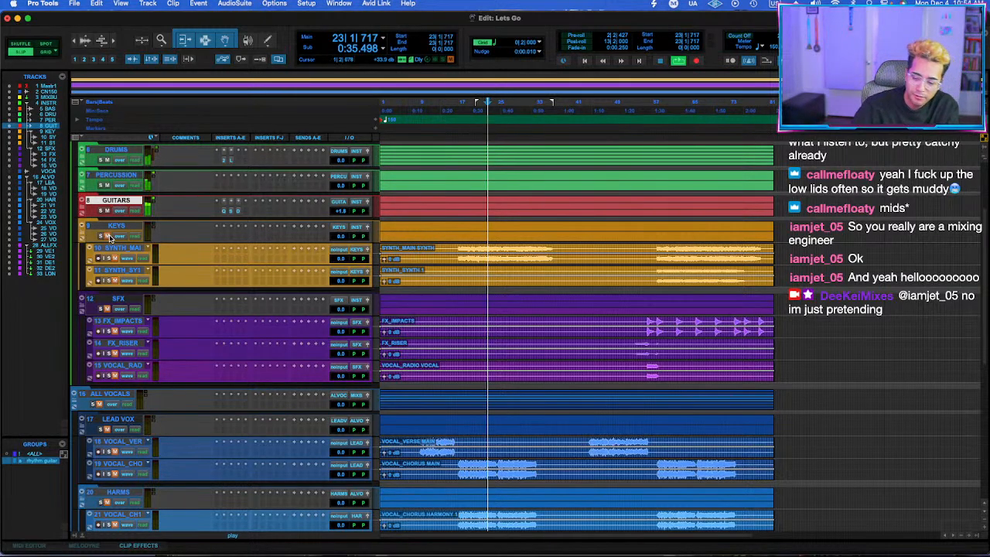
pyautogui.click(121, 260)
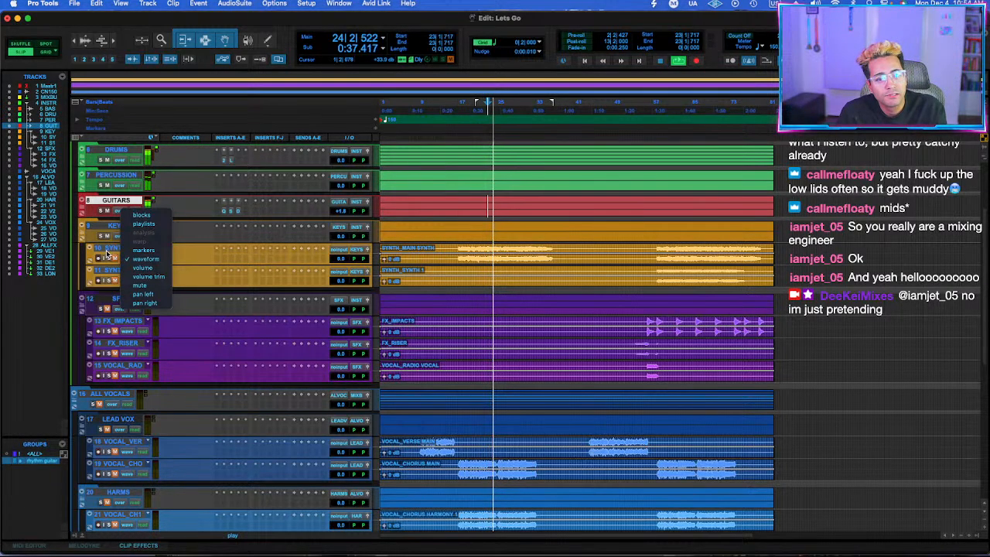
pyautogui.click(115, 277)
pyautogui.click(116, 258)
pyautogui.click(115, 281)
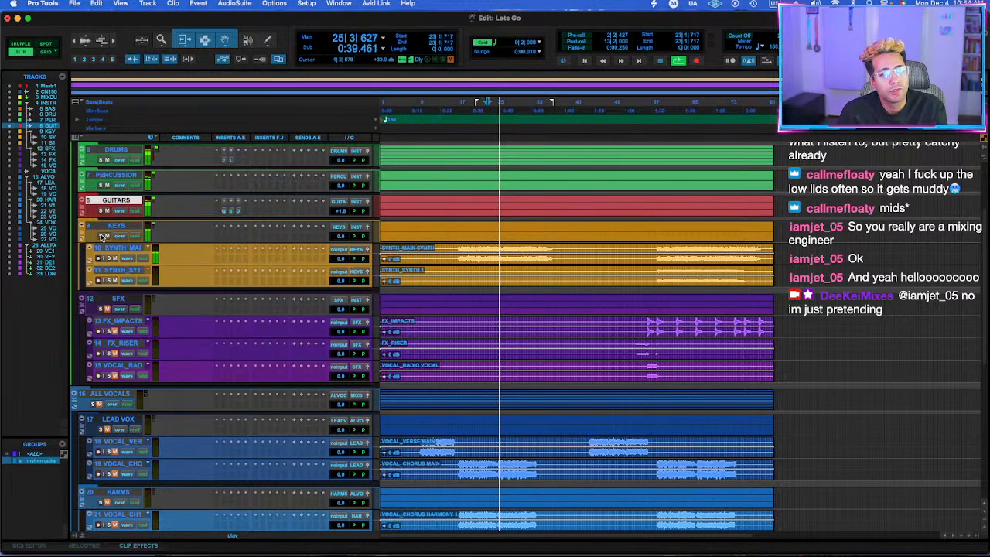
# Insert Decapitator on the main synth track.
pyautogui.click(225, 263)
pyautogui.press('s')
pyautogui.press('Return')
pyautogui.write('dec')
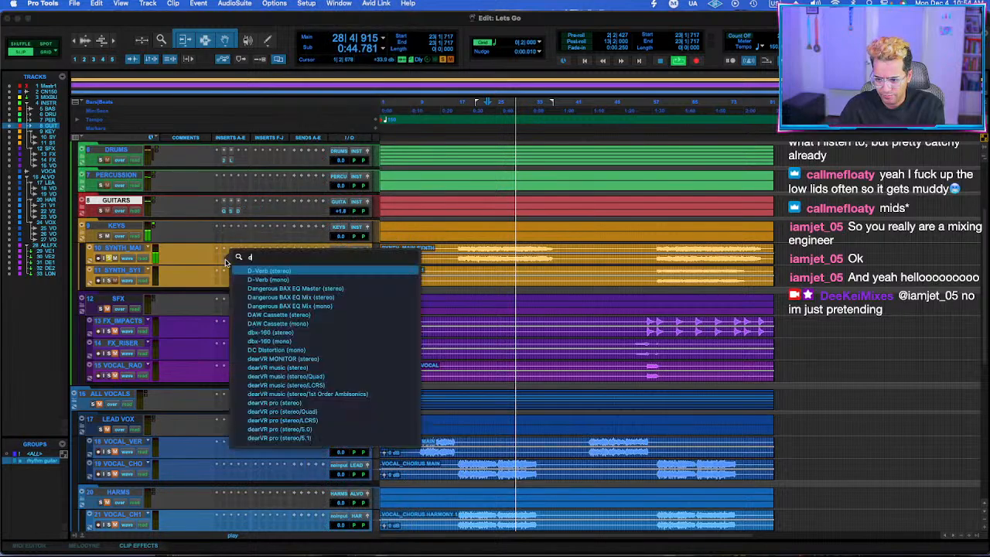
pyautogui.press('Return')
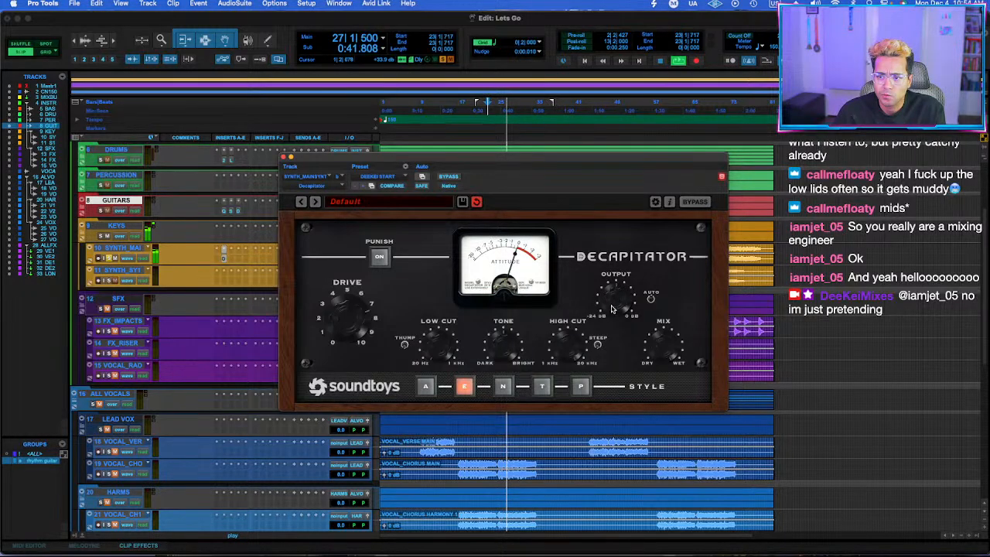
# Compare the main synth with Decapitator bypassed and active, leave it active, and close the plug-in and the track's solo.
pyautogui.click(451, 177)
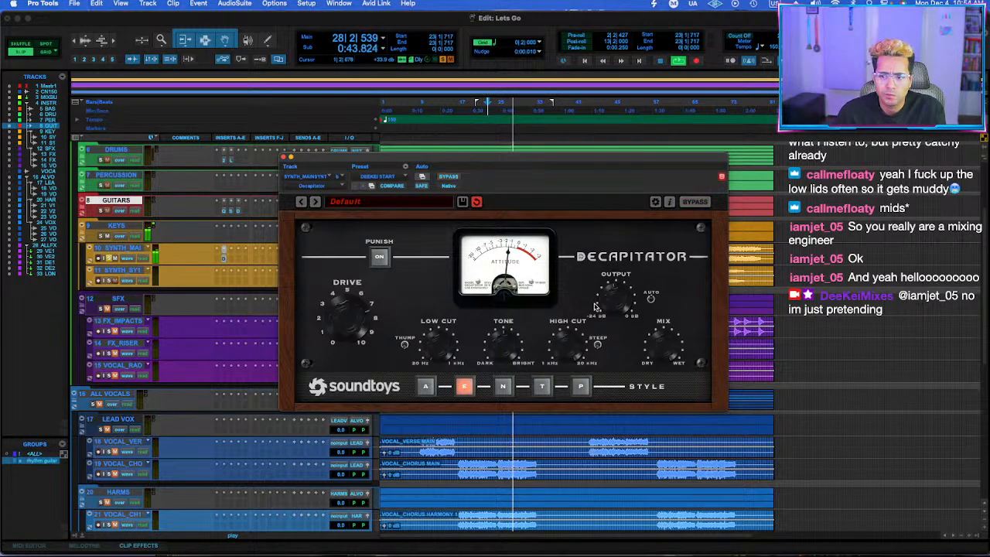
pyautogui.click(449, 177)
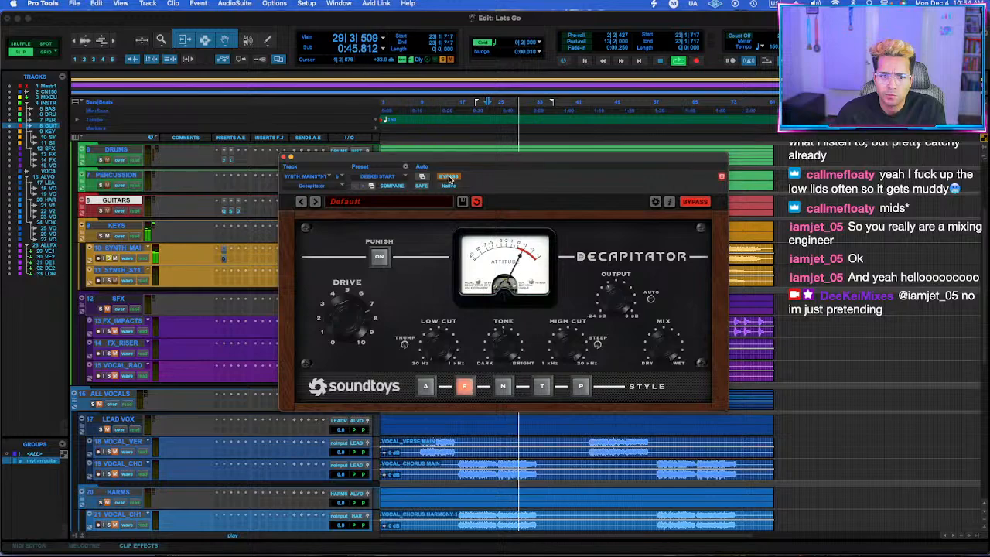
pyautogui.click(449, 177)
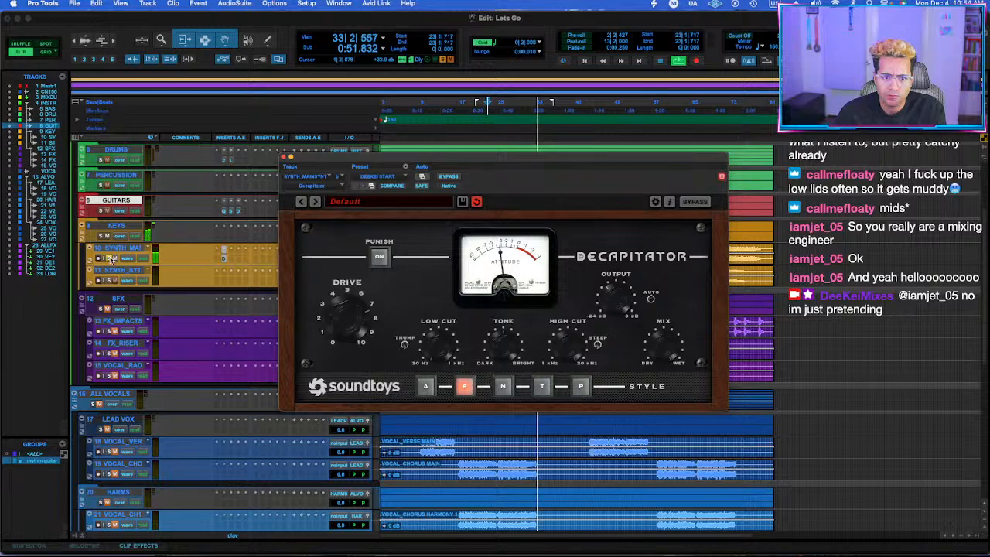
pyautogui.click(282, 159)
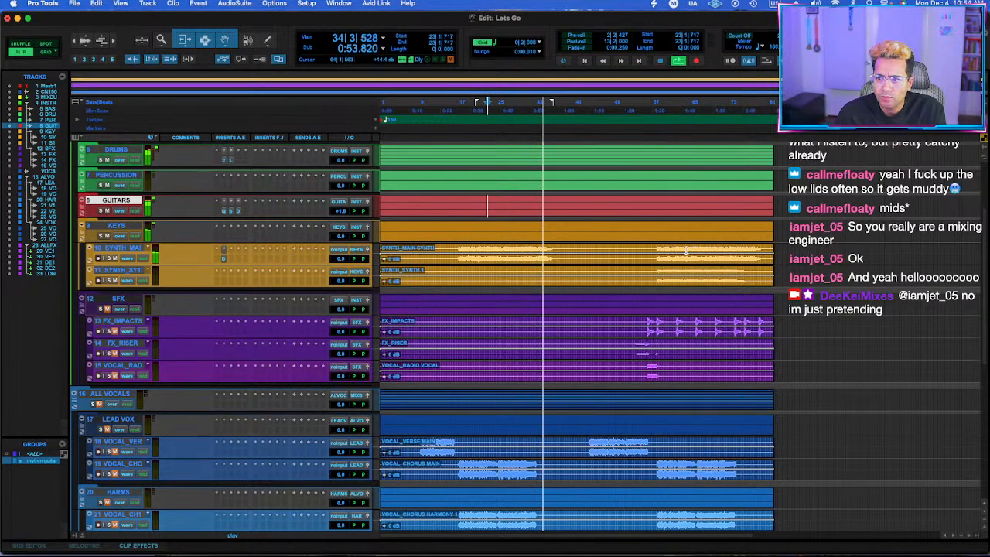
# Collapse the KEYS folder, unmute the SFX folder with its three tracks, and play the effects from bar 54.
pyautogui.click(657, 254)
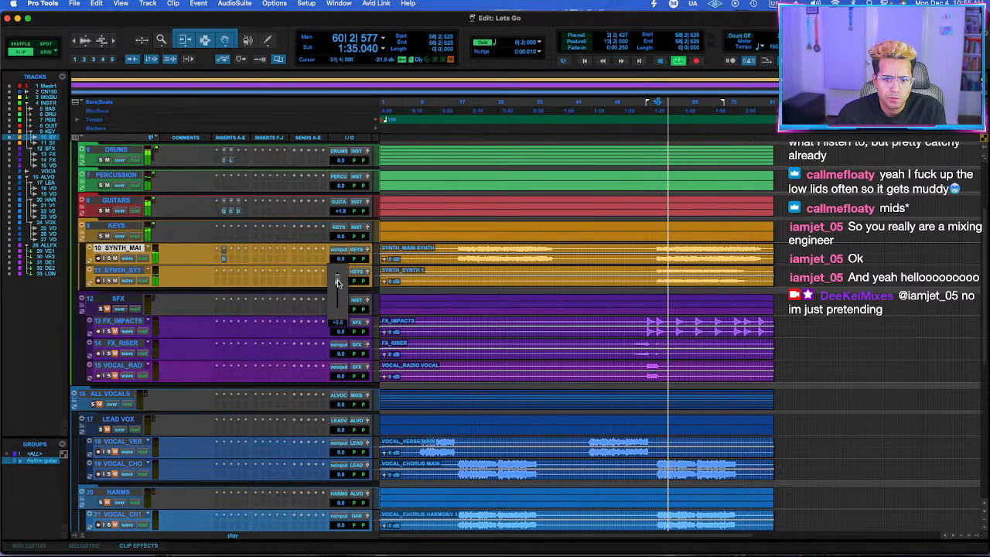
pyautogui.click(81, 227)
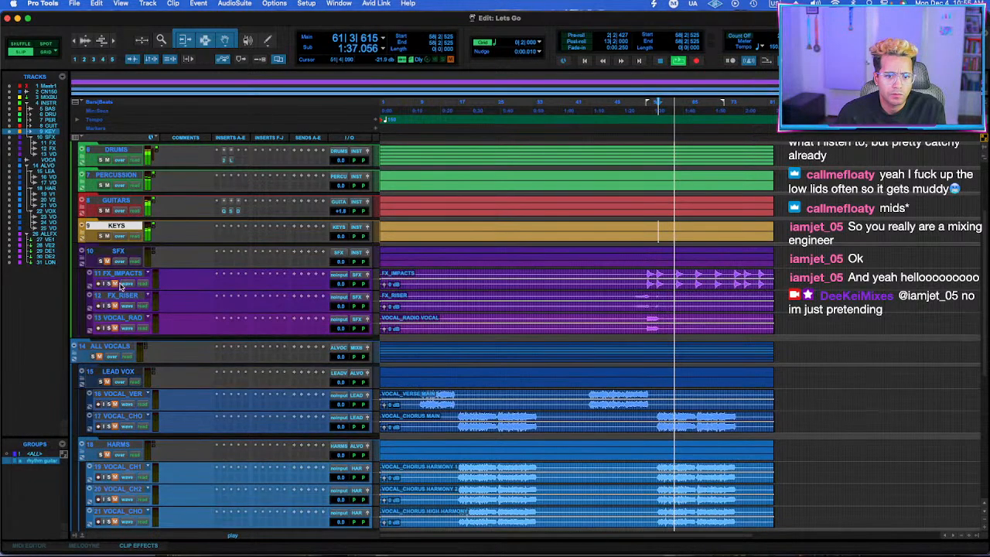
pyautogui.click(118, 252)
pyautogui.keyDown('shift'); pyautogui.click(122, 317); pyautogui.keyUp('shift')
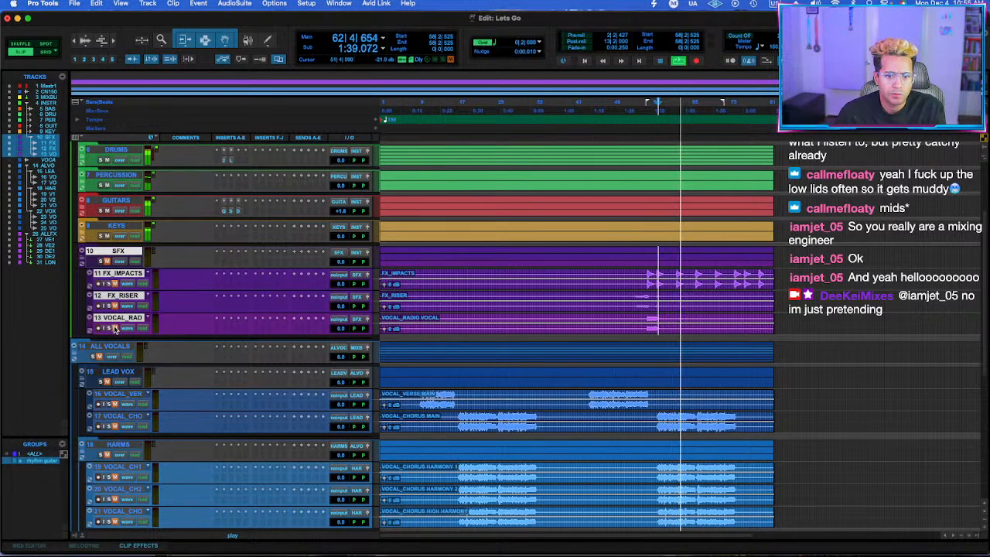
pyautogui.click(642, 271)
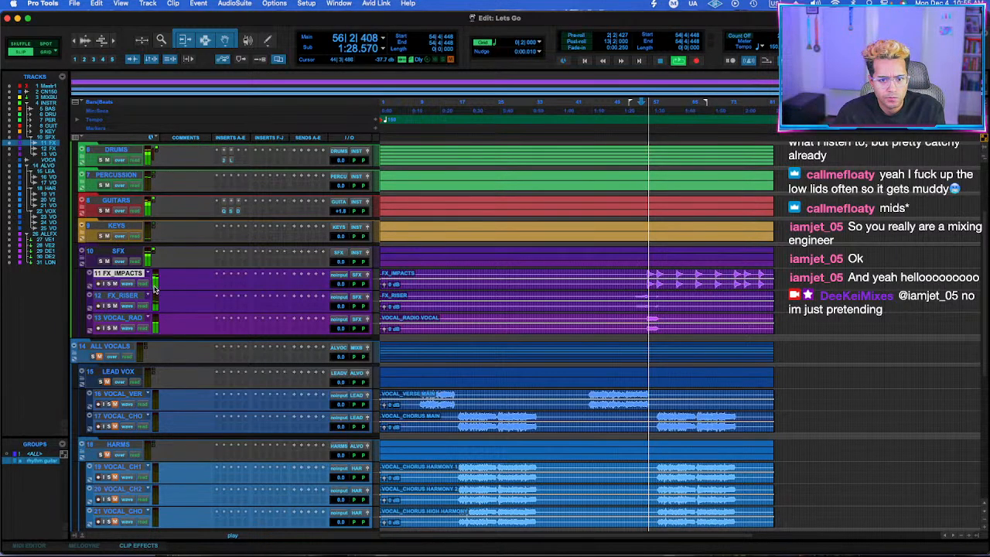
# Move the radio vocal track from the SFX folder into the HARMS folder and route its output to the HARMS bus.
pyautogui.scroll(5, 426, 330)
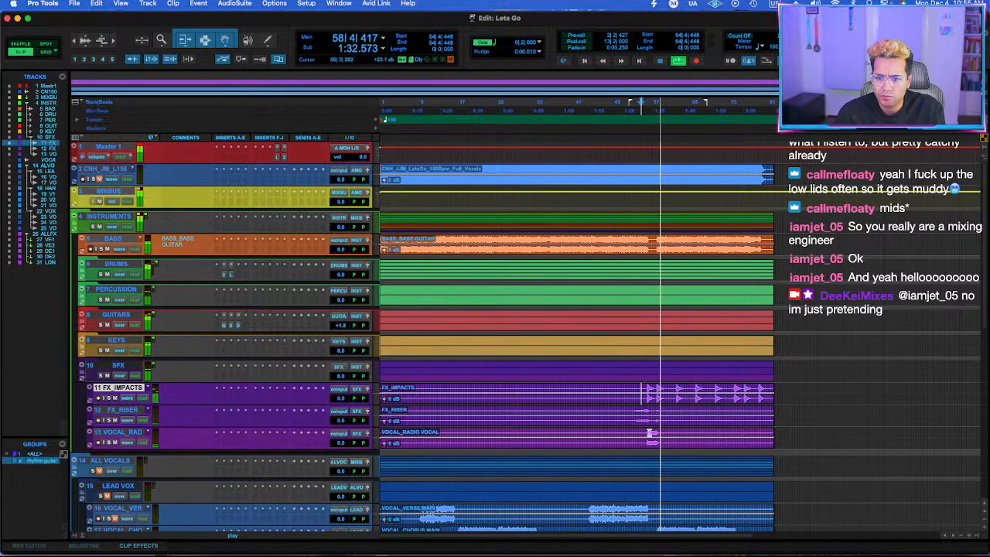
pyautogui.click(647, 432)
pyautogui.scroll(-5, 652, 434)
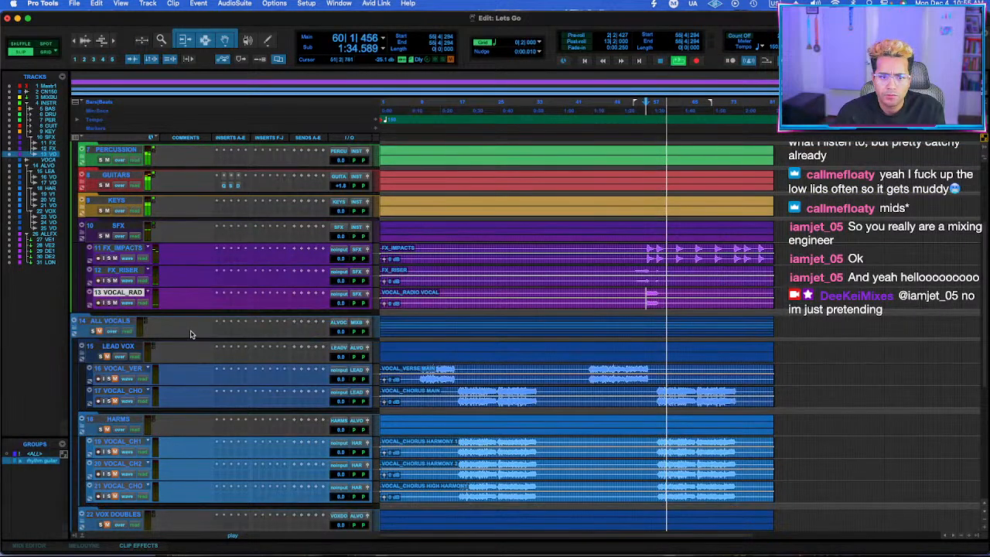
pyautogui.moveTo(121, 296); pyautogui.dragTo(144, 358)
pyautogui.click(359, 364)
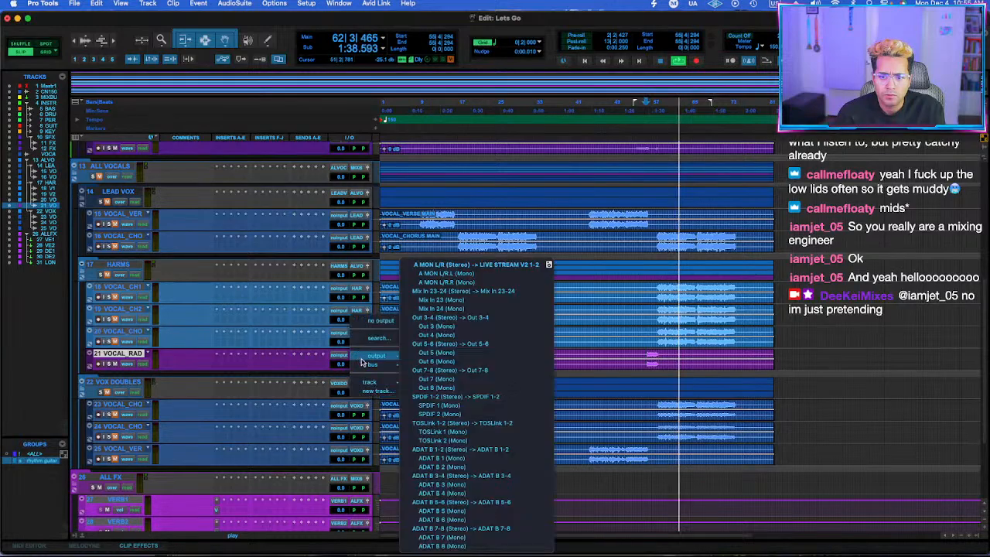
pyautogui.moveTo(377, 366)
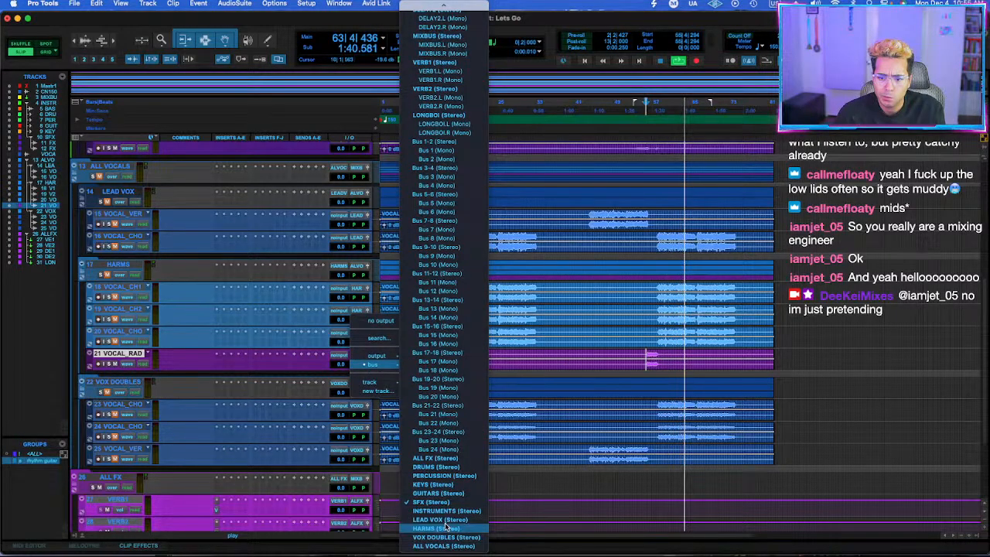
pyautogui.click(453, 528)
pyautogui.scroll(8, 309, 467)
pyautogui.scroll(-5, 302, 465)
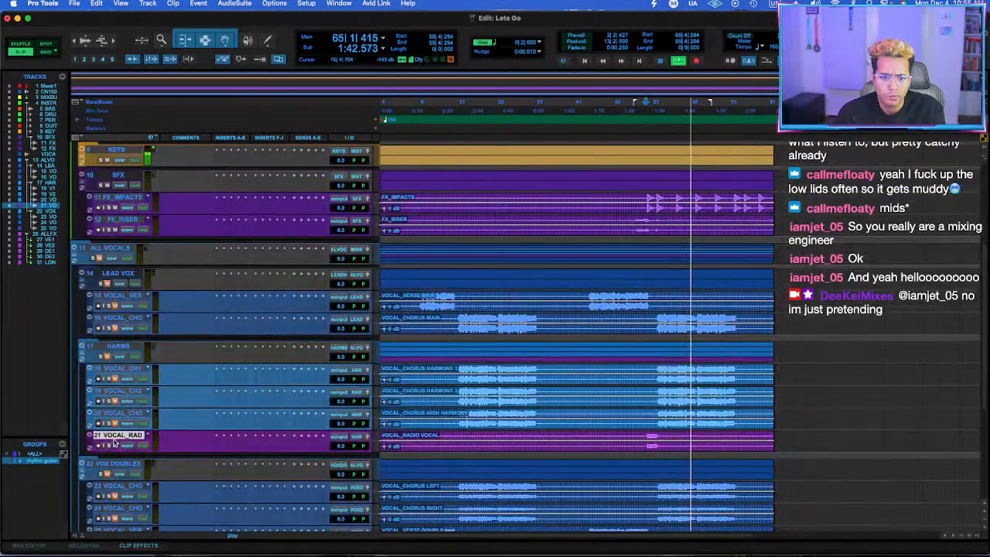
# Listen to the impacts soloed and then with the rest of the instruments, starting playback around bars 53 to 56.
pyautogui.scroll(5, 376, 424)
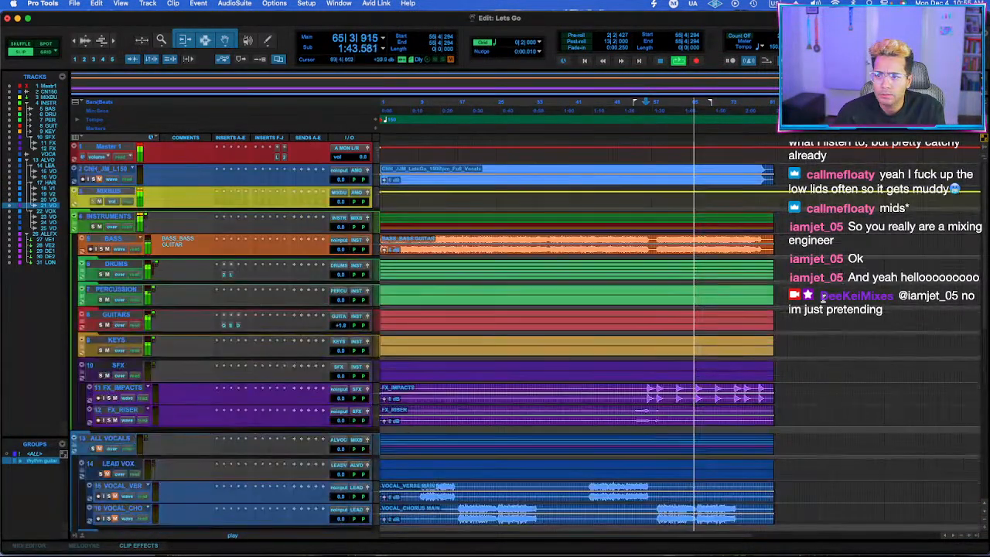
pyautogui.click(648, 390)
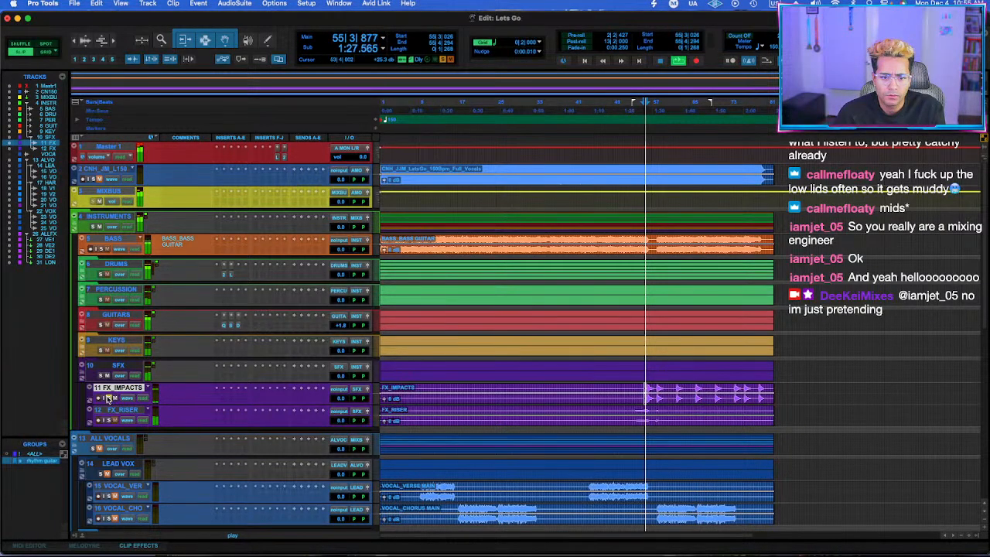
pyautogui.click(646, 365)
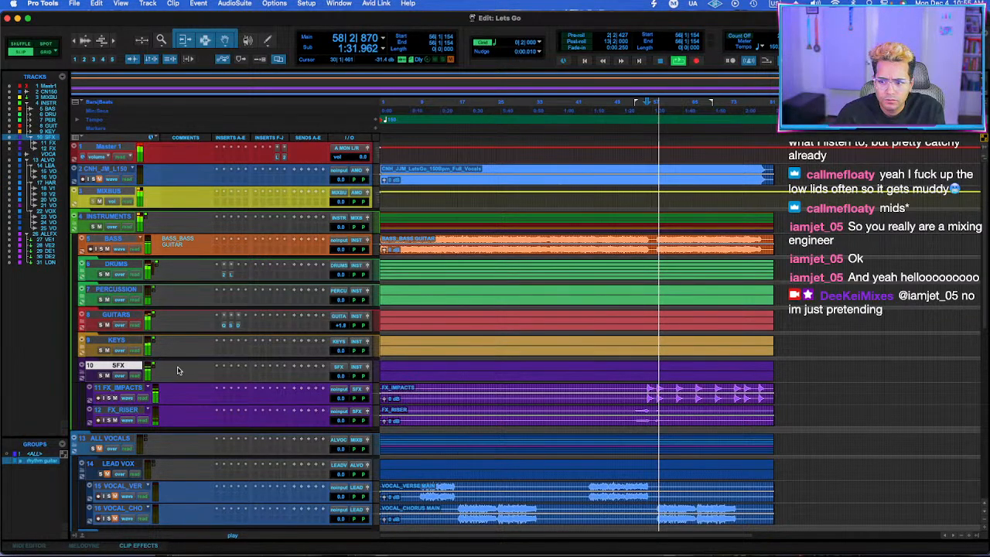
pyautogui.click(635, 389)
pyautogui.scroll(5, 619, 392)
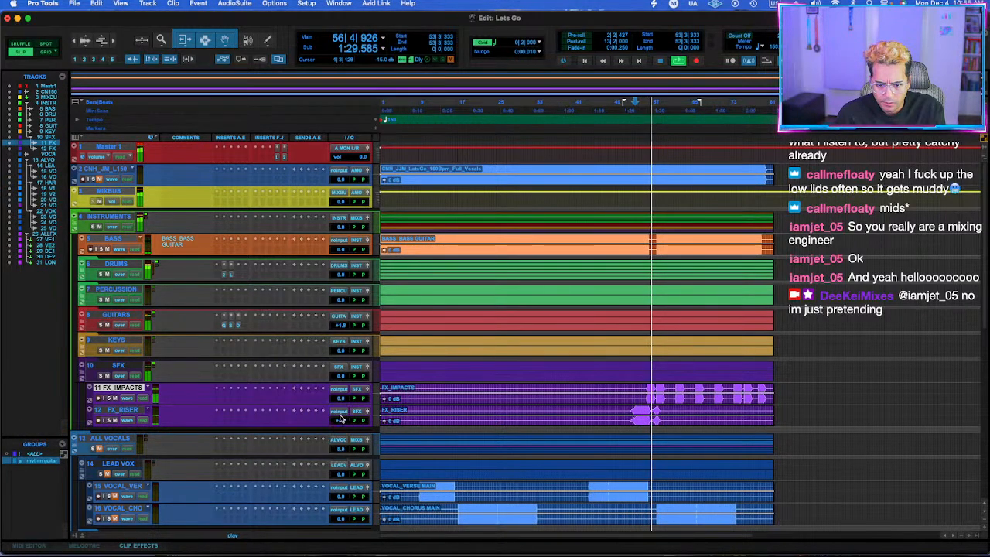
# Collapse the SFX folder, expand the DRUMS folder, and play the drum break track soloed from bar 56.
pyautogui.click(82, 368)
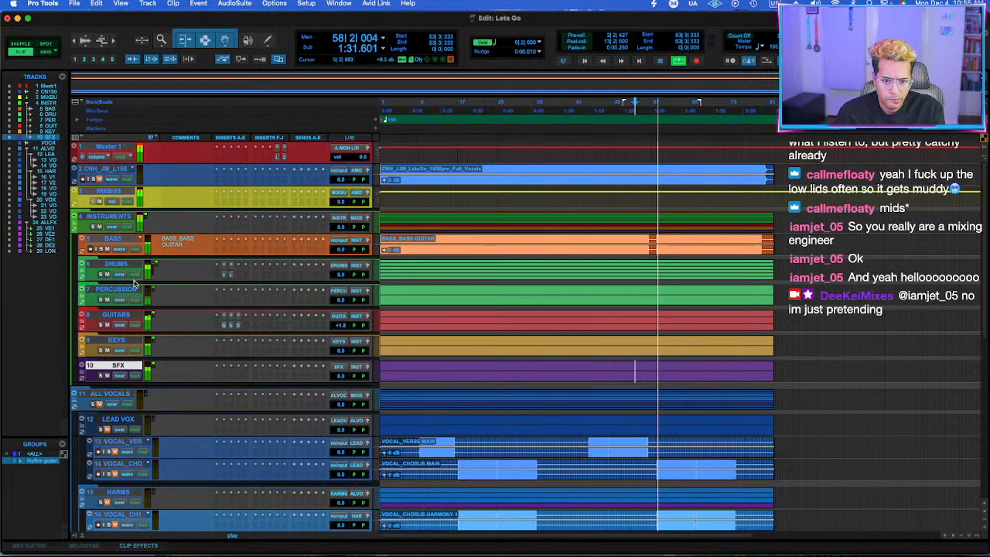
pyautogui.click(82, 271)
pyautogui.click(650, 378)
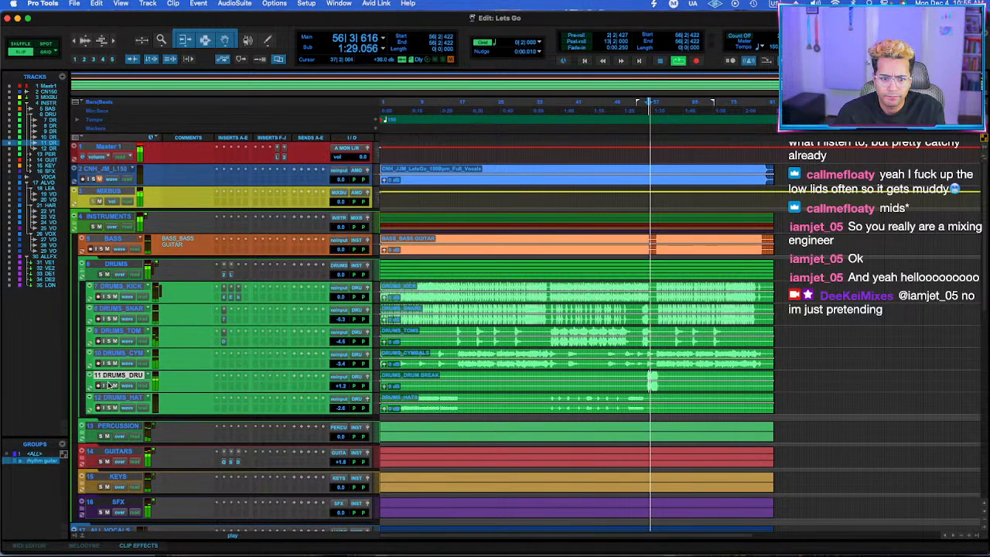
# Insert FabFilter Pro-Q 3 on the drum break track and add a bell boost of about +2 dB near 91 Hz.
pyautogui.click(226, 389)
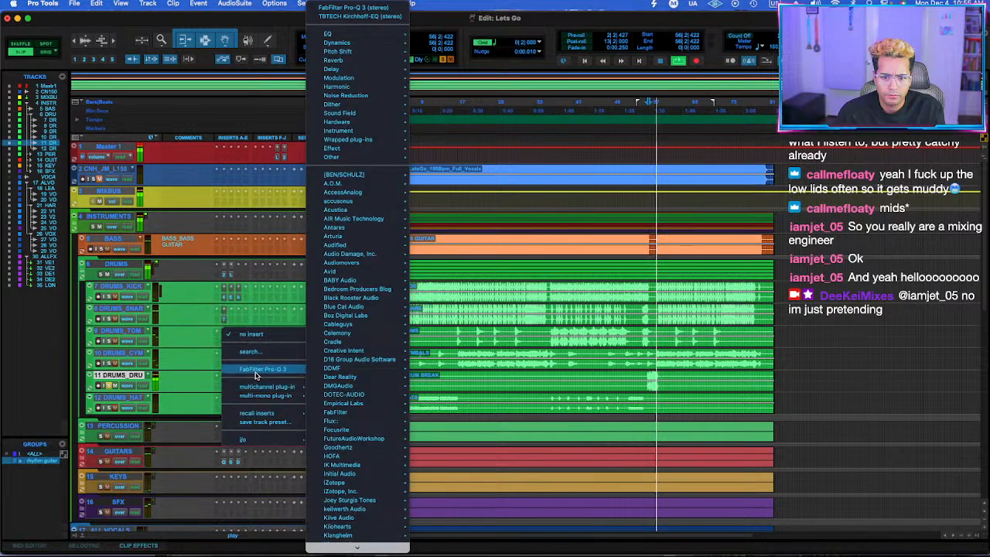
pyautogui.press('Escape')
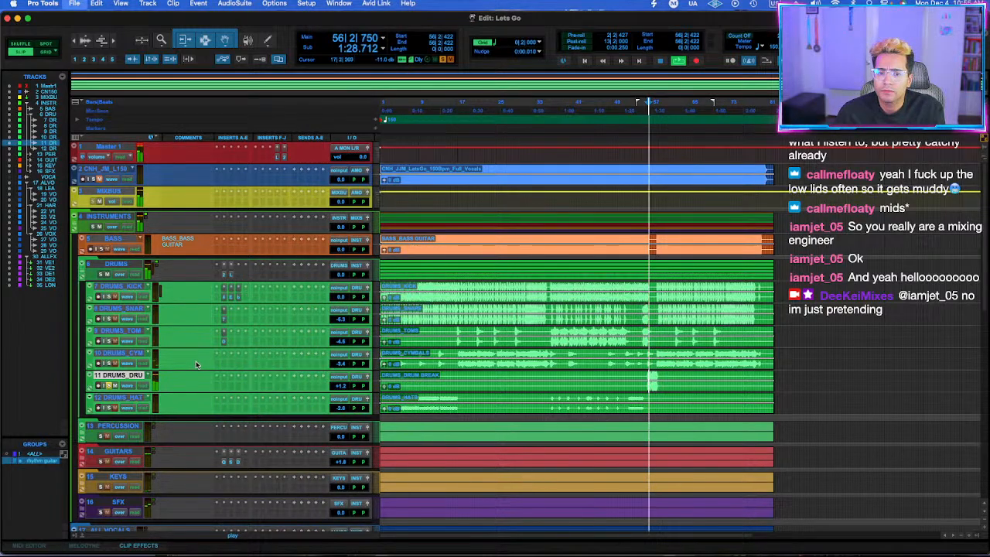
pyautogui.click(225, 388)
pyautogui.click(244, 369)
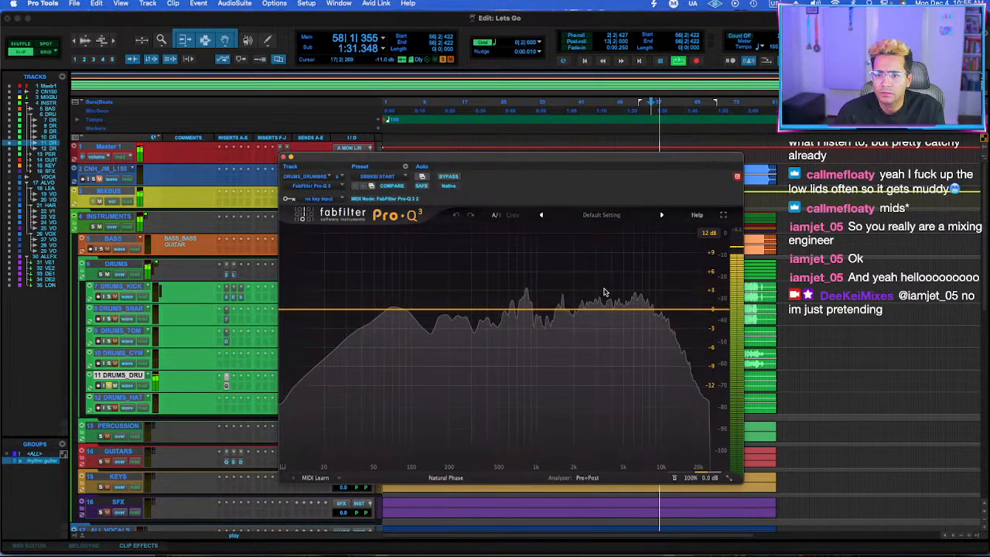
pyautogui.moveTo(431, 309); pyautogui.dragTo(407, 302)
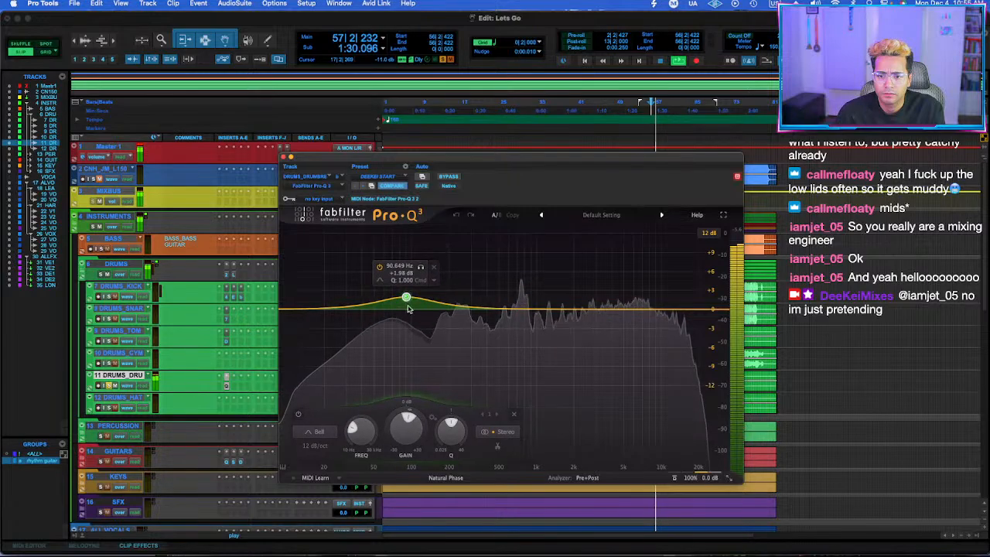
# Give the low bell on the drum break EQ an upward dynamic range and set it to about +0.36 dB at 82 Hz.
pyautogui.moveTo(409, 414); pyautogui.dragTo(424, 388)
pyautogui.moveTo(407, 298); pyautogui.dragTo(401, 307)
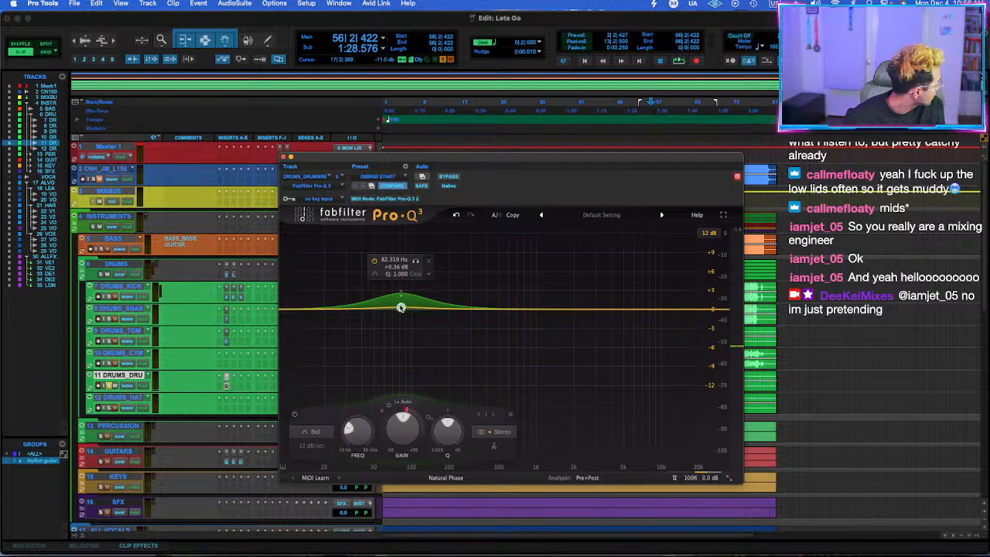
pyautogui.press('space')
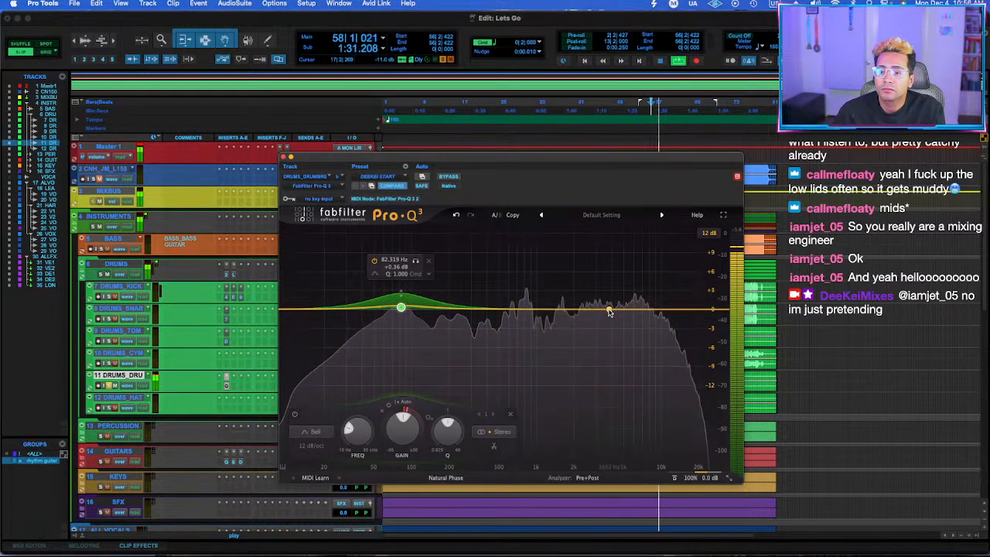
# Add a narrow bell cut of about 6 dB near 747 Hz with Q 5.208, give it an upward dynamic range, and save the session.
pyautogui.moveTo(522, 309); pyautogui.dragTo(523, 355)
pyautogui.press('space')
pyautogui.press('space')
pyautogui.press('super+s')
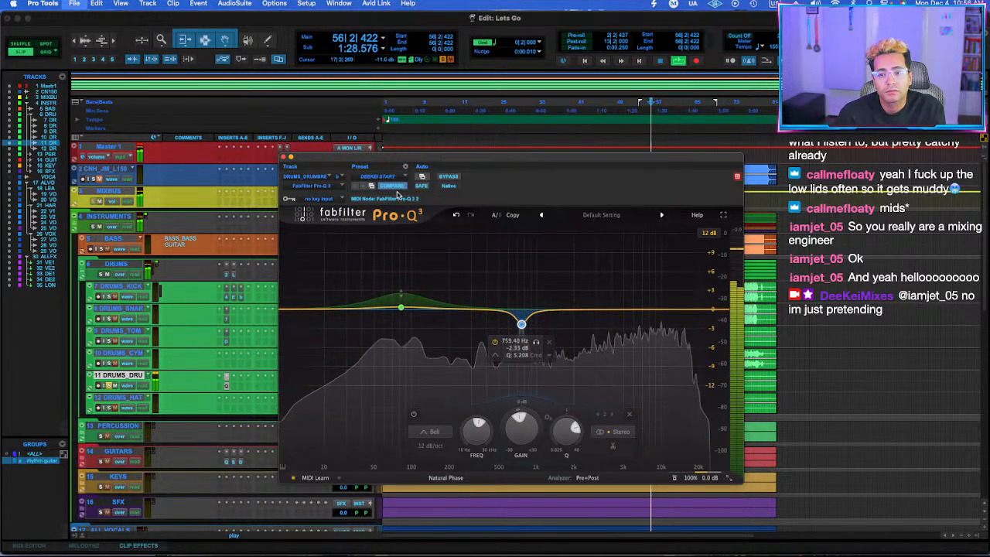
pyautogui.moveTo(525, 315); pyautogui.dragTo(522, 334)
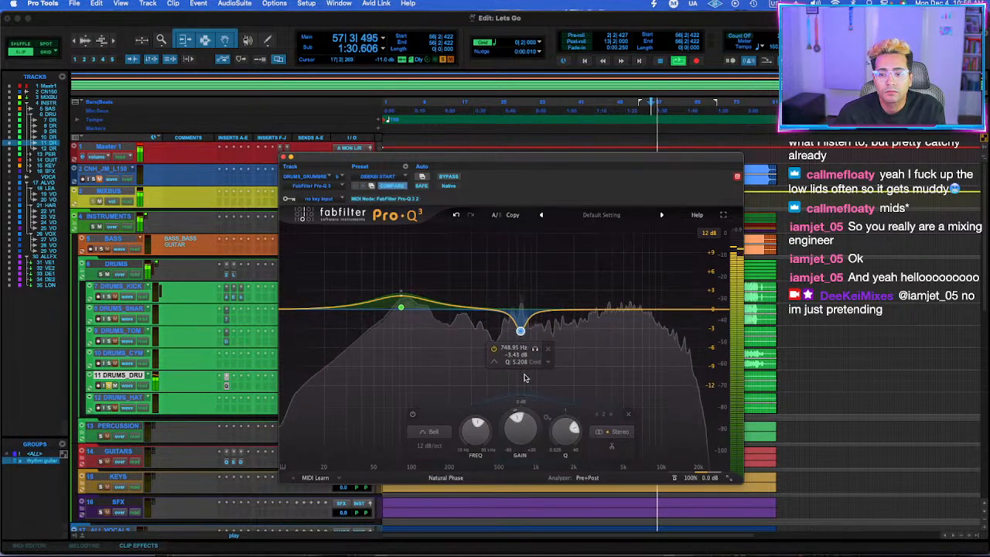
pyautogui.moveTo(523, 408); pyautogui.dragTo(525, 392)
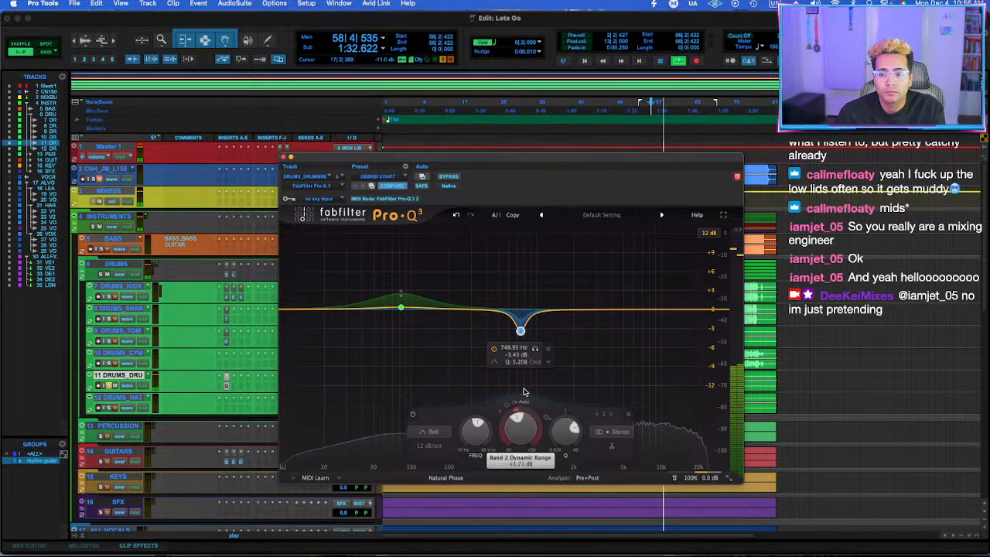
pyautogui.moveTo(521, 332); pyautogui.dragTo(520, 341)
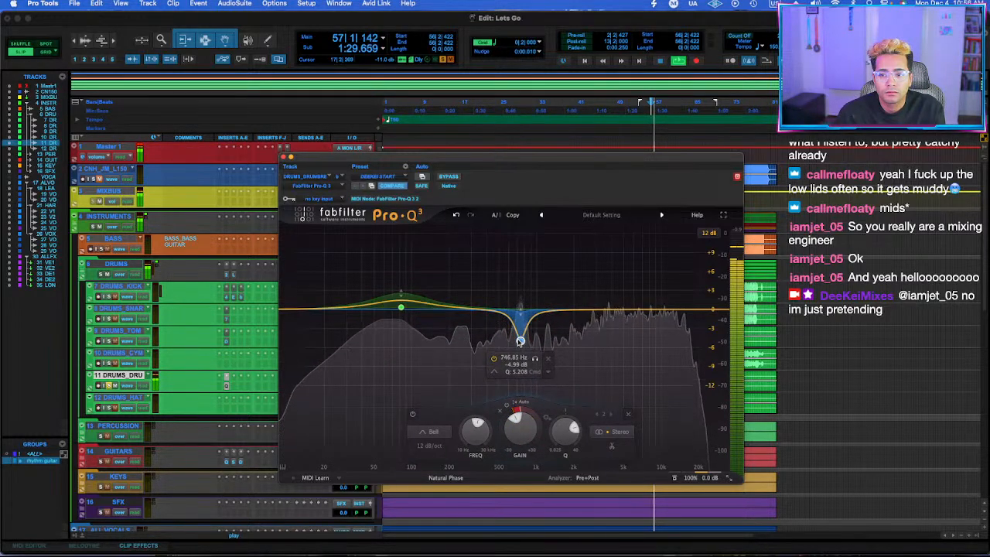
# Add a bell near 254 Hz at about +0.21 dB with an upward dynamic range, and close the EQ window.
pyautogui.click(461, 310)
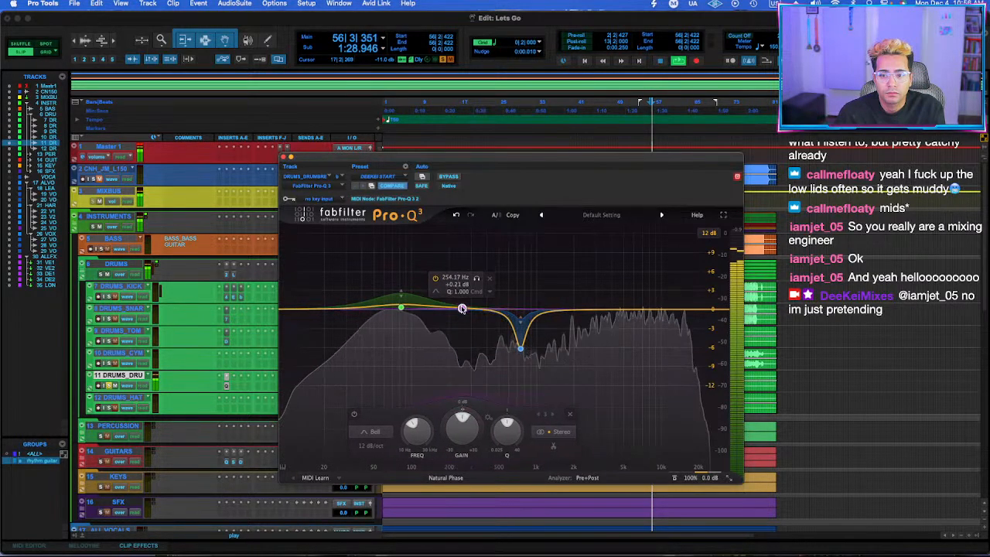
pyautogui.moveTo(462, 410); pyautogui.dragTo(468, 401)
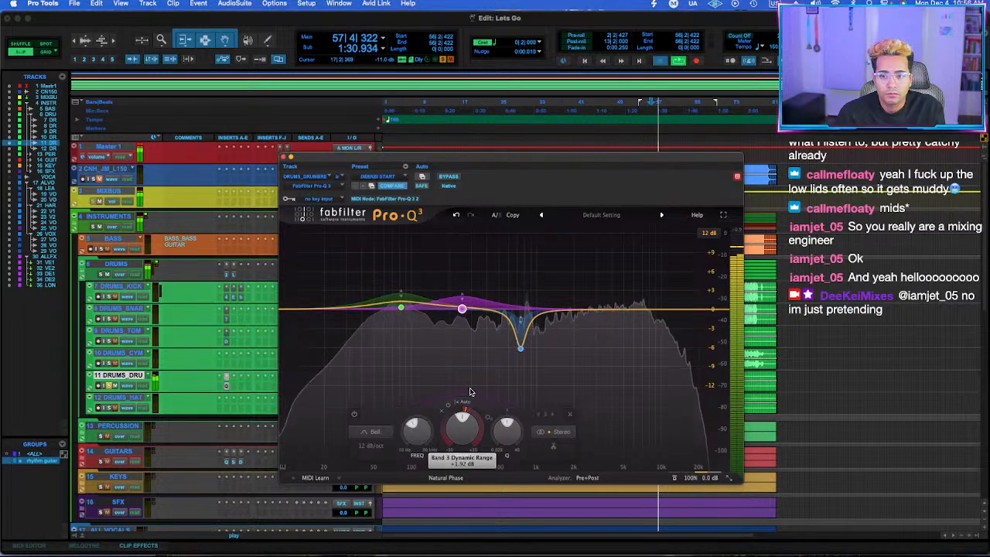
pyautogui.click(291, 158)
pyautogui.click(233, 386)
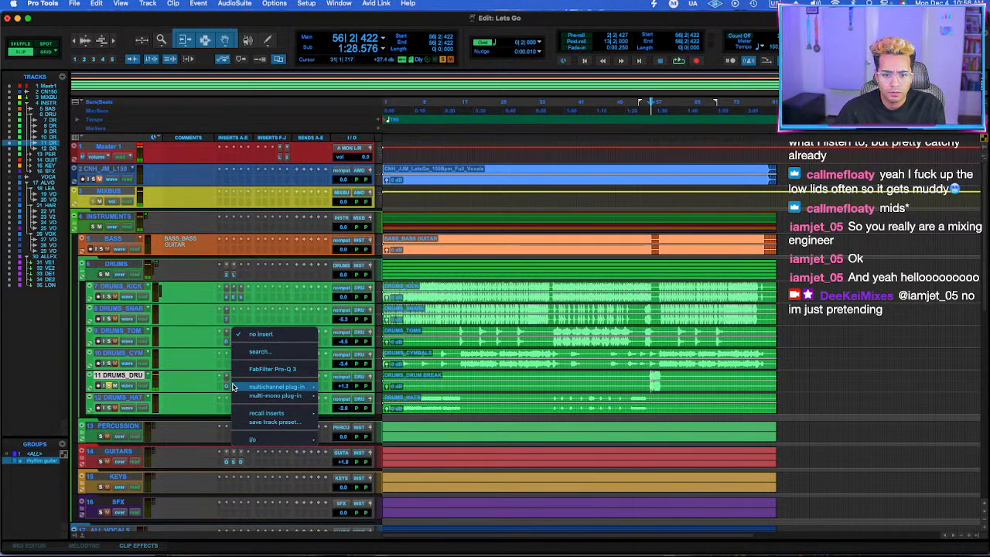
pyautogui.press('Escape')
pyautogui.click(233, 386)
pyautogui.write('pular')
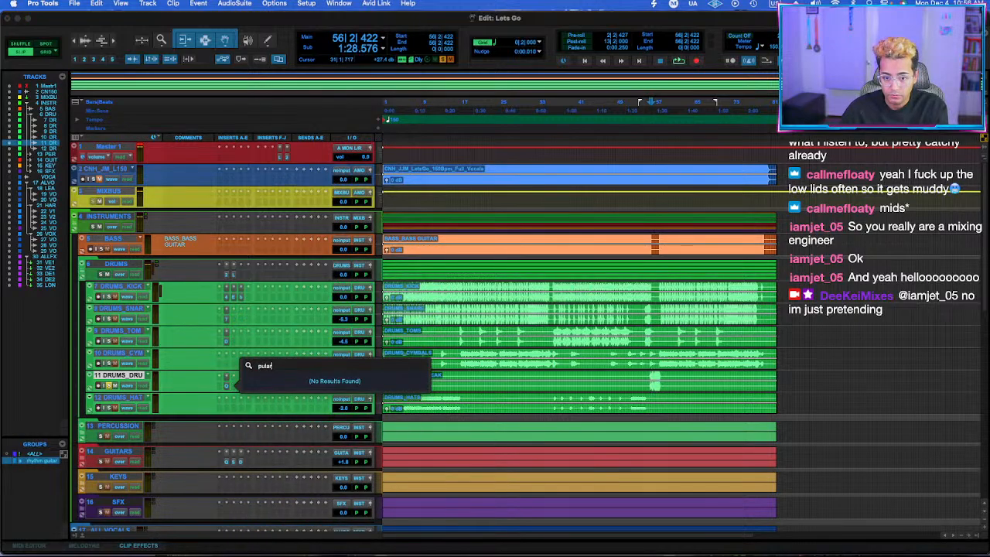
pyautogui.press('BackSpace')
pyautogui.press('BackSpace')
pyautogui.press('BackSpace')
pyautogui.press('BackSpace')
pyautogui.write('a')
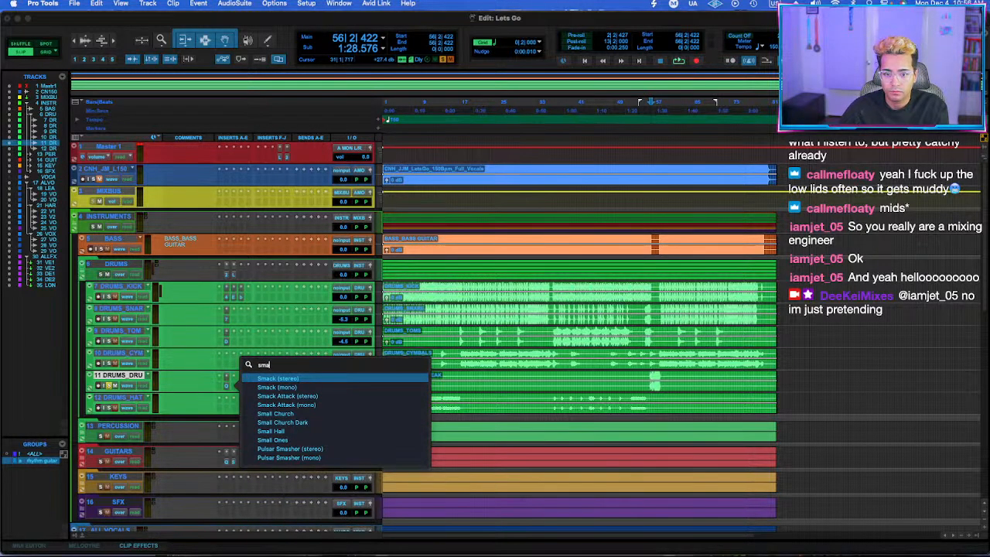
pyautogui.write('``')
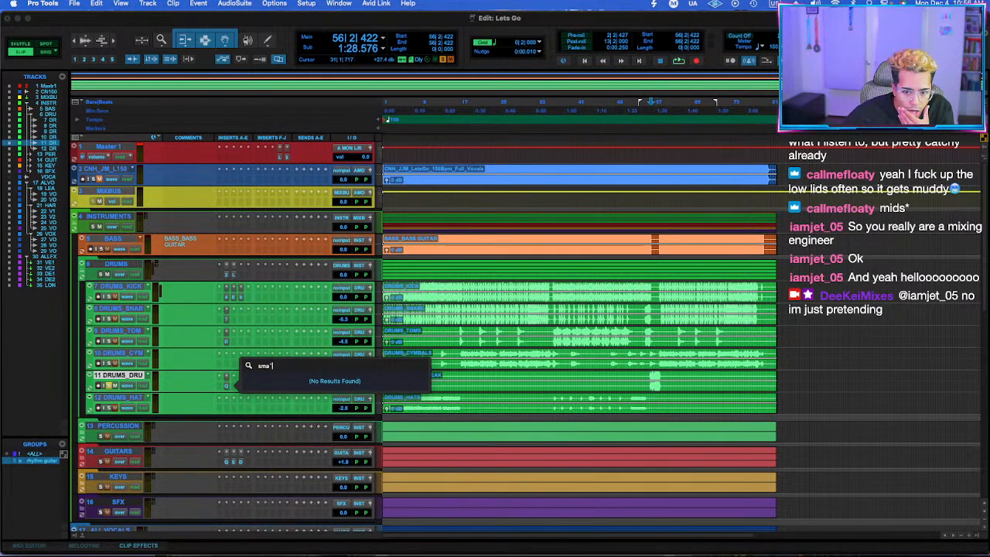
pyautogui.press('BackSpace')
pyautogui.press('BackSpace')
pyautogui.press('BackSpace')
pyautogui.press('BackSpace')
pyautogui.press('BackSpace')
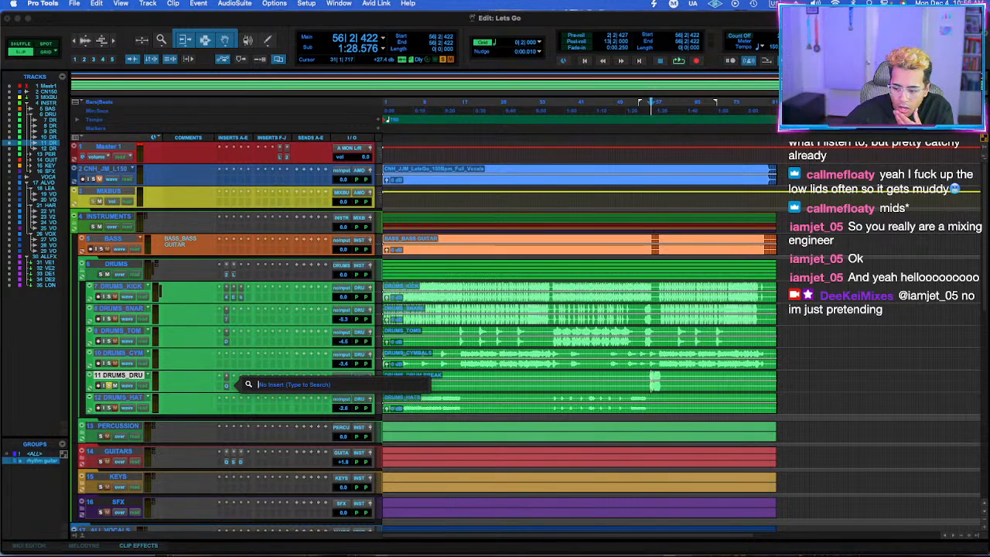
pyautogui.press('Escape')
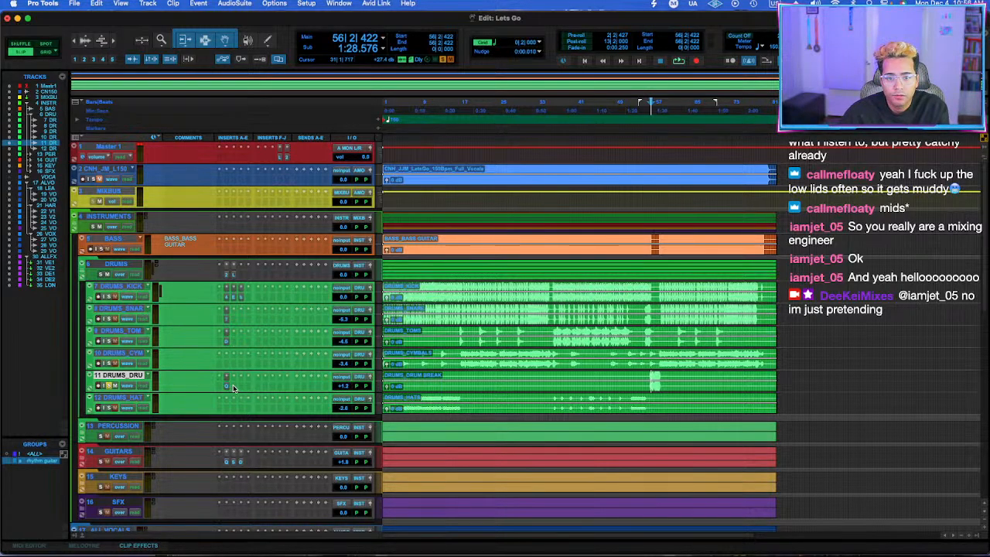
pyautogui.click(229, 387)
pyautogui.press('Escape')
# Insert the Purple Audio MC 77 compressor after the EQ on the drum break track.
pyautogui.click(233, 386)
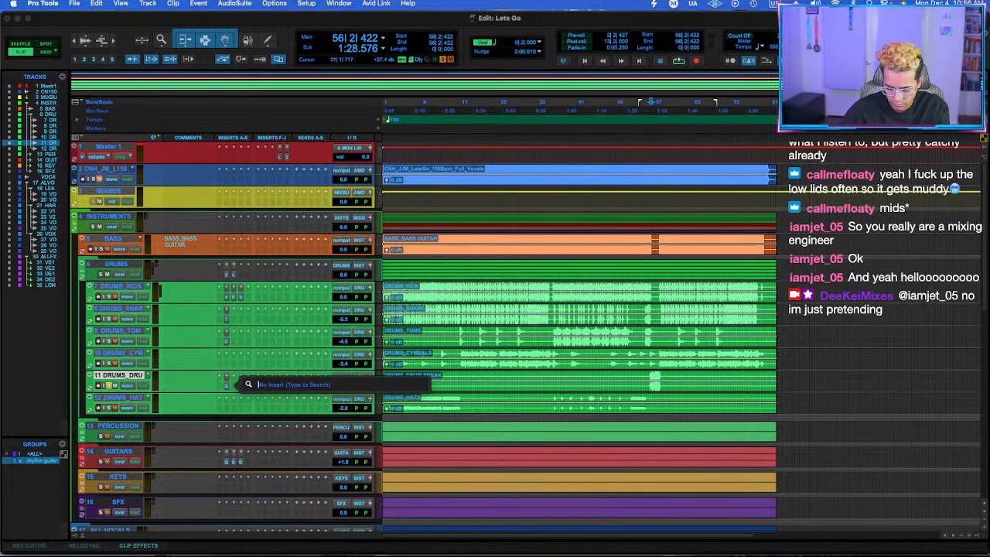
pyautogui.write('purple')
pyautogui.press('Return')
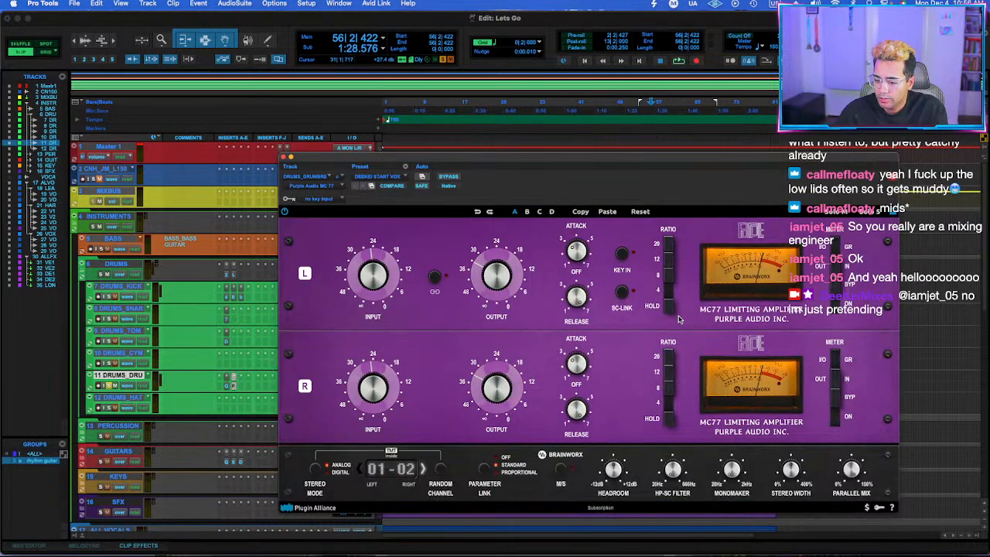
# While playing the drum break, engage the MC77's HOLD, 4, 8, 20 and 12 ratios, raise its input, and lower its output to about 36.
pyautogui.press('space')
pyautogui.click(671, 304)
pyautogui.click(670, 291)
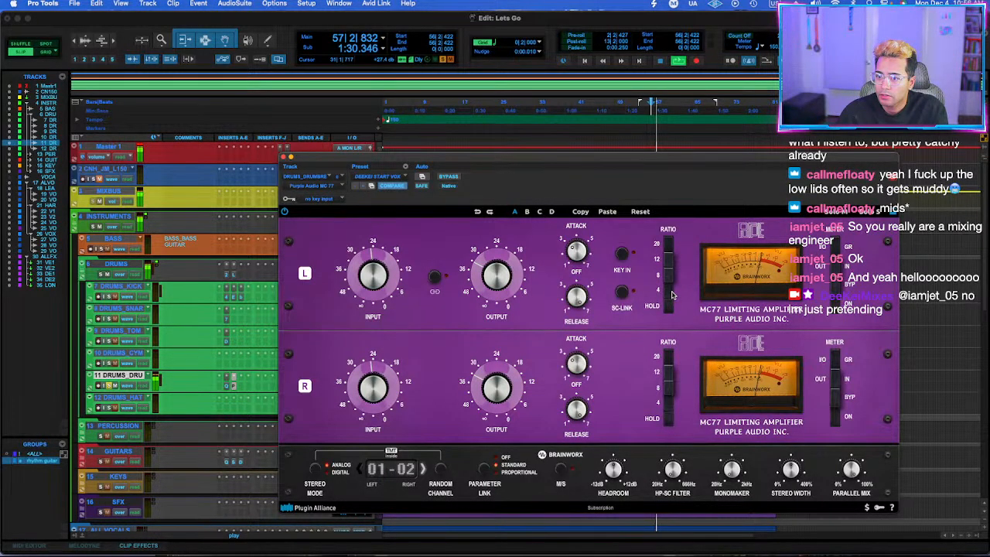
pyautogui.click(670, 275)
pyautogui.click(670, 246)
pyautogui.click(669, 259)
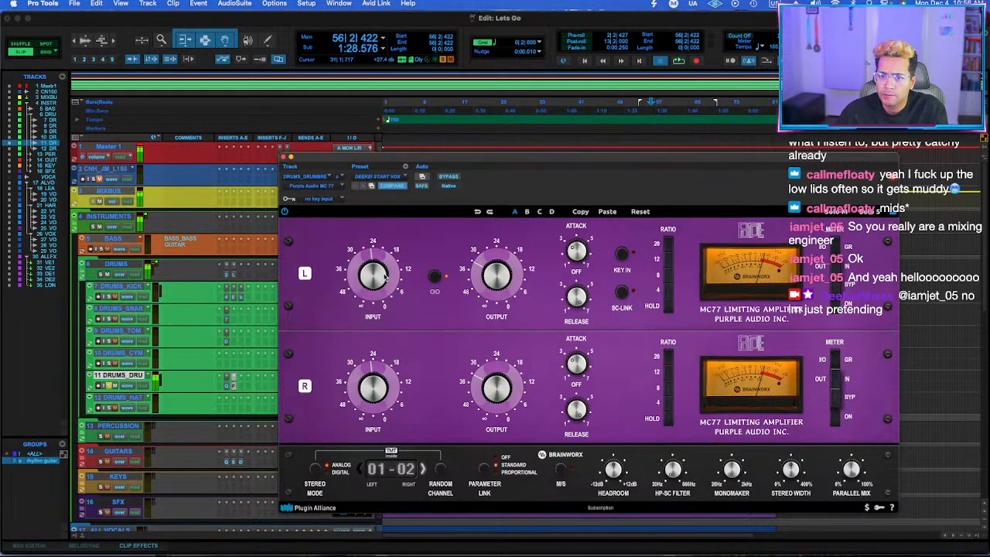
pyautogui.moveTo(518, 278); pyautogui.dragTo(516, 285)
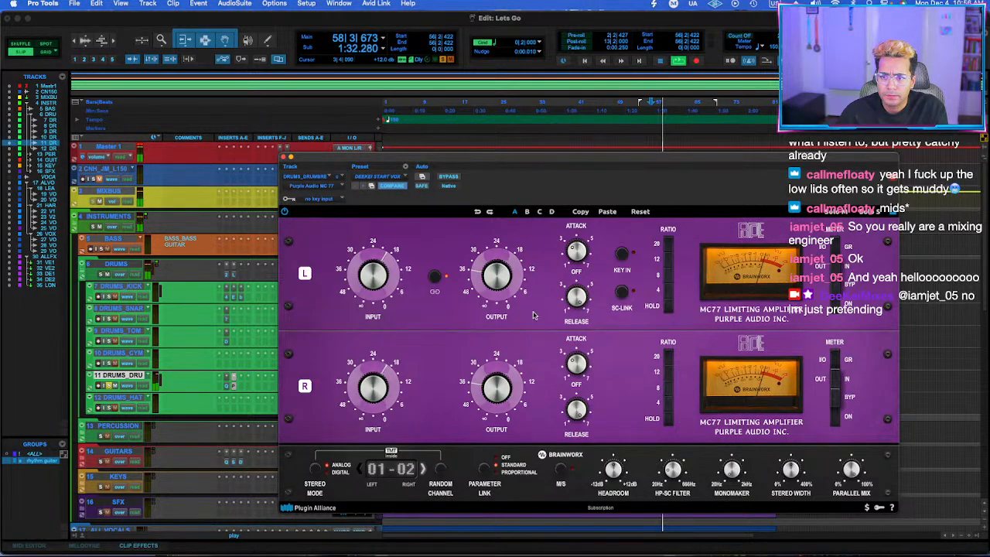
# Compare the drum break with the MC77 bypassed and active during playback, and close the compressor window.
pyautogui.click(450, 177)
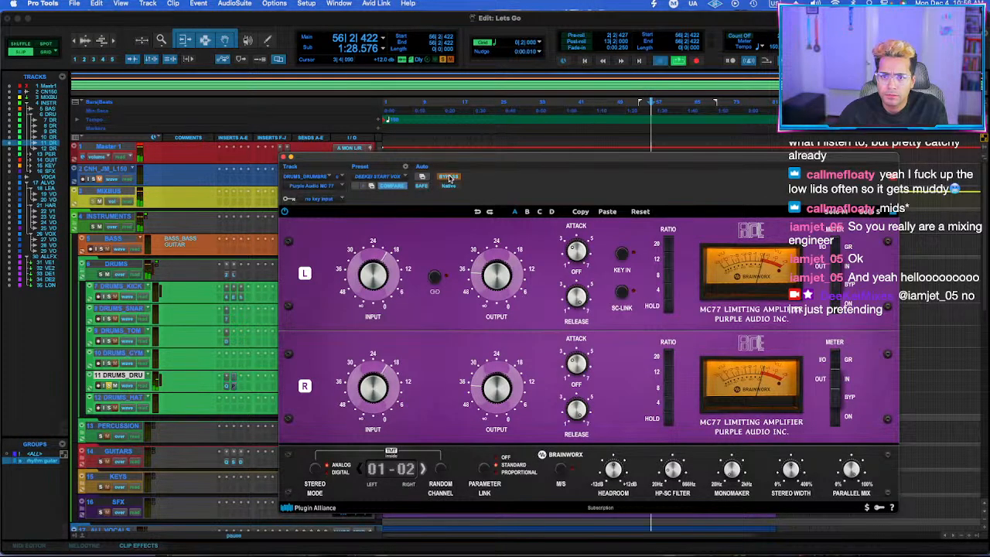
pyautogui.click(450, 177)
pyautogui.click(450, 178)
pyautogui.click(450, 178)
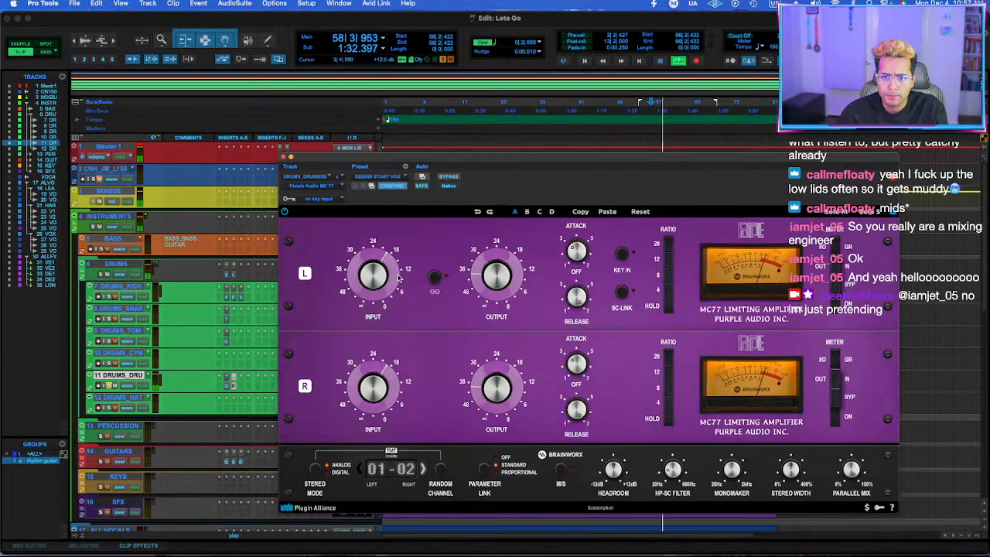
pyautogui.moveTo(613, 472)
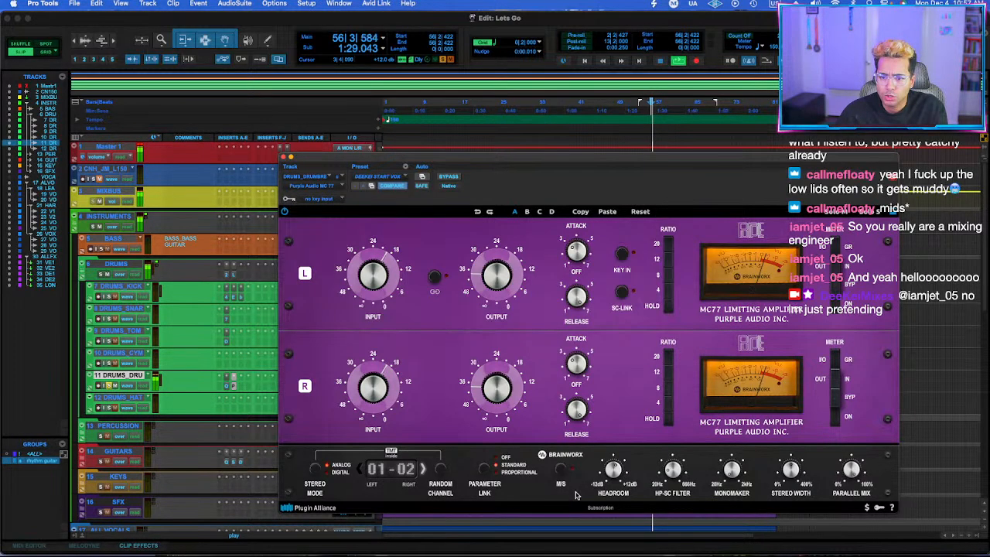
pyautogui.click(284, 158)
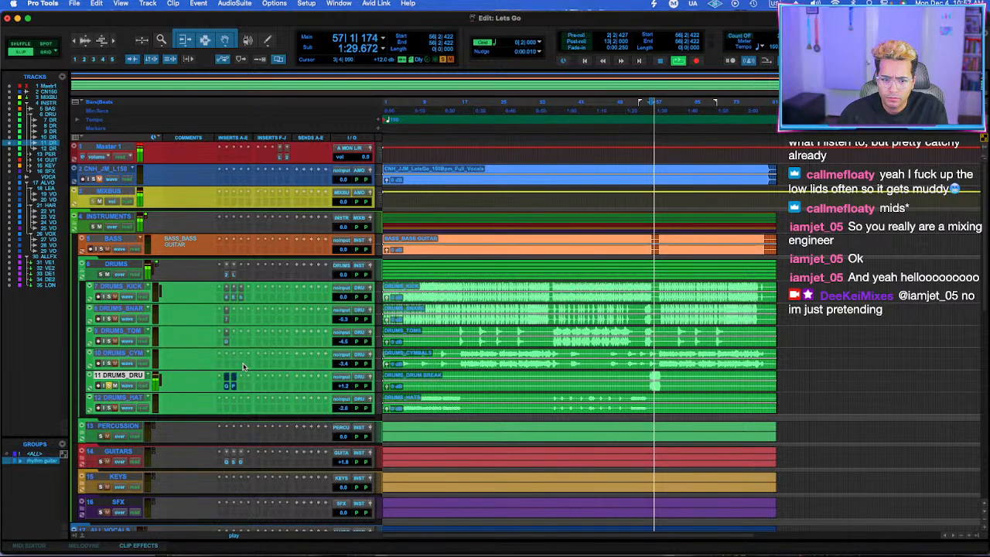
# Save the session, play the drum break with the other instruments from bar 53, and set its level to 0.0 dB.
pyautogui.press('super+s')
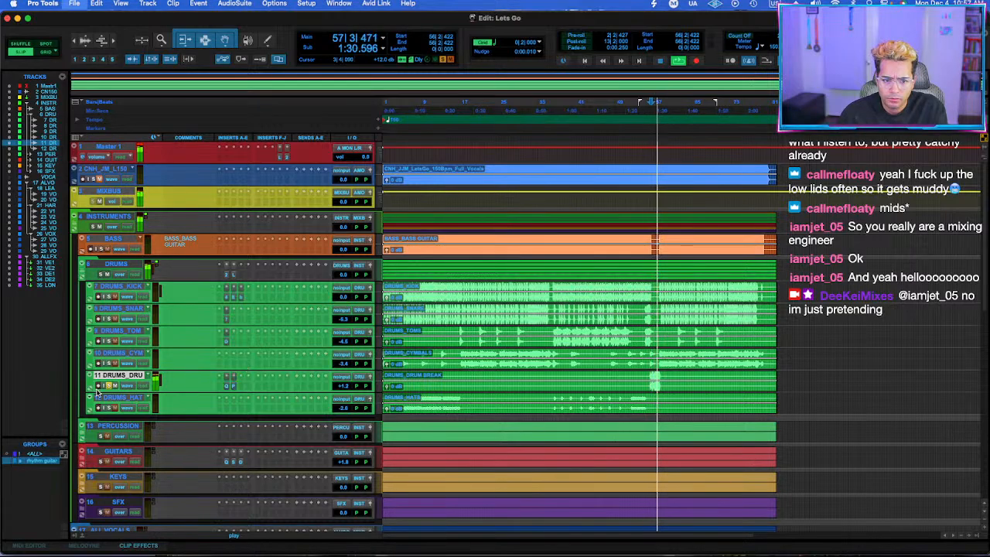
pyautogui.click(640, 291)
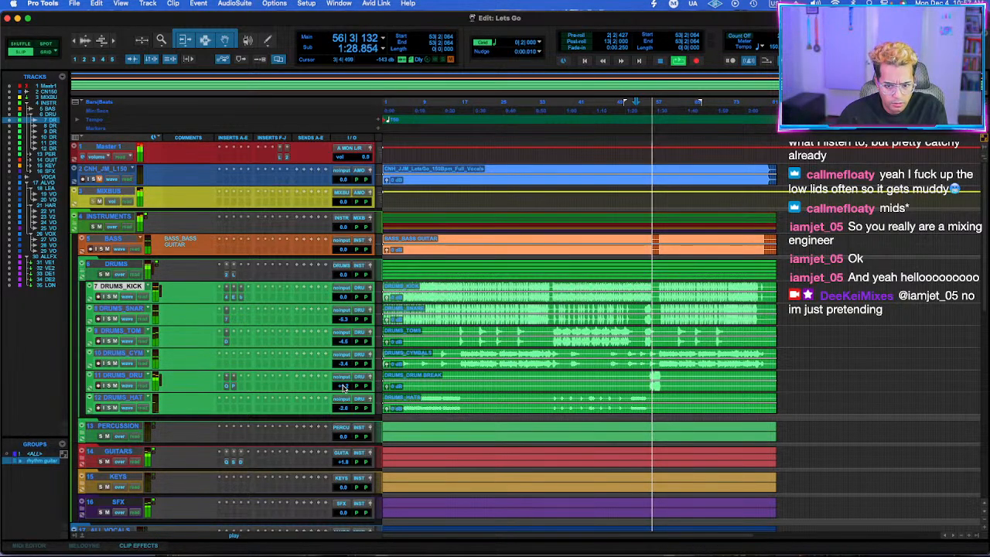
pyautogui.click(343, 386)
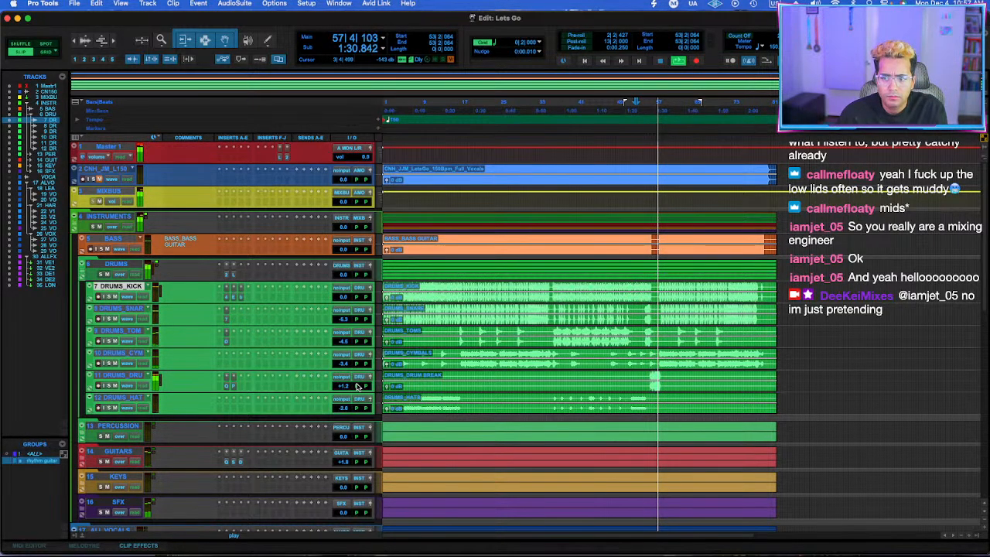
# Set the DRUMS folder level to +1.0 dB and the snare track to -6.0 dB, leaving the DRUMS folder collapsed.
pyautogui.click(82, 272)
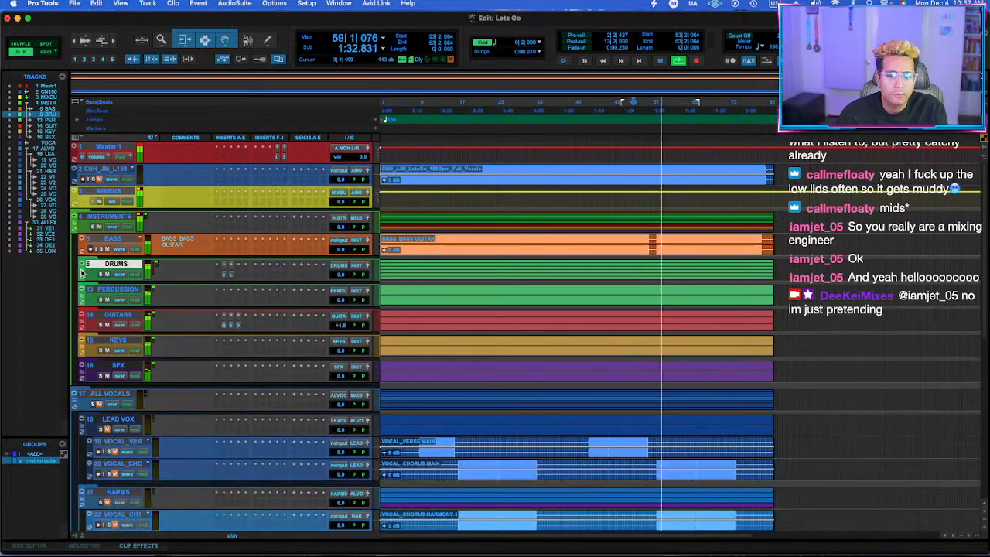
pyautogui.click(85, 273)
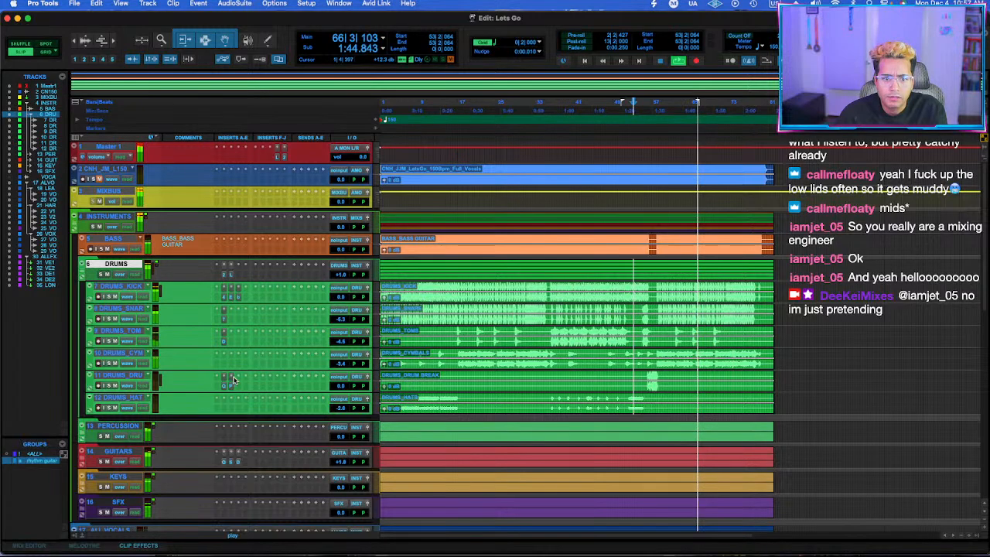
pyautogui.click(342, 320)
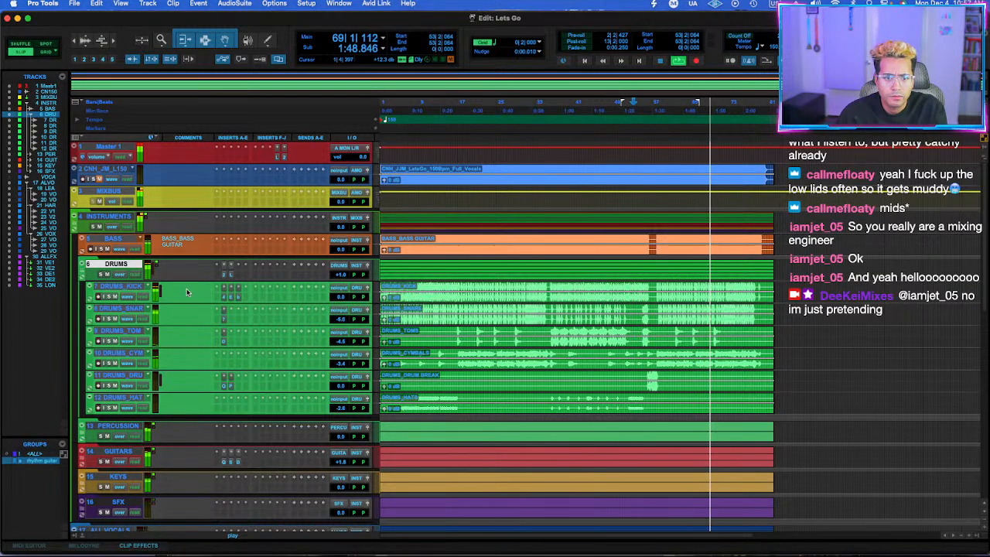
pyautogui.click(83, 271)
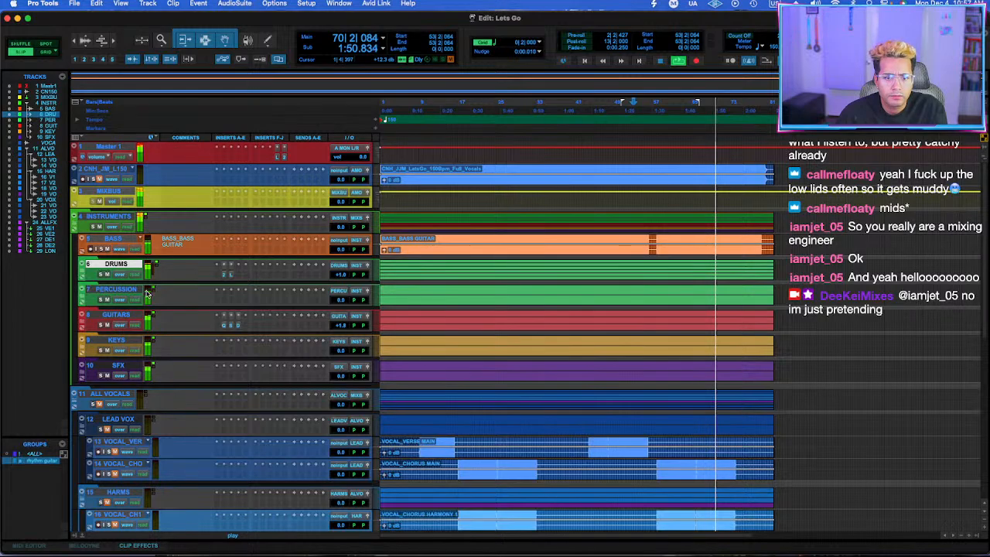
# Select the DRUMS, PERCUSSION and GUITARS folders, check the tracks inside DRUMS, collapse it again, and save the session.
pyautogui.keyDown('shift'); pyautogui.click(128, 319); pyautogui.keyUp('shift')
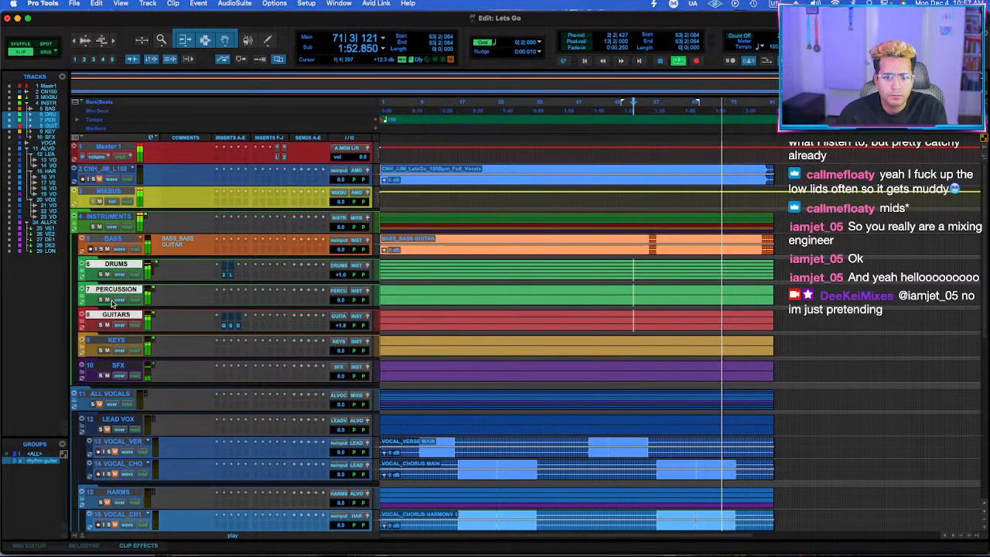
pyautogui.click(83, 271)
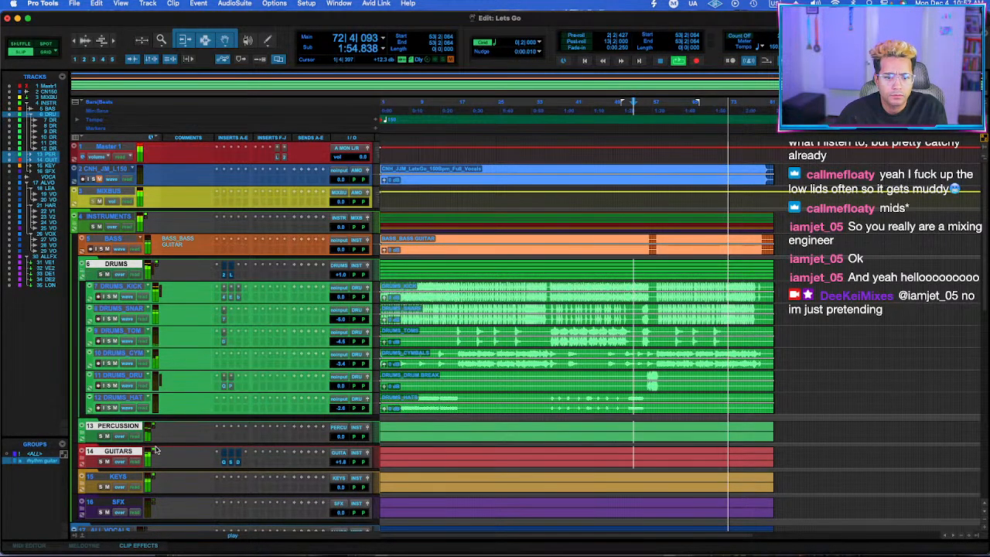
pyautogui.click(83, 272)
pyautogui.press('super+s')
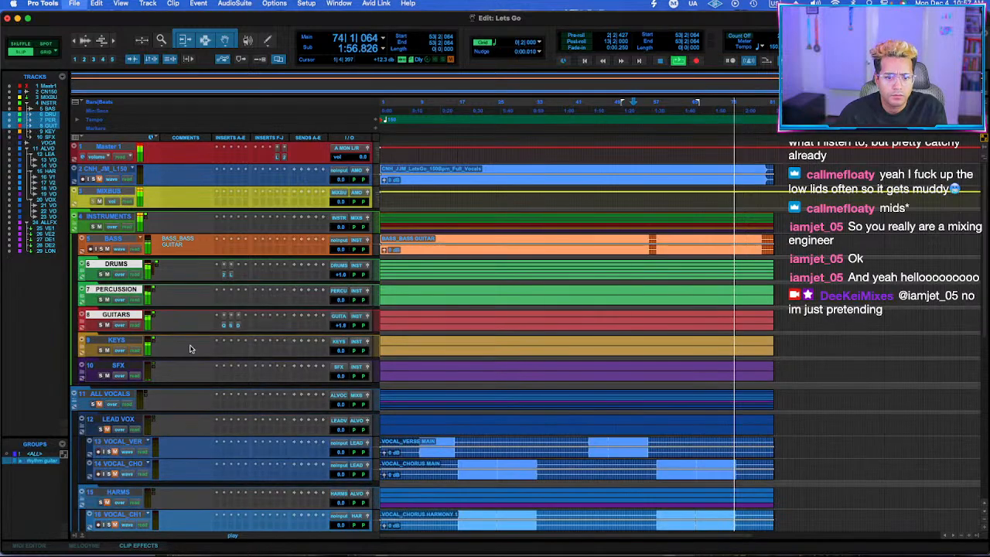
# Start playback from about bar 10 on the LEAD VOX folder and collapse the INSTRUMENTS folder.
pyautogui.scroll(-5, 440, 411)
pyautogui.press('space')
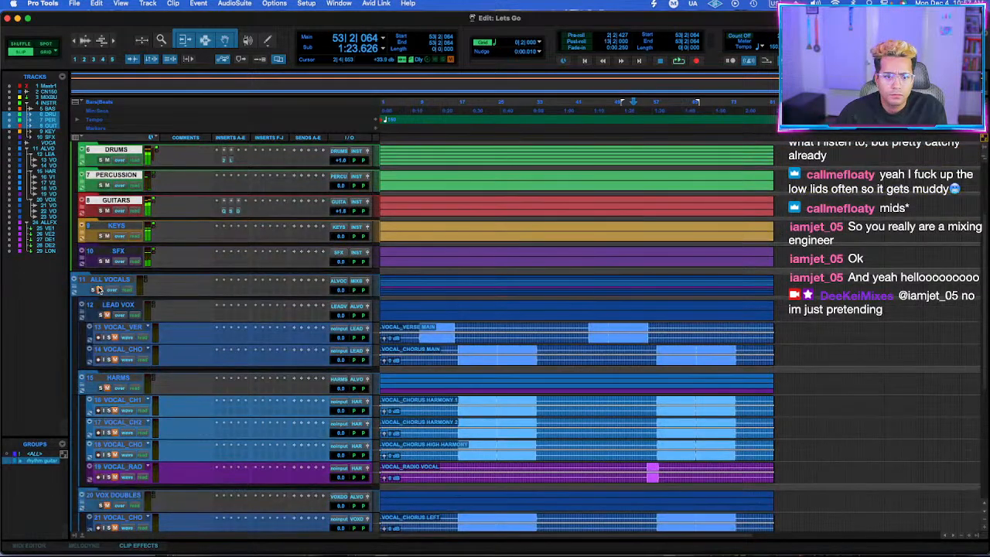
pyautogui.click(413, 303)
pyautogui.press('space')
pyautogui.scroll(5, 126, 287)
pyautogui.click(75, 217)
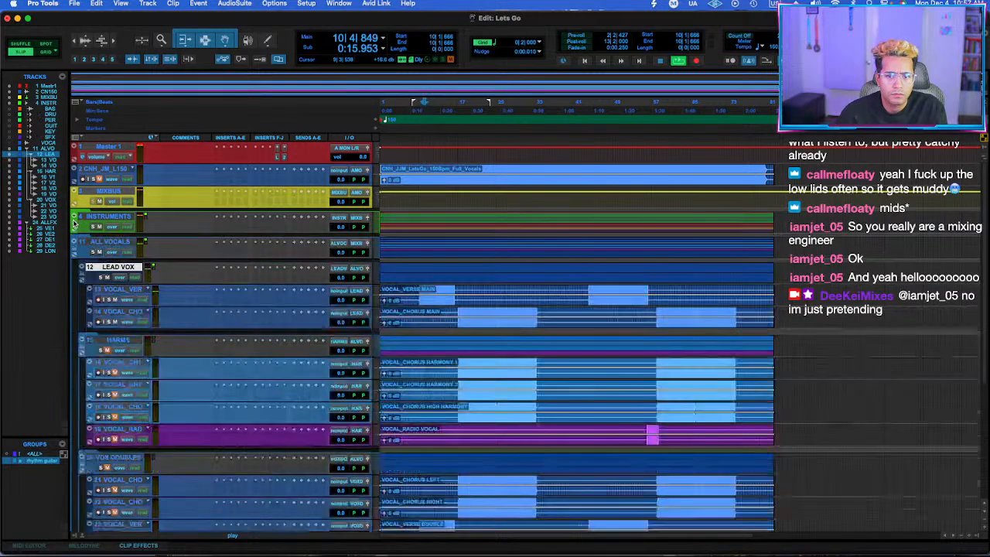
# Stop playback and lower the INSTRUMENTS folder level to -10.5 dB.
pyautogui.press('space')
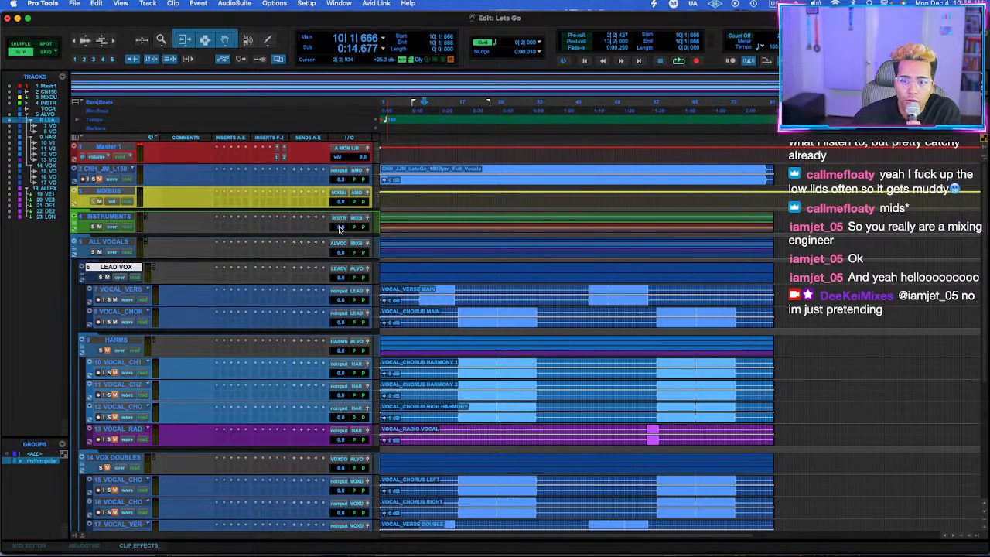
pyautogui.moveTo(339, 227); pyautogui.dragTo(337, 233)
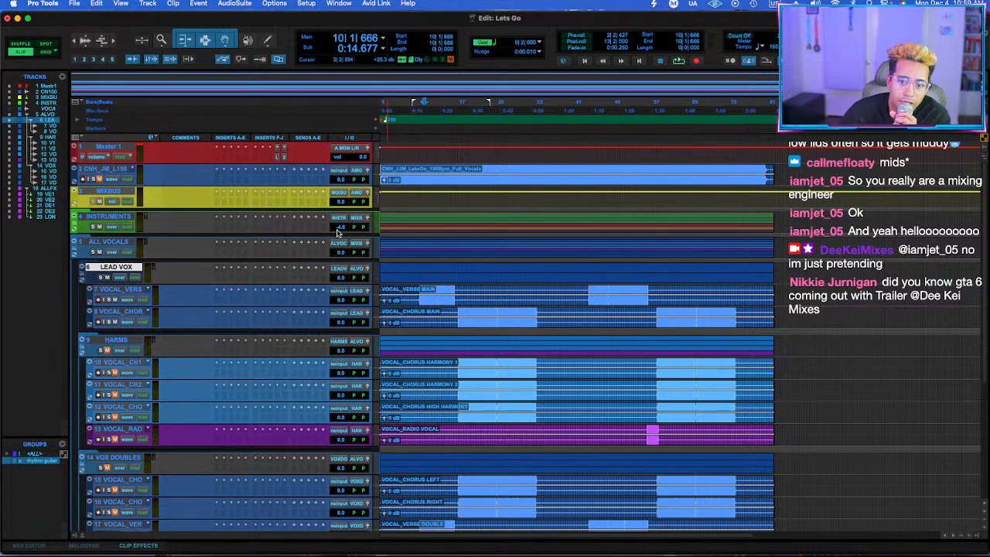
pyautogui.moveTo(338, 230); pyautogui.dragTo(343, 232)
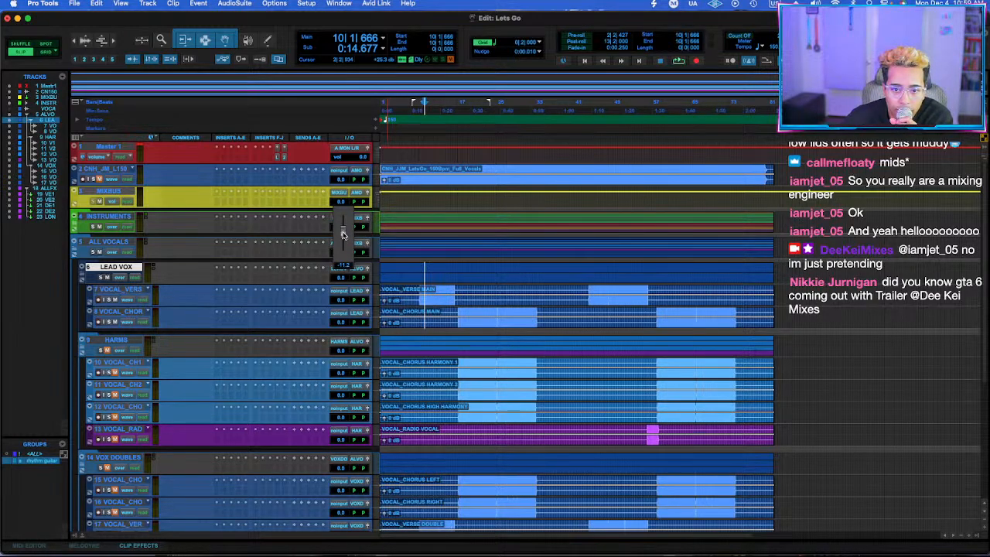
pyautogui.moveTo(343, 233); pyautogui.dragTo(344, 234)
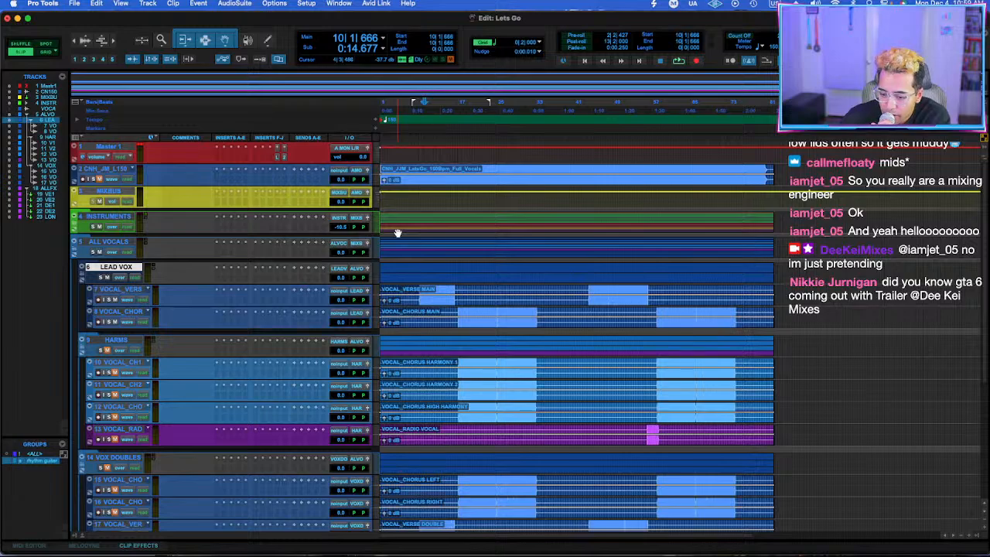
# Start playback from bar 9 on the ALL VOCALS folder.
pyautogui.scroll(-4, 452, 307)
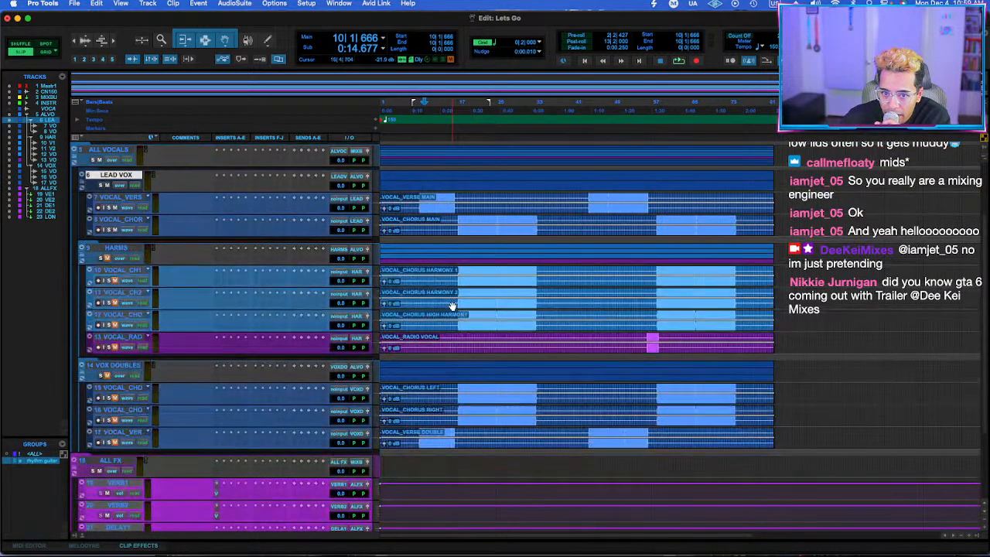
pyautogui.scroll(4, 452, 307)
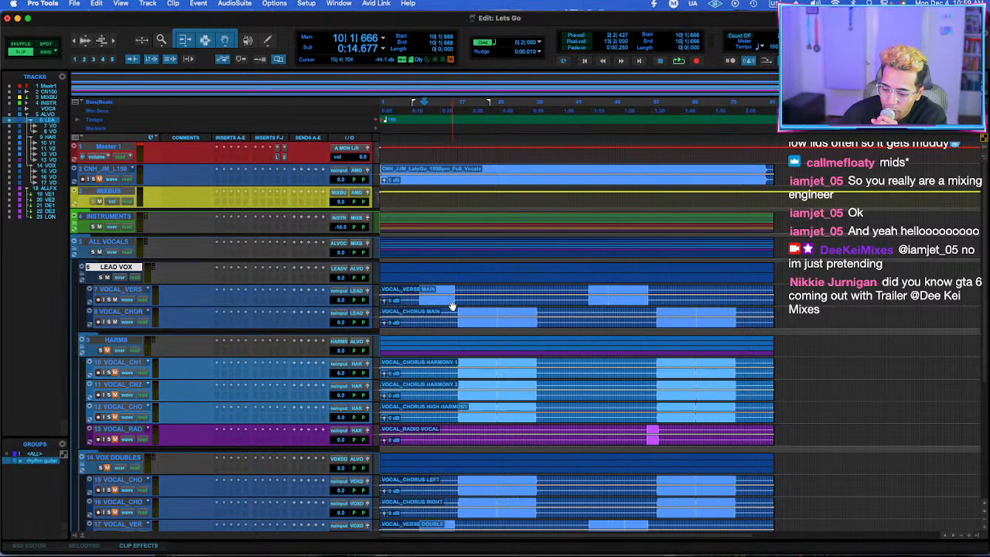
pyautogui.click(402, 246)
pyautogui.click(419, 245)
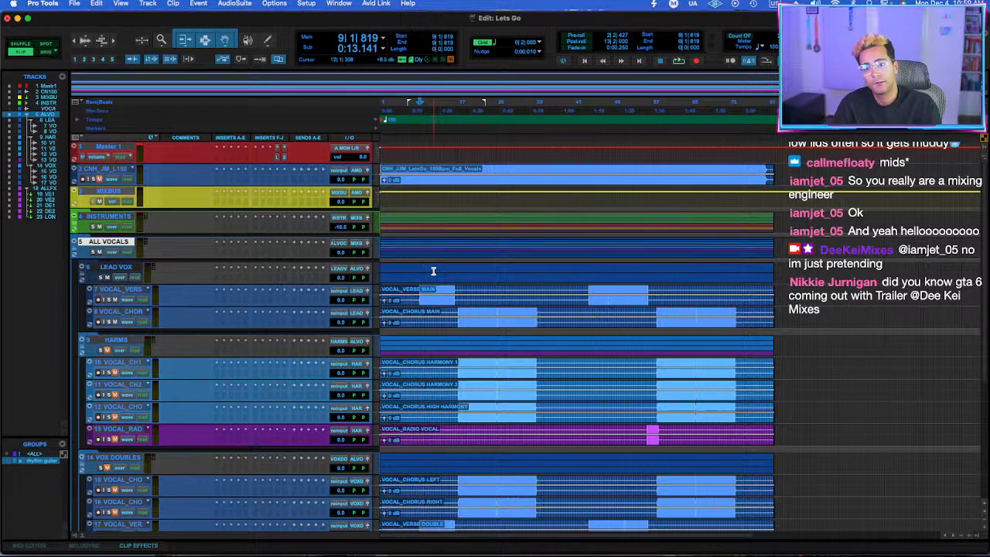
pyautogui.press('space')
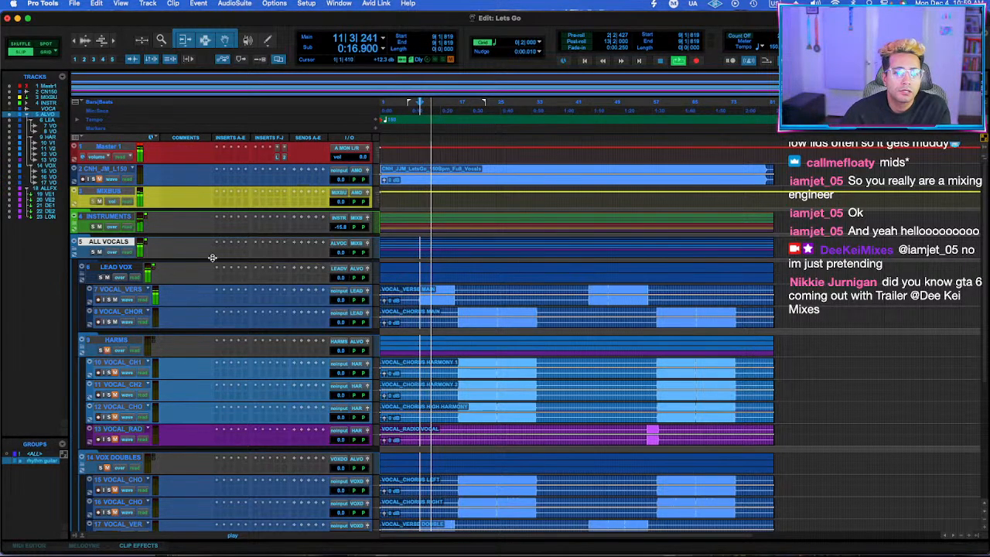
# Insert a FabFilter Pro-Q 3 equalizer on the LEAD VOX folder.
pyautogui.click(225, 282)
pyautogui.click(242, 263)
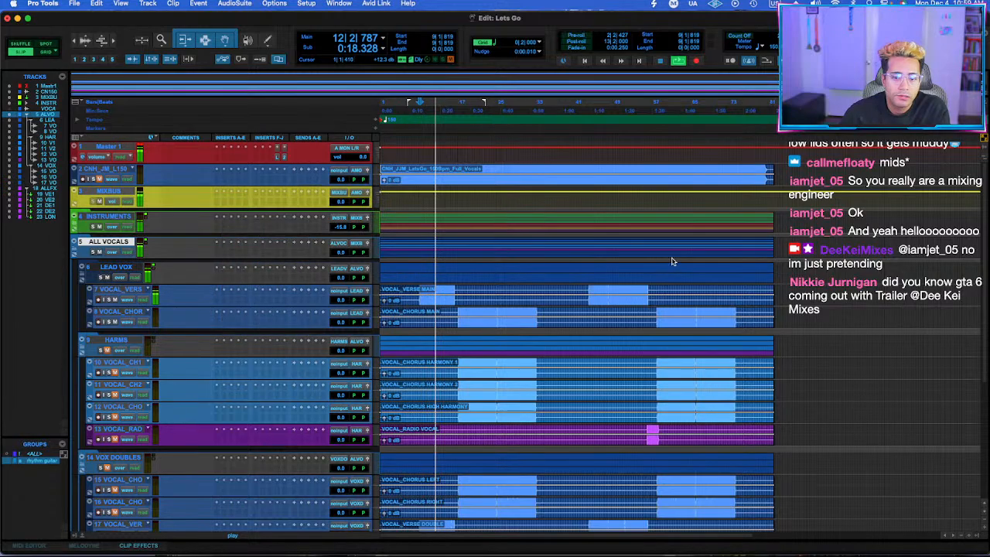
pyautogui.moveTo(605, 309); pyautogui.dragTo(637, 269)
pyautogui.scroll(-3, 636, 269)
pyautogui.click(664, 275)
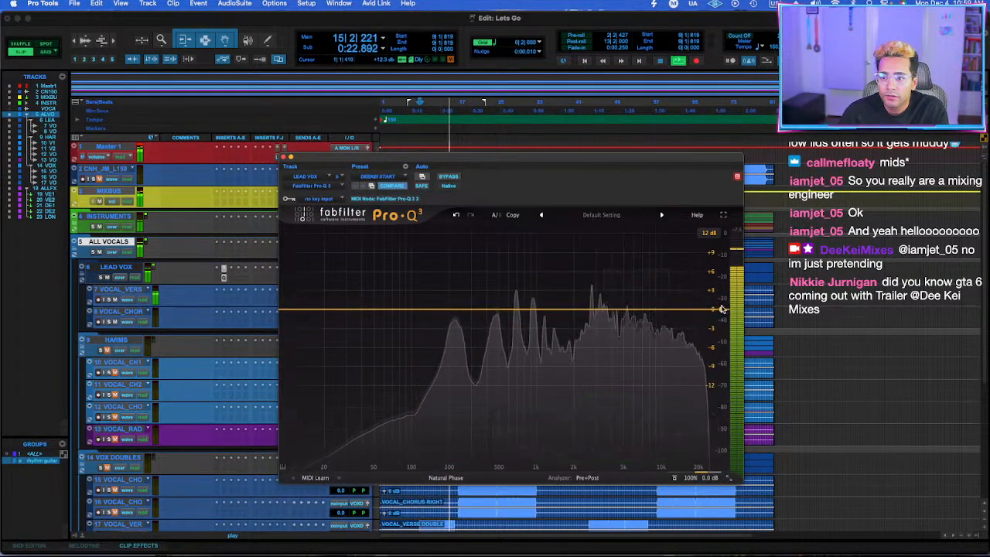
# Add a gentle high-end cut from about 5 kHz and a bell cut of about -2.47 dB at 3039 Hz to the lead vocal EQ.
pyautogui.moveTo(723, 310); pyautogui.dragTo(597, 343)
pyautogui.scroll(3, 600, 283)
pyautogui.scroll(-1, 597, 349)
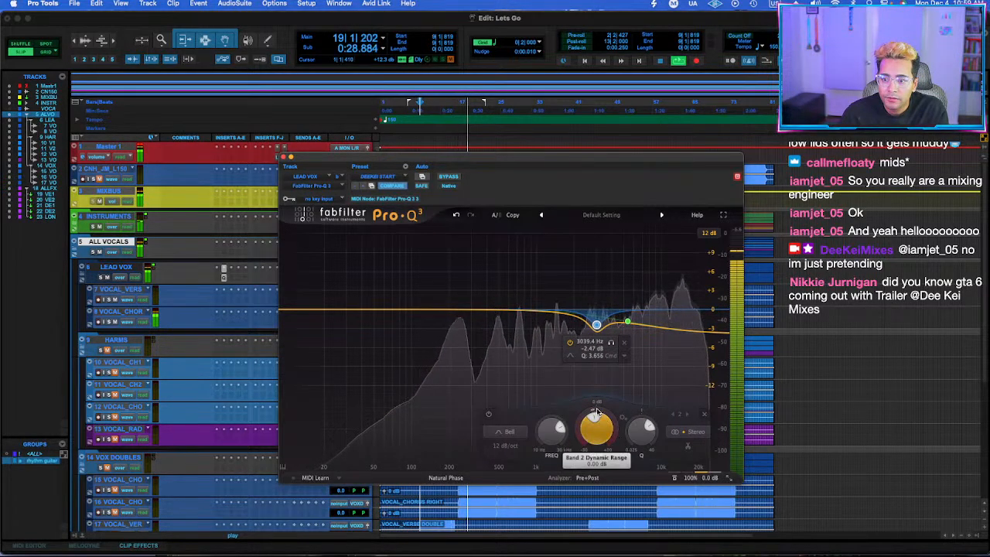
# Add a 6 dB/oct high cut at about 15.4 kHz and set the bell band to about 3141 Hz, -2.63 dB, Q 2 with automatic dynamics.
pyautogui.click(721, 311)
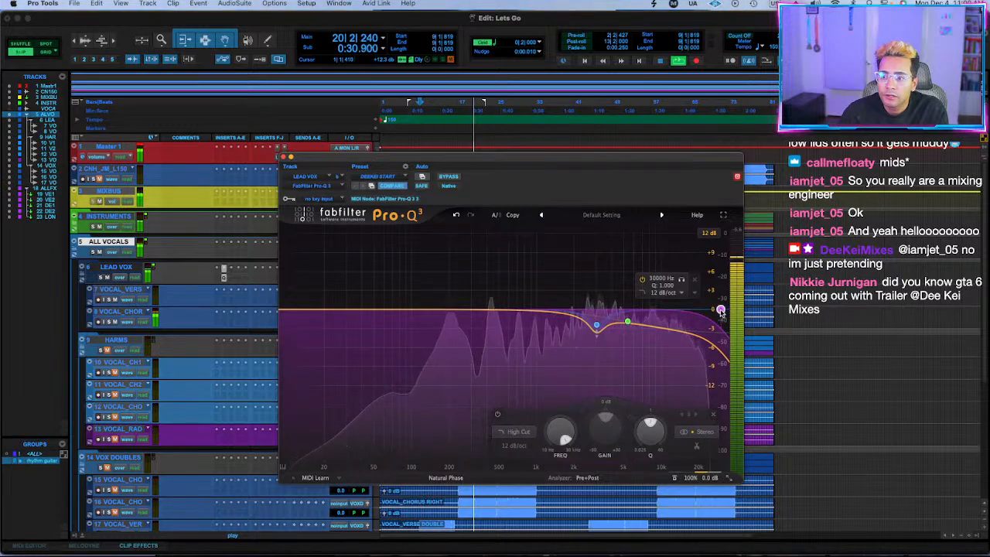
pyautogui.moveTo(721, 311); pyautogui.dragTo(673, 310)
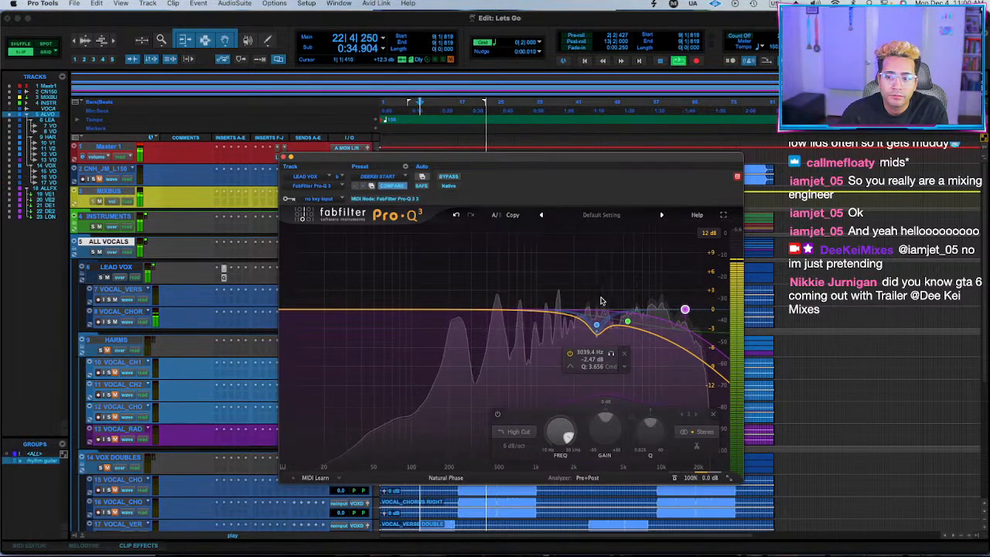
pyautogui.moveTo(598, 328)
pyautogui.mouseDown()
pyautogui.moveTo(592, 261)
pyautogui.moveTo(600, 331)
pyautogui.mouseUp()
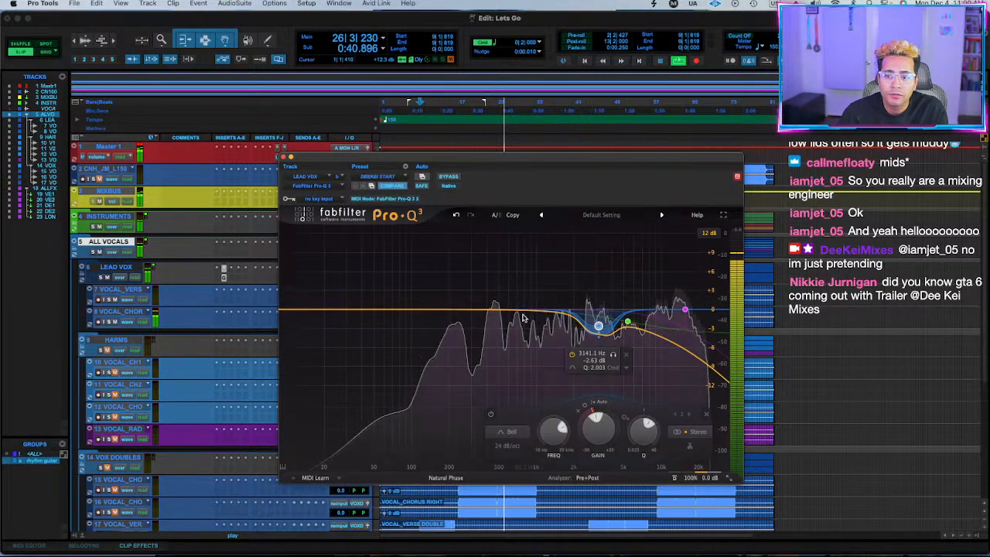
pyautogui.click(231, 282)
pyautogui.moveTo(232, 282)
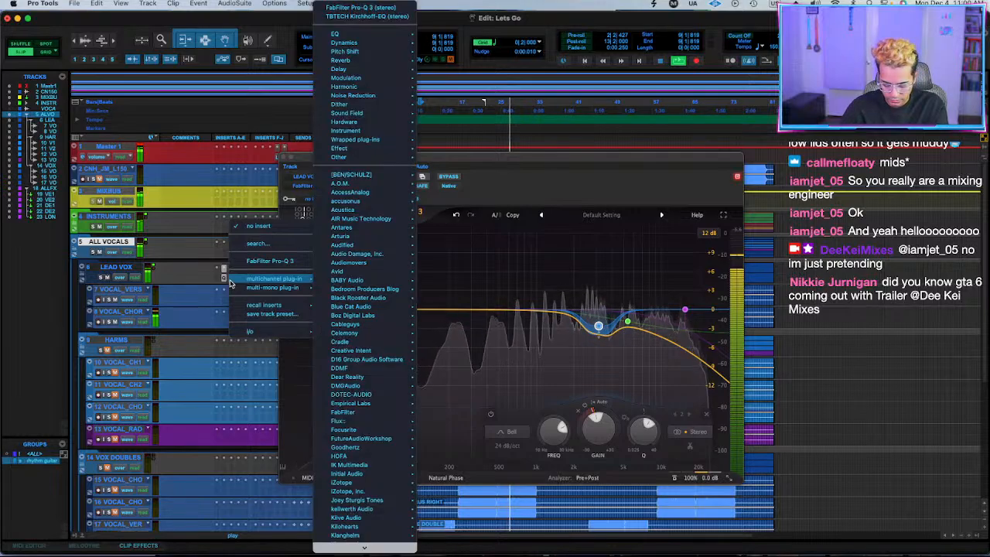
pyautogui.click(228, 213)
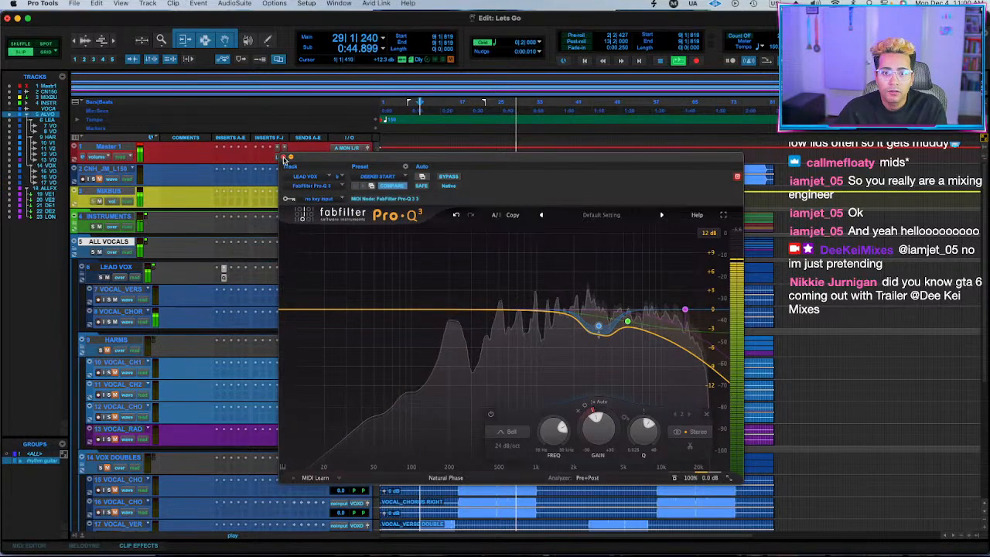
# Close the lead vocal EQ and lower the INSTRUMENTS folder level to -19.8 dB.
pyautogui.click(283, 158)
pyautogui.moveTo(348, 232); pyautogui.dragTo(346, 255)
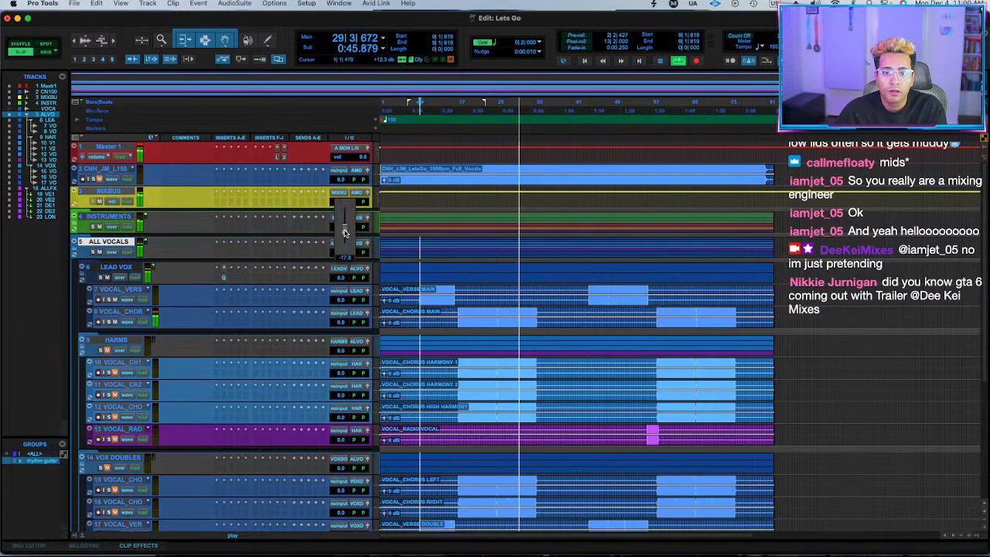
# Replay the vocals from bar 9 and lower the high cut in the LEAD VOX equalizer to just above 10 kHz.
pyautogui.click(223, 280)
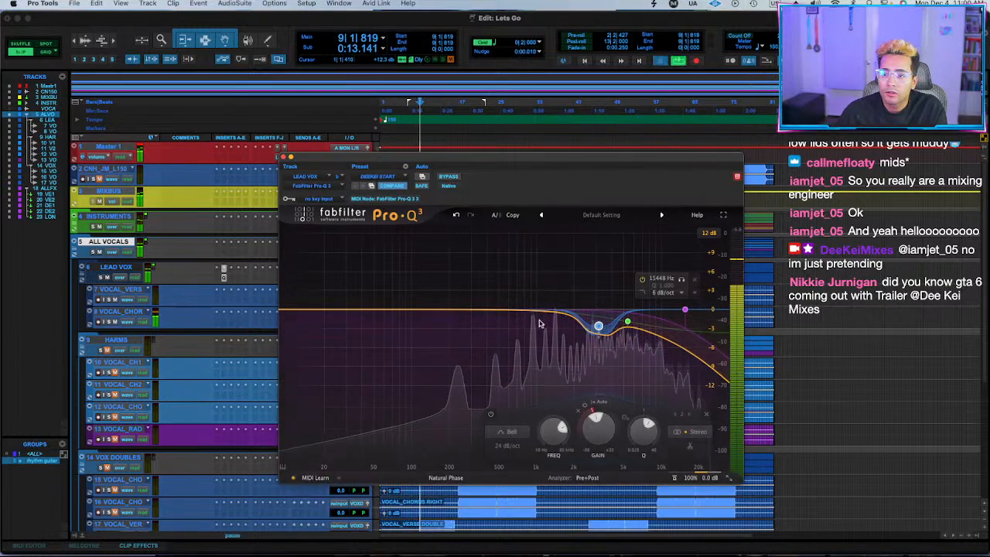
pyautogui.moveTo(685, 310); pyautogui.dragTo(656, 310)
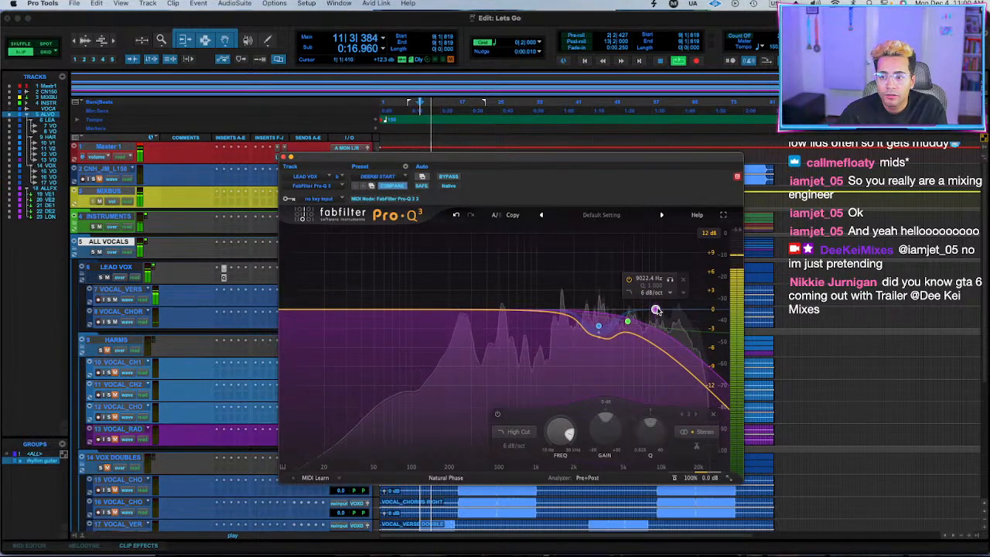
# Try a Tilt Shelf band of about -1.55 dB at 1207 Hz on the lead vocal EQ, and remove it.
pyautogui.click(500, 319)
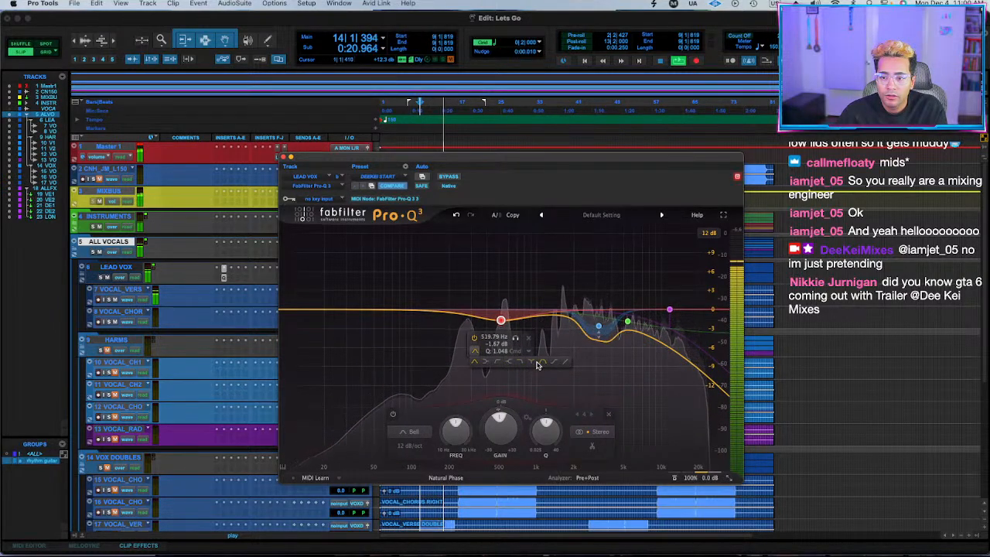
pyautogui.click(554, 365)
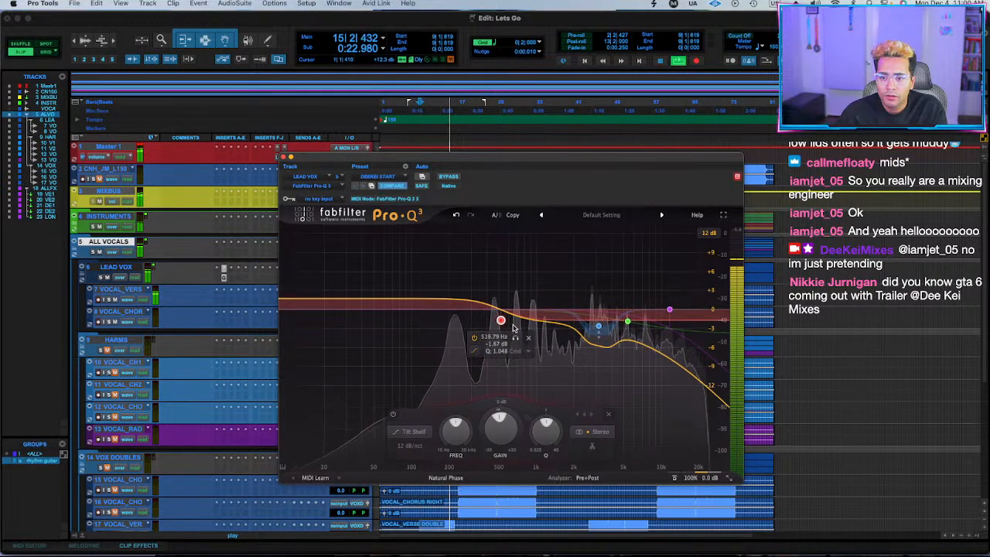
pyautogui.moveTo(503, 323); pyautogui.dragTo(549, 325)
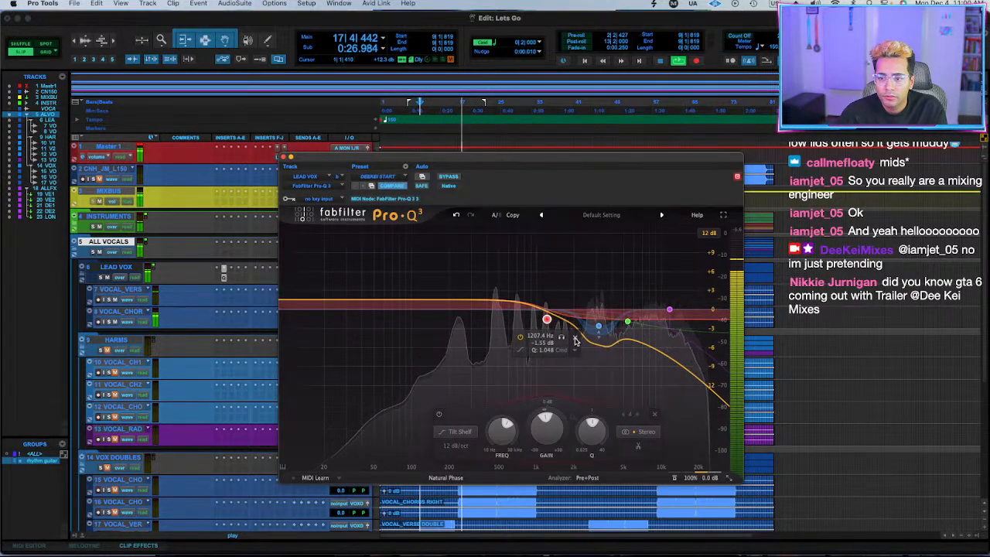
pyautogui.click(576, 339)
# Insert Spectre on the LEAD VOX folder and boost its middle band by about 0.92 dB at 703 Hz.
pyautogui.click(232, 280)
pyautogui.moveTo(233, 280)
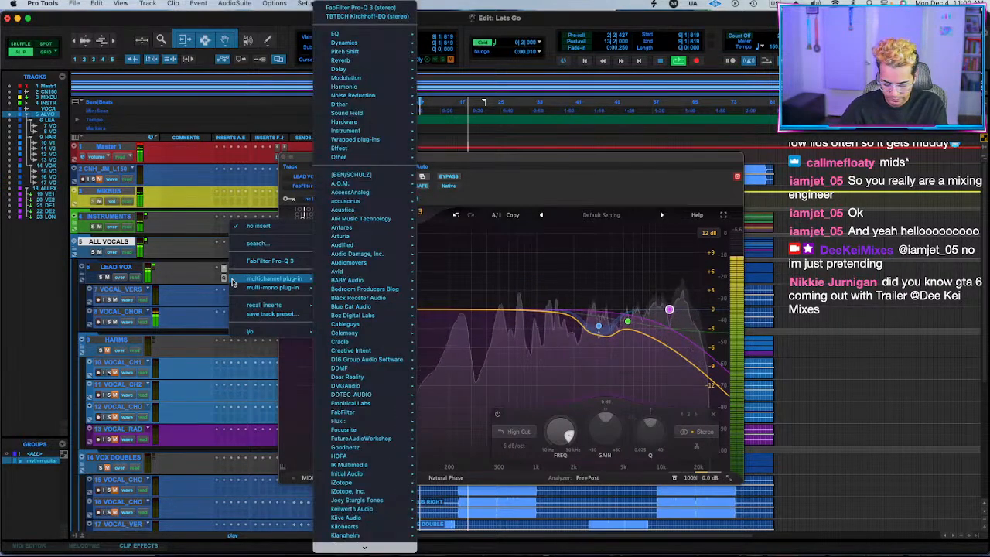
pyautogui.write('spectre')
pyautogui.press('Return')
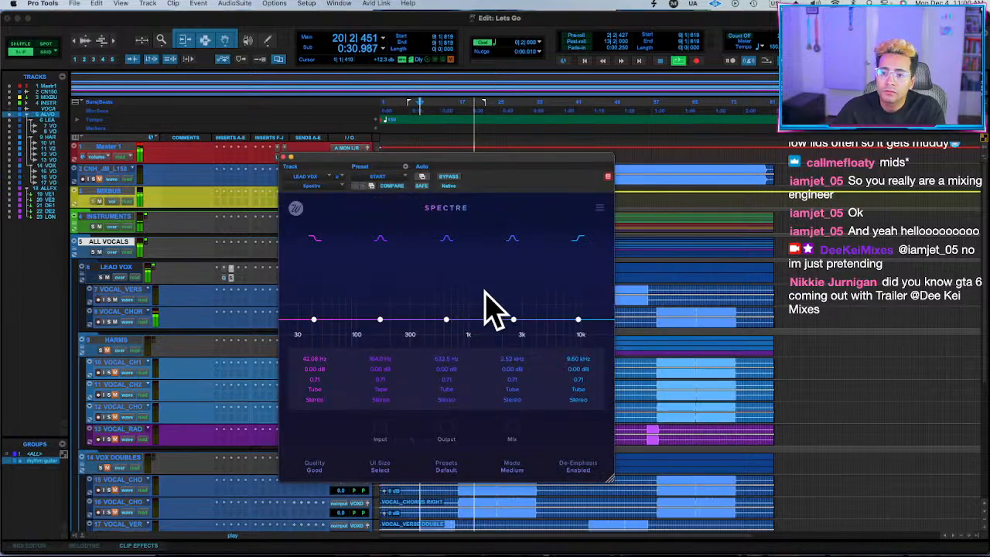
pyautogui.moveTo(447, 320); pyautogui.dragTo(396, 318)
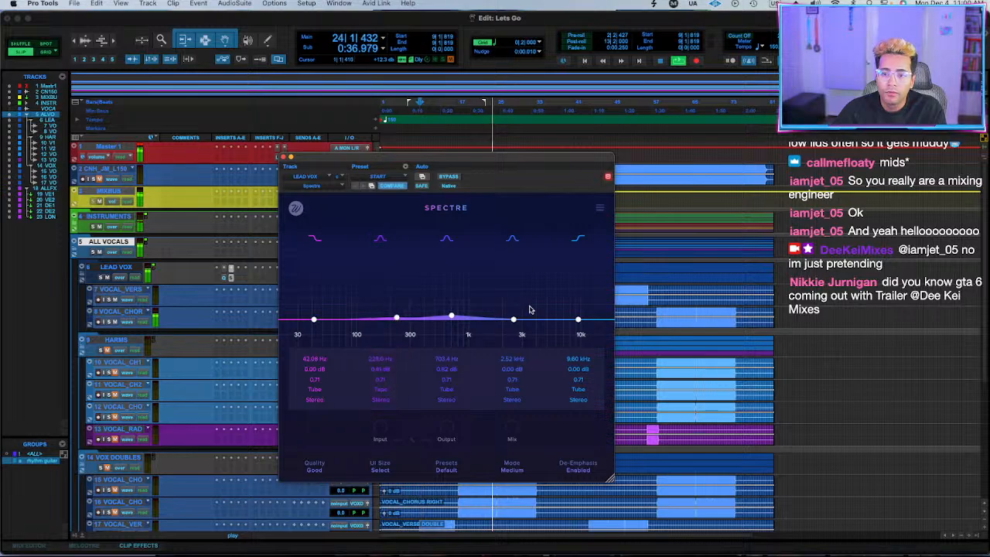
pyautogui.click(283, 157)
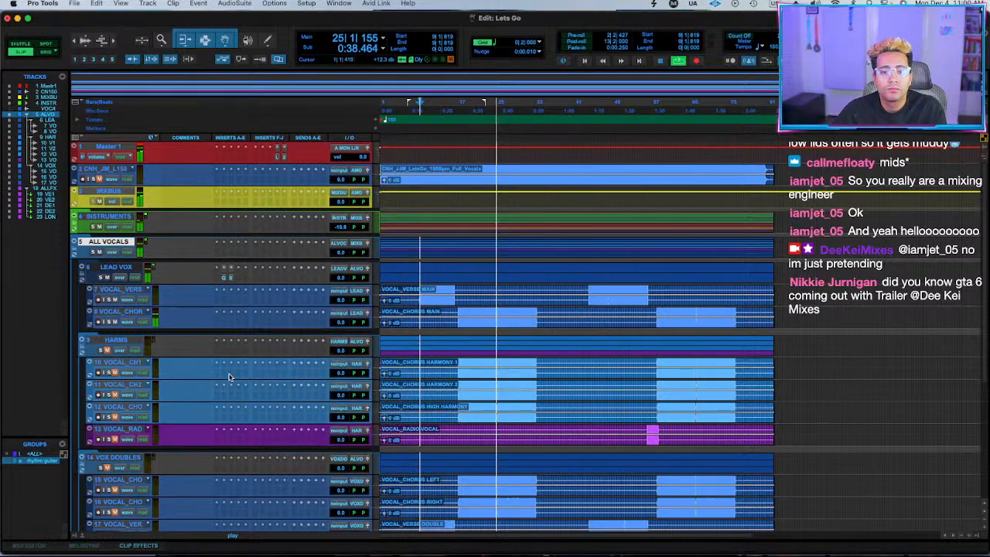
# Insert Magma BB Tubes after Spectre on the LEAD VOX folder and adjust its Beauty and Beast amounts.
pyautogui.click(117, 267)
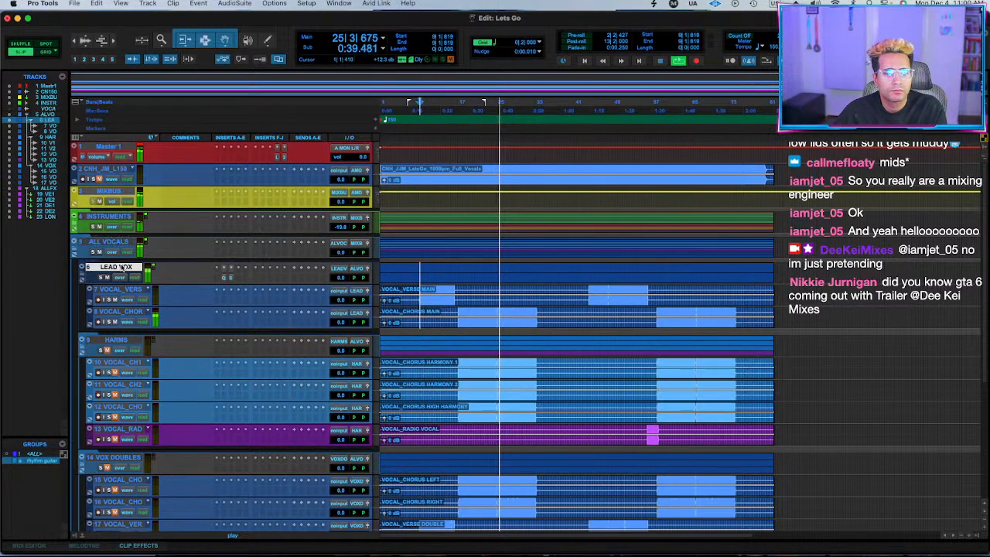
pyautogui.click(228, 277)
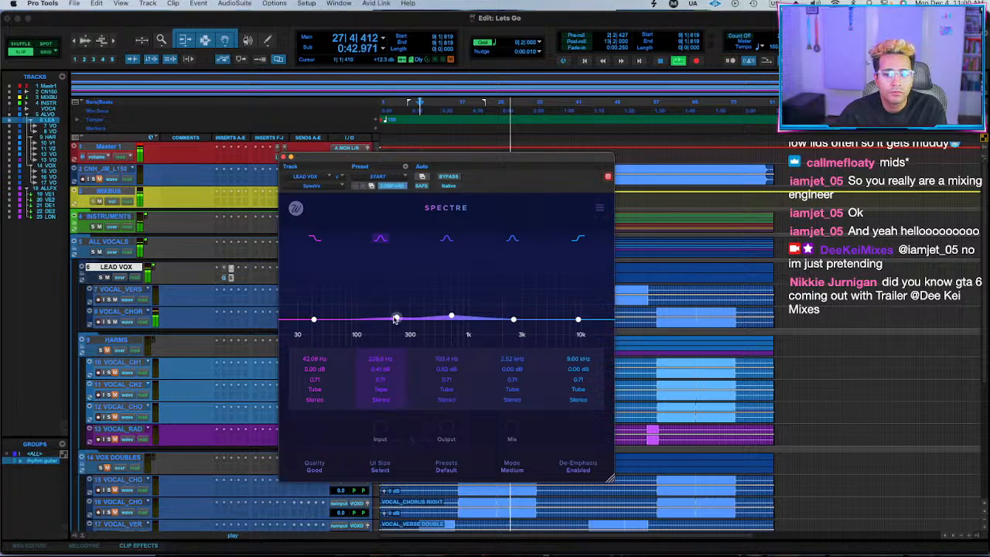
pyautogui.click(239, 280)
pyautogui.press('Escape')
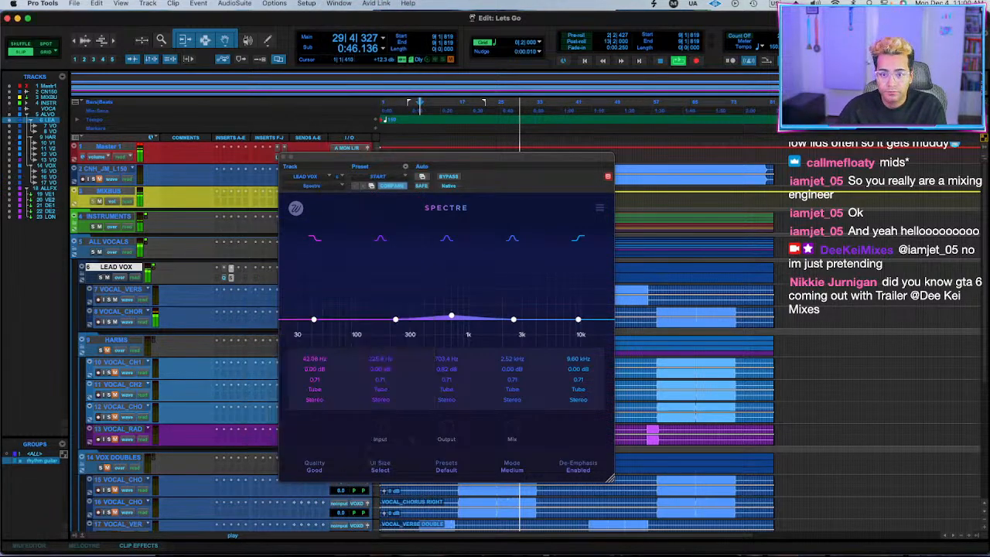
pyautogui.moveTo(405, 275); pyautogui.dragTo(405, 255)
pyautogui.moveTo(627, 283); pyautogui.dragTo(628, 282)
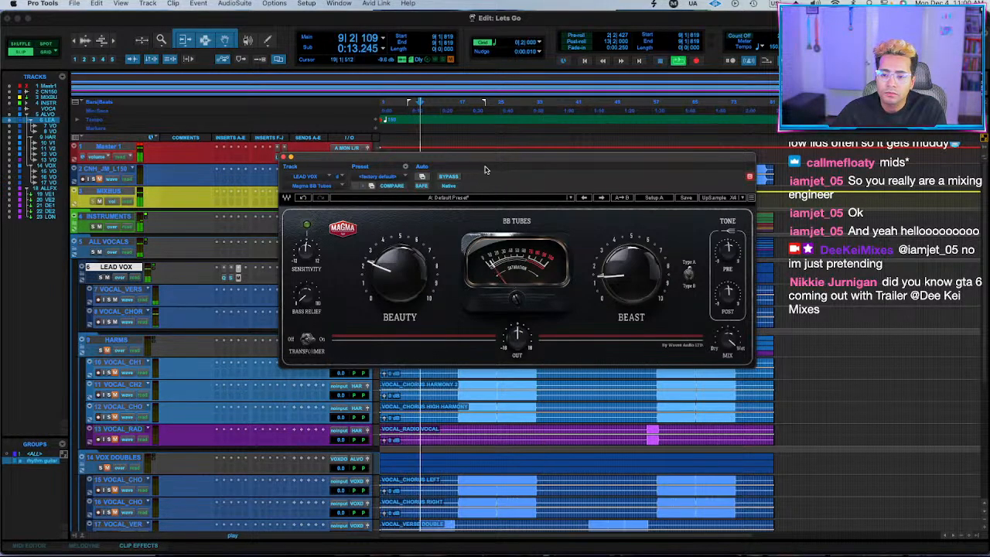
# Compare the lead vocal with Magma BB Tubes bypassed and active.
pyautogui.click(451, 177)
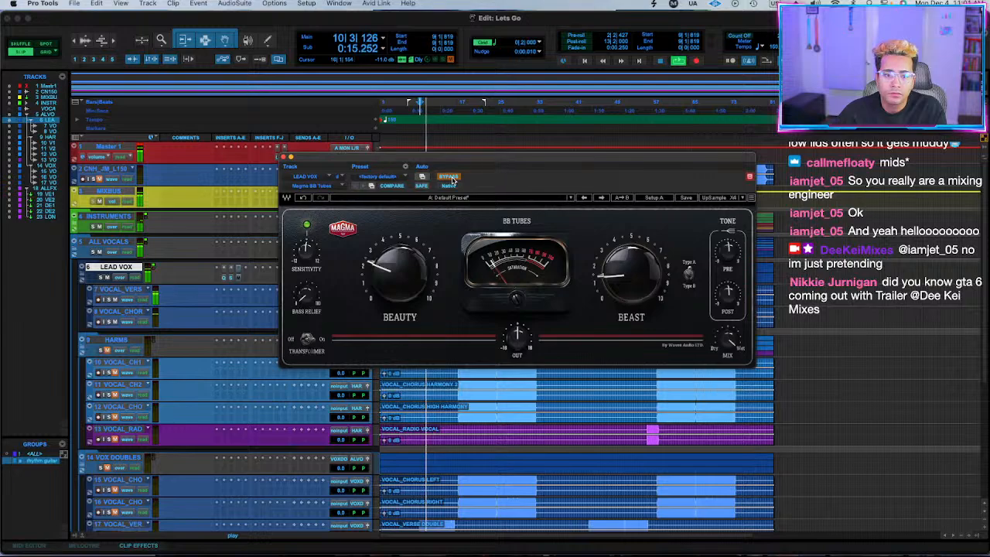
pyautogui.click(451, 177)
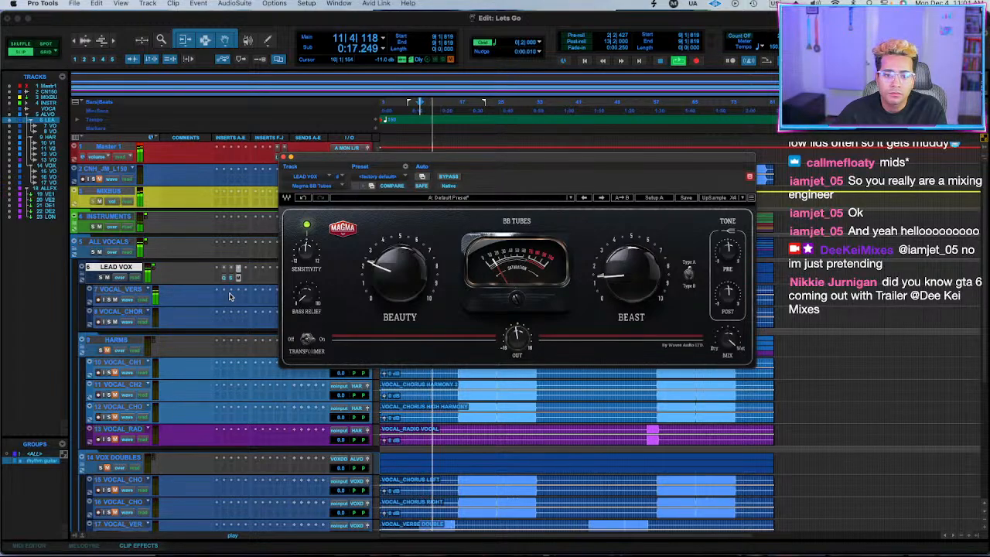
# Reduce the waveform display height of the tracks and reopen Spectre on the LEAD VOX folder.
pyautogui.moveTo(337, 158); pyautogui.dragTo(336, 403)
pyautogui.scroll(-5, 428, 290)
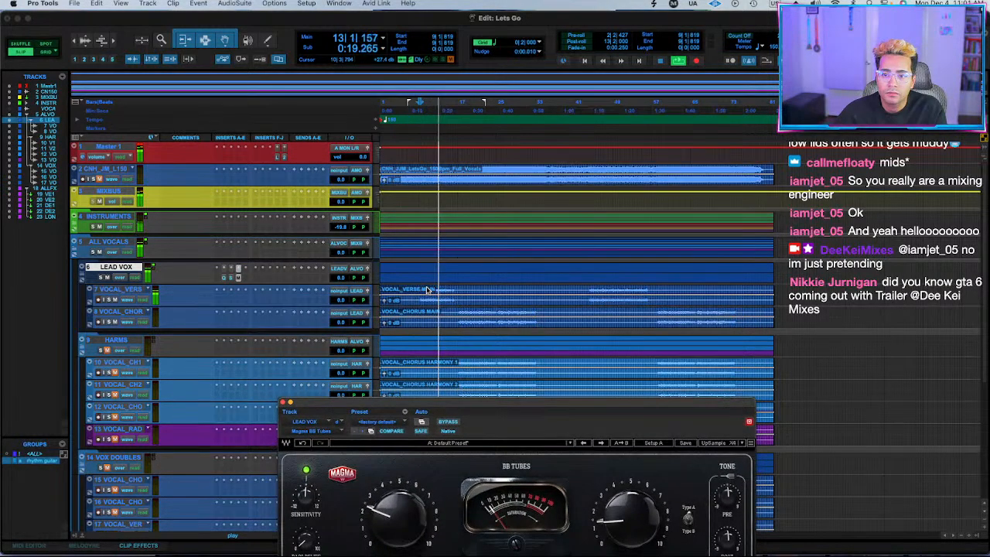
pyautogui.moveTo(463, 424); pyautogui.dragTo(475, 234)
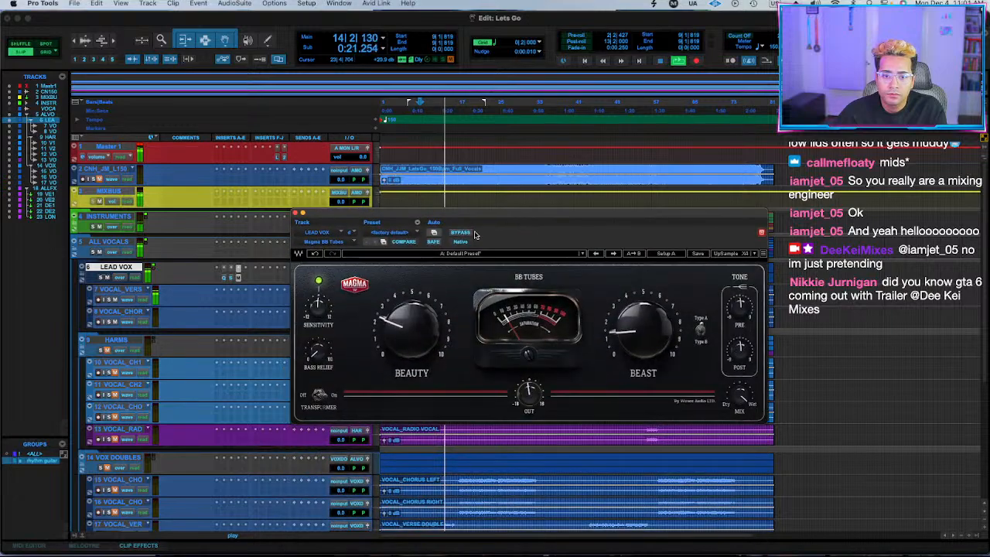
pyautogui.click(231, 268)
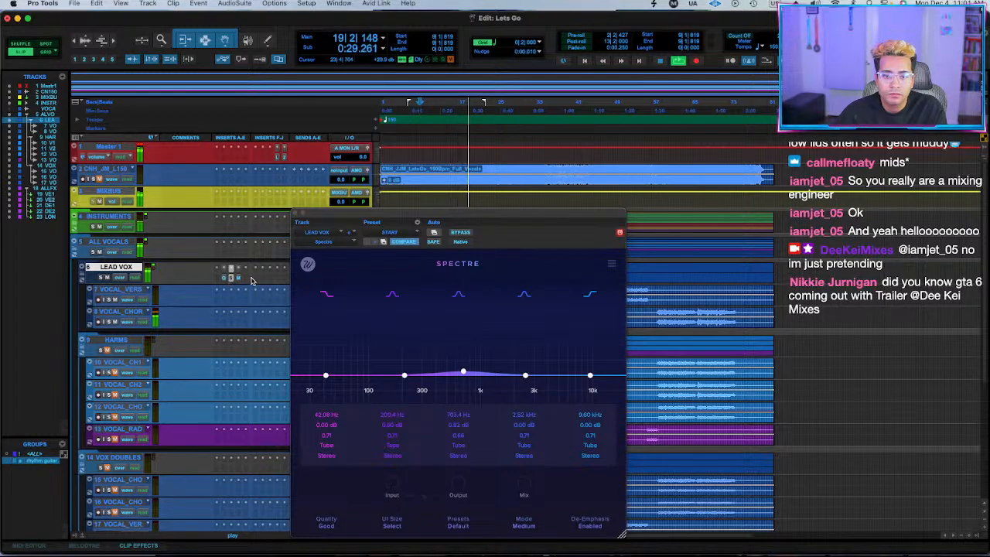
# Insert the UADx 1176 Rev A Compressor after Magma BB Tubes on the LEAD VOX folder and replay the verse.
pyautogui.click(246, 280)
pyautogui.click(272, 243)
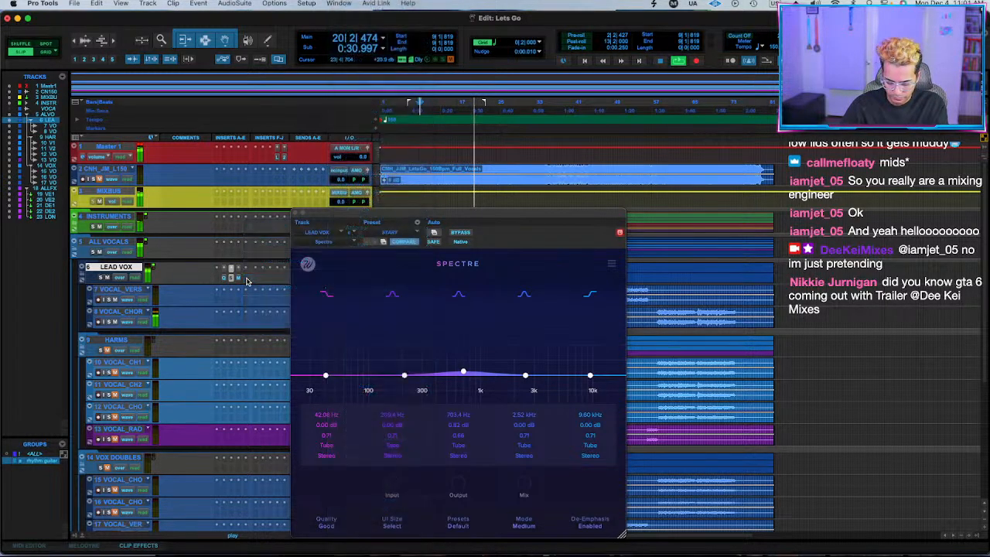
pyautogui.write('rev a')
pyautogui.press('Return')
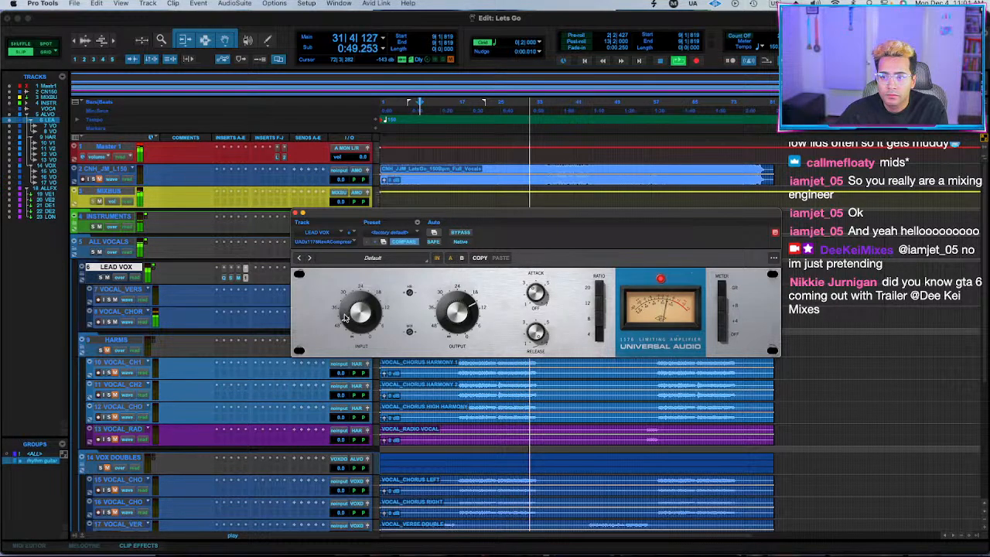
pyautogui.press('space')
pyautogui.press('space')
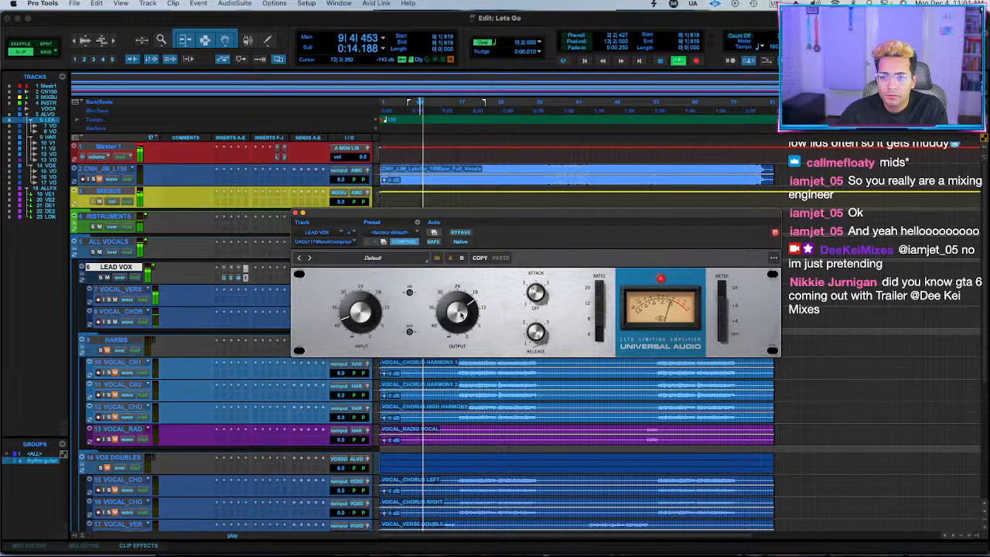
# Compare the lead vocal with the 1176 compressor bypassed and active, and close the plugin.
pyautogui.click(461, 232)
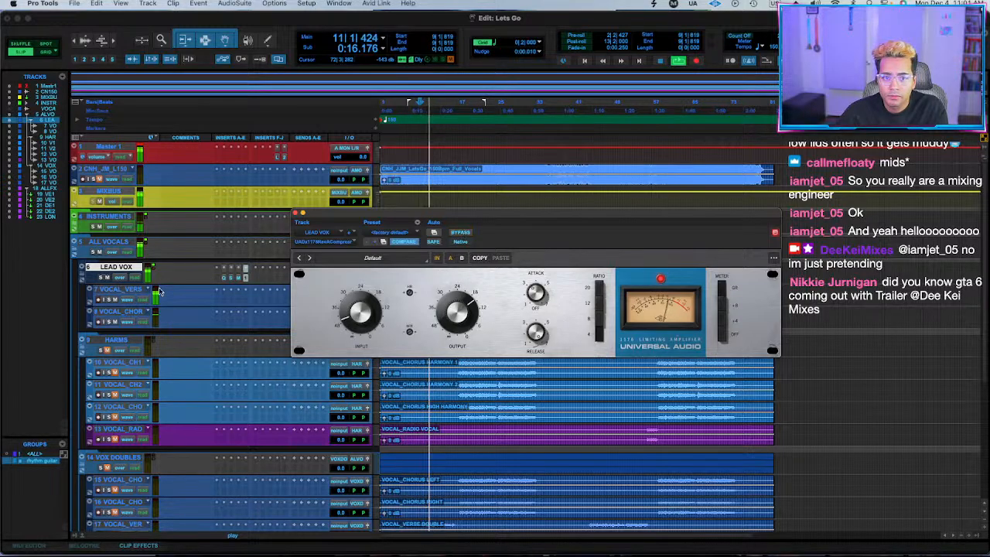
pyautogui.click(461, 233)
pyautogui.click(295, 215)
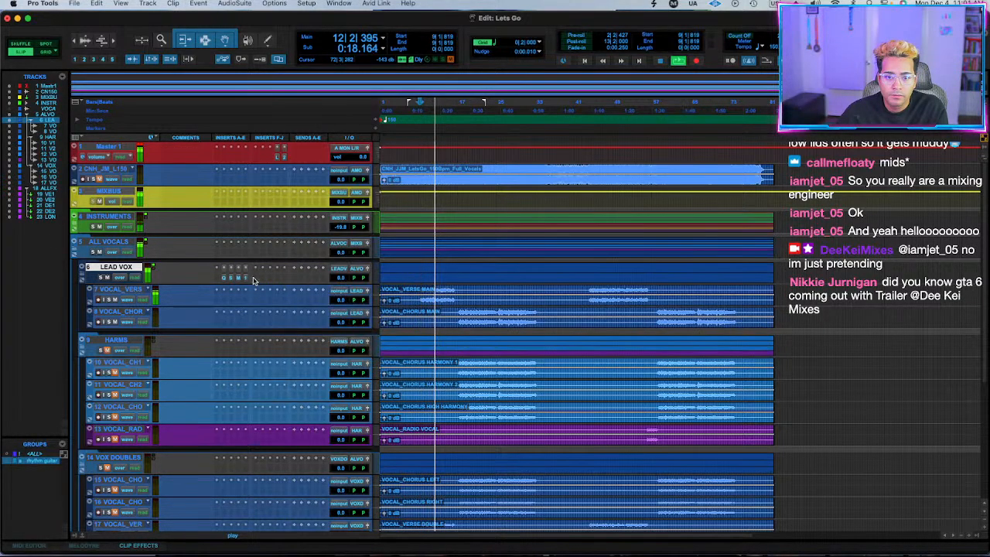
# Insert Gullfoss after the 1176 on the LEAD VOX folder and compare the vocal with it bypassed and active.
pyautogui.click(255, 279)
pyautogui.moveTo(255, 279)
pyautogui.press('Escape')
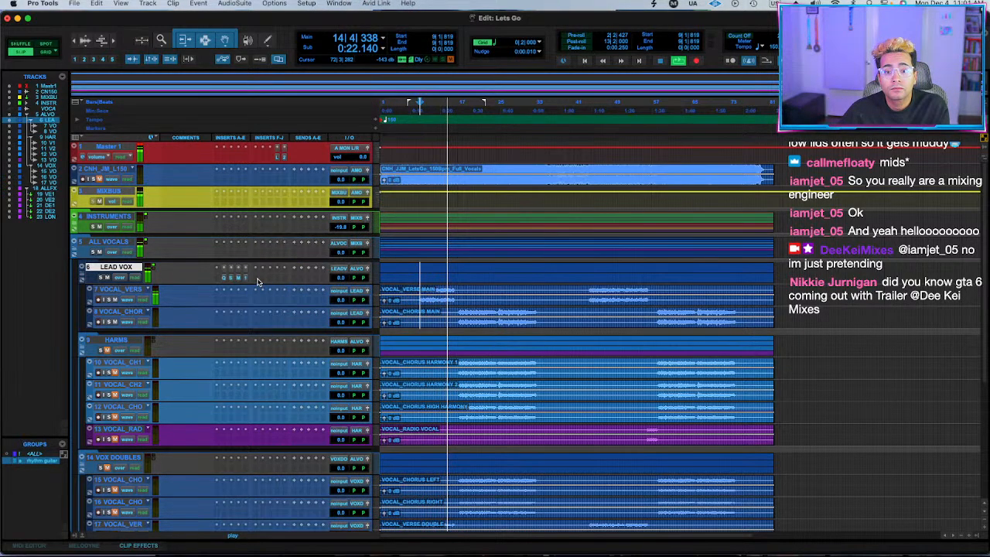
pyautogui.click(257, 281)
pyautogui.press('Escape')
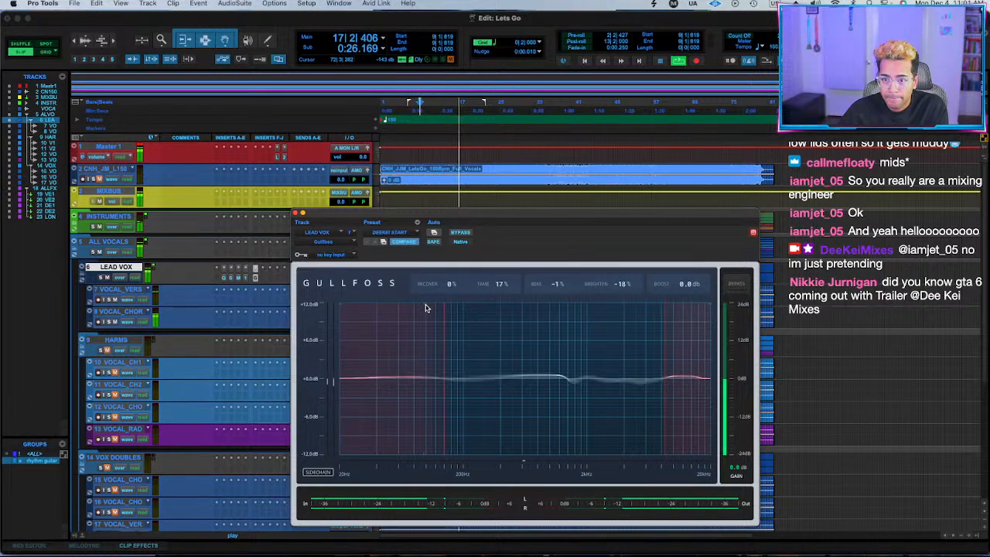
pyautogui.click(460, 233)
pyautogui.click(460, 233)
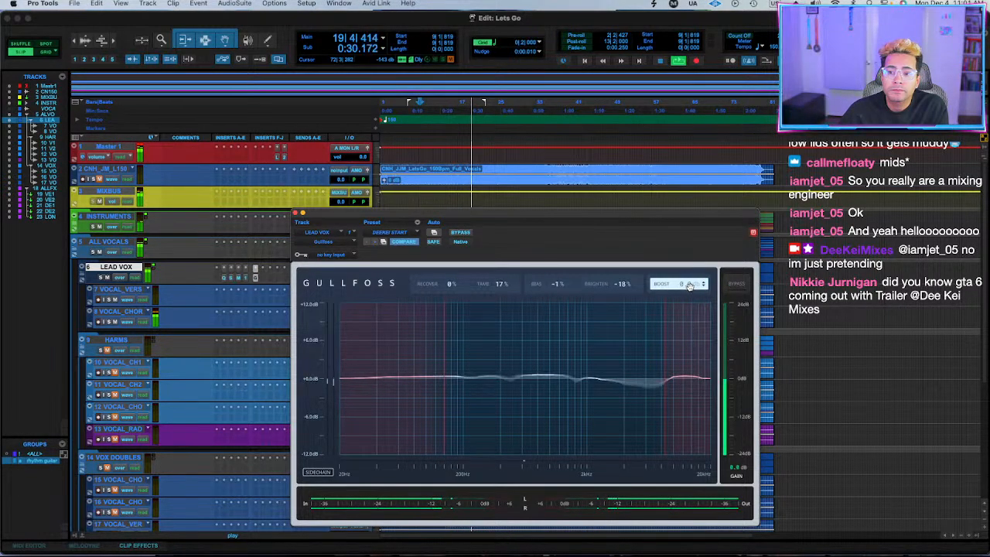
# Set Gullfoss Boost to -2.2 dB, raise its Recover amount slightly, and compare the vocal with the track's inserts bypassed.
pyautogui.moveTo(689, 287); pyautogui.dragTo(690, 304)
pyautogui.moveTo(433, 287); pyautogui.dragTo(432, 289)
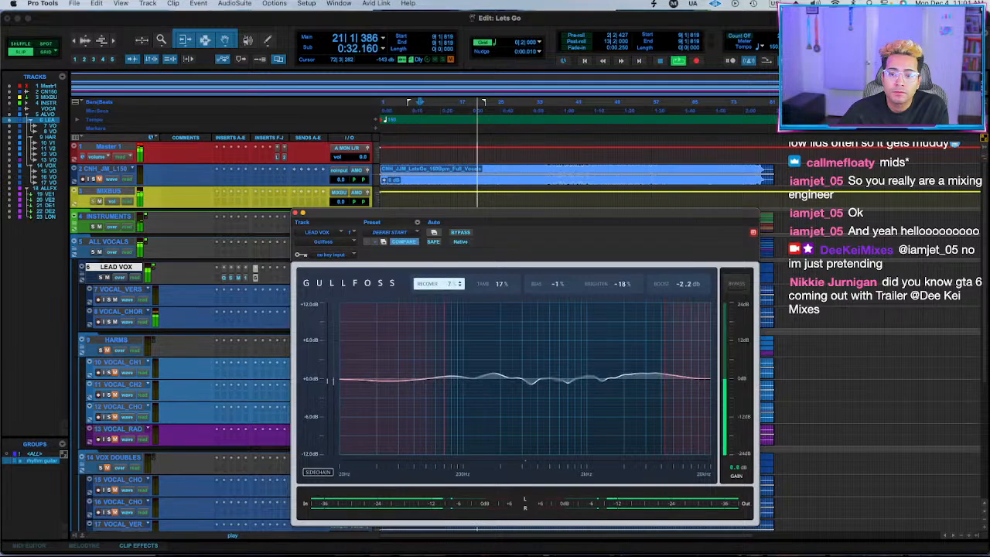
pyautogui.hotkey('shift', 'a')
pyautogui.hotkey('shift', 'a')
pyautogui.click(294, 212)
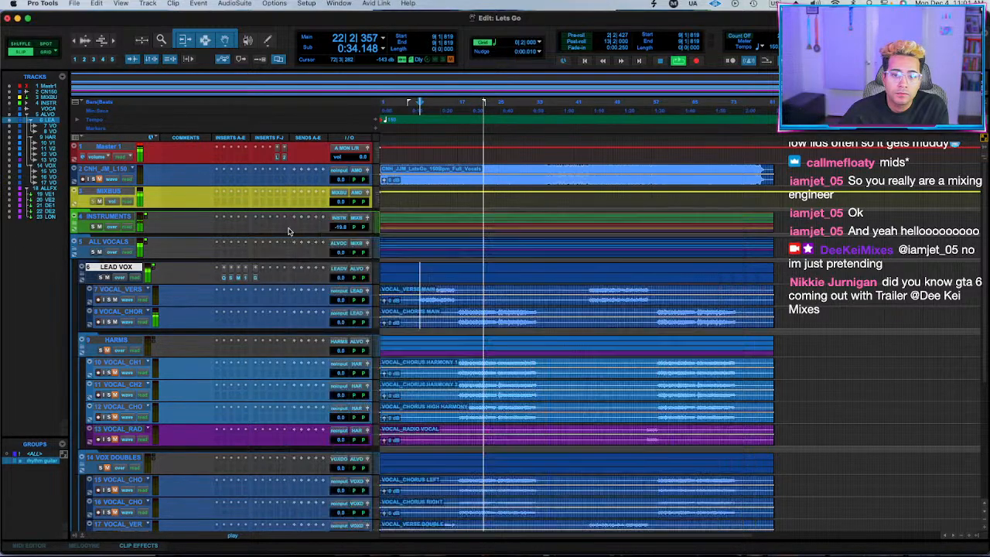
pyautogui.click(266, 279)
pyautogui.click(125, 271)
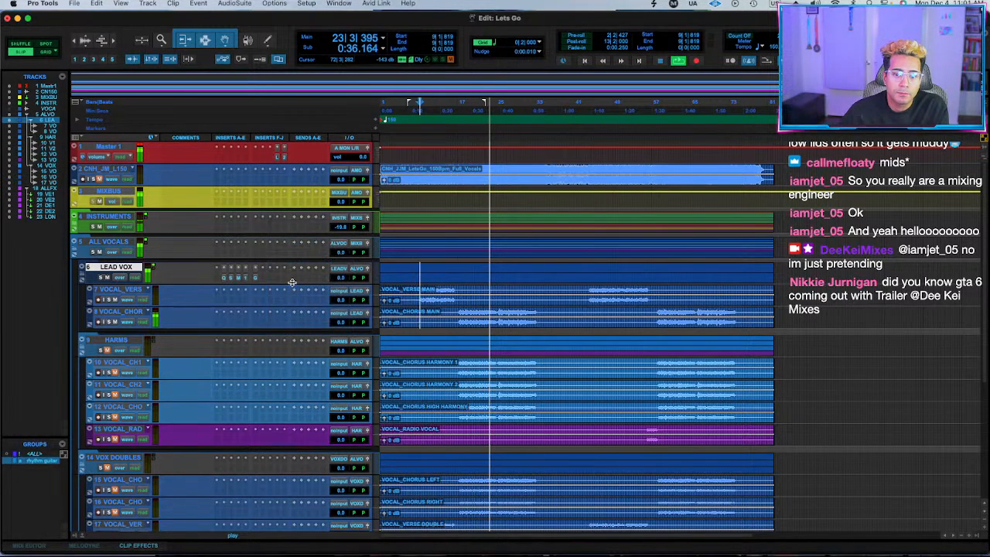
pyautogui.click(268, 280)
pyautogui.click(183, 281)
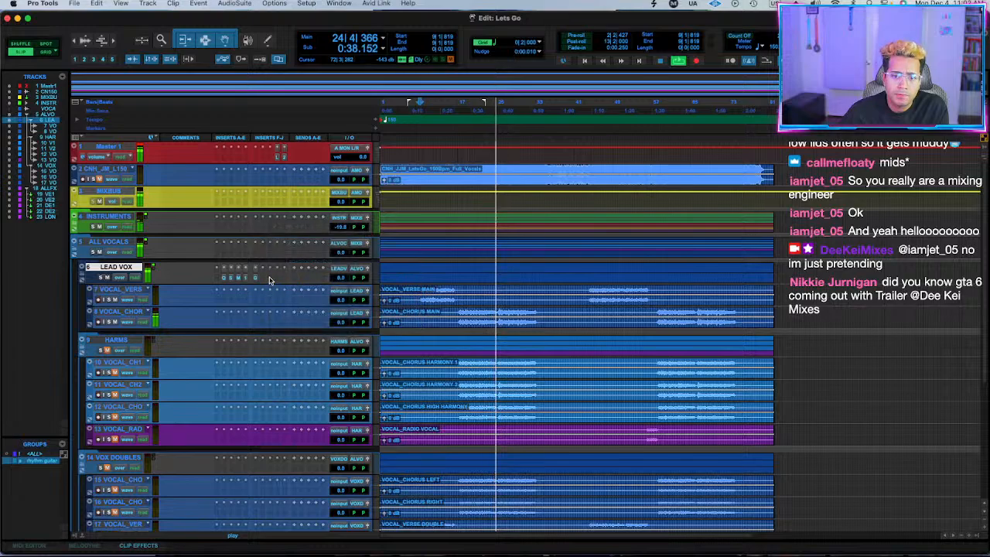
pyautogui.click(238, 280)
pyautogui.click(240, 284)
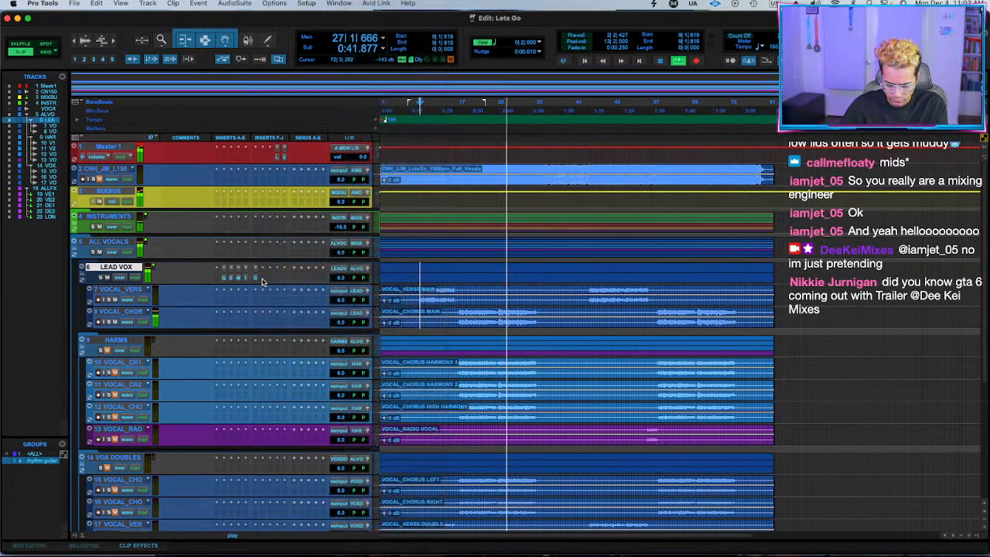
# Insert the stereo UADx LA-2A Silver Compressor after Gullfoss on the LEAD VOX folder and compare the vocal with and without it.
pyautogui.click(262, 281)
pyautogui.write('silver')
pyautogui.press('Down')
pyautogui.press('Down')
pyautogui.press('Down')
pyautogui.press('Down')
pyautogui.press('Down')
pyautogui.press('Down')
pyautogui.press('Down')
pyautogui.press('Down')
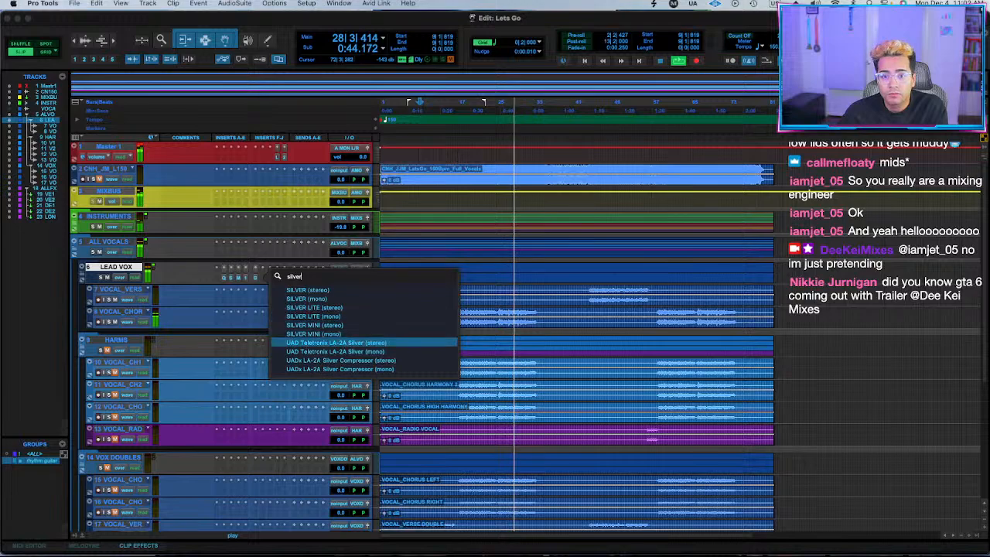
pyautogui.press('Return')
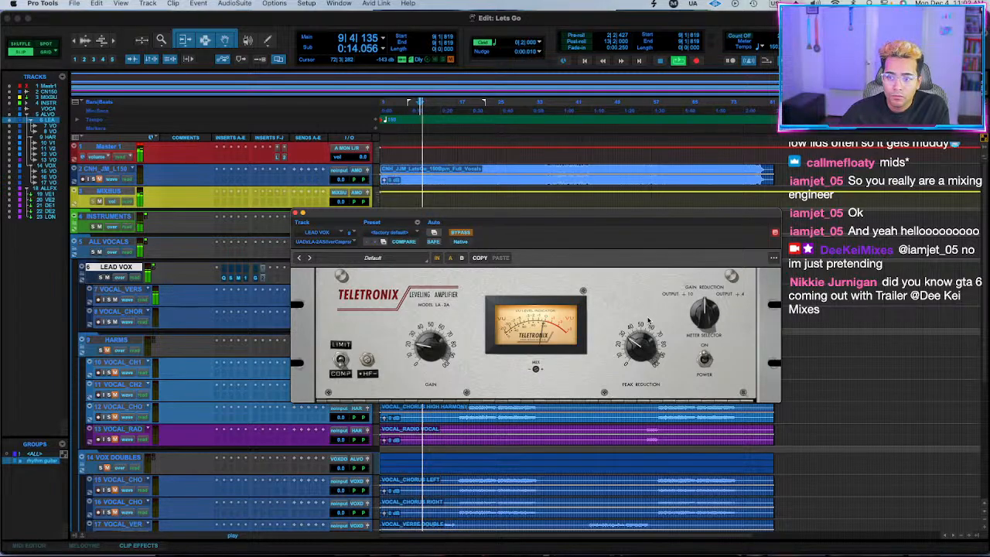
pyautogui.click(462, 232)
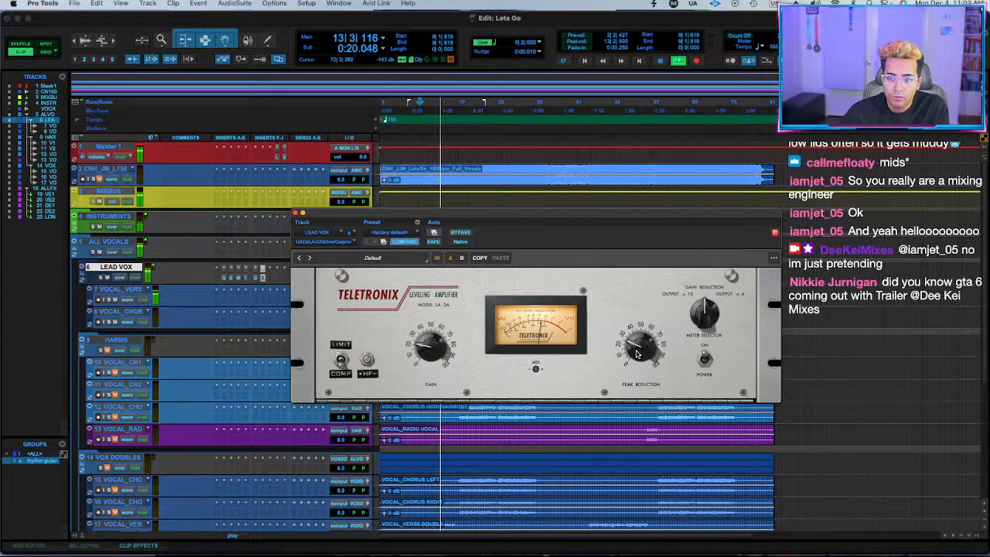
pyautogui.click(303, 213)
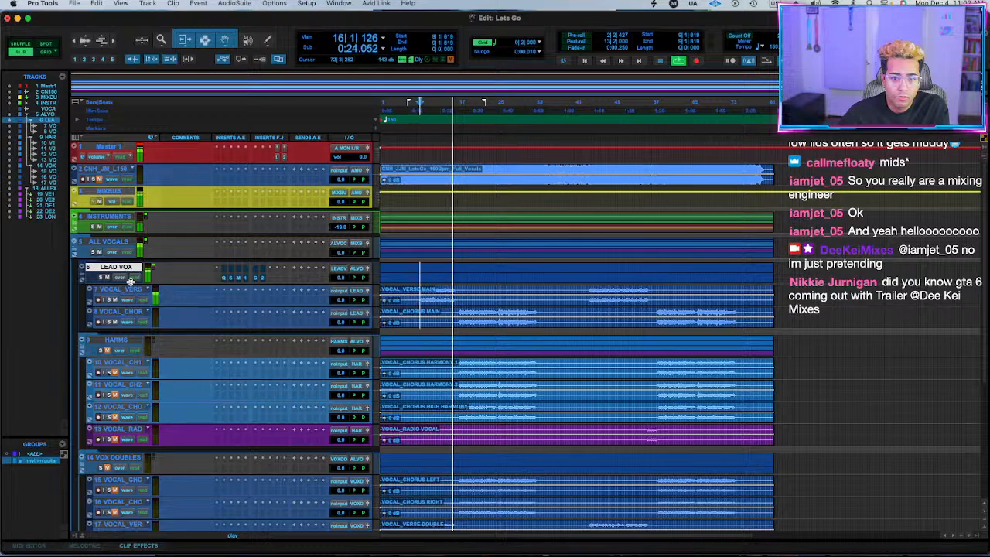
# Enlarge the LEAD VOX folder track's height to show its insert names and stop playback.
pyautogui.moveTo(130, 284); pyautogui.dragTo(121, 363)
pyautogui.press('space')
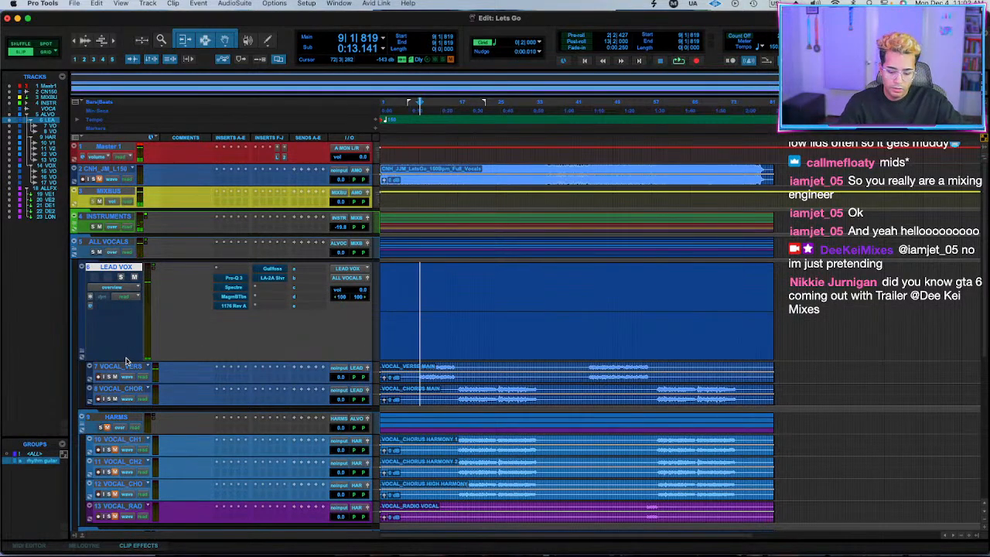
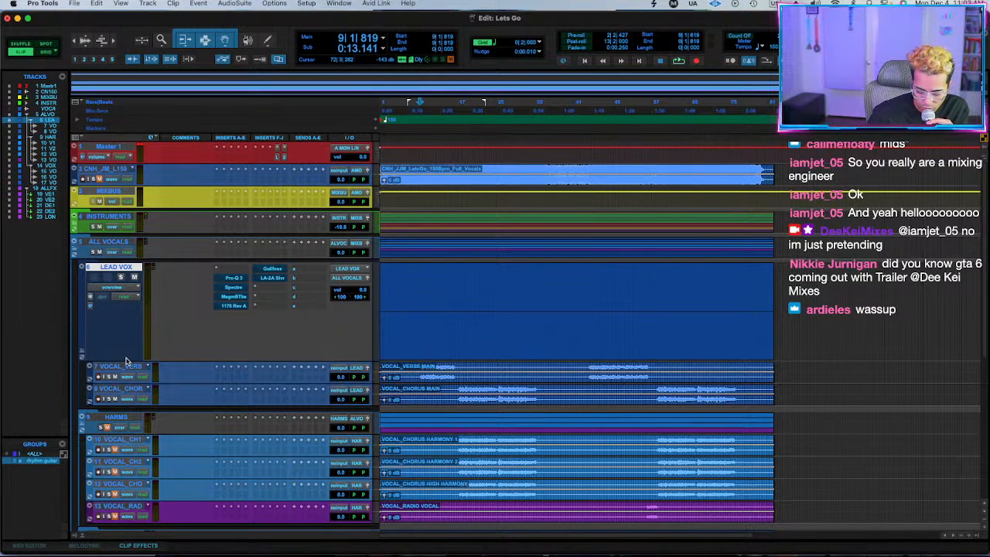
# Play the verse and chorus from bar 9 repeatedly to judge the processed lead vocals in the mix.
pyautogui.press('space')
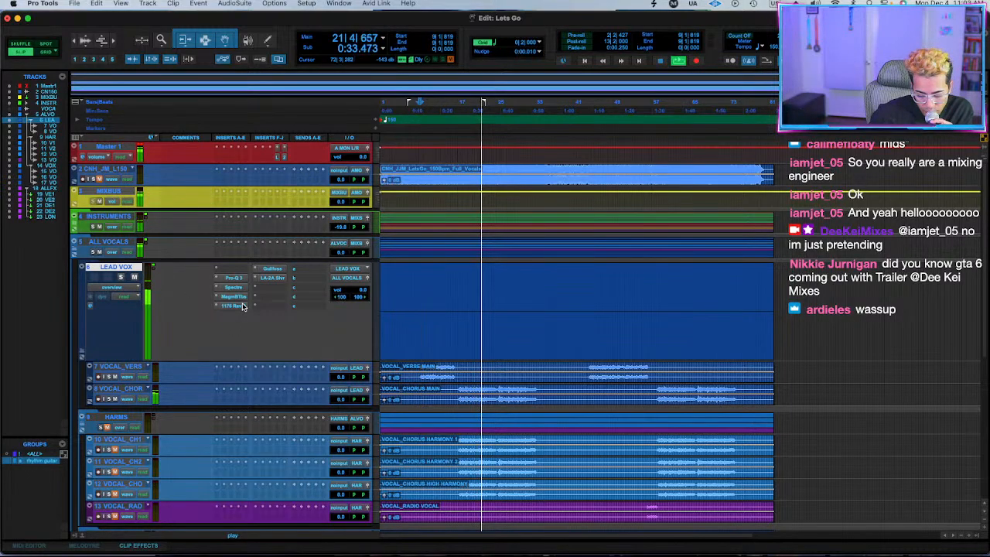
pyautogui.press('space')
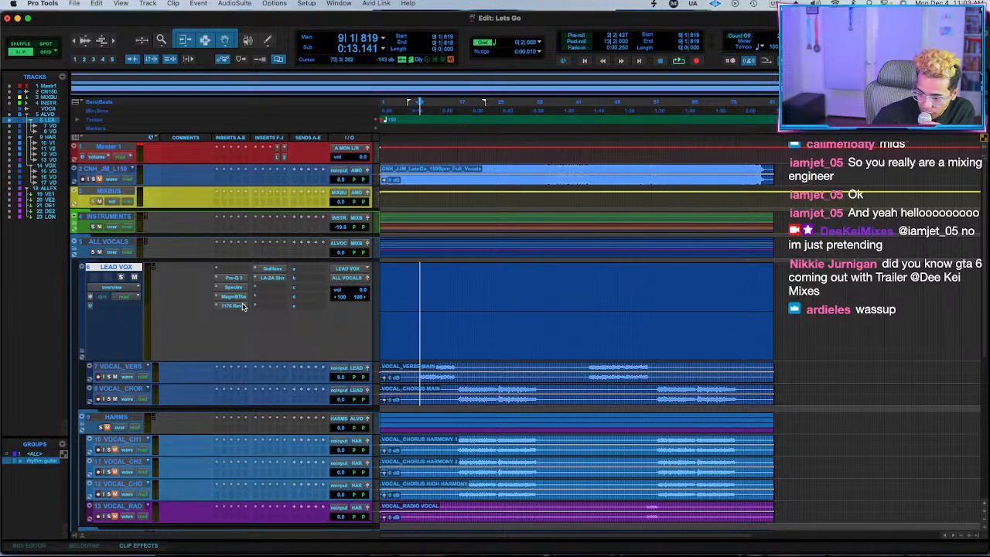
pyautogui.press('space')
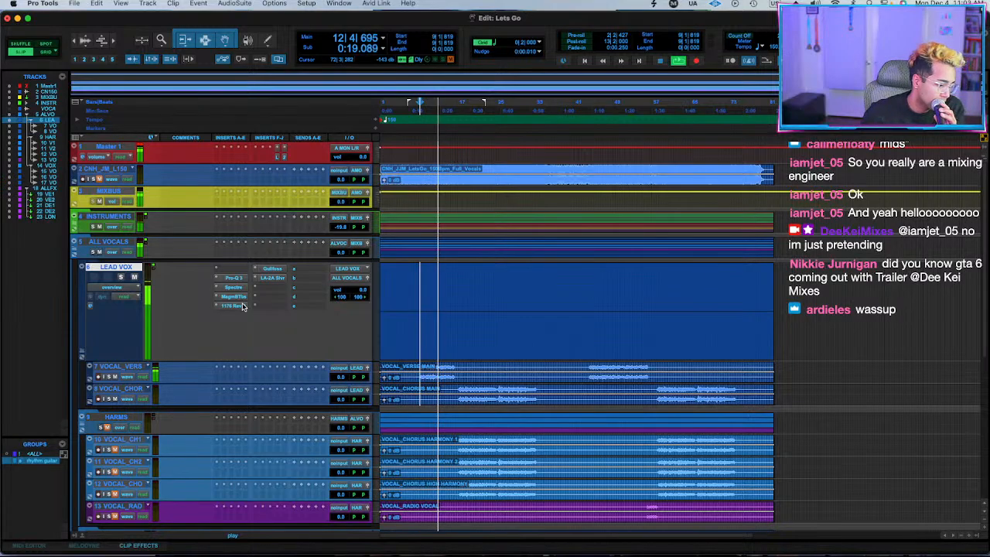
pyautogui.press('space')
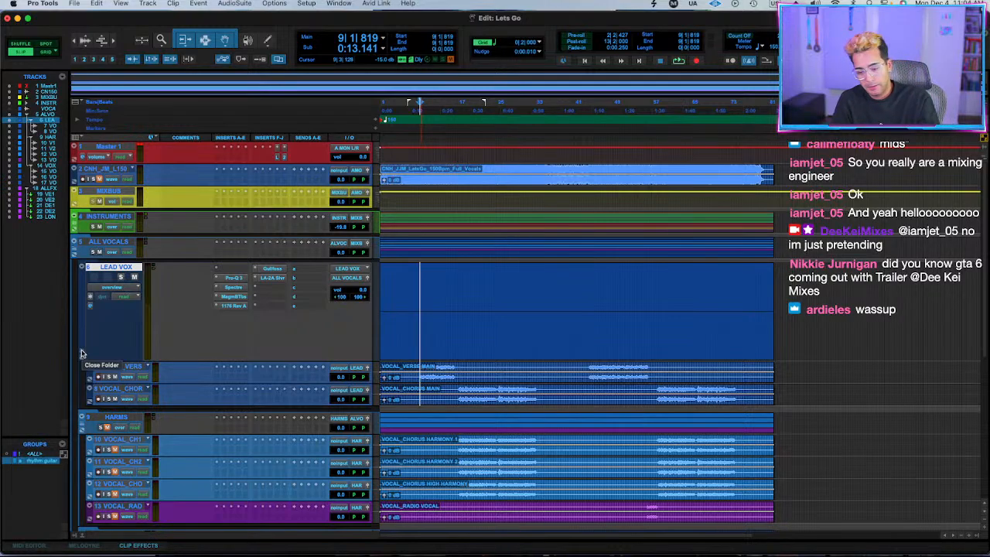
pyautogui.press('space')
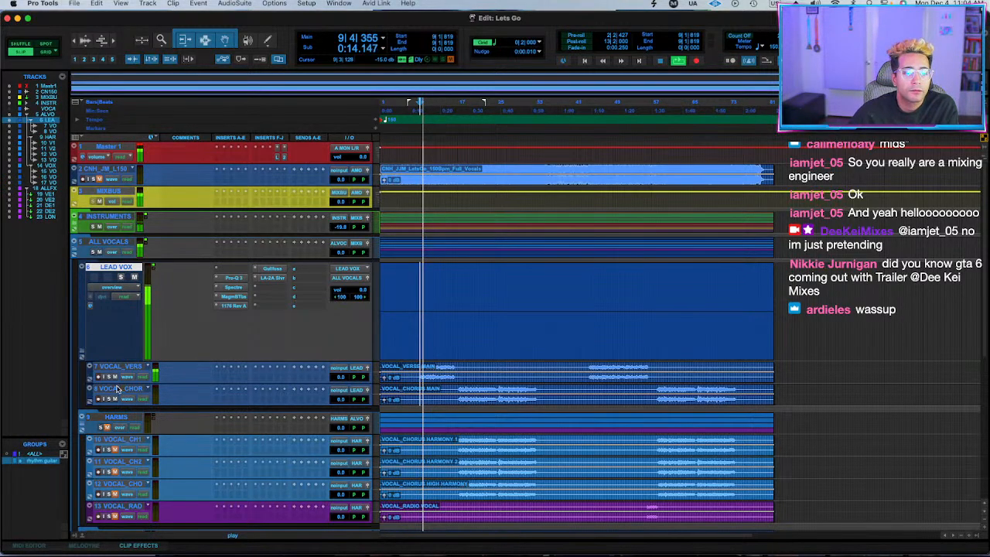
# Shrink the LEAD VOX track height, then unmute the HARMS folder and give it LEAD VOX's Pro-Q 3, Spectre, Magma BB Tubes and Gullfoss inserts.
pyautogui.moveTo(159, 360); pyautogui.dragTo(171, 289)
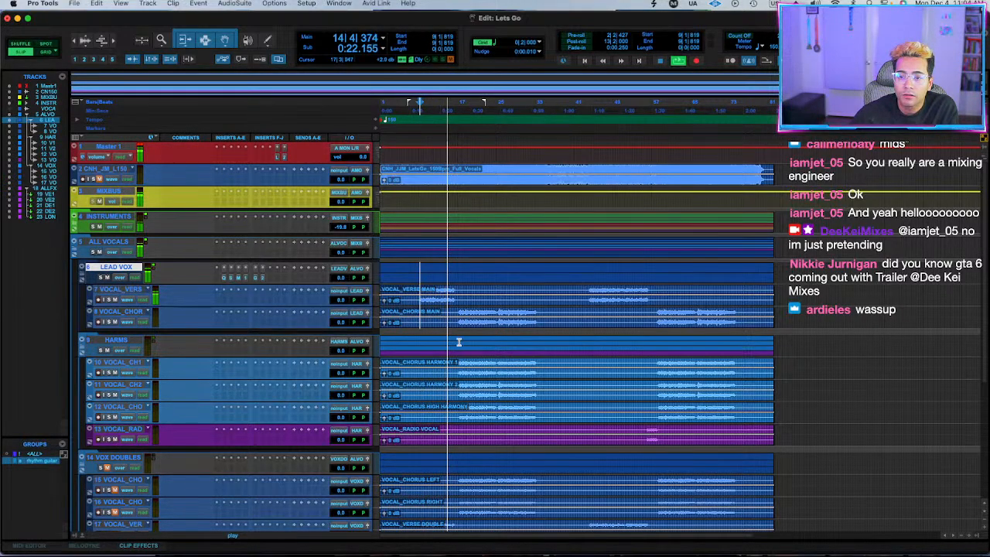
pyautogui.click(116, 340)
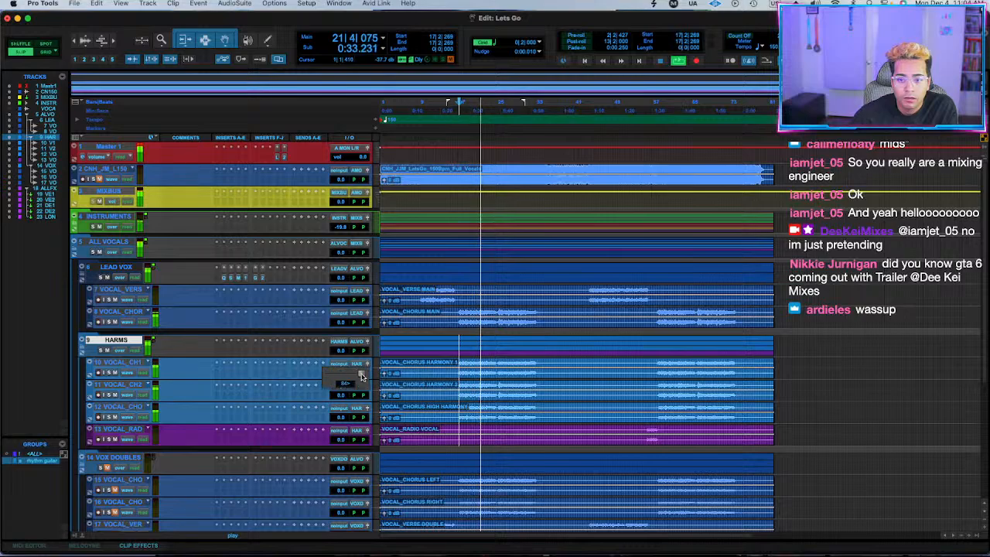
pyautogui.click(225, 420)
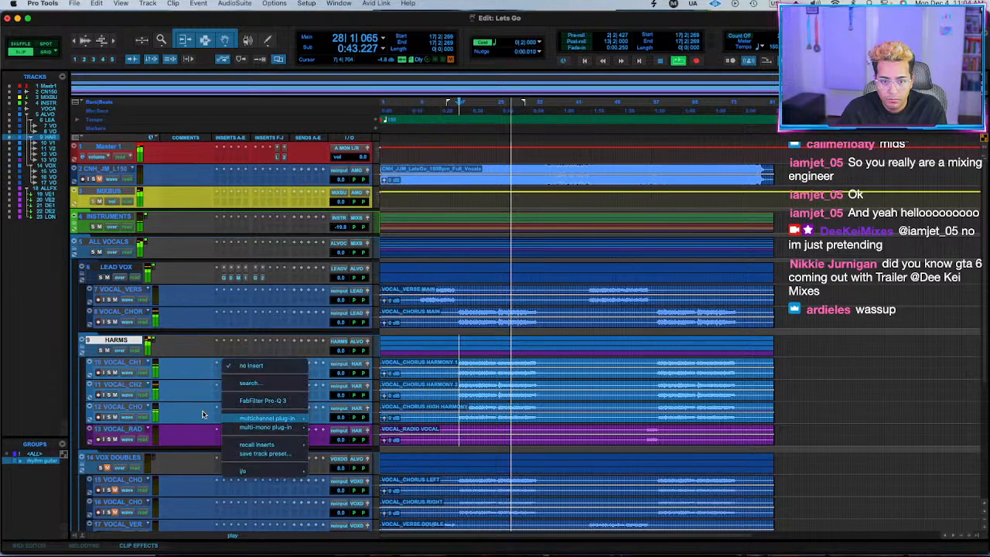
pyautogui.click(204, 413)
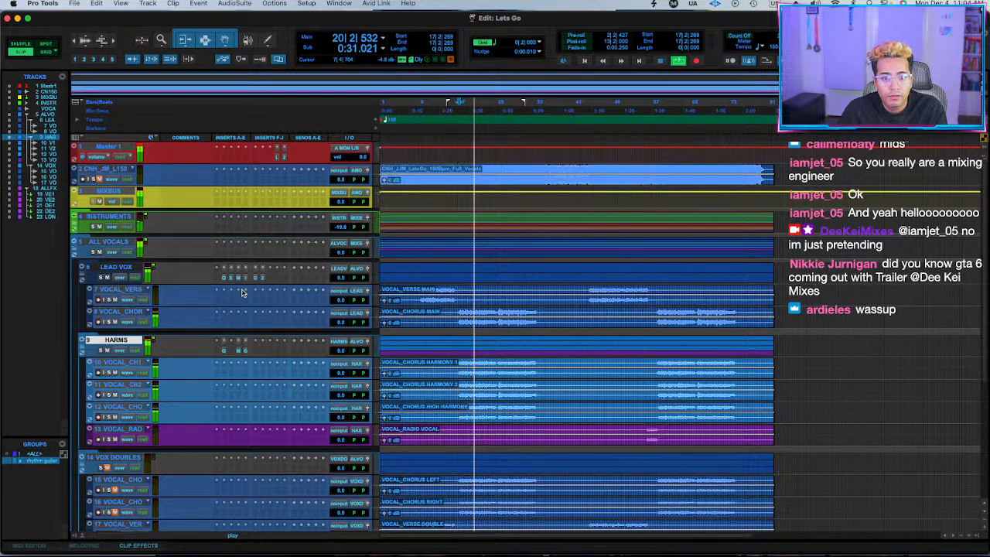
# Check the Spectre and Magma BB Tubes settings on the HARMS folder during playback, then stop and close the plug-in window.
pyautogui.click(231, 349)
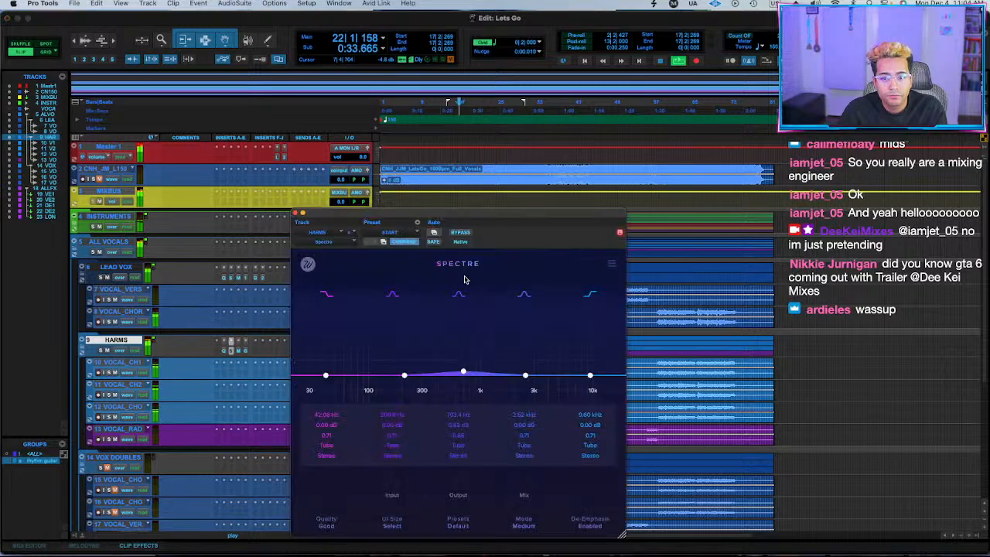
pyautogui.click(238, 352)
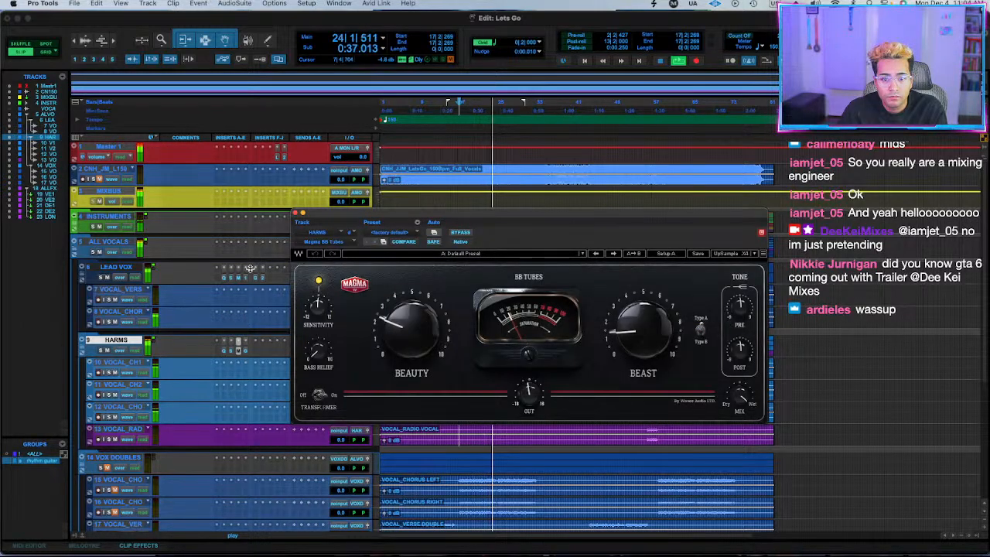
pyautogui.press('space')
pyautogui.click(293, 213)
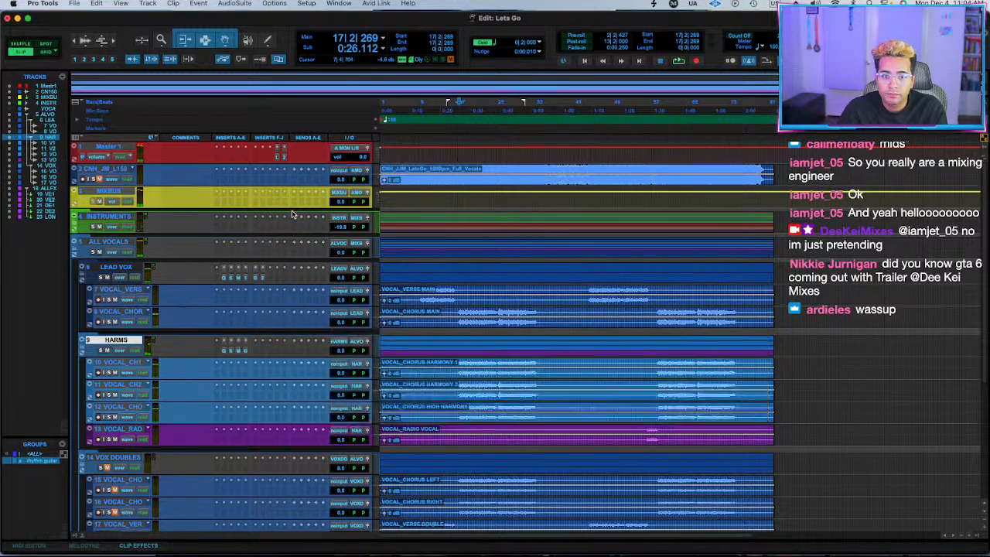
# Insert Auto-Key 2 on the INSTRUMENTS folder and play the song so it detects the key.
pyautogui.click(224, 227)
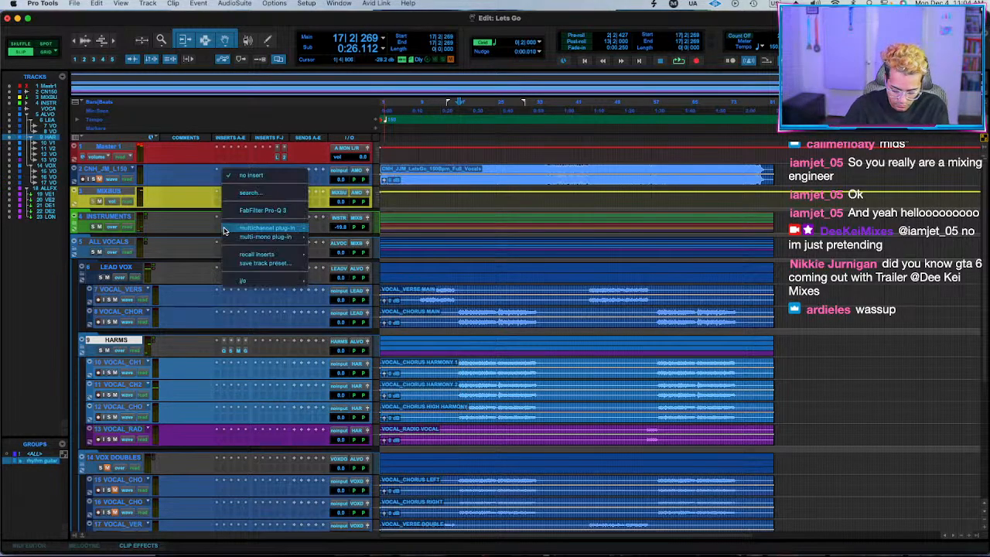
pyautogui.write('auto')
pyautogui.press('Return')
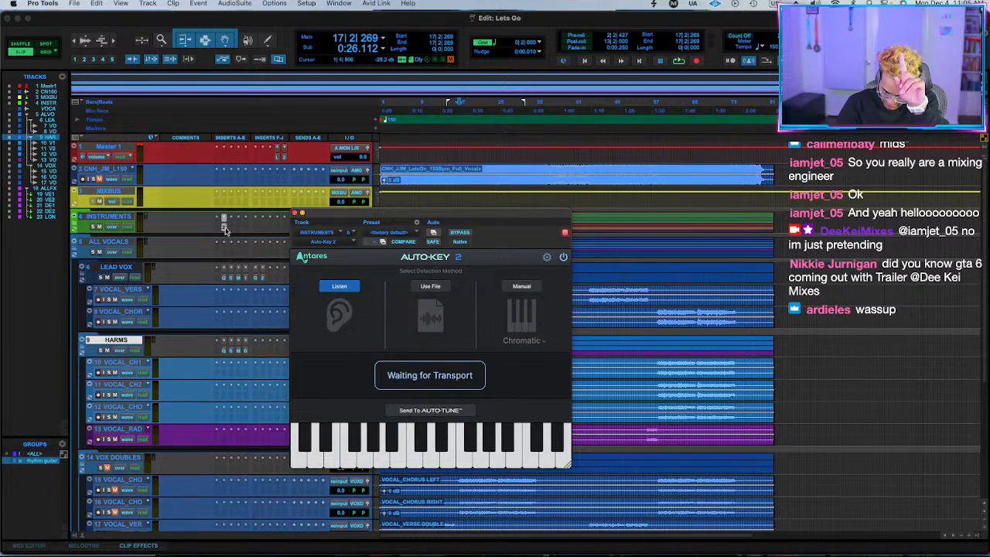
pyautogui.press('space')
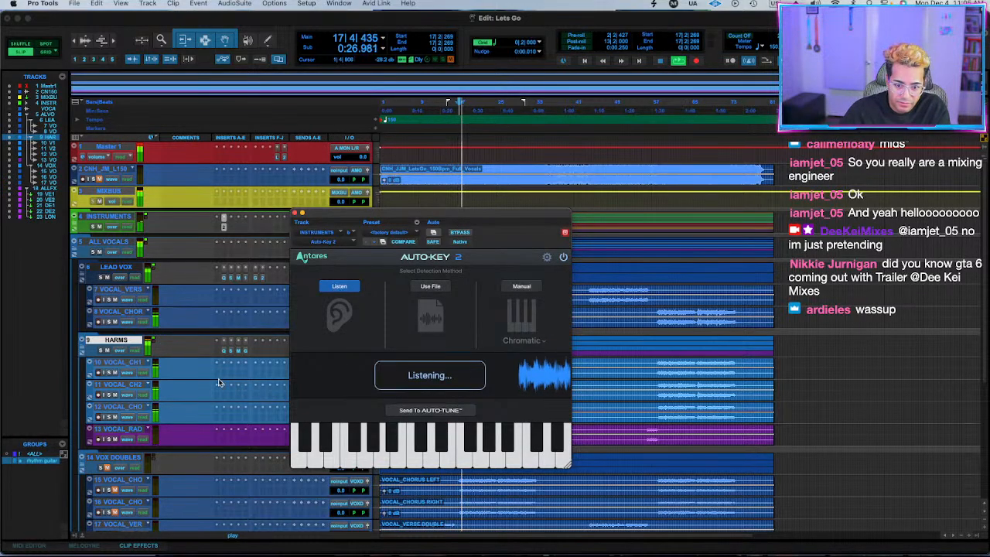
# Insert stereo Auto-Tune Artist on the soloed first chorus harmony track, keeping the Auto-Key 2 window open beside it.
pyautogui.click(217, 375)
pyautogui.write('auto')
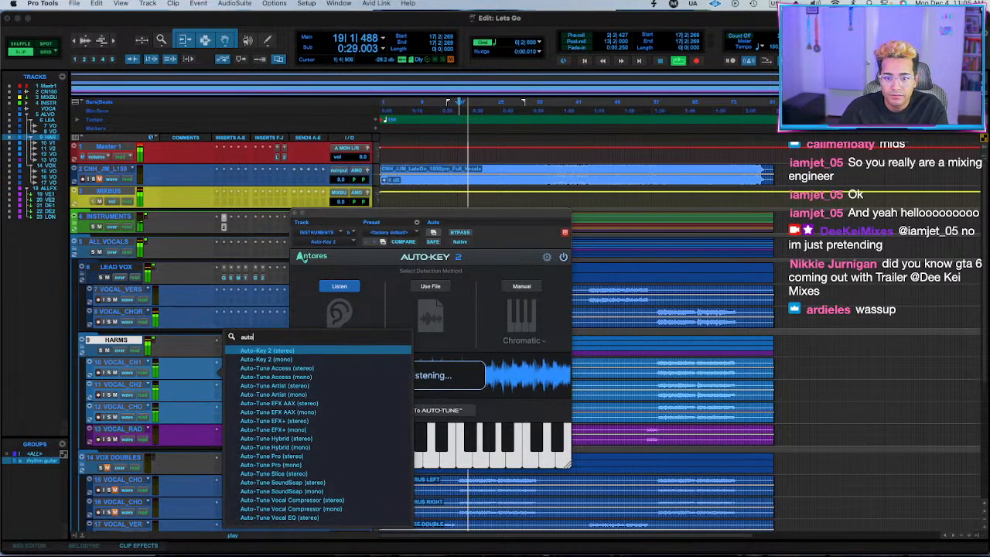
pyautogui.click(565, 233)
pyautogui.click(565, 232)
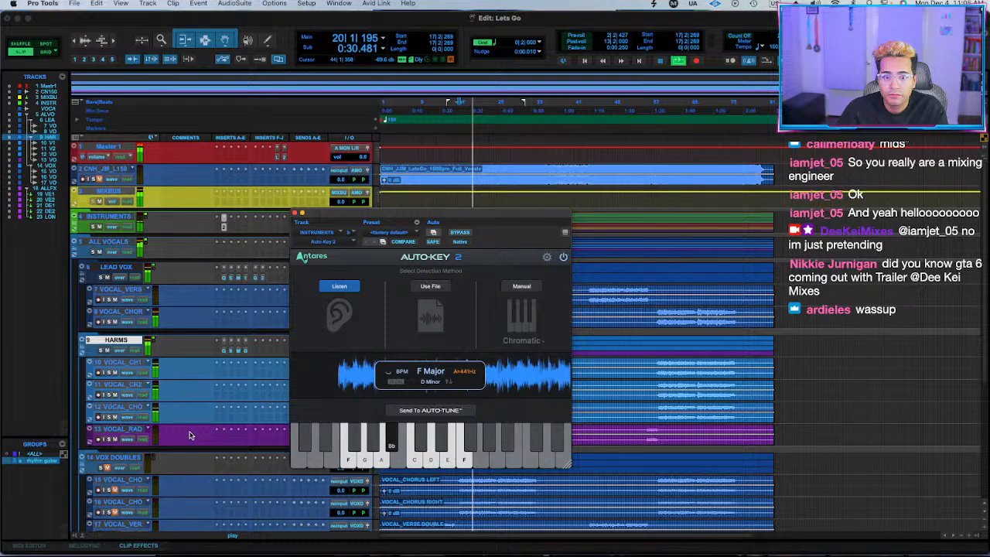
pyautogui.click(217, 376)
pyautogui.write('auto')
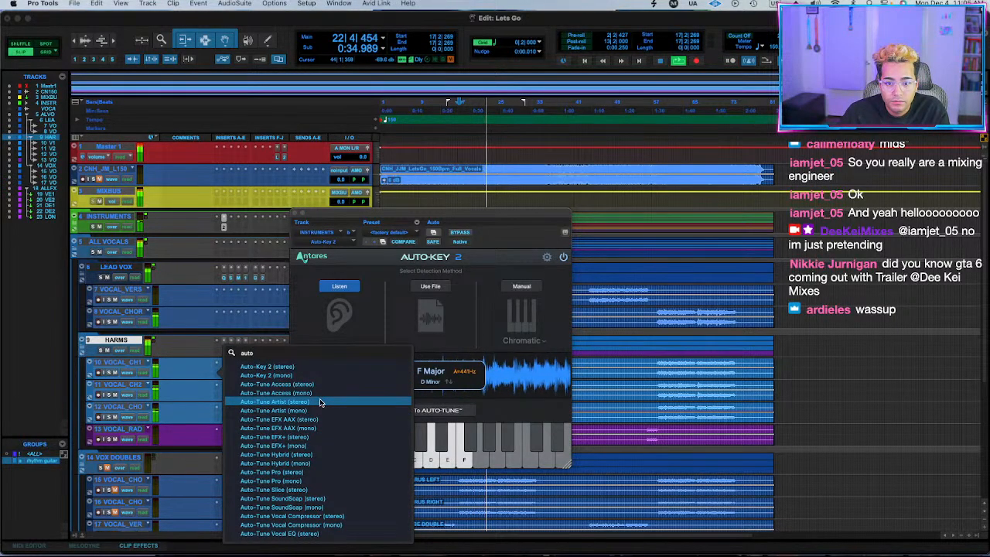
pyautogui.click(320, 402)
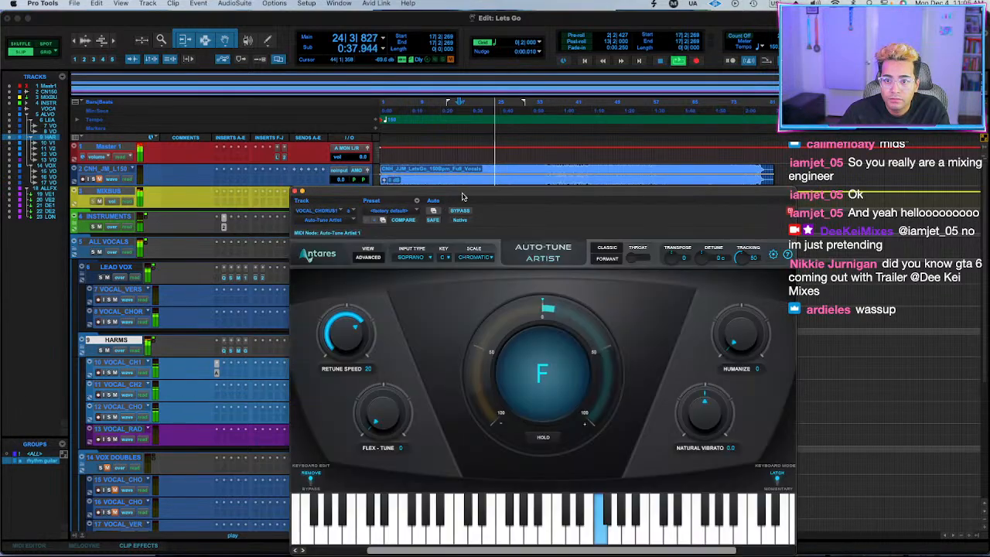
pyautogui.moveTo(461, 192); pyautogui.dragTo(634, 190)
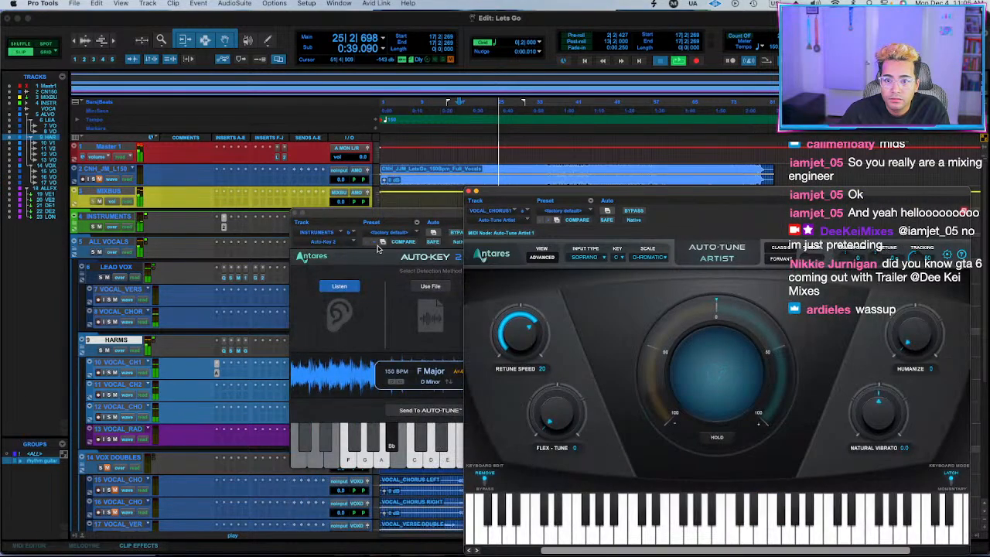
pyautogui.moveTo(377, 247); pyautogui.dragTo(348, 147)
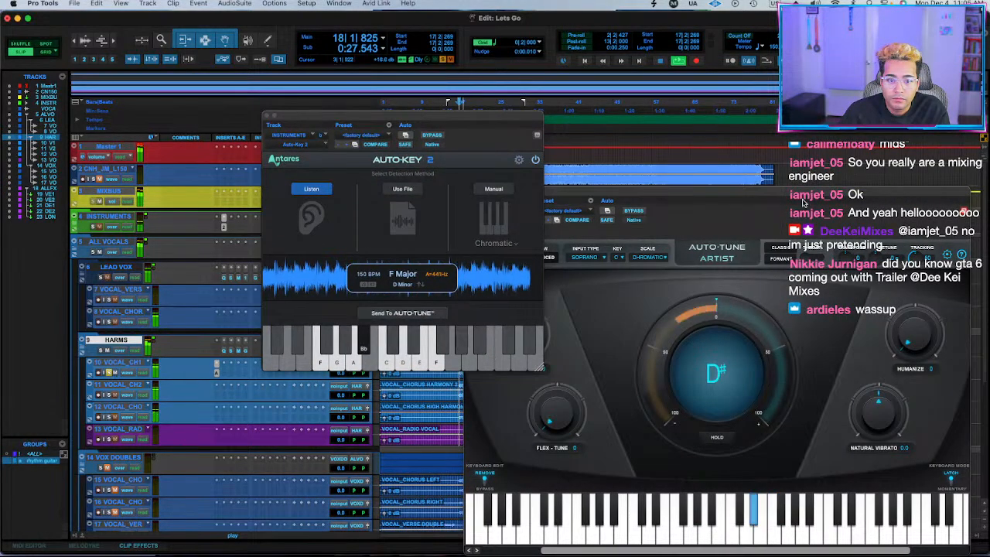
# Set Auto-Tune Artist to Low Male input with Retune Speed 0, using the F Major key sent from Auto-Key 2.
pyautogui.click(584, 256)
pyautogui.click(585, 257)
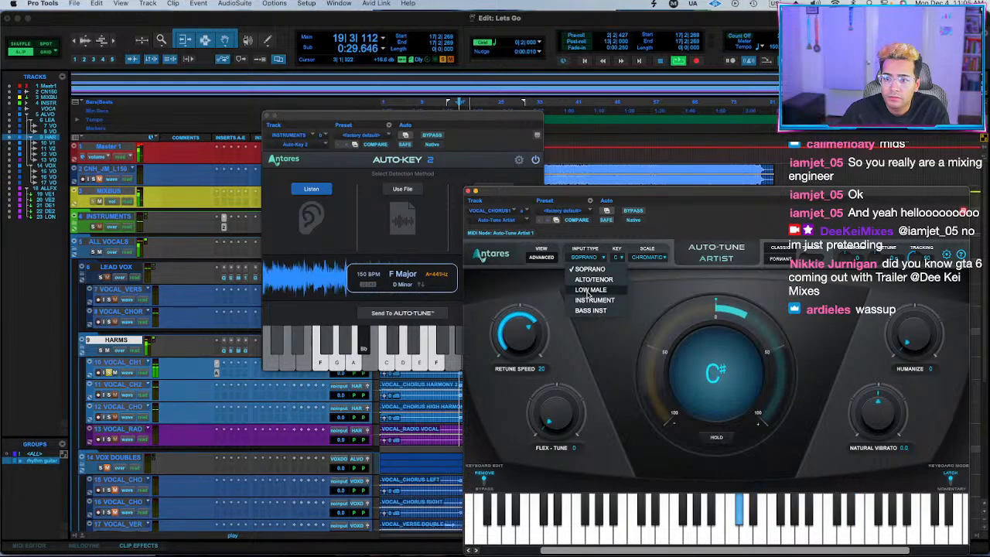
pyautogui.click(589, 292)
pyautogui.click(404, 314)
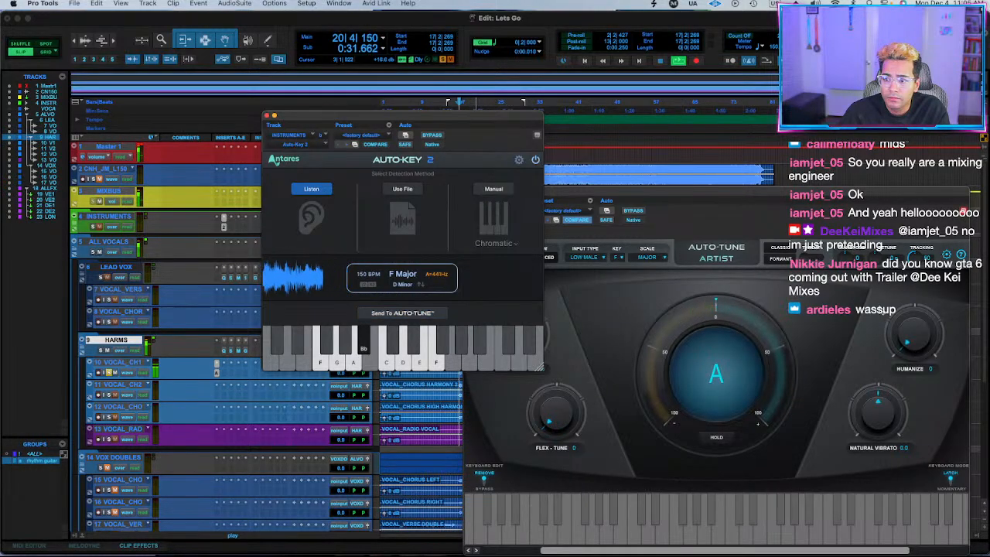
pyautogui.click(575, 223)
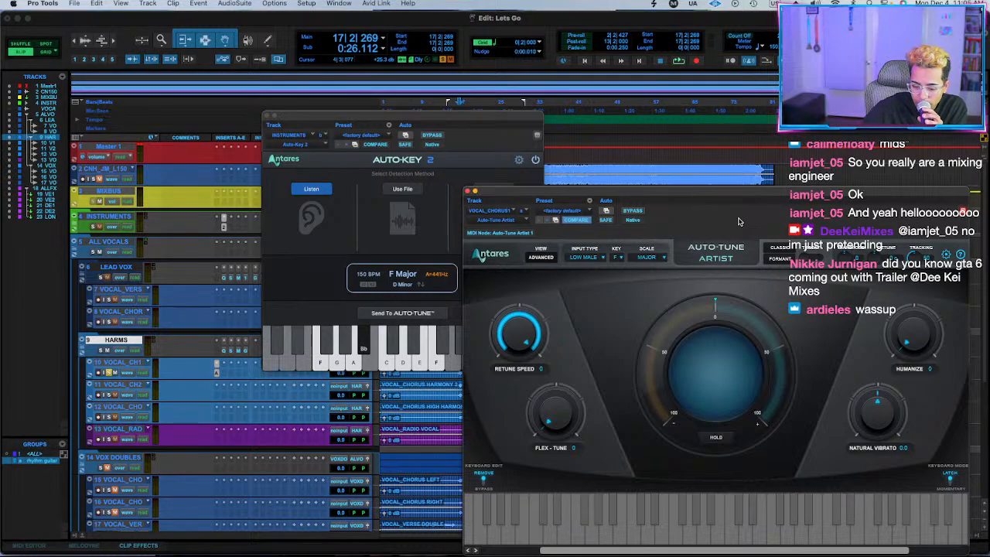
# Try Auto-Key 2's Manual, Use File and Listen detection methods, playing from the song's start to recheck the key.
pyautogui.click(493, 186)
pyautogui.click(495, 190)
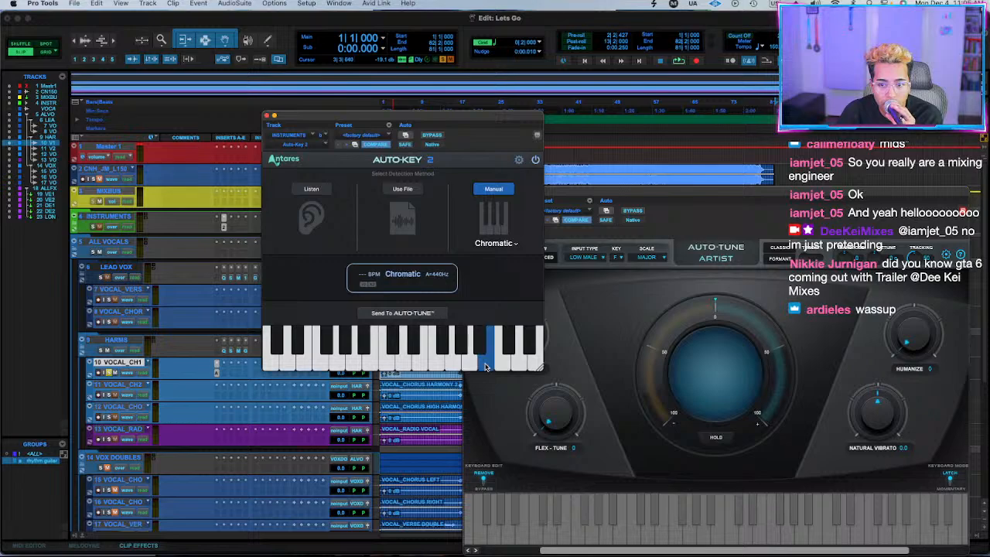
pyautogui.click(404, 208)
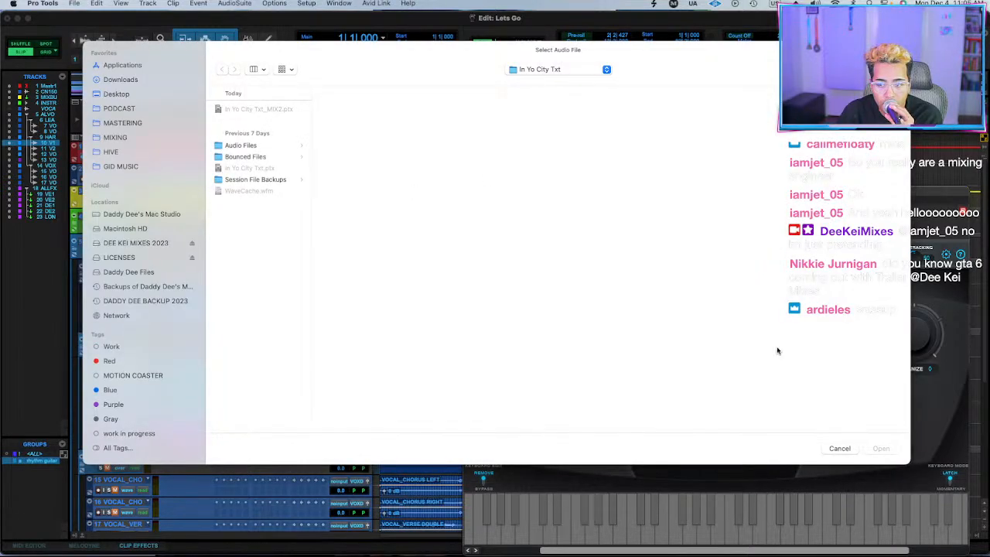
pyautogui.click(840, 448)
pyautogui.click(323, 193)
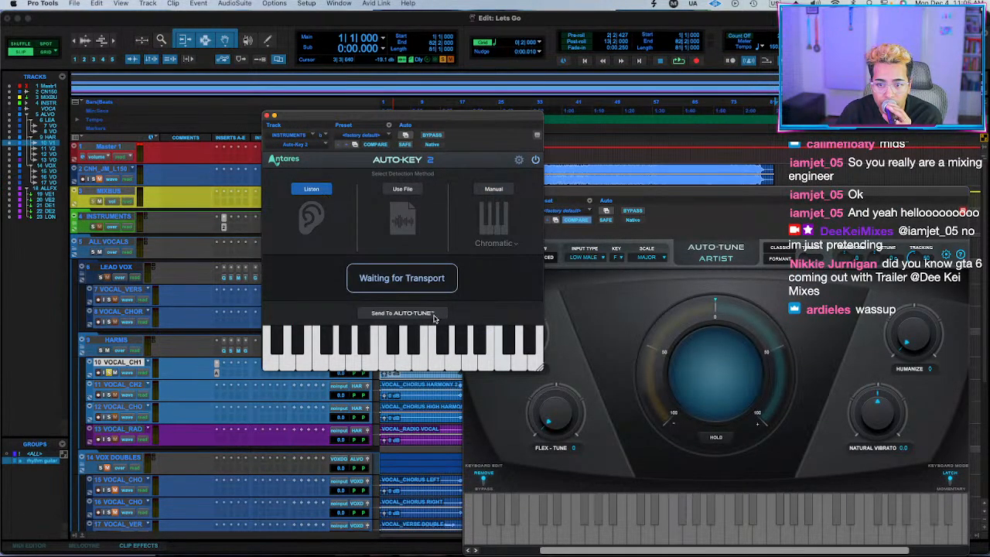
pyautogui.press('space')
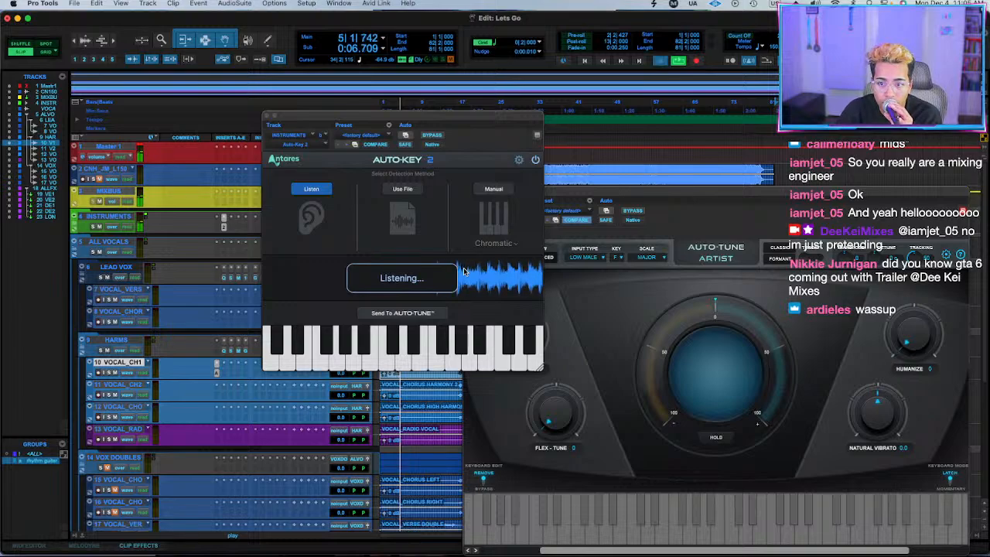
pyautogui.press('space')
pyautogui.click(498, 189)
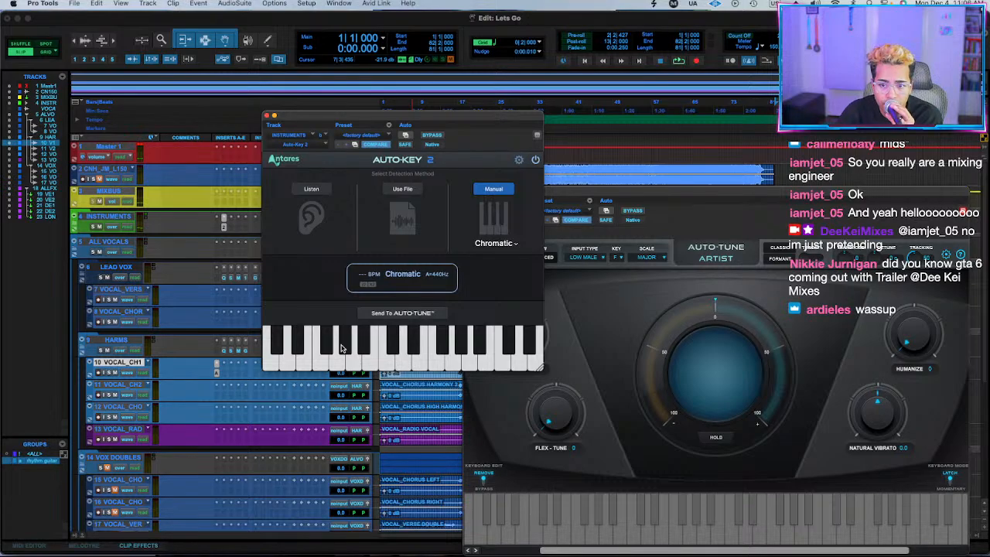
# Change the scale in Auto-Tune Artist to Minor and start playback.
pyautogui.click(649, 299)
pyautogui.click(645, 259)
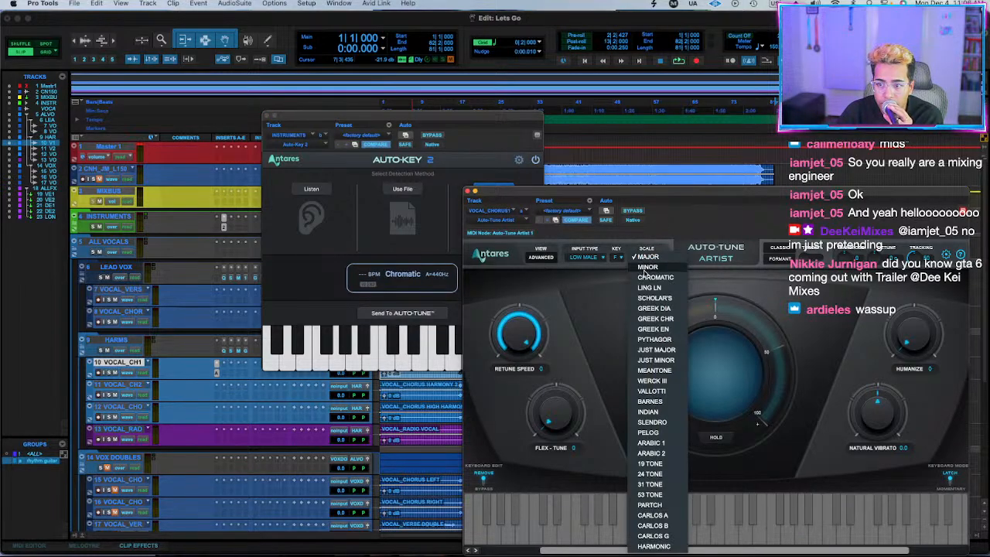
pyautogui.click(645, 259)
pyautogui.press('space')
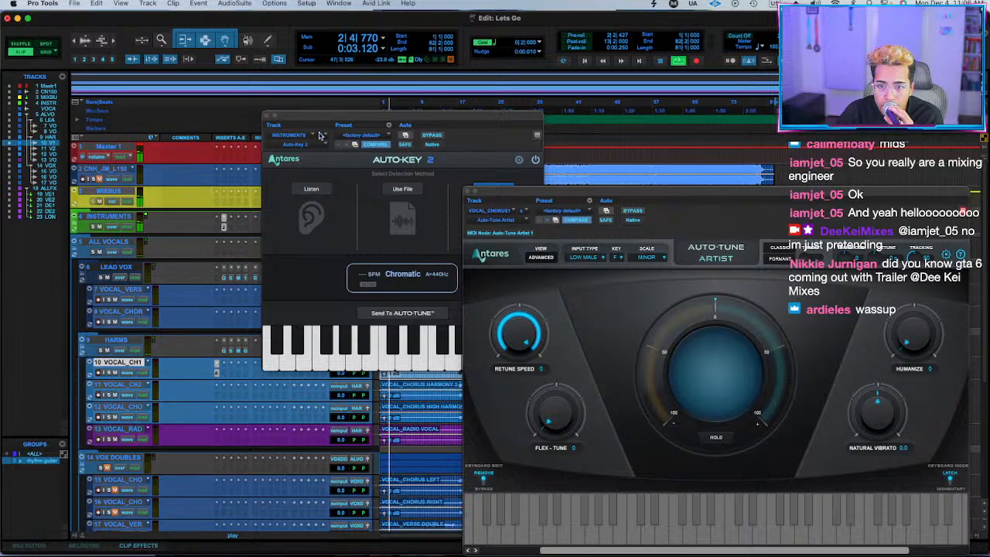
# Audition the harmony from bar 17 while raising Auto-Tune Artist's Retune Speed and setting Humanize to 50, then close Auto-Key 2 and stop playback.
pyautogui.moveTo(320, 135); pyautogui.dragTo(95, 101)
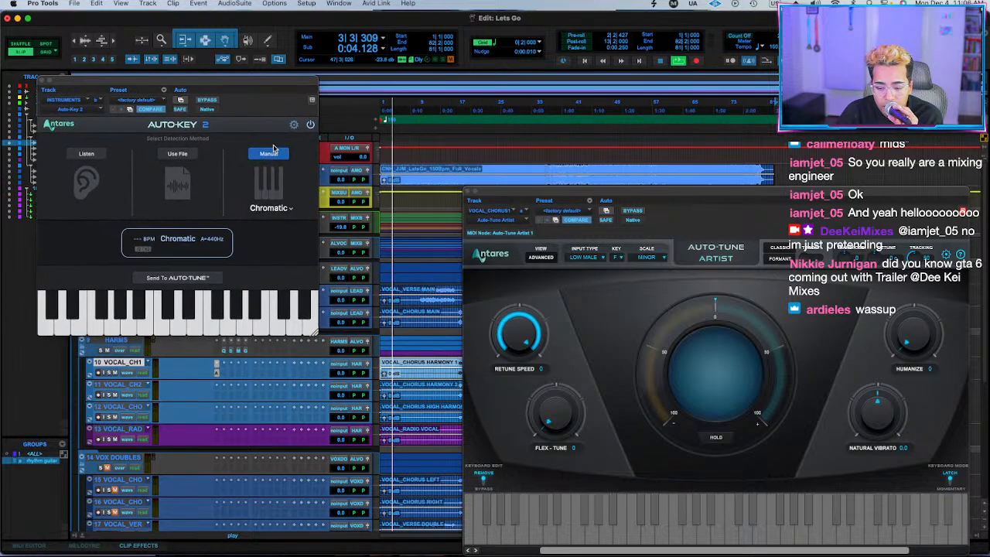
pyautogui.click(458, 362)
pyautogui.press('space')
pyautogui.press('space')
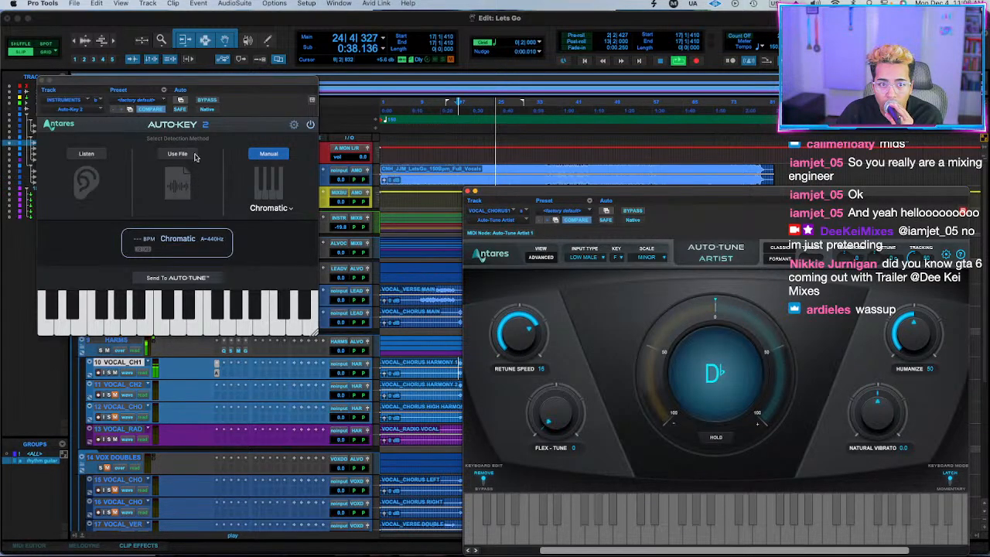
pyautogui.click(41, 80)
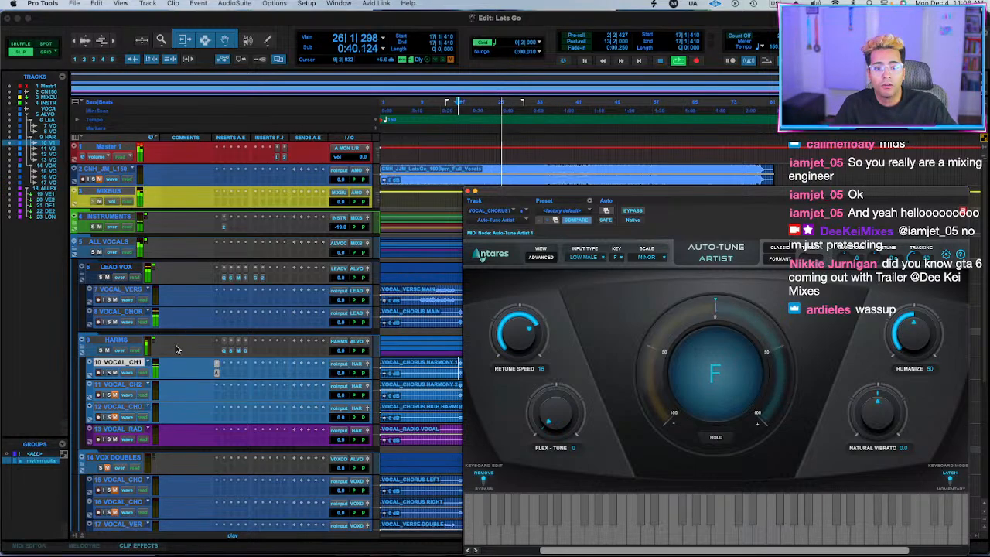
pyautogui.press('space')
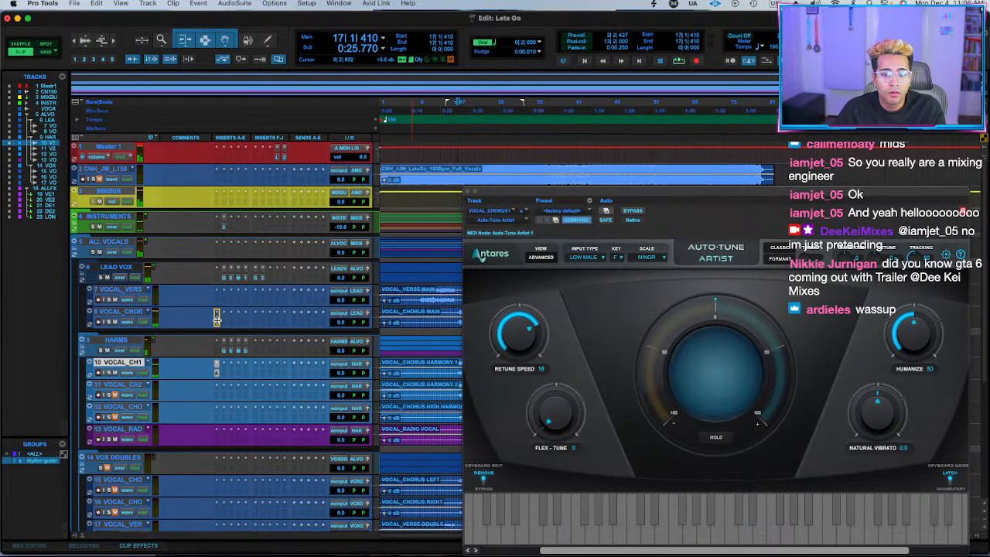
# Copy Auto-Tune Artist to the lead chorus vocal and, during playback, set Retune Speed to 37 and Humanize to 89.
pyautogui.moveTo(216, 318); pyautogui.dragTo(216, 322)
pyautogui.press('space')
pyautogui.click(217, 321)
pyautogui.moveTo(513, 341); pyautogui.dragTo(514, 351)
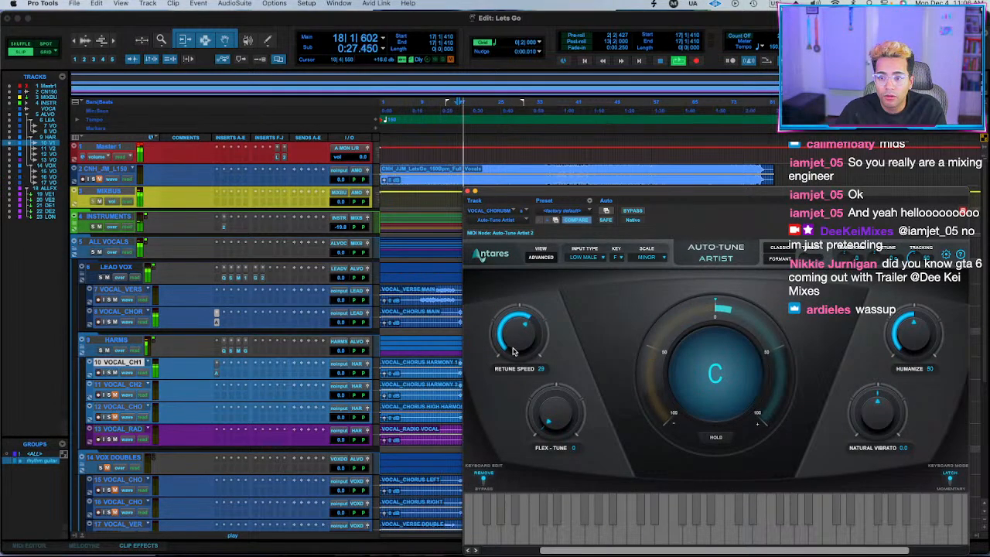
pyautogui.moveTo(934, 335); pyautogui.dragTo(937, 307)
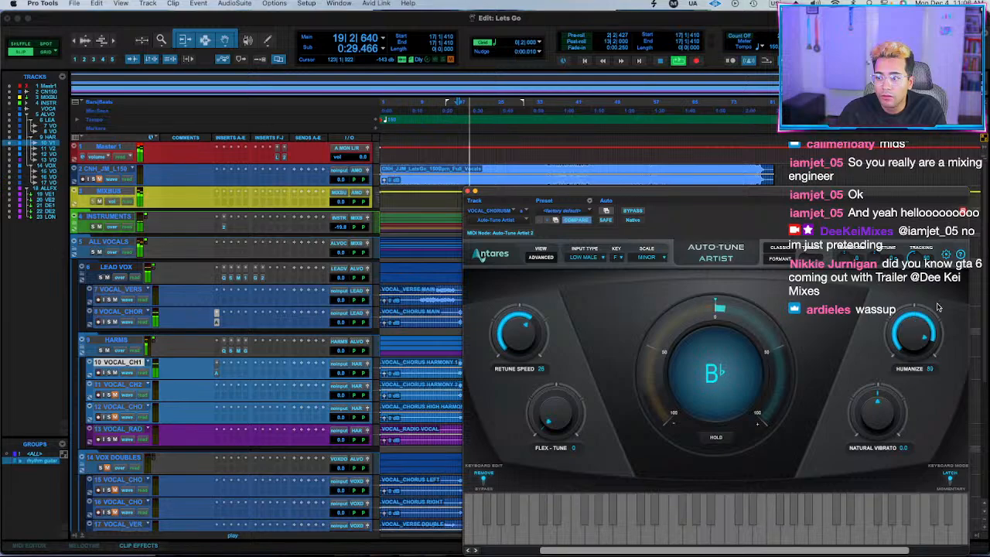
pyautogui.click(217, 321)
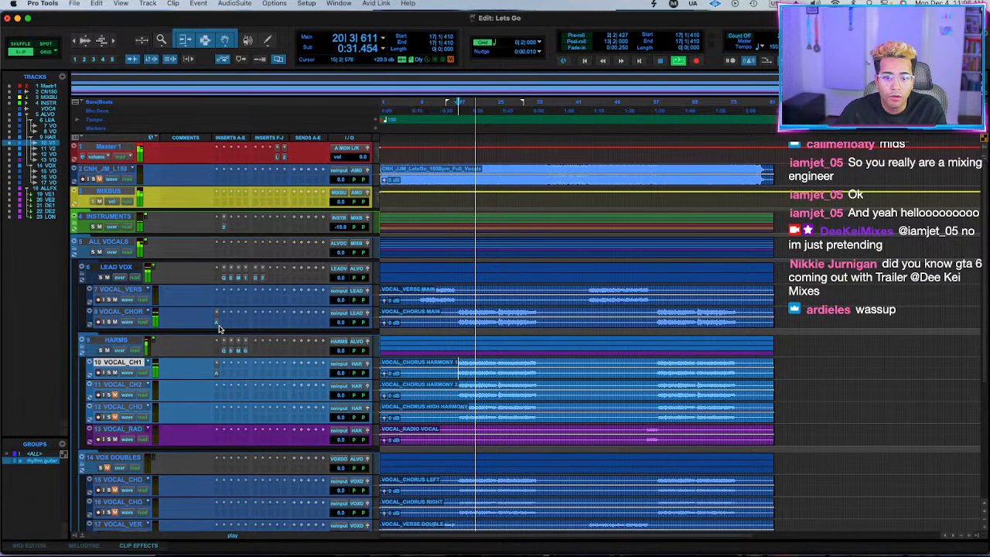
pyautogui.click(217, 321)
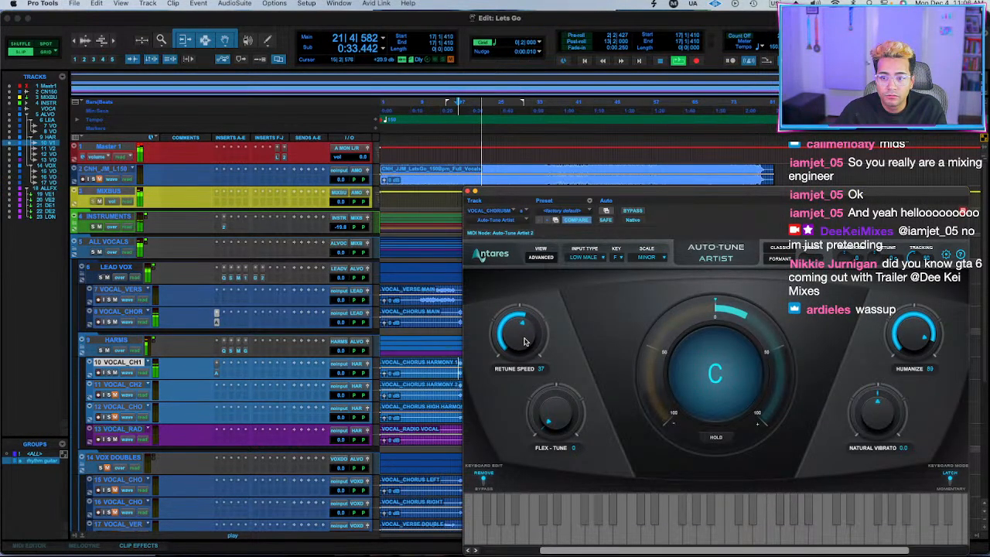
# Copy Auto-Tune Artist to the chorus harmony 2 and high harmony tracks, unmute both and lower the HARMS bus.
pyautogui.click(117, 395)
pyautogui.click(468, 191)
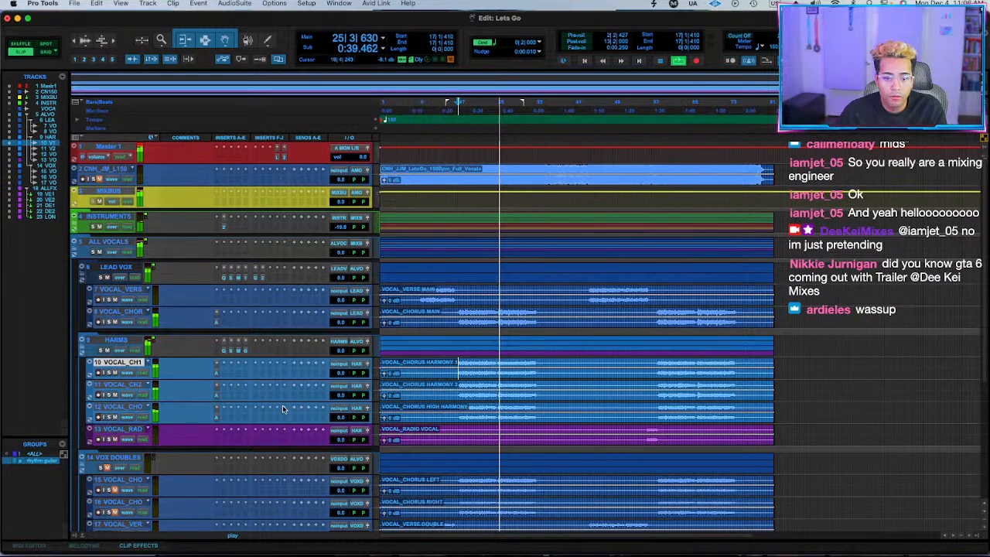
pyautogui.moveTo(335, 350); pyautogui.dragTo(344, 349)
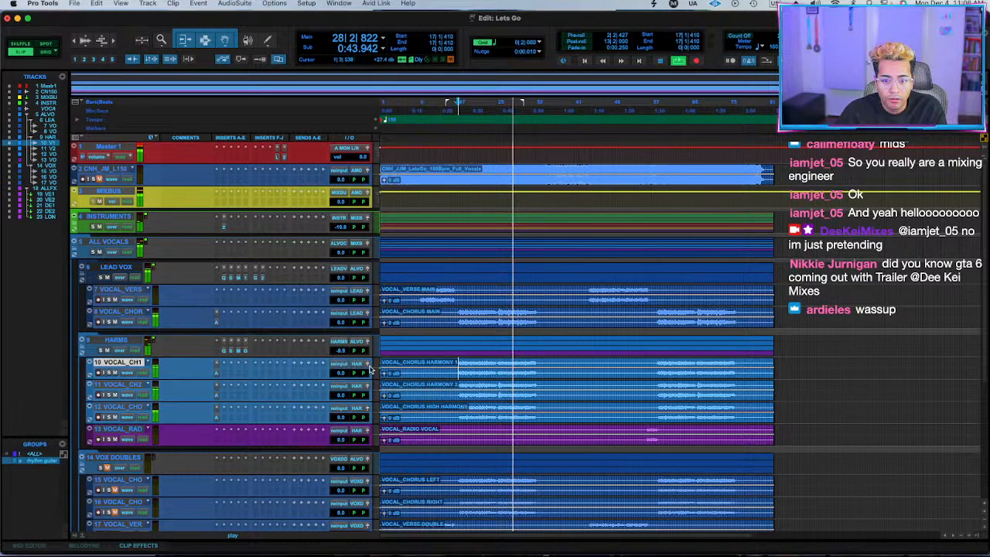
# Create a Mix/Edit group named harms from the three chorus harmony tracks.
pyautogui.keyDown('shift'); pyautogui.click(131, 409); pyautogui.keyUp('shift')
pyautogui.press('super+g')
pyautogui.write('h')
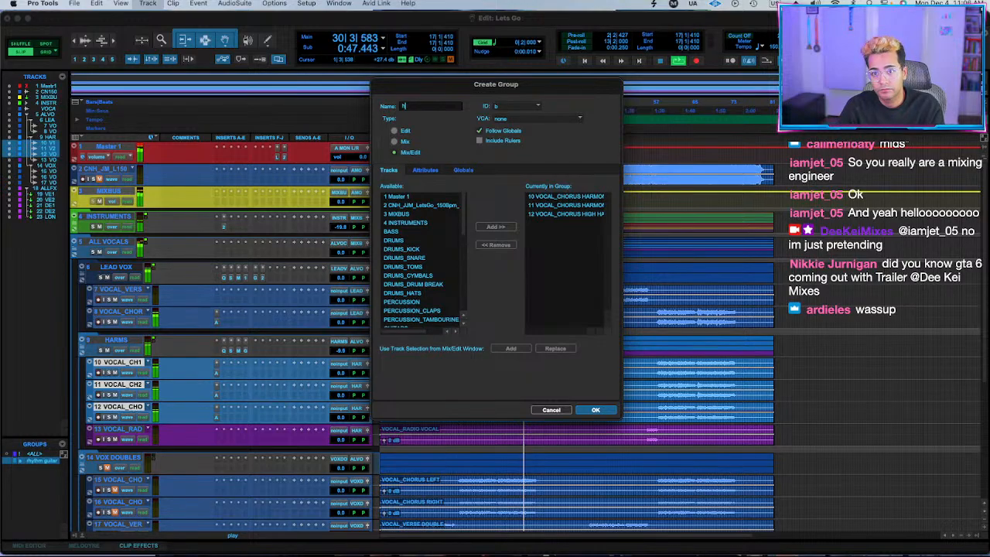
pyautogui.write('arms')
pyautogui.press('Return')
# Return the HARMS bus to 0.0 dB and lower the grouped harmony tracks to about -8.6 dB, replaying from bar 17.
pyautogui.moveTo(343, 373); pyautogui.dragTo(344, 382)
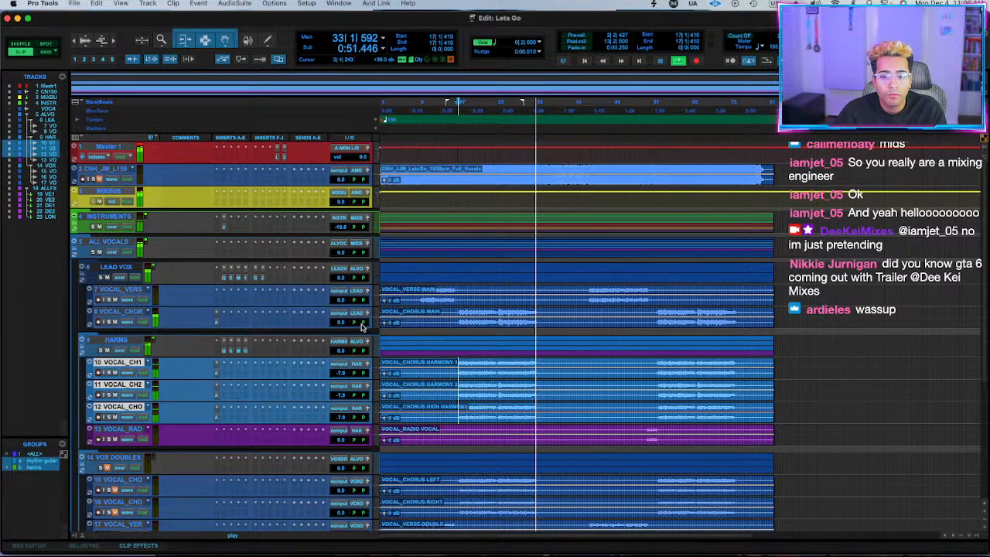
pyautogui.press('space')
pyautogui.press('space')
pyautogui.moveTo(339, 372); pyautogui.dragTo(339, 376)
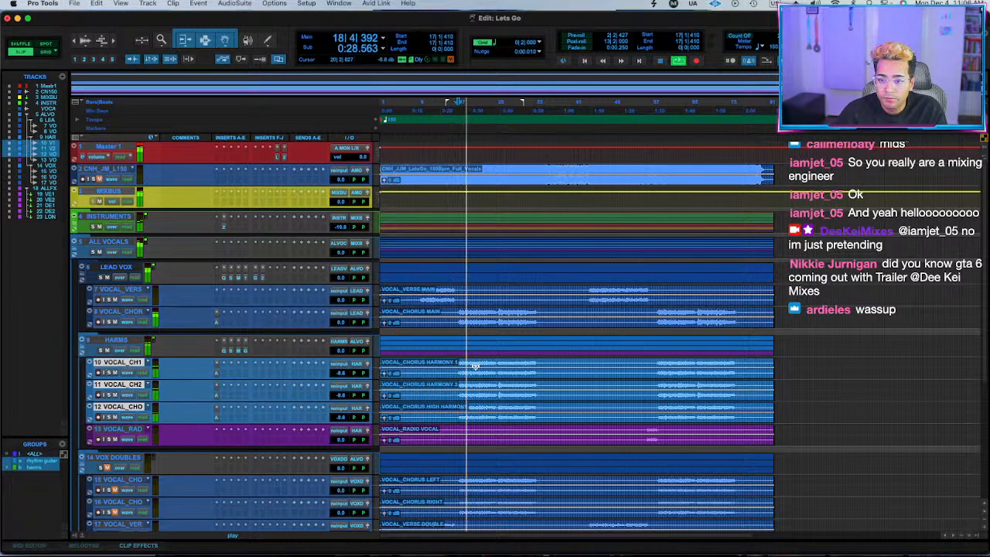
# Insert the stereo UADx Studio D Chorus on the chorus high harmony track and stop playback.
pyautogui.click(233, 419)
pyautogui.moveTo(232, 420)
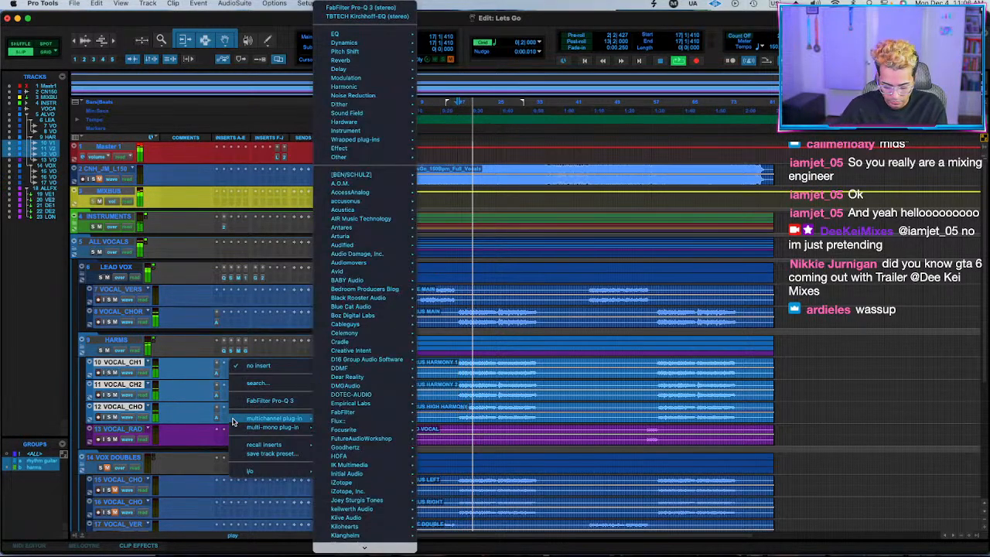
pyautogui.write('chorus')
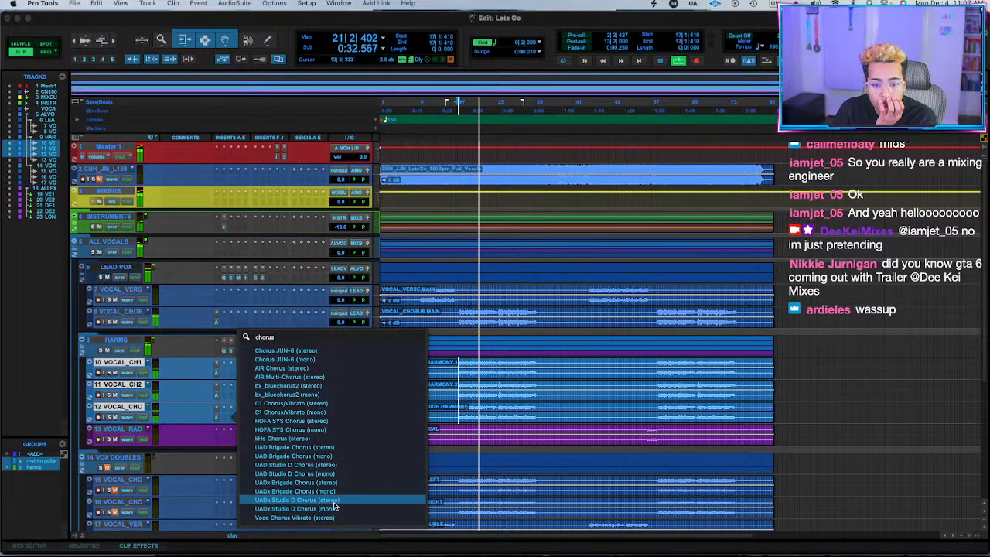
pyautogui.click(334, 500)
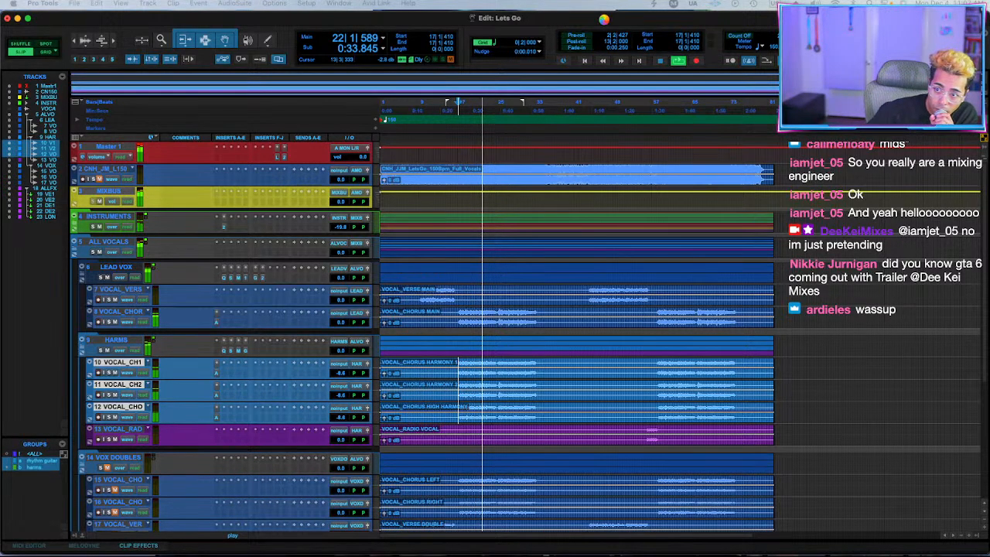
pyautogui.press('space')
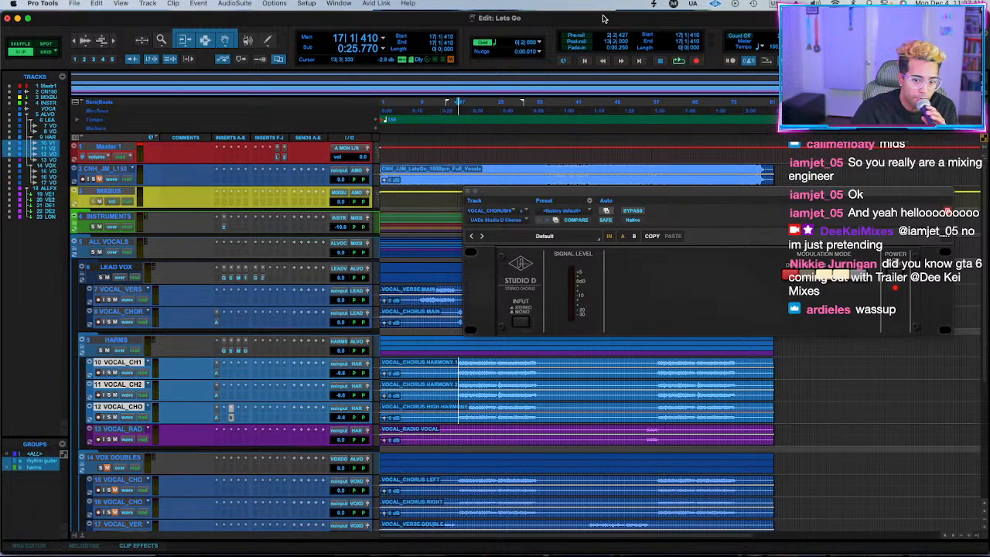
# Check the Auto-Tune Artist settings on the chorus high harmony track, resume playback and close the plug-in.
pyautogui.click(217, 418)
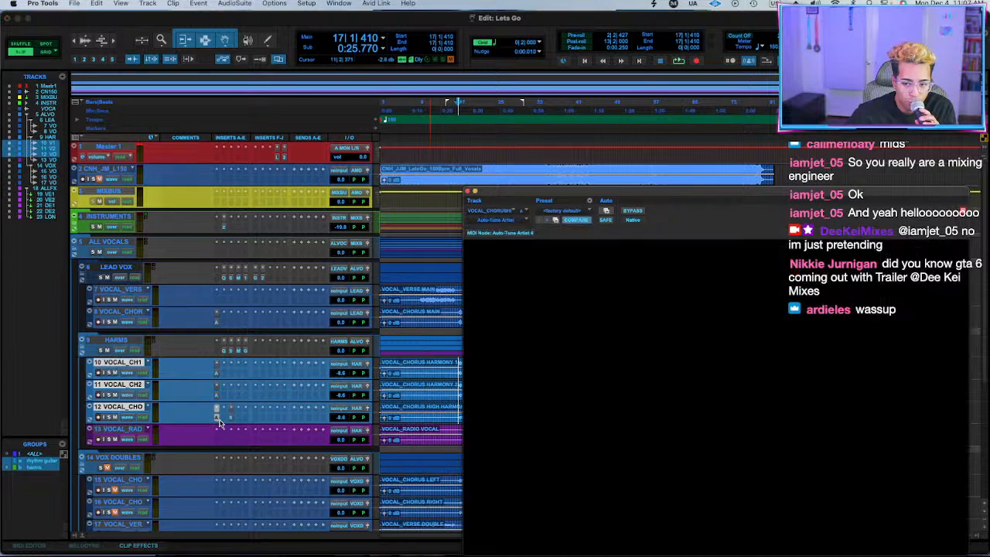
pyautogui.moveTo(704, 199); pyautogui.dragTo(647, 170)
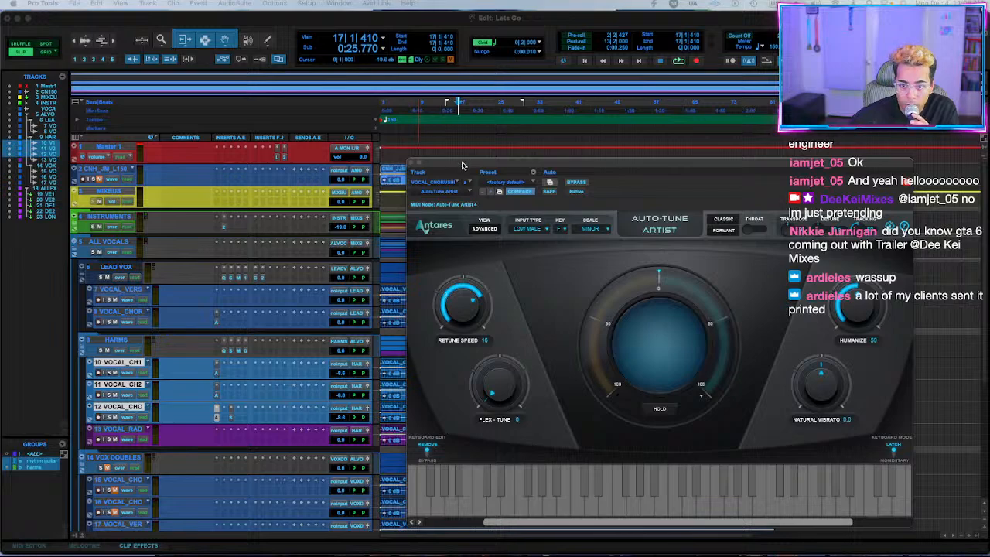
pyautogui.moveTo(462, 165)
pyautogui.mouseDown()
pyautogui.moveTo(642, 144)
pyautogui.moveTo(467, 146)
pyautogui.mouseUp()
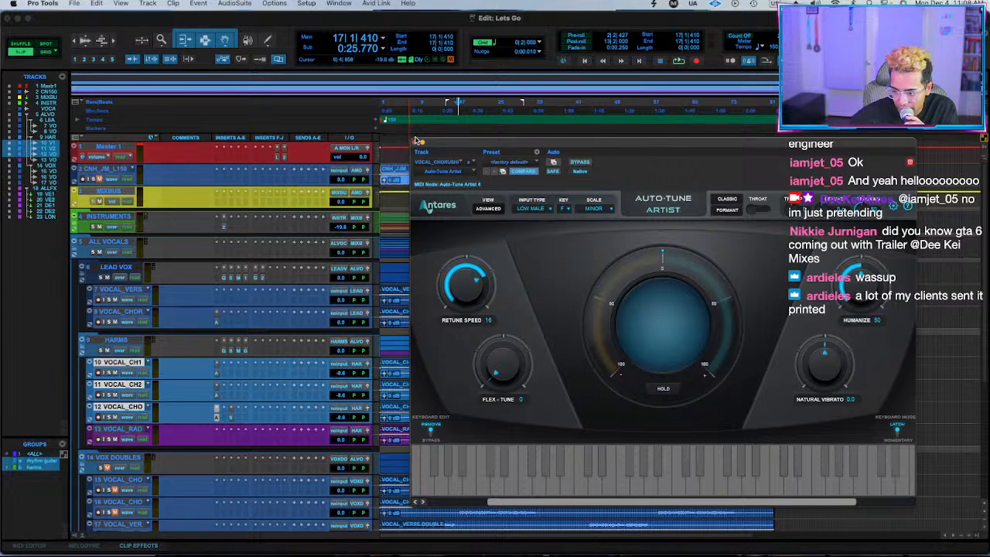
pyautogui.hscroll(2, 420, 140)
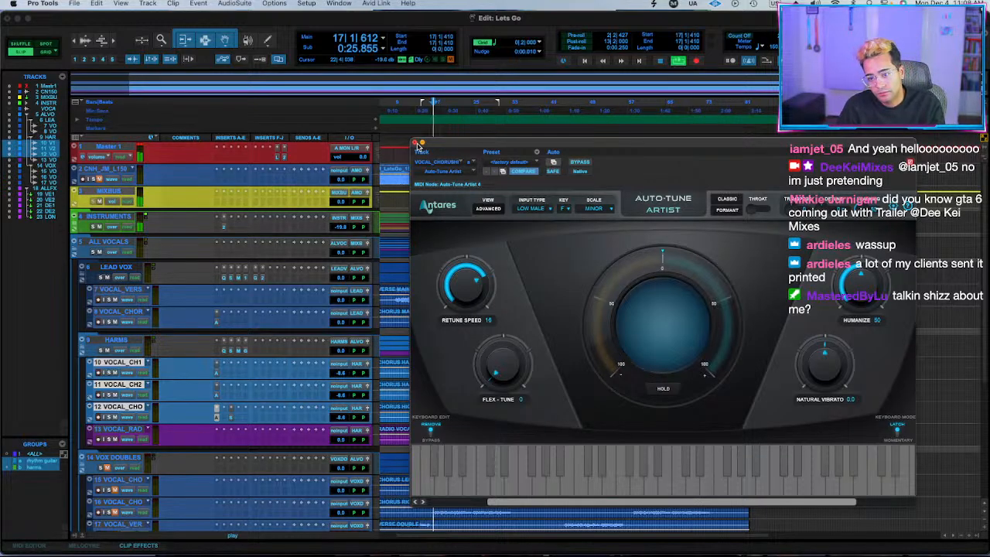
pyautogui.click(416, 144)
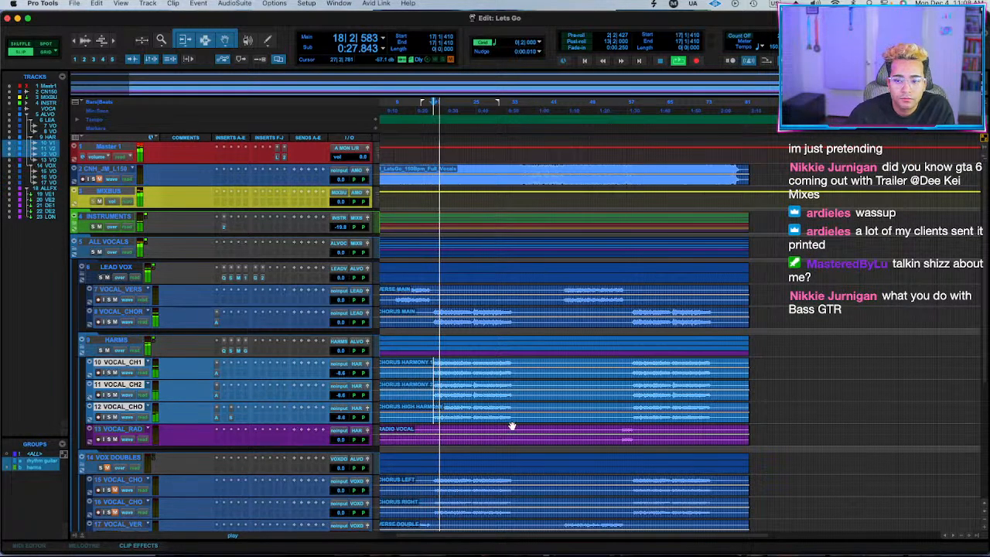
# Audition the radio vocal from bar 55 and set the HARMS bus level to -0.7 dB.
pyautogui.click(621, 431)
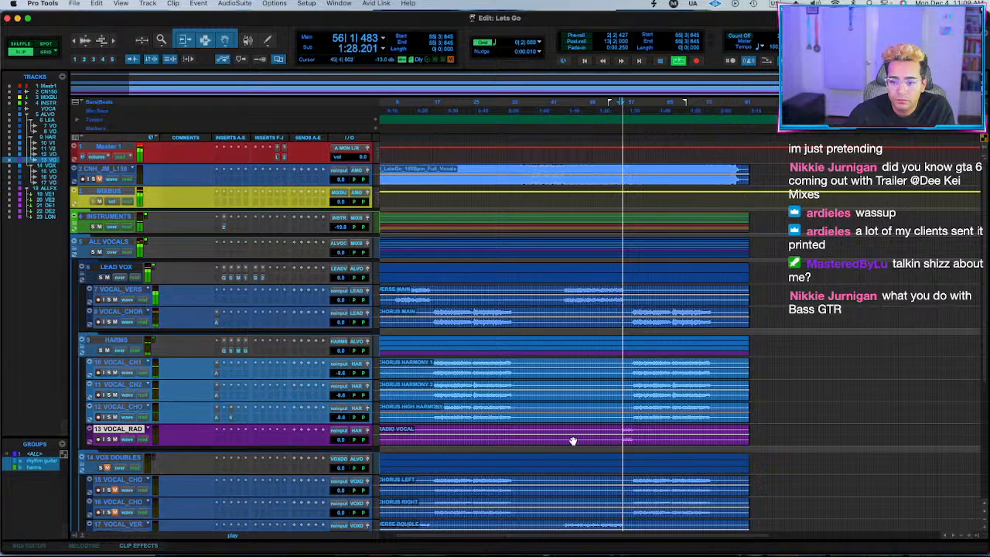
pyautogui.moveTo(573, 440); pyautogui.dragTo(580, 435)
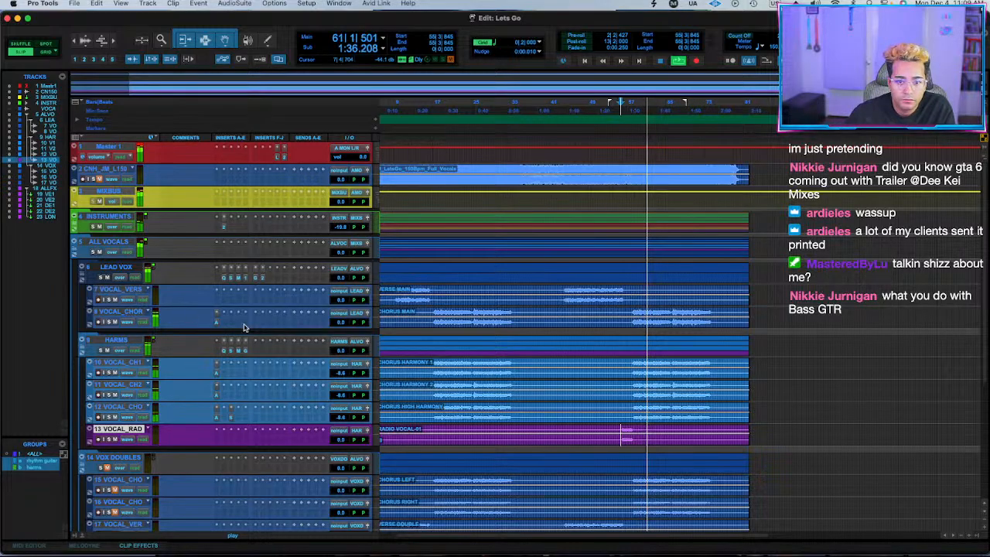
pyautogui.moveTo(342, 352); pyautogui.dragTo(342, 354)
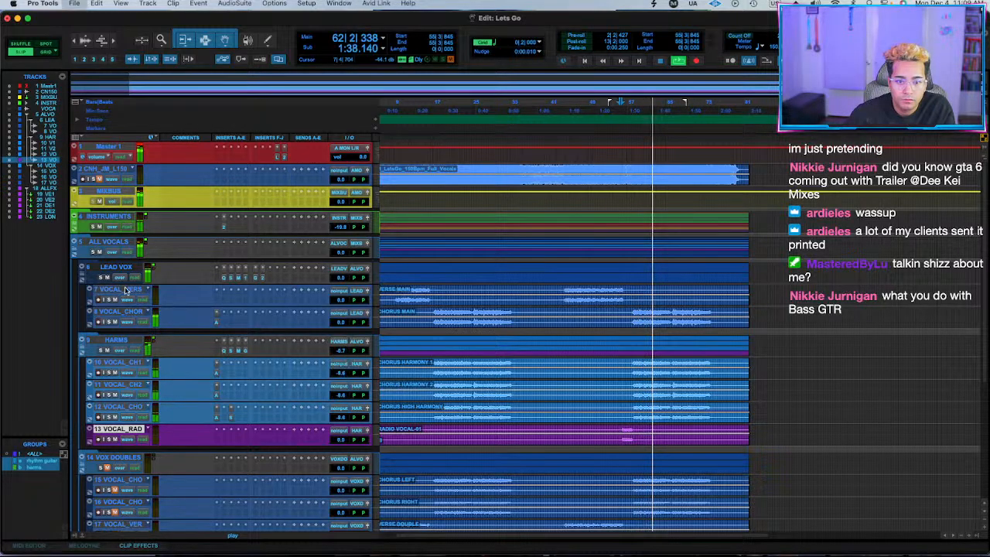
# Collapse the LEAD VOX and HARMS folders, and unmute and solo VOX DOUBLES with its three tracks.
pyautogui.click(82, 270)
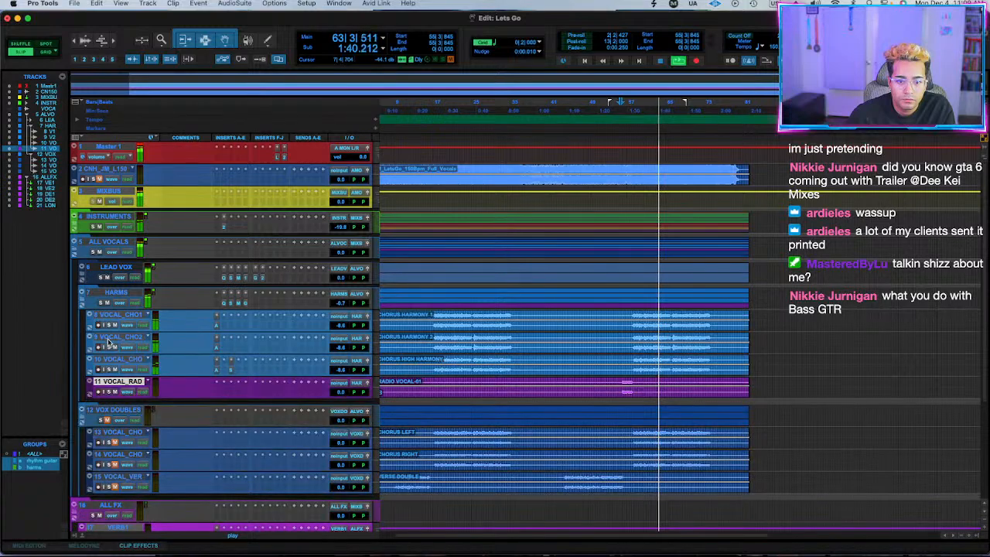
pyautogui.click(82, 299)
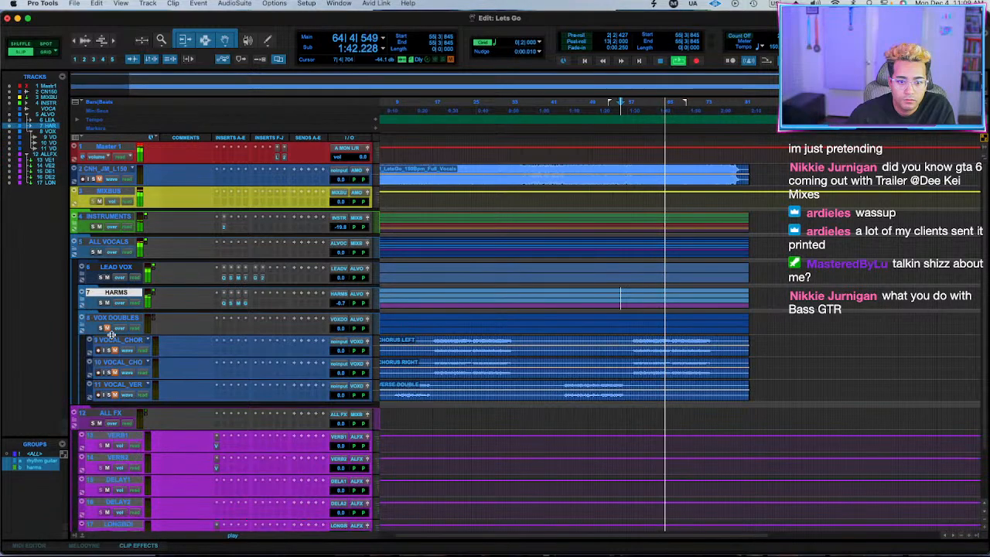
pyautogui.click(114, 319)
pyautogui.keyDown('shift'); pyautogui.click(120, 385); pyautogui.keyUp('shift')
pyautogui.hotkey('shift', 'm')
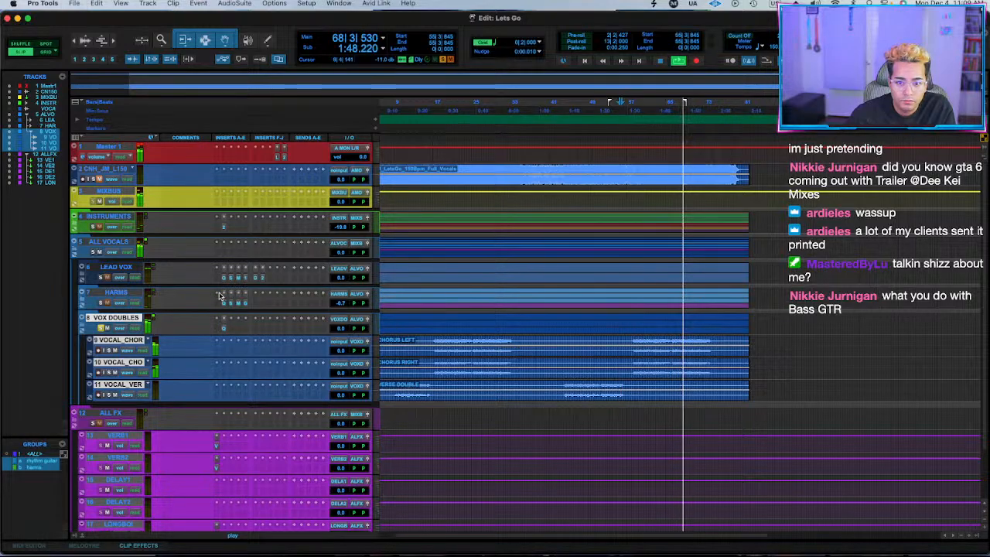
# Insert the stereo RCompressor after the EQ on the VOX DOUBLES bus and replay from bar 55.
pyautogui.click(224, 329)
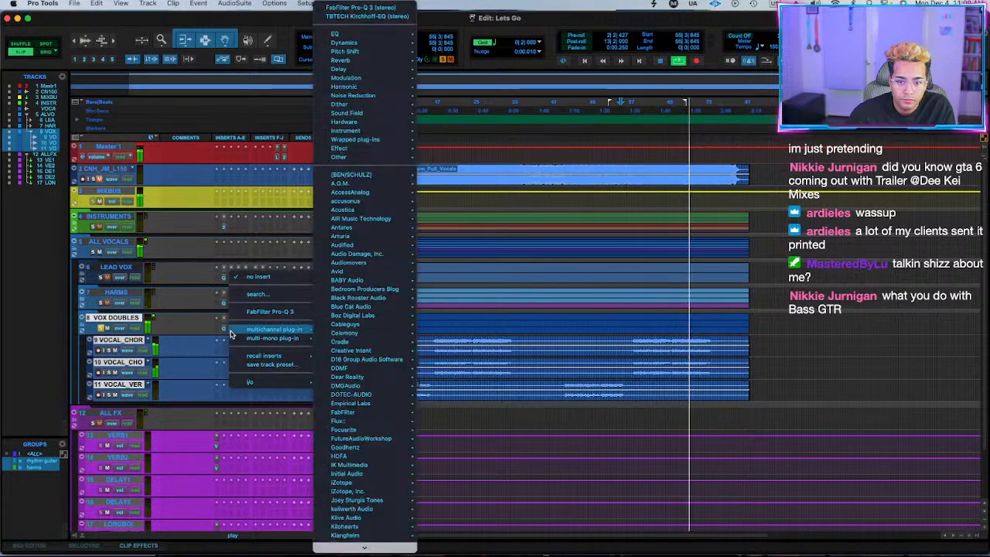
pyautogui.press('Escape')
pyautogui.click(229, 332)
pyautogui.write('rcomp')
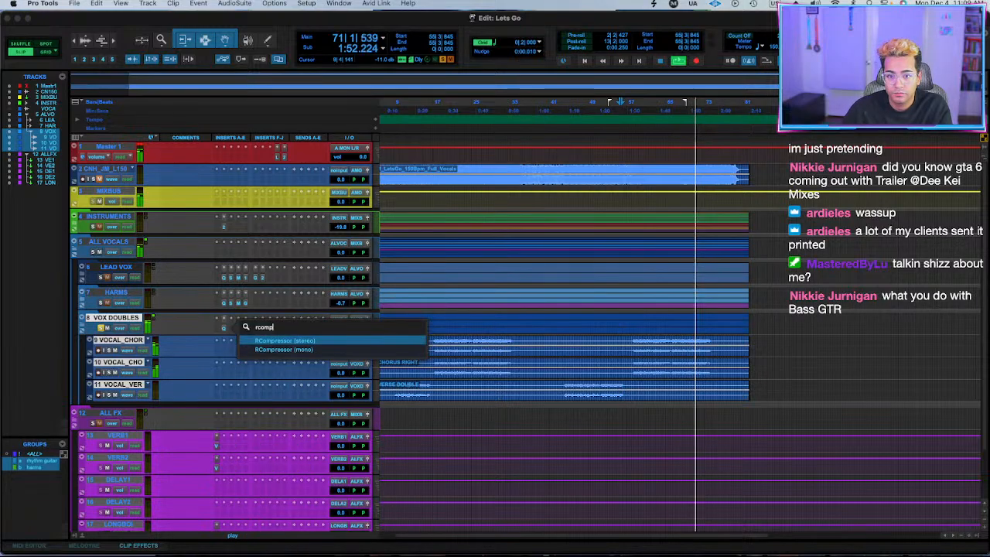
pyautogui.press('Return')
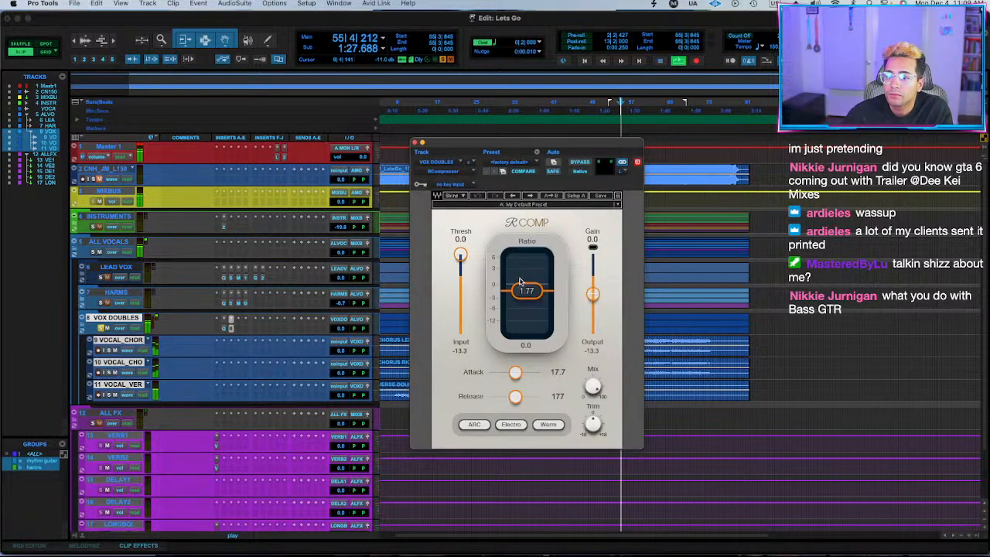
# Set RCompressor's threshold to -20.9, ratio to 7.18 and release to 85, raise its output gain, and unsolo VOX DOUBLES.
pyautogui.moveTo(461, 255); pyautogui.dragTo(460, 282)
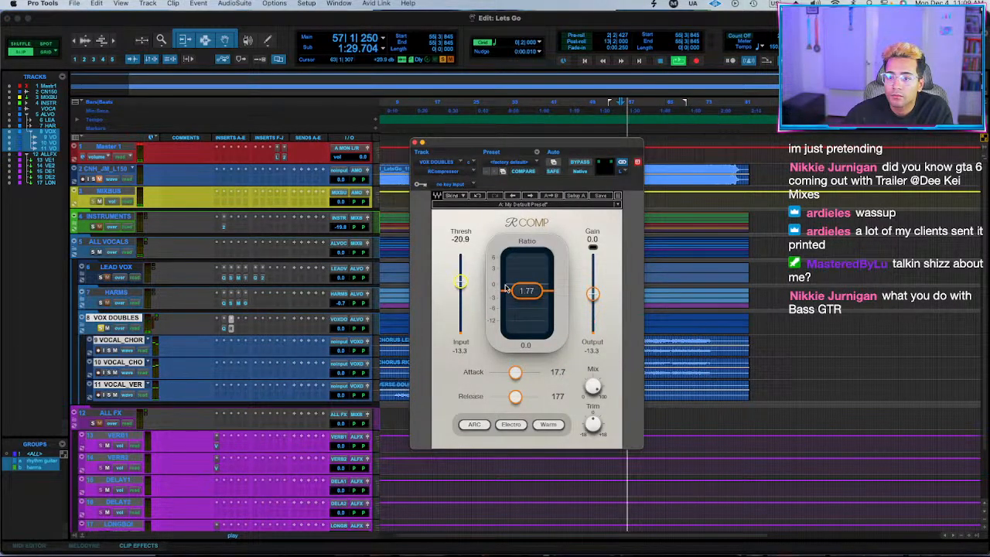
pyautogui.moveTo(526, 291); pyautogui.dragTo(528, 308)
pyautogui.moveTo(516, 397); pyautogui.dragTo(509, 396)
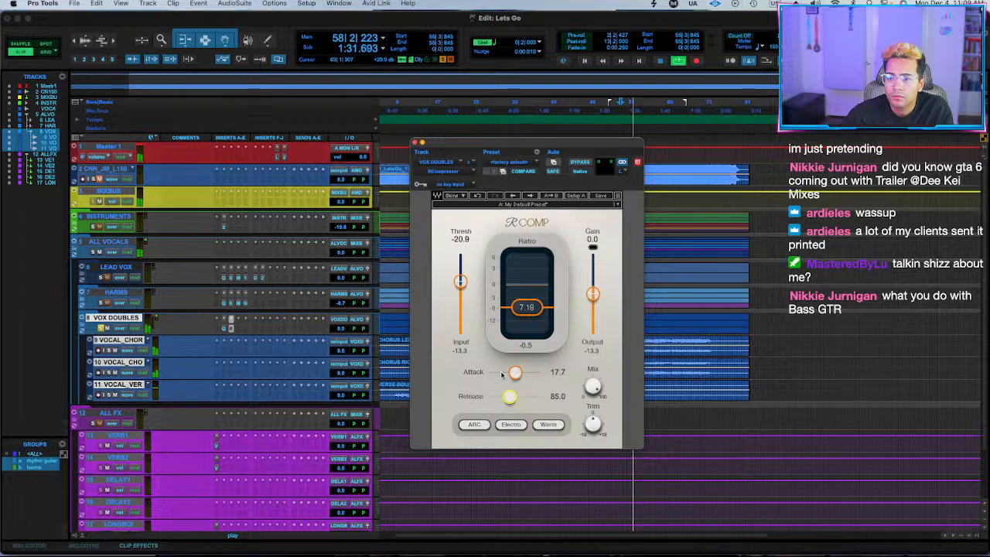
pyautogui.moveTo(593, 295); pyautogui.dragTo(593, 291)
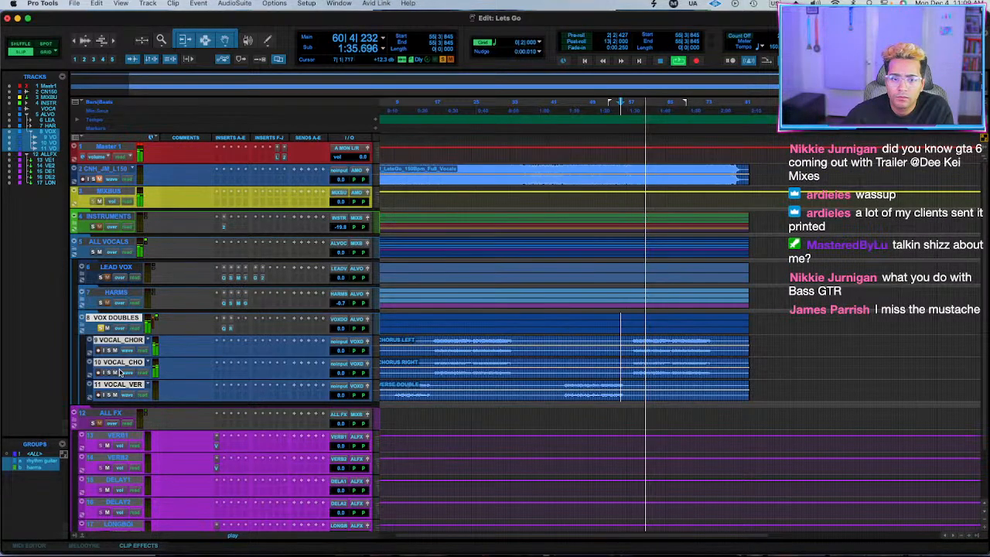
pyautogui.click(417, 143)
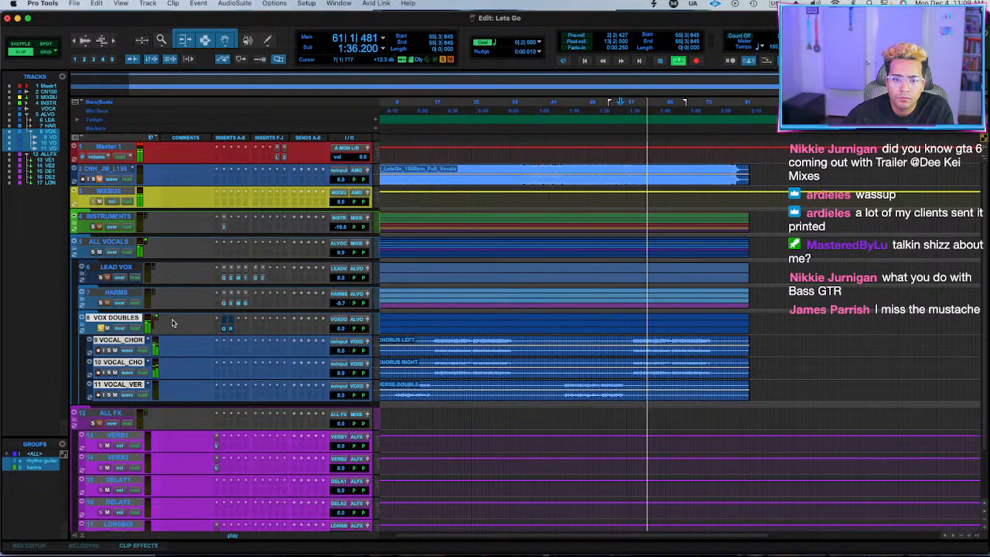
# Lower the VOX DOUBLES bus, pan the chorus left double left and the chorus right double right, and play from bar 44.
pyautogui.click(341, 333)
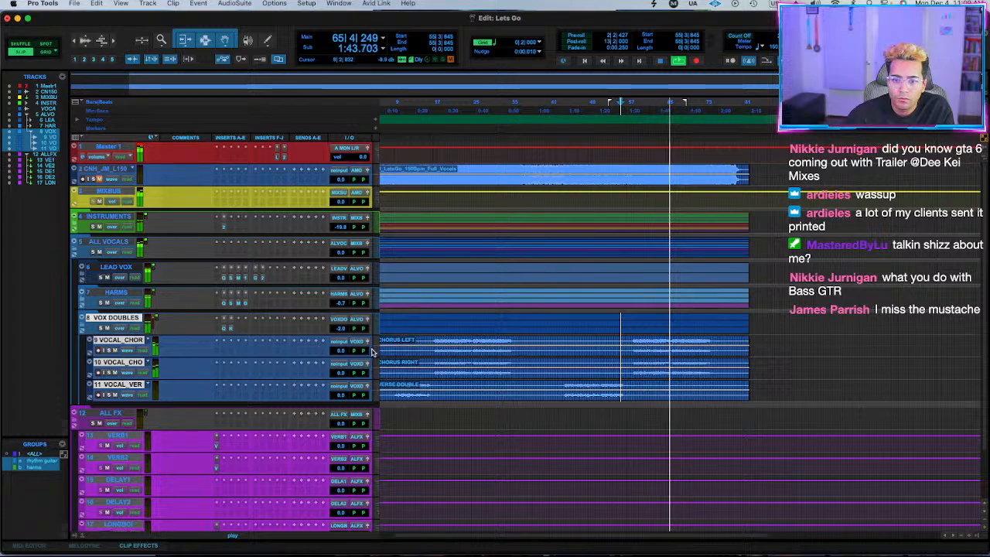
pyautogui.moveTo(363, 351); pyautogui.dragTo(201, 343)
pyautogui.moveTo(355, 374); pyautogui.dragTo(427, 388)
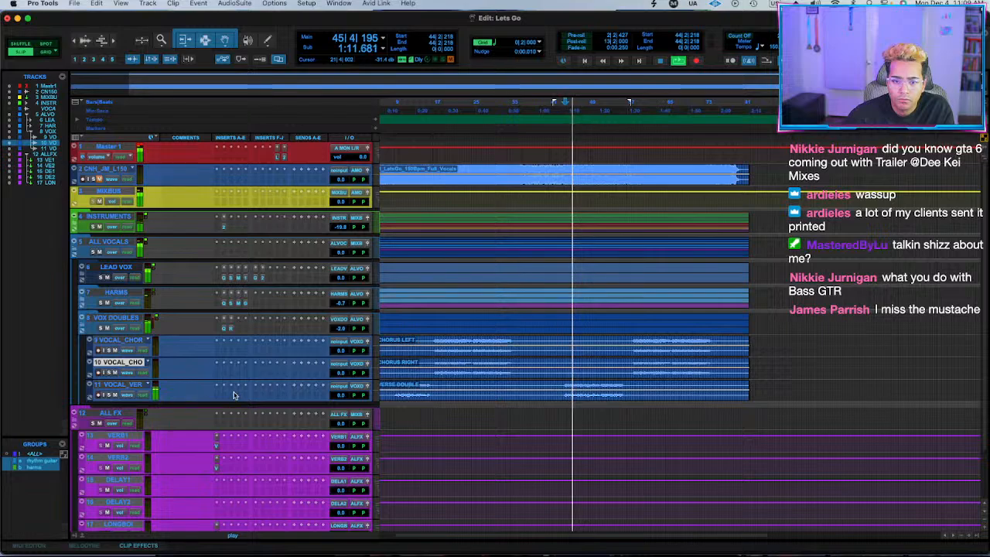
# Find the imager plug-ins and insert the stereo Ozone 11 Imager on the verse double track.
pyautogui.click(230, 398)
pyautogui.press('Escape')
pyautogui.click(228, 398)
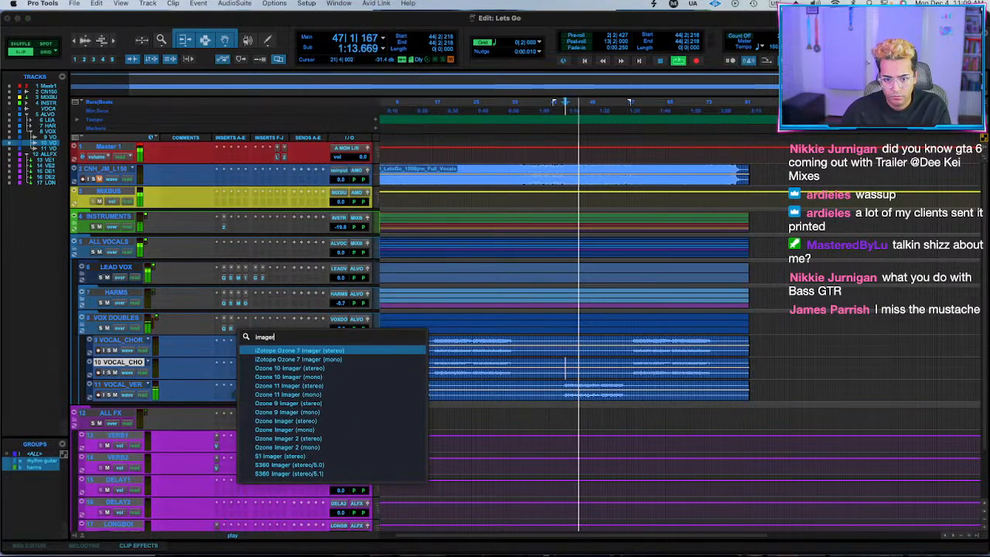
pyautogui.click(332, 388)
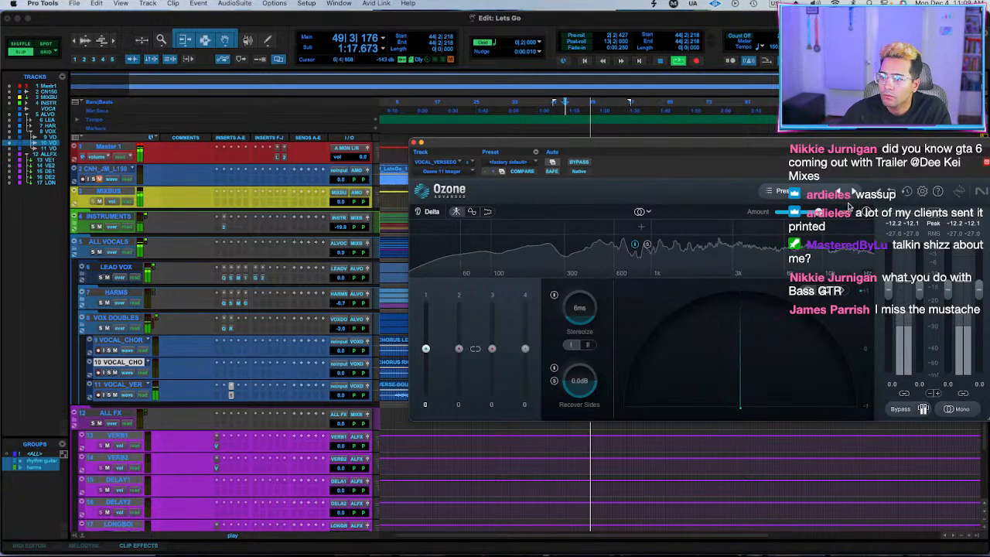
# Widen the verse double's first imager band to 65, audition the track in solo during playback, and close the imager.
pyautogui.click(776, 191)
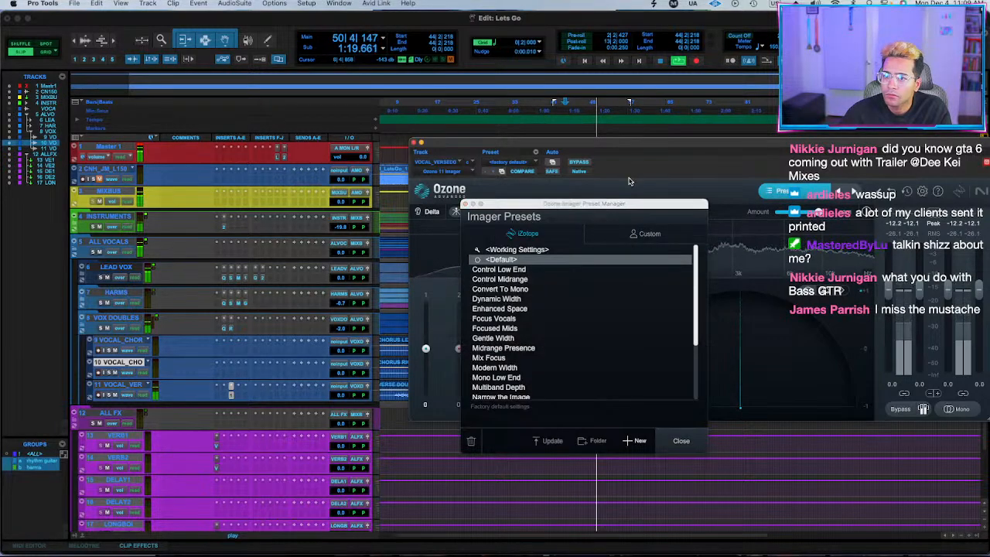
pyautogui.click(679, 440)
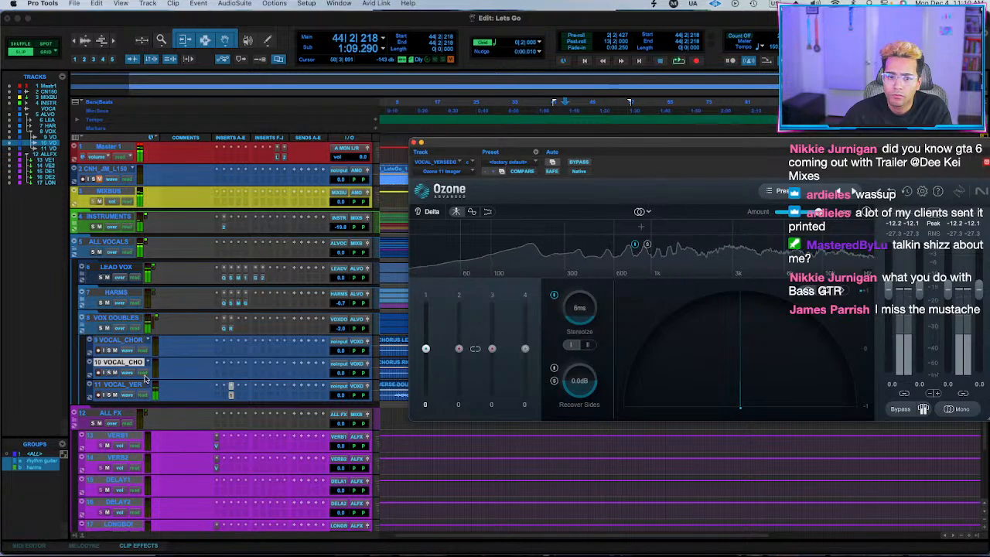
pyautogui.moveTo(425, 348); pyautogui.dragTo(426, 319)
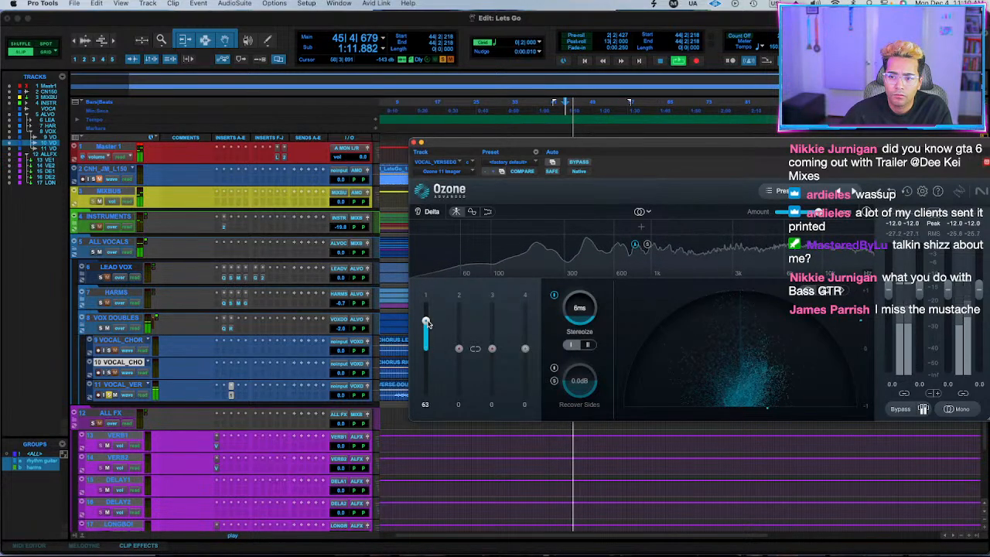
pyautogui.click(109, 395)
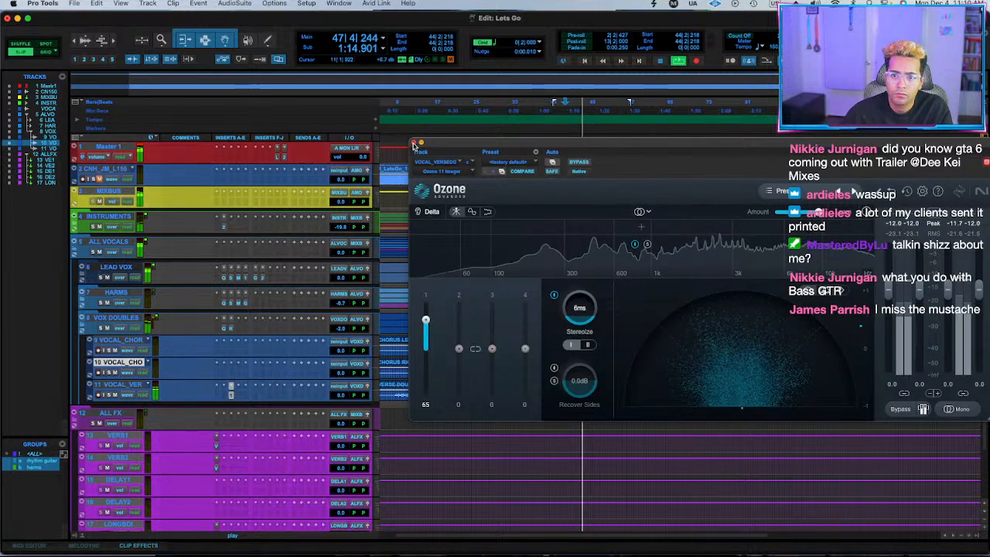
pyautogui.click(414, 142)
# Listen from bar 58, stop playback, and select the second chorus passage across both the chorus left and chorus right doubles.
pyautogui.click(632, 340)
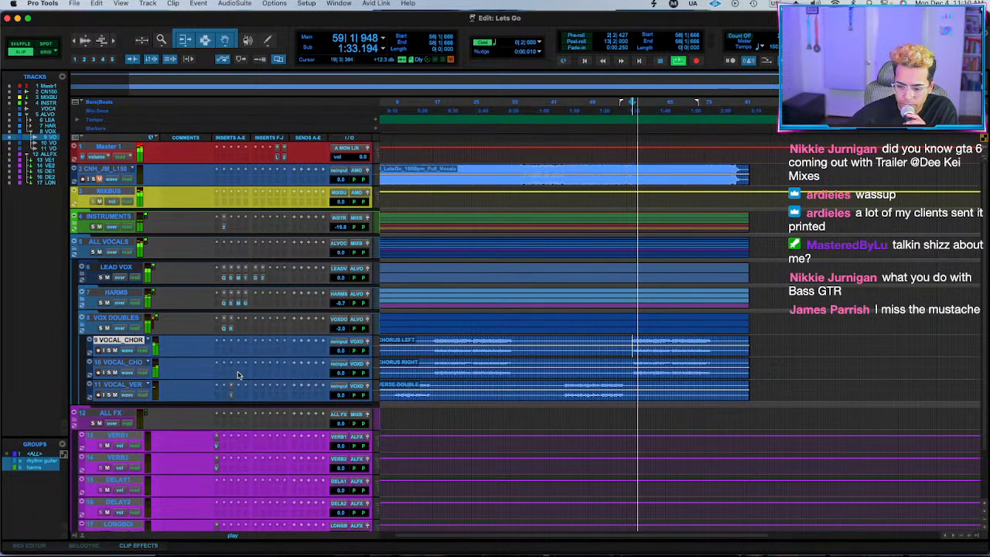
pyautogui.press('space')
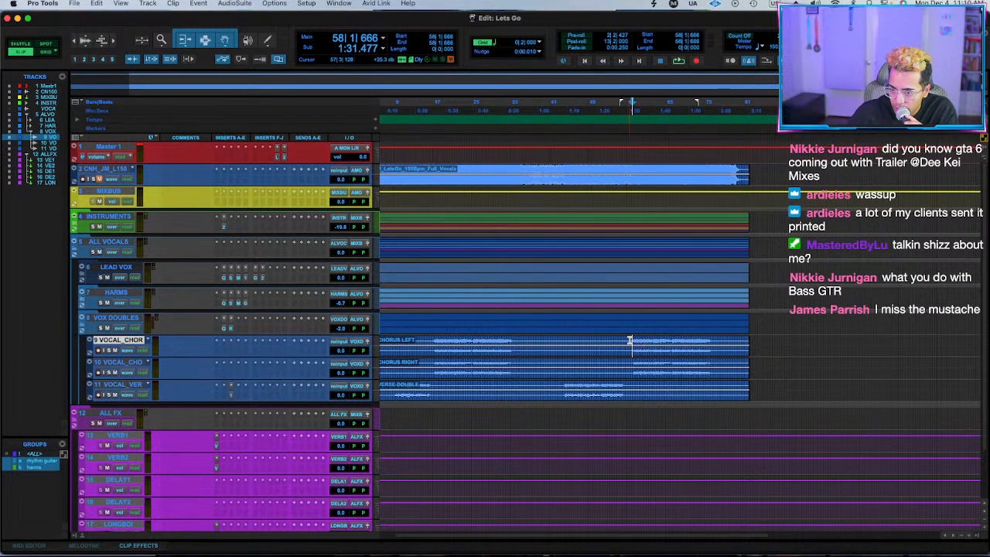
pyautogui.moveTo(629, 341); pyautogui.dragTo(715, 377)
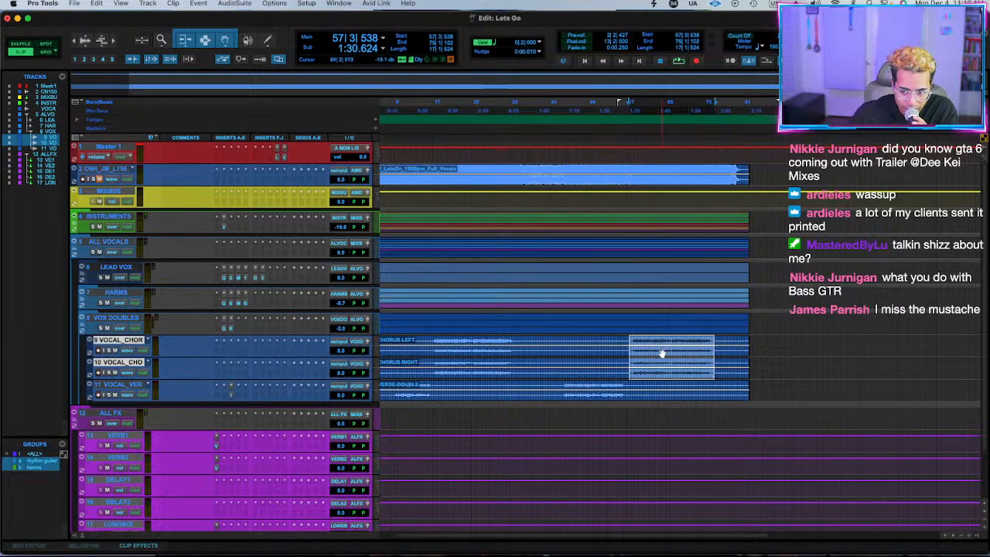
pyautogui.moveTo(632, 345); pyautogui.dragTo(710, 375)
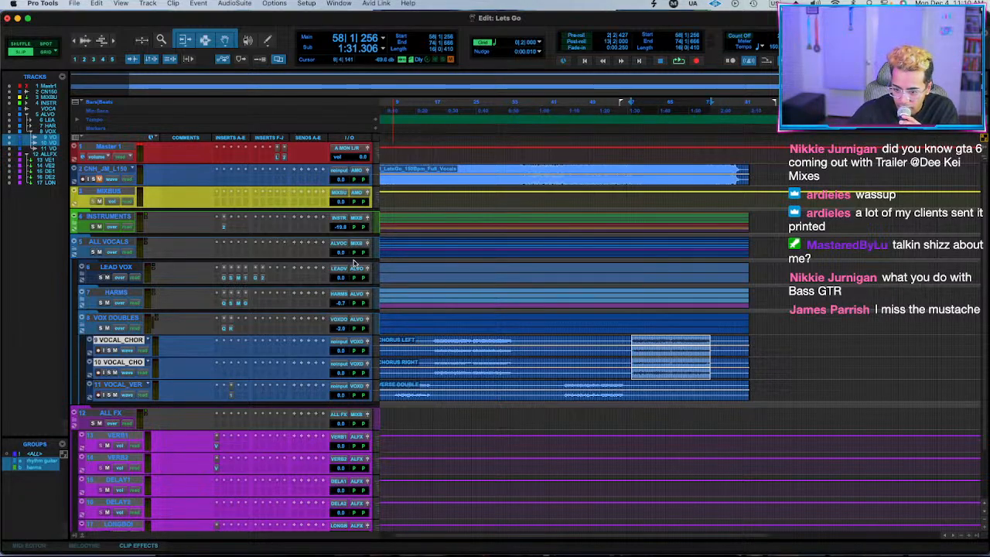
pyautogui.moveTo(630, 341); pyautogui.dragTo(716, 377)
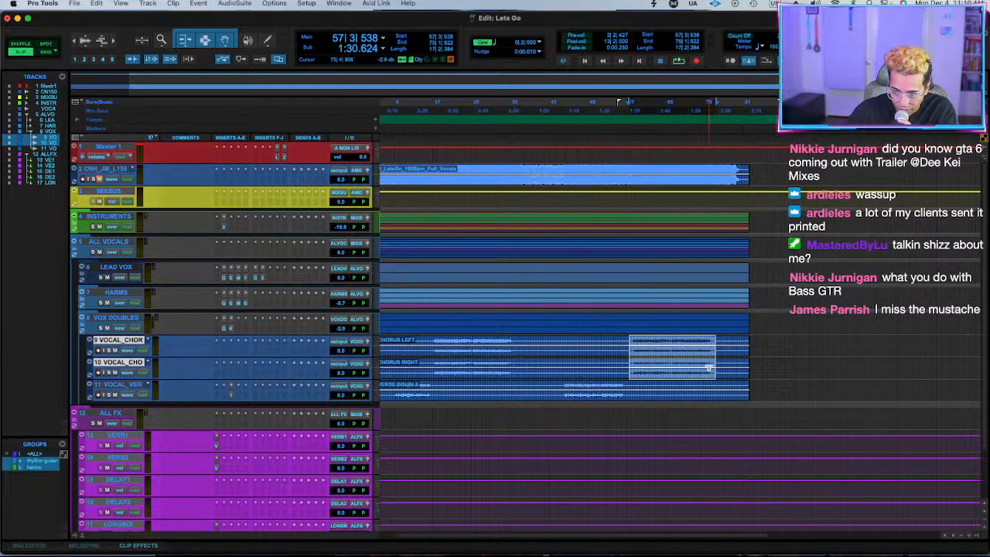
pyautogui.moveTo(632, 338); pyautogui.dragTo(717, 380)
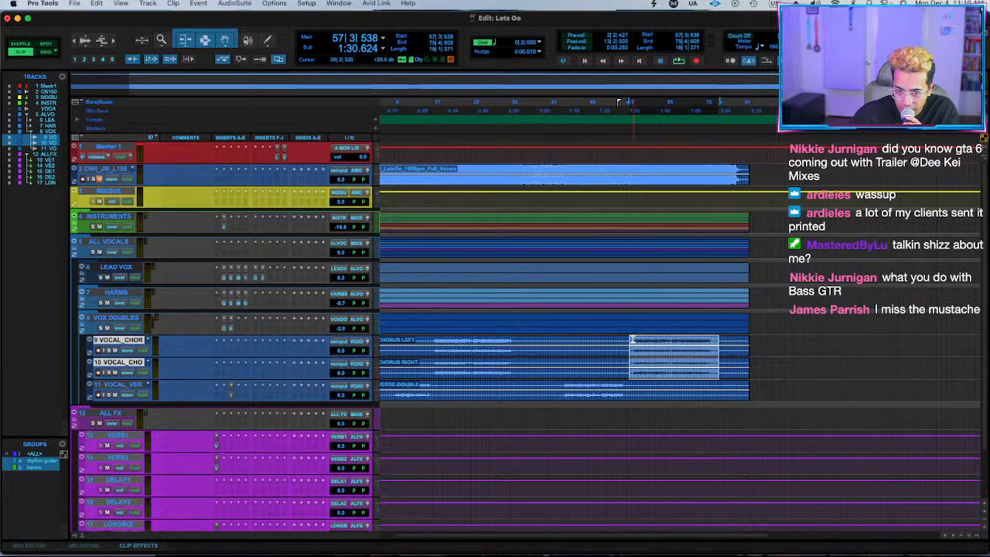
pyautogui.moveTo(632, 339); pyautogui.dragTo(709, 368)
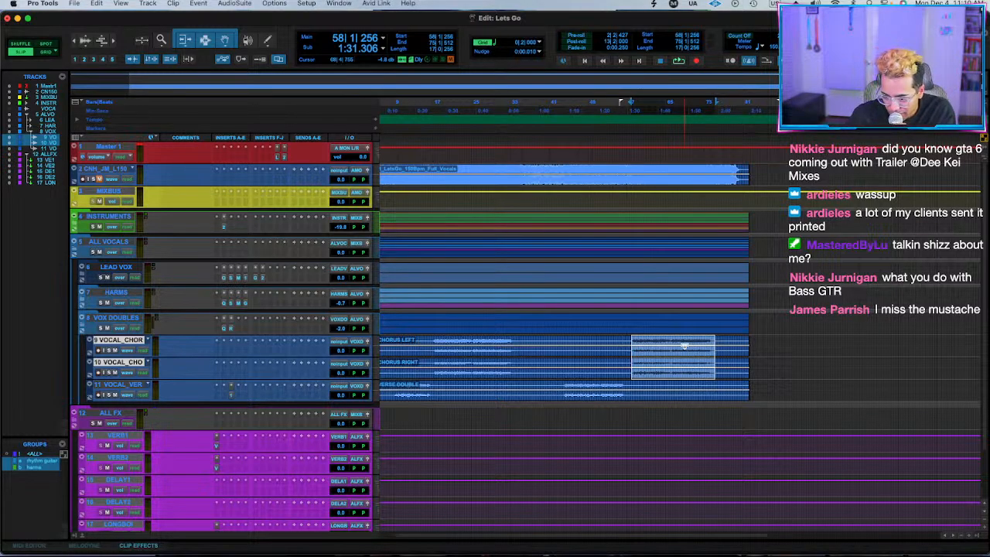
pyautogui.moveTo(631, 345); pyautogui.dragTo(714, 378)
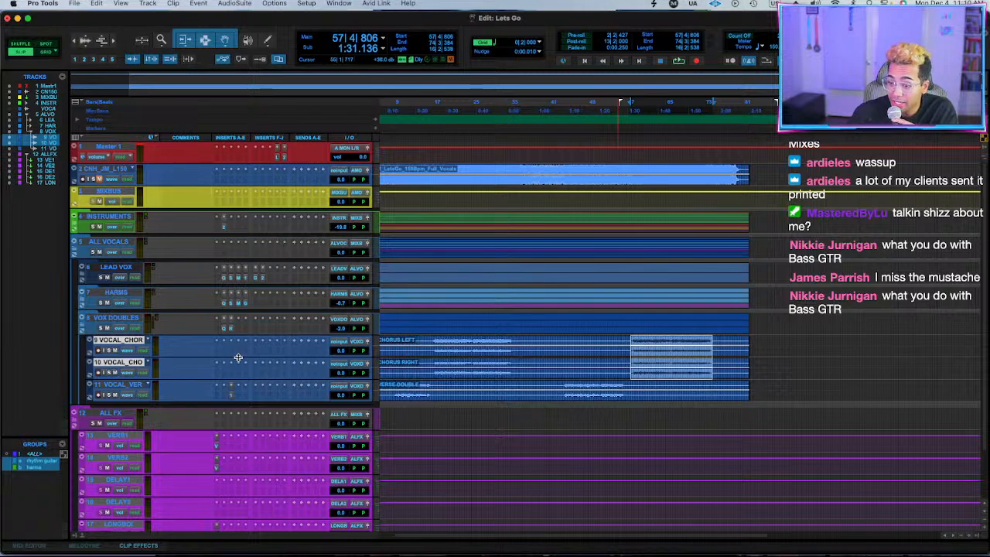
# Insert the stereo Little AlterBoy on the chorus left double and set its formant to -0.5 while the passage plays.
pyautogui.click(217, 354)
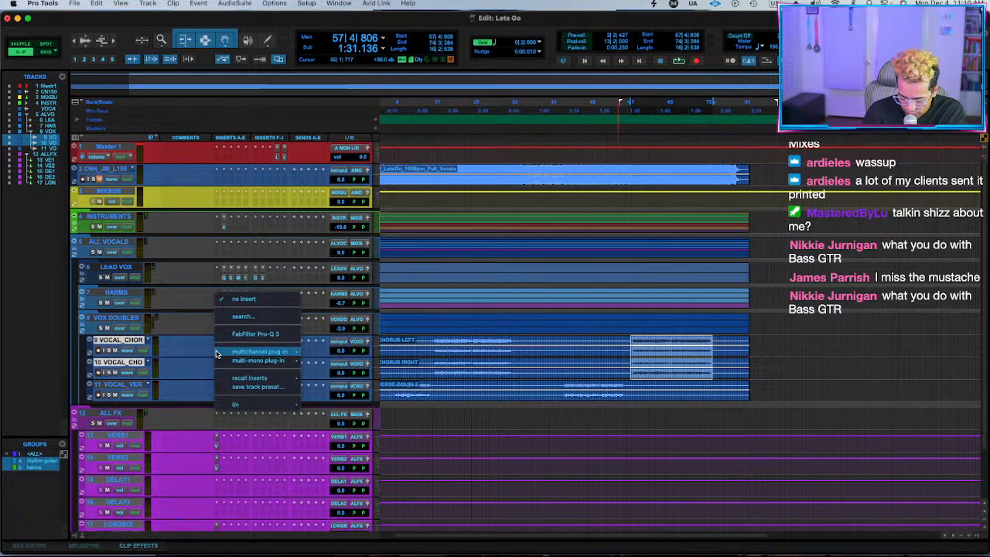
pyautogui.write('alter')
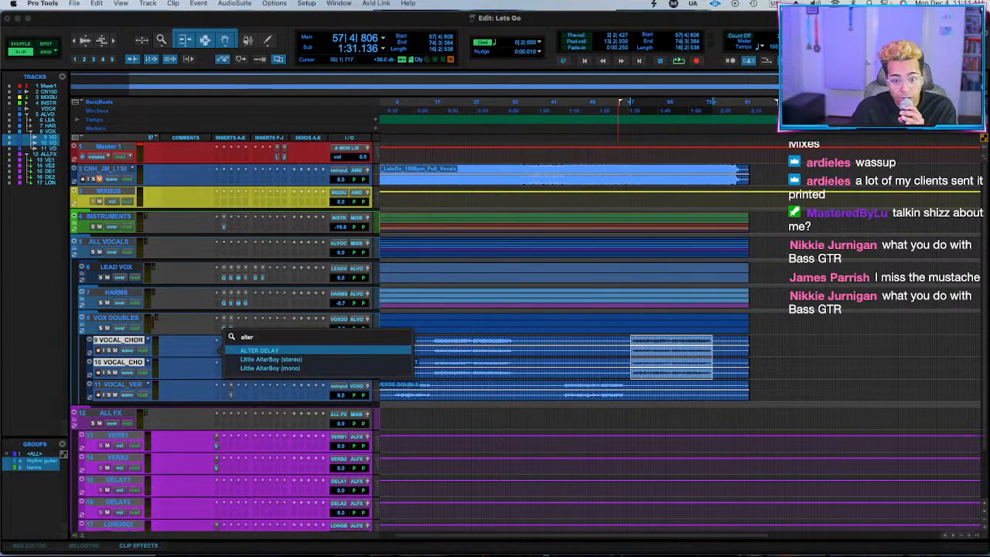
pyautogui.press('Down')
pyautogui.press('Return')
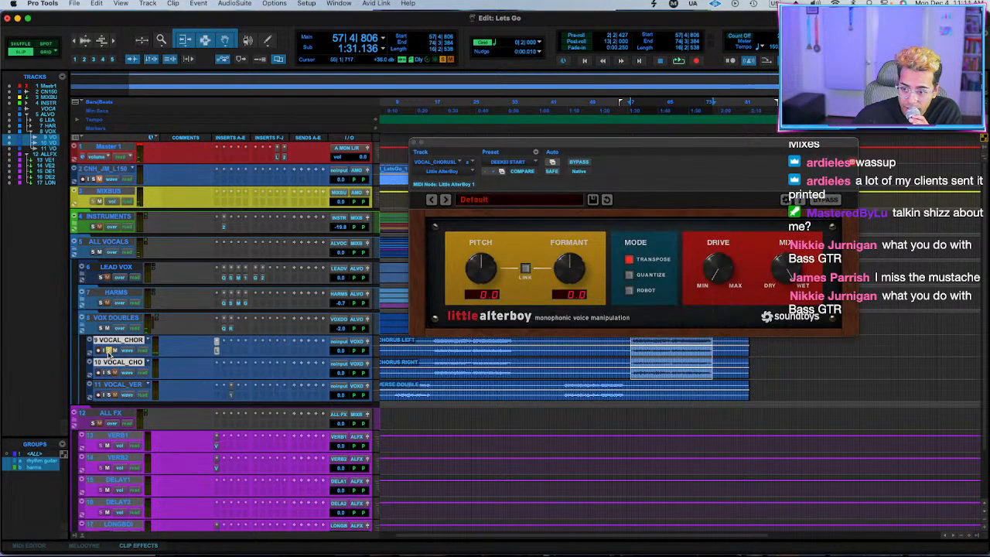
pyautogui.press('space')
pyautogui.moveTo(568, 266); pyautogui.dragTo(567, 274)
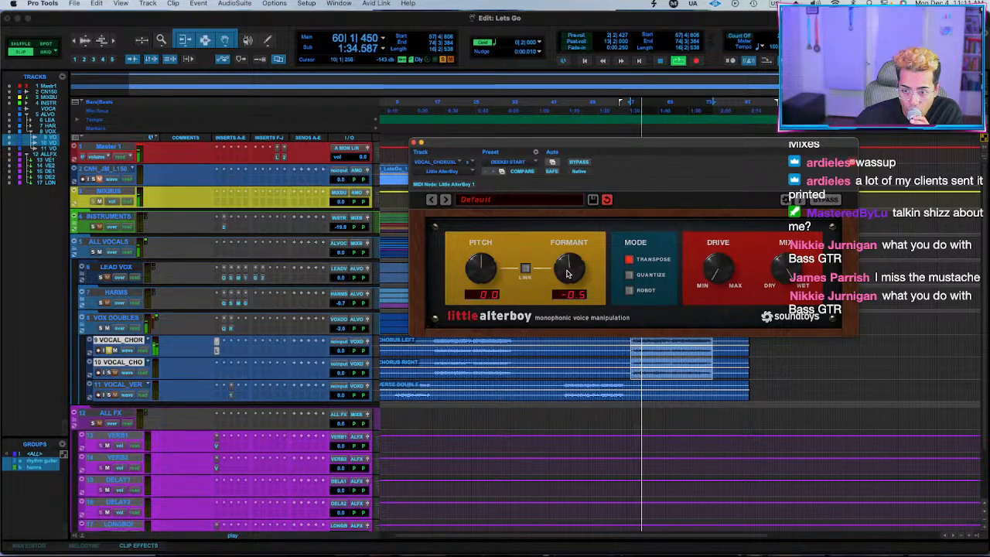
# Copy Little AlterBoy to the chorus right double, set that copy's formant to 0.5, and stop playback.
pyautogui.moveTo(217, 352); pyautogui.dragTo(217, 369)
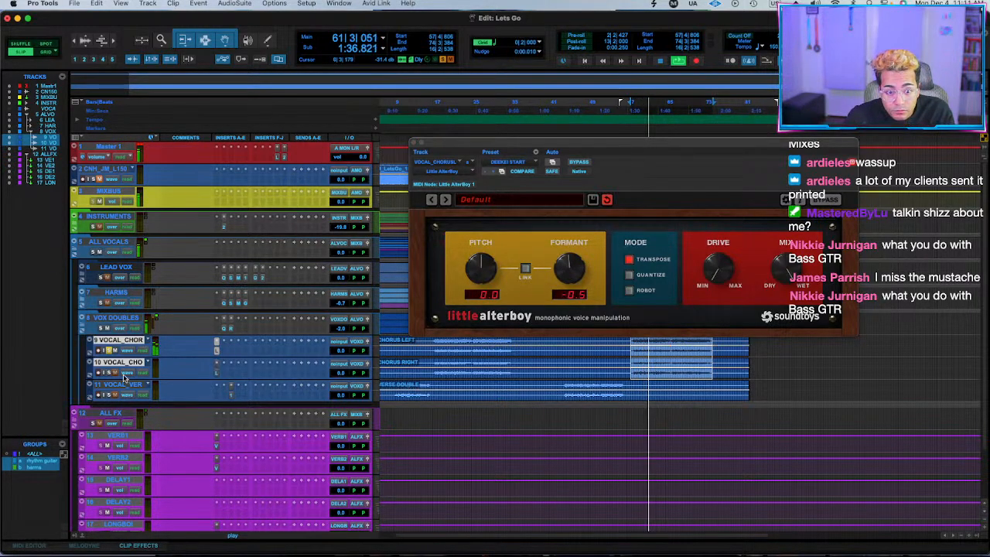
pyautogui.click(572, 279)
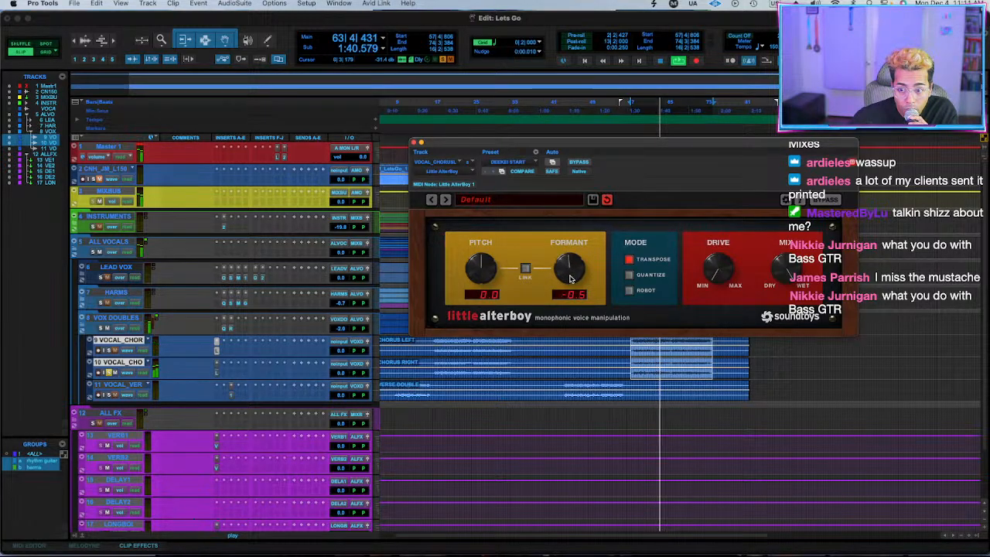
pyautogui.click(217, 373)
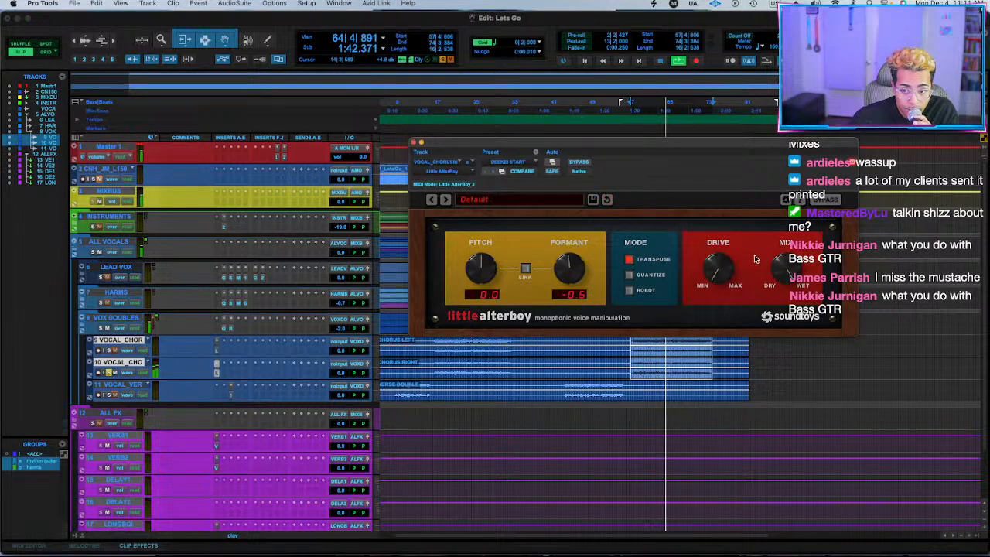
pyautogui.moveTo(584, 271); pyautogui.dragTo(587, 265)
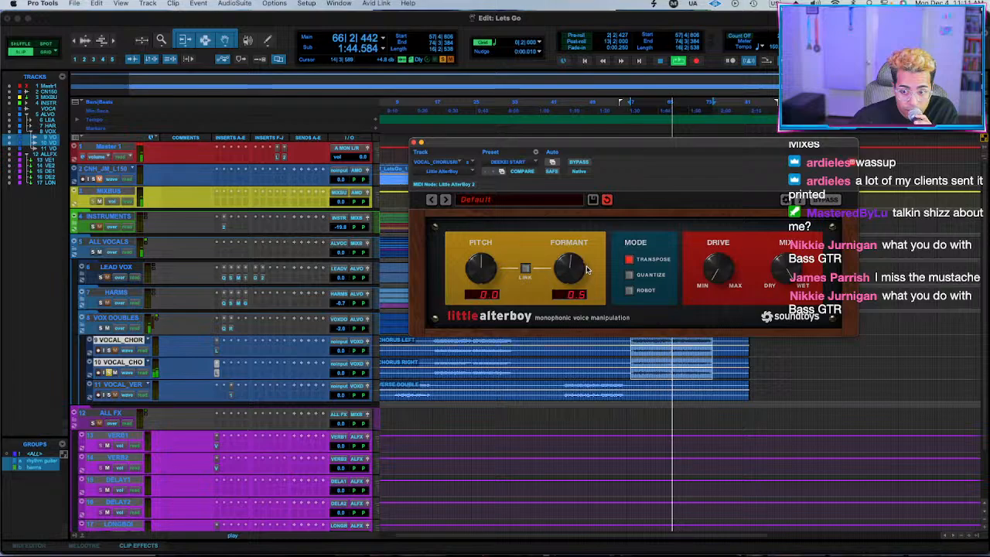
pyautogui.press('space')
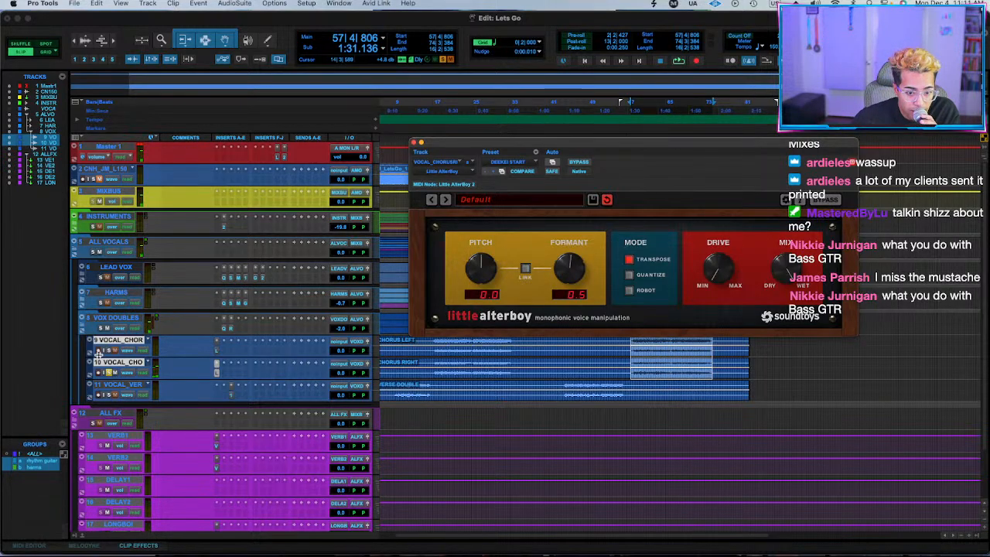
# Replay the chorus with VOX DOUBLES and LEAD VOX soloed, compare the lead without the doubles, and close Little AlterBoy.
pyautogui.press('space')
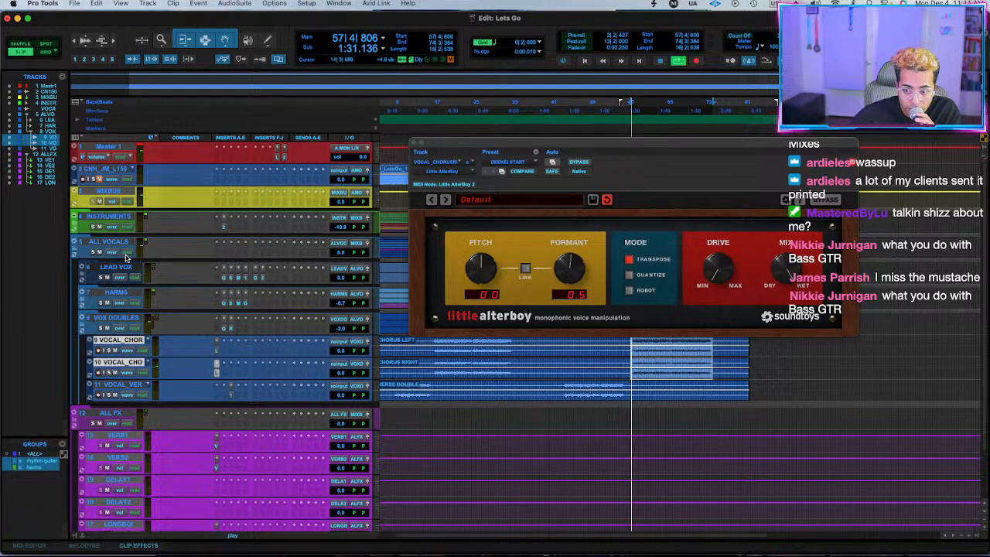
pyautogui.click(100, 329)
pyautogui.click(101, 277)
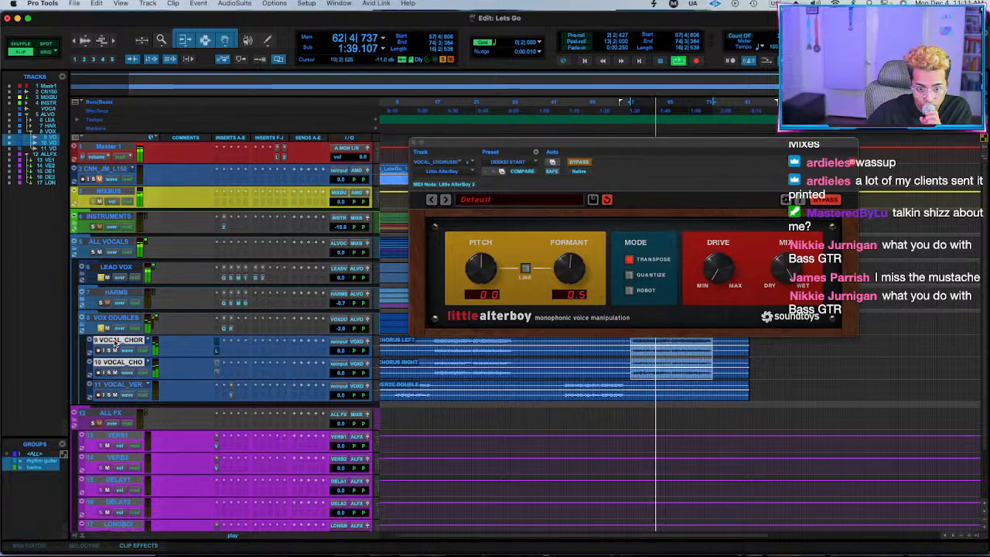
pyautogui.click(102, 330)
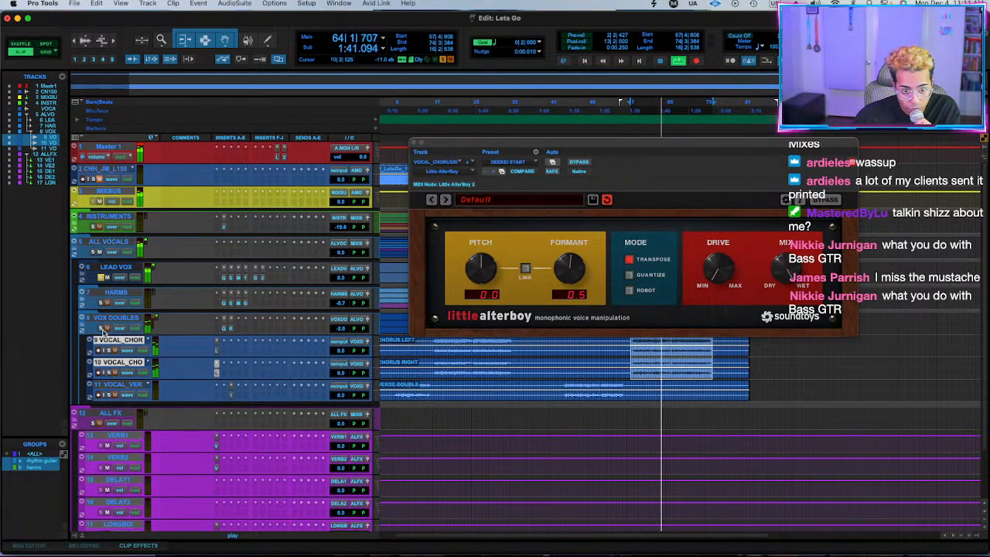
pyautogui.press('space')
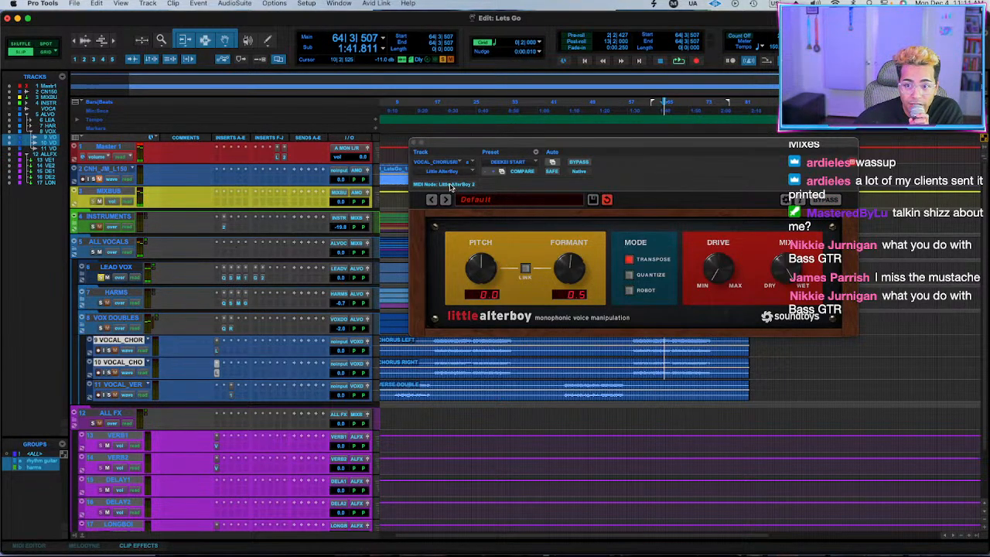
pyautogui.click(417, 147)
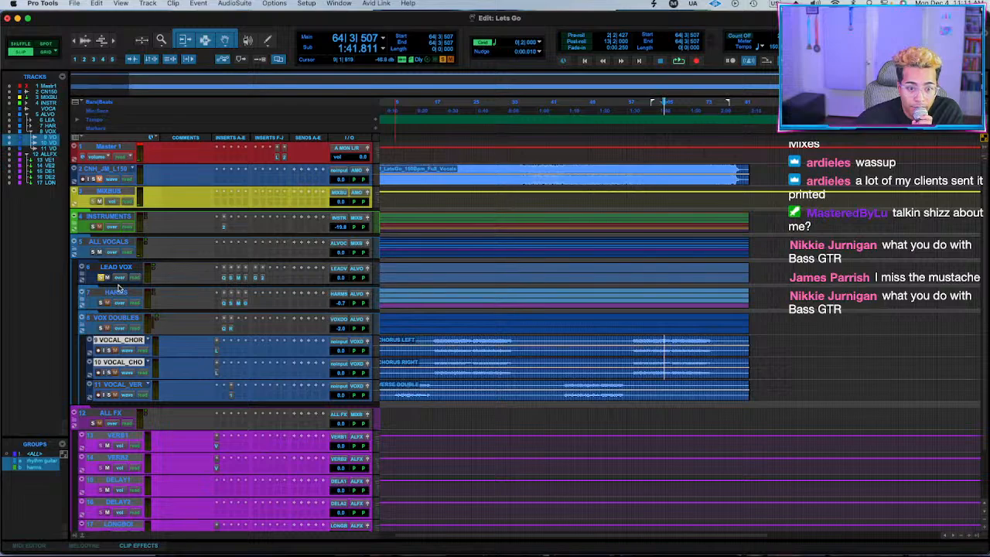
# Play the full mix from bar 58, collapse the VOX DOUBLES folder, and lower the HARMS bus to -2.1.
pyautogui.click(81, 276)
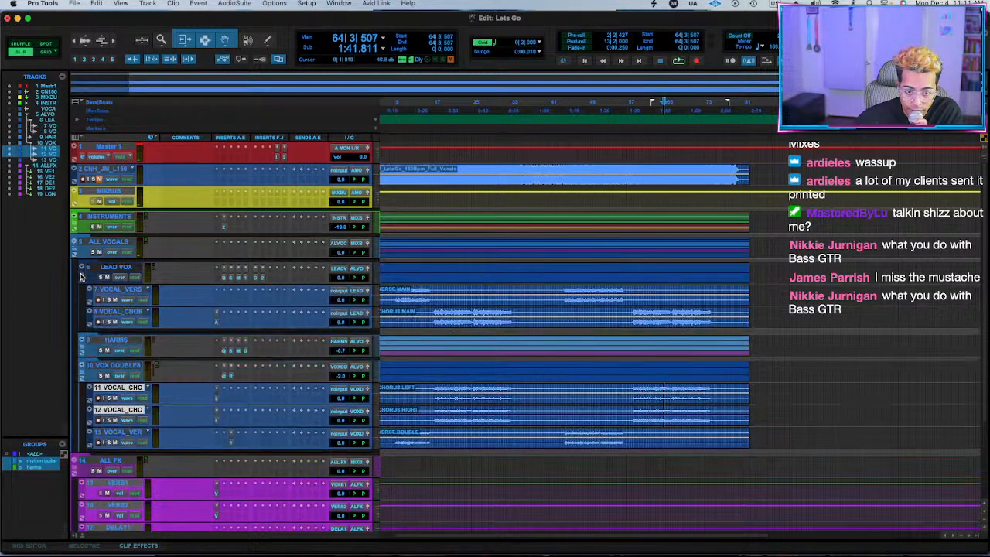
pyautogui.click(81, 277)
pyautogui.click(634, 343)
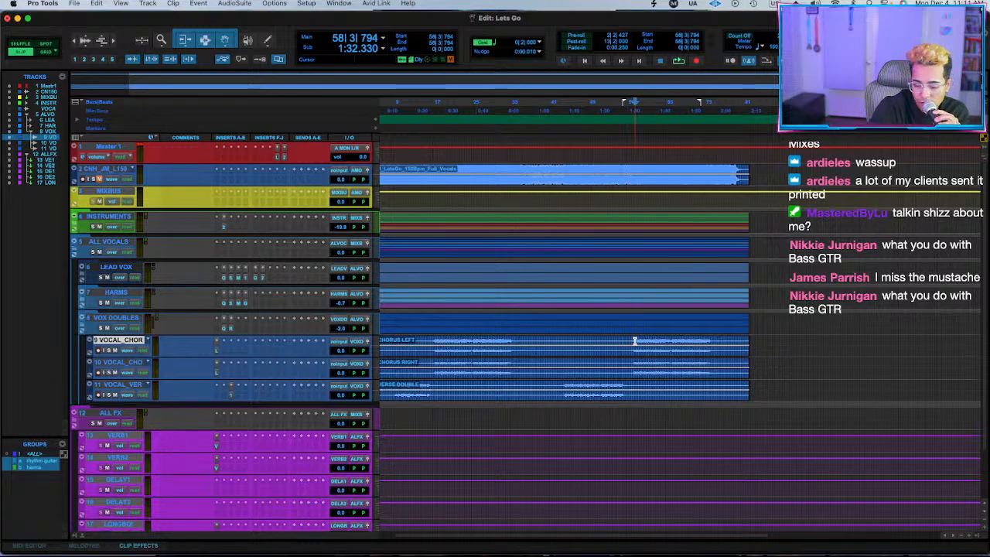
pyautogui.press('space')
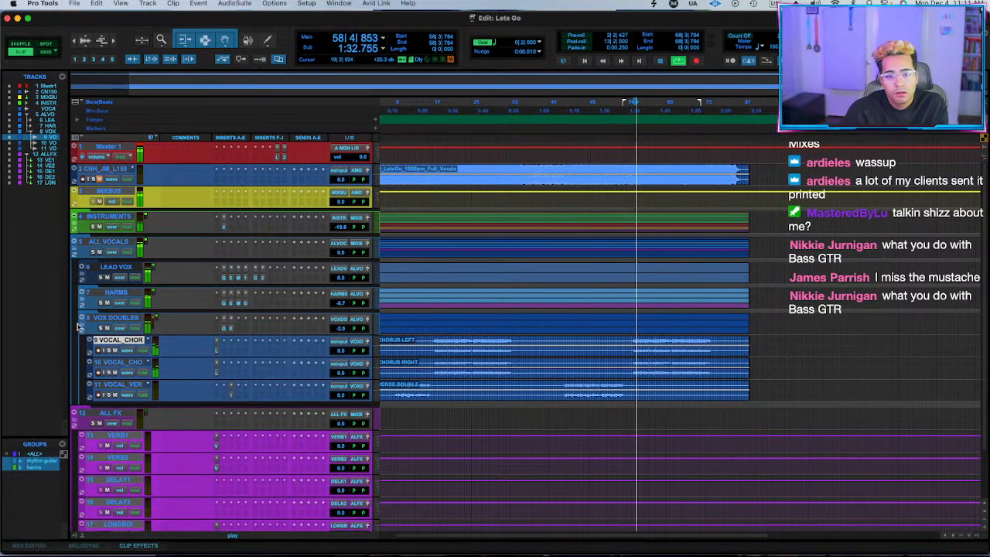
pyautogui.click(83, 321)
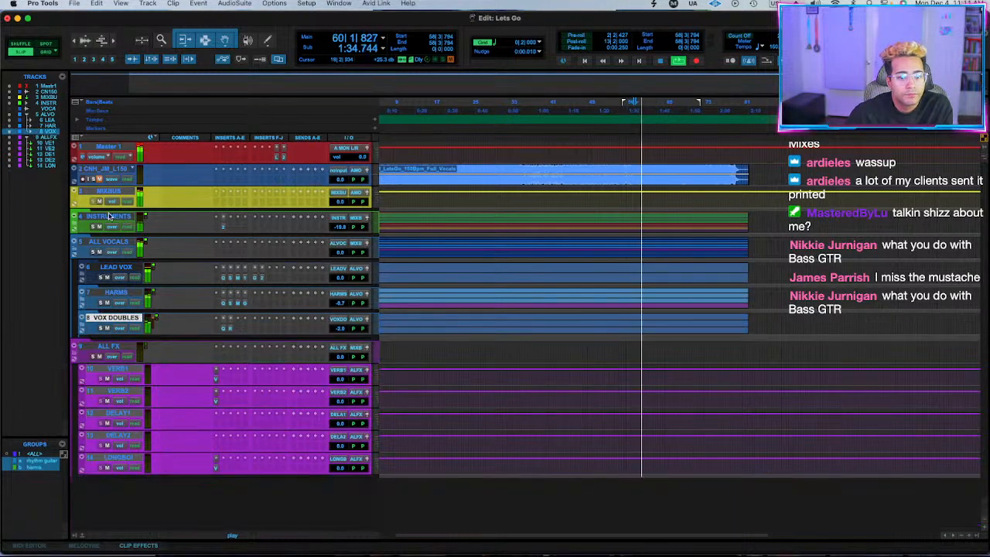
pyautogui.click(338, 303)
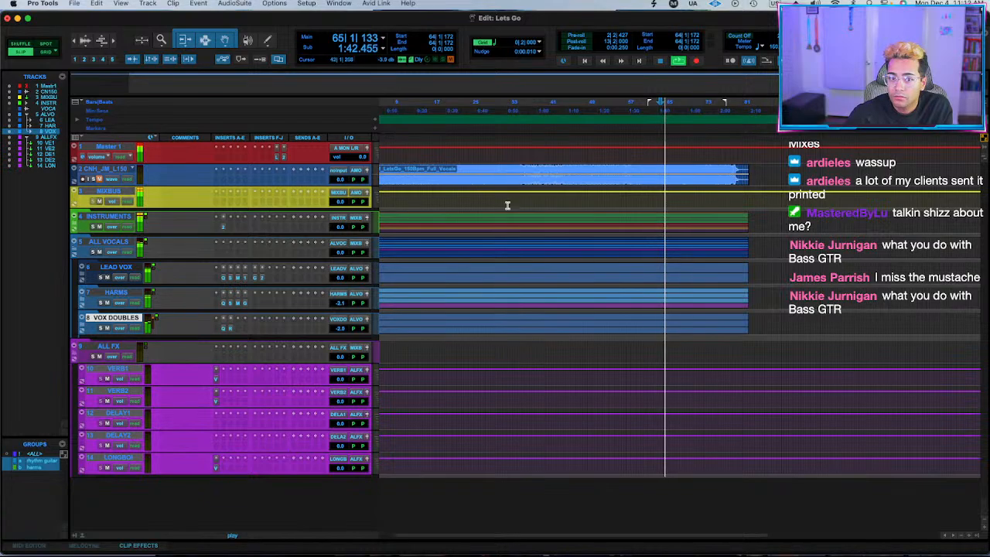
# Expand the INSTRUMENTS folder, group BASS through SFX as an instrumental group, and lower their levels together, bringing BASS to -3.3.
pyautogui.click(76, 226)
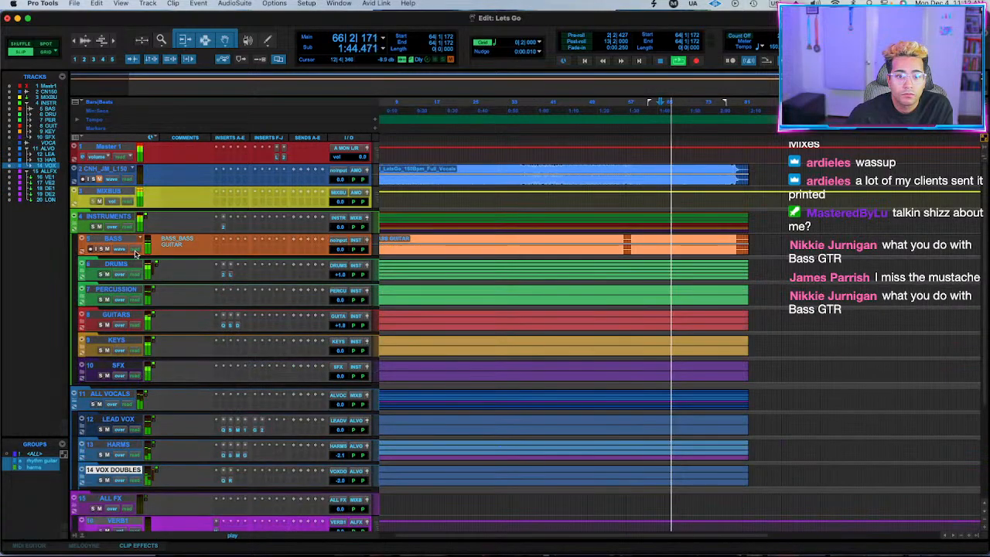
pyautogui.click(112, 238)
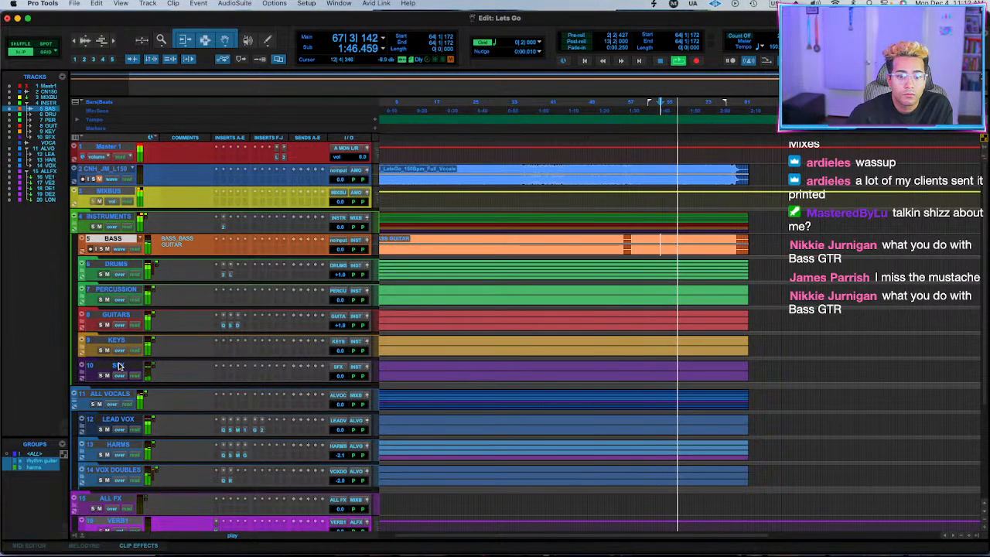
pyautogui.keyDown('shift'); pyautogui.click(118, 367); pyautogui.keyUp('shift')
pyautogui.press('super+g')
pyautogui.write('instruments')
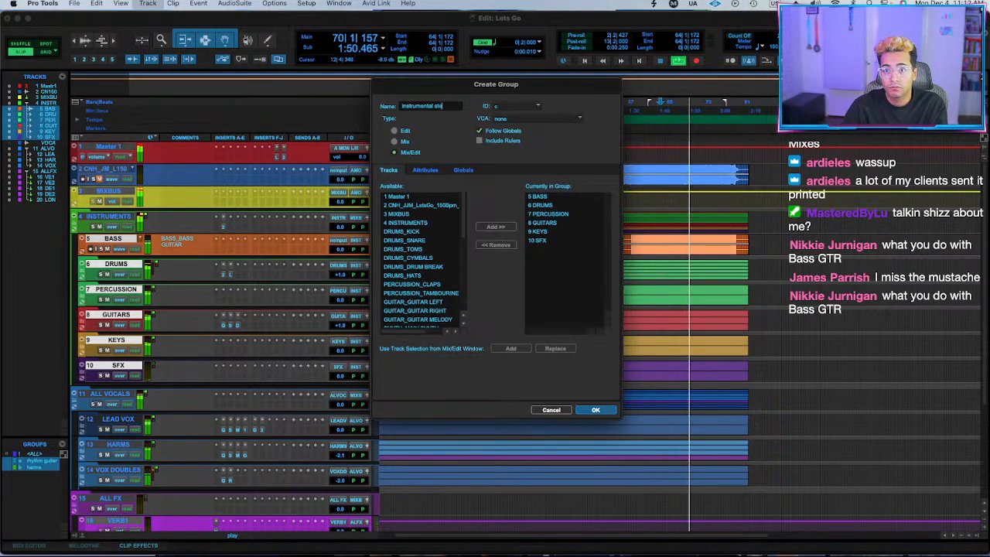
pyautogui.press('Return')
pyautogui.moveTo(339, 246); pyautogui.dragTo(339, 254)
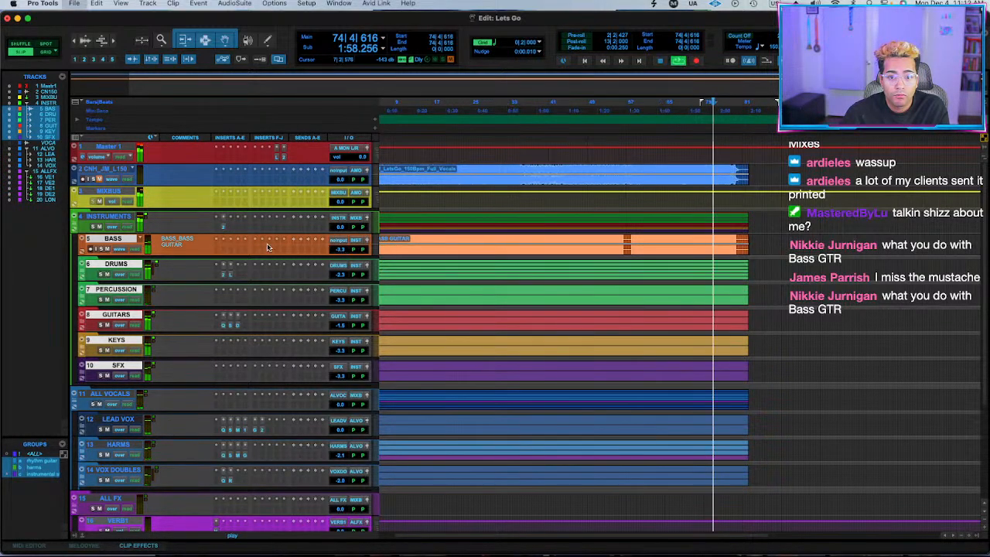
# Check the channel levels in the Mix window, return to the Edit window and replay from about bar 60.
pyautogui.press('super+equal')
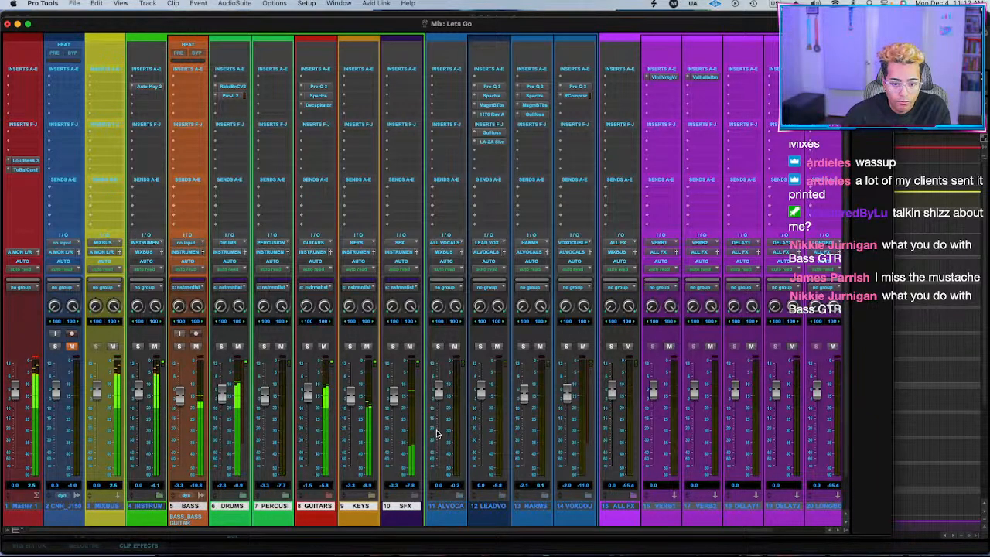
pyautogui.press('super+equal')
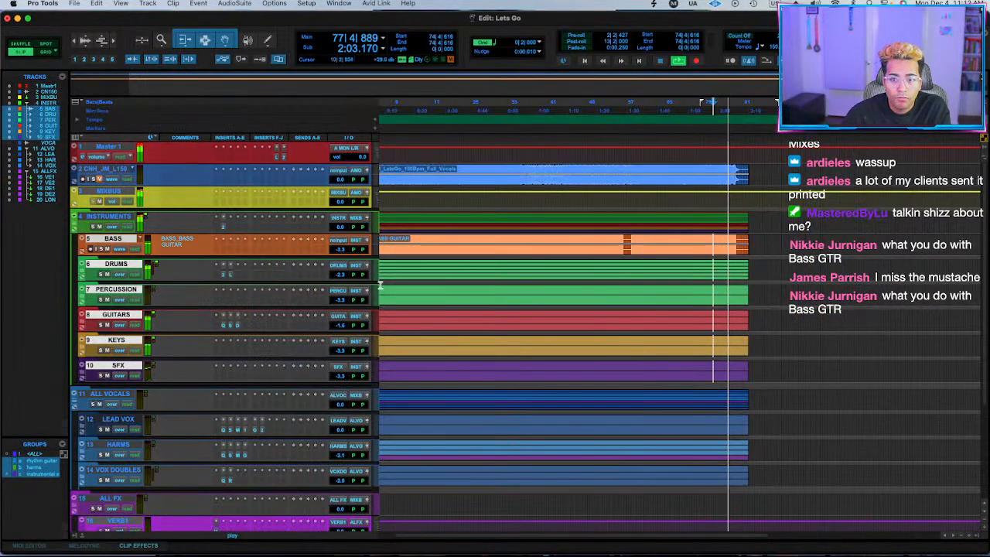
pyautogui.click(642, 238)
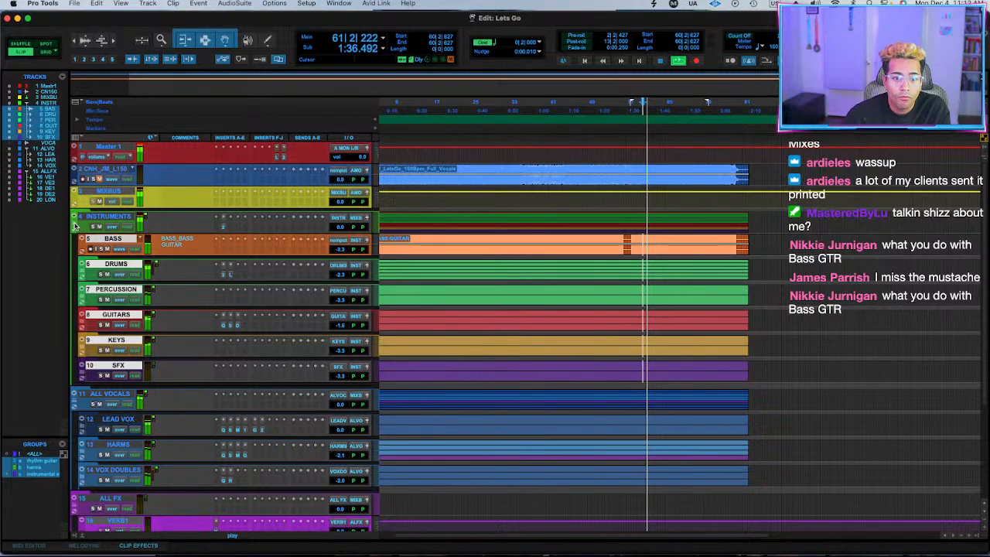
# Group LEAD VOX, HARMS and VOX DOUBLES as "vox stems" and lower their levels together, bringing LEAD VOX to -0.7.
pyautogui.click(118, 419)
pyautogui.keyDown('shift'); pyautogui.click(120, 470); pyautogui.keyUp('shift')
pyautogui.press('super+g')
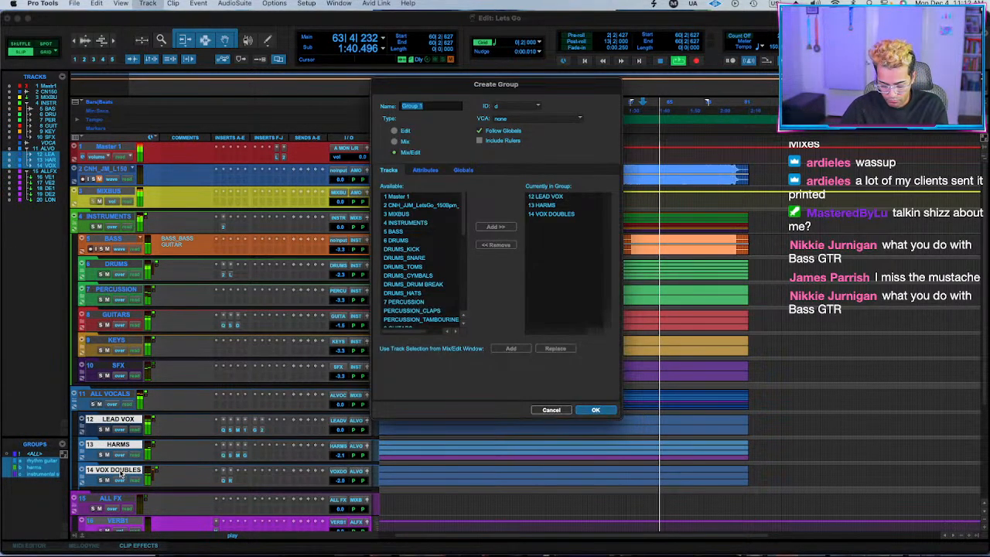
pyautogui.write('vox stems')
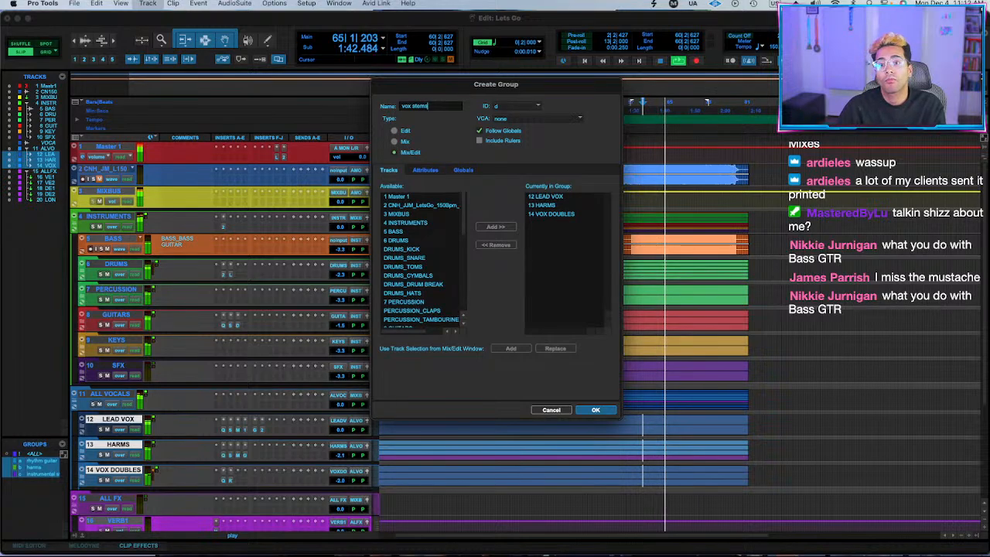
pyautogui.press('Return')
pyautogui.click(335, 430)
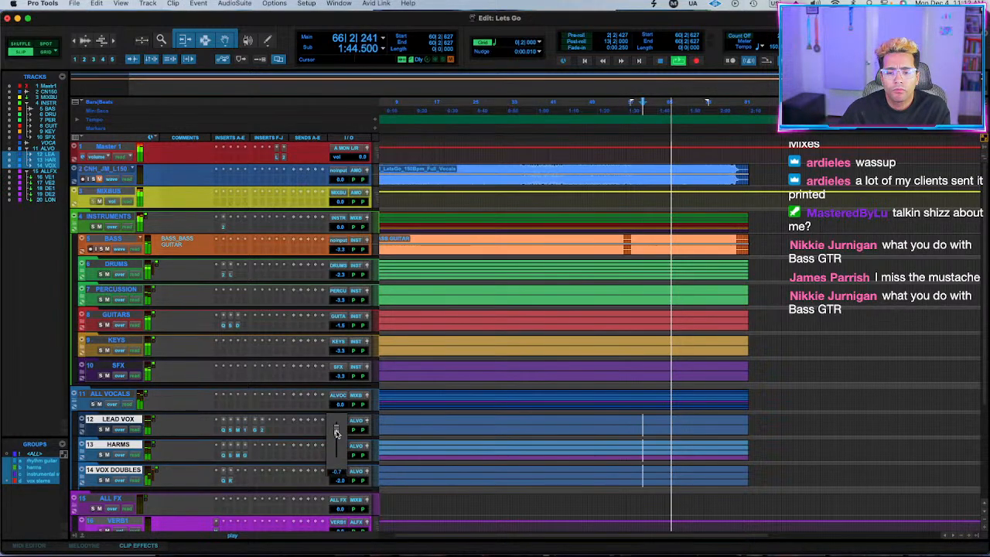
pyautogui.moveTo(336, 433); pyautogui.dragTo(336, 433)
pyautogui.press('space')
# Insert EchoBoy Jr (stereo) on the LEAD VOX bus, in the slot after its existing plug-ins.
pyautogui.click(278, 431)
pyautogui.press('Escape')
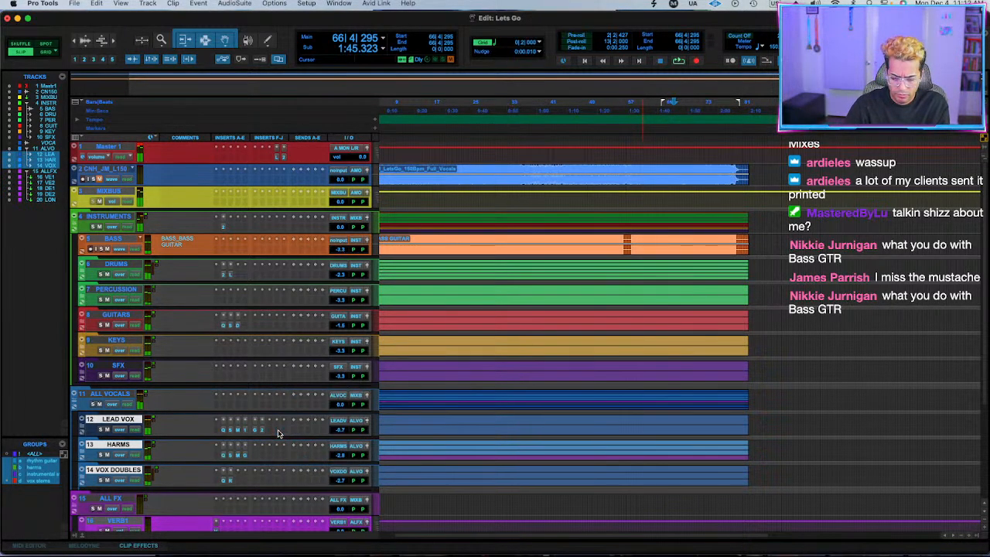
pyautogui.click(278, 432)
pyautogui.write('echo')
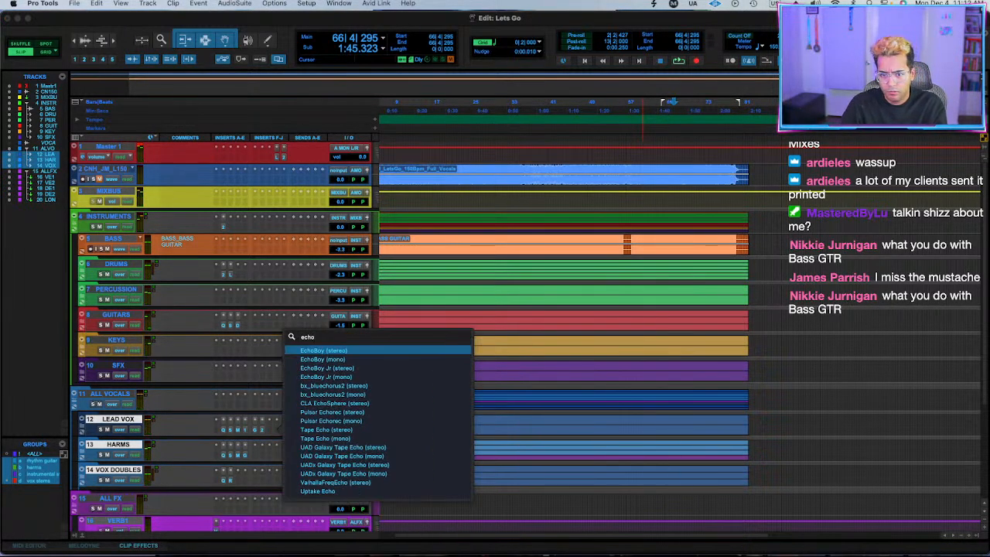
pyautogui.click(367, 372)
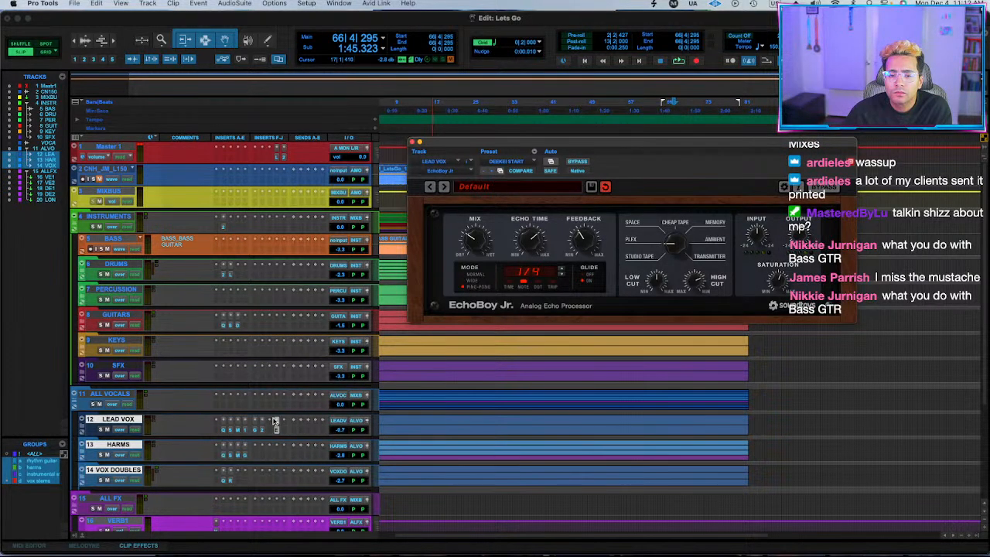
# Replace EchoBoy Jr with EchoBoy on LEAD VOX and lower its mix while the soloed vocal stems play.
pyautogui.click(278, 422)
pyautogui.write('echoboy')
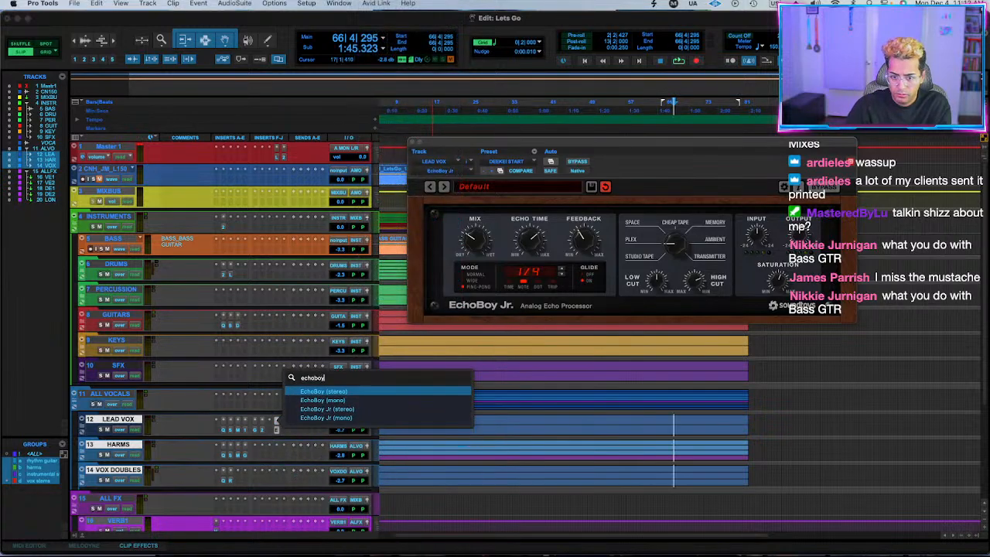
pyautogui.press('Return')
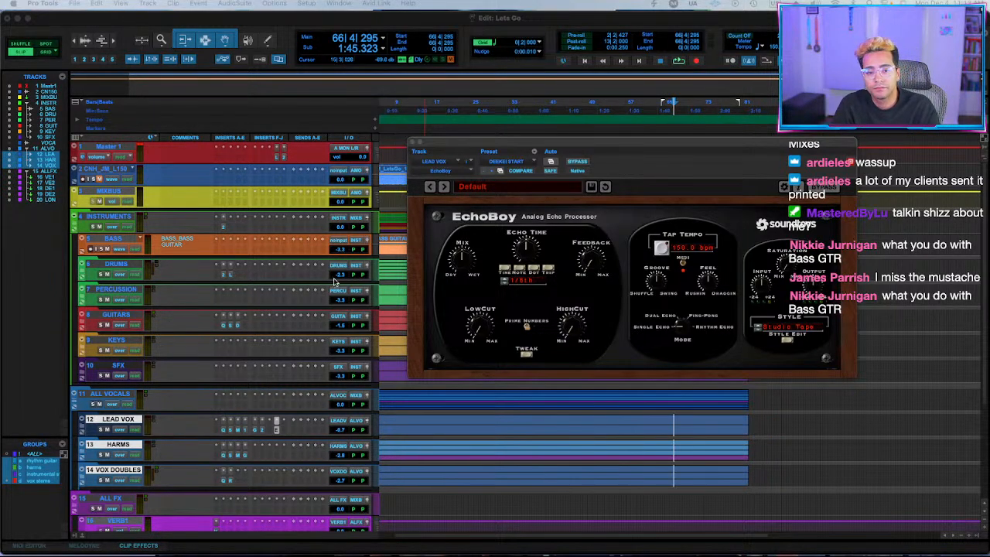
pyautogui.click(474, 146)
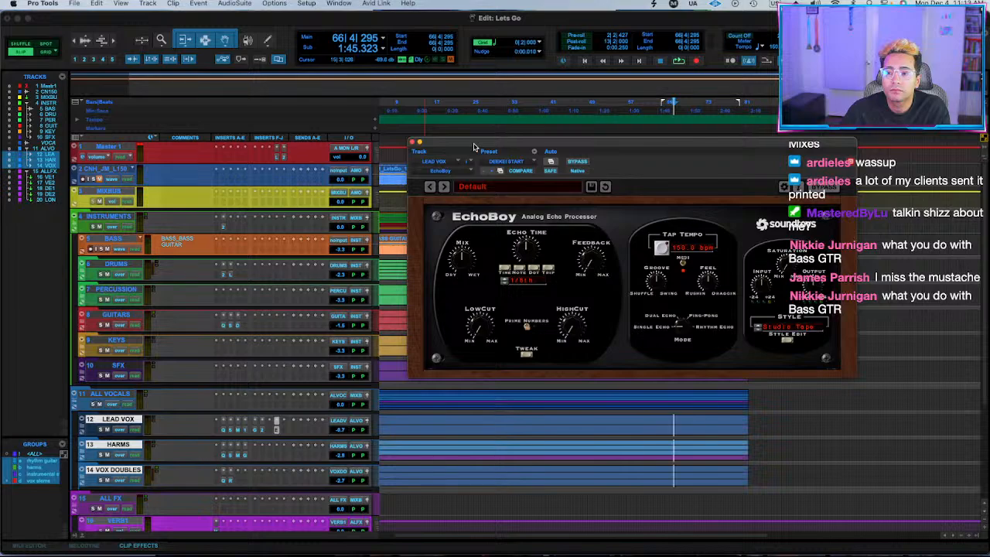
pyautogui.press('space')
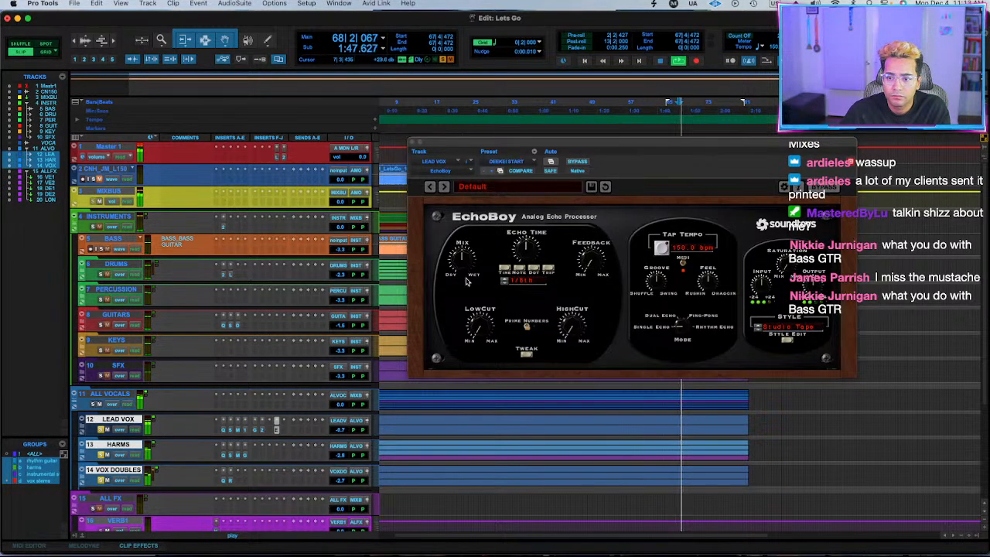
pyautogui.moveTo(464, 260); pyautogui.dragTo(460, 294)
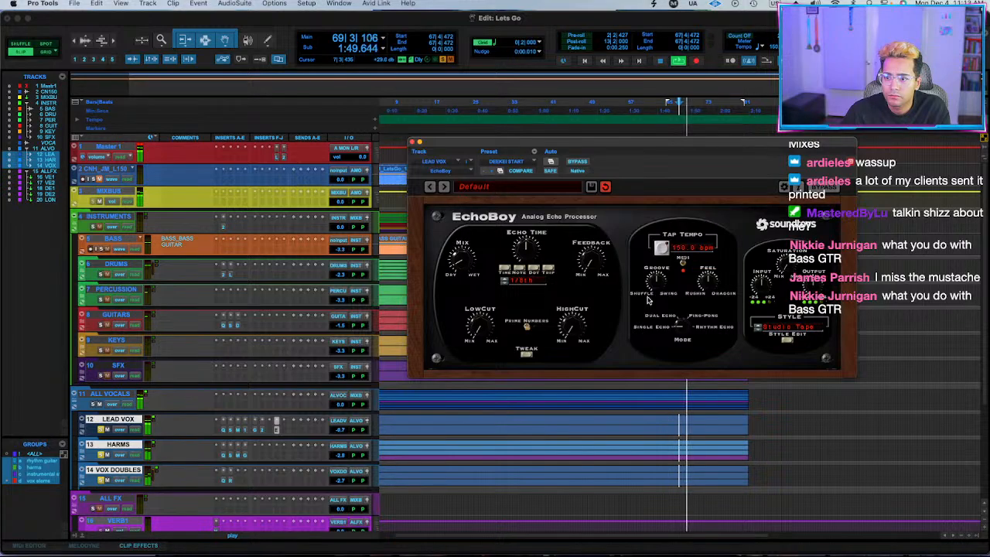
pyautogui.press('space')
pyautogui.press('space')
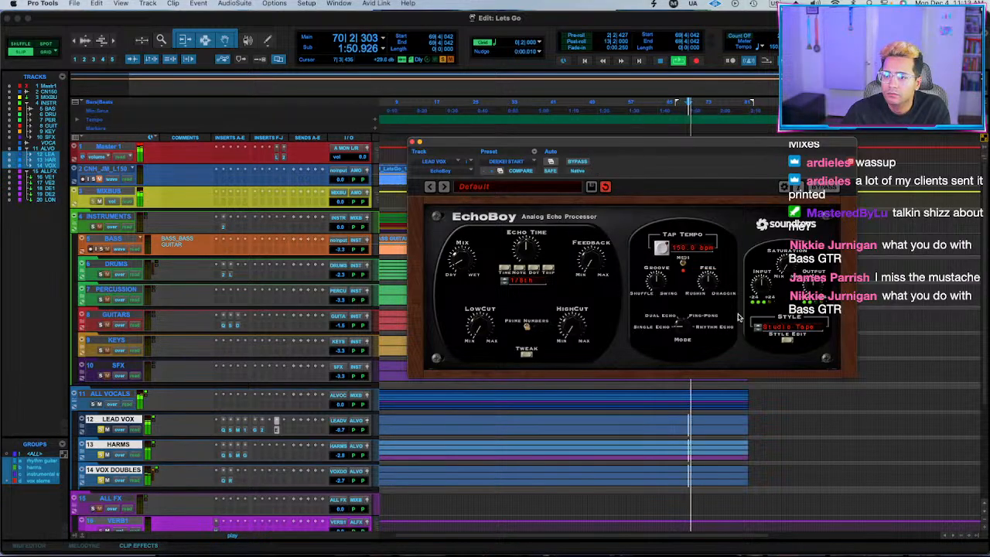
# Load EchoBoy's user default preset on LEAD VOX and fine-tune its feedback during playback.
pyautogui.click(512, 161)
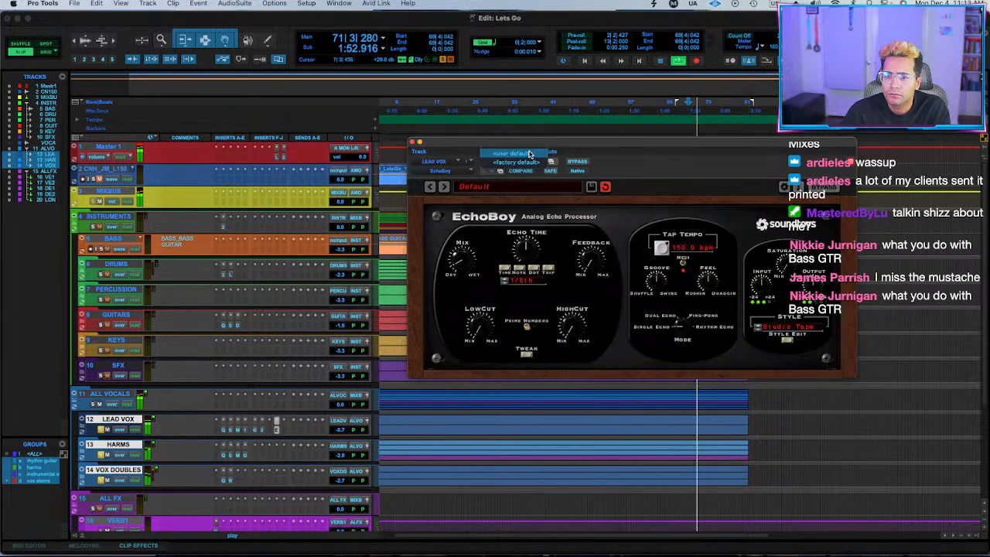
pyautogui.click(530, 154)
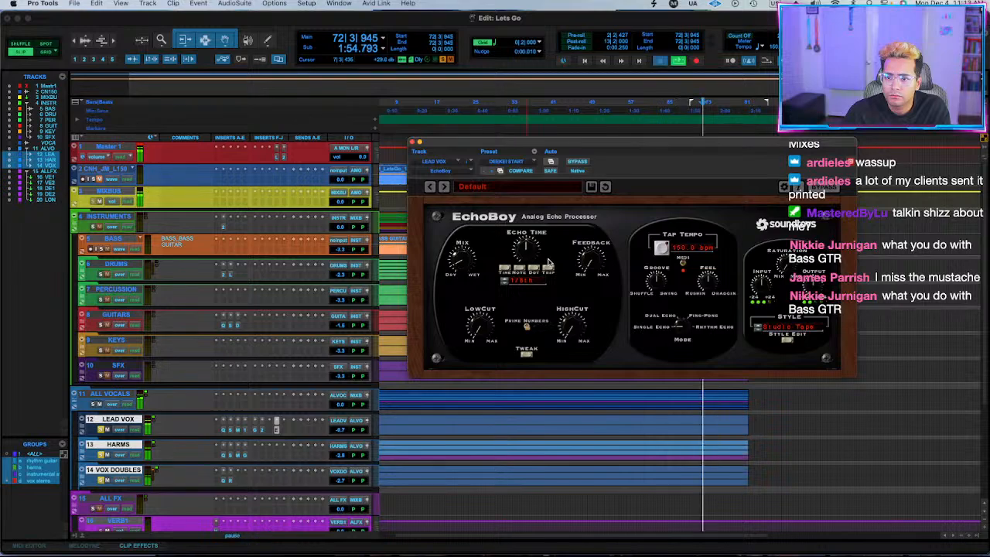
pyautogui.moveTo(588, 263); pyautogui.dragTo(580, 254)
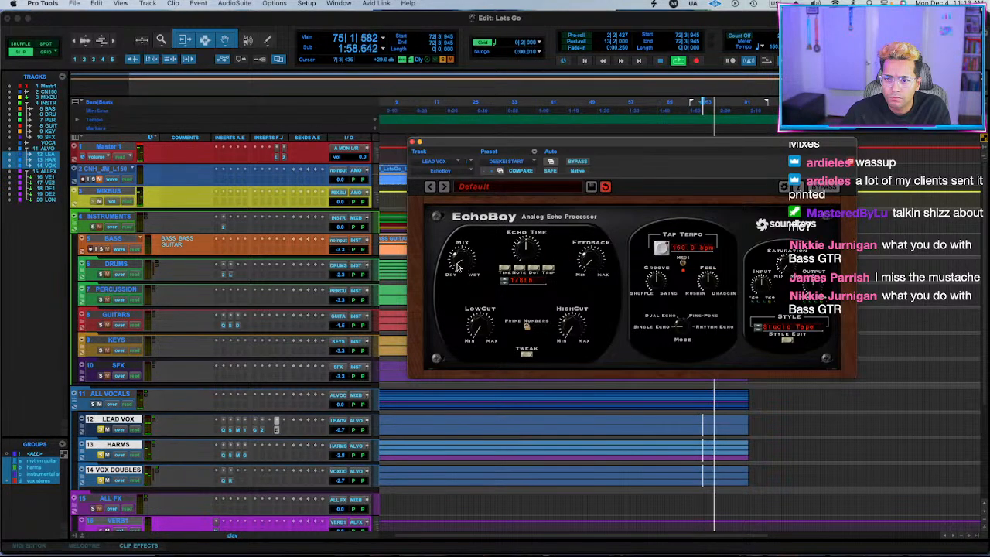
# Unsolo the grouped vocal stems during playback and save the session.
pyautogui.click(102, 430)
pyautogui.press('space')
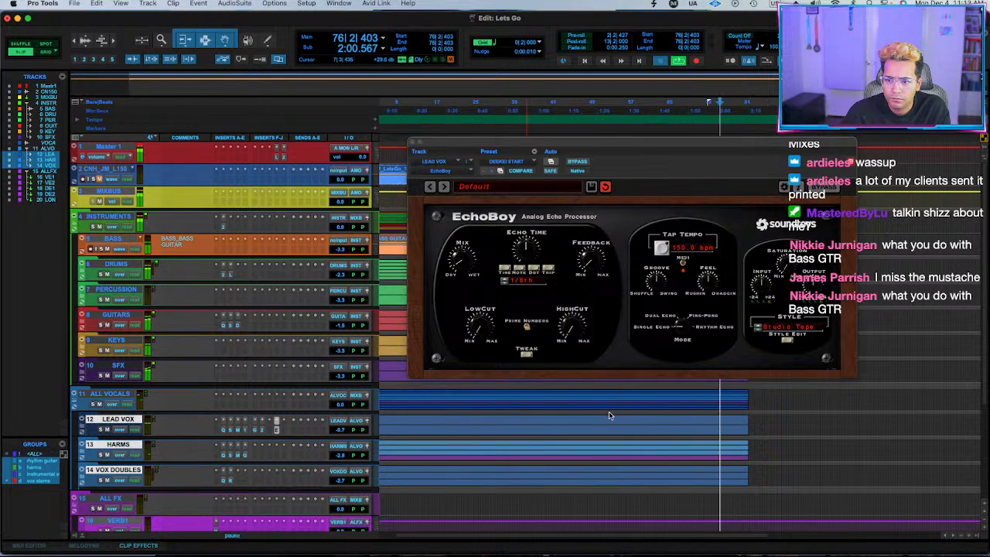
pyautogui.press('space')
pyautogui.press('super+s')
# Replay the full mix from bar 63, expand the LEAD VOX folder and play from the chorus vocal at bar 58.
pyautogui.click(664, 399)
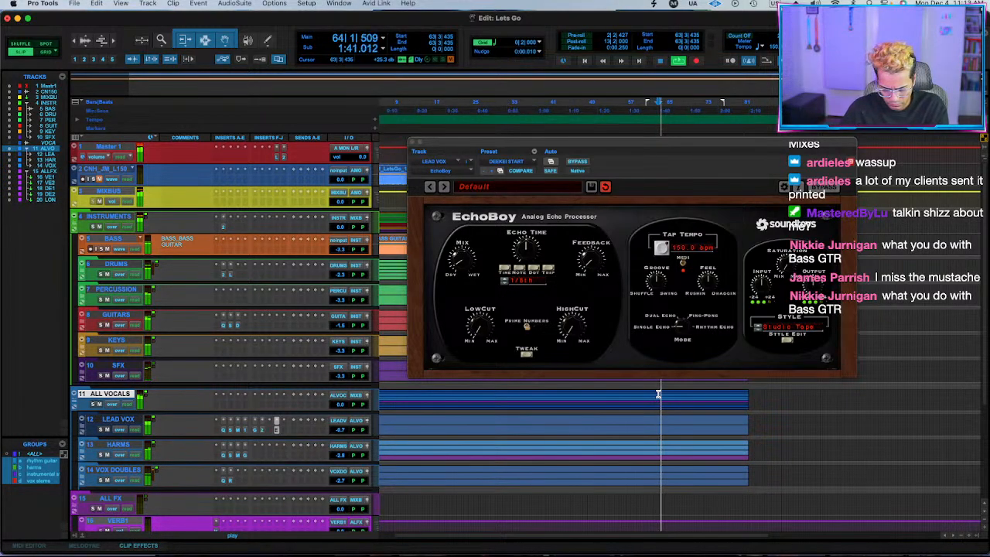
pyautogui.press('space')
pyautogui.press('space')
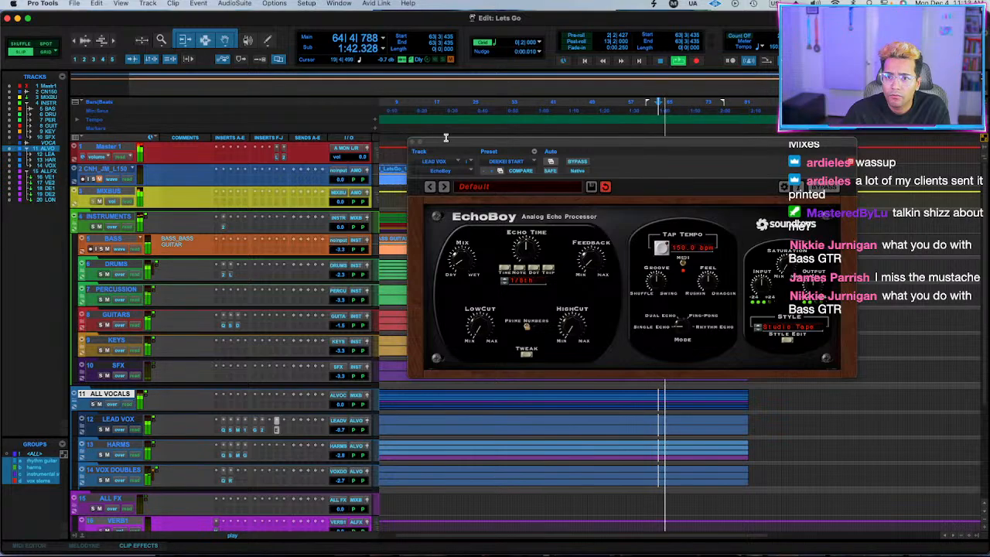
pyautogui.click(82, 419)
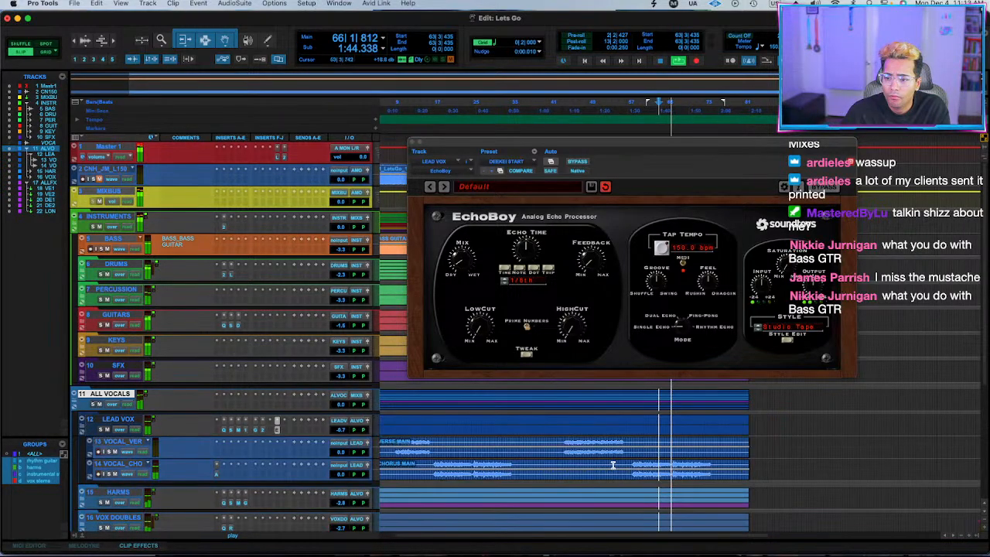
pyautogui.click(643, 465)
pyautogui.press('space')
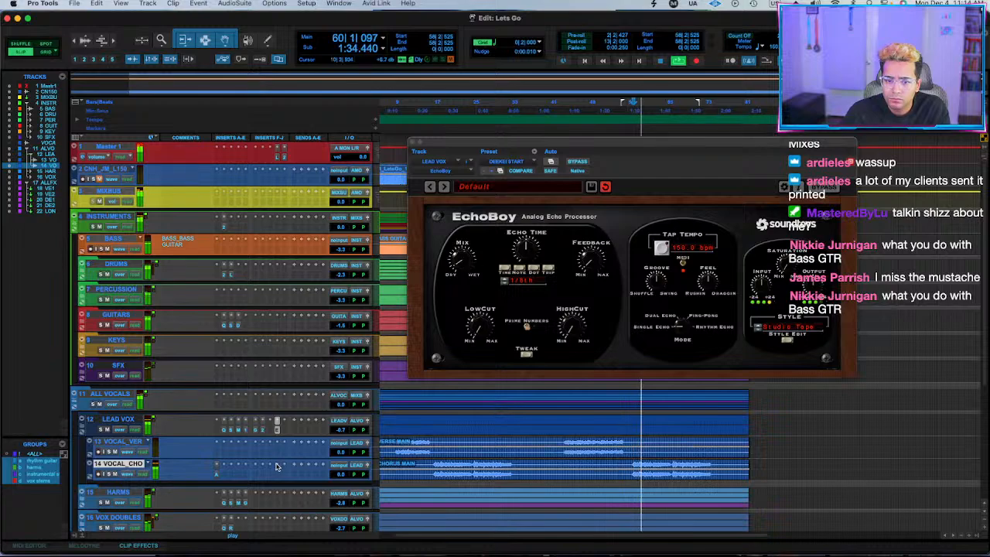
# Insert ValhallaVintageVerb (stereo) on LEAD VOX with a 1.34 s decay and 9.3% mix.
pyautogui.click(286, 431)
pyautogui.write('ValhallaVintageVerb (stereo)')
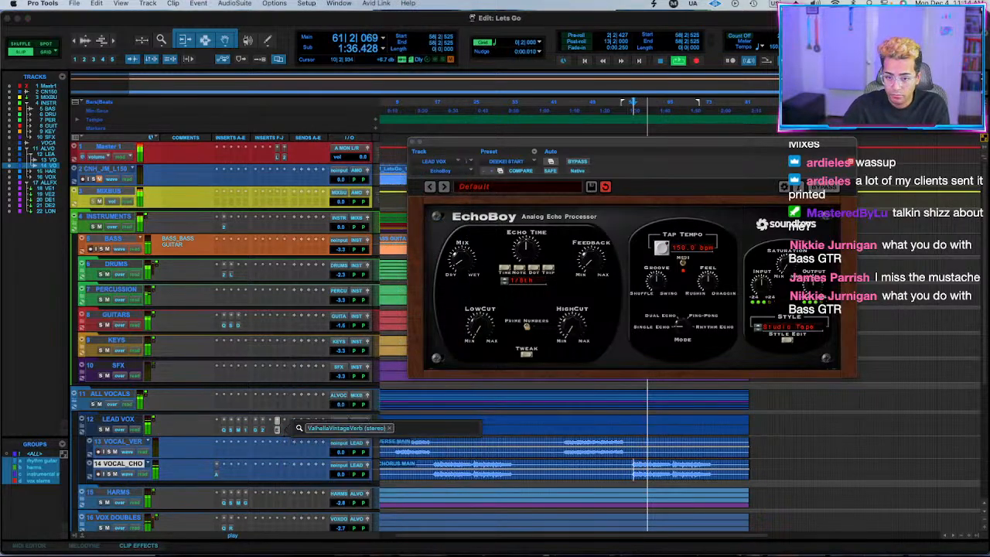
pyautogui.press('Return')
pyautogui.moveTo(442, 259); pyautogui.dragTo(415, 383)
pyautogui.moveTo(501, 288)
pyautogui.mouseDown()
pyautogui.moveTo(501, 311)
pyautogui.moveTo(500, 303)
pyautogui.mouseUp()
pyautogui.moveTo(438, 276); pyautogui.dragTo(443, 267)
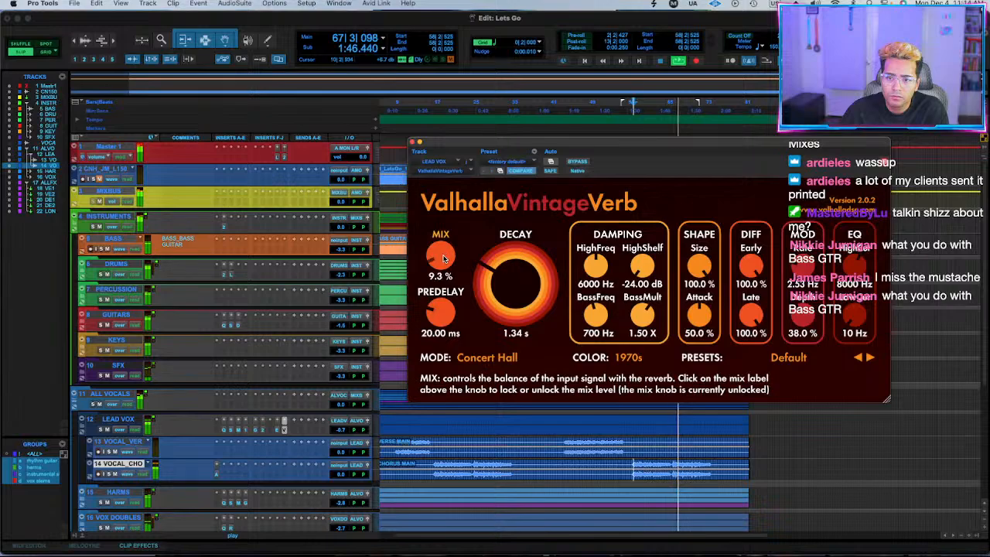
# Copy ValhallaVintageVerb to the VOX DOUBLES bus and set the copy's mix to 21.1% and decay to 2.08 s.
pyautogui.scroll(-5, 109, 349)
pyautogui.click(83, 327)
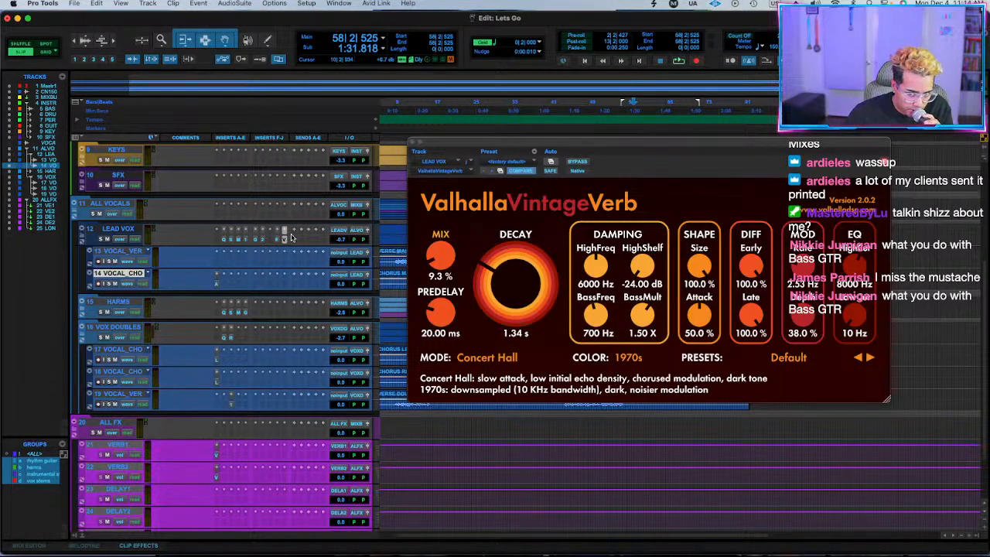
pyautogui.press('space')
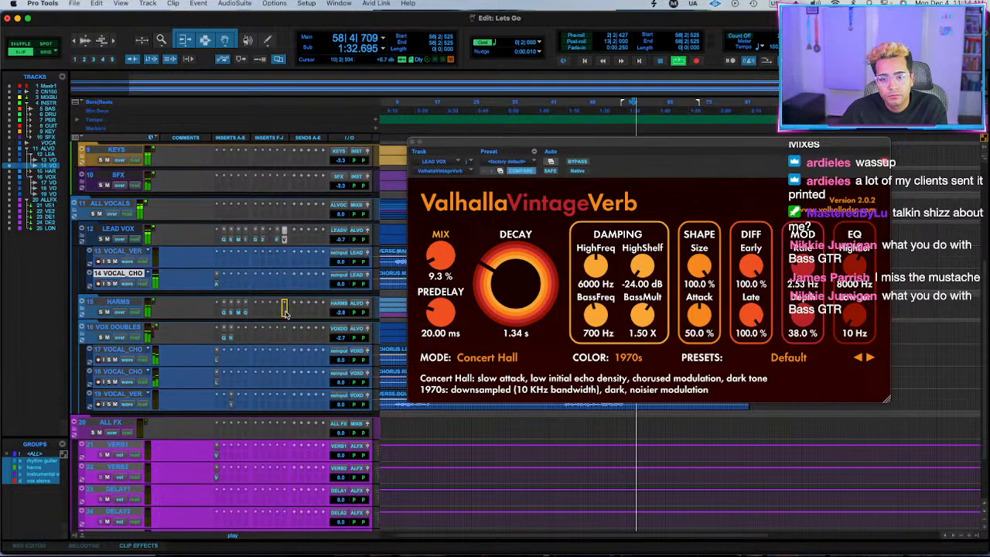
pyautogui.click(285, 339)
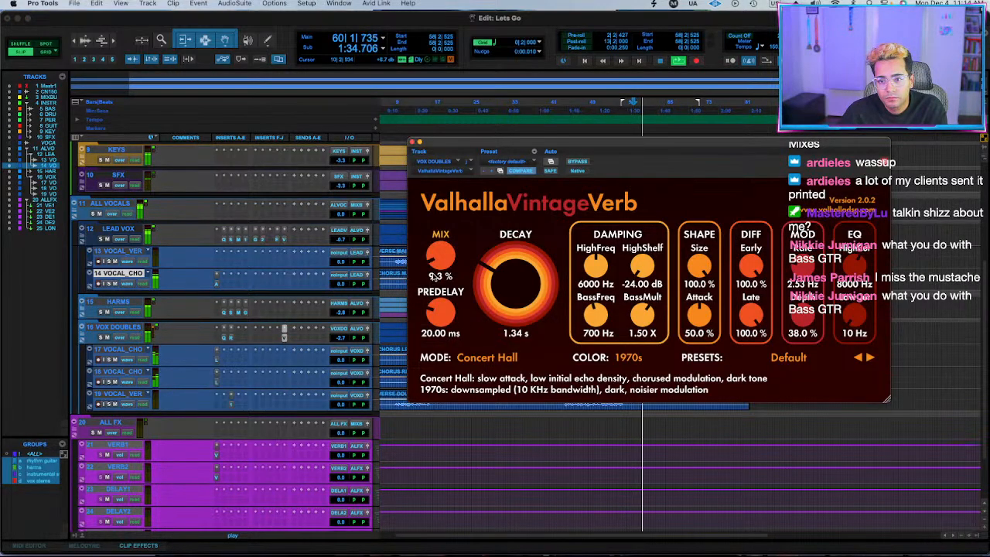
pyautogui.moveTo(450, 259); pyautogui.dragTo(453, 245)
pyautogui.moveTo(491, 285); pyautogui.dragTo(451, 273)
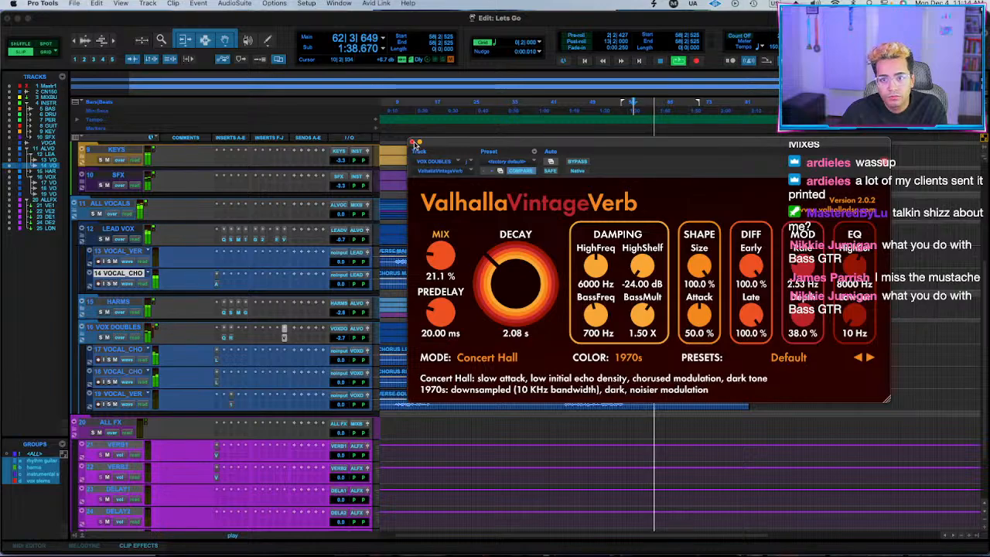
pyautogui.click(284, 337)
# Raise the high control slightly in Mixland TILT! on the GUITARS bus and close the plug-in.
pyautogui.scroll(5, 456, 360)
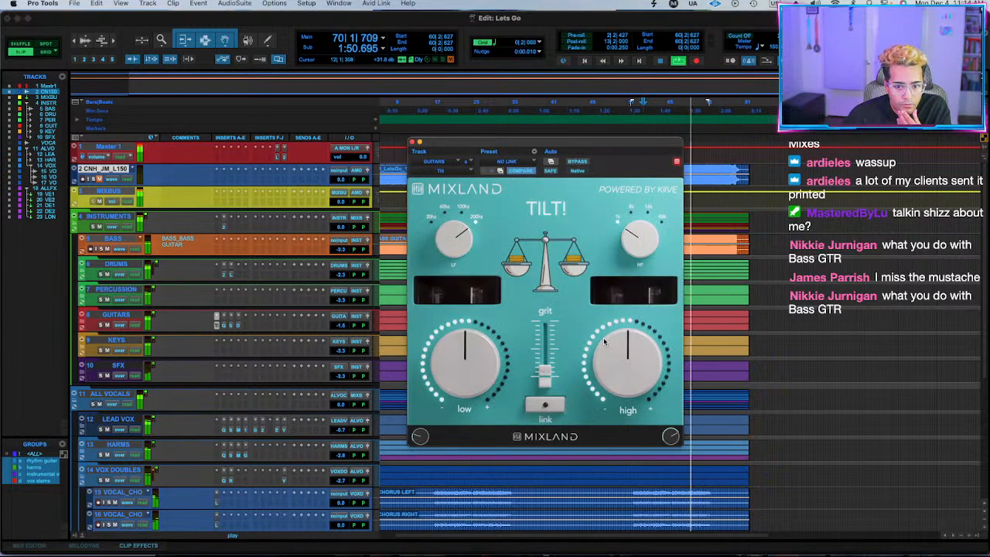
pyautogui.moveTo(611, 345); pyautogui.dragTo(611, 343)
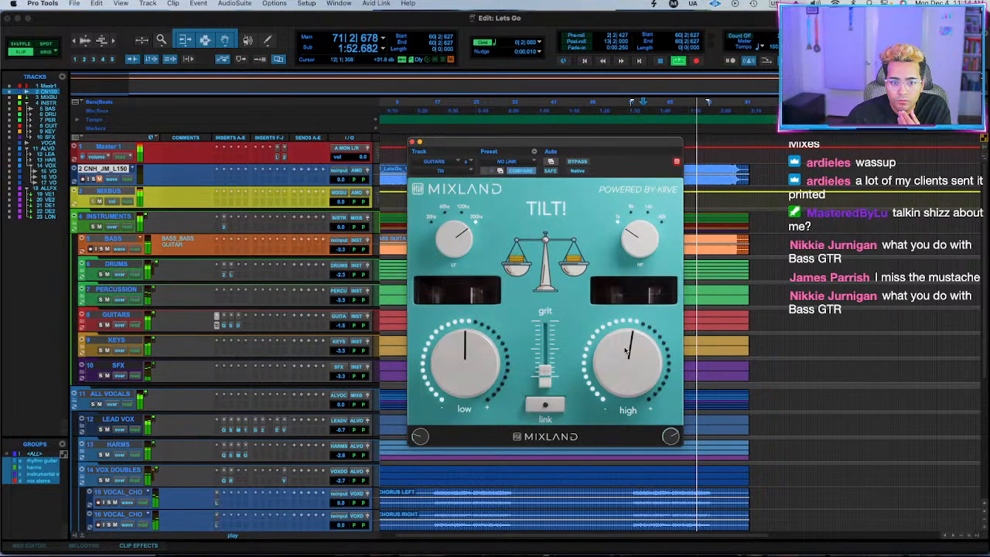
pyautogui.keyDown('alt'); pyautogui.click(625, 350); pyautogui.keyUp('alt')
pyautogui.click(412, 142)
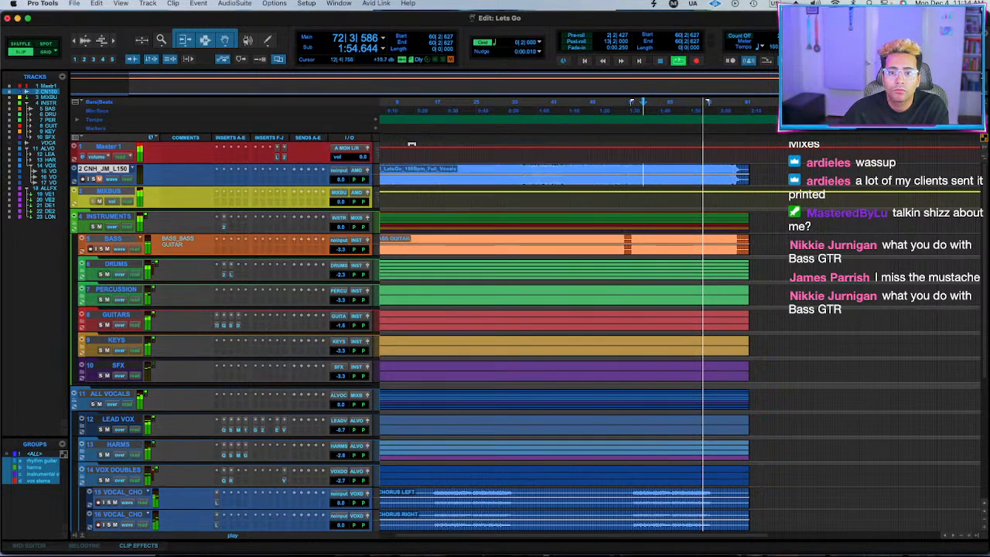
# Insert SSL Native Bus Compressor 2 (stereo) on the MIXBUS.
pyautogui.click(262, 202)
pyautogui.moveTo(262, 203)
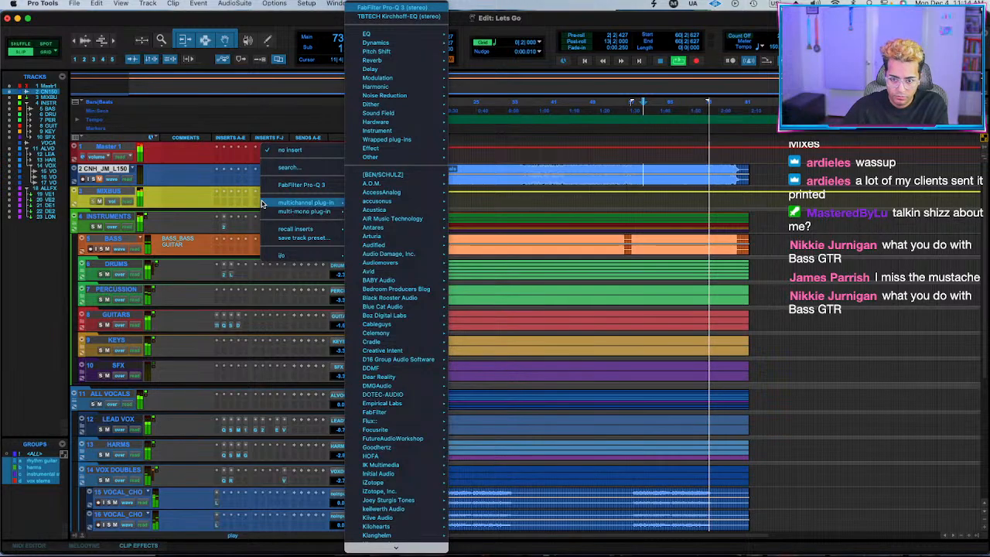
pyautogui.write('ssl')
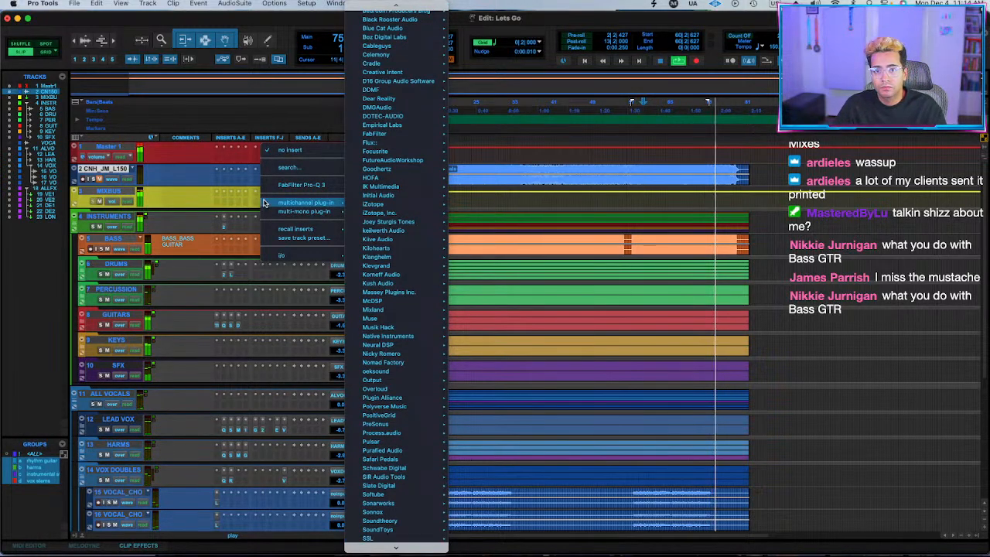
pyautogui.click(300, 169)
pyautogui.write('ssl')
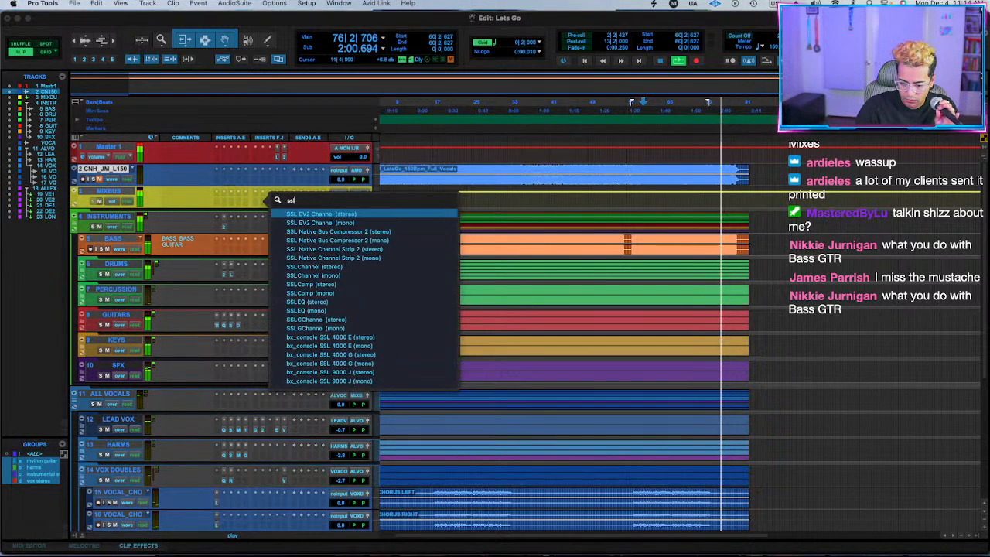
pyautogui.click(340, 233)
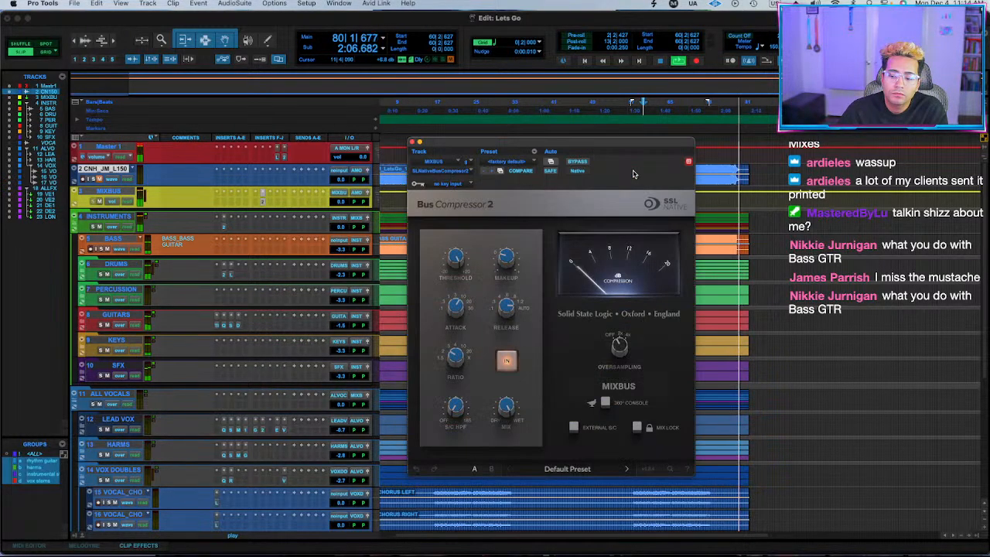
# Raise the ratio and lower the threshold of the SSL Bus Compressor 2 on the MIXBUS.
pyautogui.moveTo(603, 159); pyautogui.dragTo(537, 150)
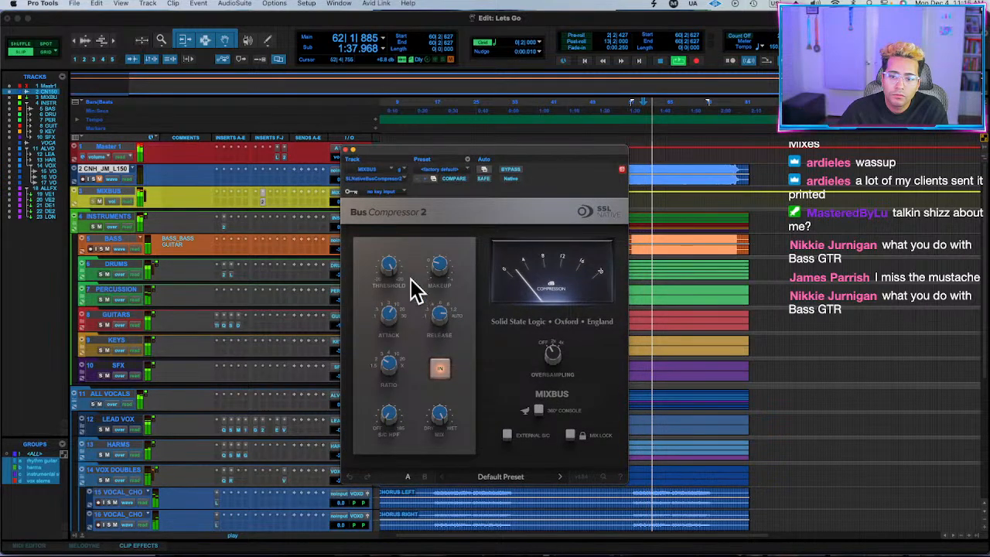
pyautogui.moveTo(390, 362); pyautogui.dragTo(389, 309)
pyautogui.moveTo(390, 263); pyautogui.dragTo(389, 293)
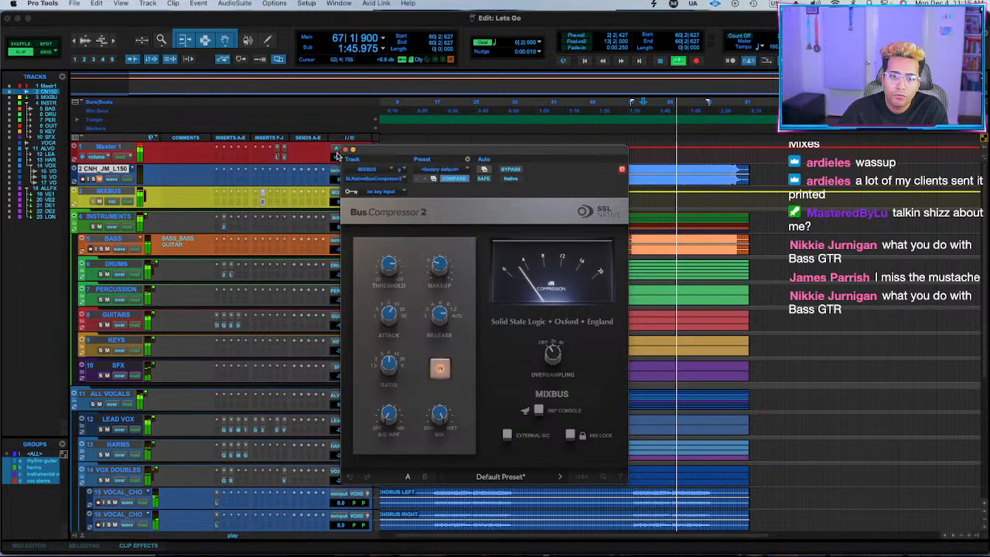
# Expand the DRUMS folder and set the DRUMS_KICK track level to -4.0 dB.
pyautogui.click(90, 274)
pyautogui.moveTo(433, 151); pyautogui.dragTo(548, 144)
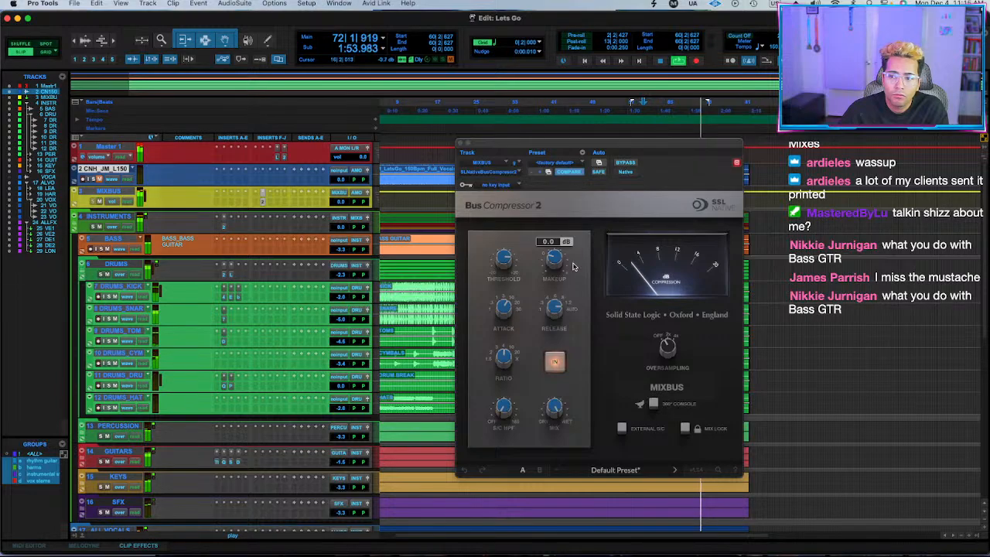
pyautogui.click(339, 298)
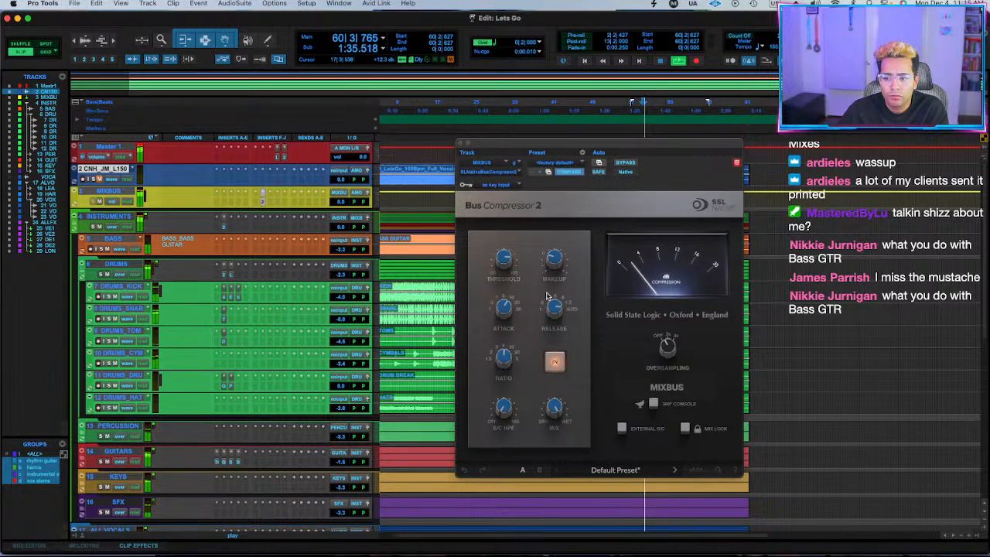
# Set the MIXBUS compressor's makeup gain to 1.7 dB, compare it against bypass and close the plug-in.
pyautogui.moveTo(503, 259); pyautogui.dragTo(504, 267)
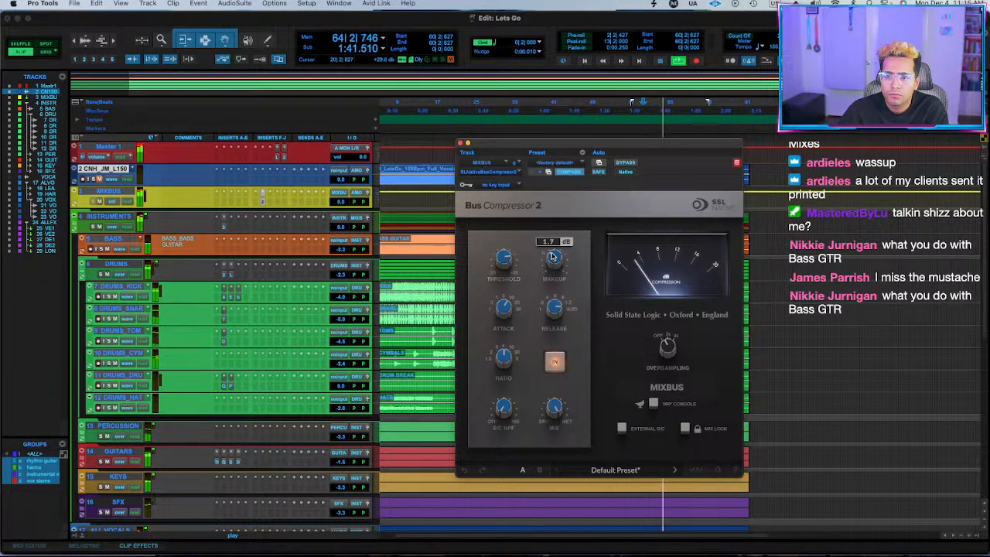
pyautogui.click(626, 163)
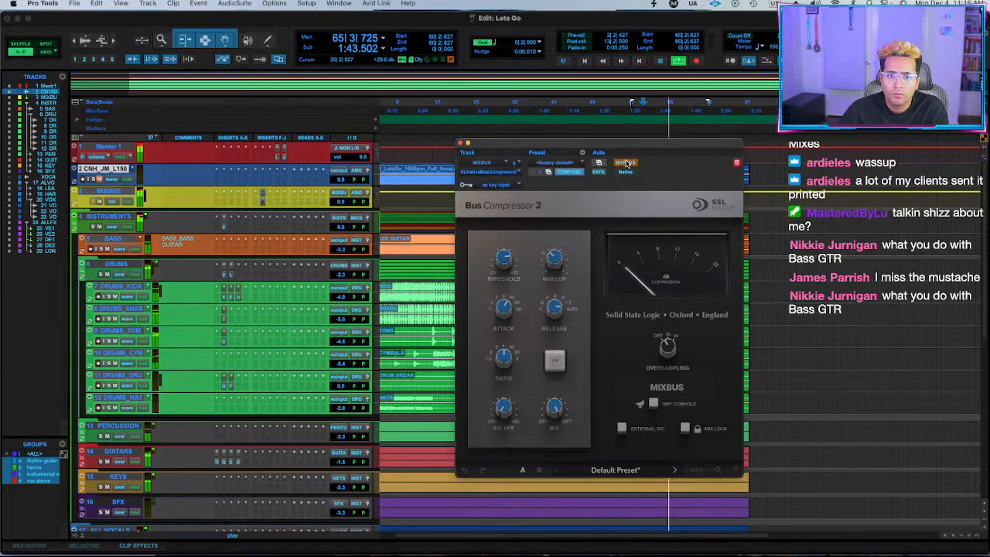
pyautogui.click(626, 163)
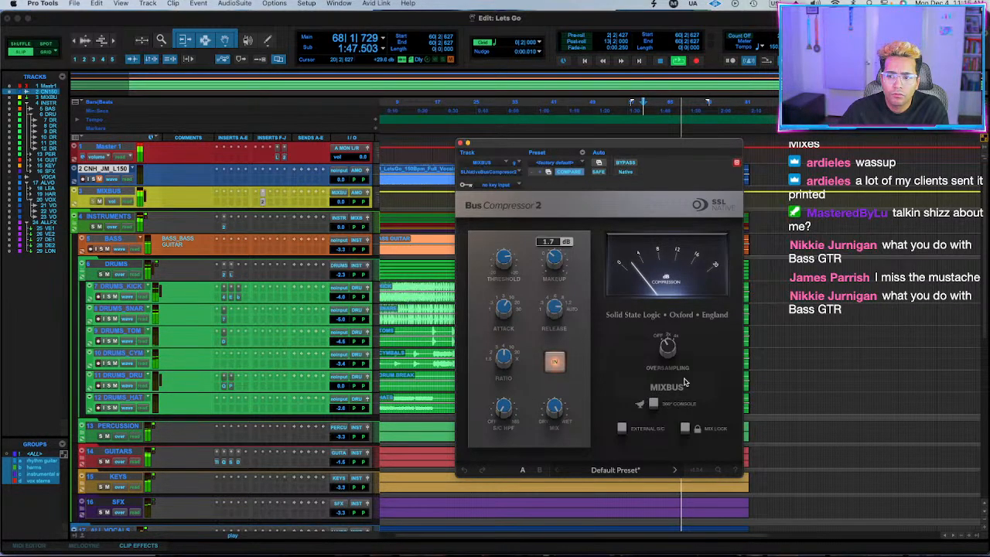
pyautogui.click(460, 143)
# Toggle the MIXBUS insert bypass to compare, move the compressor one insert slot earlier, and stop playback.
pyautogui.click(120, 192)
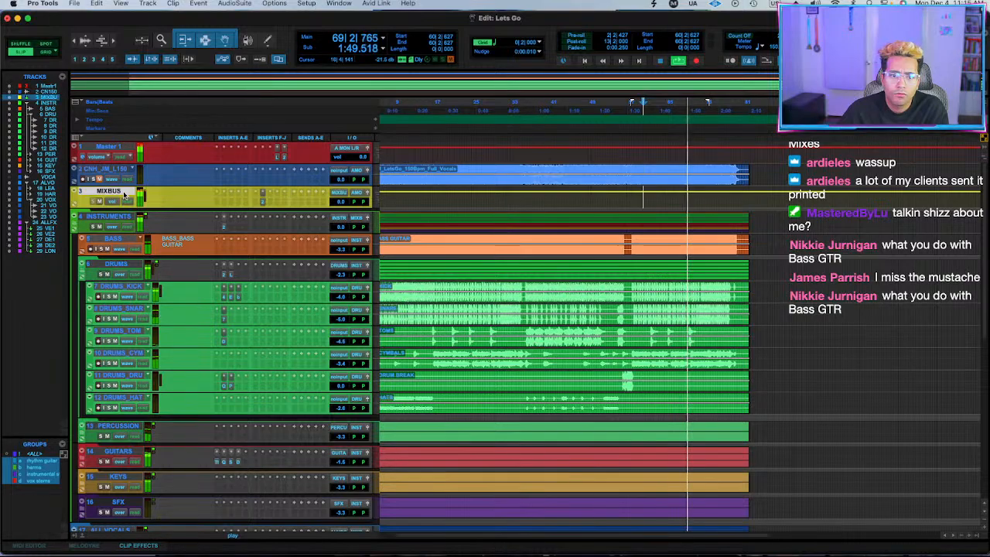
pyautogui.click(263, 200)
pyautogui.hotkey('shift', 'a')
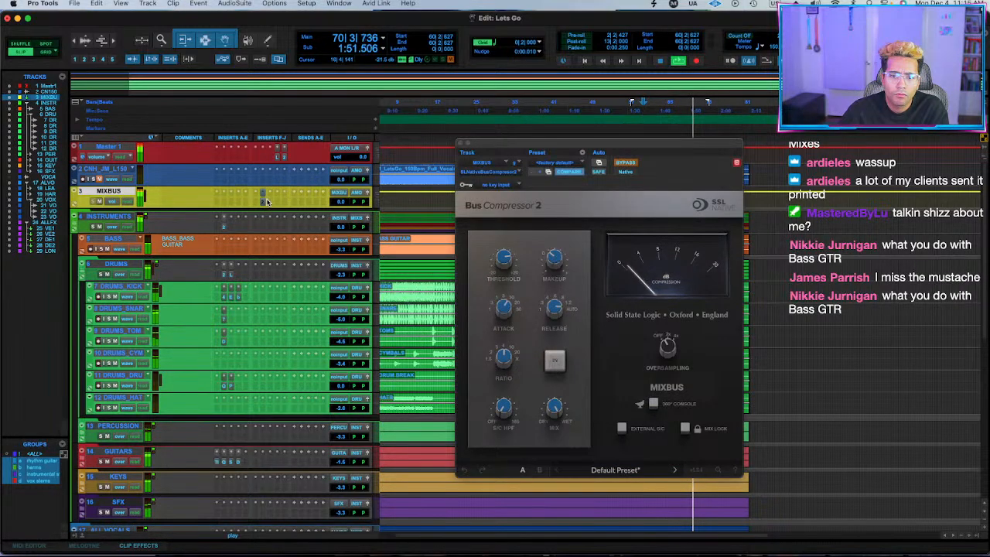
pyautogui.moveTo(258, 207); pyautogui.dragTo(259, 200)
pyautogui.hotkey('shift', 'a')
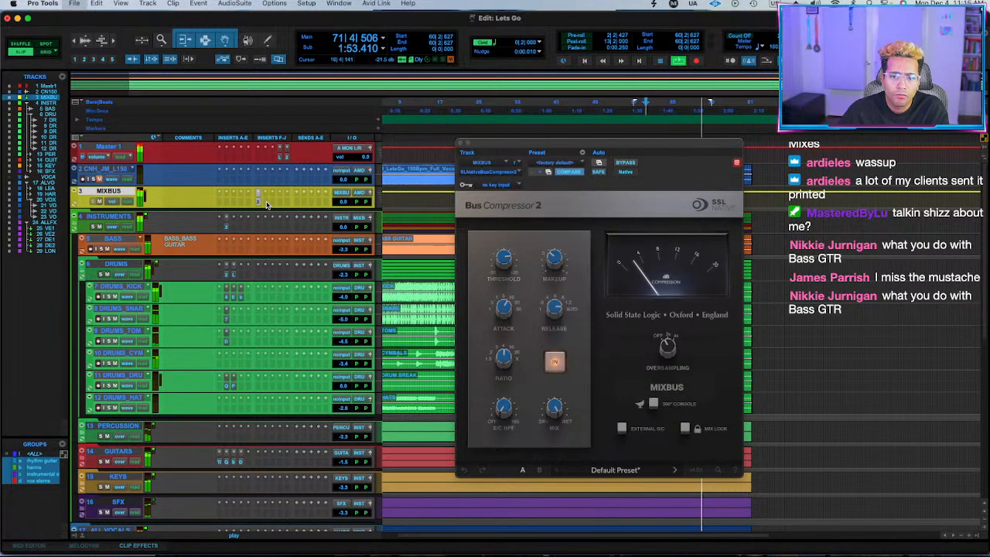
pyautogui.press('space')
pyautogui.click(462, 142)
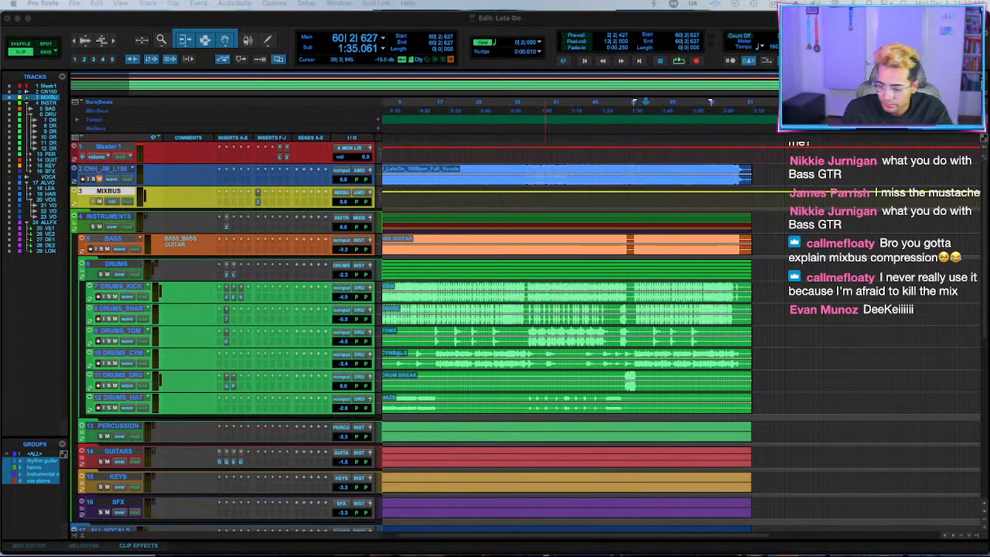
# Play the mix from bar 60 and insert FabFilter Pro-L 2 on the MIXBUS, leaving an empty slot after the compressor.
pyautogui.click(648, 239)
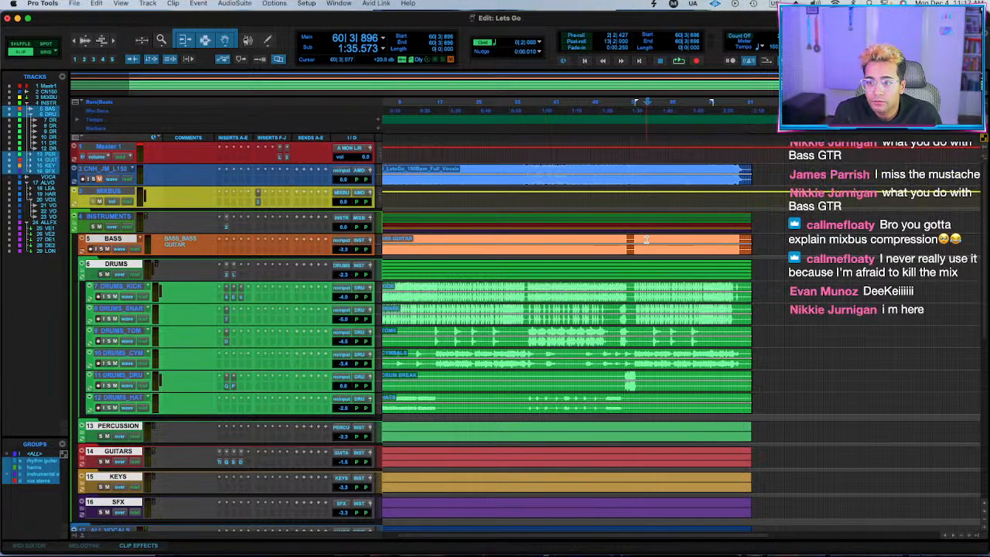
pyautogui.click(644, 239)
pyautogui.press('space')
pyautogui.click(273, 203)
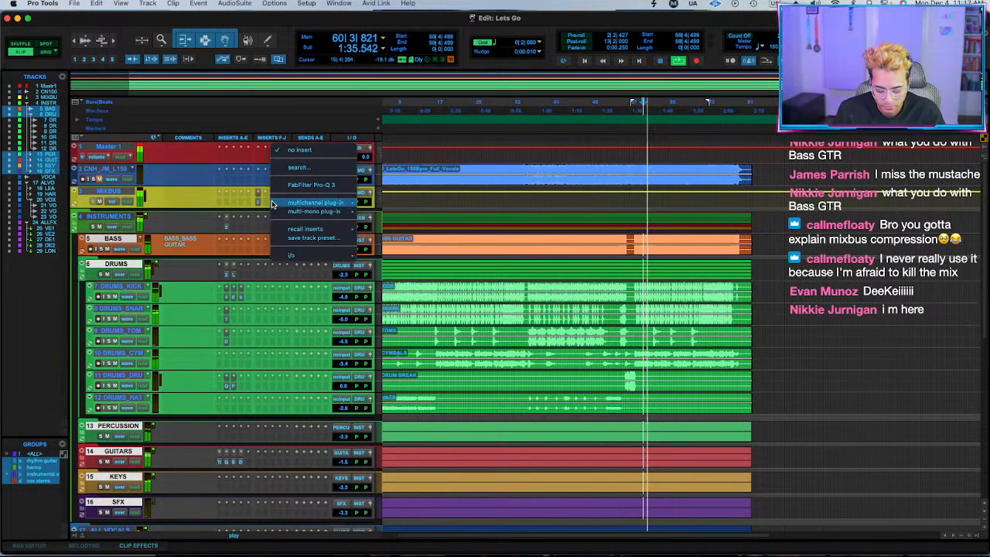
pyautogui.write('l2')
pyautogui.click(337, 214)
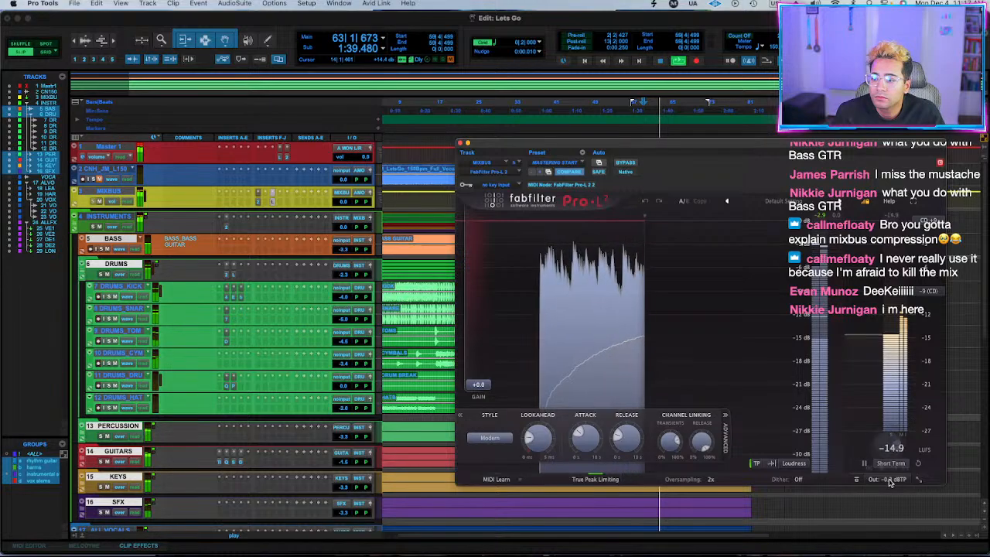
# Insert bx_clipper between the MIXBUS compressor and limiter, with its knee at 0.4 and ceiling at -4.1 dB.
pyautogui.click(267, 202)
pyautogui.click(267, 202)
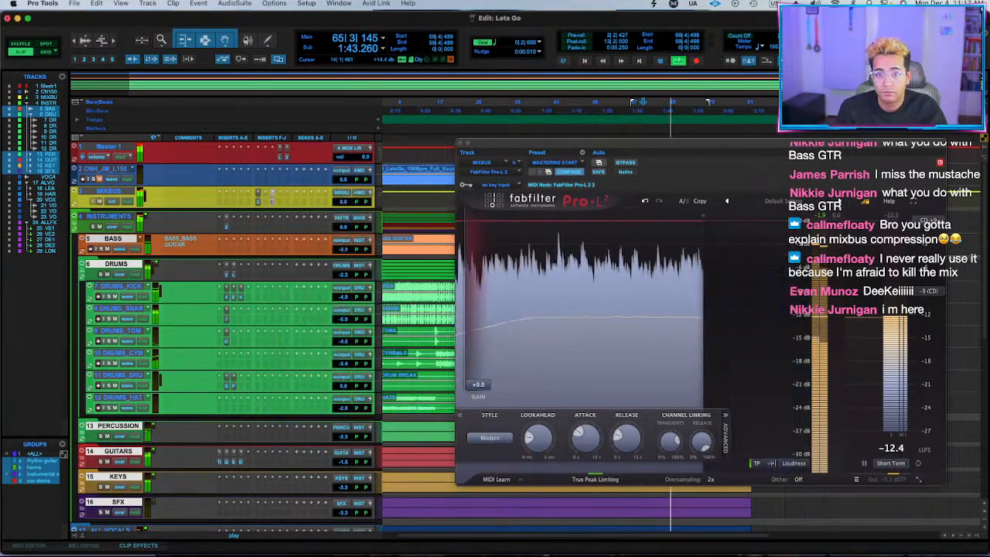
pyautogui.click(329, 214)
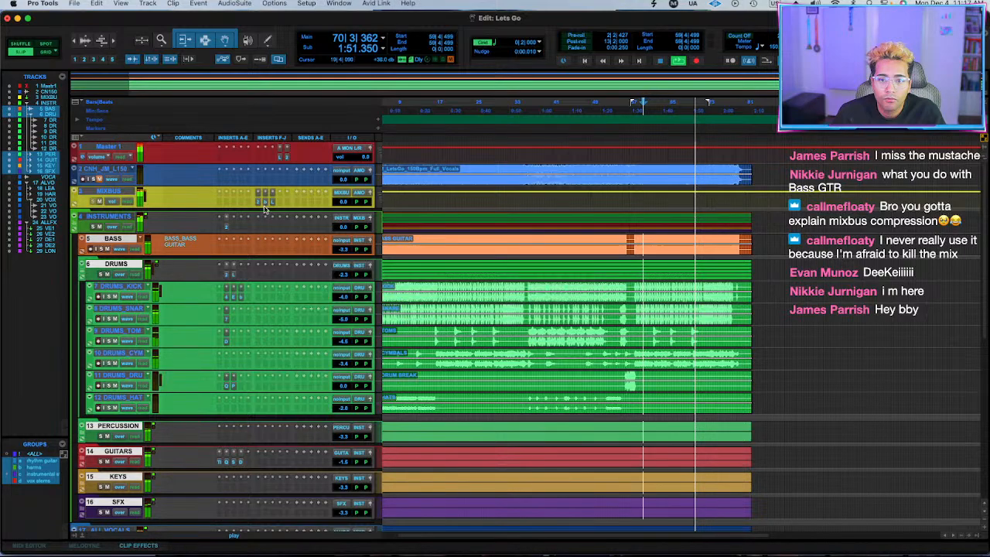
pyautogui.click(266, 202)
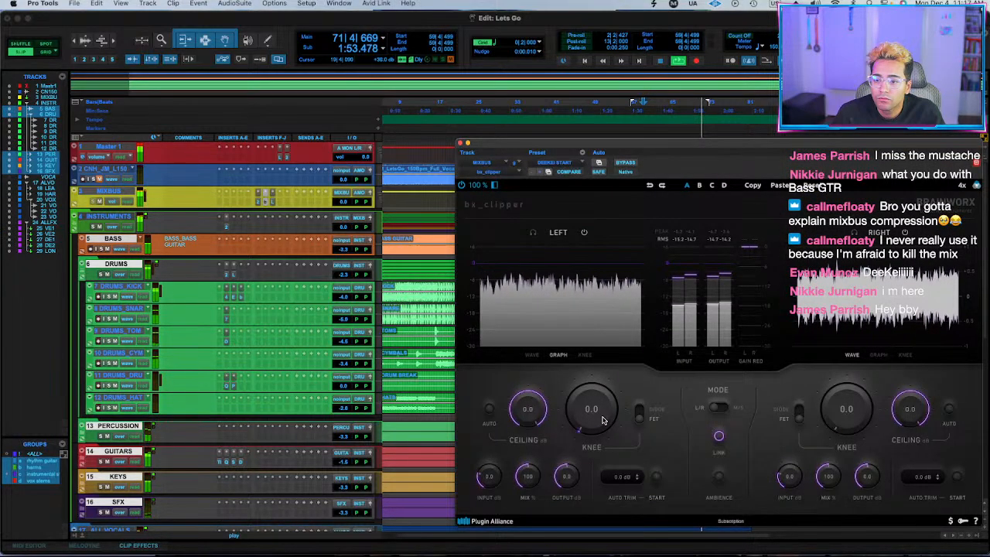
pyautogui.moveTo(611, 420); pyautogui.dragTo(605, 417)
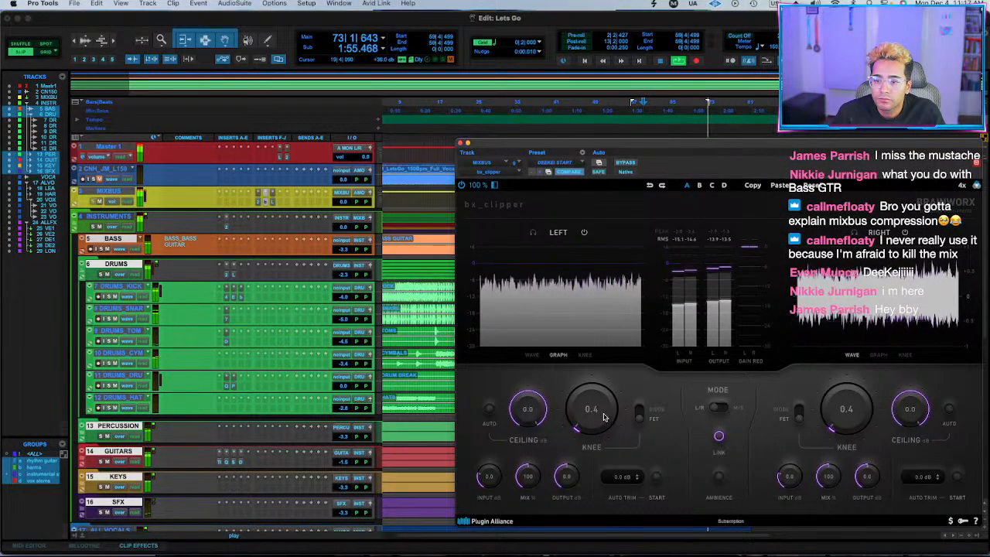
pyautogui.moveTo(522, 414); pyautogui.dragTo(542, 400)
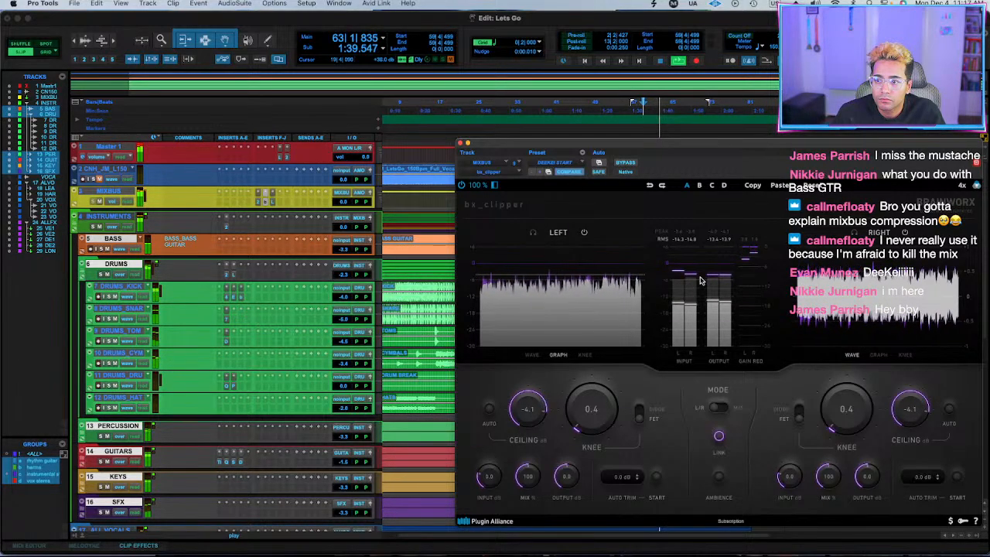
pyautogui.click(460, 143)
pyautogui.scroll(-3, 376, 387)
pyautogui.press('space')
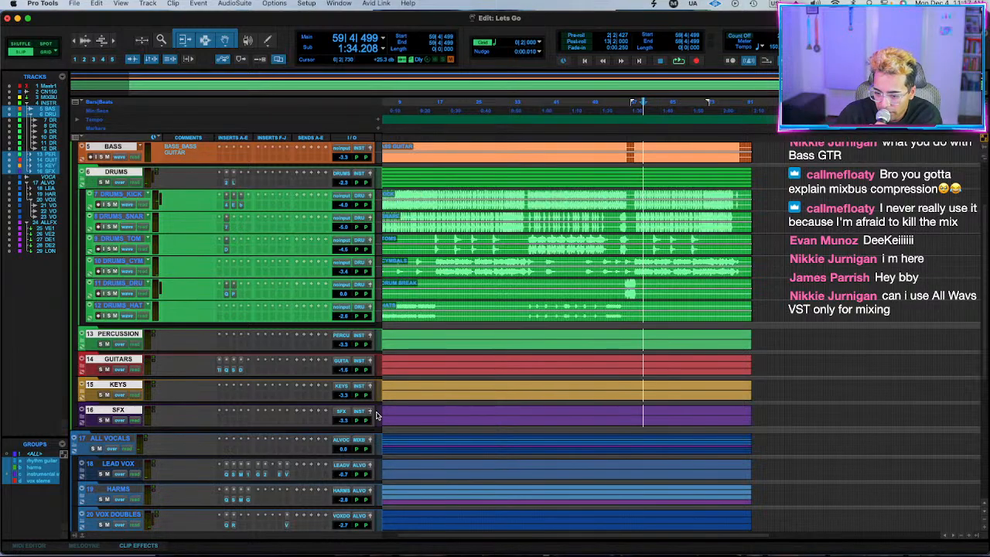
# Play the full mix from bar 13 and check the LEAD VOX level.
pyautogui.click(418, 194)
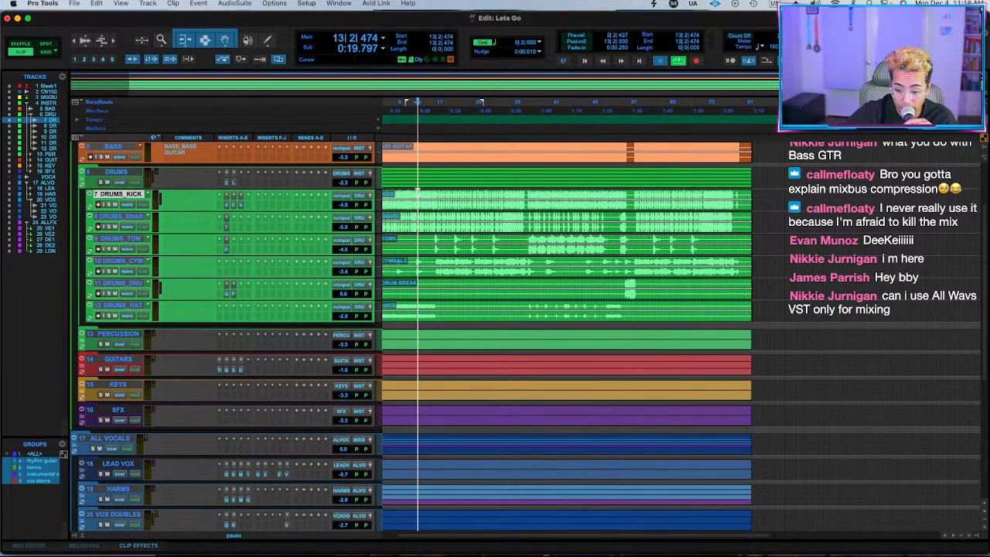
pyautogui.press('space')
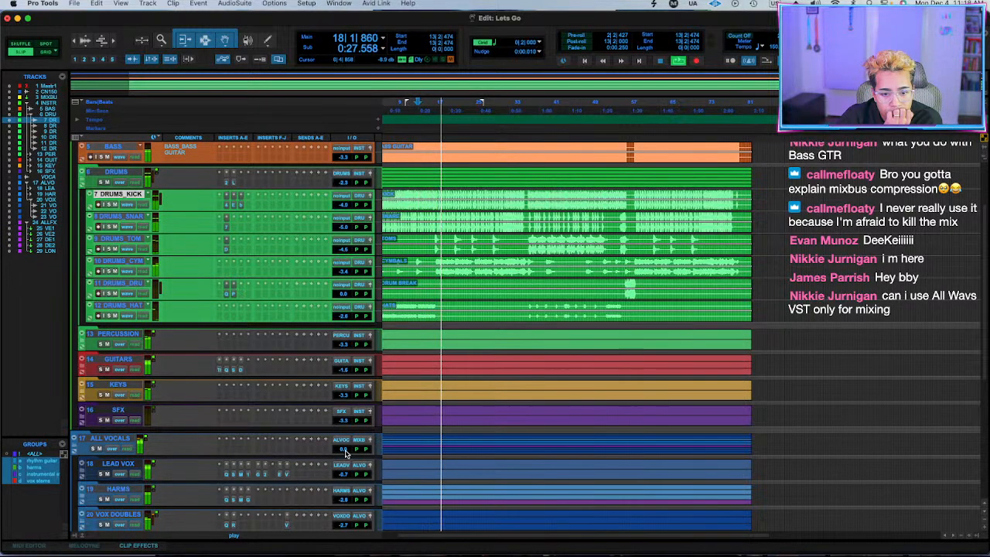
pyautogui.scroll(-1, 349, 448)
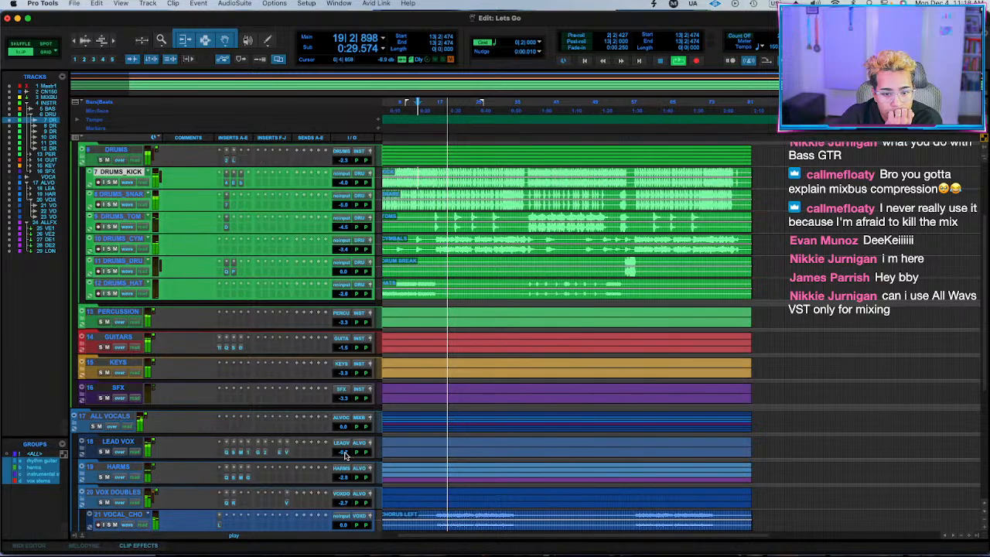
pyautogui.moveTo(345, 451); pyautogui.dragTo(346, 454)
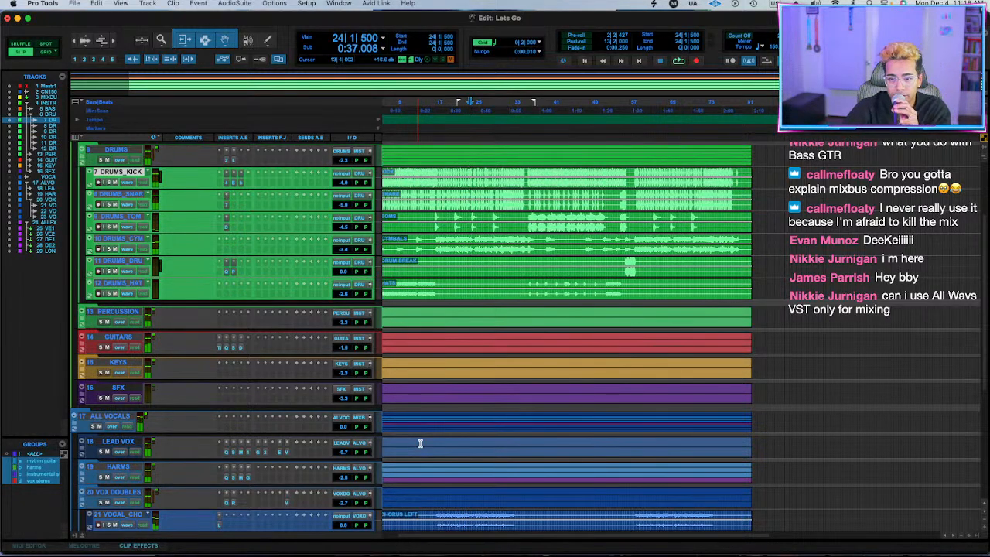
# Play the full mix from bar 25 and open FabFilter Pro-L 2 on the MIXBUS to check its metering.
pyautogui.click(490, 446)
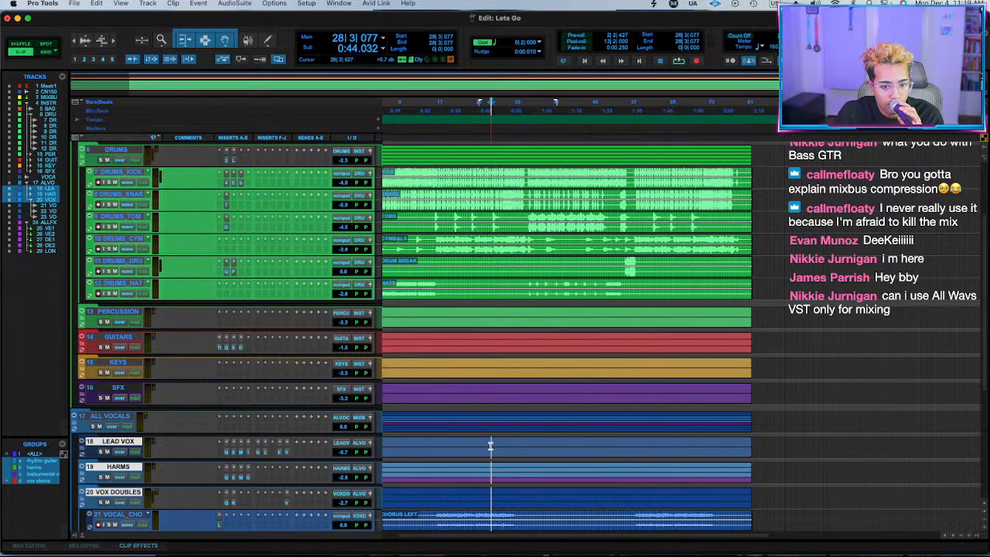
pyautogui.scroll(-5, 515, 440)
pyautogui.click(479, 306)
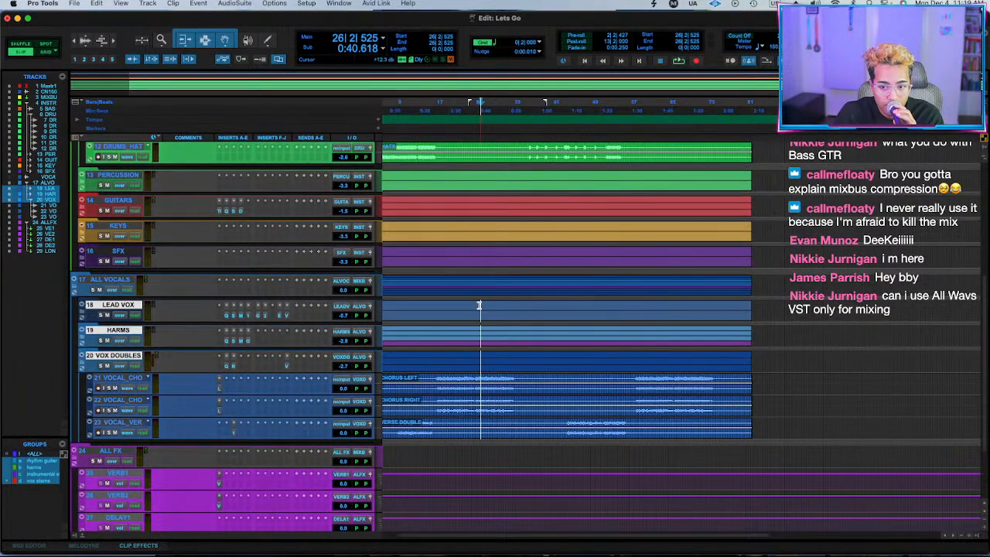
pyautogui.click(478, 304)
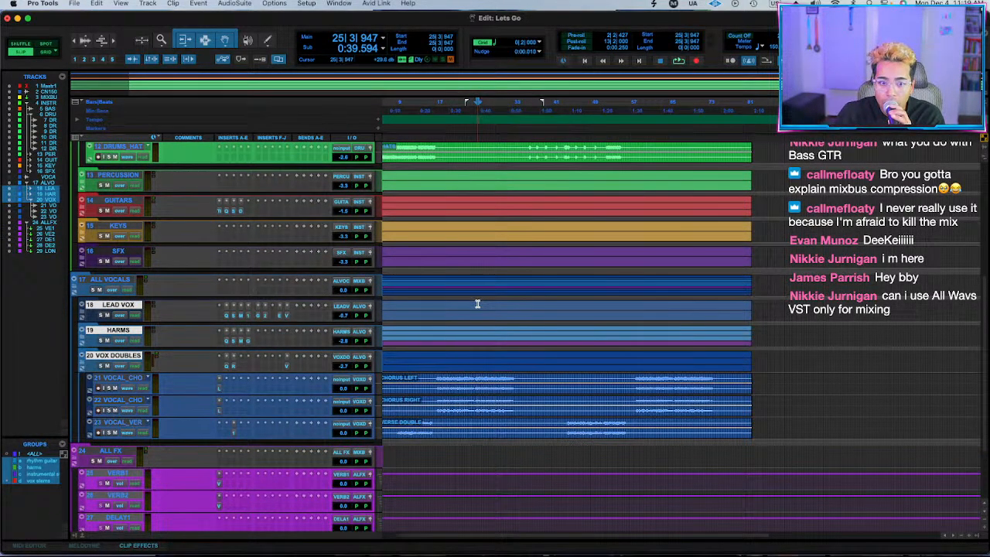
pyautogui.scroll(4, 477, 306)
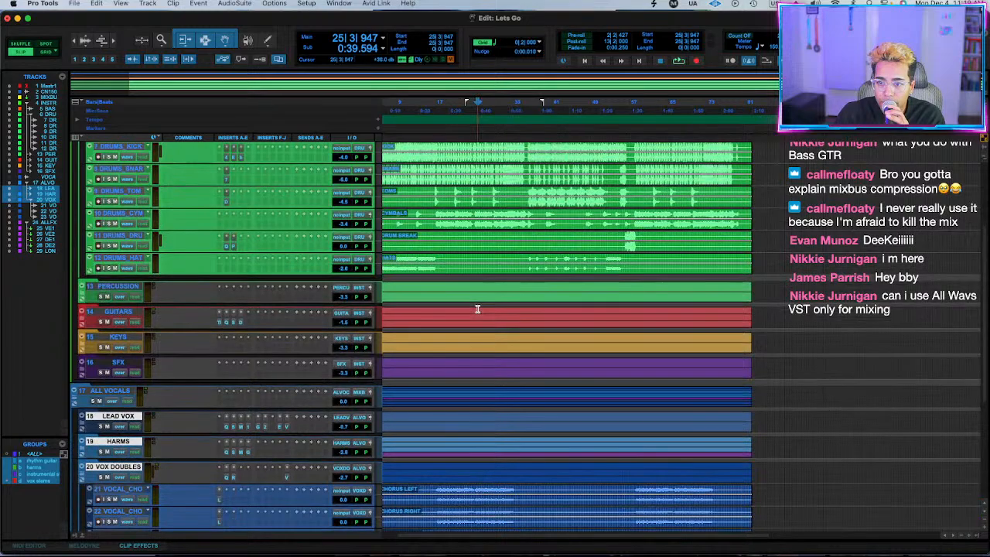
pyautogui.scroll(5, 478, 309)
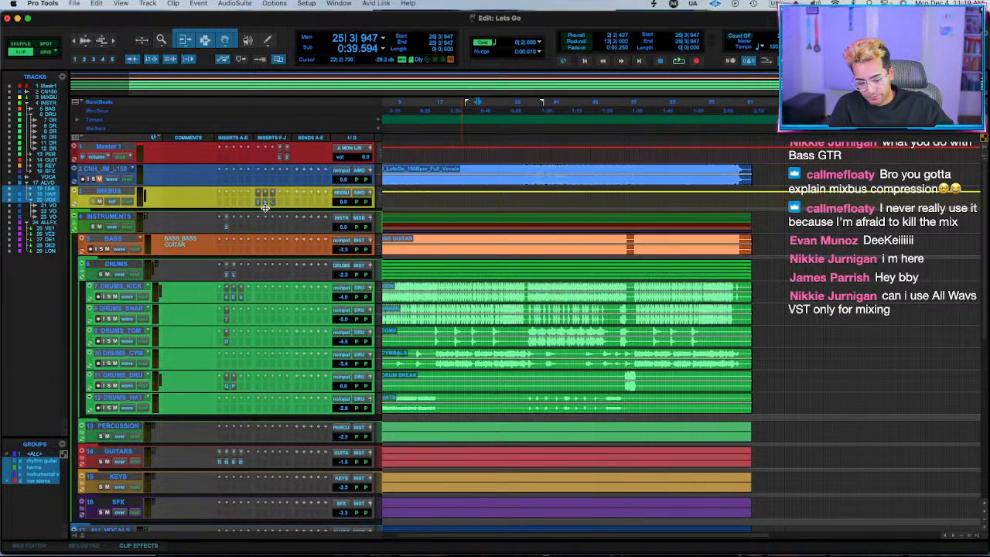
pyautogui.press('space')
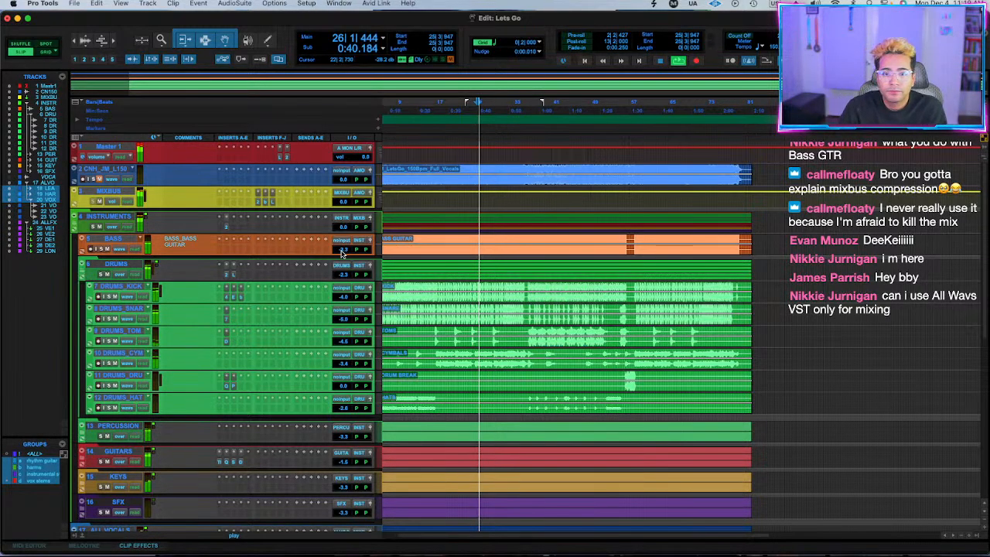
pyautogui.click(265, 204)
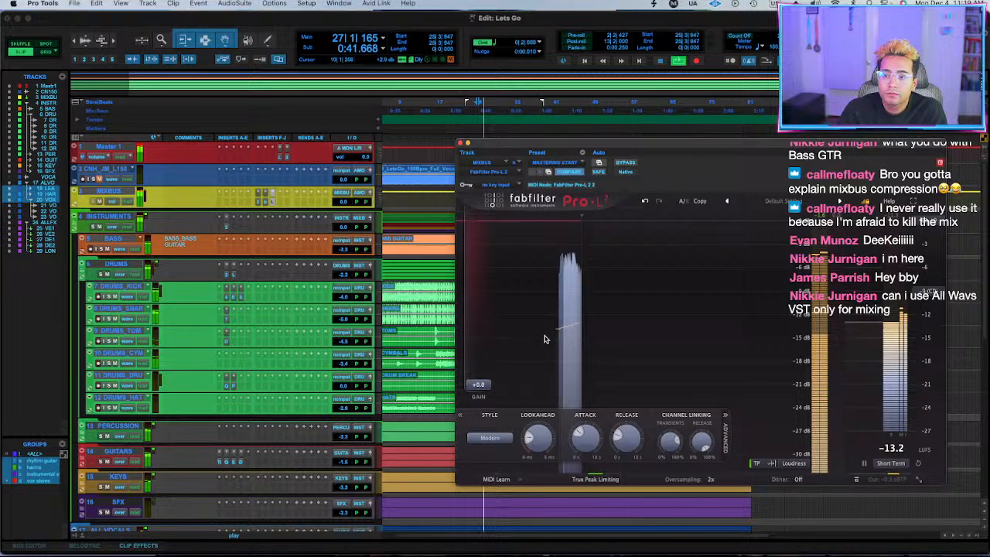
# Raise the MIXBUS bx_clipper ceiling to -3.8 dB and the FabFilter Pro-L 2 gain to +5.5 dB during playback.
pyautogui.click(266, 202)
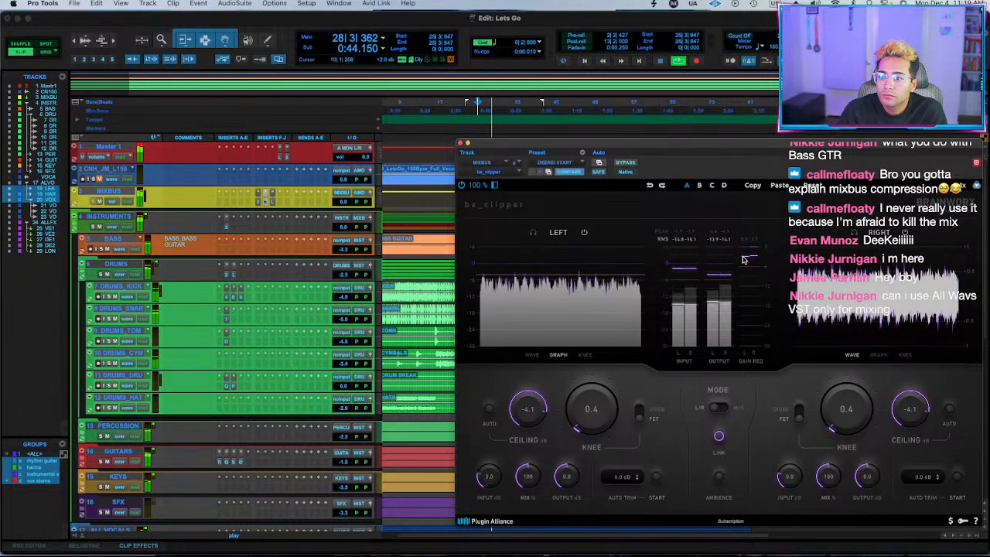
pyautogui.moveTo(546, 407); pyautogui.dragTo(547, 404)
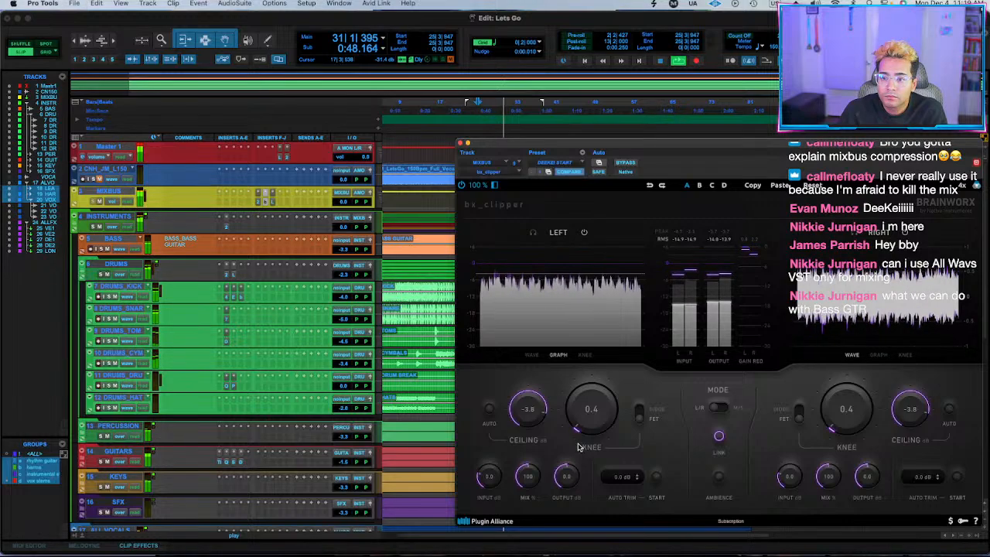
pyautogui.click(273, 202)
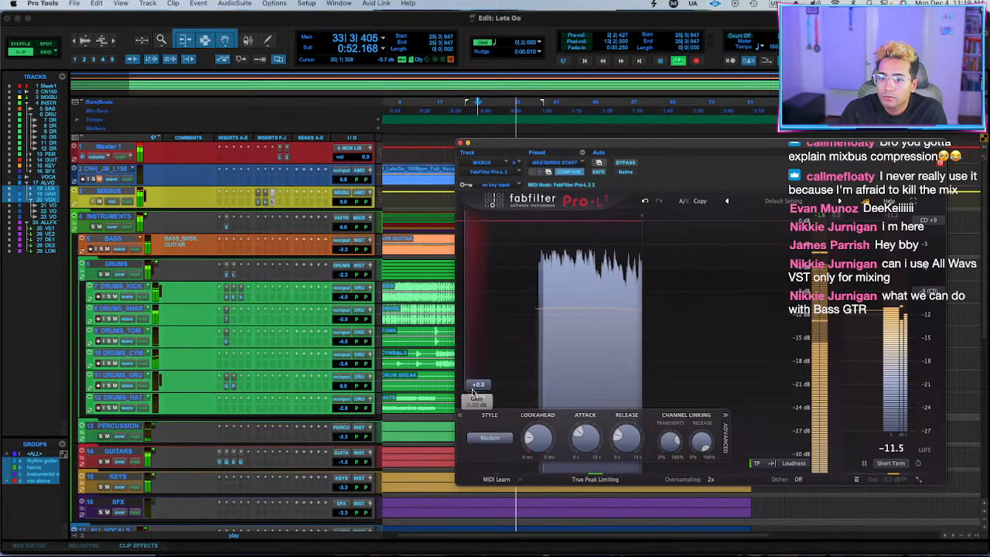
pyautogui.moveTo(479, 385); pyautogui.dragTo(480, 360)
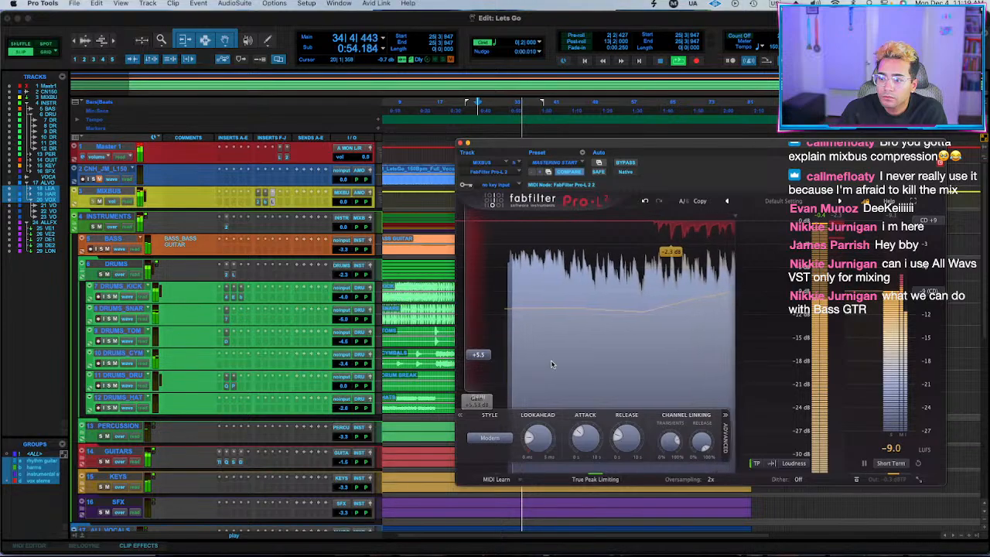
pyautogui.press('space')
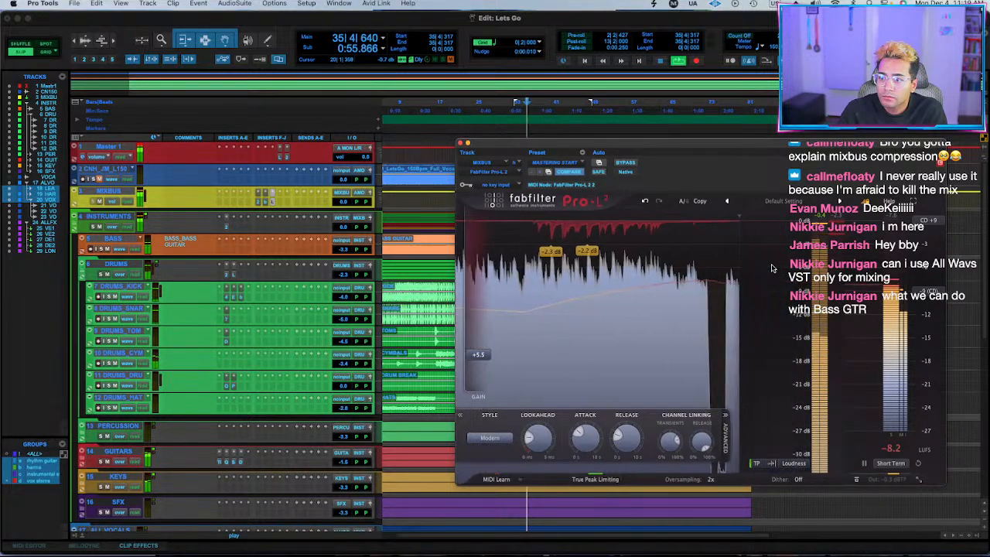
# Play the full mix from bar 59 and lower the GUITARS level to -1.8 dB.
pyautogui.click(641, 503)
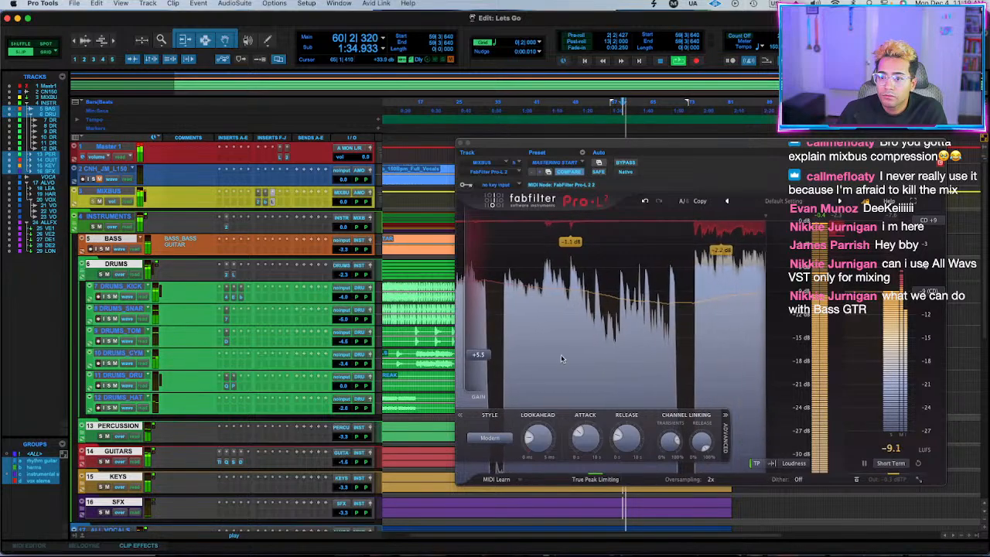
pyautogui.moveTo(343, 465); pyautogui.dragTo(344, 466)
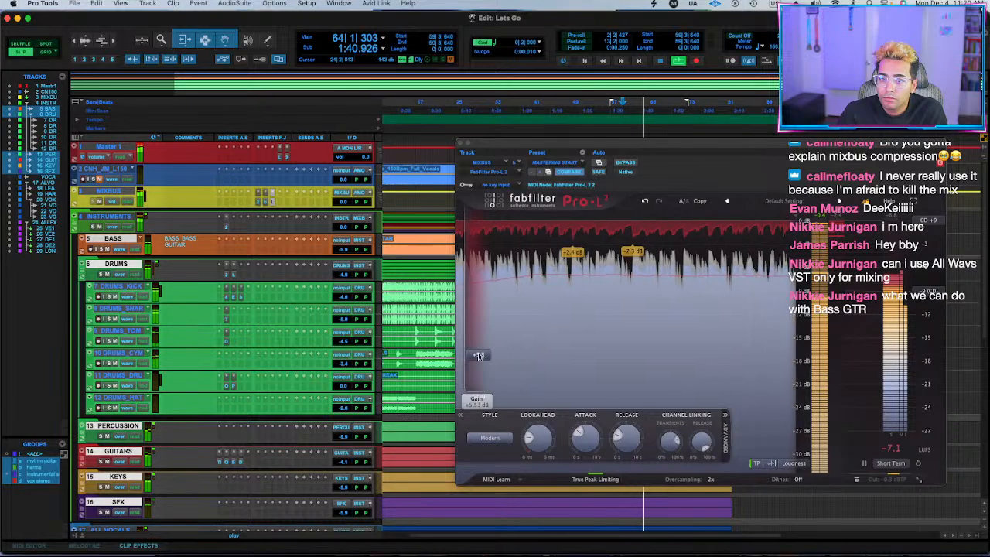
pyautogui.scroll(-3, 412, 408)
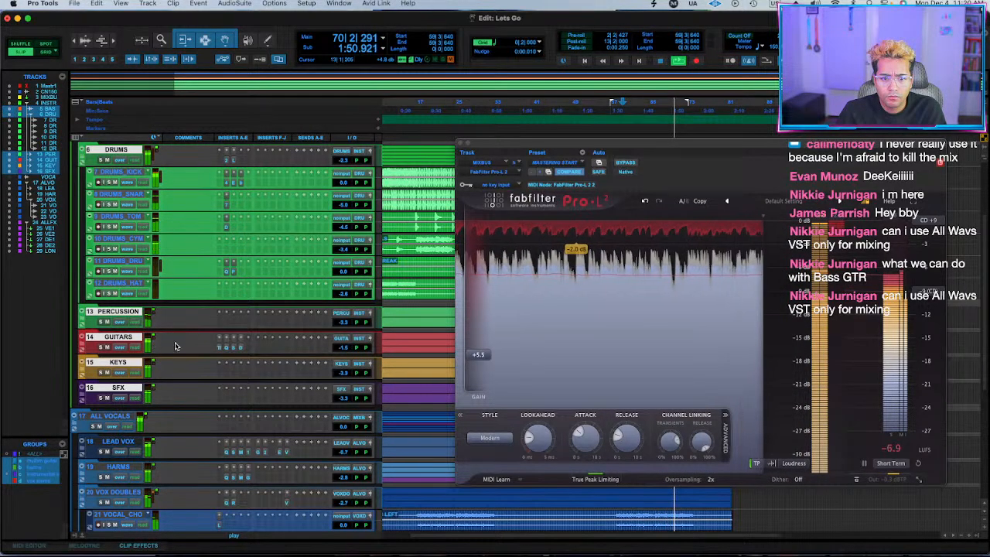
pyautogui.scroll(5, 167, 345)
pyautogui.click(120, 3)
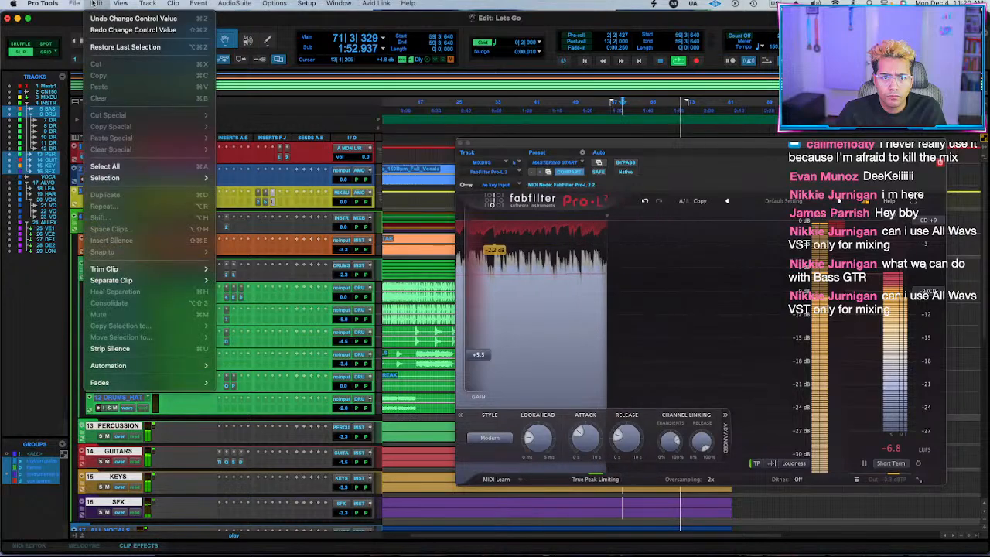
pyautogui.click(411, 28)
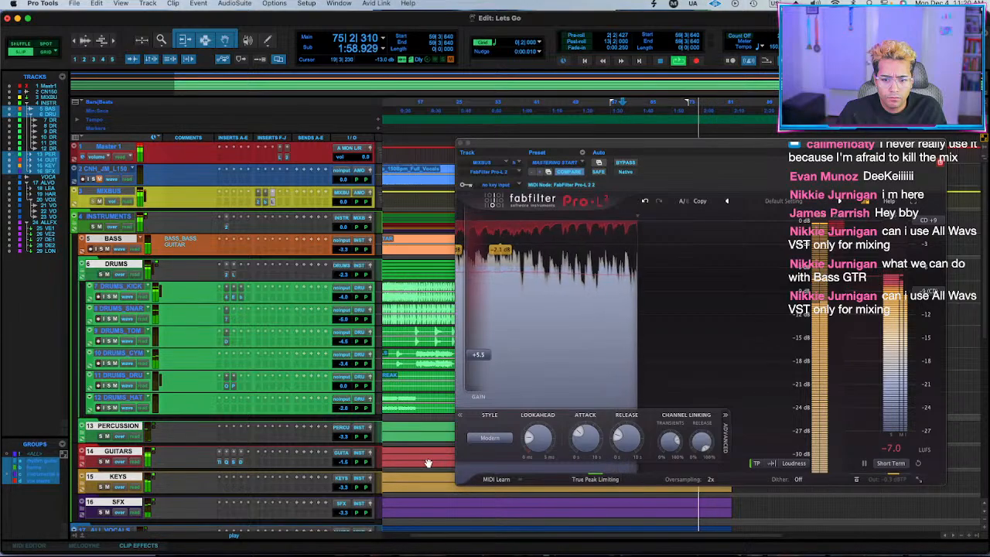
pyautogui.moveTo(345, 464); pyautogui.dragTo(344, 466)
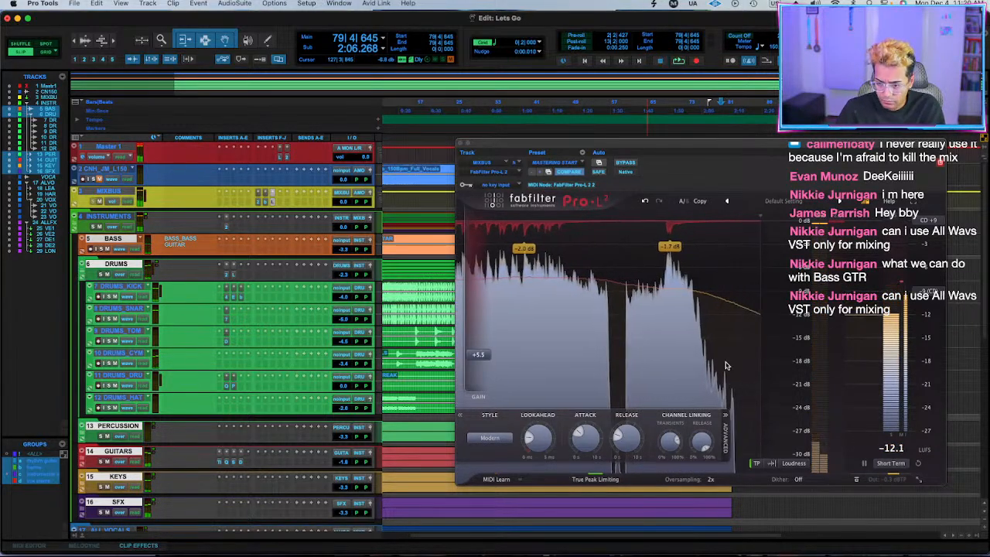
# Play the mix from bar 58 and lower LEAD VOX, HARMS and VOX DOUBLES together, bringing LEAD VOX to -1.2 dB.
pyautogui.scroll(-5, 192, 480)
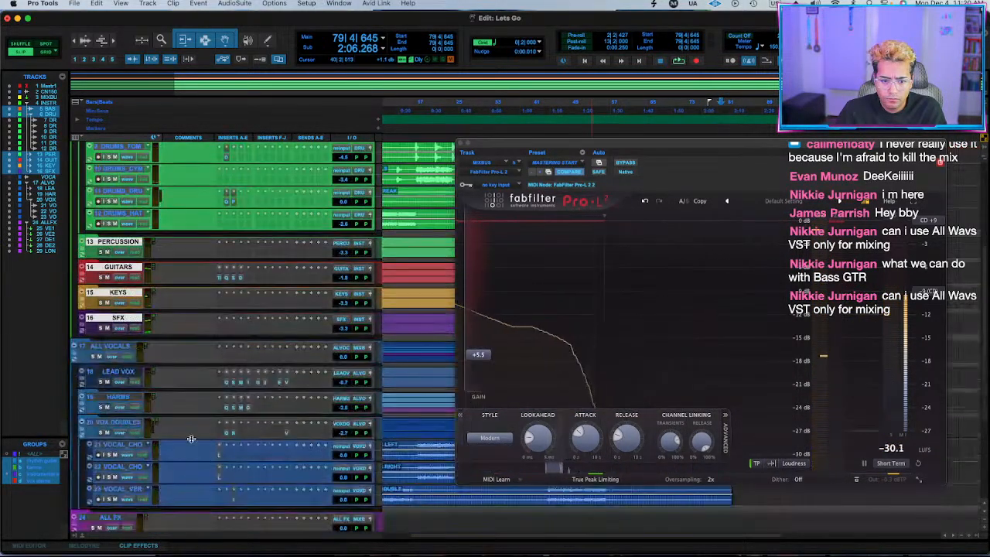
pyautogui.scroll(2, 633, 513)
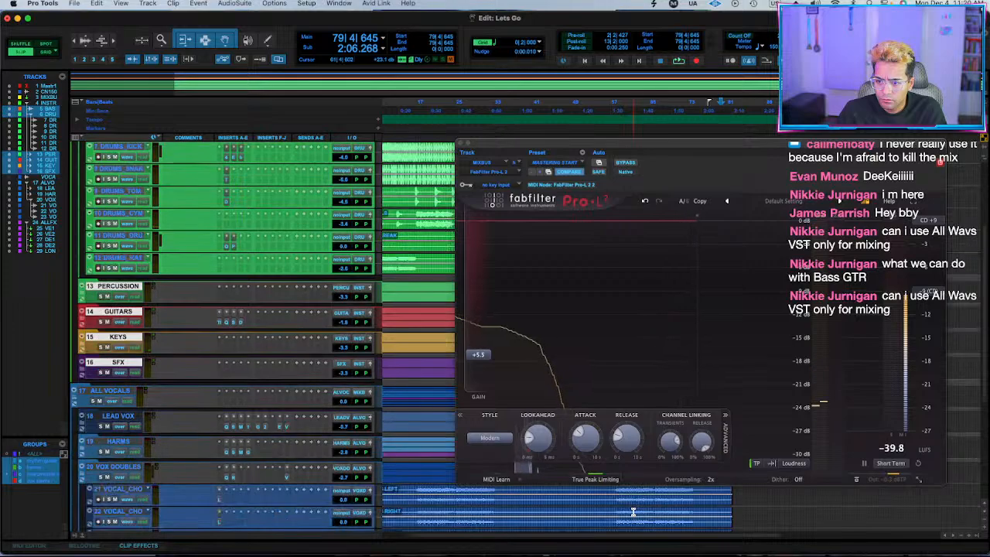
pyautogui.click(616, 511)
pyautogui.press('space')
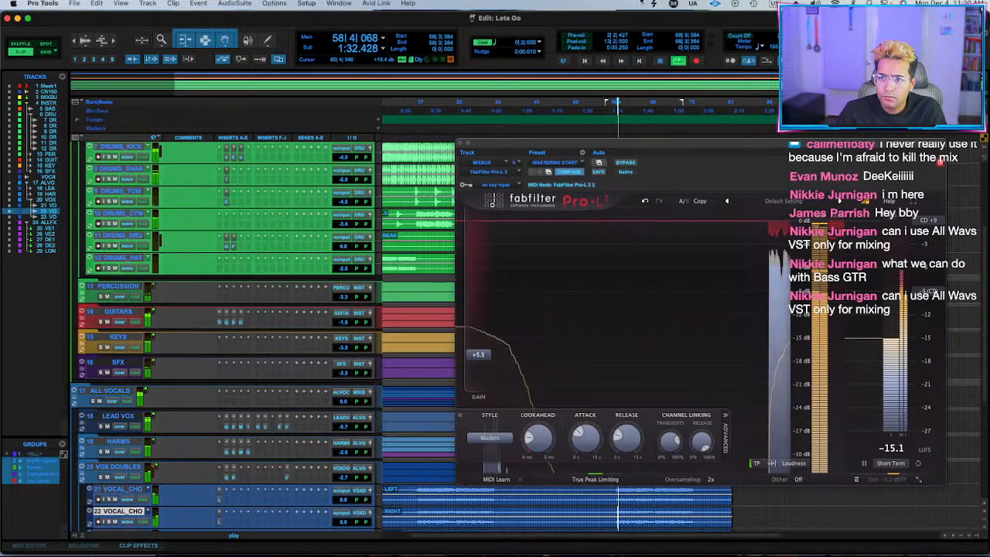
pyautogui.moveTo(657, 151); pyautogui.dragTo(569, 103)
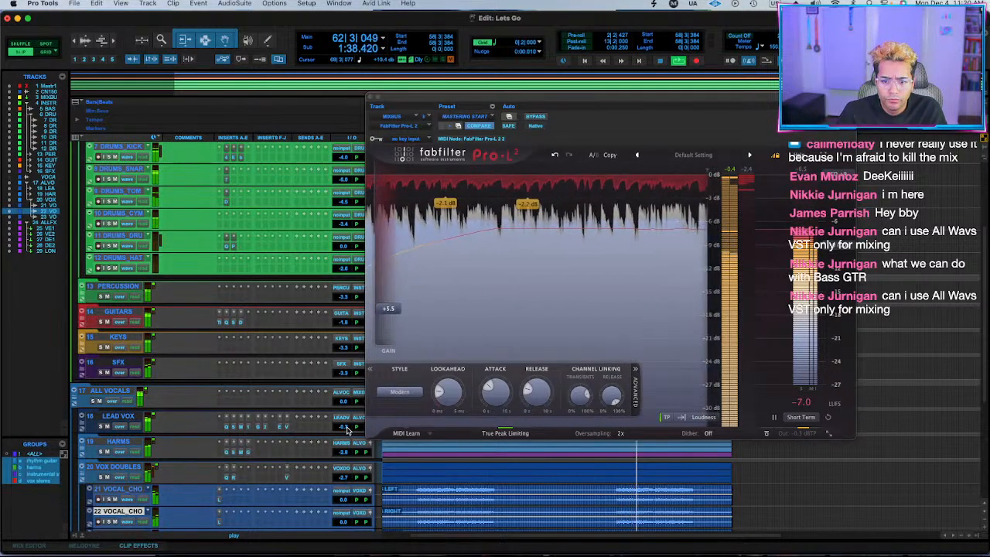
pyautogui.moveTo(347, 433); pyautogui.dragTo(348, 434)
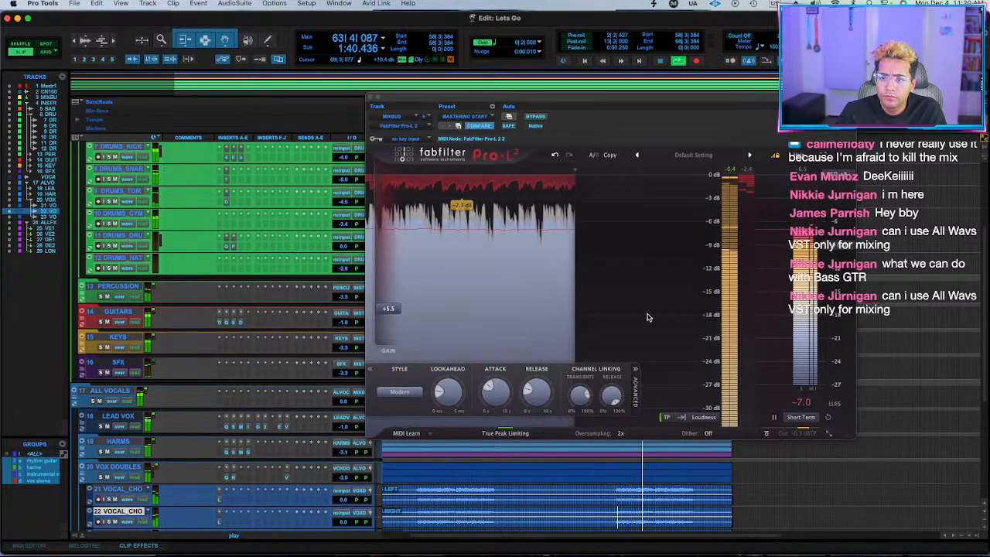
# Lower the MIXBUS Pro-L 2 gain to +4.7 dB, stop playback and close the limiter.
pyautogui.moveTo(389, 306)
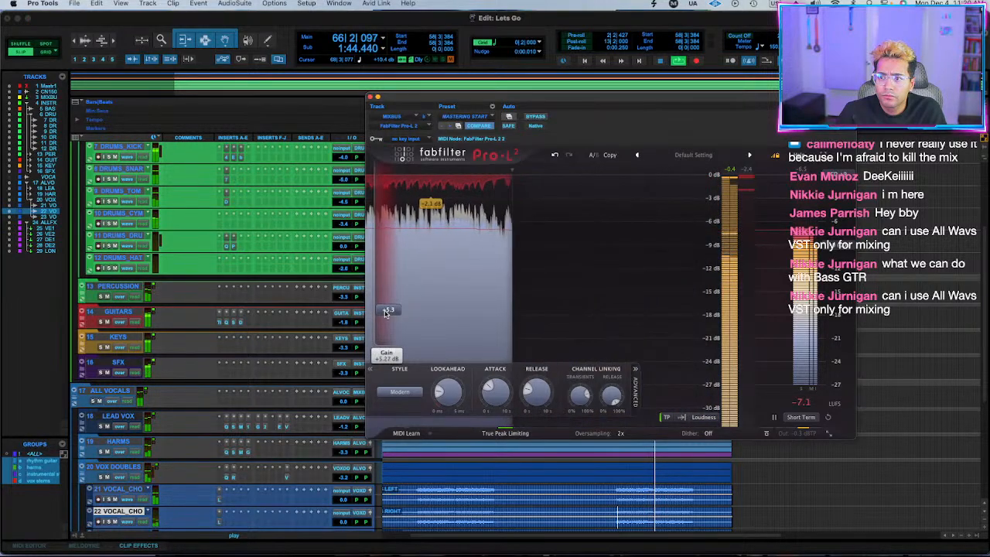
pyautogui.moveTo(389, 308); pyautogui.dragTo(386, 316)
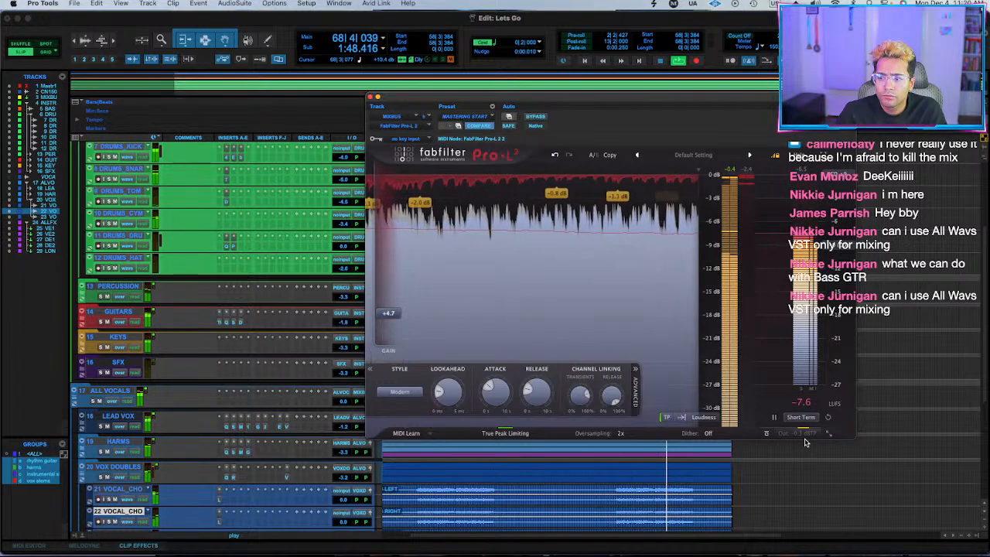
pyautogui.press('space')
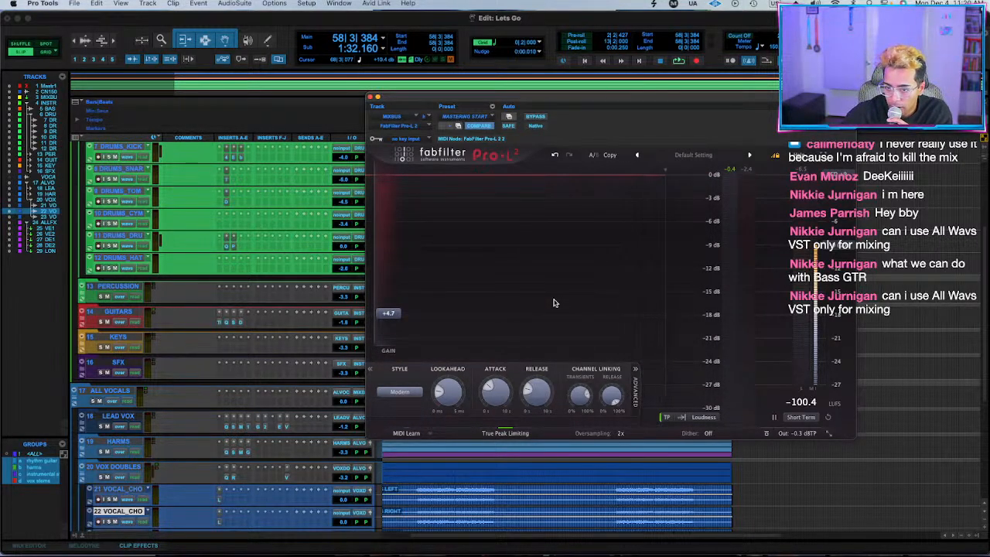
pyautogui.click(371, 97)
# Play from bar 58 with INSTRUMENTS soloed and add a -1.56 dB bell at about 2650 Hz, Q 4.439, in the GUITARS Pro-Q 3.
pyautogui.scroll(5, 820, 410)
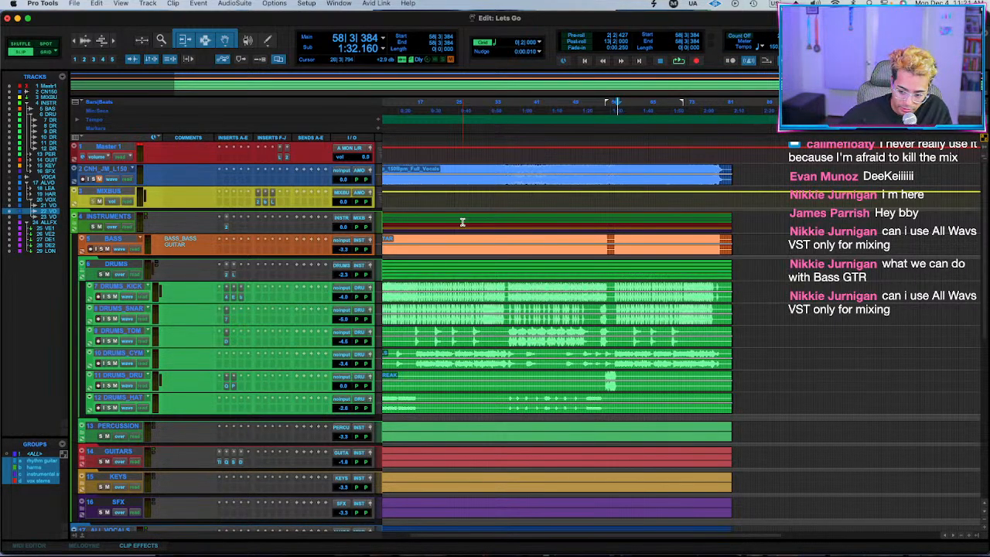
pyautogui.click(617, 168)
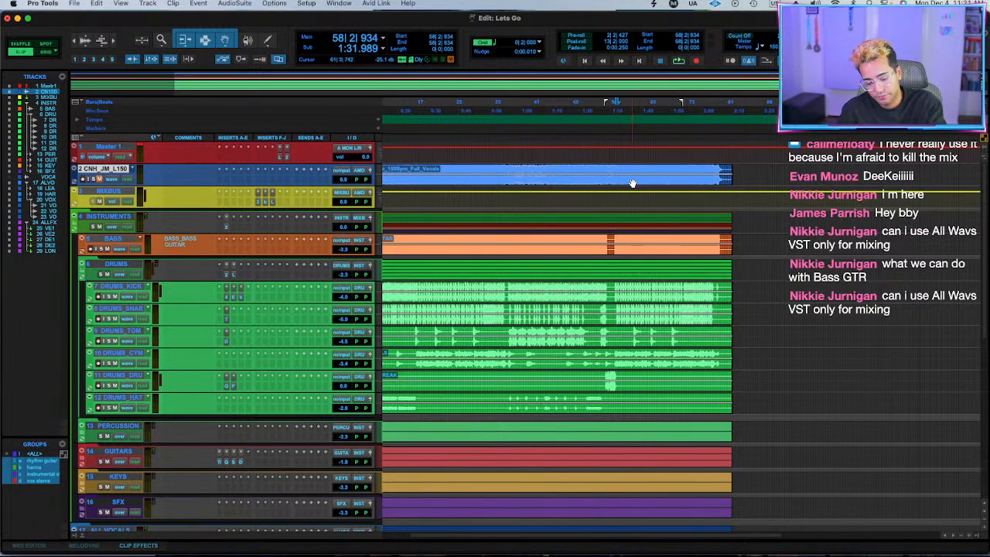
pyautogui.press('space')
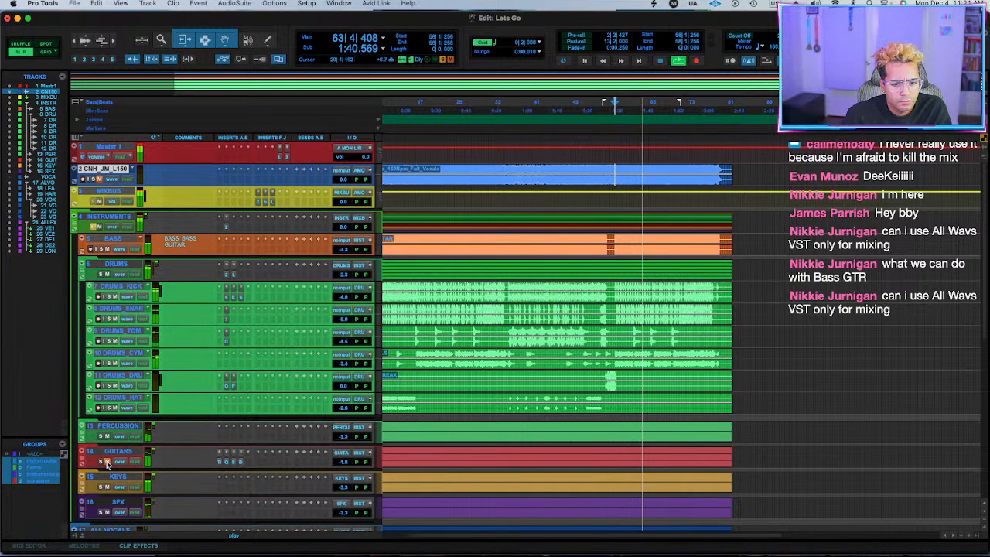
pyautogui.click(226, 463)
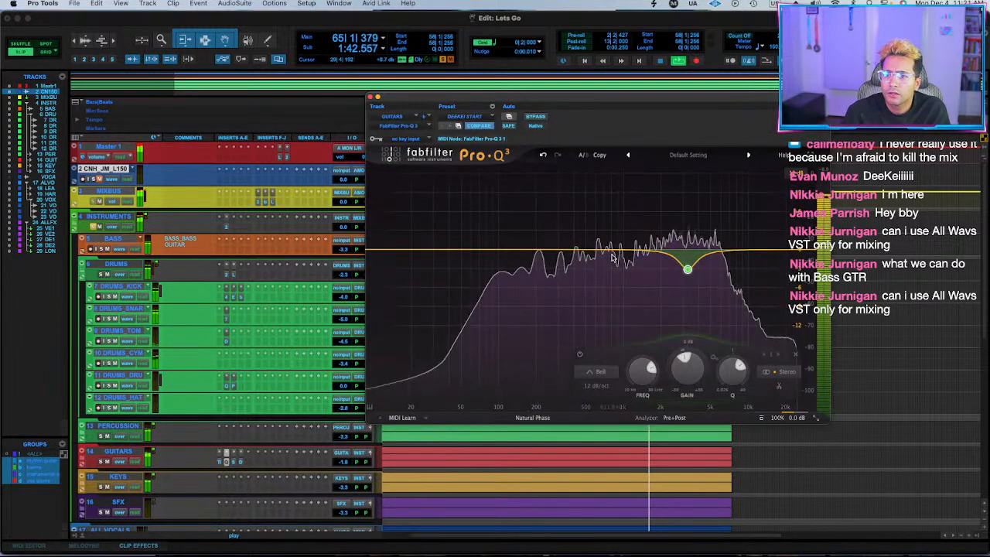
pyautogui.moveTo(639, 248); pyautogui.dragTo(674, 277)
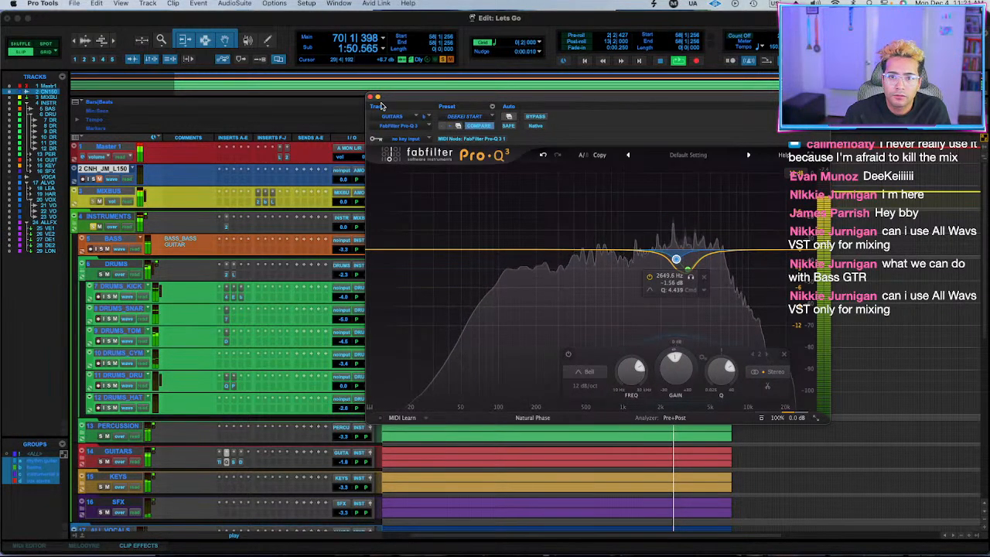
pyautogui.click(370, 98)
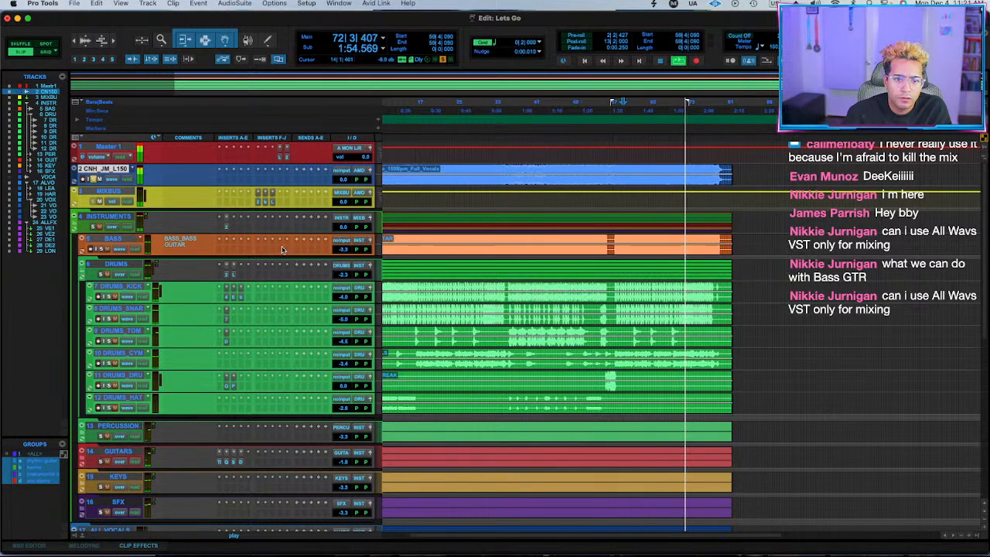
# Compare the full mix with the soloed CNH_JM_L150 reference track, playing from bar 59.
pyautogui.hotkey('shift', 's')
pyautogui.hscroll(5, 248, 186)
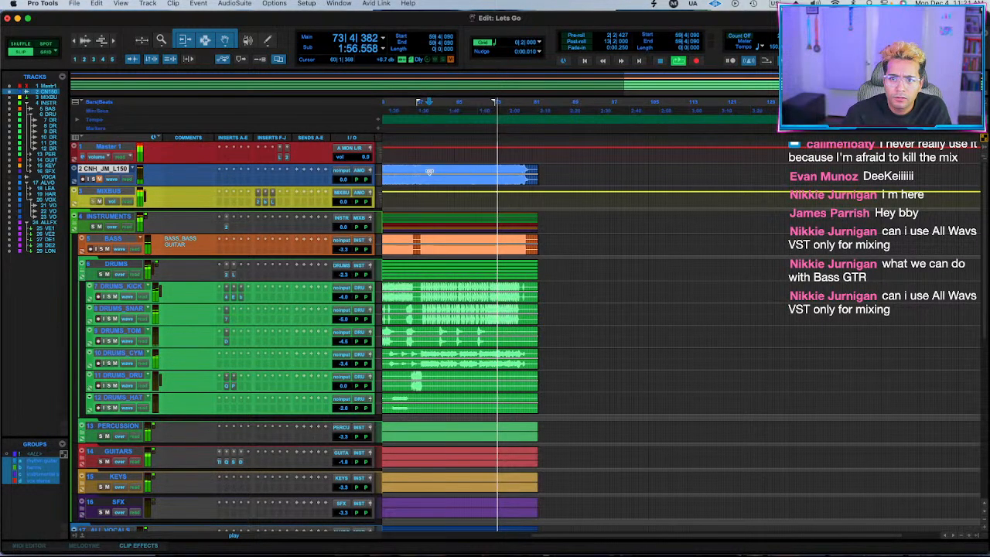
pyautogui.scroll(-5, 267, 340)
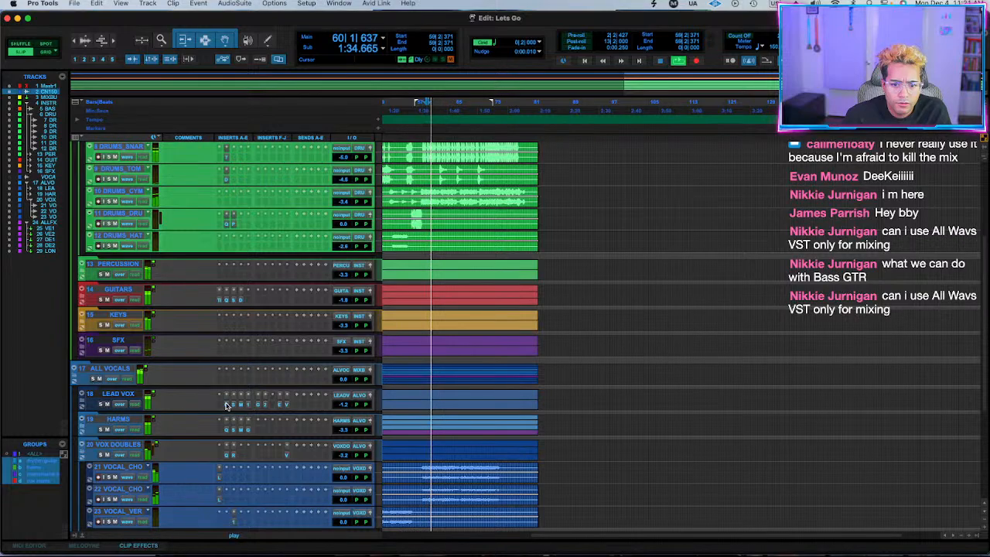
# Add a dynamic bell at about 223 Hz to the LEAD VOX Pro-Q 3, with Q 1.356 and a -2.90 dB dynamic range.
pyautogui.click(226, 404)
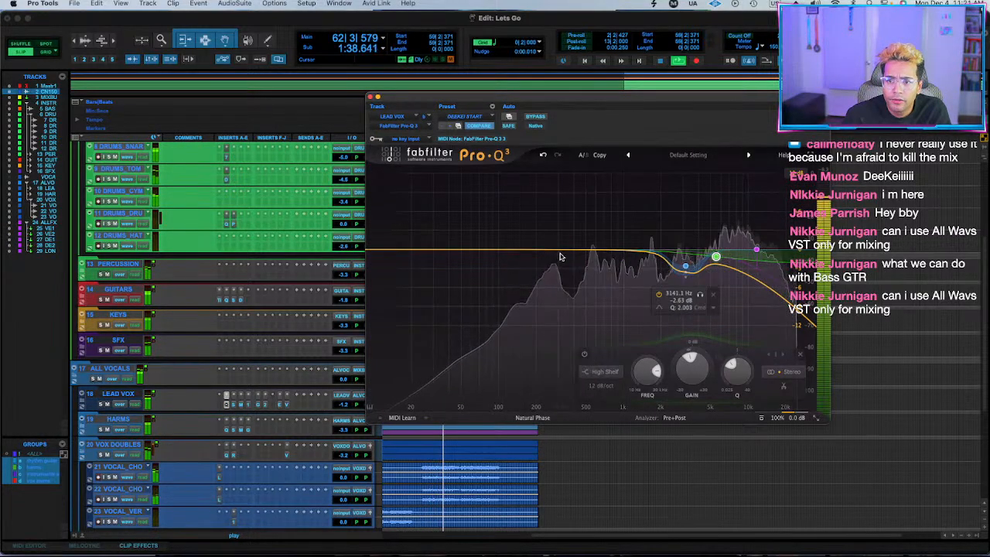
pyautogui.moveTo(553, 250); pyautogui.dragTo(552, 217)
pyautogui.scroll(3, 551, 216)
pyautogui.keyDown('alt'); pyautogui.click(551, 370); pyautogui.keyUp('alt')
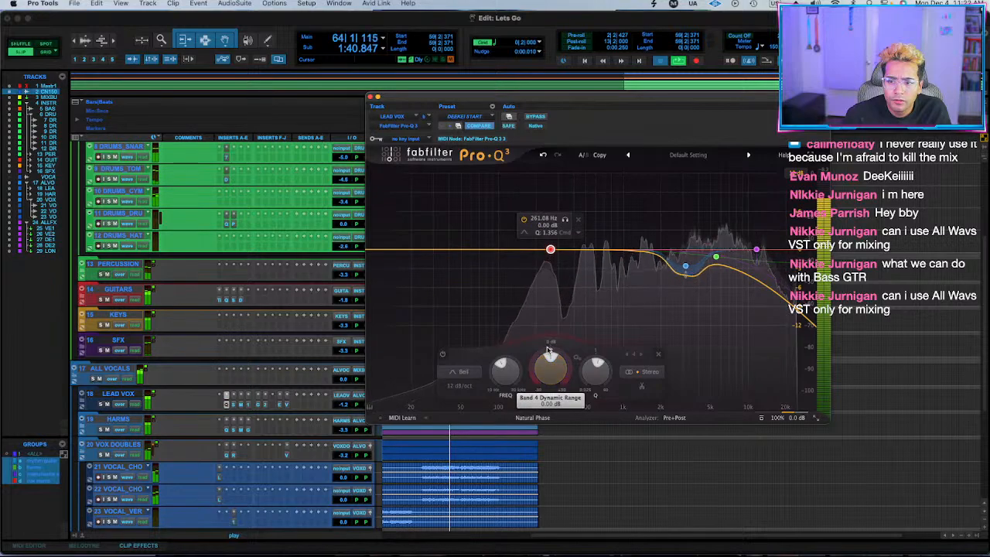
pyautogui.moveTo(548, 350); pyautogui.dragTo(542, 389)
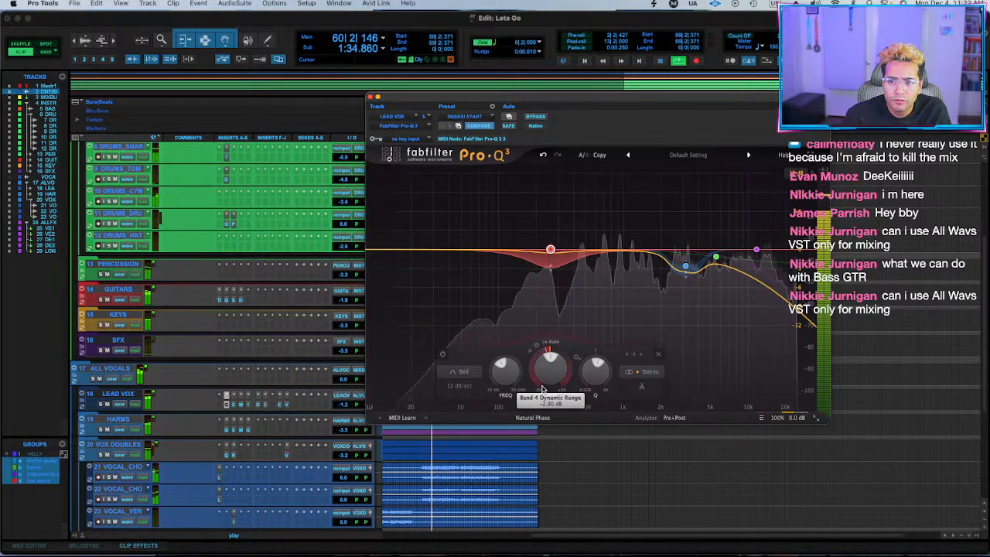
pyautogui.moveTo(549, 249); pyautogui.dragTo(540, 249)
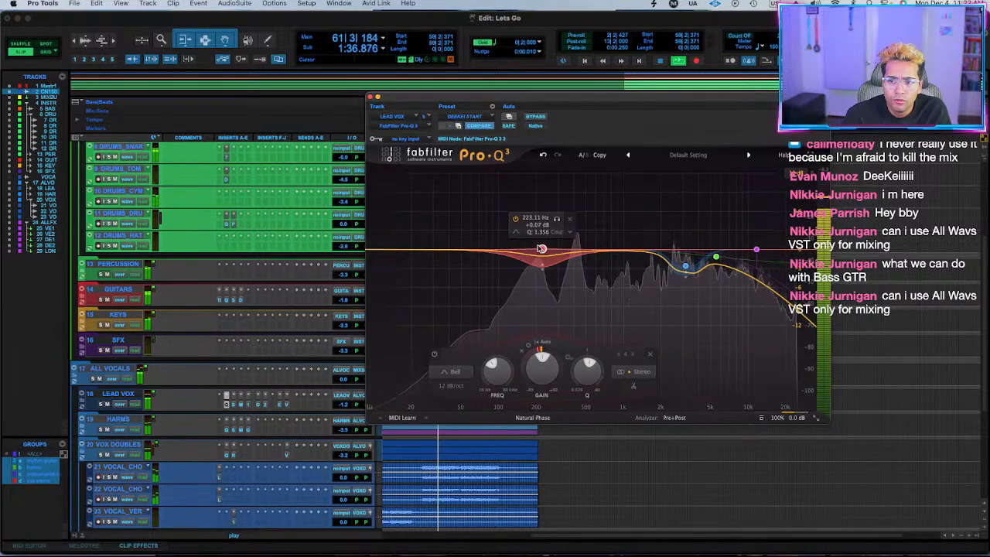
pyautogui.click(371, 98)
# Lower the GUITARS level to -2.5 dB during playback and expand the folder to show its individual guitar tracks.
pyautogui.scroll(5, 478, 222)
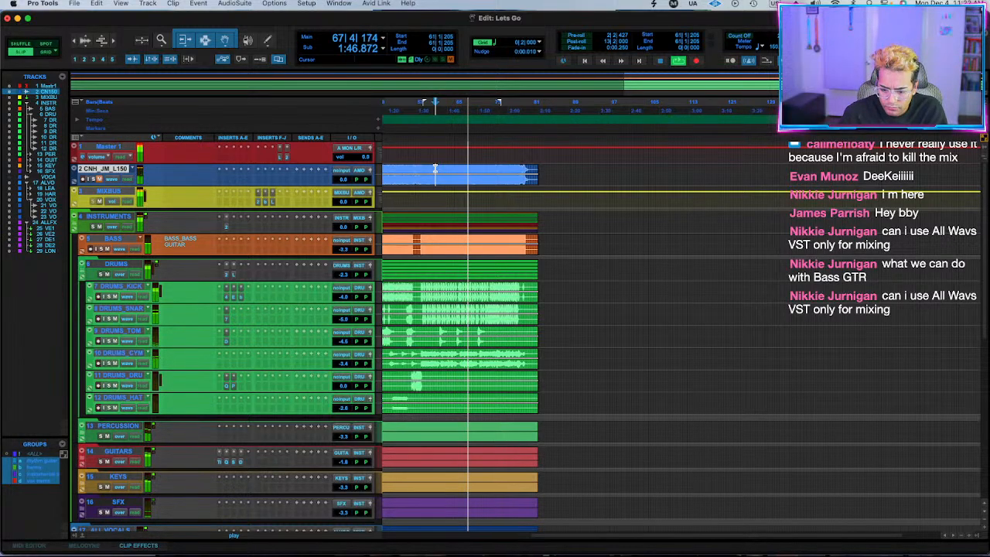
pyautogui.click(345, 461)
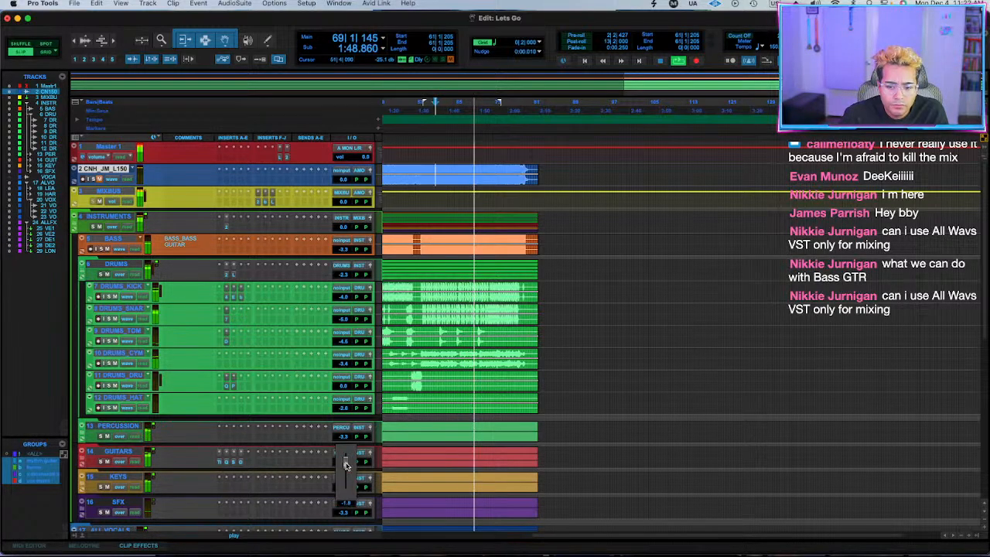
pyautogui.click(80, 460)
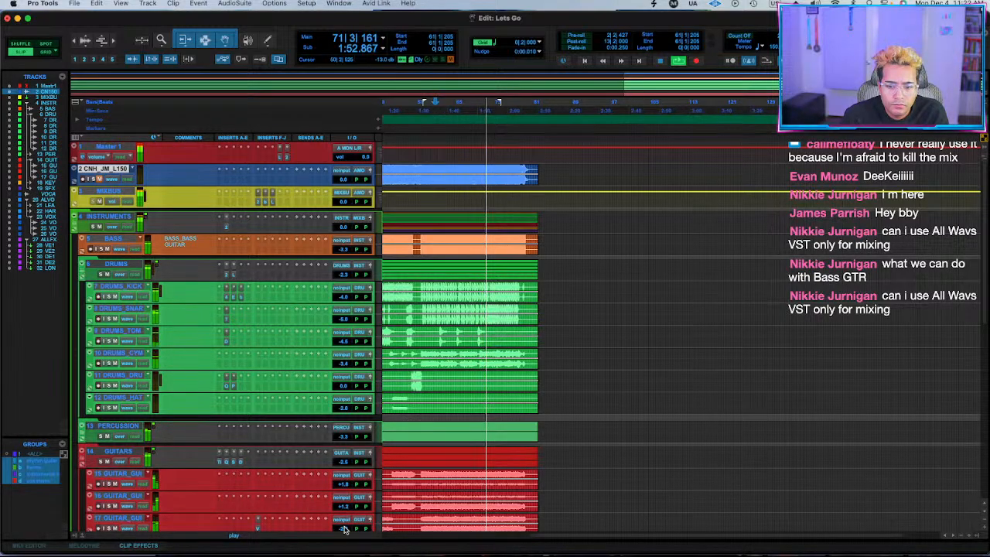
pyautogui.scroll(-6, 345, 495)
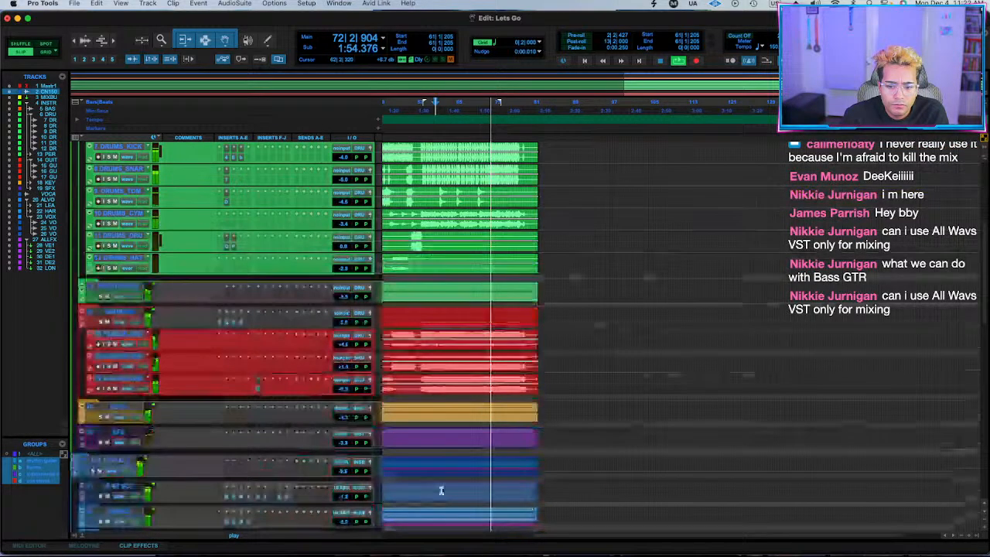
# Raise the GUITAR MELODY track to +0.6 dB and replay the mix from bar 58.
pyautogui.click(342, 389)
pyautogui.press('space')
pyautogui.click(424, 380)
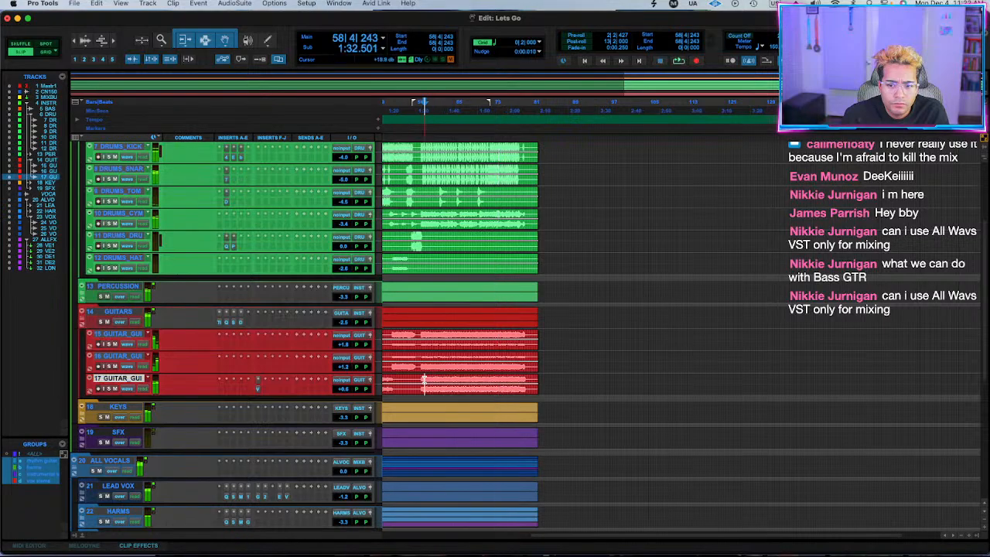
pyautogui.scroll(6, 428, 381)
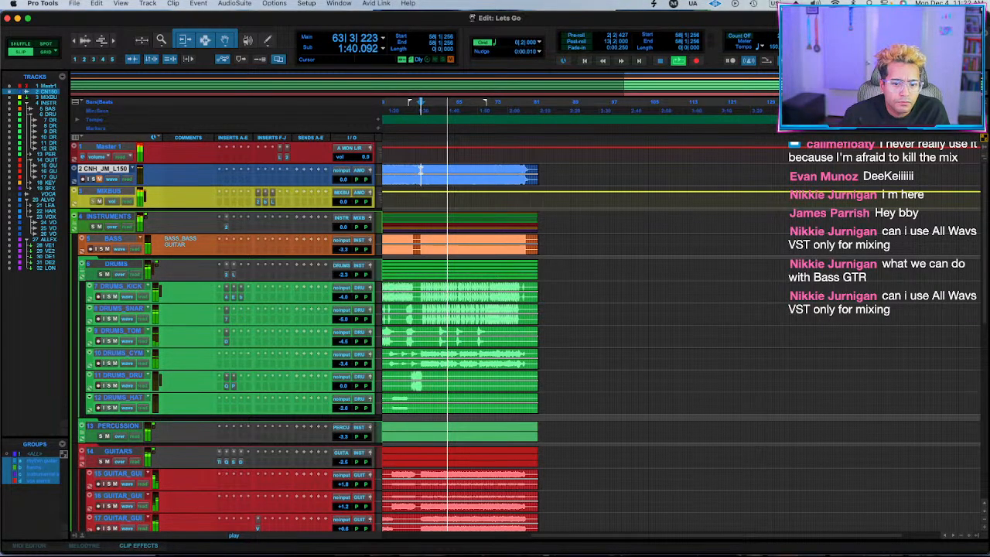
pyautogui.scroll(-10, 358, 470)
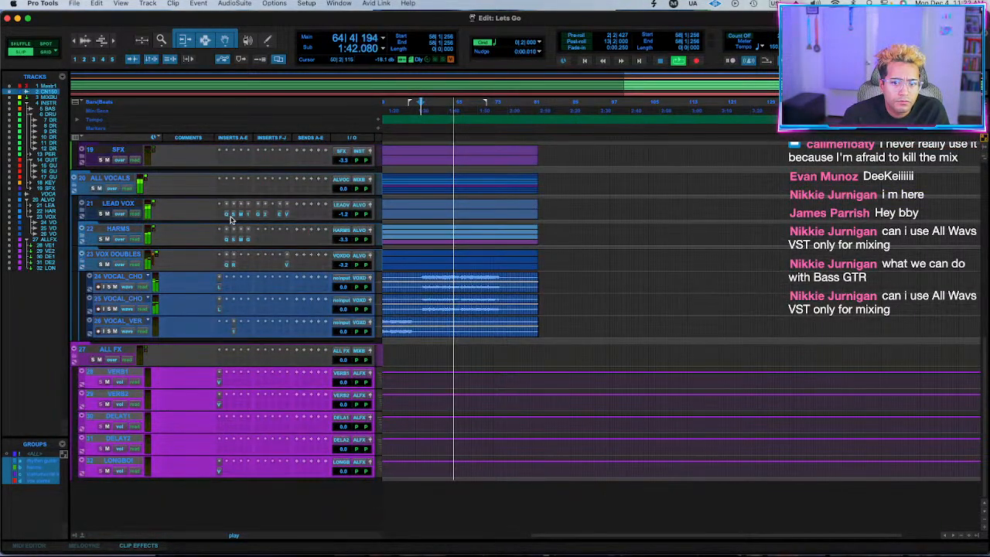
# Raise HARMS and VOX DOUBLES to -1.3 dB and refine the LEAD VOX Pro-Q 3, setting its low-mid bell to about 219 Hz, -0.36 dB.
pyautogui.click(228, 215)
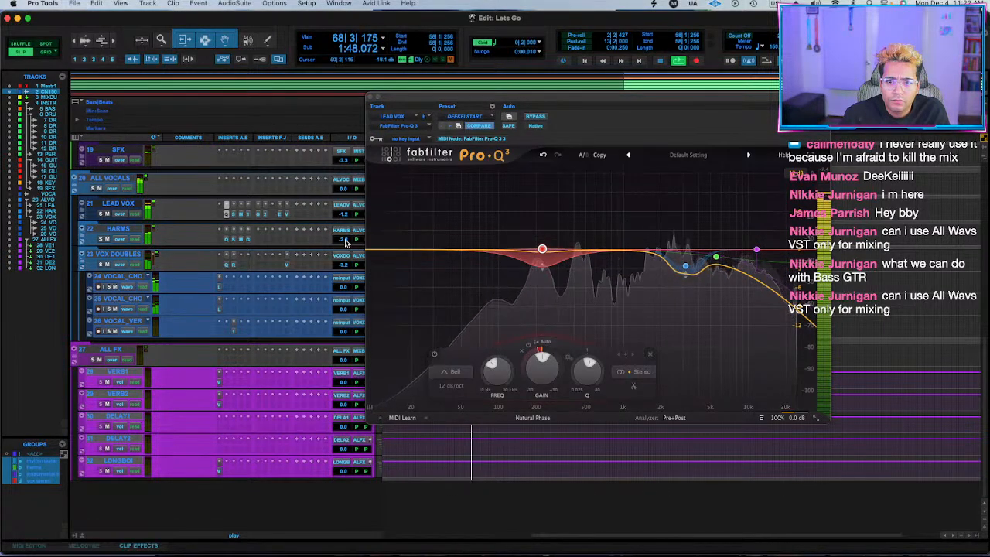
pyautogui.moveTo(345, 242); pyautogui.dragTo(347, 264)
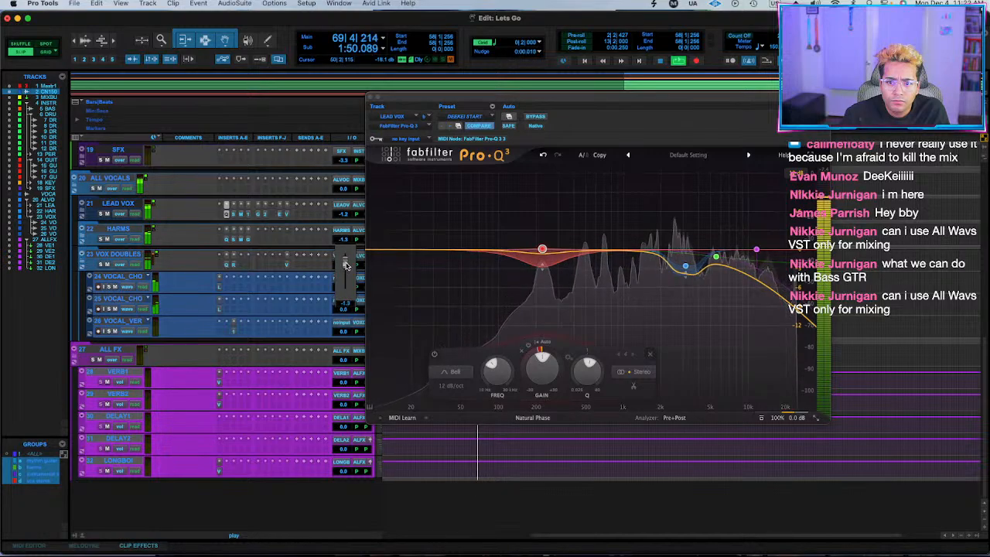
pyautogui.moveTo(544, 252); pyautogui.dragTo(543, 260)
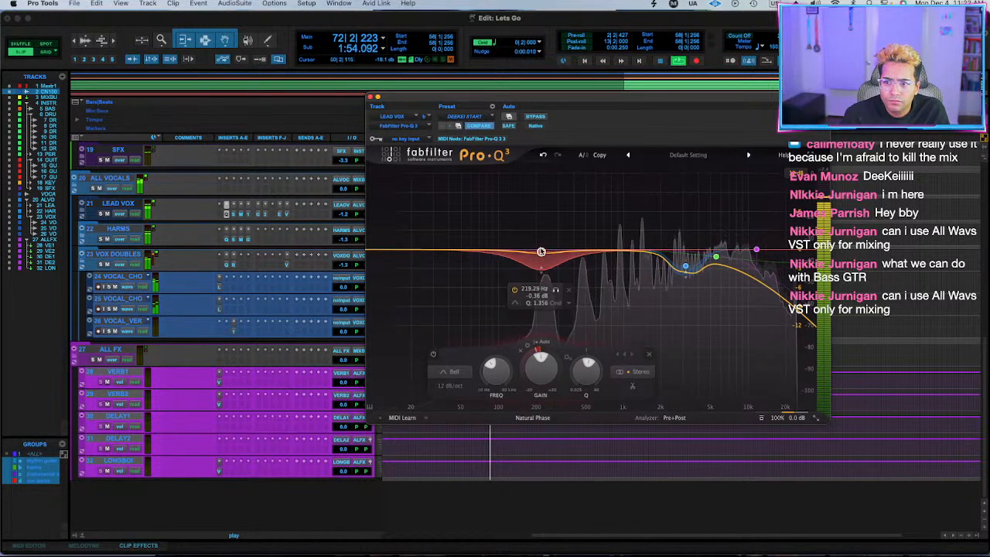
pyautogui.click(684, 268)
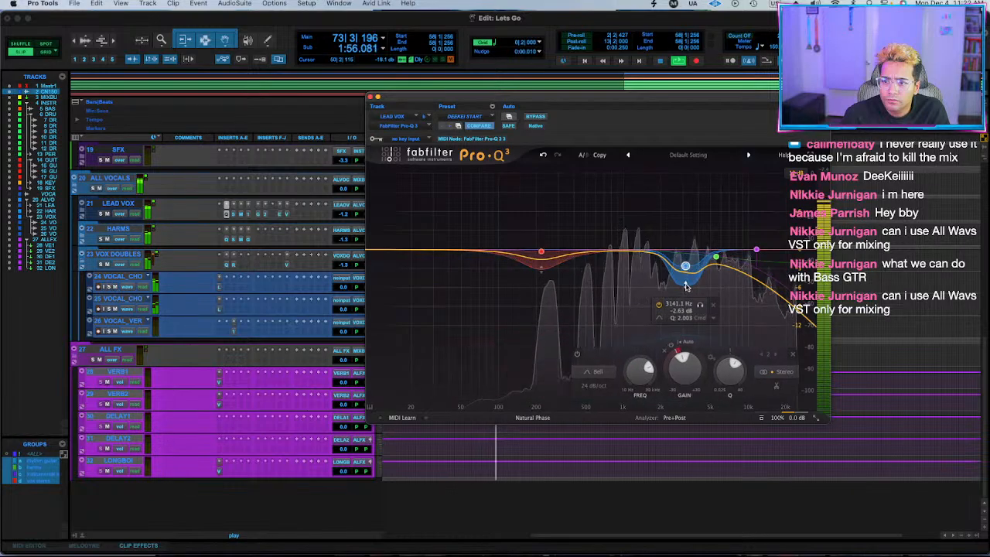
pyautogui.press('space')
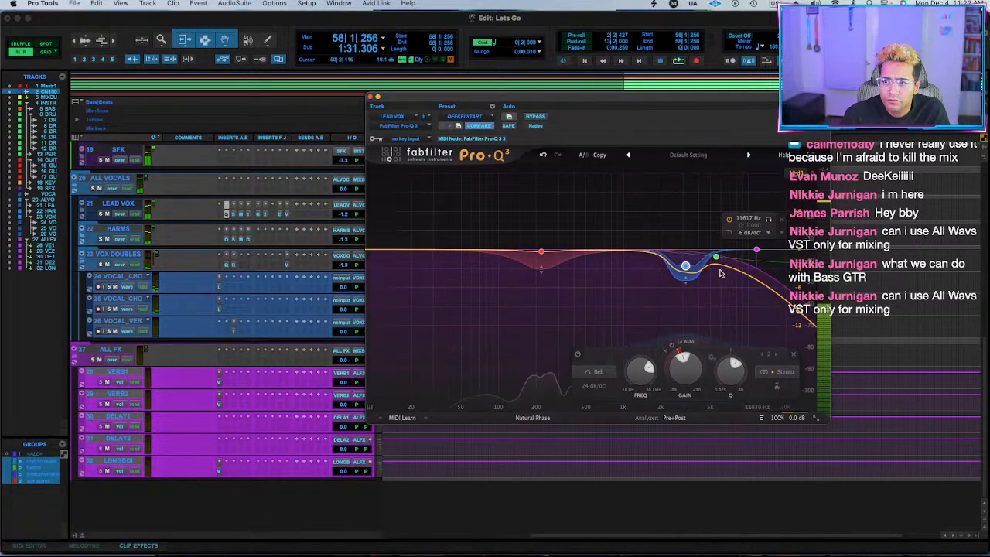
pyautogui.click(715, 259)
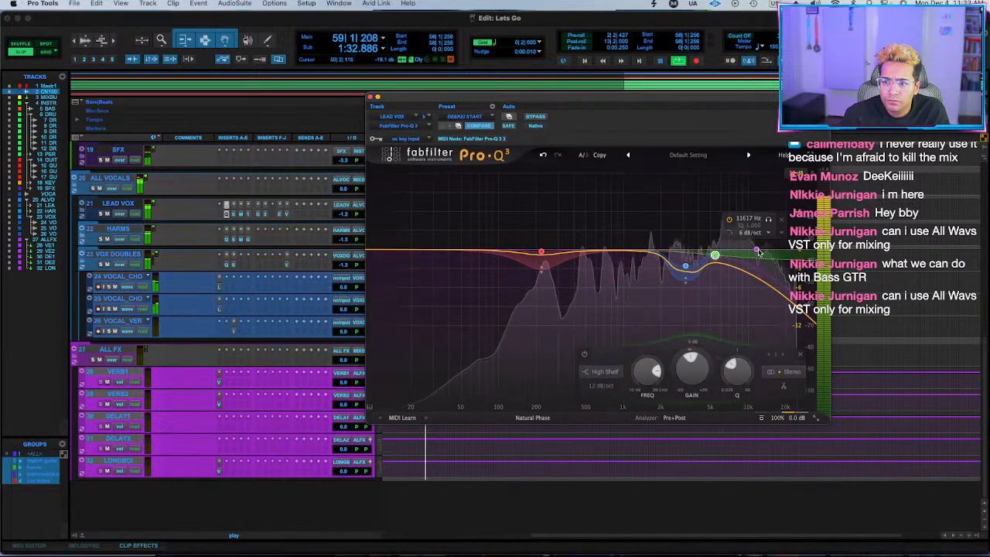
pyautogui.click(371, 96)
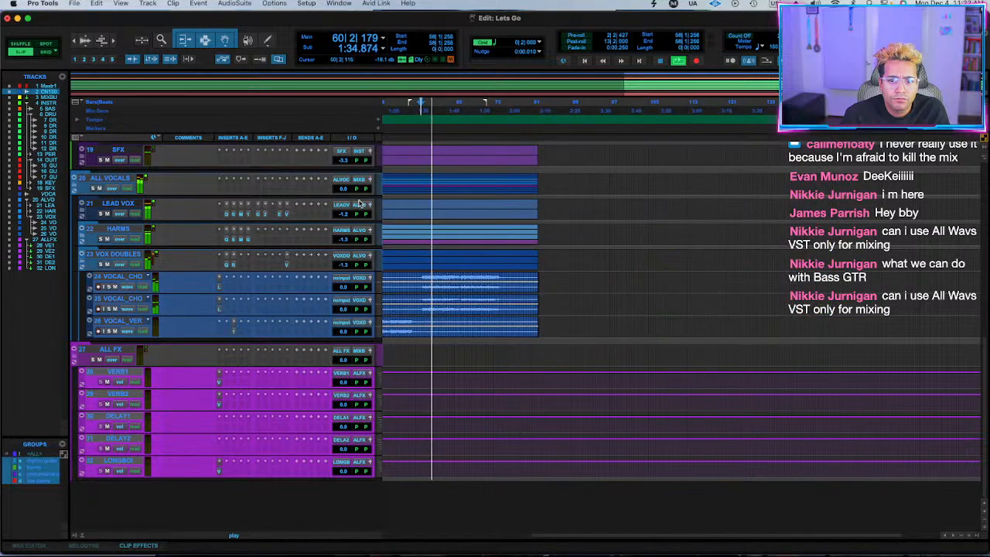
# Lower the grouped vocals during playback, setting LEAD VOX to -1.5 dB and HARMS and VOX DOUBLES to -1.6 dB.
pyautogui.moveTo(346, 215); pyautogui.dragTo(346, 218)
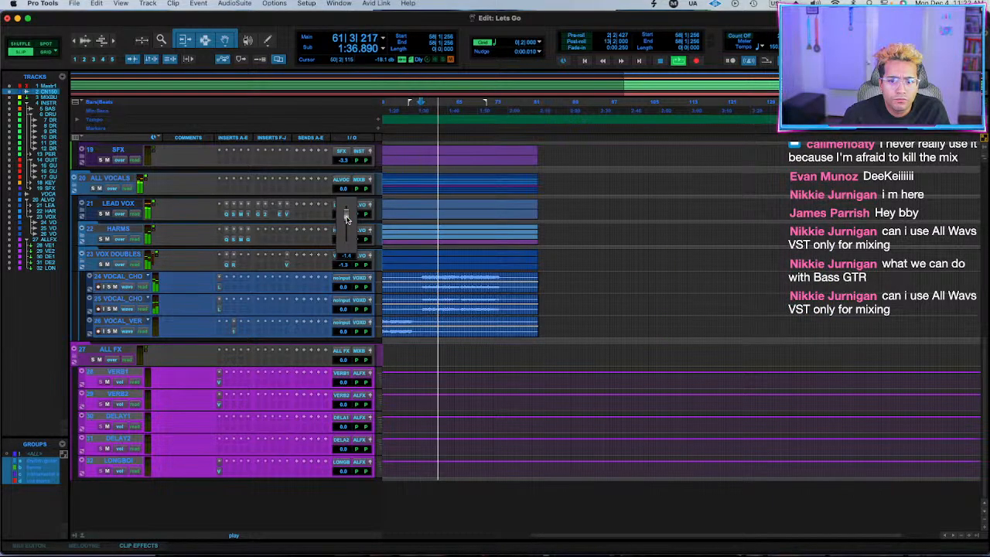
pyautogui.scroll(10, 570, 212)
pyautogui.scroll(-5, 510, 252)
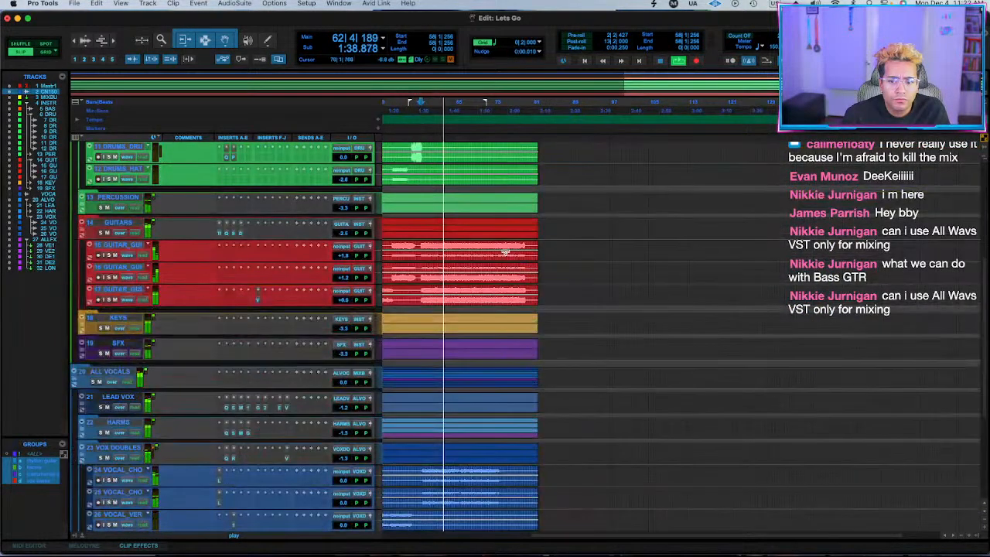
pyautogui.scroll(-4, 505, 252)
pyautogui.click(346, 267)
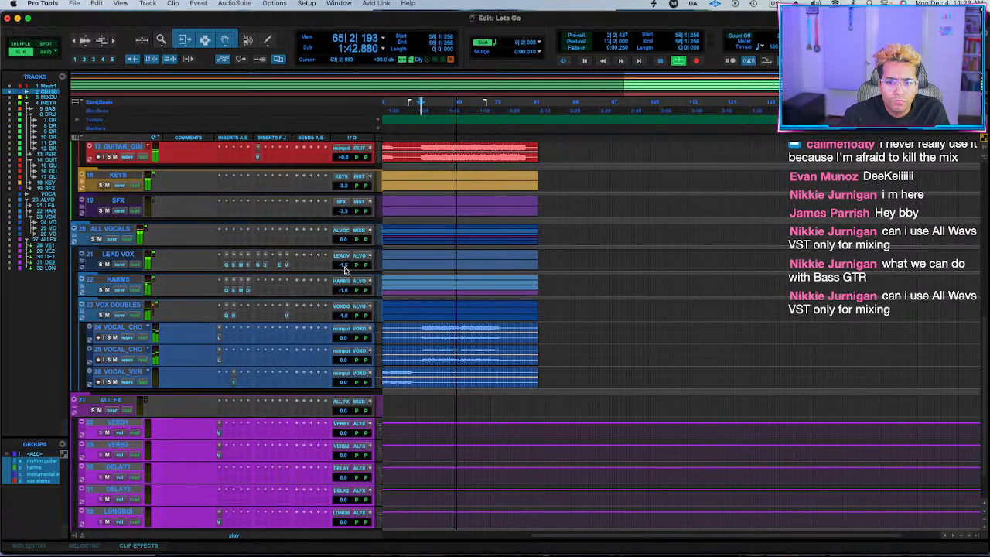
# Raise the BASS level to -2.6 dB during playback and set the playback start at bar 59.
pyautogui.scroll(10, 521, 258)
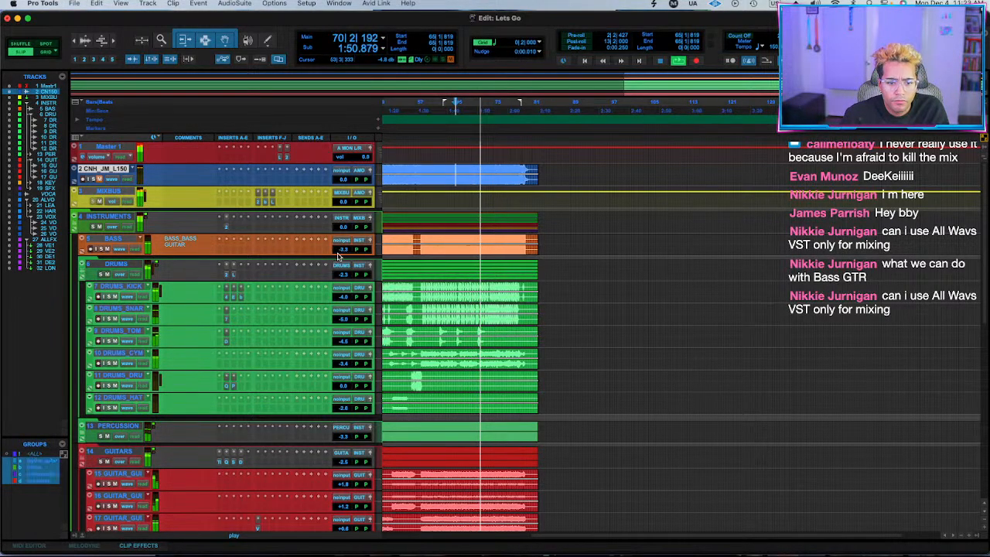
pyautogui.moveTo(343, 249); pyautogui.dragTo(343, 254)
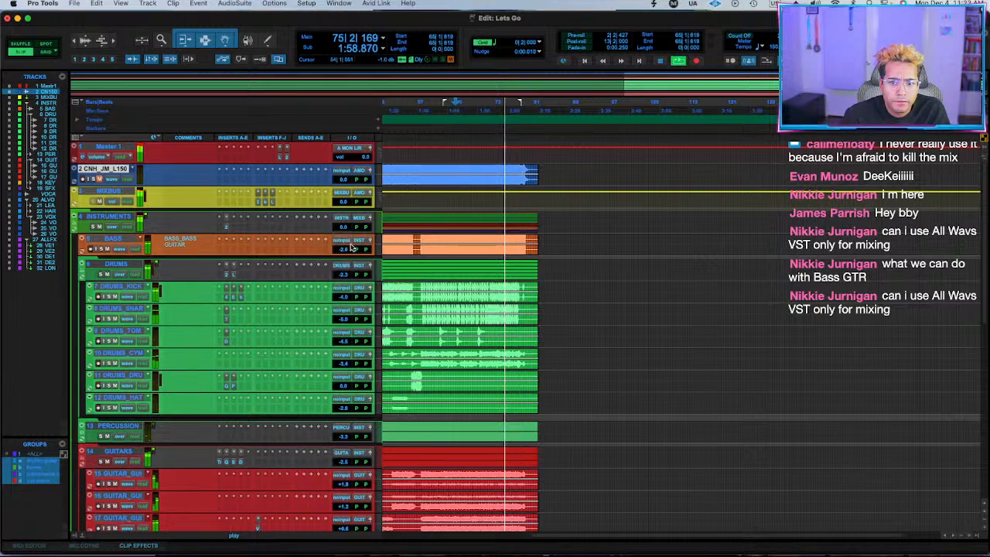
pyautogui.click(428, 168)
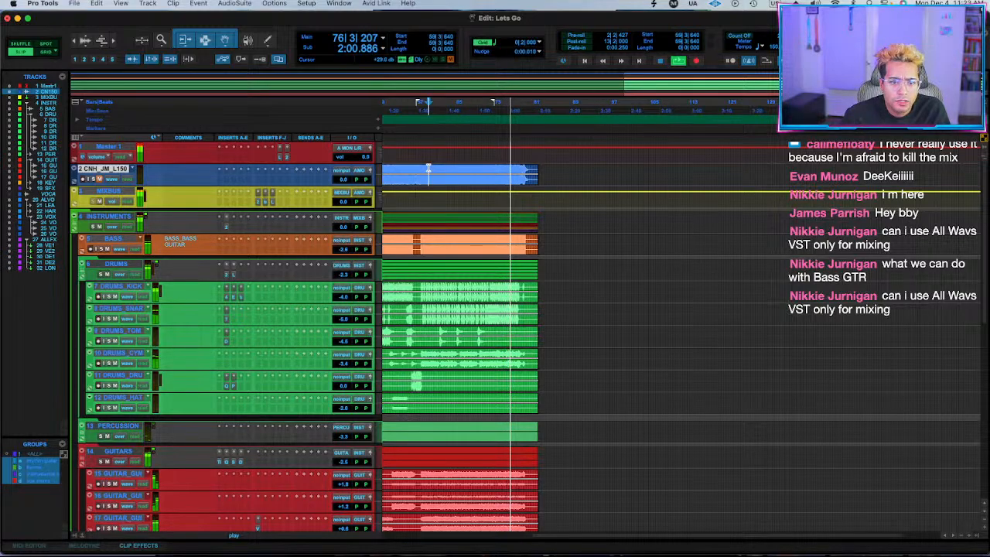
# Remove the Auto-Key 2 insert from the INSTRUMENTS folder and close its plug-in window.
pyautogui.click(226, 228)
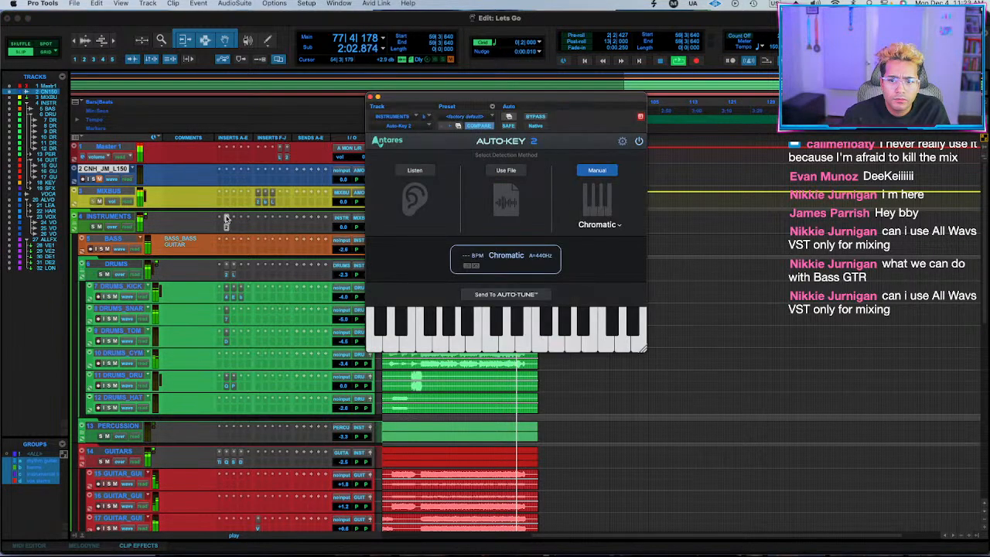
pyautogui.click(227, 218)
pyautogui.click(258, 165)
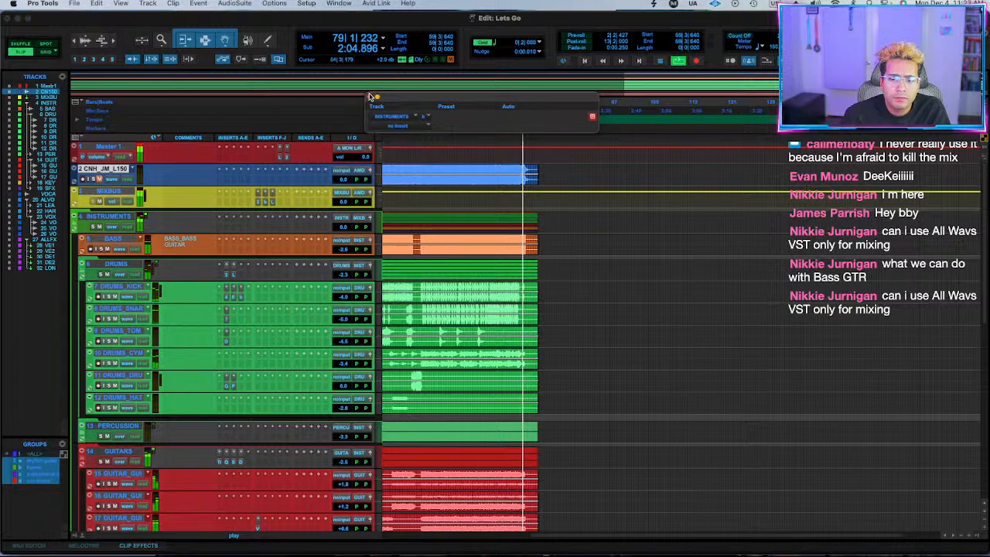
pyautogui.click(372, 96)
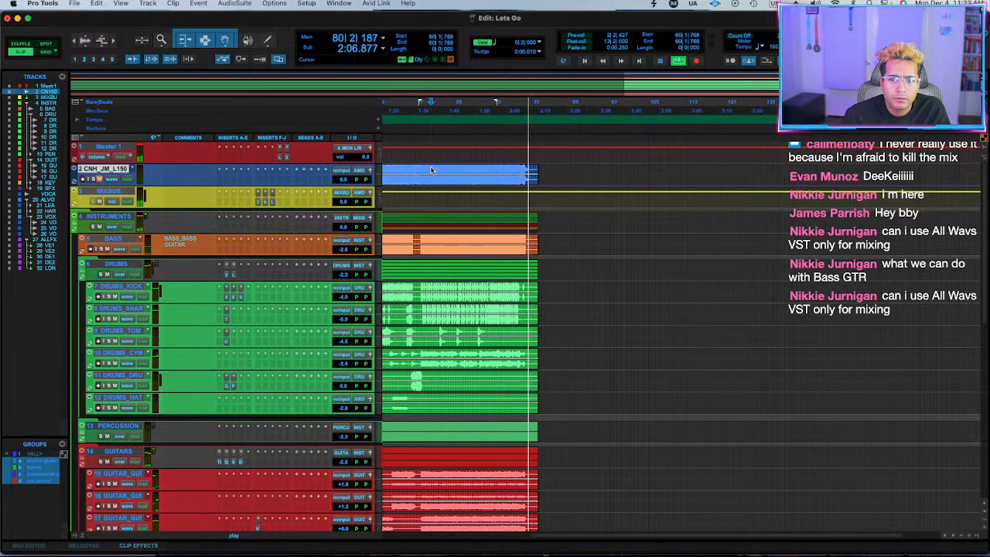
# Play the mix from bar 7 and lower LEAD VOX to -1.9 dB, with HARMS and VOX DOUBLES at -2.0 dB.
pyautogui.hscroll(-5, 428, 168)
pyautogui.press('space')
pyautogui.click(411, 168)
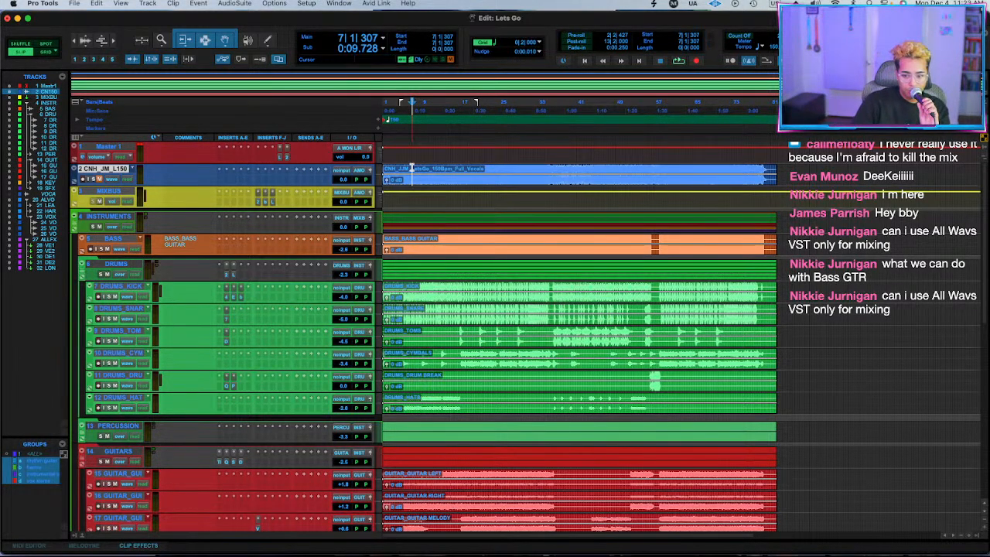
pyautogui.press('space')
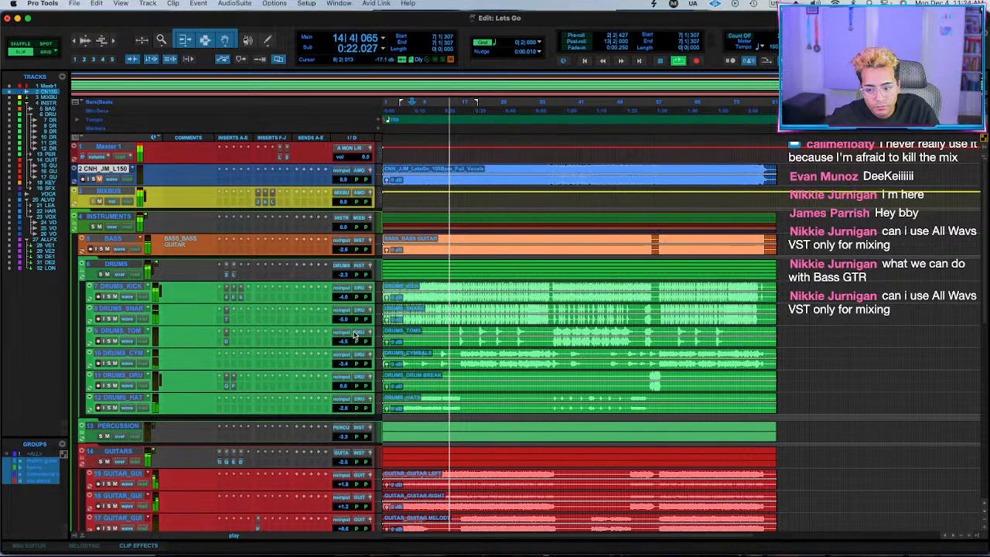
pyautogui.scroll(-8, 352, 374)
pyautogui.moveTo(345, 335); pyautogui.dragTo(356, 333)
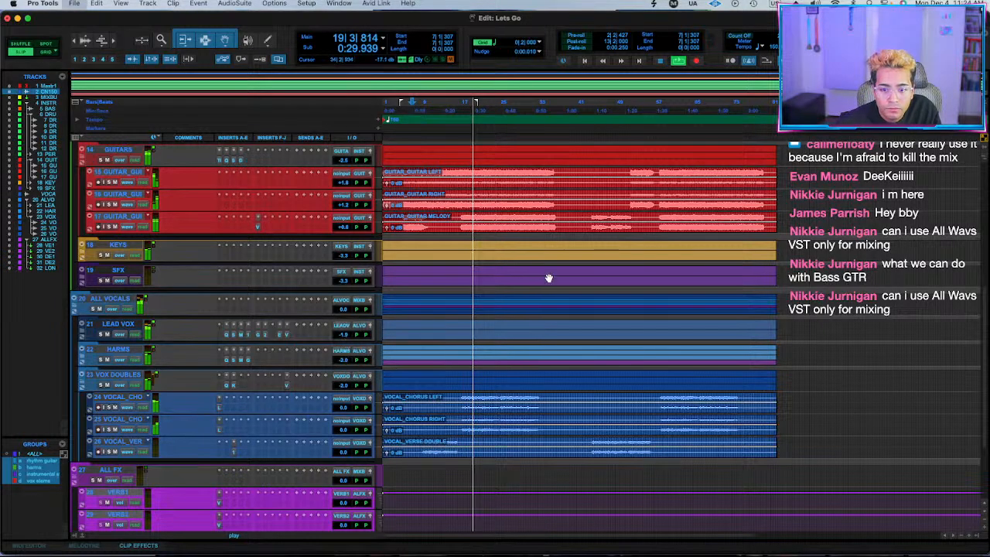
# Add a -1.01 dB bell at about 500 Hz, Q 2.520, to the GUITARS Pro-Q 3, with the playback start at bar 8.
pyautogui.scroll(10, 495, 248)
pyautogui.click(416, 169)
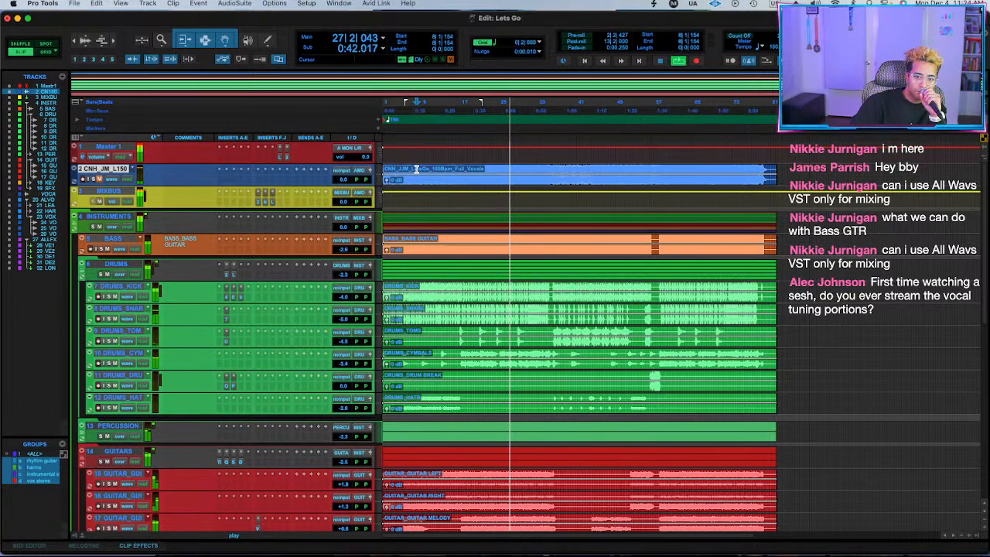
pyautogui.click(225, 461)
pyautogui.moveTo(592, 254)
pyautogui.mouseDown()
pyautogui.moveTo(595, 219)
pyautogui.moveTo(586, 219)
pyautogui.moveTo(585, 261)
pyautogui.mouseUp()
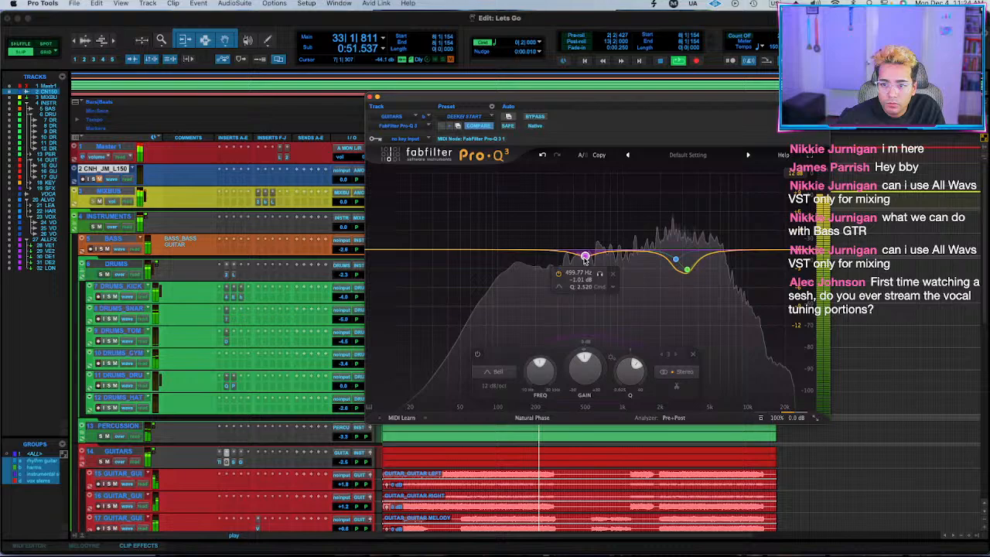
# Adjust Spectre on GUITARS, setting the Tape band to 1.75 kHz, 0.41 dB and the third band to about 874 Hz, 0.35 dB.
pyautogui.keyDown('super'); pyautogui.click(230, 463); pyautogui.keyUp('super')
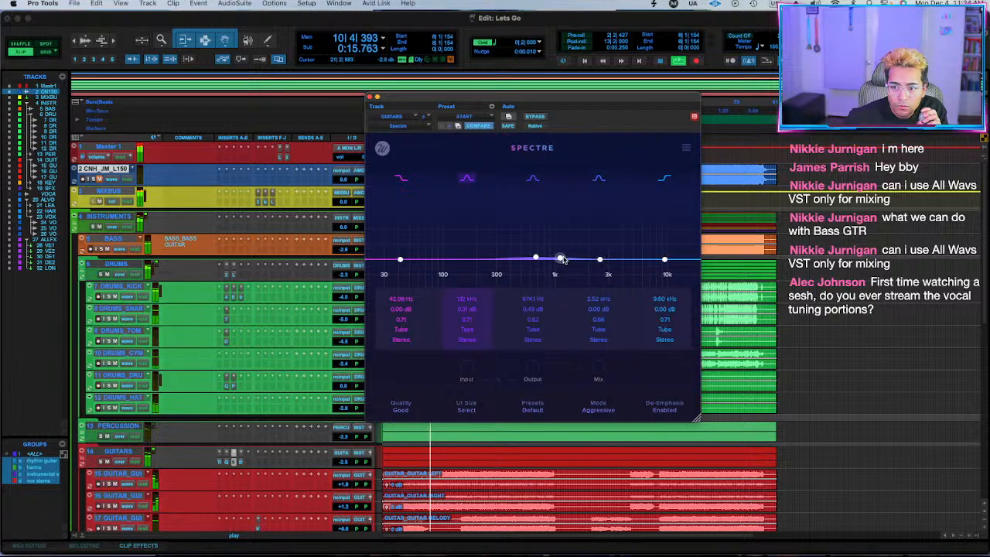
pyautogui.moveTo(563, 260); pyautogui.dragTo(584, 258)
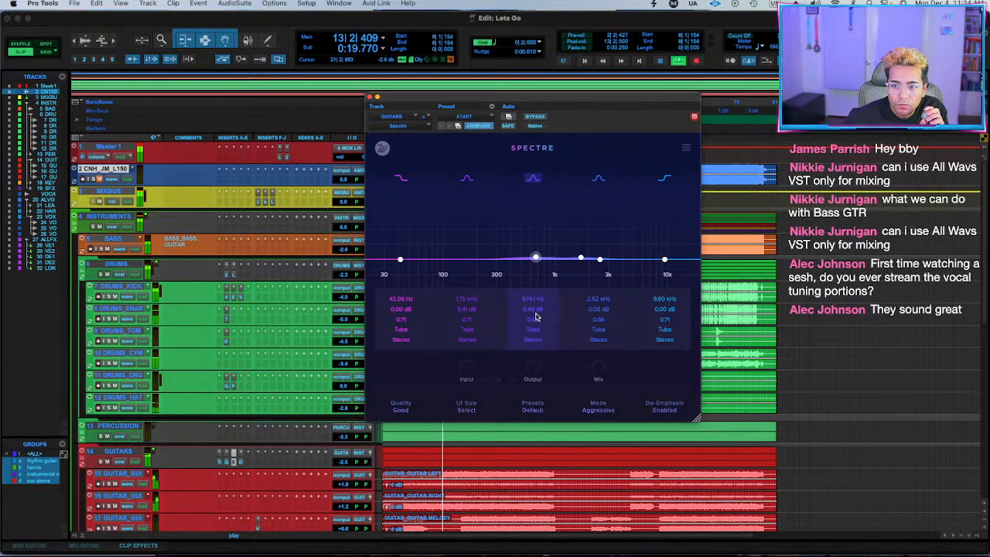
pyautogui.moveTo(536, 312); pyautogui.dragTo(536, 313)
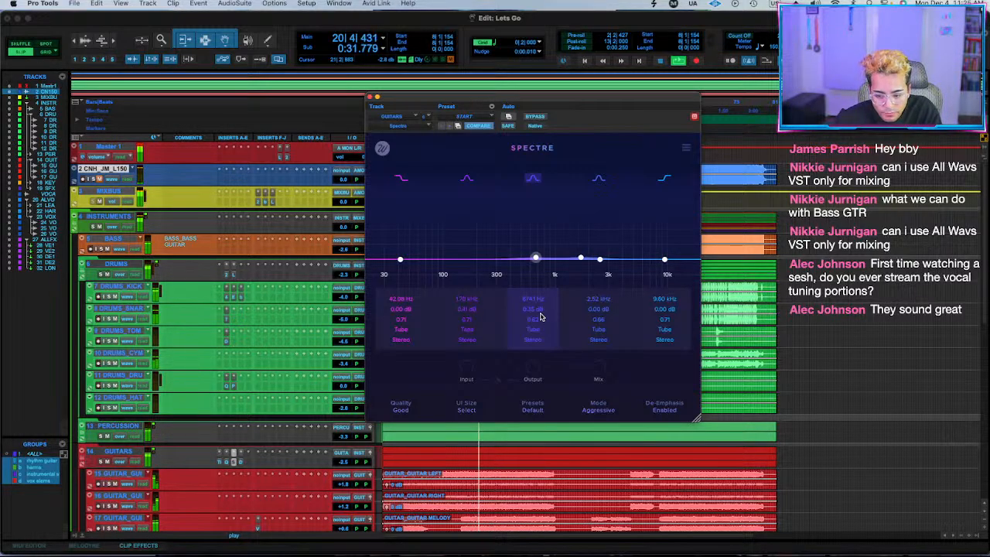
# Raise the grouped instrument levels during playback, with DRUMS at -1.8 dB, BASS at -2.1 dB and GUITARS at -2.0 dB, and close Spectre.
pyautogui.click(342, 277)
pyautogui.moveTo(344, 277); pyautogui.dragTo(345, 274)
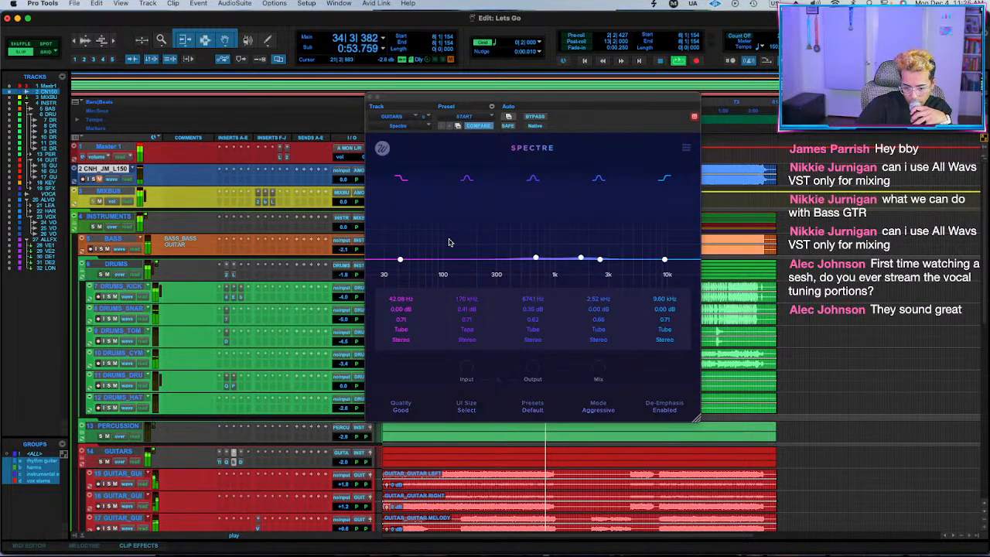
pyautogui.press('space')
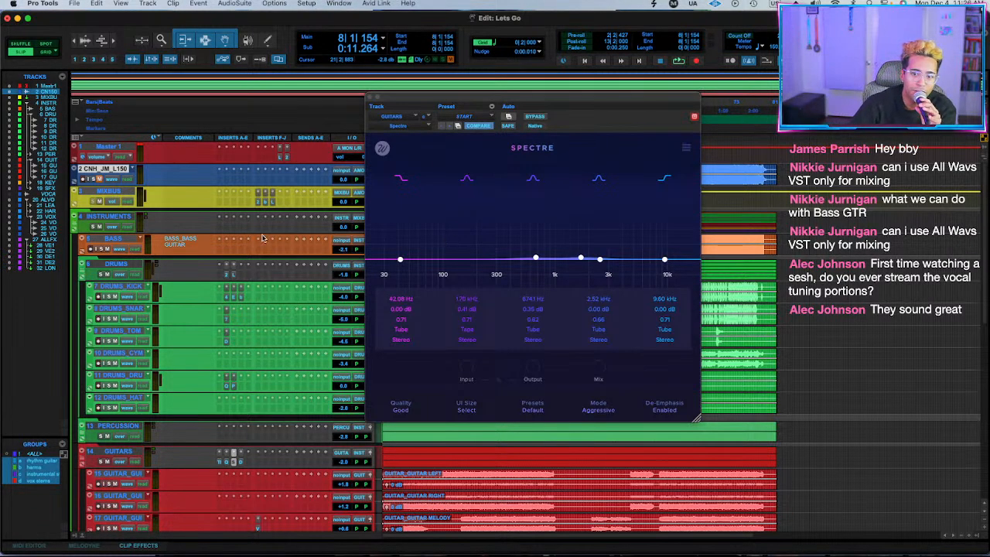
pyautogui.click(368, 98)
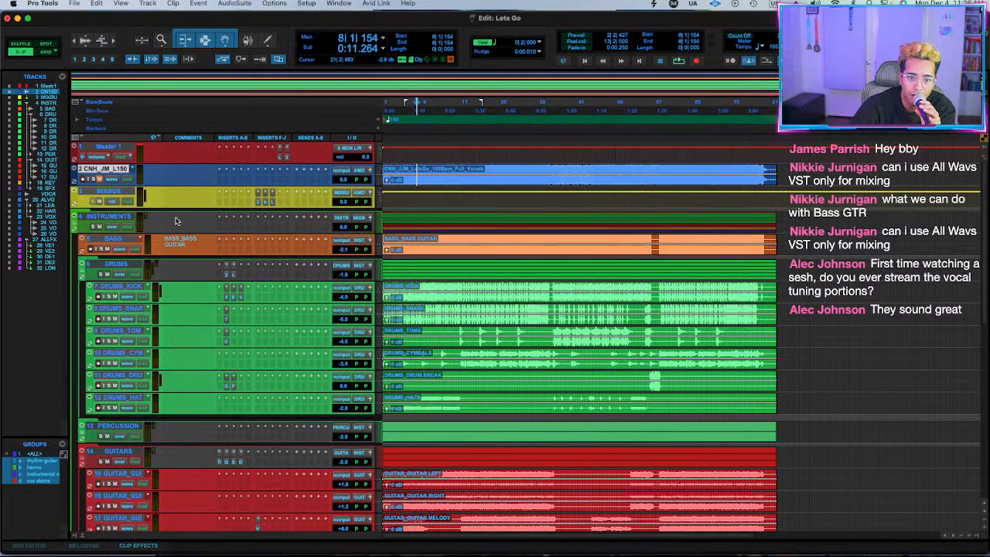
# Solo the BASS track and listen to it from bar 8.
pyautogui.press('space')
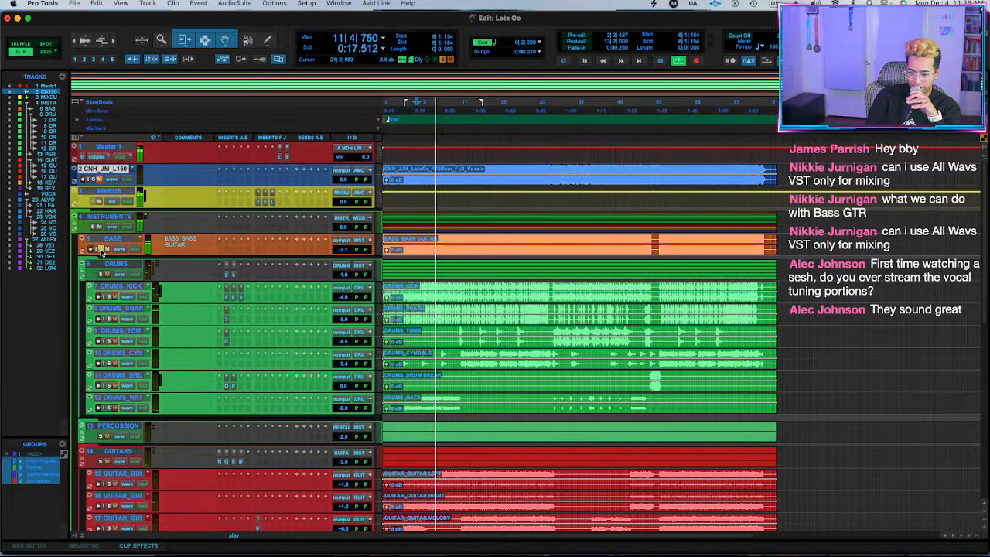
pyautogui.press('space')
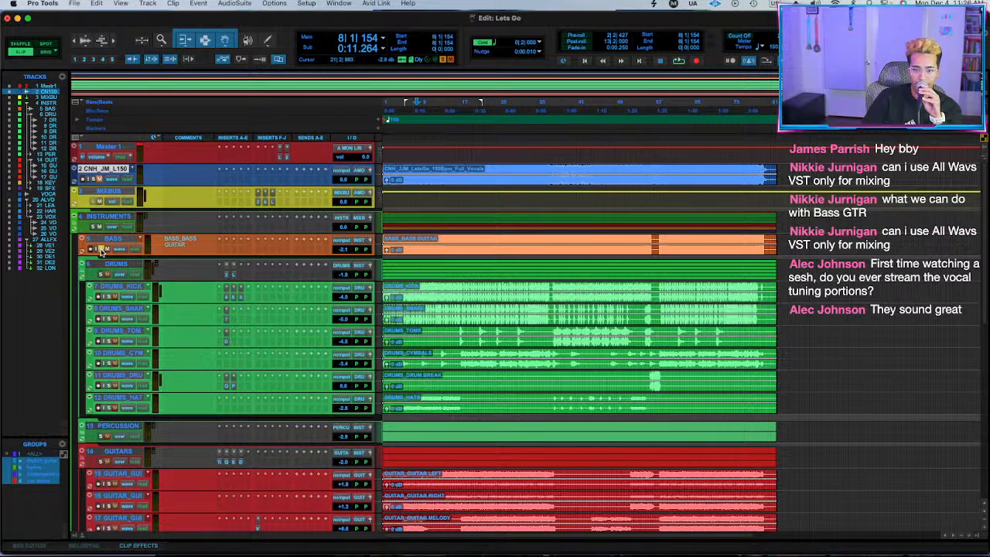
pyautogui.scroll(-10, 349, 303)
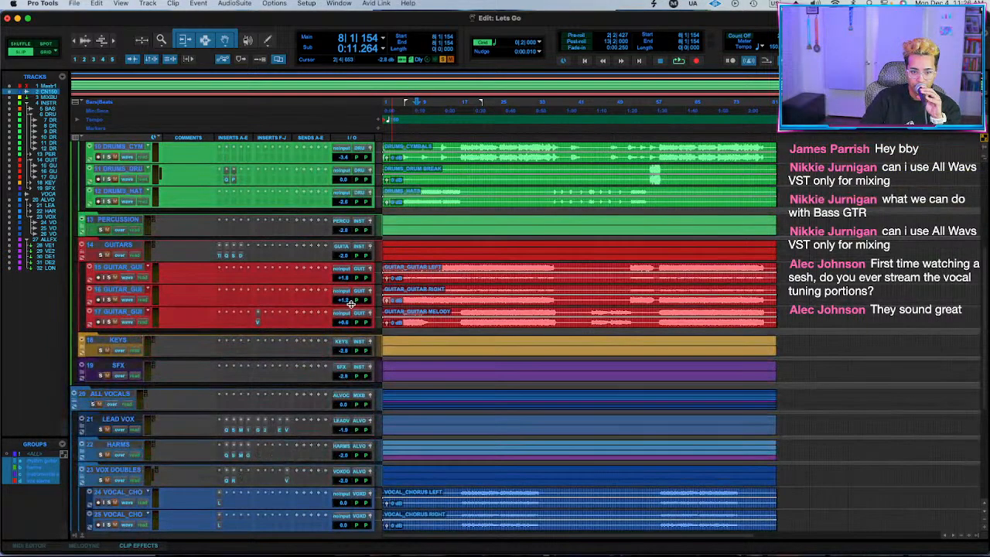
pyautogui.scroll(10, 349, 303)
pyautogui.click(432, 172)
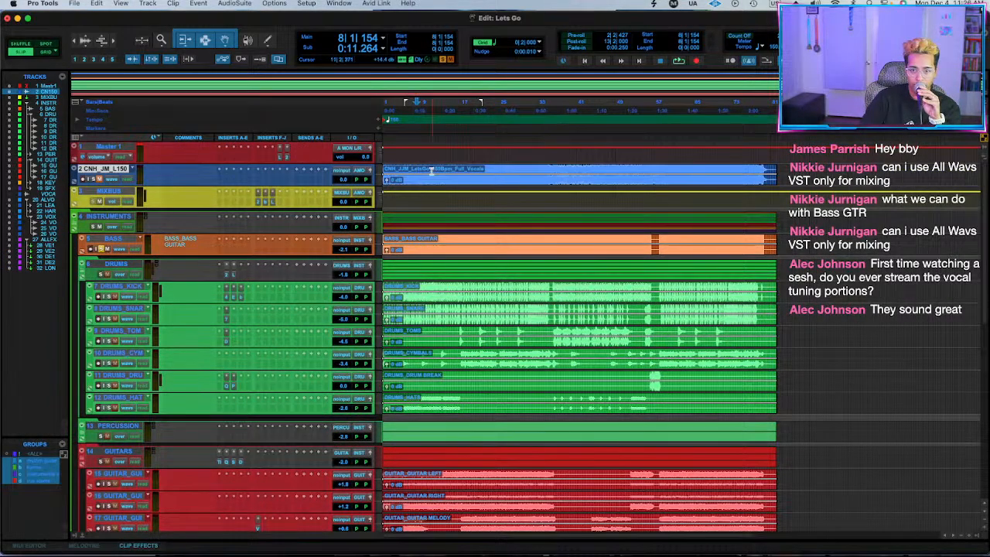
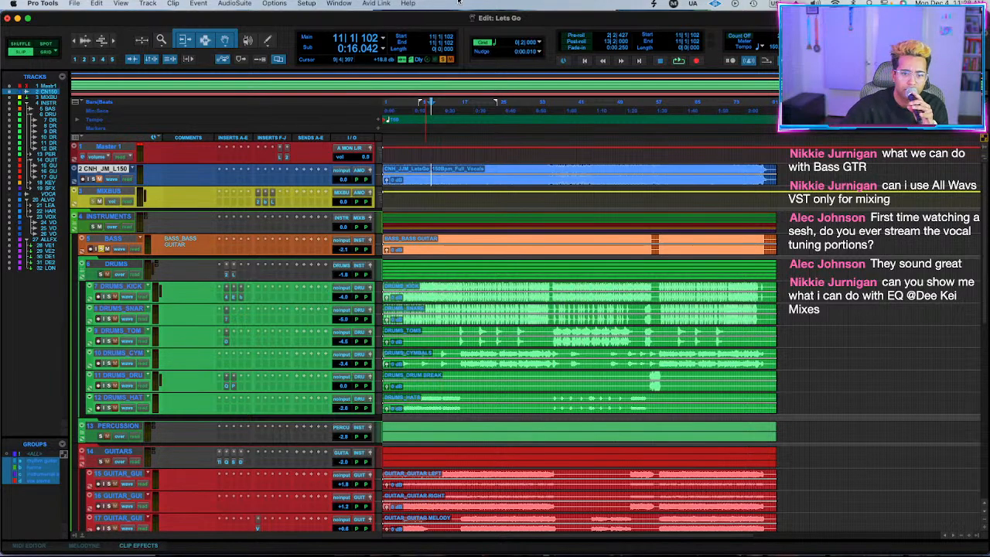
# Insert FabFilter Pro-Q 3 on the BASS track and add a Band Pass band at about 1063.7 Hz.
pyautogui.click(233, 240)
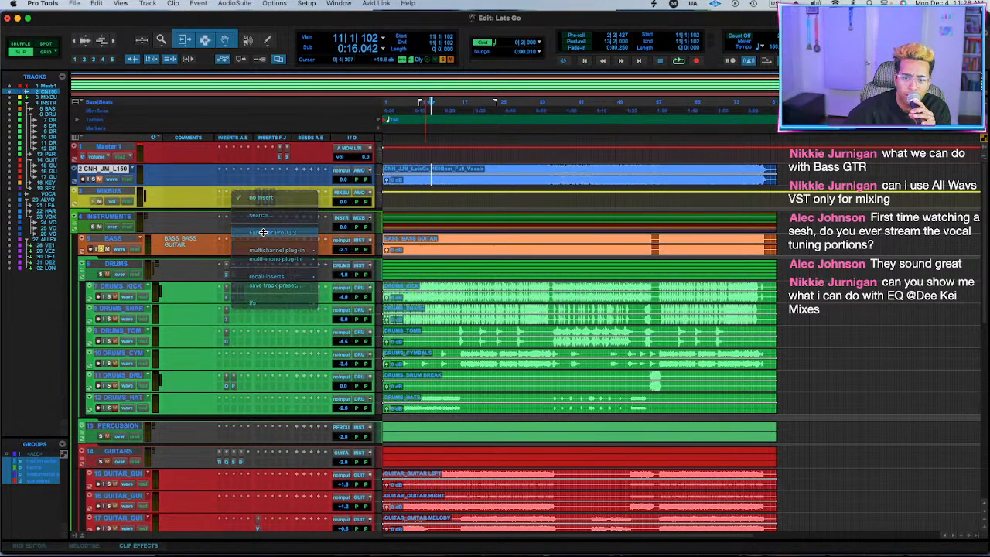
pyautogui.click(263, 232)
pyautogui.moveTo(502, 254); pyautogui.dragTo(628, 290)
pyautogui.scroll(-5, 649, 209)
pyautogui.click(632, 231)
pyautogui.moveTo(548, 308)
pyautogui.click(621, 319)
pyautogui.moveTo(600, 232)
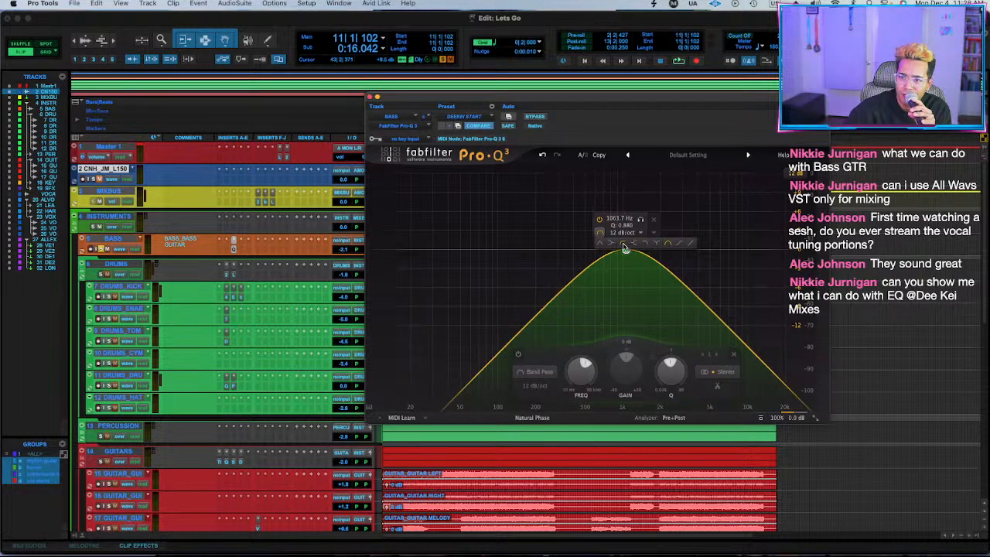
# Change the BASS EQ band to a 96 dB/oct Tilt Shelf at about 804 Hz, +2.04 dB, with a lower Q.
pyautogui.click(678, 243)
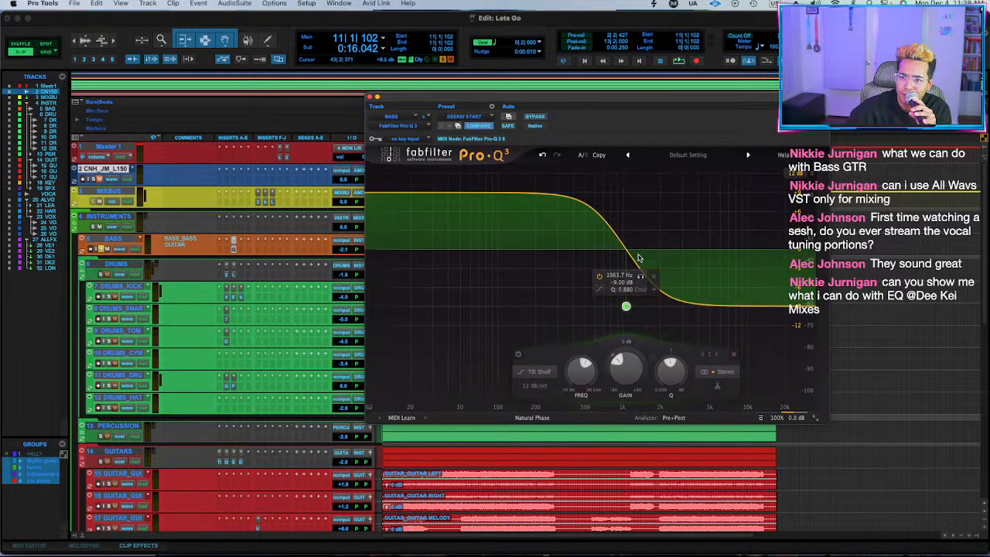
pyautogui.click(535, 386)
pyautogui.click(542, 490)
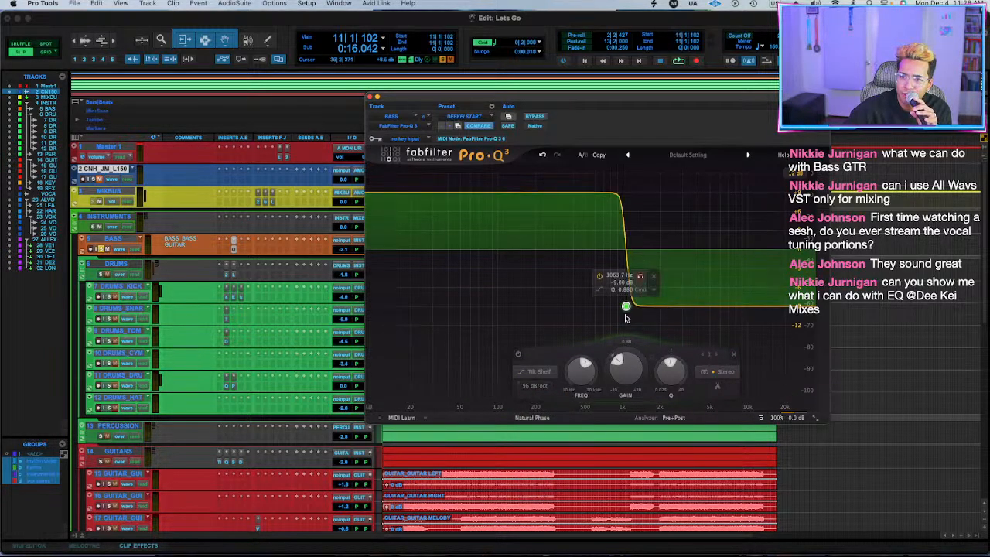
pyautogui.moveTo(626, 306); pyautogui.dragTo(611, 237)
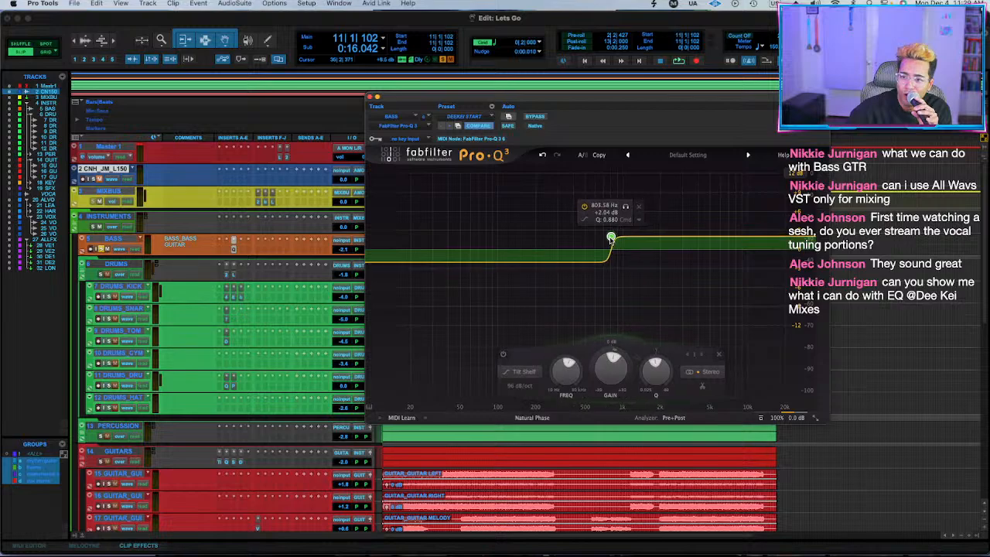
pyautogui.scroll(-10, 612, 237)
pyautogui.click(522, 388)
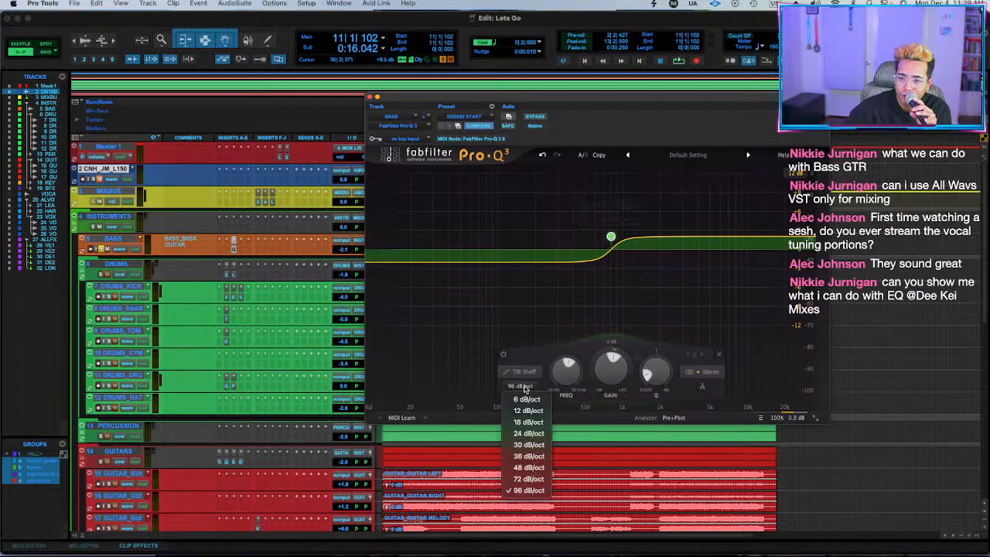
pyautogui.click(525, 386)
# Switch the BASS EQ band to Flat Tilt at about 764 Hz with -5.36 dB gain.
pyautogui.click(529, 375)
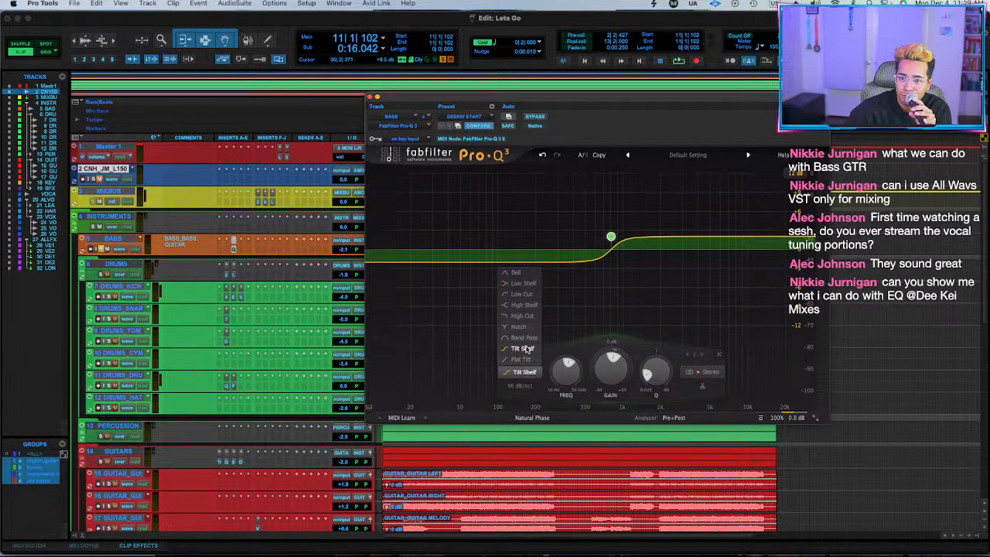
pyautogui.click(523, 359)
pyautogui.moveTo(611, 238); pyautogui.dragTo(609, 283)
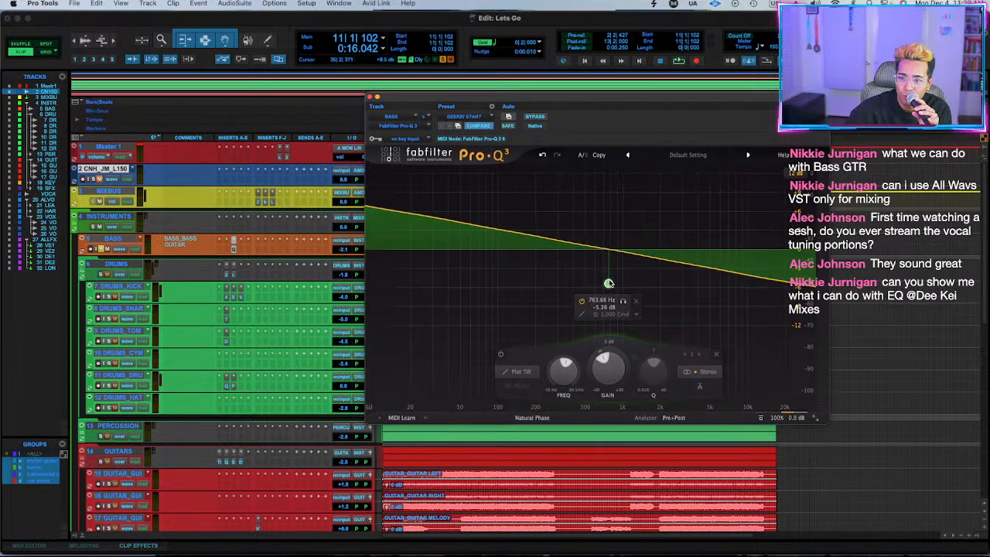
# Turn the BASS EQ band into a Notch with Q 40.00 at about 1485 Hz.
pyautogui.click(517, 374)
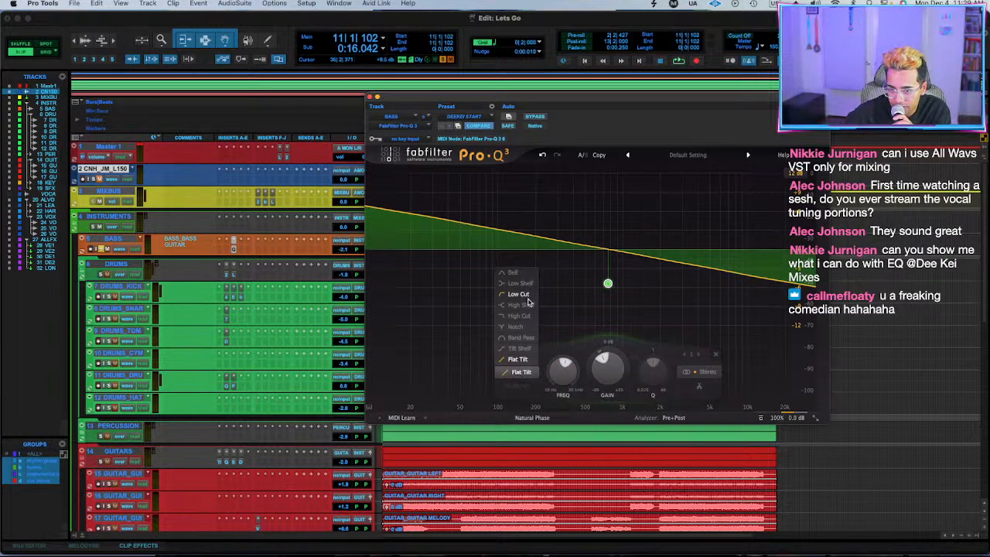
pyautogui.click(516, 327)
pyautogui.scroll(10, 609, 253)
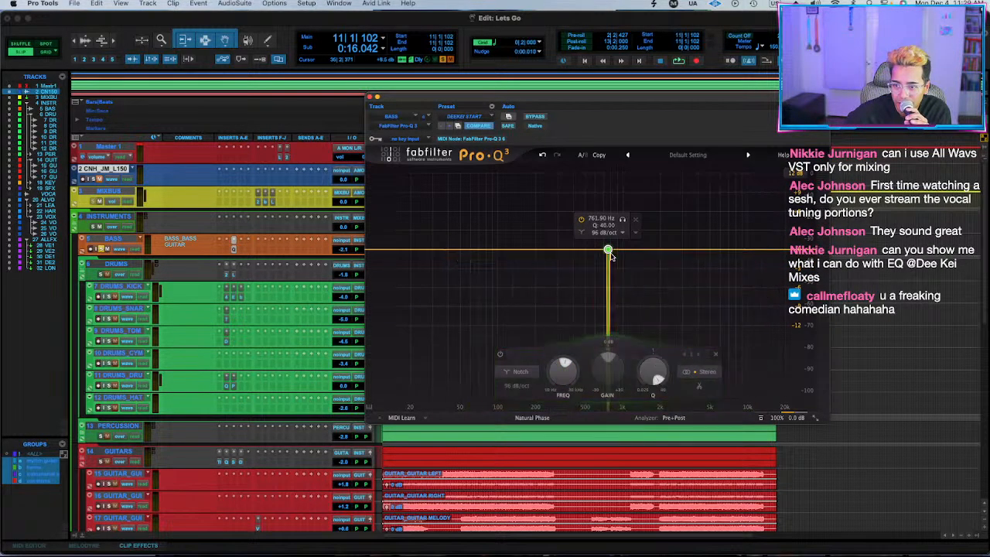
pyautogui.moveTo(609, 252); pyautogui.dragTo(647, 206)
pyautogui.click(555, 376)
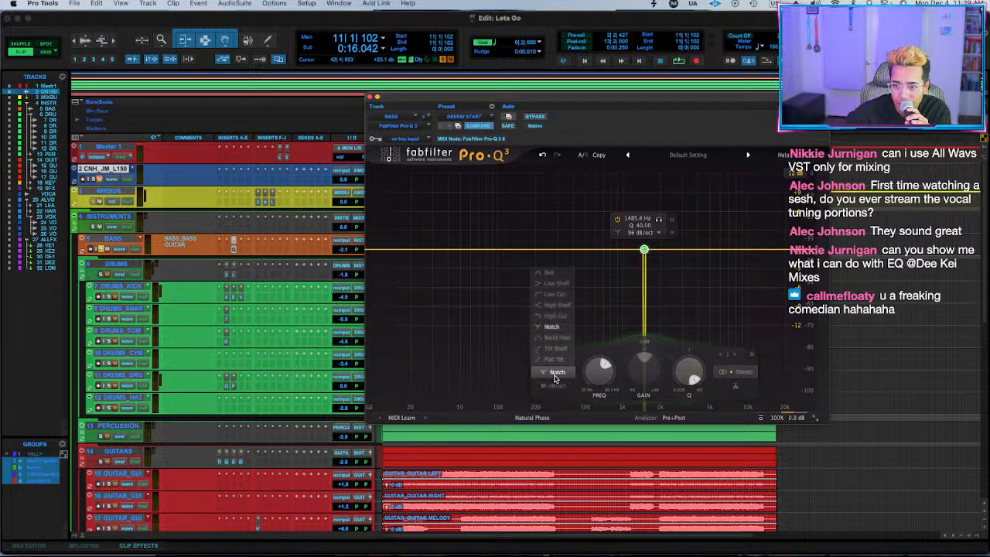
pyautogui.click(553, 380)
pyautogui.click(554, 376)
pyautogui.click(410, 266)
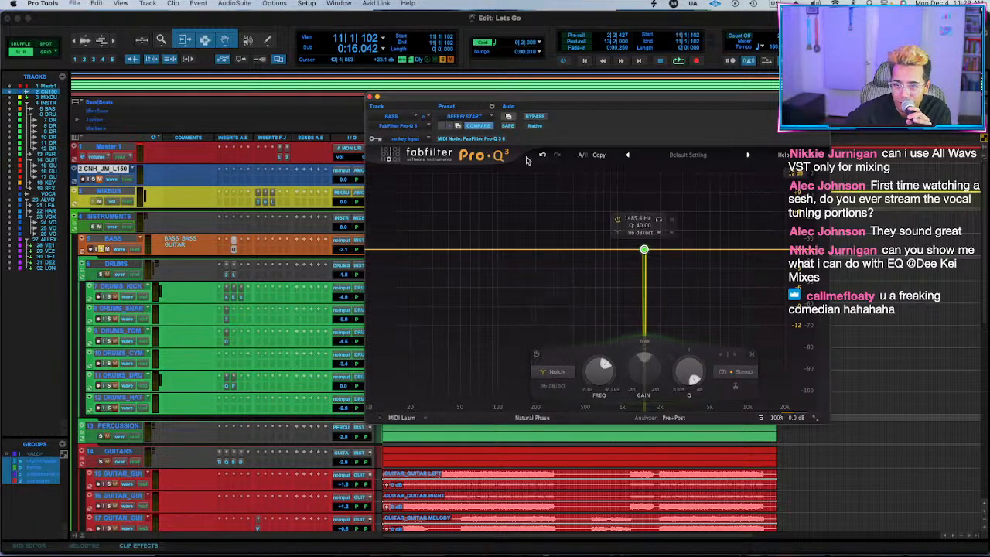
# Close the BASS Pro-Q 3 and remove it from the track's inserts.
pyautogui.click(369, 97)
pyautogui.click(235, 240)
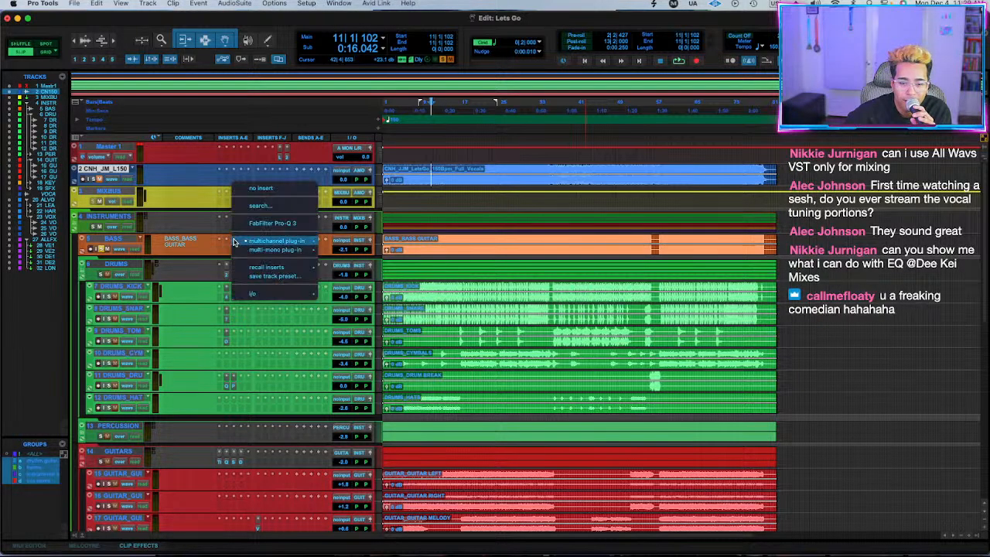
pyautogui.click(266, 188)
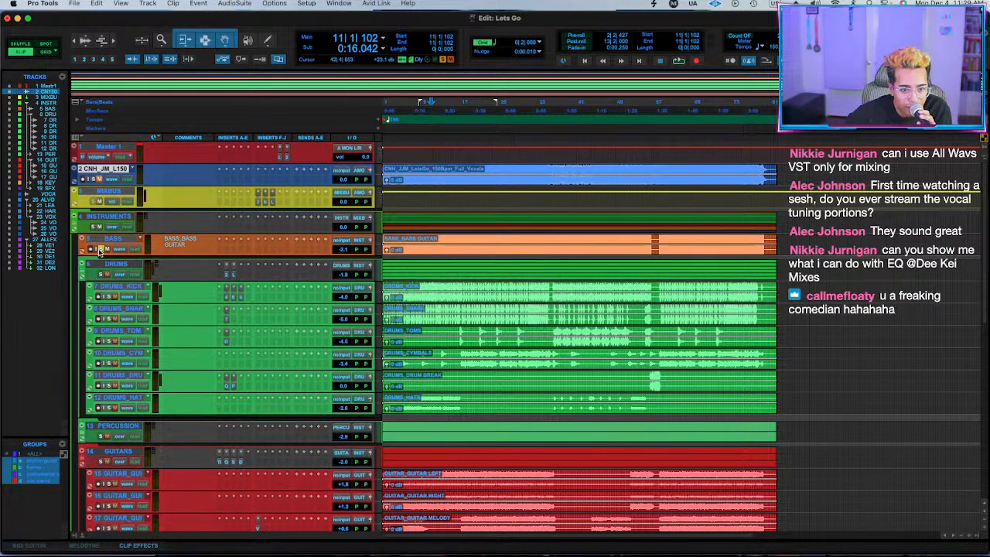
# Place the playback start at bar 58 and review the band settings in the GUITARS Pro-Q 3.
pyautogui.click(661, 241)
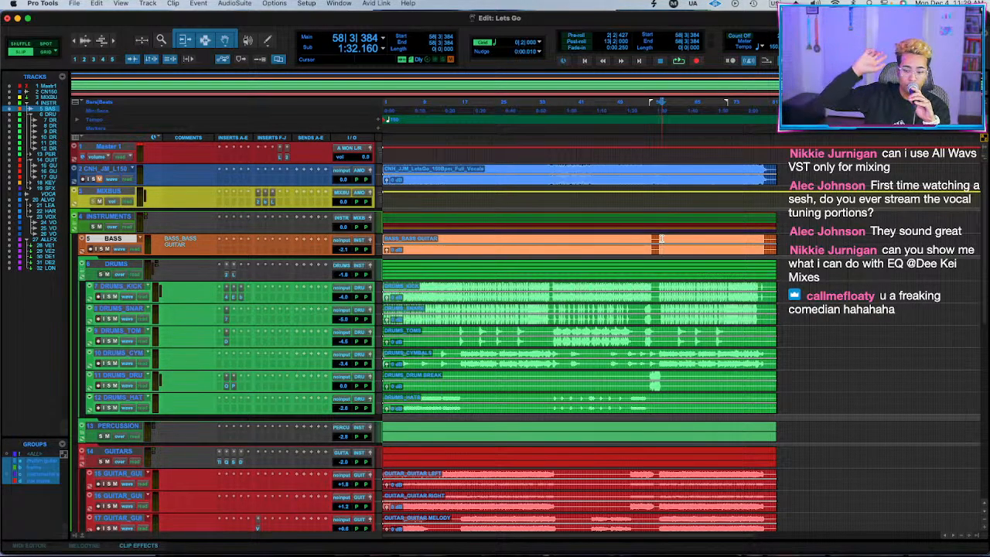
pyautogui.click(226, 462)
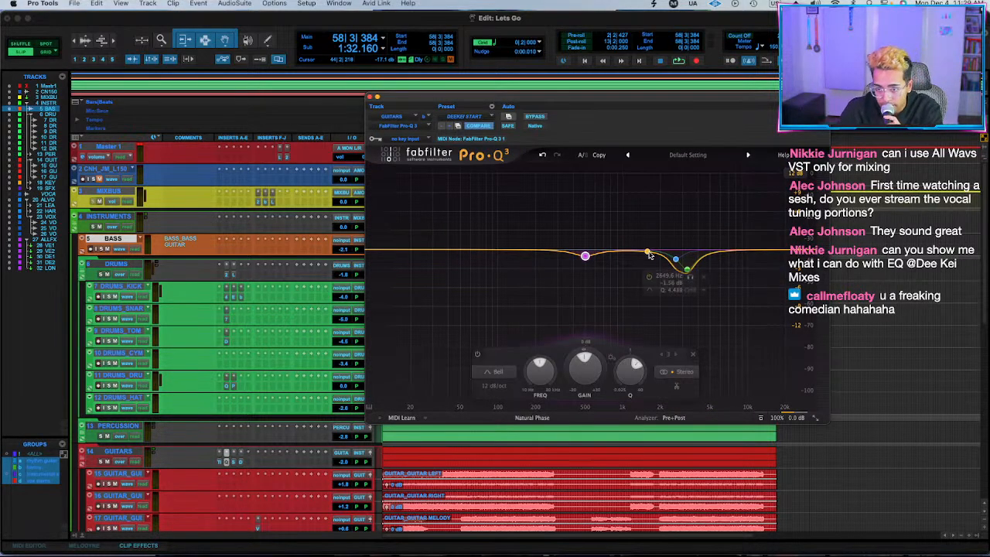
pyautogui.moveTo(585, 263)
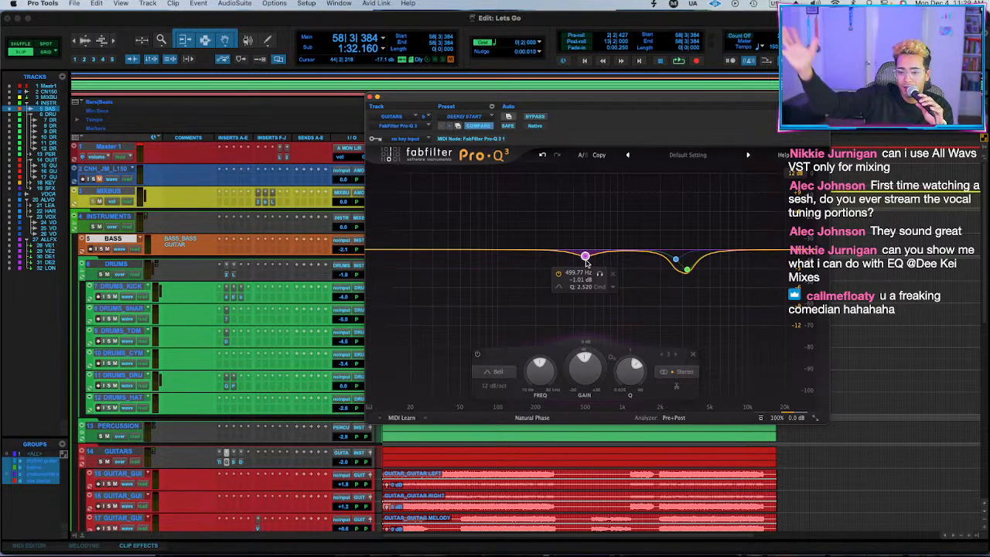
pyautogui.click(369, 96)
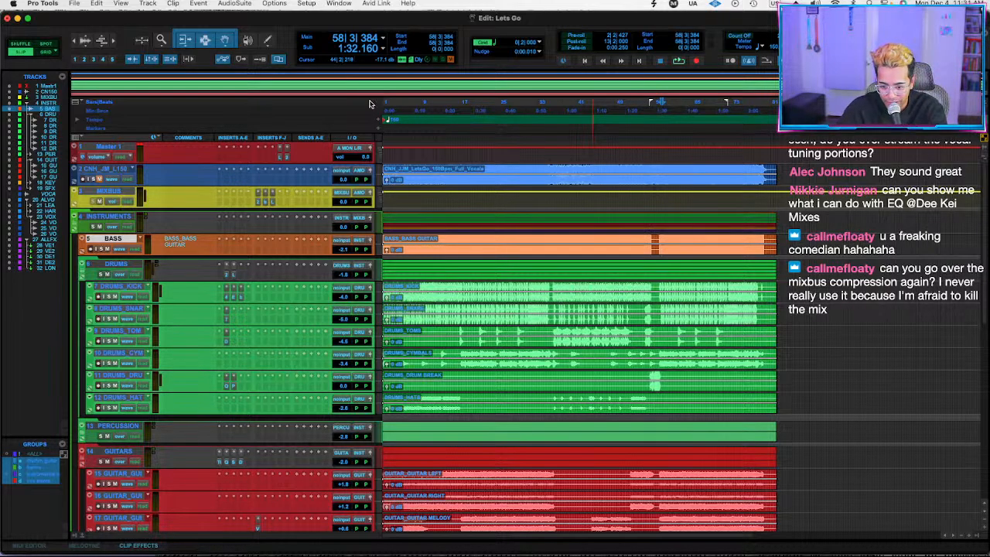
# Open Bus Compressor 2 on MIXBUS and compare it bypassed and engaged during playback from bar 58.
pyautogui.scroll(-1, 717, 467)
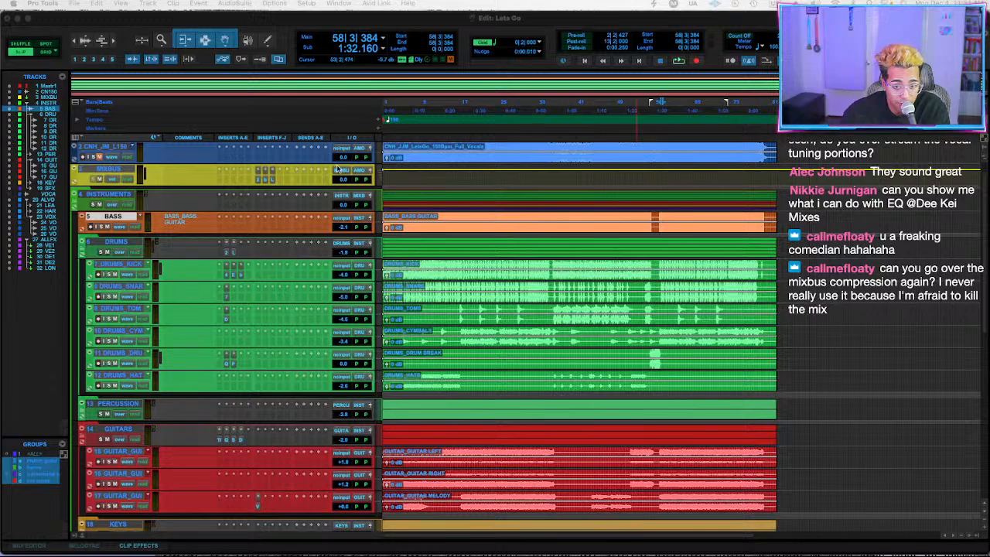
pyautogui.click(259, 180)
pyautogui.click(258, 180)
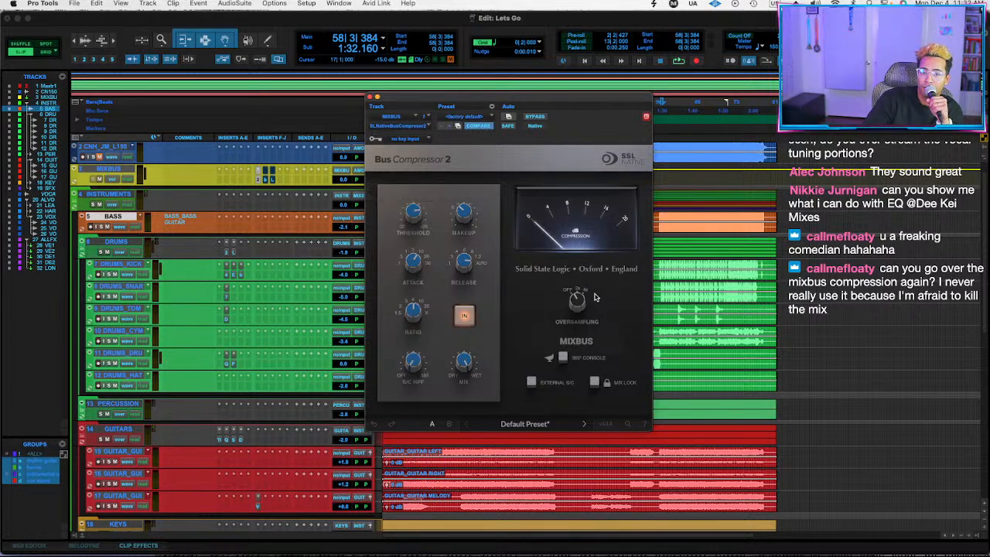
pyautogui.press('space')
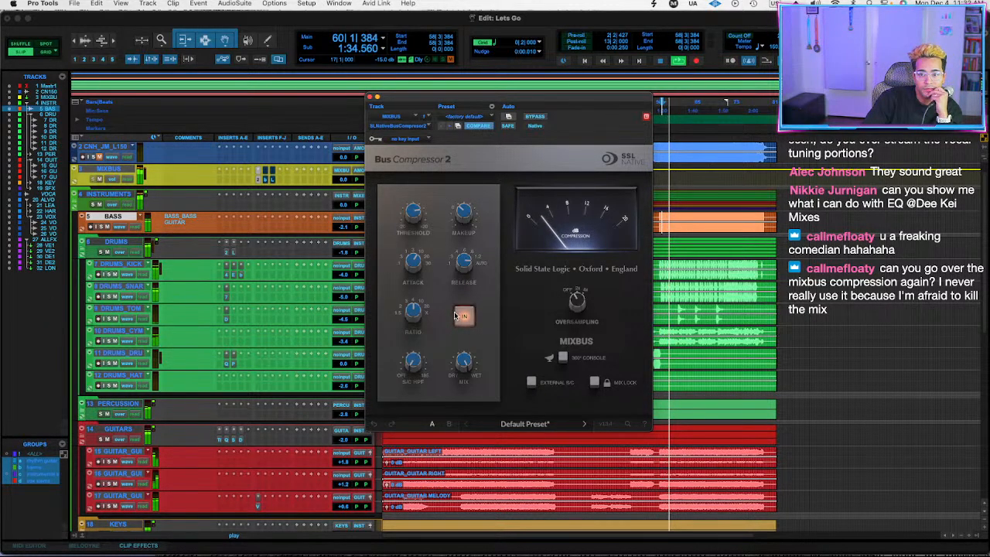
pyautogui.click(466, 315)
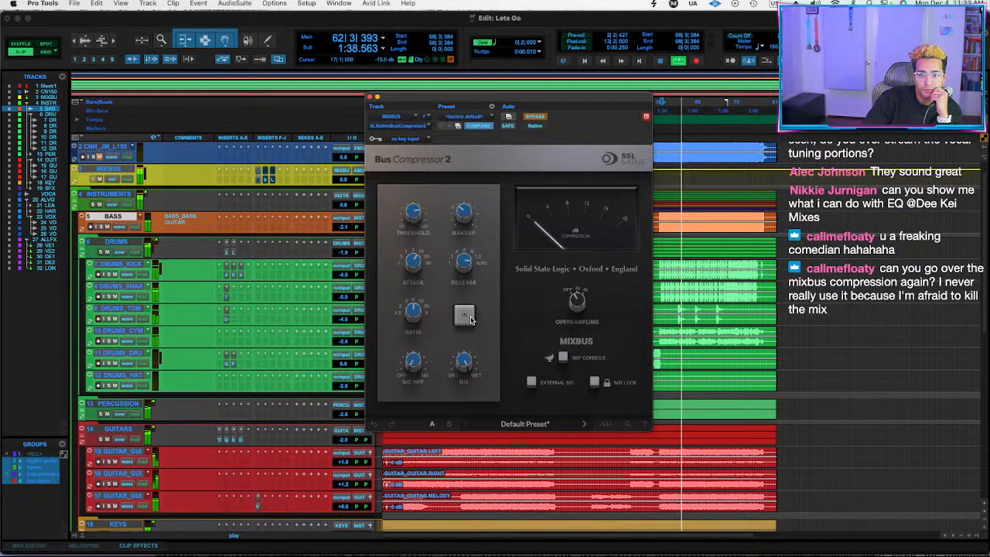
pyautogui.click(468, 317)
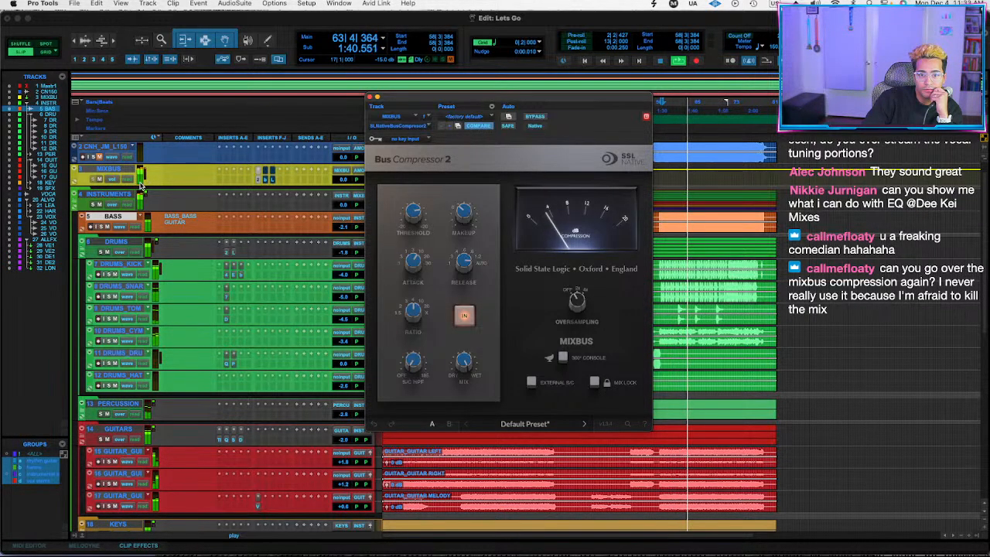
# Enlarge the MIXBUS track to watch its meter while repeatedly bypassing and re-engaging Bus Compressor 2.
pyautogui.moveTo(117, 188); pyautogui.dragTo(116, 302)
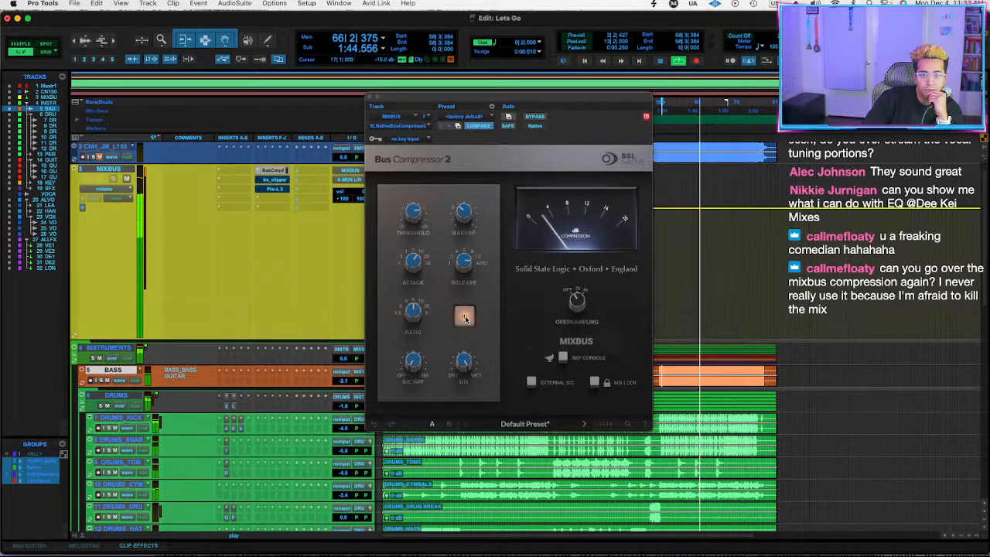
pyautogui.click(465, 317)
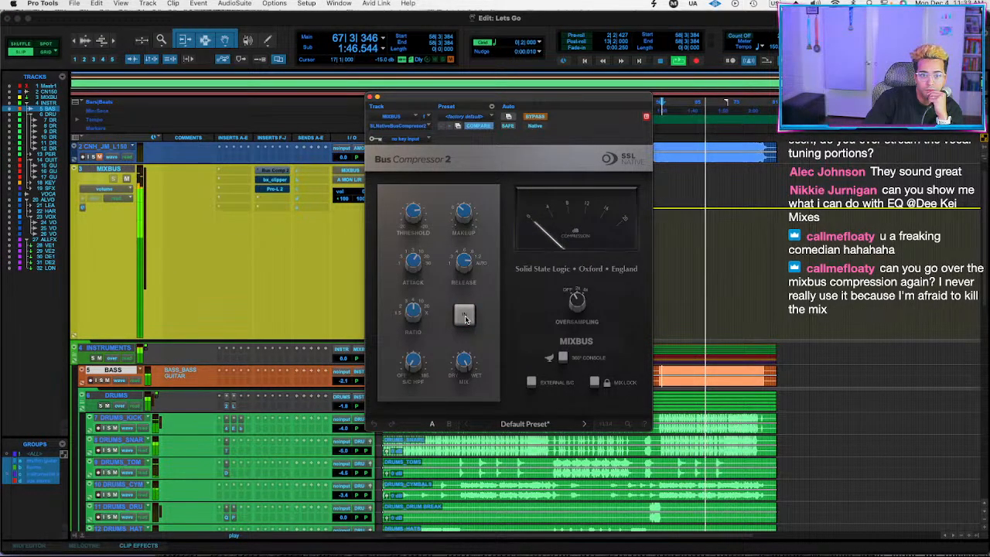
pyautogui.click(465, 317)
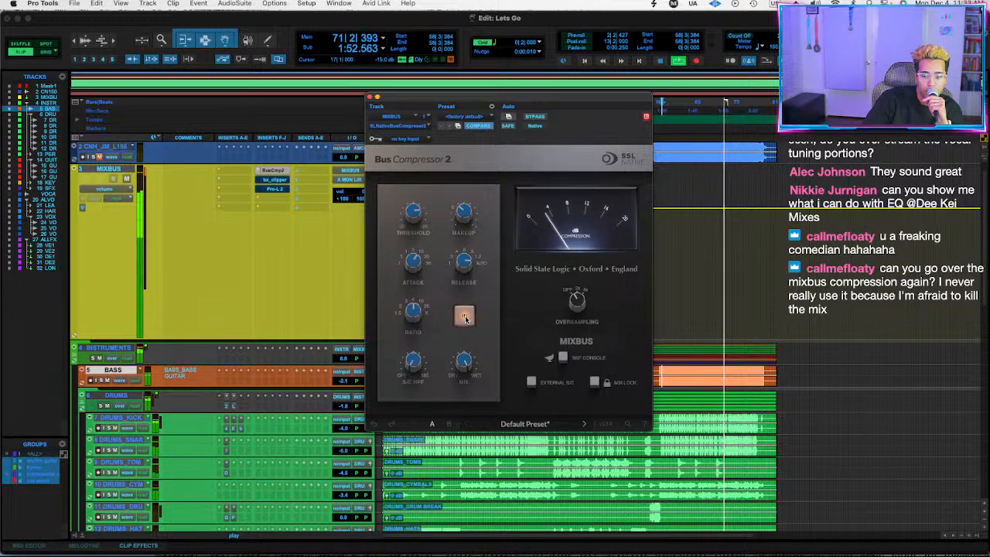
pyautogui.click(464, 317)
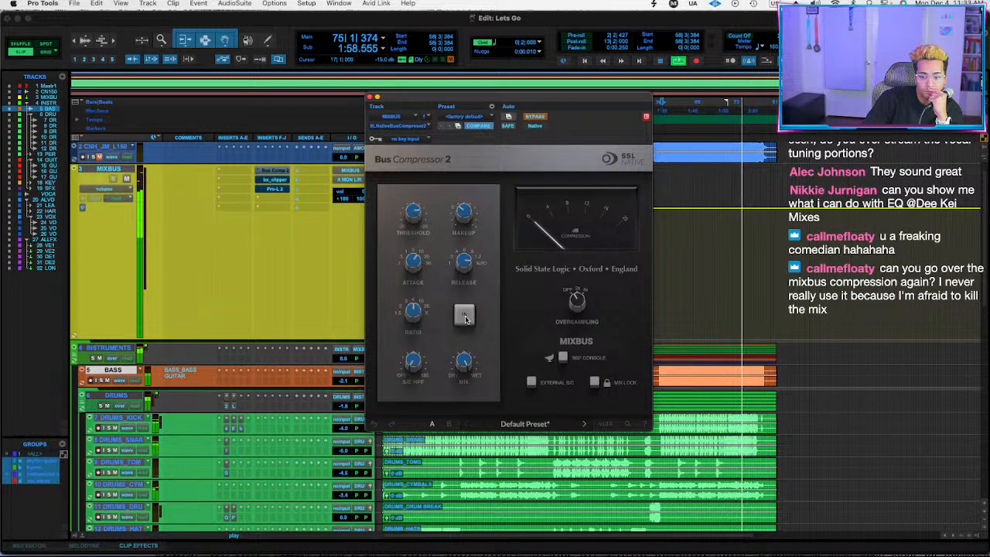
pyautogui.click(465, 318)
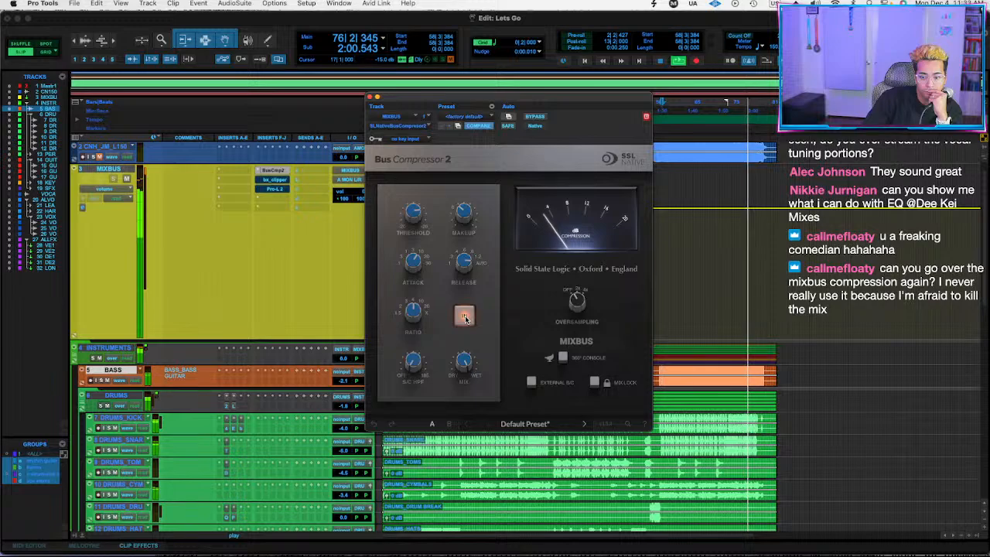
pyautogui.click(465, 317)
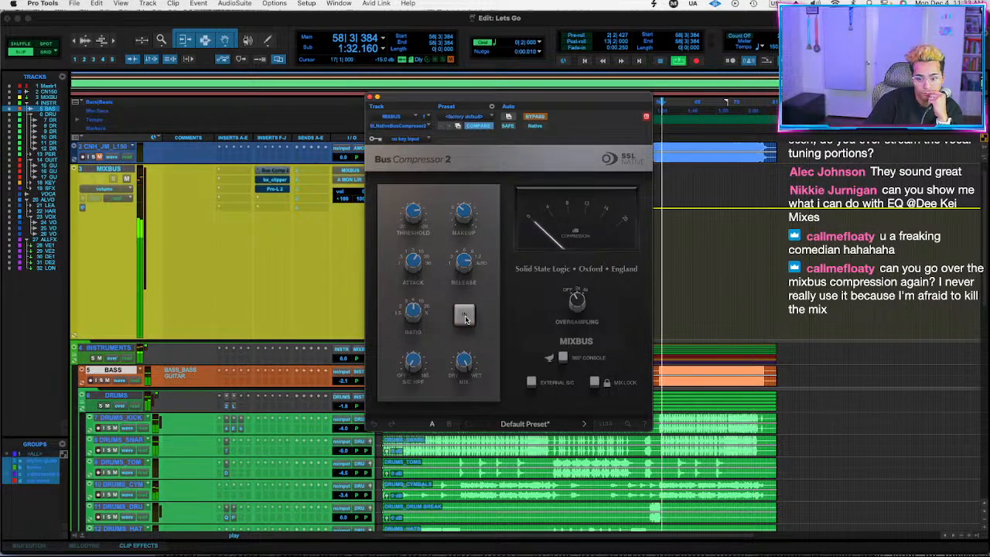
pyautogui.click(465, 317)
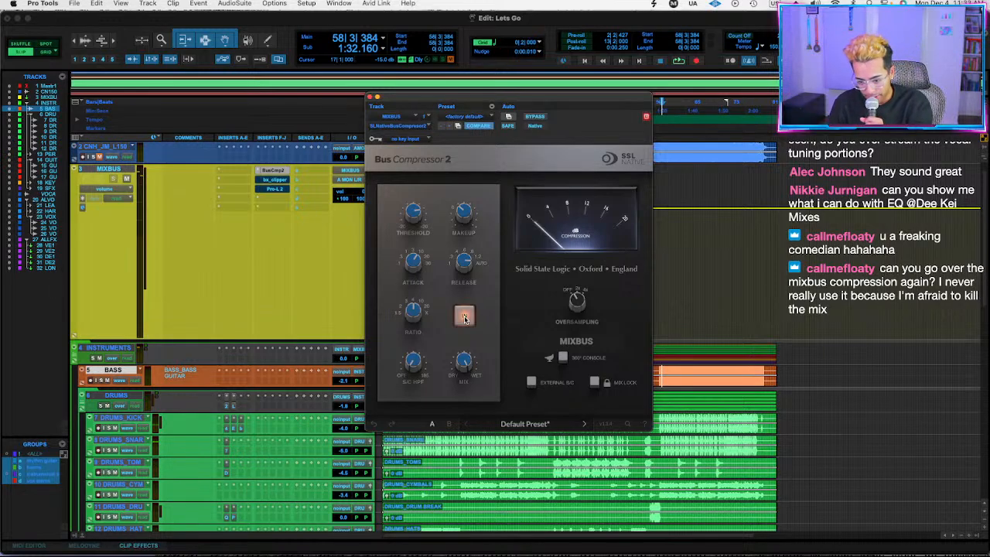
pyautogui.click(464, 316)
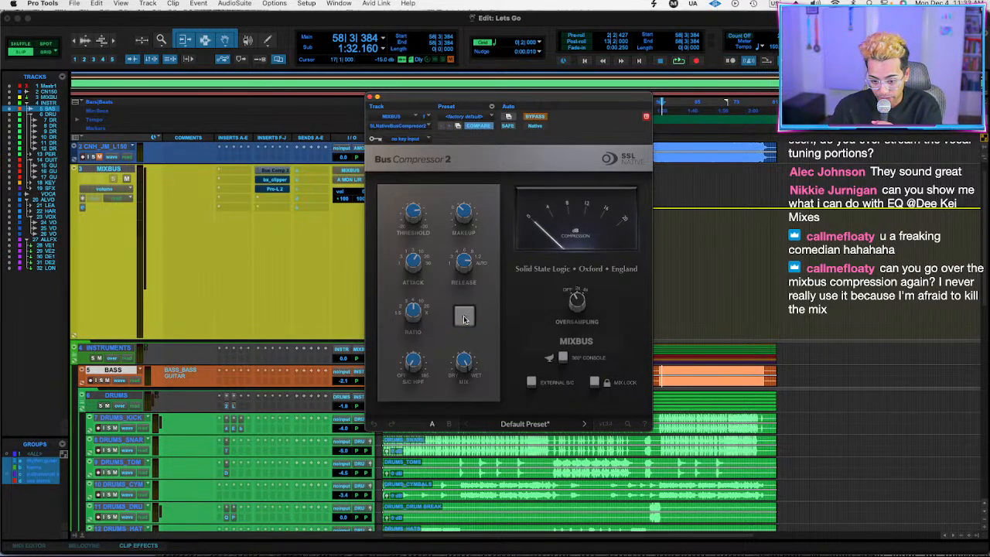
pyautogui.click(463, 316)
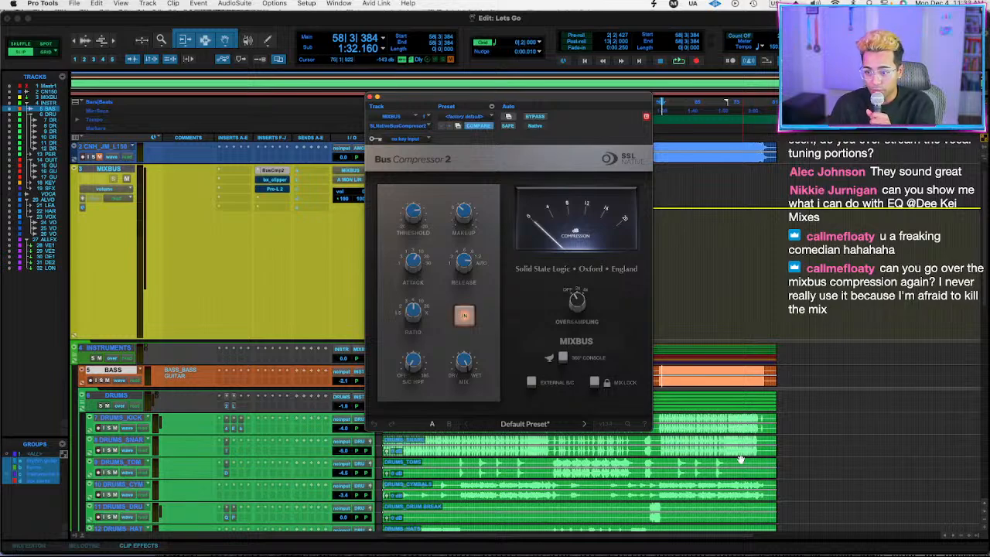
# Select about bars 58 to 78 on DRUMS_KICK and compare Bus Compressor 2 on MIXBUS bypassed and engaged during playback.
pyautogui.moveTo(659, 421); pyautogui.dragTo(759, 417)
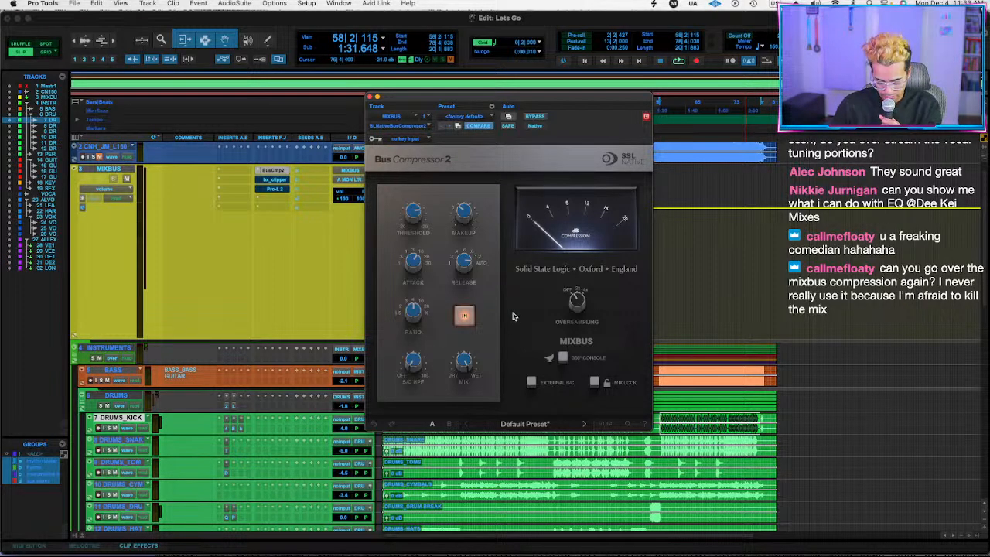
pyautogui.press('space')
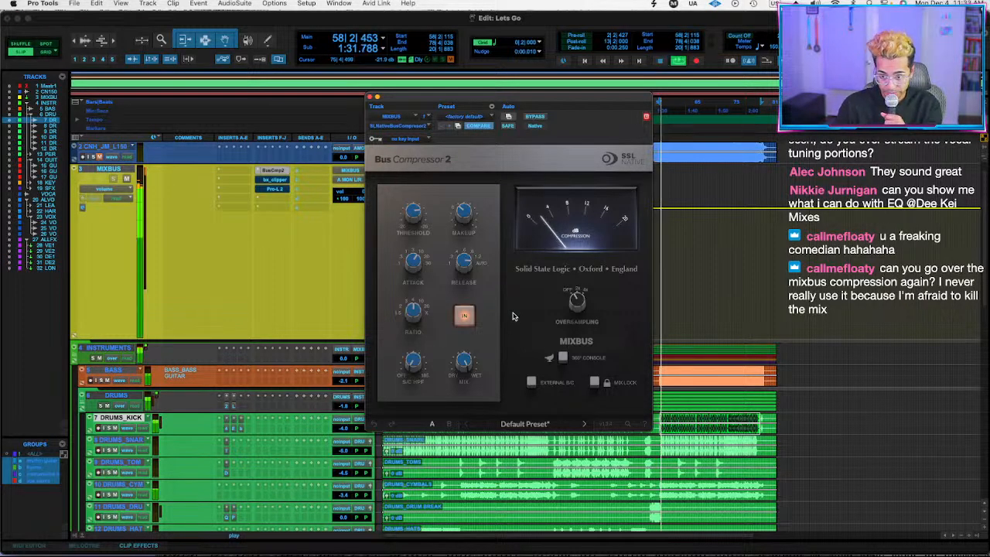
pyautogui.click(461, 322)
pyautogui.click(458, 317)
pyautogui.click(455, 315)
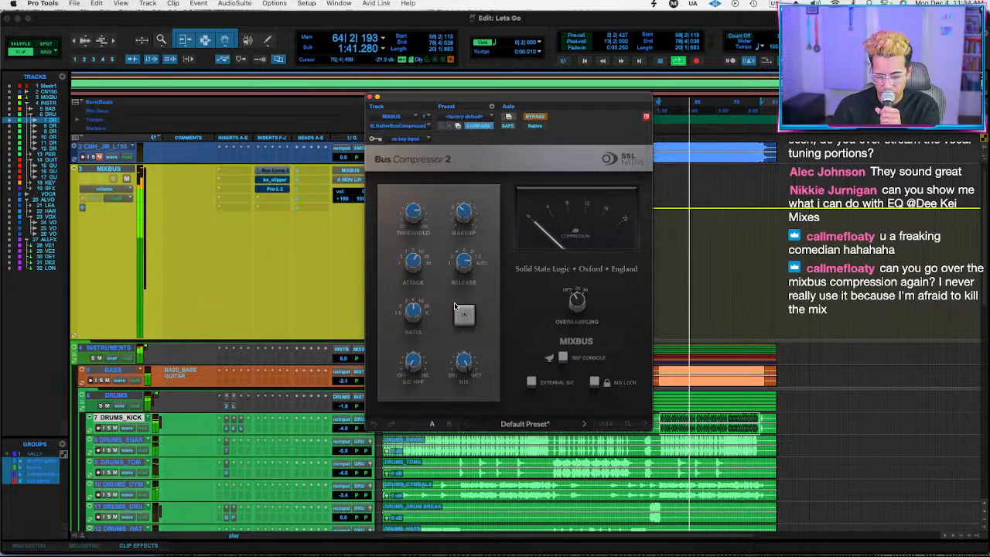
pyautogui.click(467, 324)
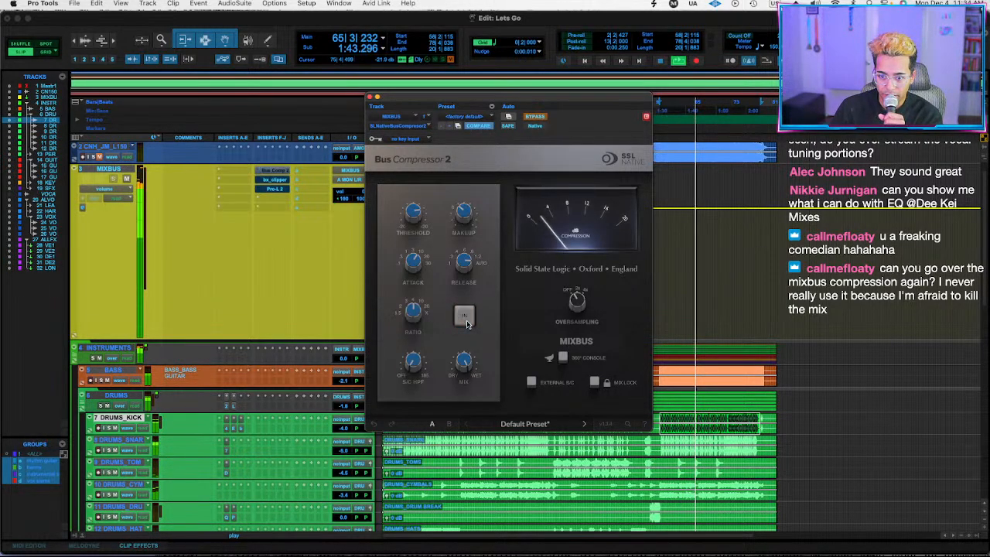
pyautogui.click(467, 324)
pyautogui.click(466, 324)
pyautogui.click(467, 324)
pyautogui.click(467, 324)
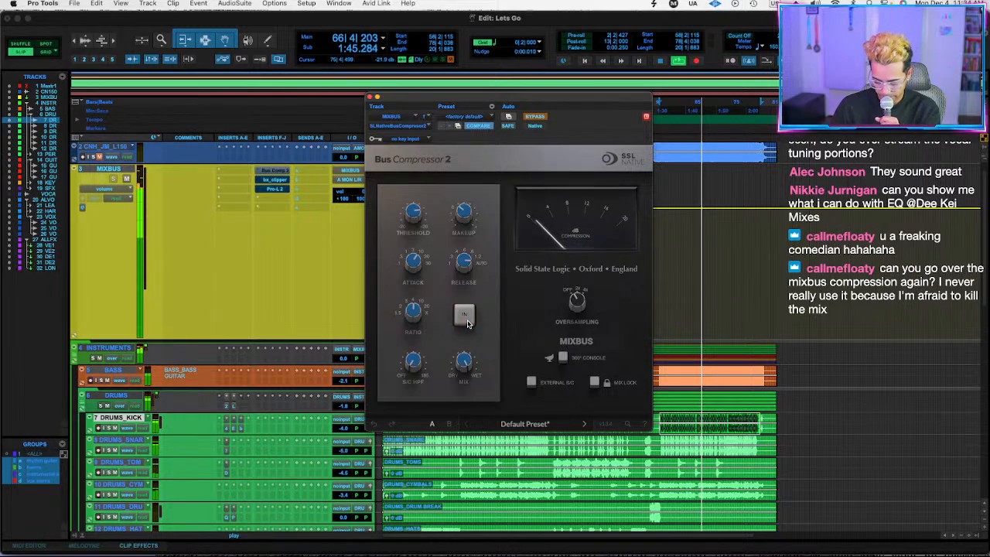
pyautogui.click(467, 323)
pyautogui.click(467, 324)
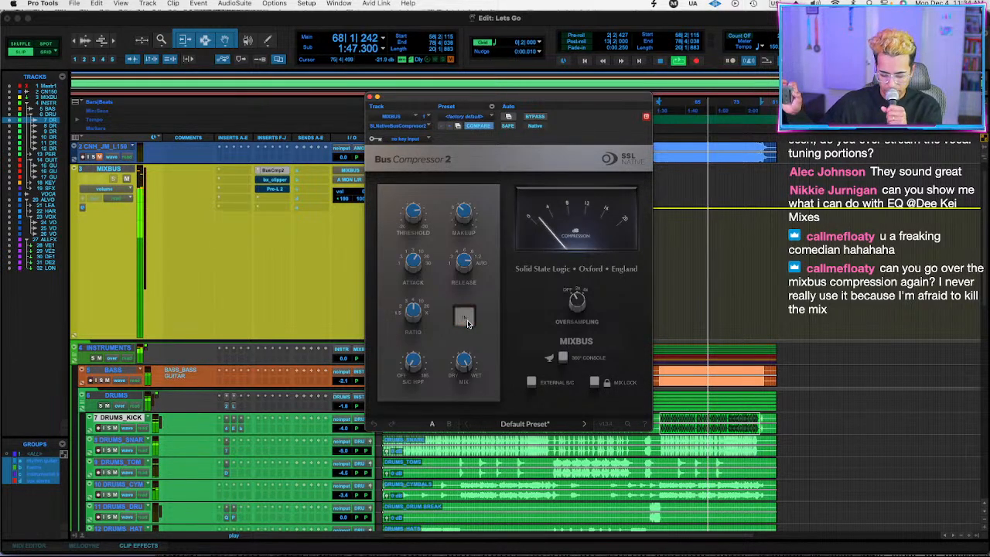
pyautogui.click(466, 323)
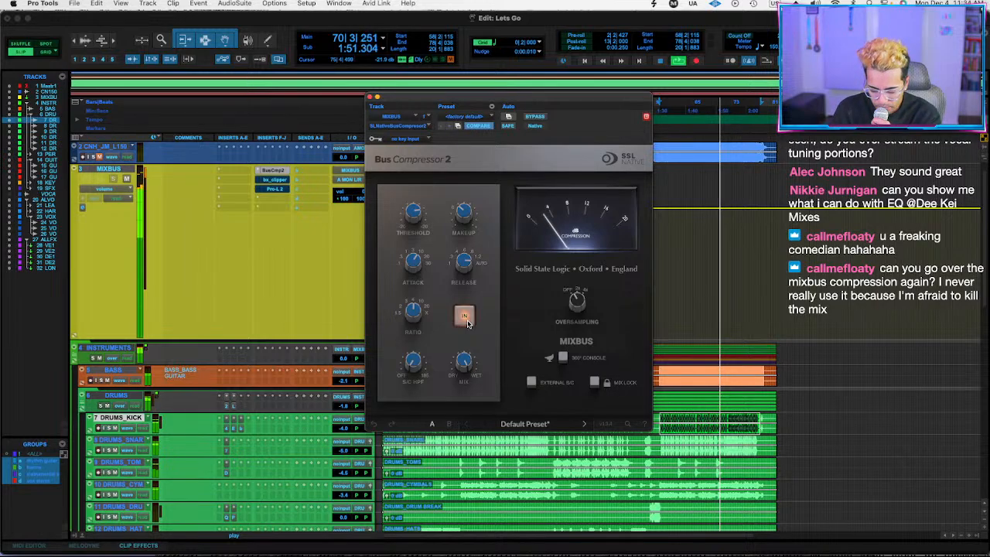
pyautogui.click(465, 317)
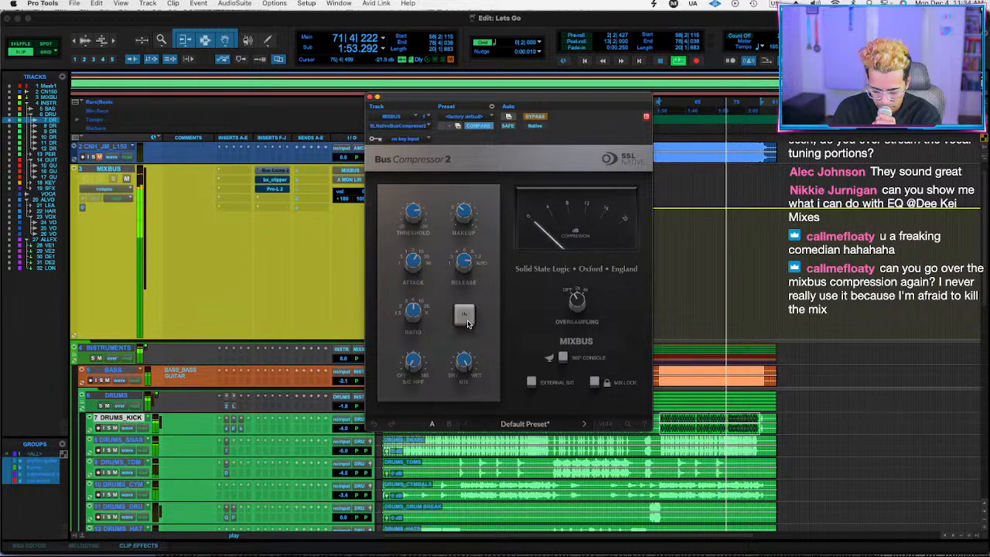
pyautogui.click(467, 323)
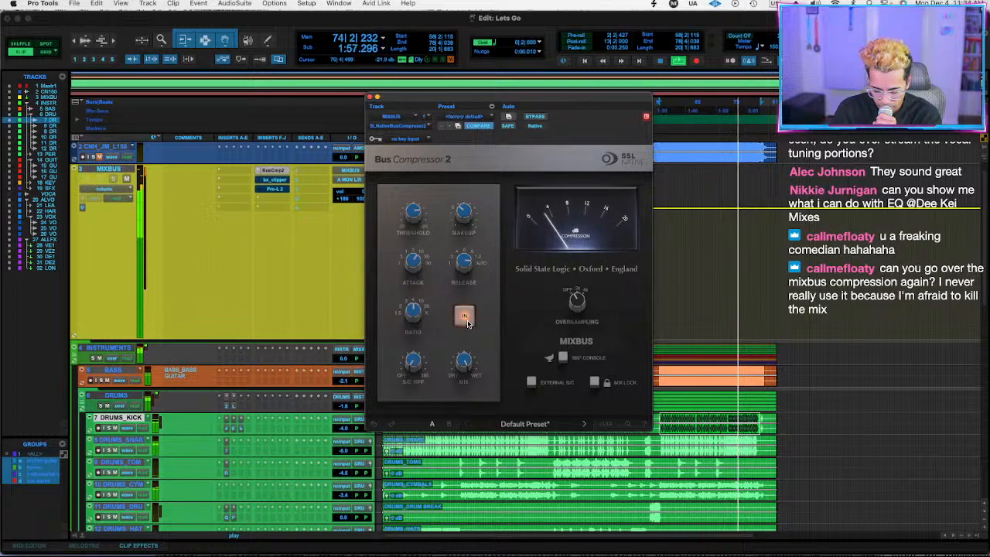
# Replay the selection from bar 58, compare the mix again with Bus Compressor 2 in and out, and stop with it engaged.
pyautogui.press('space')
pyautogui.press('space')
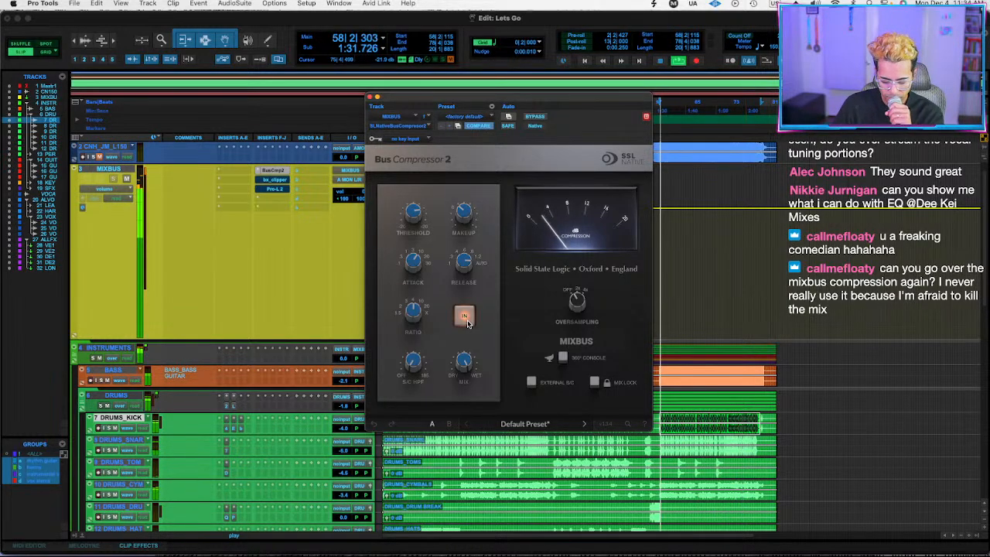
pyautogui.click(466, 323)
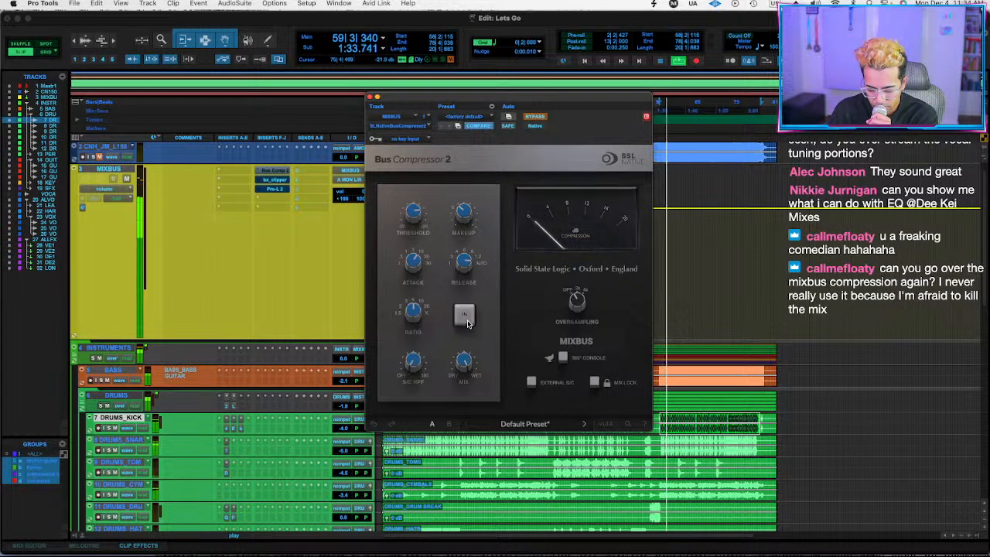
pyautogui.click(466, 324)
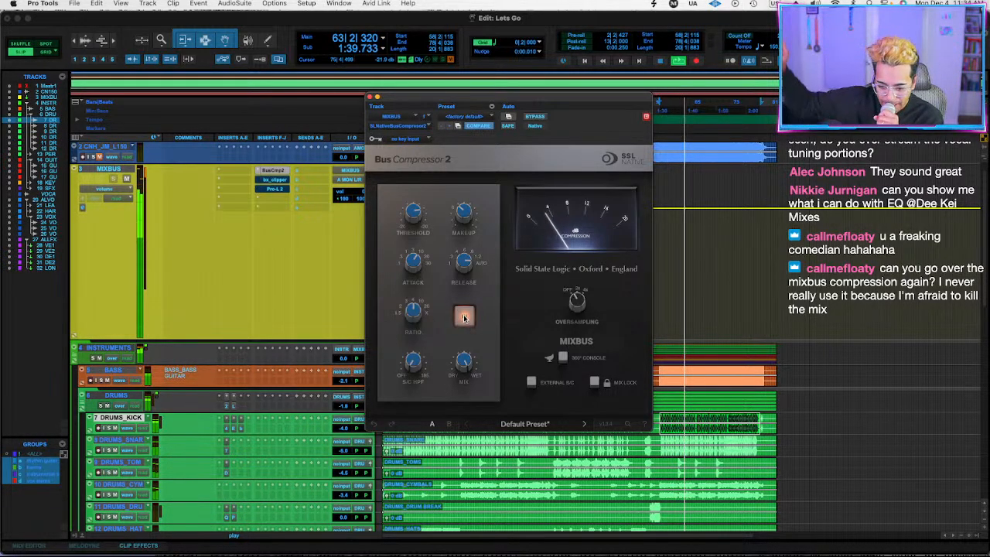
pyautogui.click(464, 317)
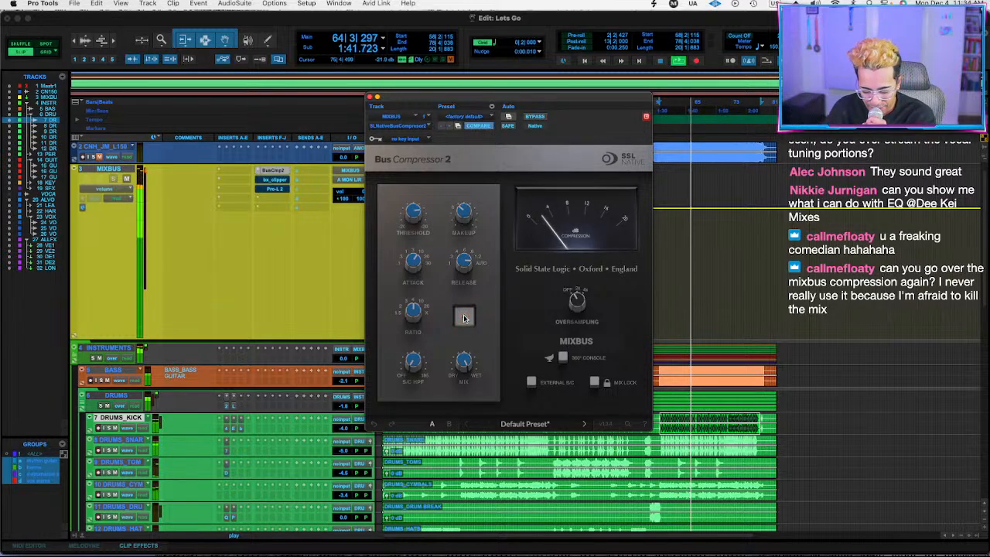
pyautogui.click(464, 317)
pyautogui.click(464, 317)
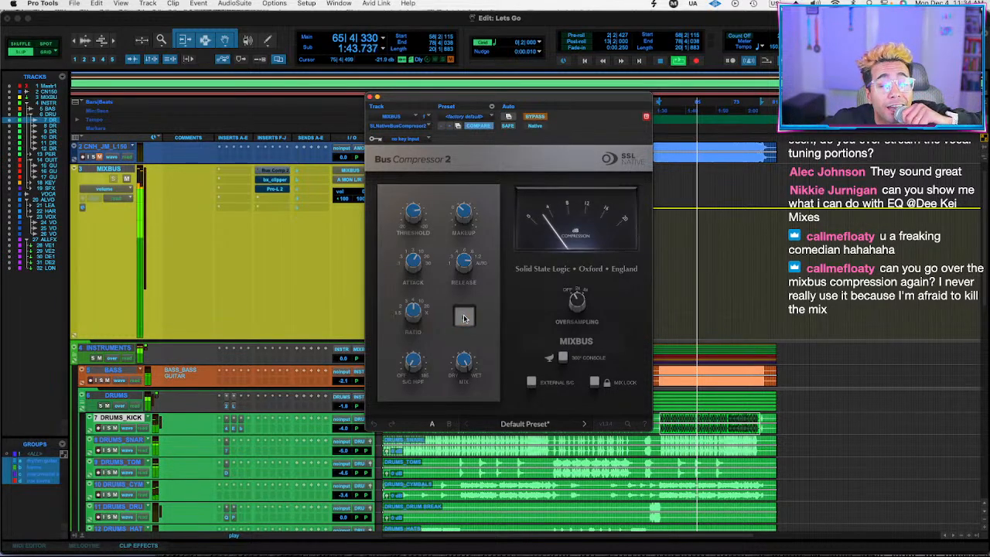
pyautogui.click(464, 317)
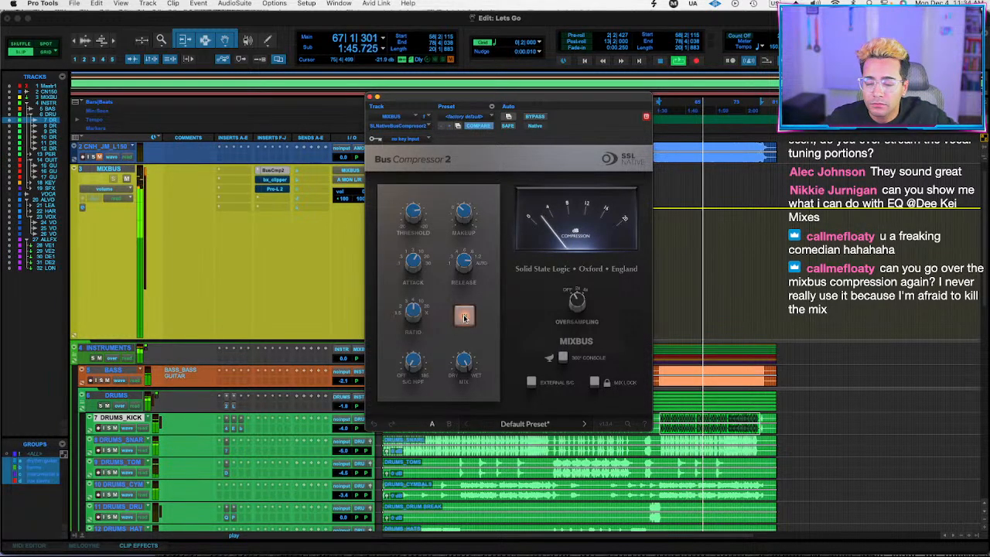
pyautogui.click(465, 317)
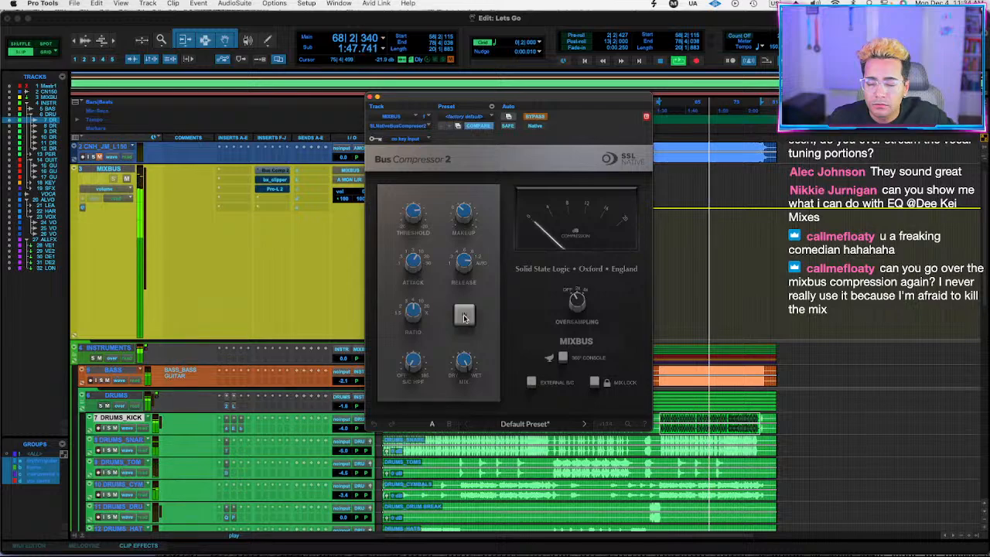
pyautogui.click(464, 317)
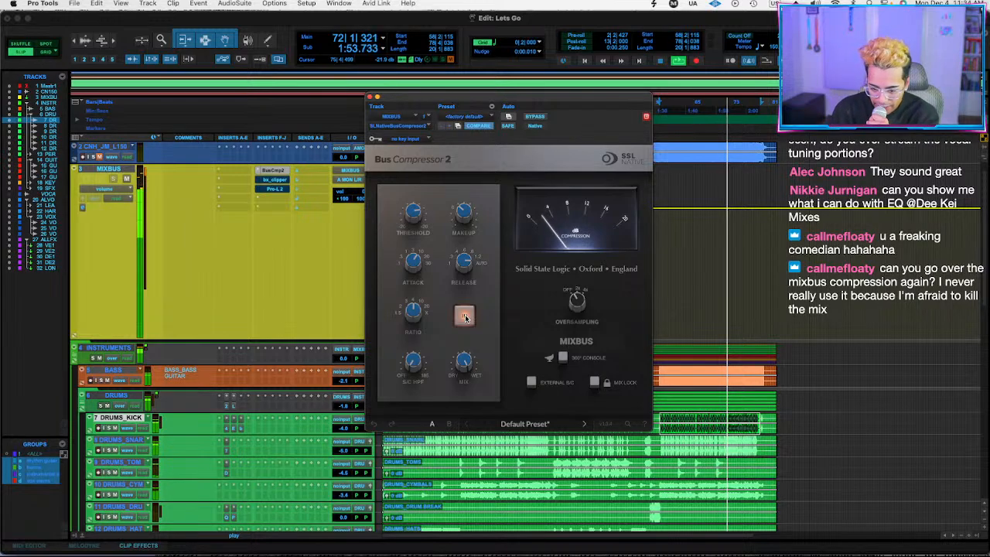
pyautogui.press('space')
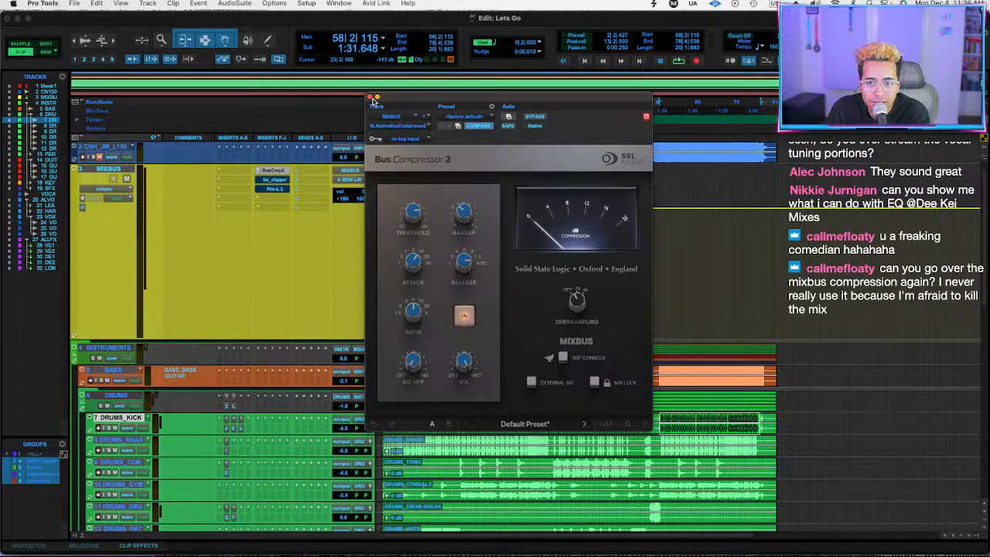
# Close Bus Compressor 2 and take bx_clipper and Pro-L 2 on MIXBUS out of bypass.
pyautogui.click(369, 97)
pyautogui.rightClick(276, 180)
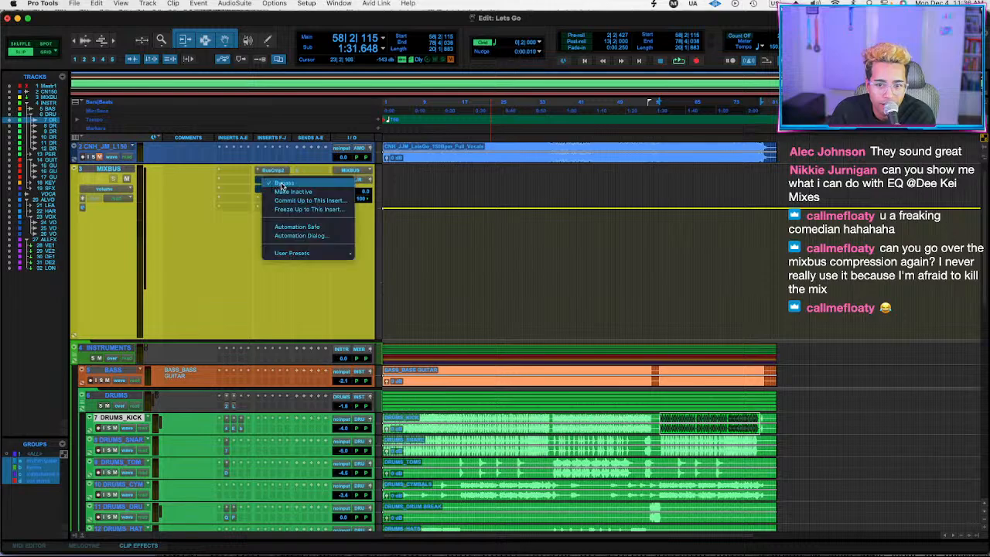
pyautogui.click(289, 185)
pyautogui.rightClick(278, 189)
pyautogui.click(290, 192)
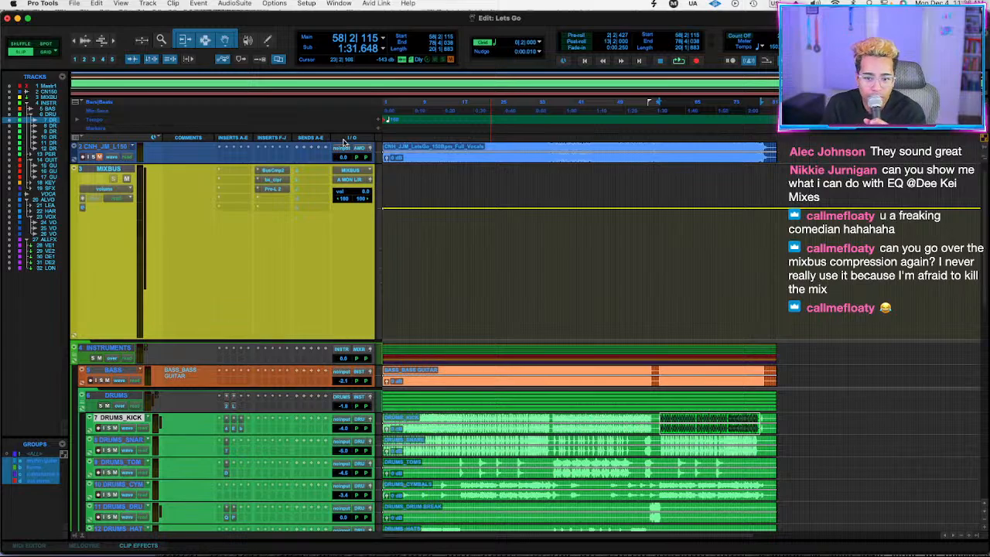
pyautogui.click(426, 276)
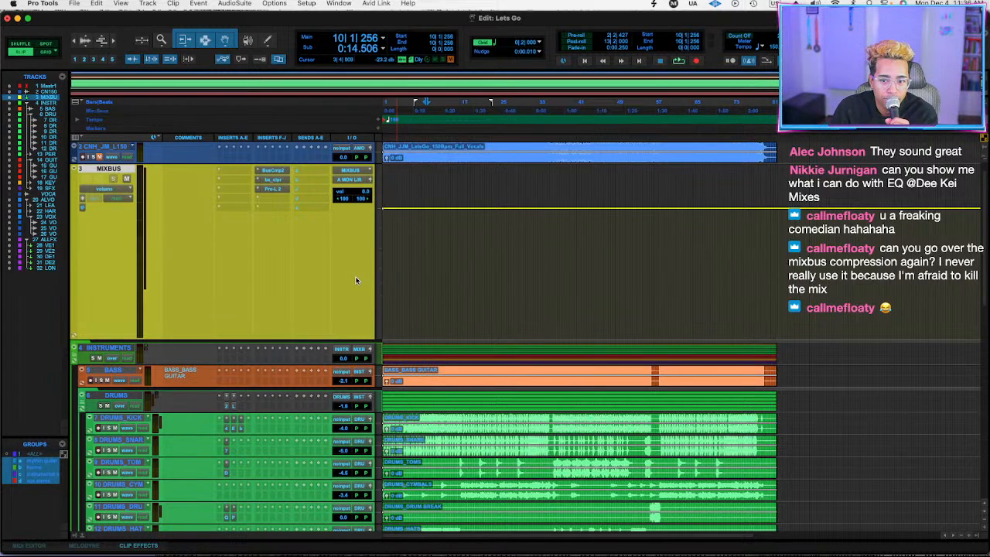
pyautogui.click(447, 283)
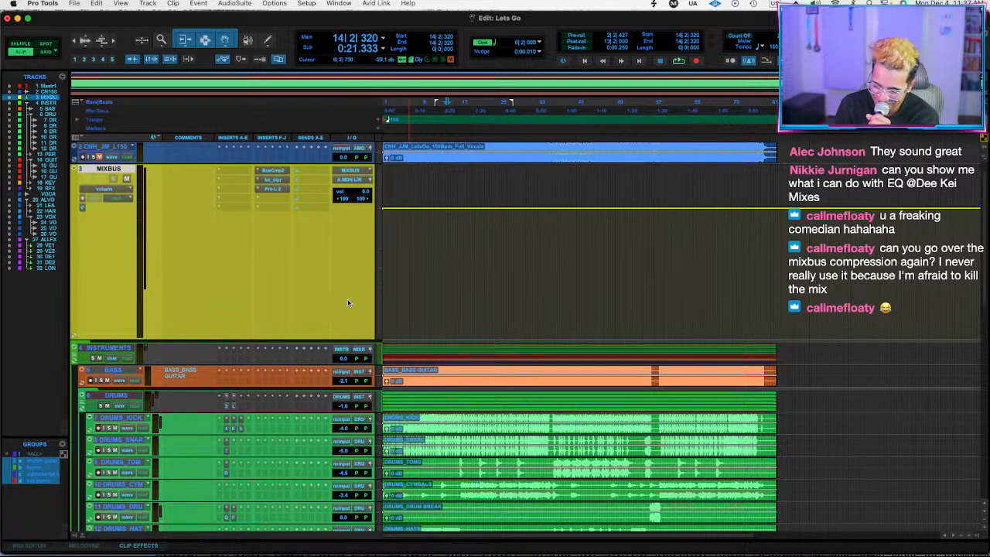
pyautogui.click(432, 265)
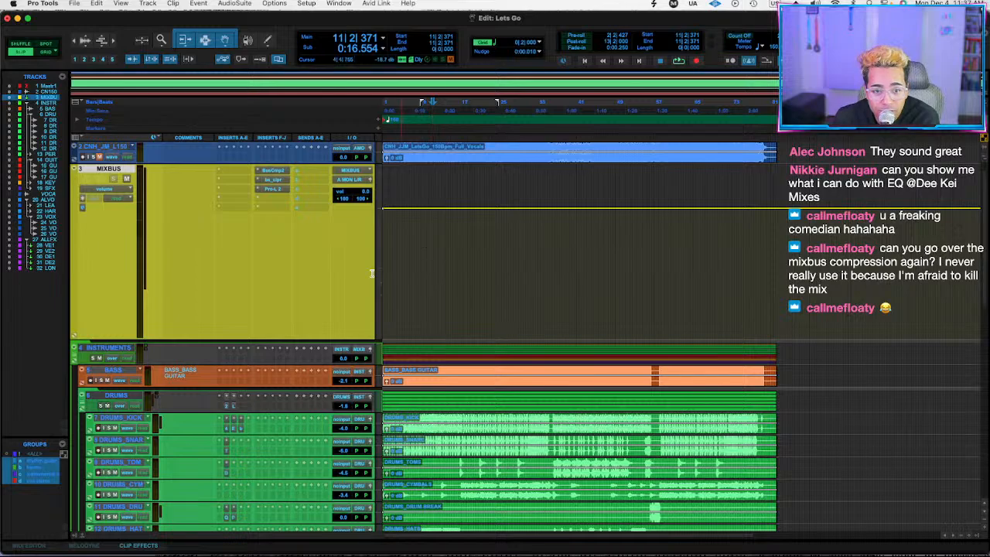
# Reduce the MIXBUS track to a small height so the instrument tracks below fit in view.
pyautogui.moveTo(217, 338); pyautogui.dragTo(220, 186)
pyautogui.click(422, 174)
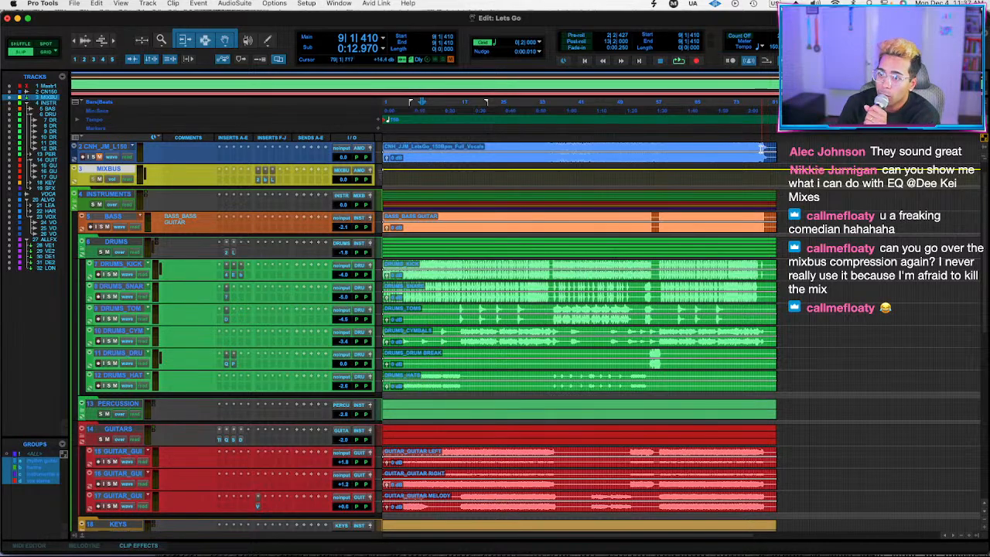
# Play the song's ending from bar 77 and trim the end of the Full_Vocals reference clip to 80|4|371.
pyautogui.click(742, 147)
pyautogui.click(754, 146)
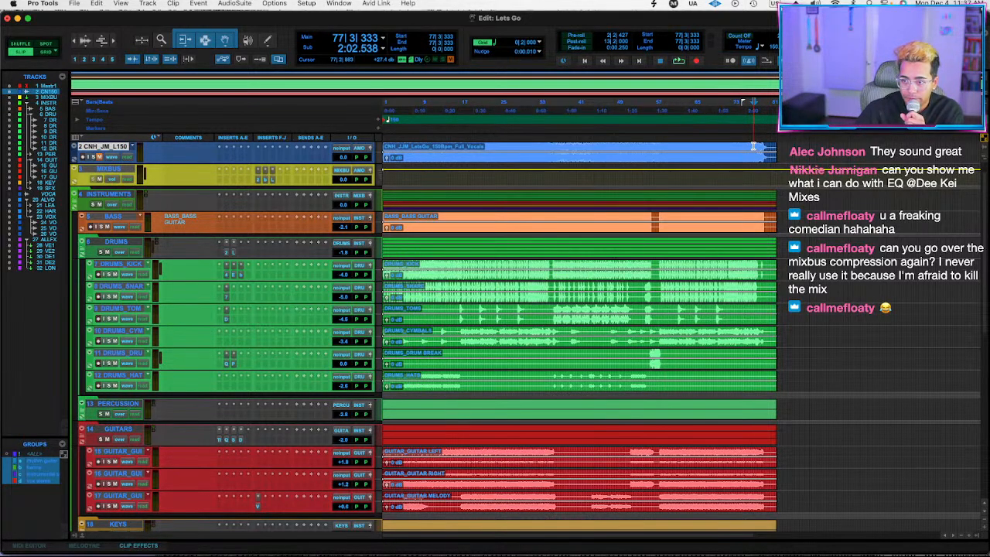
pyautogui.press('space')
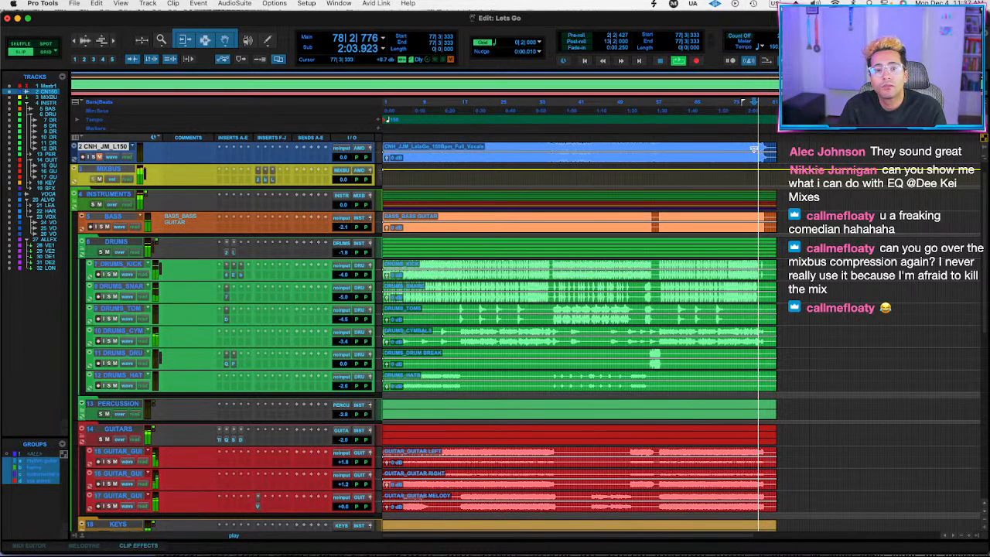
pyautogui.press('t')
pyautogui.press('t')
pyautogui.press('super+alt+]')
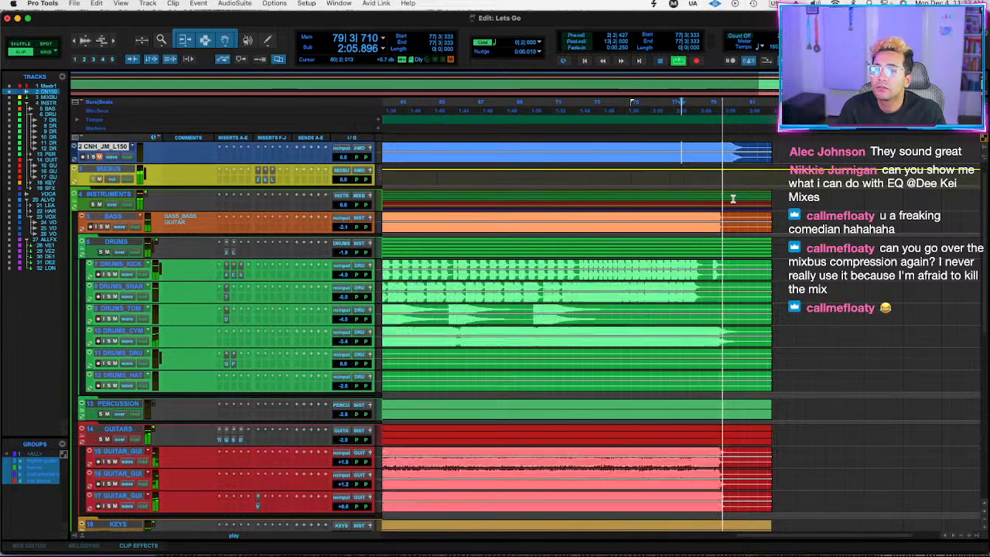
pyautogui.click(744, 160)
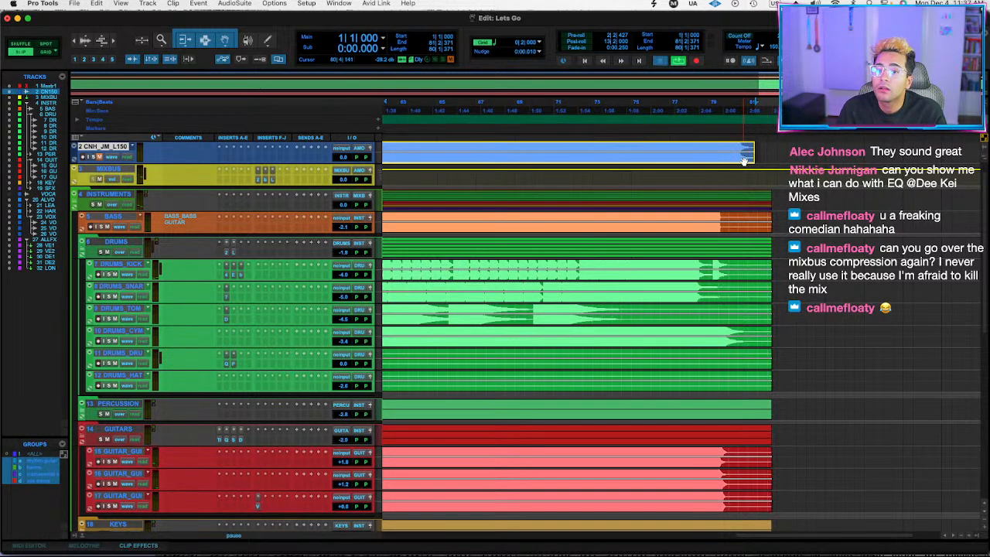
# Trim the start of the Full_Vocals reference clip to 1|1|794 and play briefly from the new start.
pyautogui.press('t')
pyautogui.press('t')
pyautogui.press('t')
pyautogui.press('space')
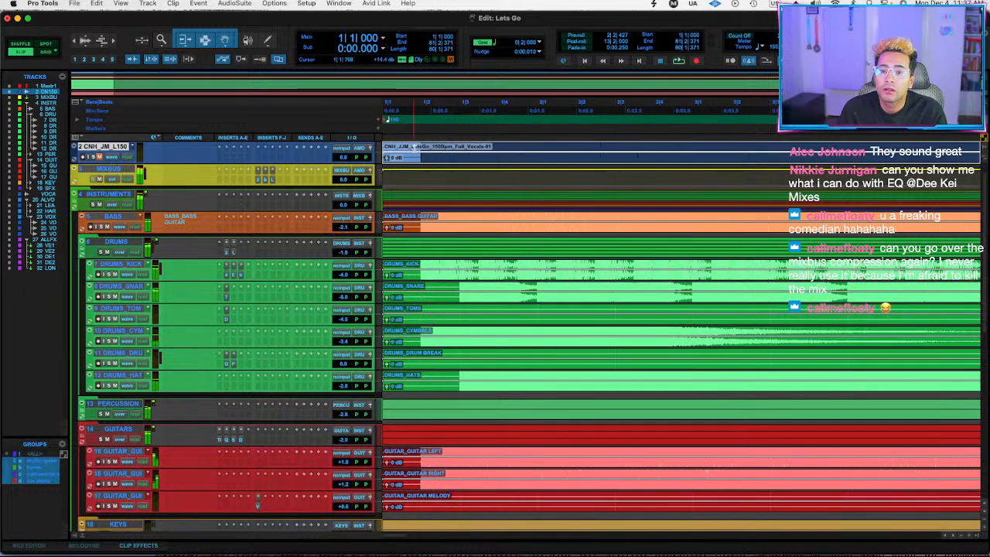
pyautogui.moveTo(414, 147); pyautogui.dragTo(460, 161)
pyautogui.press('space')
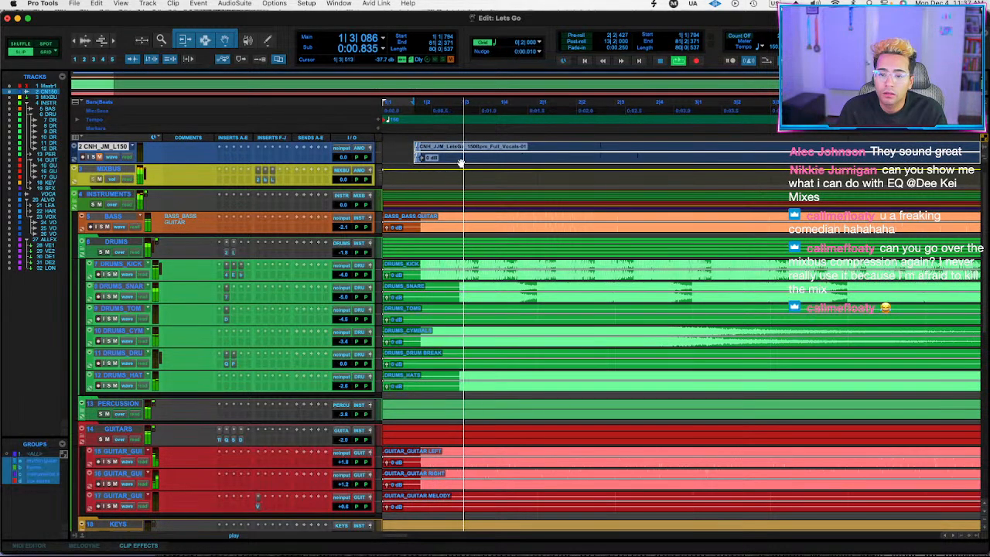
pyautogui.press('r')
pyautogui.press('r')
pyautogui.press('r')
pyautogui.press('space')
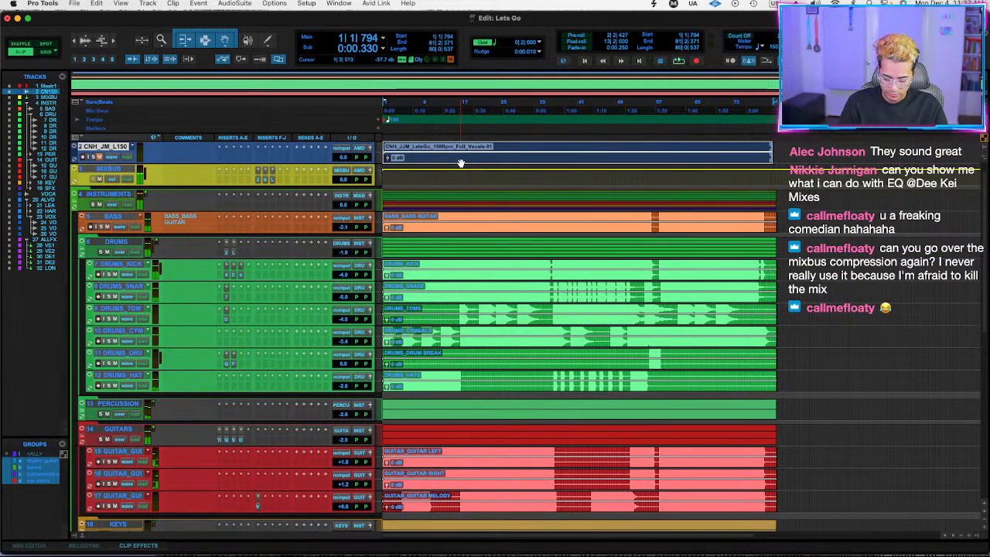
# Bounce the mix offline as "Lets Go_DEEKEI MIX1" using the GID preset and accept the MP3 settings with the file name as title.
pyautogui.press('alt+super+b')
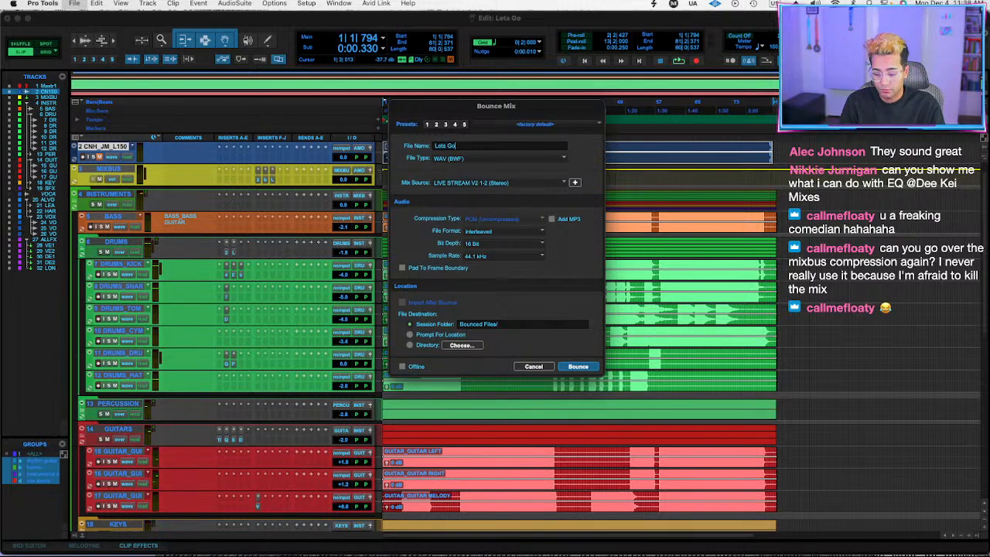
pyautogui.write('_DEEKEI MIX1')
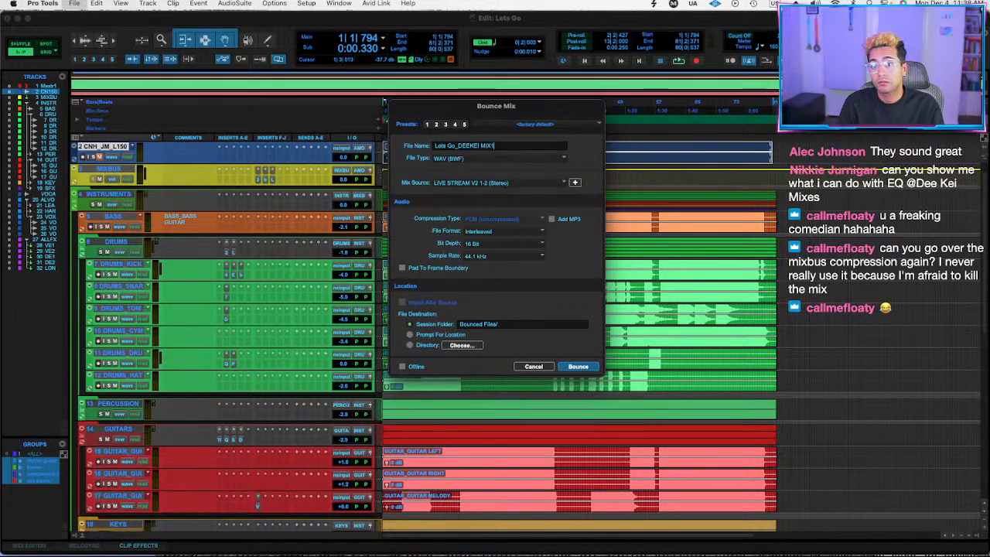
pyautogui.click(520, 125)
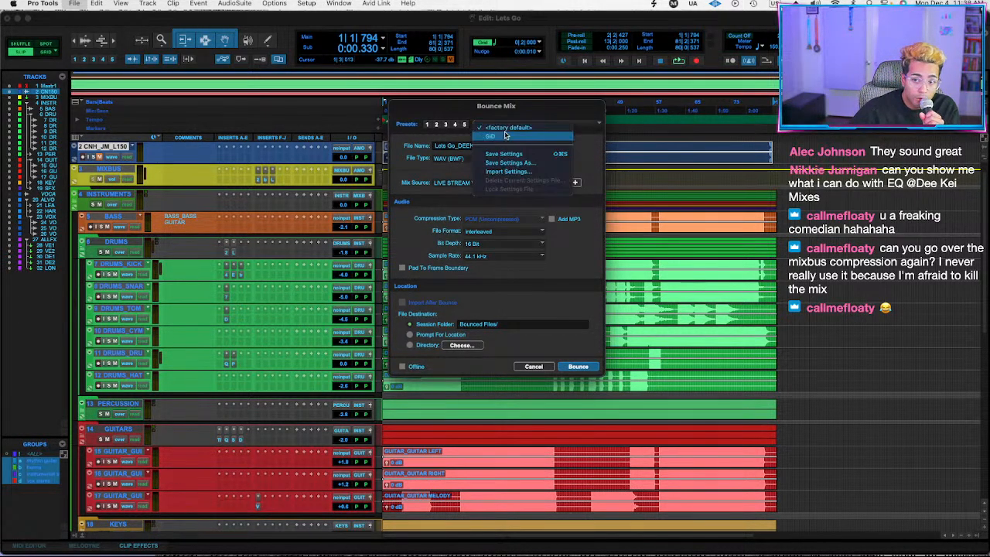
pyautogui.click(506, 138)
pyautogui.click(579, 368)
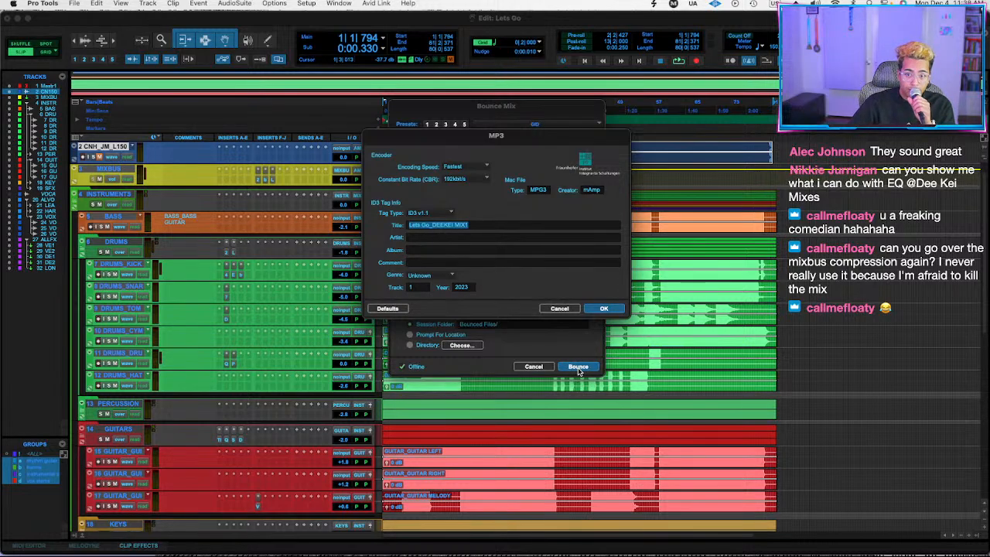
pyautogui.click(602, 307)
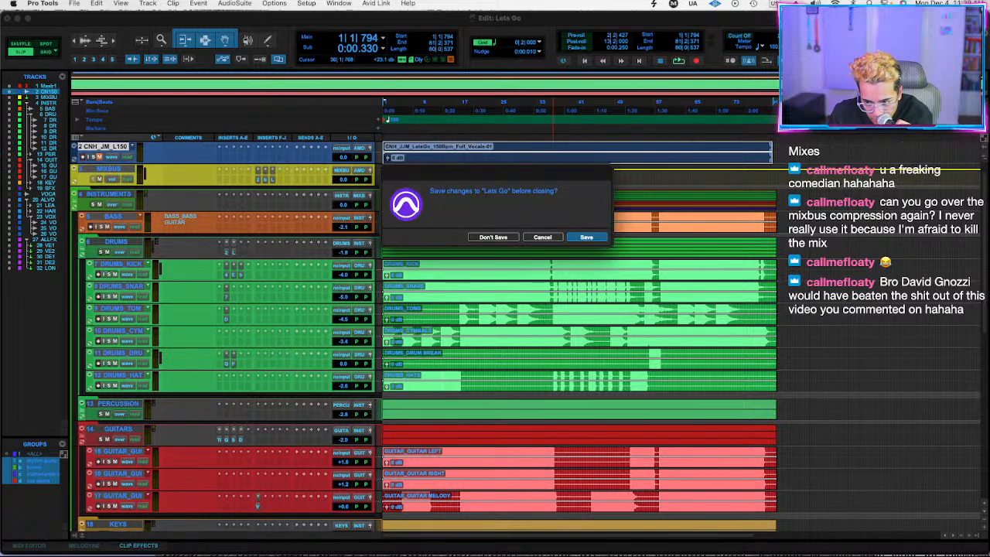
# Save the Lets Go session before closing it, and close the Color Palette window in the See The Light session.
pyautogui.click(587, 237)
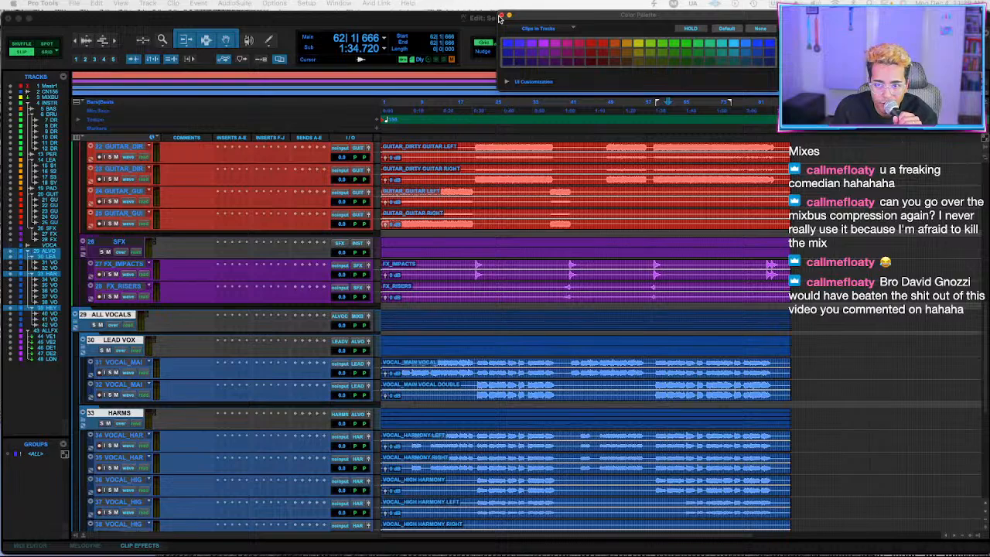
pyautogui.click(500, 15)
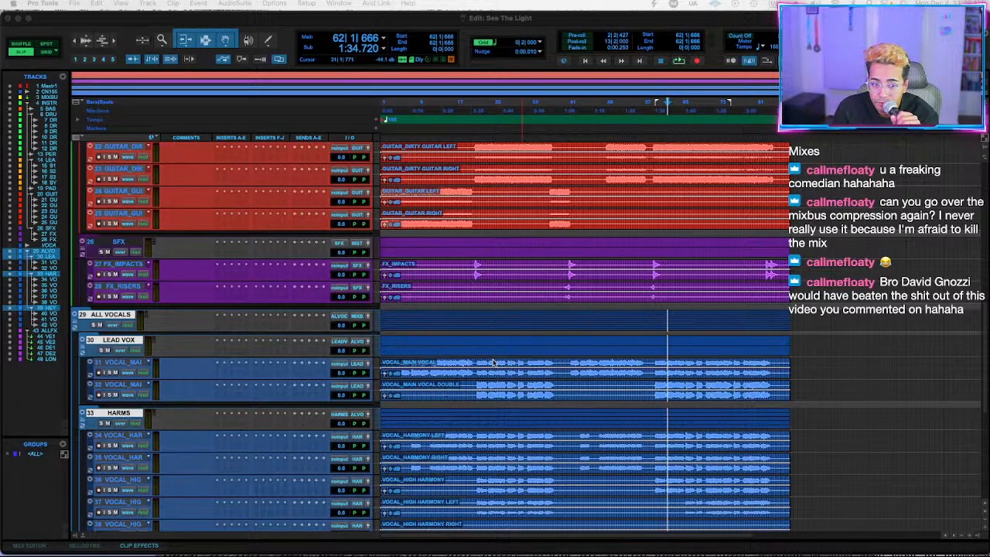
# Play the soloed Full_Vocals reference clip on CNH_PAT_155 from bar 19, from the song start and from bar 5.
pyautogui.scroll(10, 493, 362)
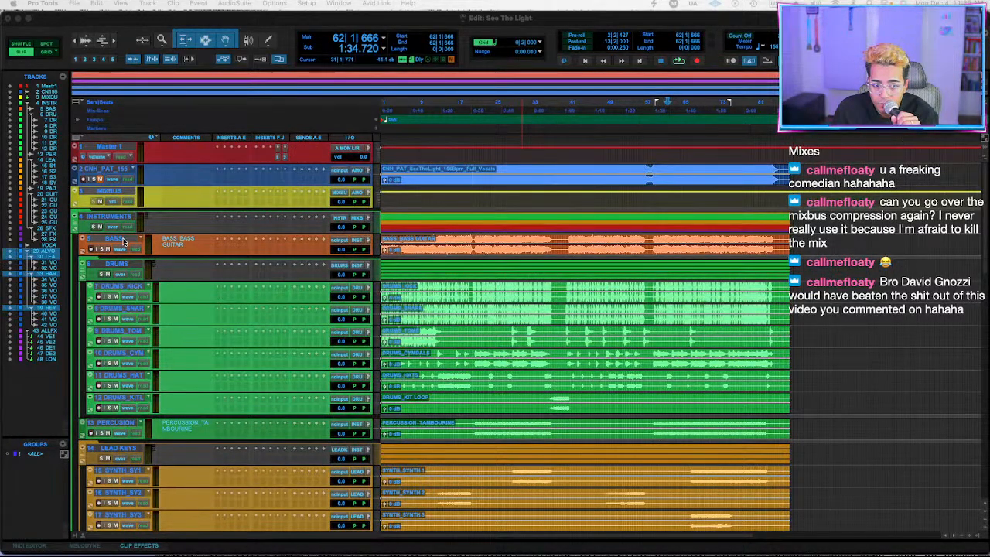
pyautogui.click(465, 169)
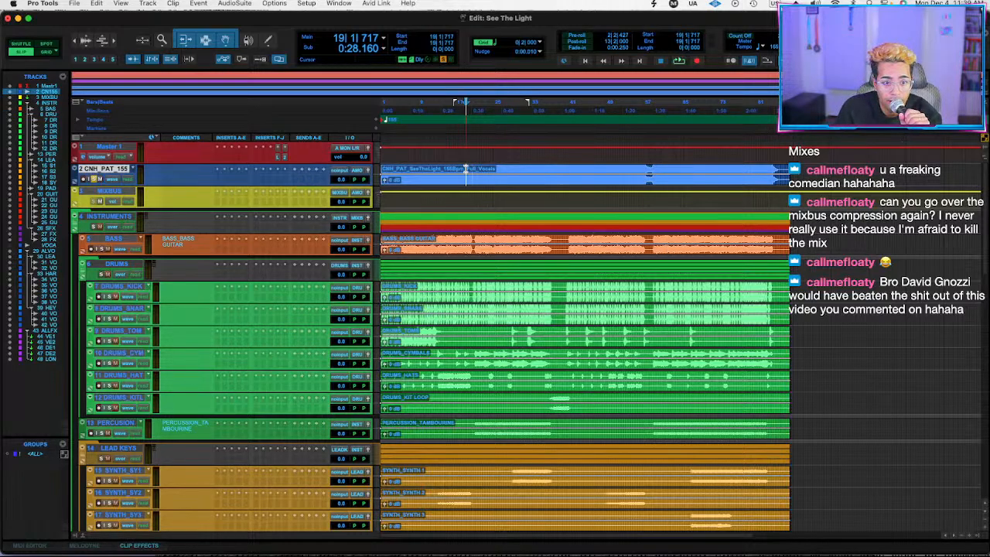
pyautogui.press('space')
pyautogui.press('space')
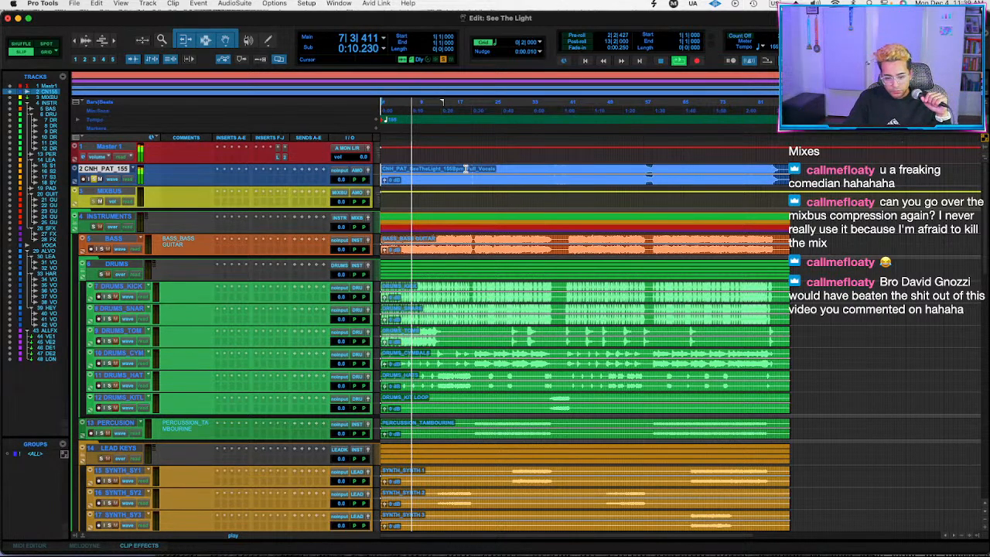
pyautogui.press('space')
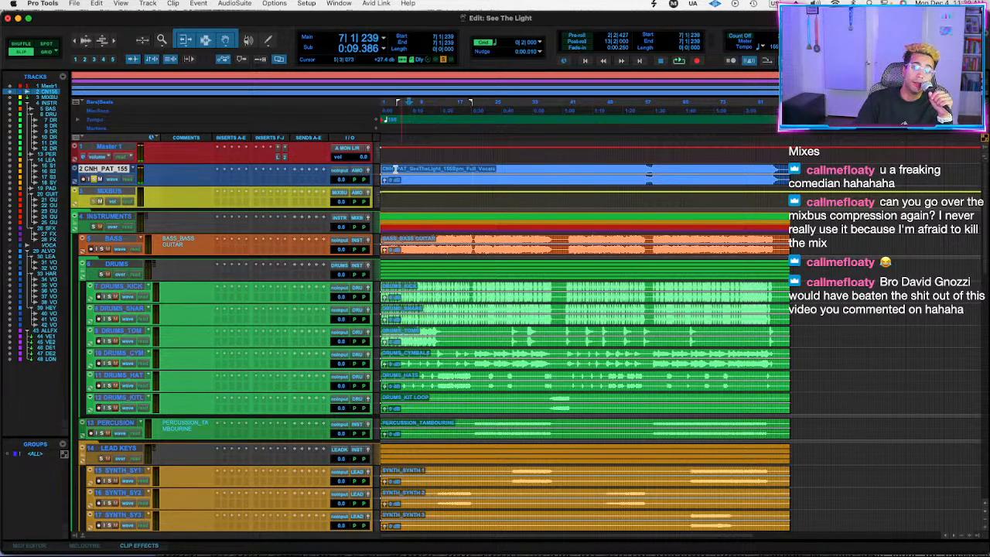
pyautogui.click(401, 168)
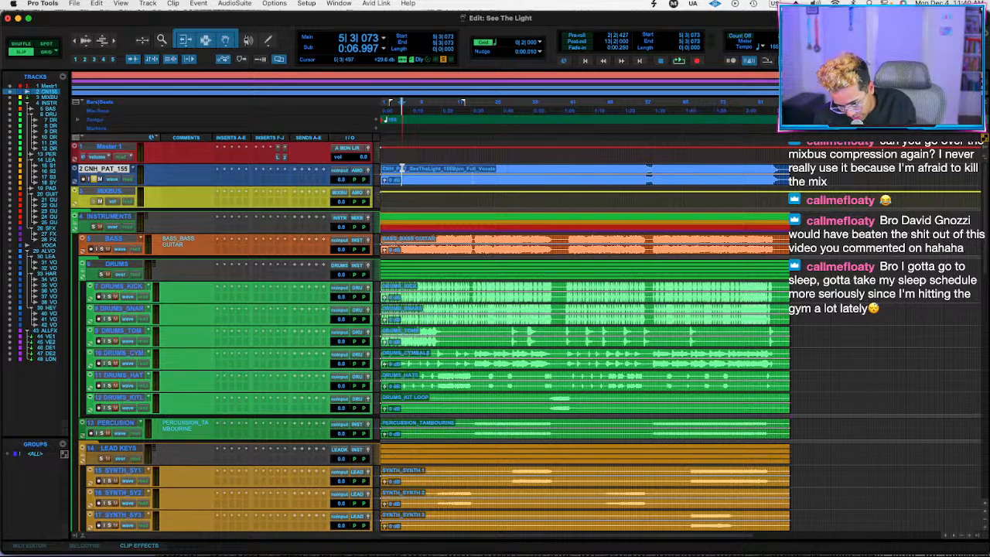
pyautogui.press('space')
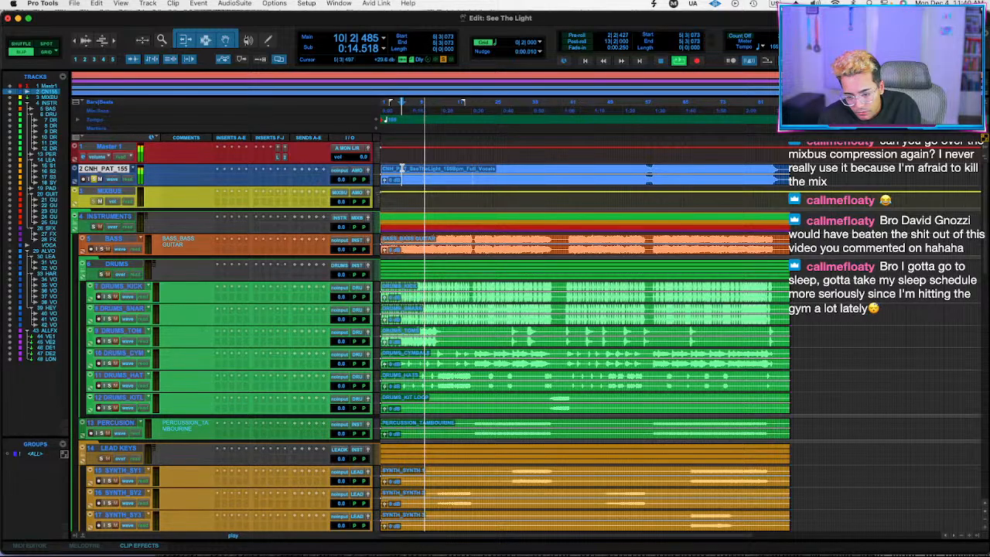
pyautogui.press('space')
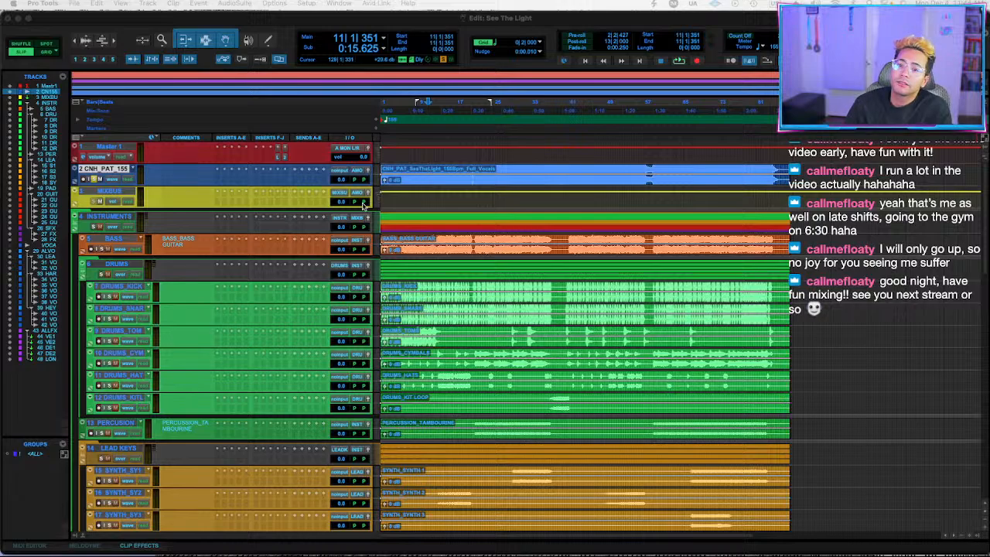
# Listen to the unprocessed multitrack mix from bar 14 with the reference track muted.
pyautogui.scroll(-3, 364, 204)
pyautogui.scroll(3, 464, 215)
pyautogui.hscroll(2, 469, 217)
pyautogui.click(415, 170)
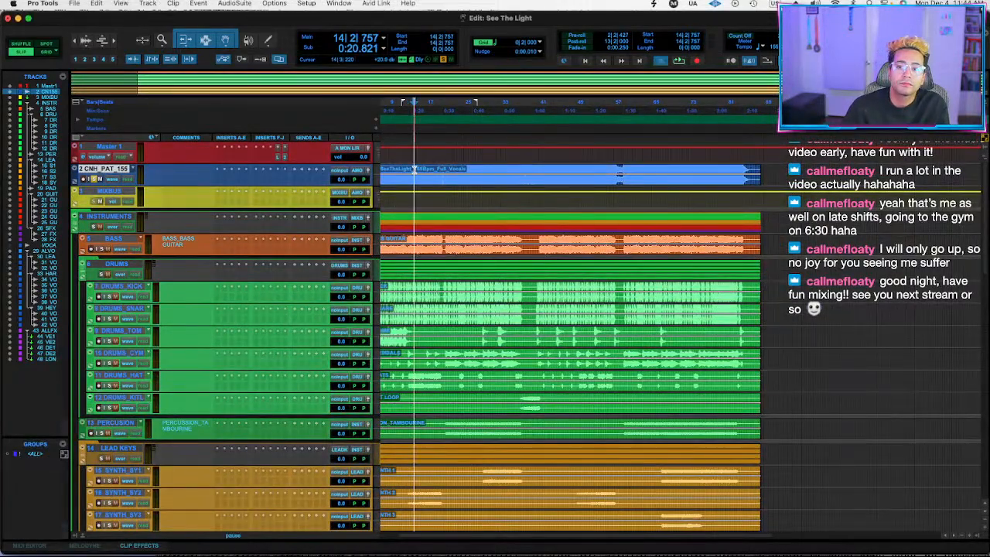
pyautogui.press('space')
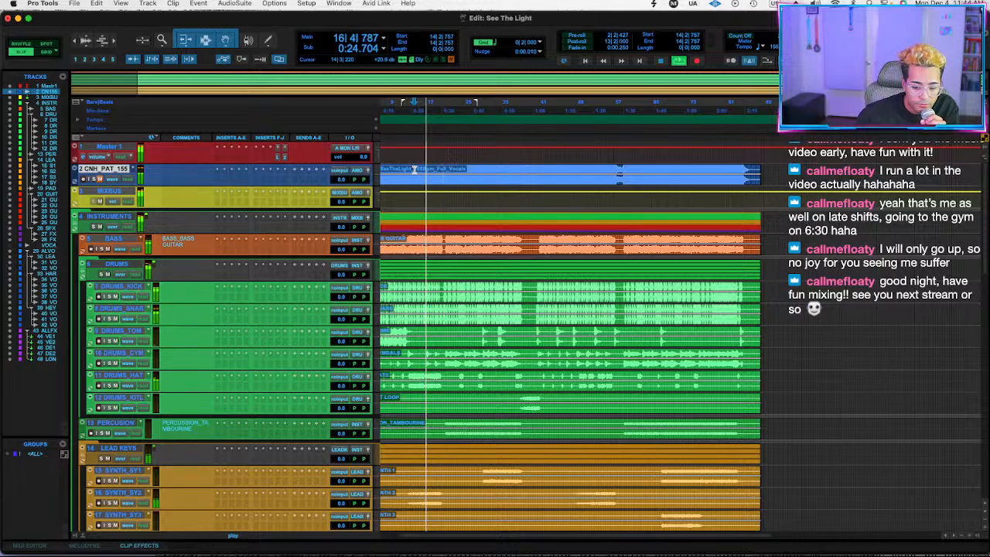
pyautogui.press('space')
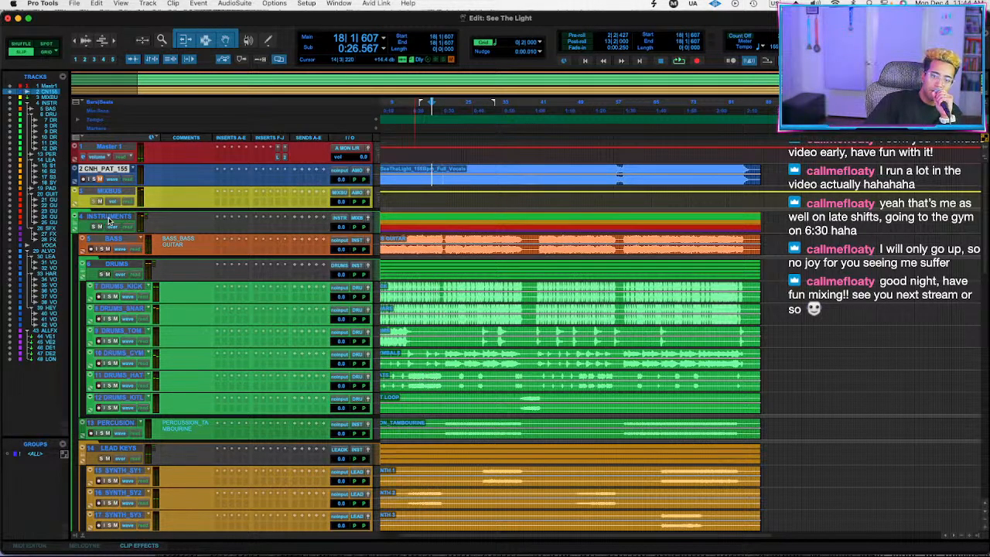
# Select the tracks from INSTRUMENTS through the last VOCAL_HEY track and mute the instrument and vocal audio tracks.
pyautogui.scroll(-5, 111, 222)
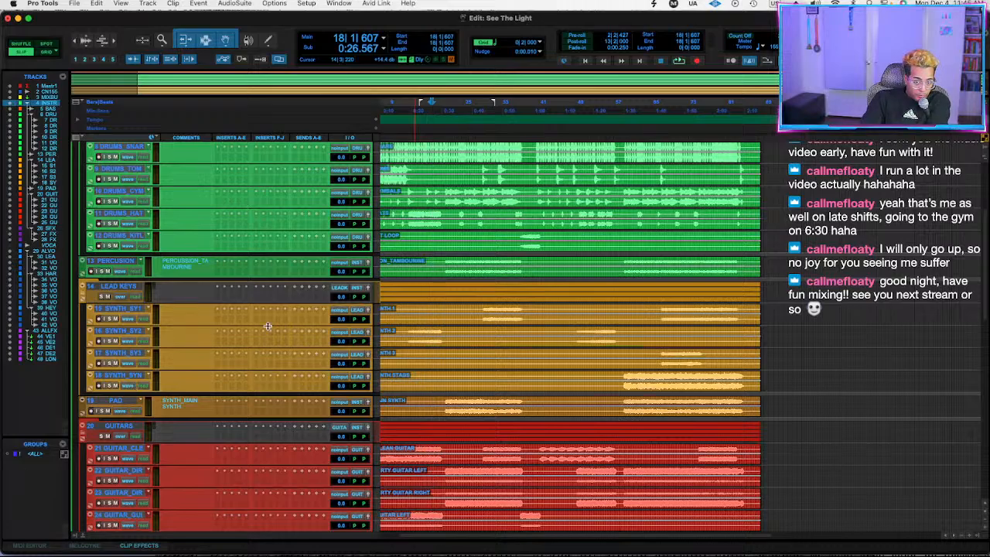
pyautogui.scroll(-10, 256, 356)
pyautogui.scroll(20, 211, 361)
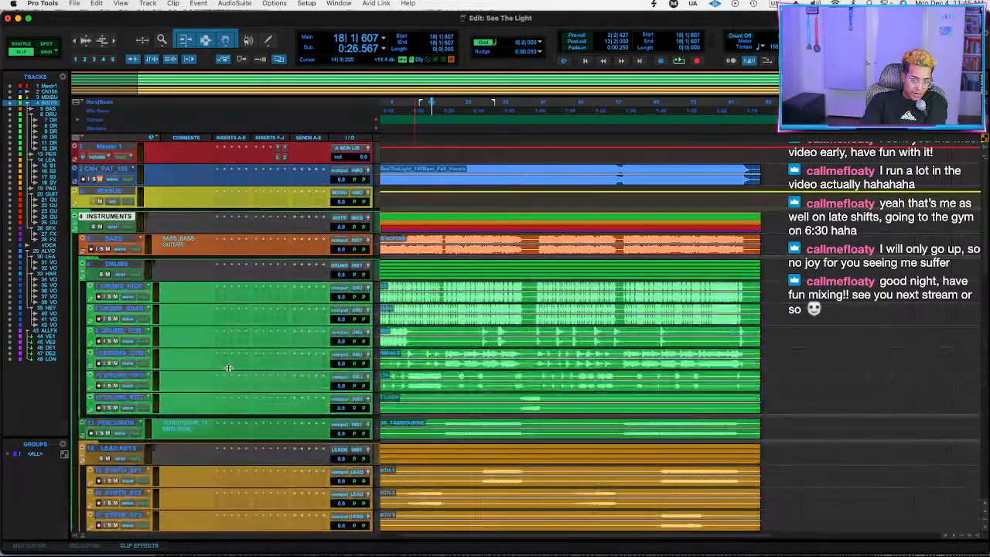
pyautogui.scroll(-20, 209, 358)
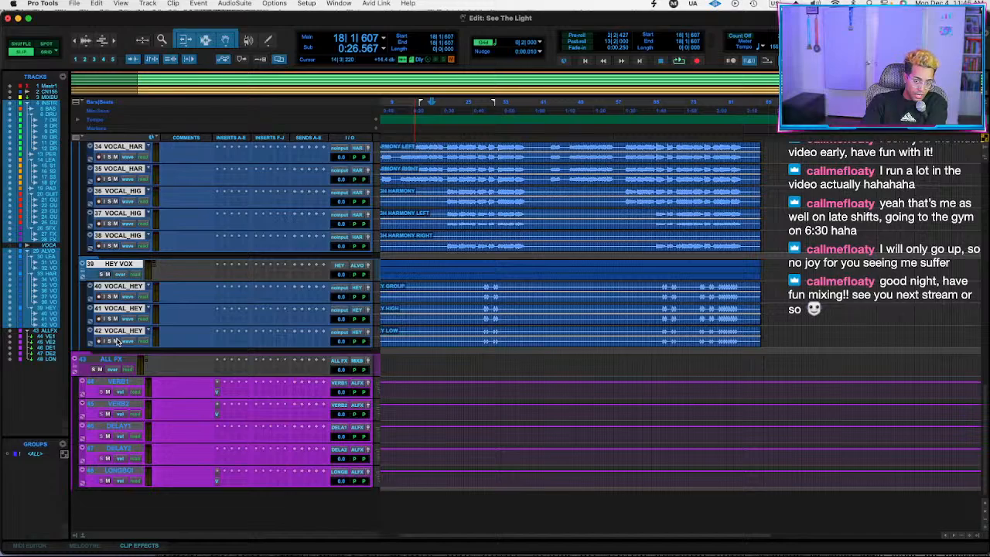
pyautogui.scroll(5, 117, 342)
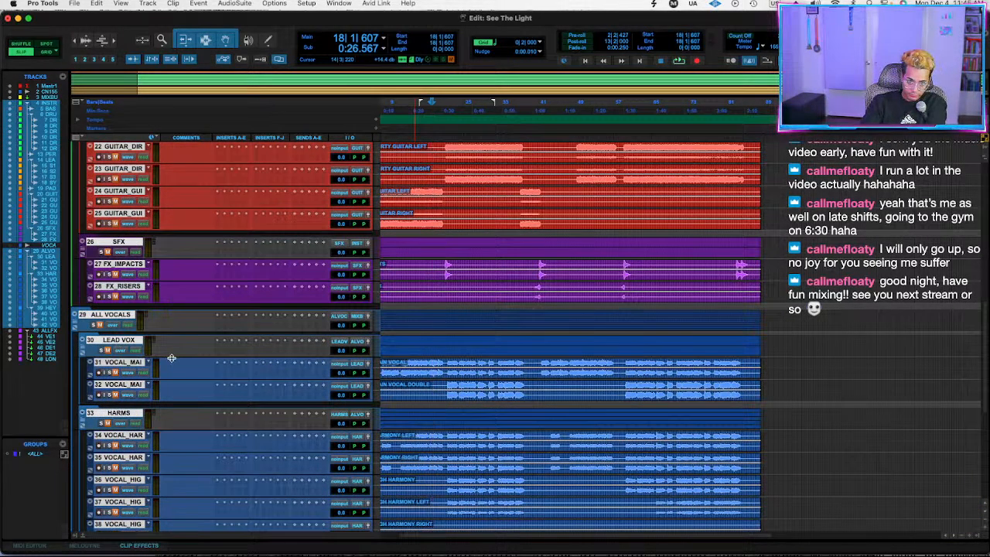
pyautogui.scroll(8, 171, 357)
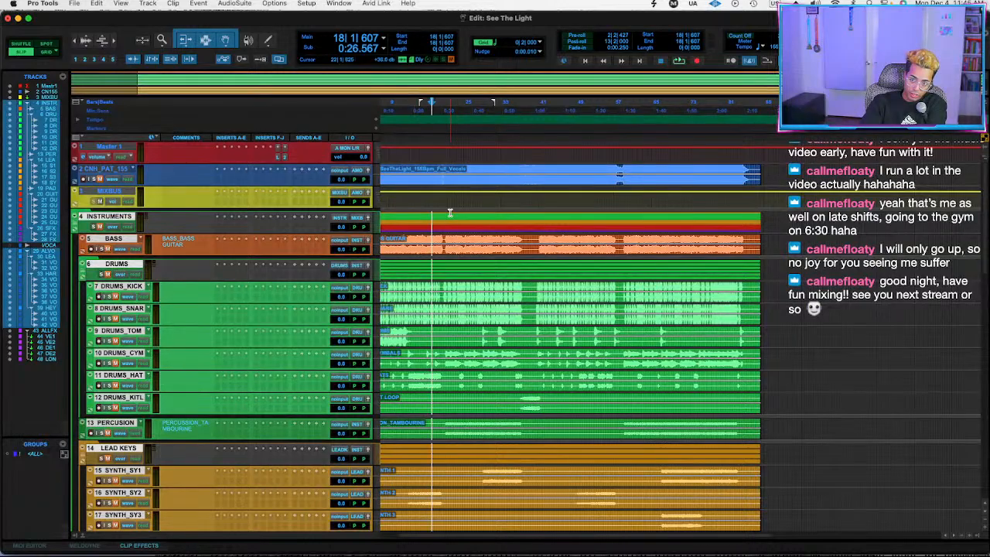
# Play from bar 22 with the BASS track unmuted and set its volume to -2.6 dB.
pyautogui.click(450, 212)
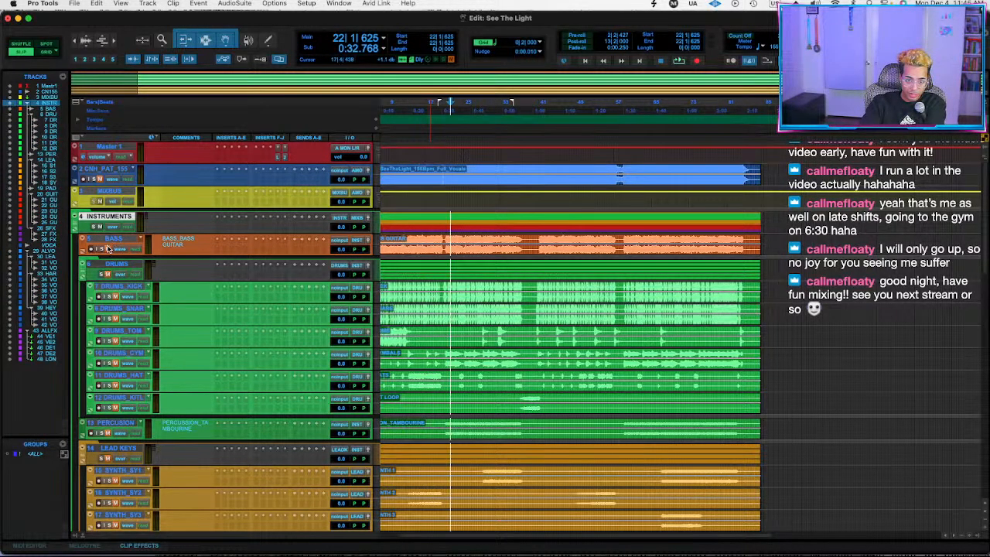
pyautogui.press('space')
pyautogui.hscroll(2, 256, 247)
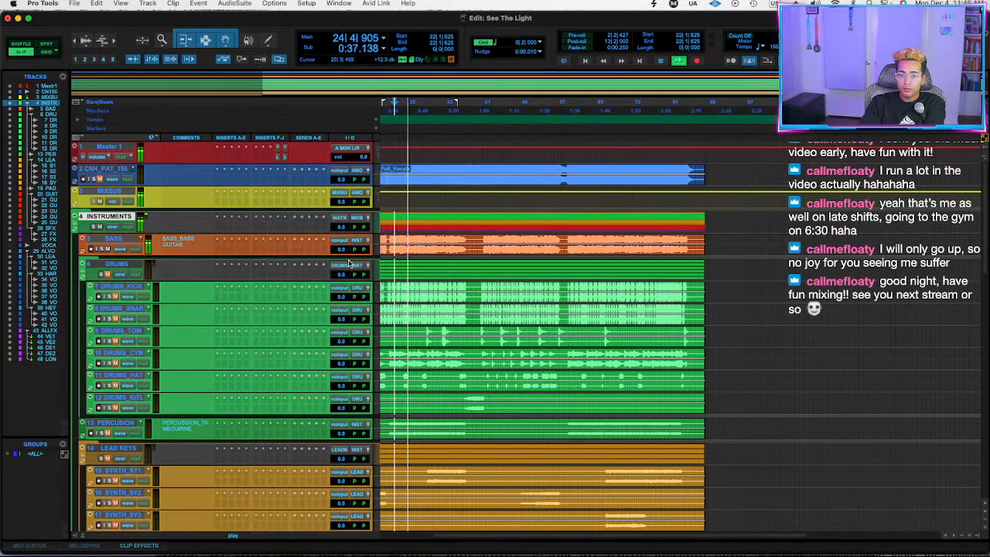
pyautogui.moveTo(341, 249); pyautogui.dragTo(341, 254)
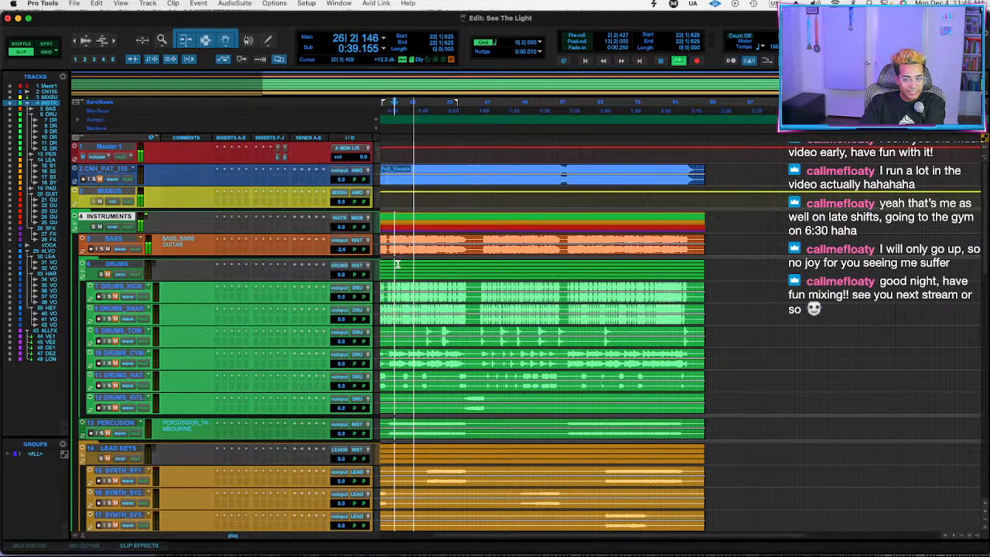
pyautogui.rightClick(148, 244)
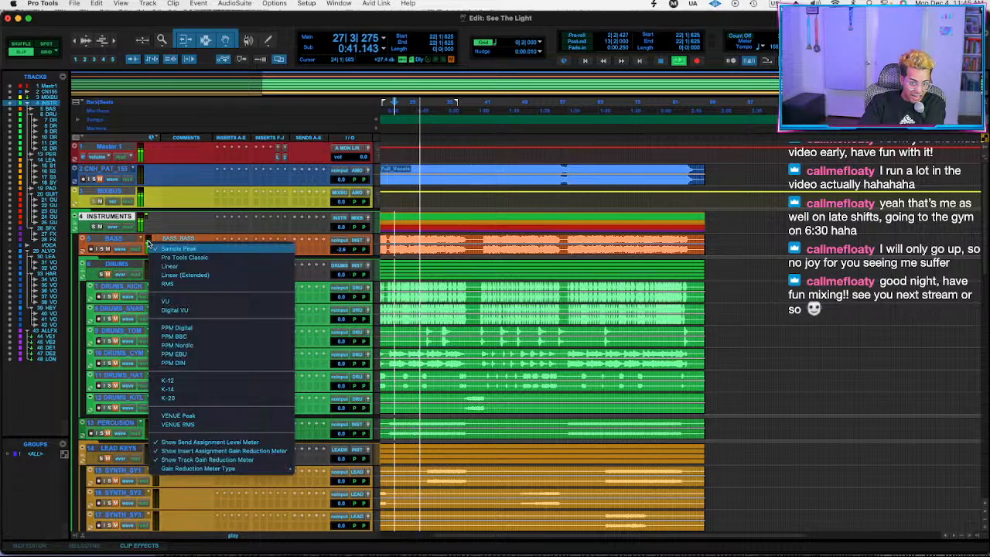
pyautogui.click(171, 225)
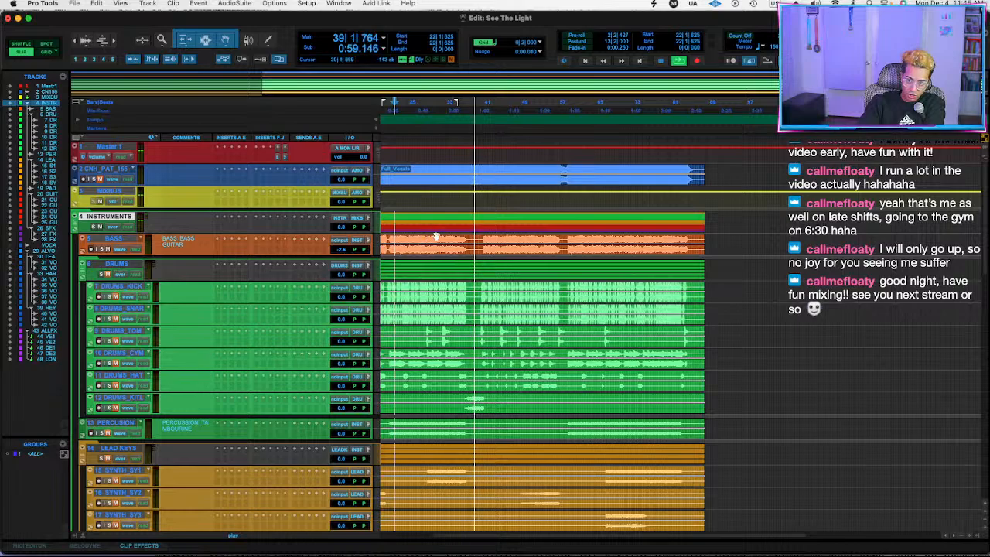
# Listen to the bass from bar 41 and play it together with DRUMS_KICK from bar 46.
pyautogui.click(395, 243)
pyautogui.click(392, 240)
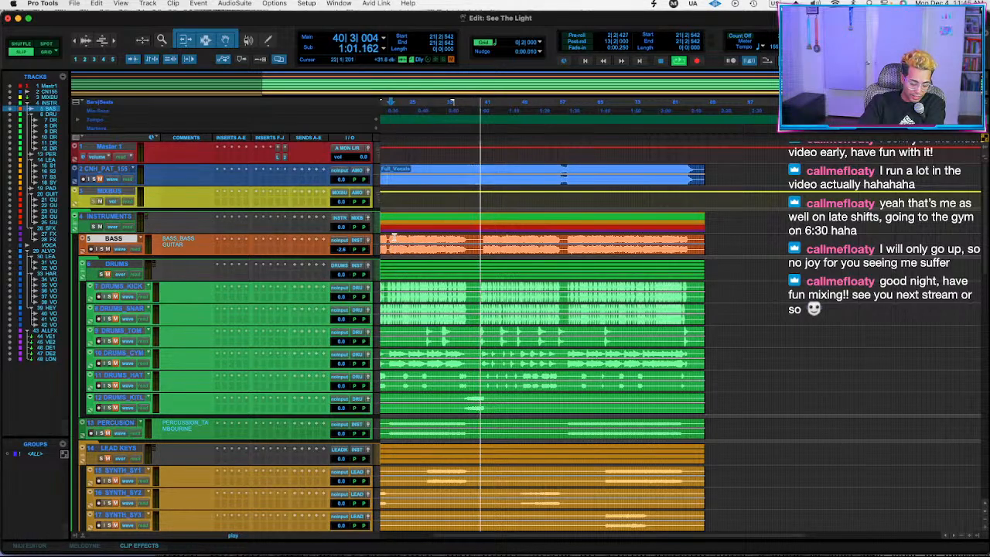
pyautogui.press('space')
pyautogui.press('space')
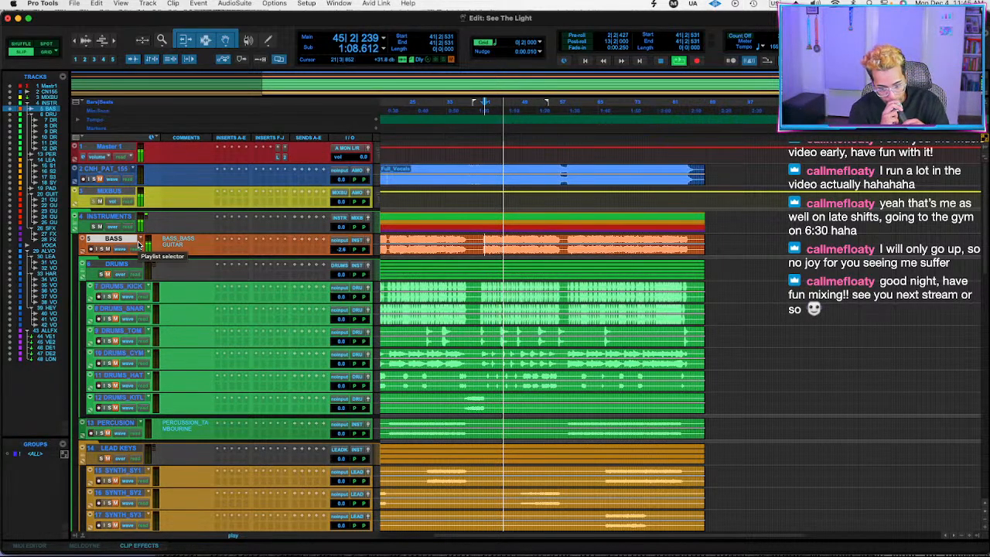
pyautogui.press('space')
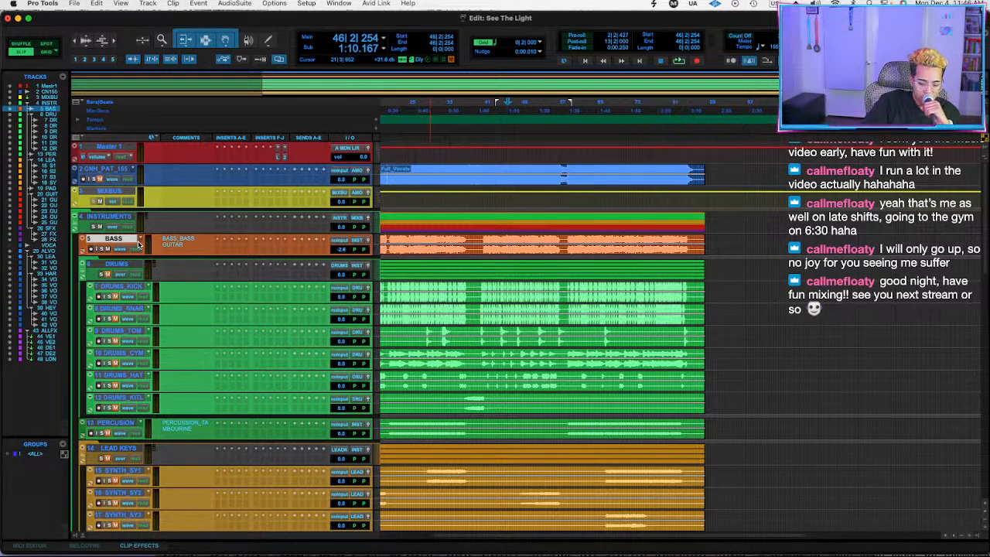
pyautogui.press('space')
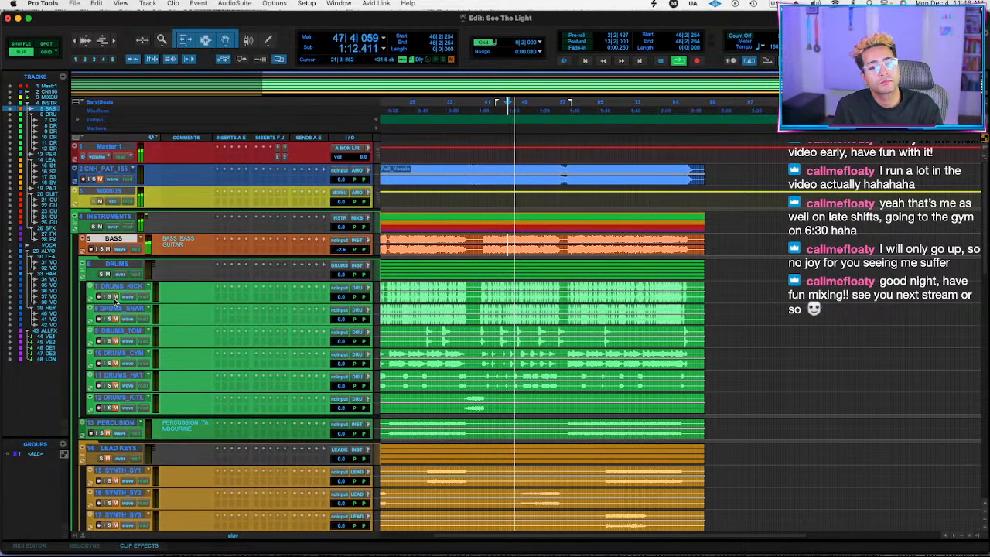
# Insert the UADx Pultec EQP-1A EQ (stereo) on DRUMS_KICK and close its window.
pyautogui.click(225, 300)
pyautogui.write('pultec')
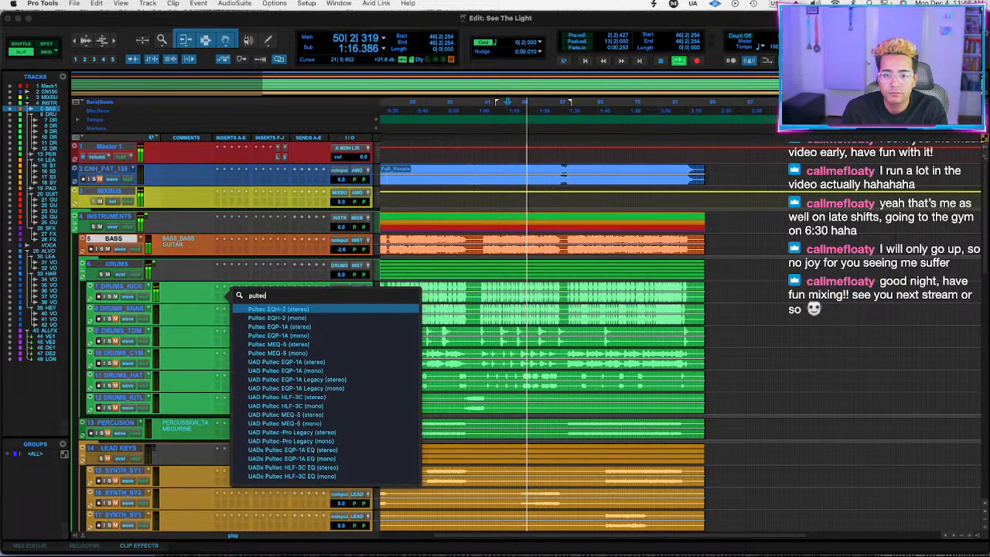
pyautogui.click(293, 451)
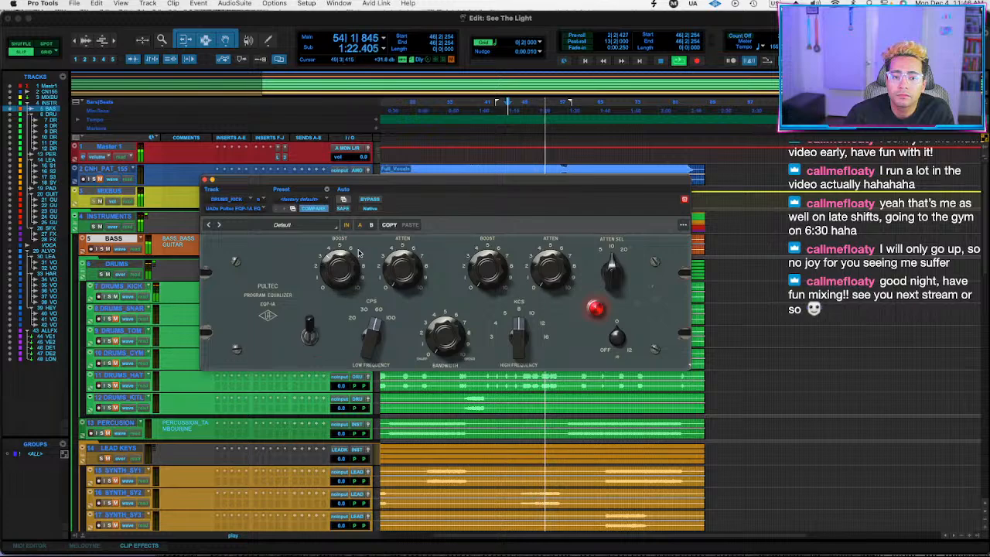
pyautogui.click(210, 180)
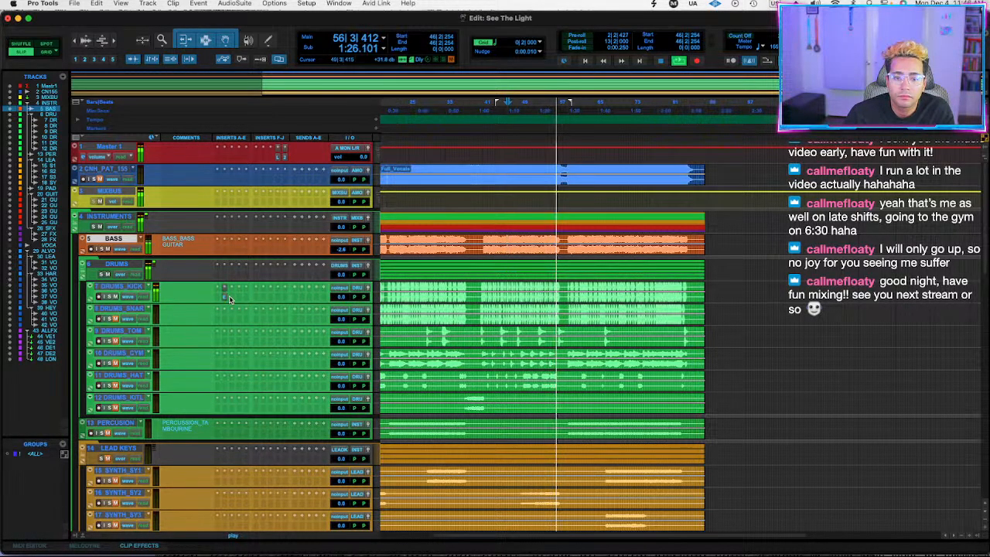
# Insert the Neutron 4 Transient Shaper (stereo) in the next free insert slot of DRUMS_KICK.
pyautogui.click(229, 297)
pyautogui.write('transien')
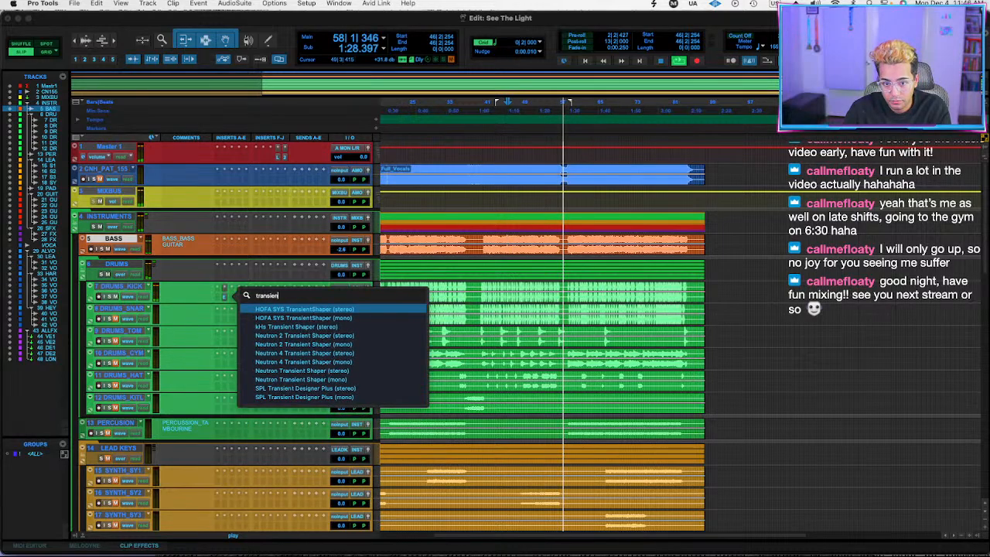
pyautogui.write('t')
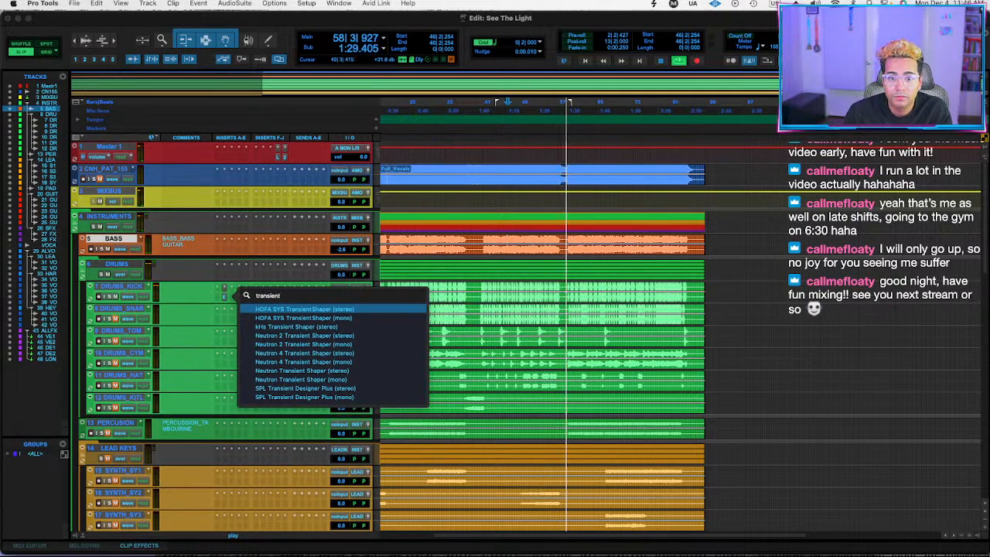
pyautogui.click(302, 352)
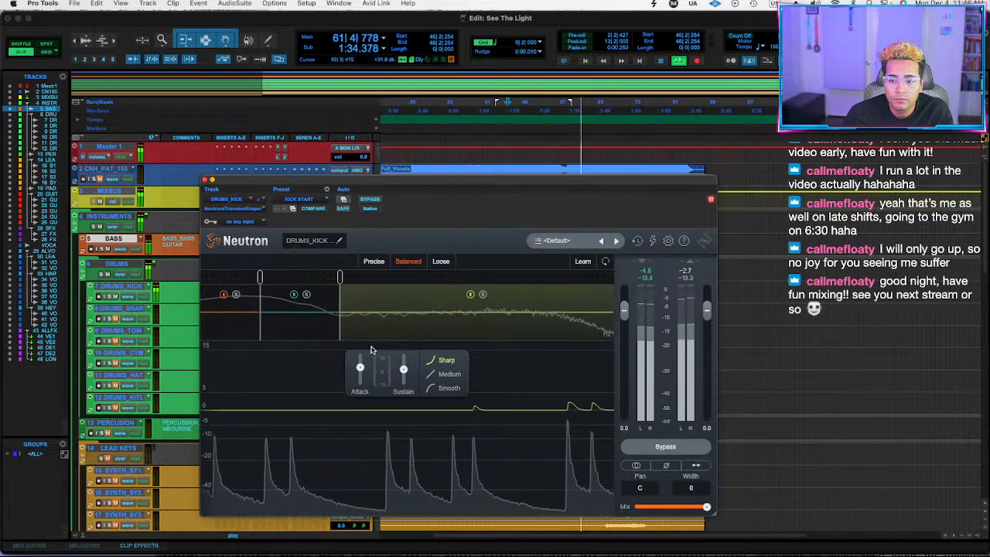
# Set the transient shaper's low-band attack to about 2.2, check the middle band, and close the plug-in window.
pyautogui.click(243, 314)
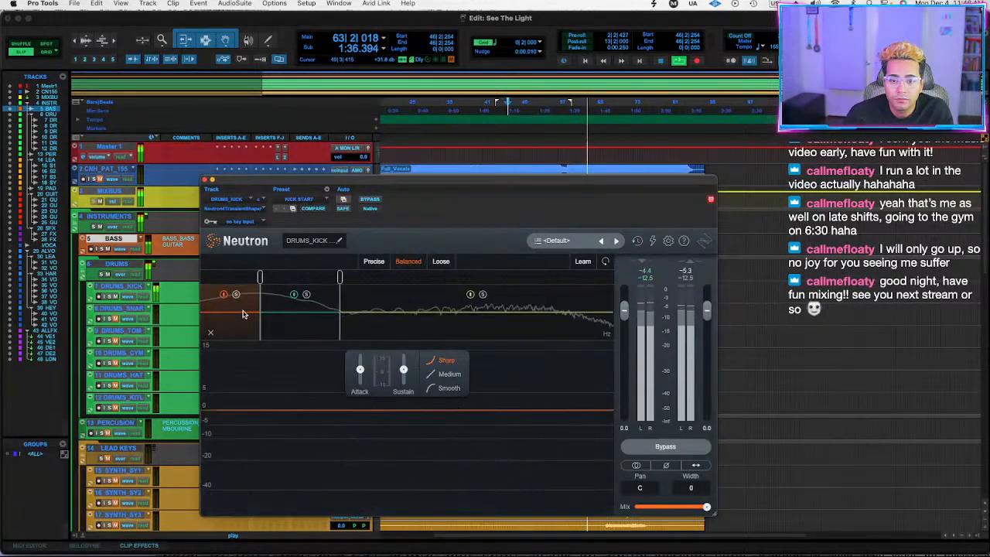
pyautogui.moveTo(361, 369); pyautogui.dragTo(366, 353)
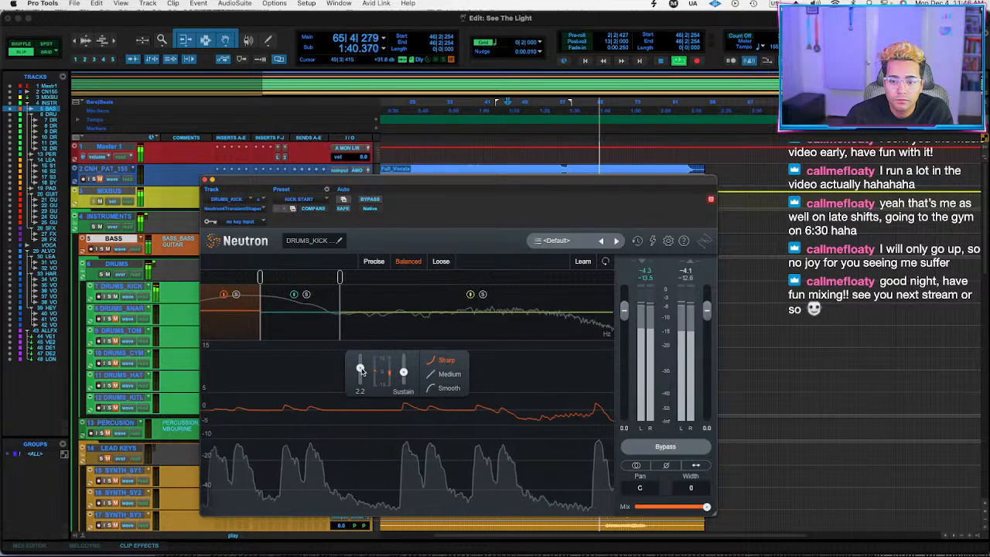
pyautogui.click(323, 323)
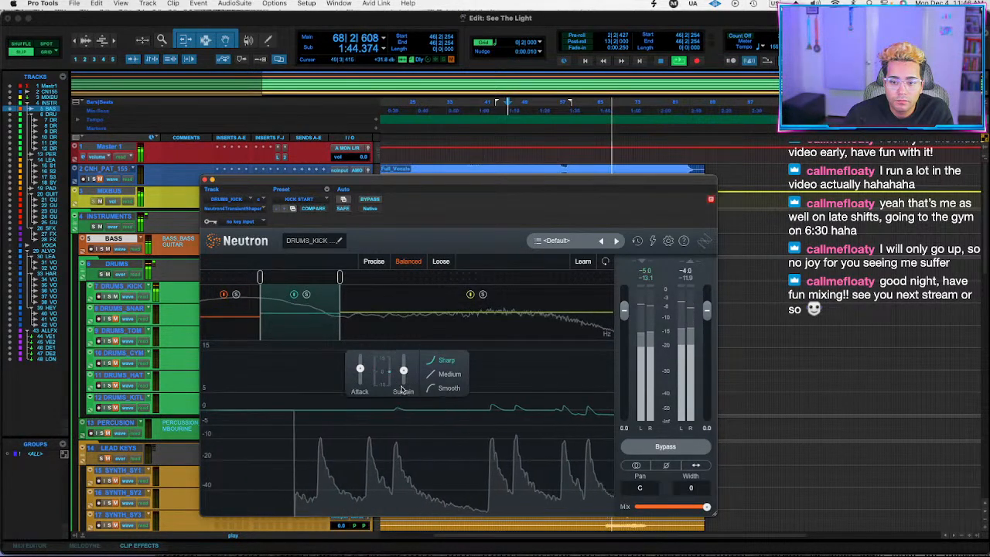
pyautogui.click(205, 179)
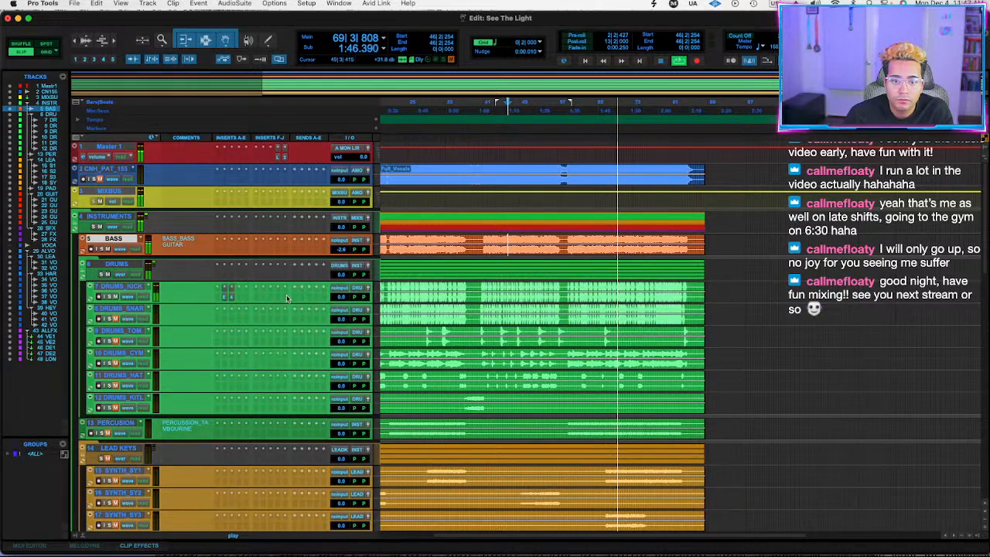
# Insert bx_clipper on DRUMS_KICK after the transient shaper and set its ceiling to -5.4 dB.
pyautogui.click(240, 300)
pyautogui.write('clipper')
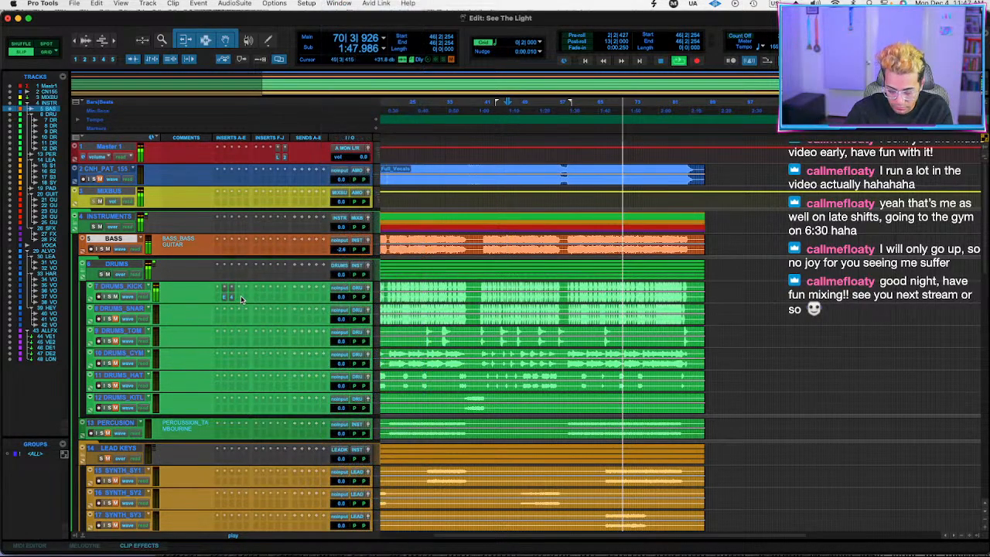
pyautogui.press('Return')
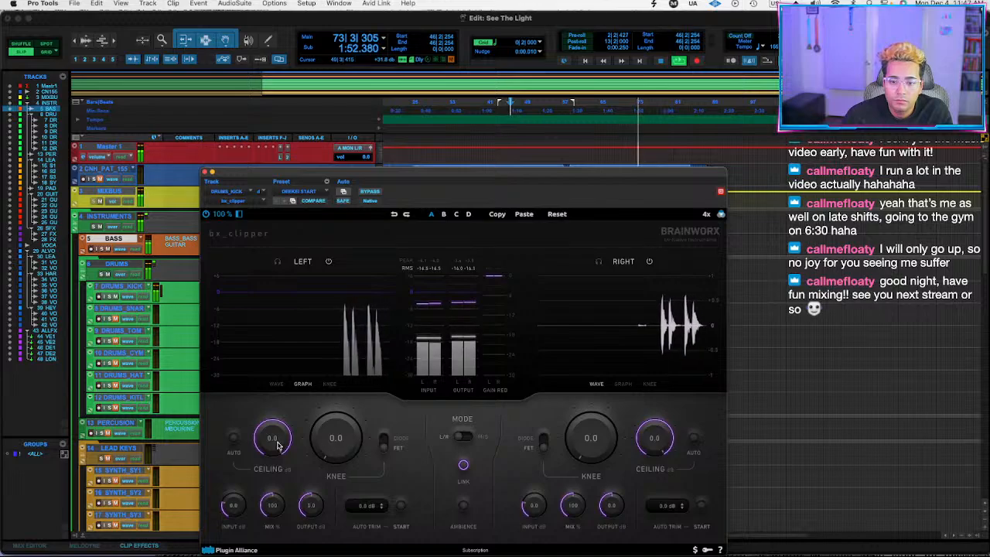
pyautogui.moveTo(272, 456); pyautogui.dragTo(271, 458)
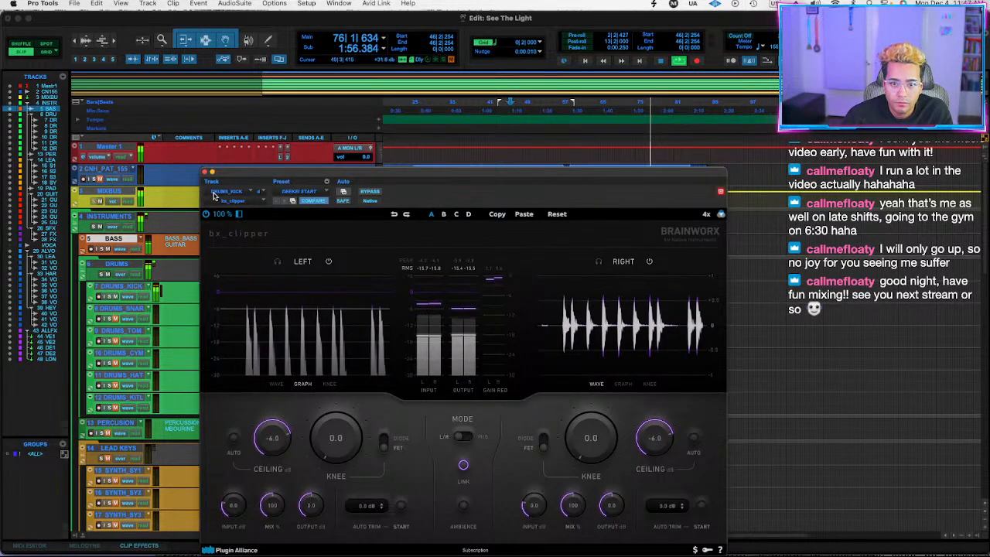
pyautogui.moveTo(277, 464); pyautogui.dragTo(276, 446)
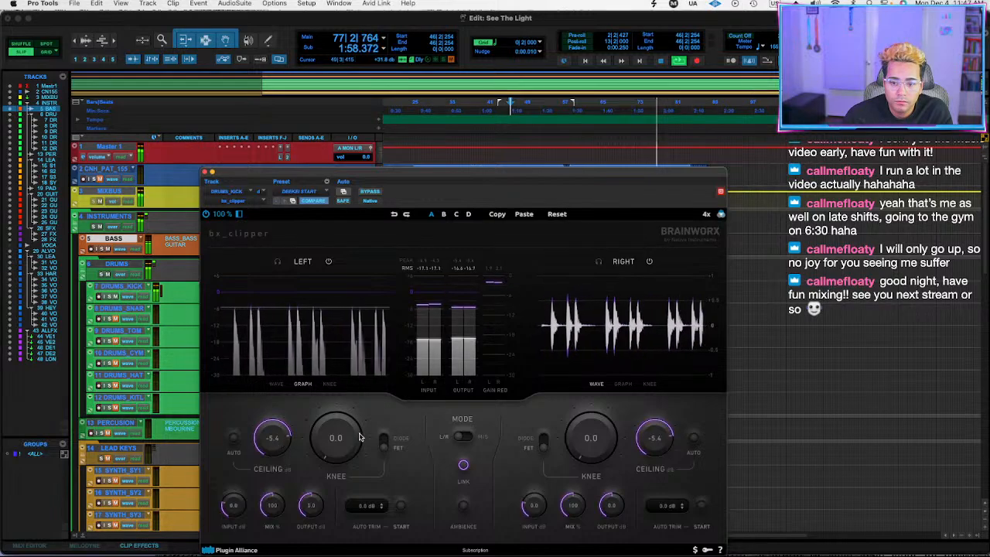
# Switch the kick's bx_clipper to Diode with a knee of 1.1, recheck it, and close its window.
pyautogui.click(383, 447)
pyautogui.moveTo(346, 455); pyautogui.dragTo(324, 447)
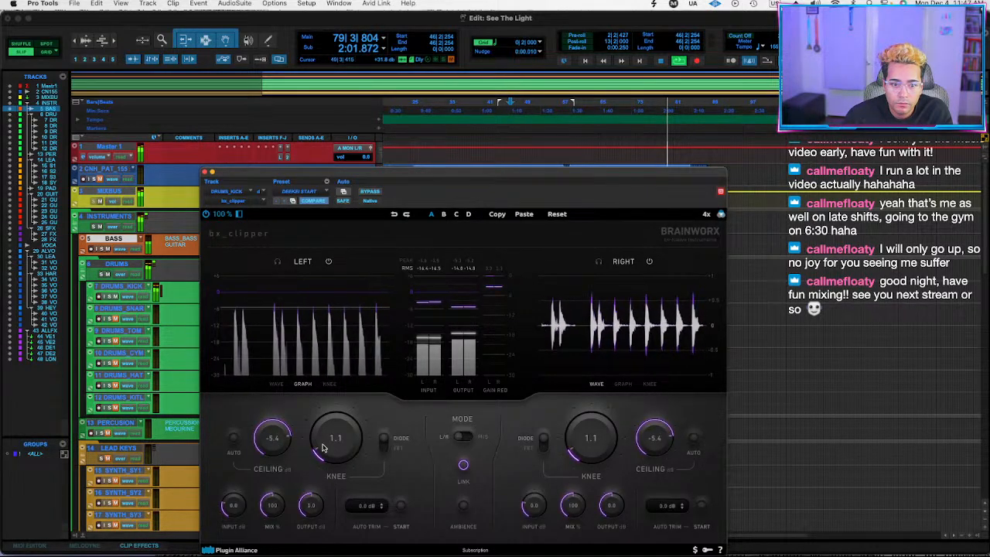
pyautogui.click(128, 287)
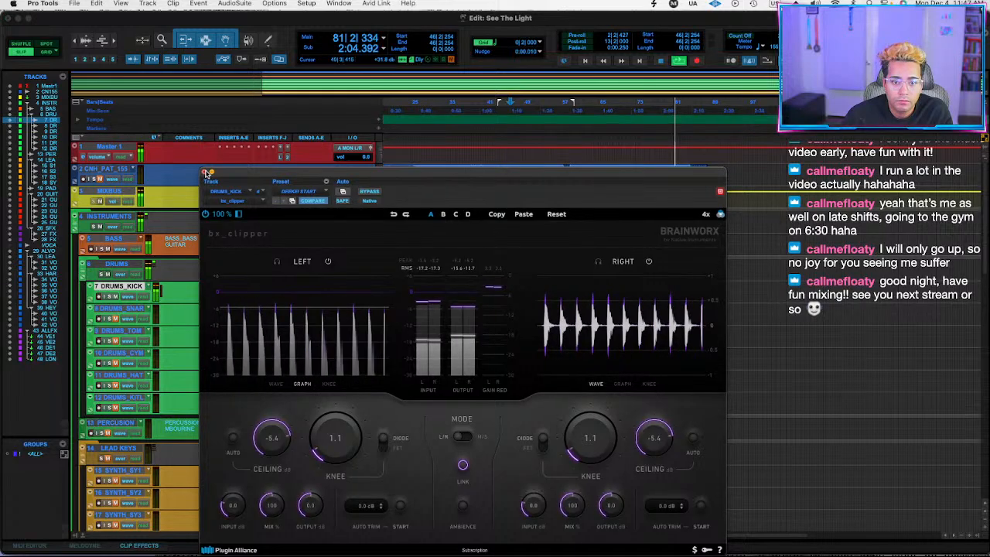
pyautogui.click(207, 175)
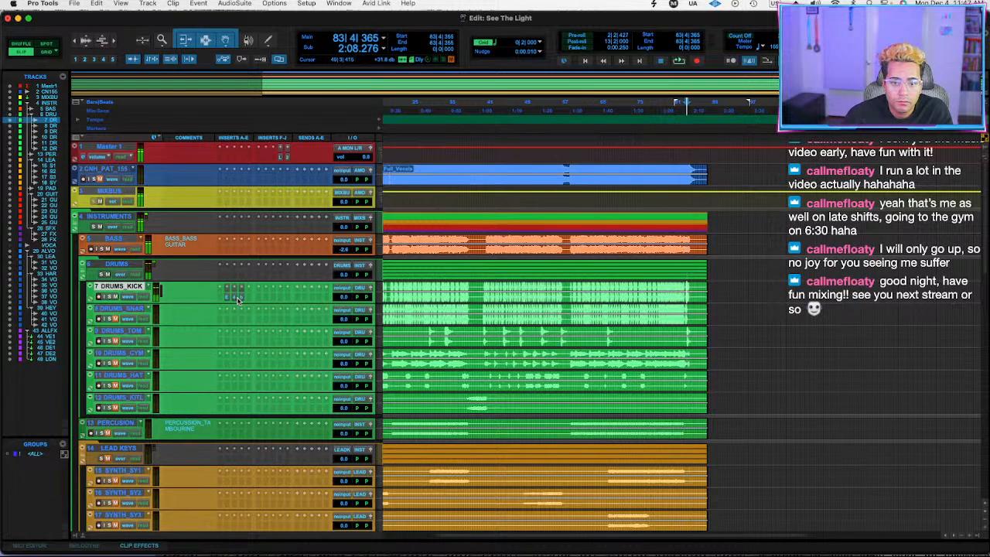
pyautogui.click(247, 302)
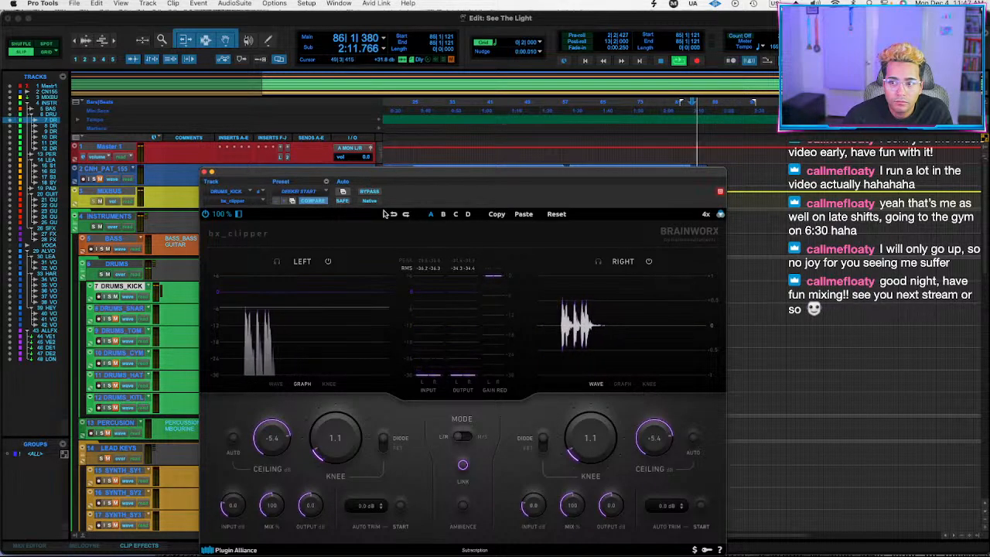
pyautogui.click(206, 173)
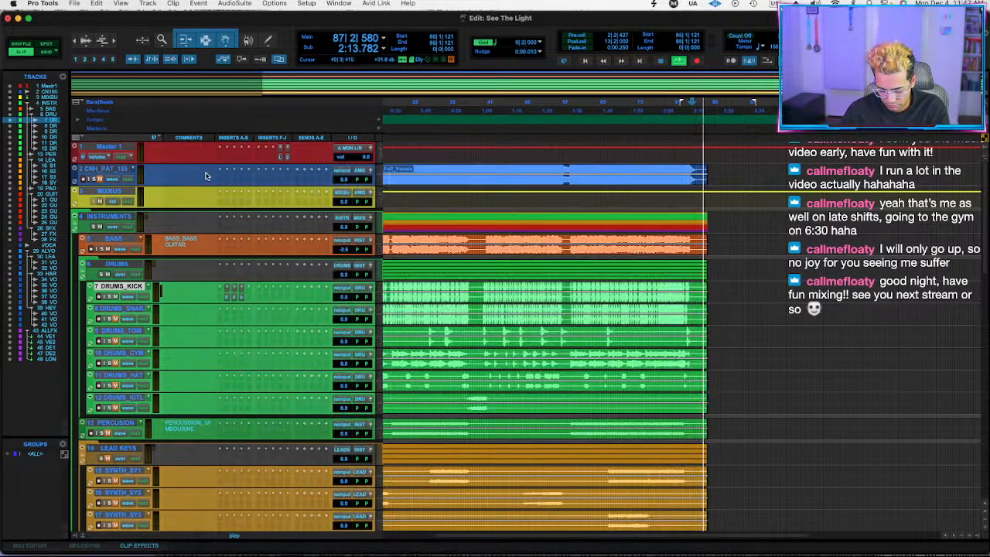
# Play from bar 40, set the DRUMS_KICK volume to -2.0 dB and the unmuted DRUMS_SNARE to -0.7 dB.
pyautogui.press('space')
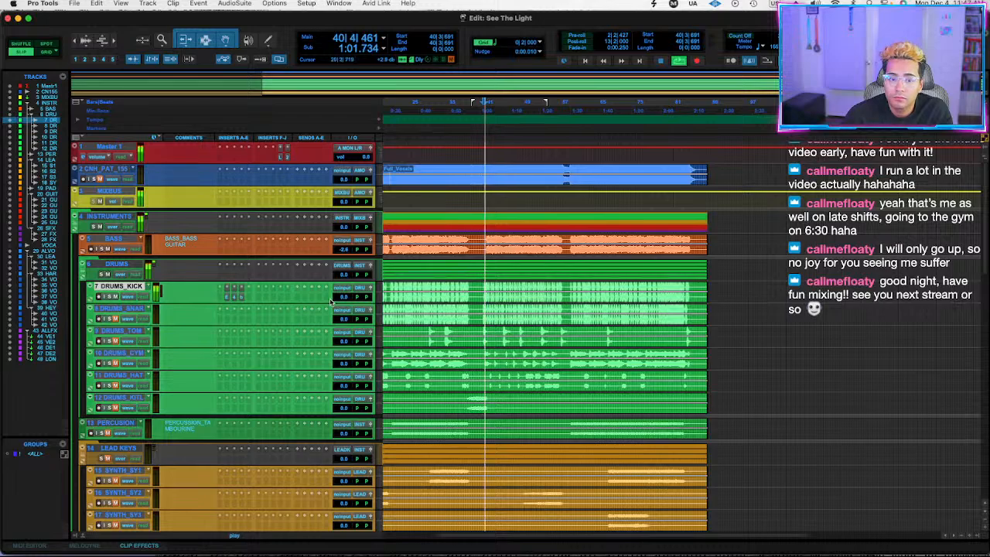
pyautogui.click(344, 297)
pyautogui.moveTo(344, 303); pyautogui.dragTo(344, 299)
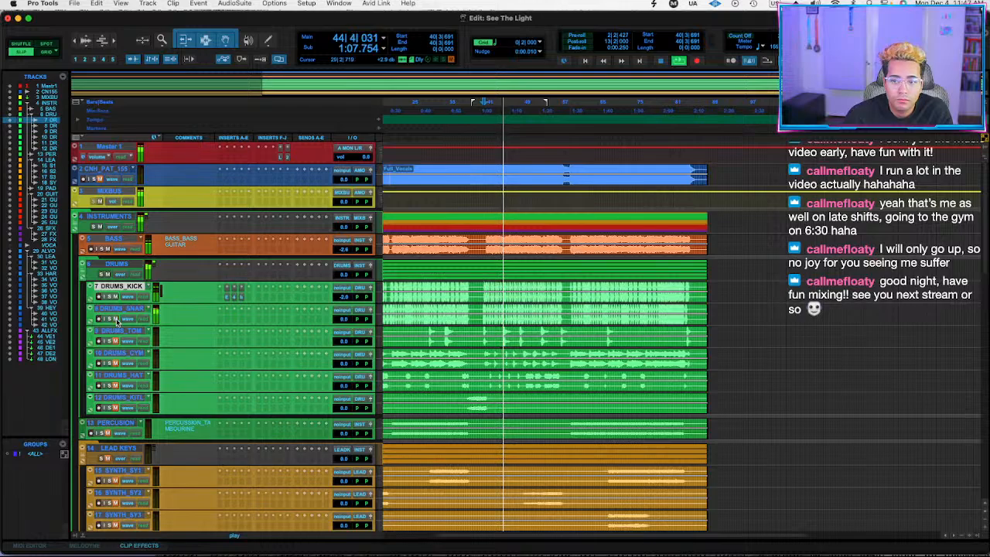
pyautogui.moveTo(343, 319); pyautogui.dragTo(343, 324)
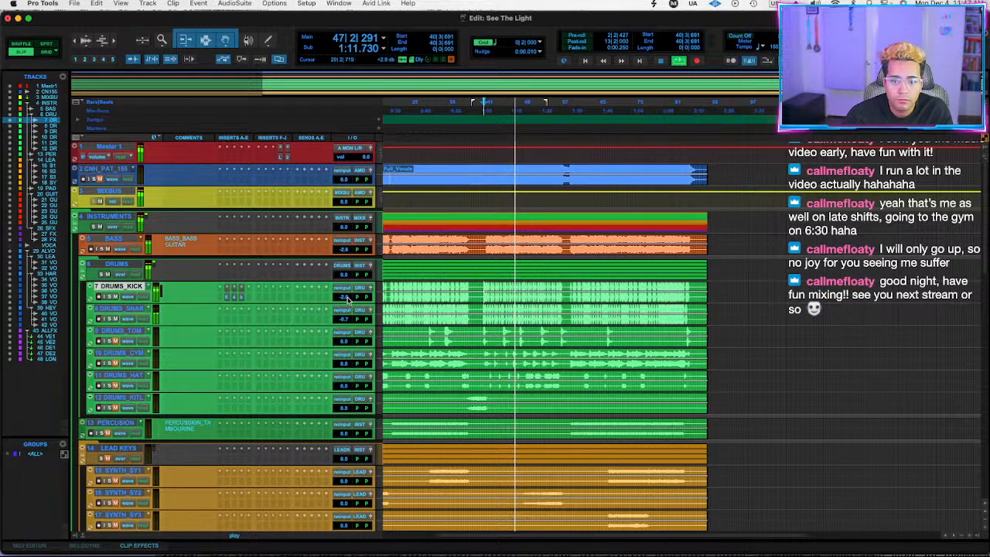
# Insert bx_clipper (stereo) on DRUMS_SNARE with a -9.3 dB ceiling and 0.8 knee, and close its window.
pyautogui.click(227, 323)
pyautogui.write('clipper')
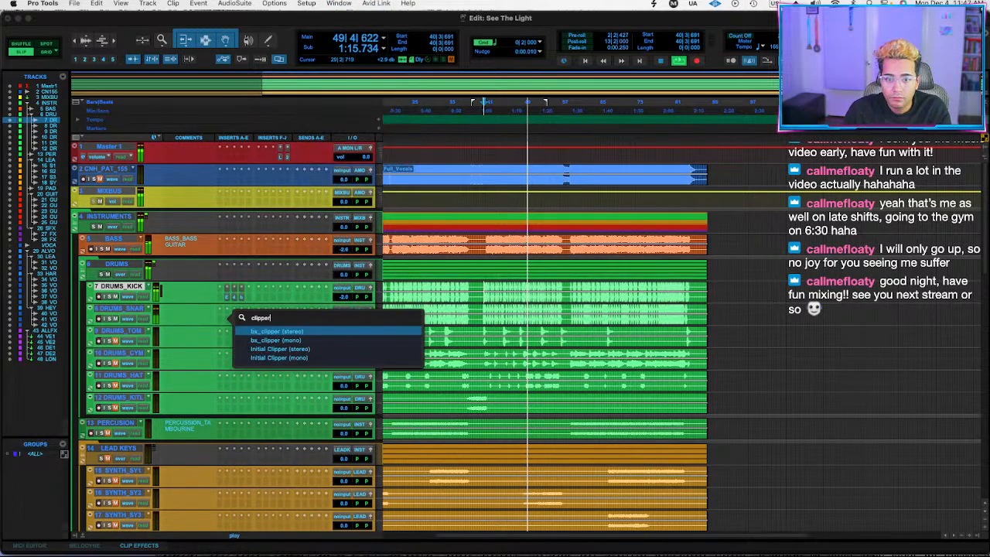
pyautogui.press('Escape')
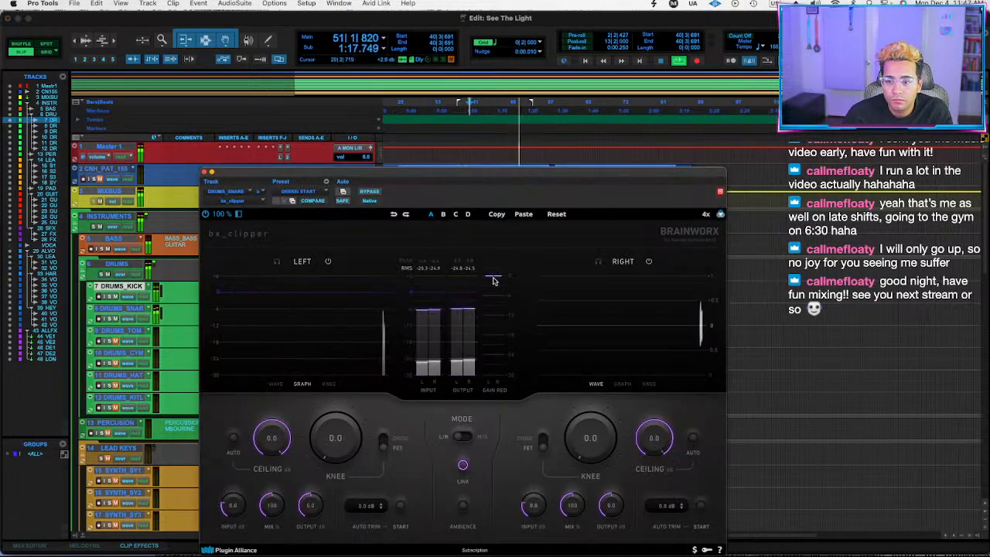
pyautogui.moveTo(275, 455)
pyautogui.mouseDown()
pyautogui.moveTo(270, 467)
pyautogui.moveTo(271, 459)
pyautogui.mouseUp()
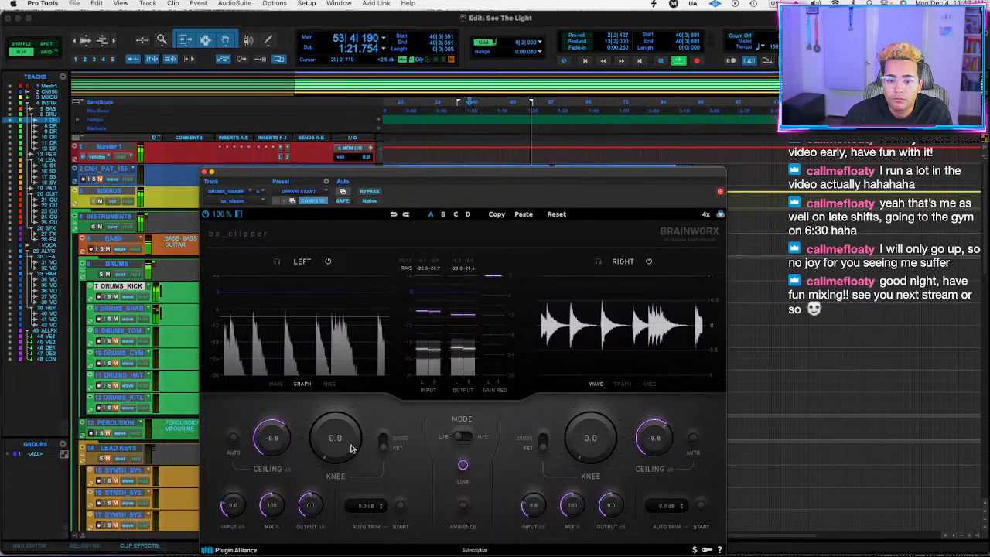
pyautogui.moveTo(351, 449); pyautogui.dragTo(347, 442)
pyautogui.moveTo(282, 439); pyautogui.dragTo(271, 443)
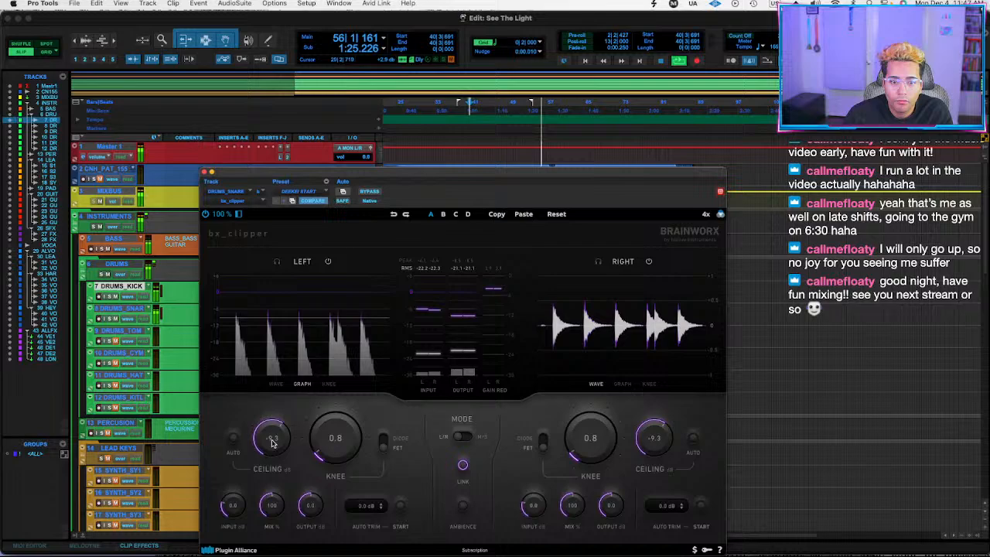
pyautogui.click(205, 172)
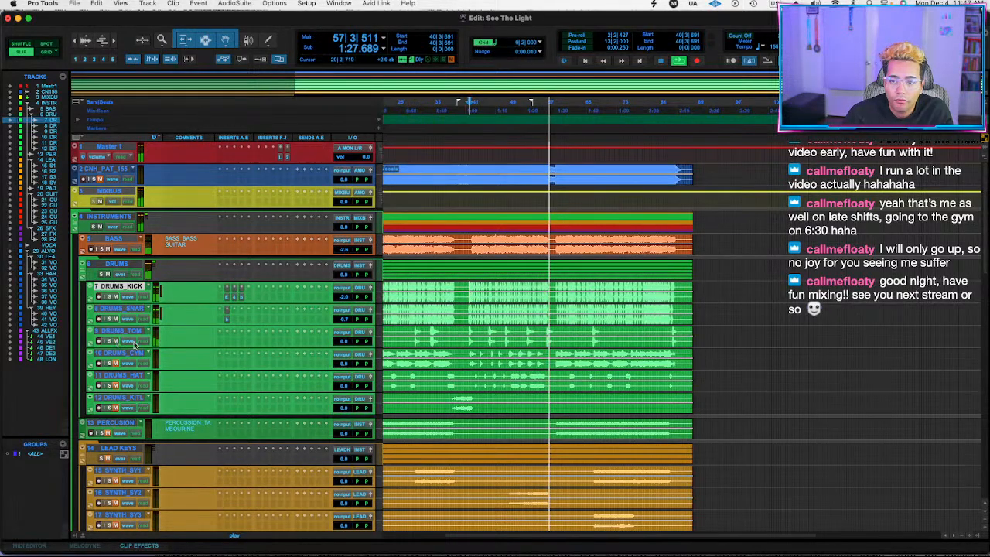
# Play the unmuted DRUMS_TOM from bar 44, set its volume to -1.9 dB, and replay from bar 40.
pyautogui.click(477, 332)
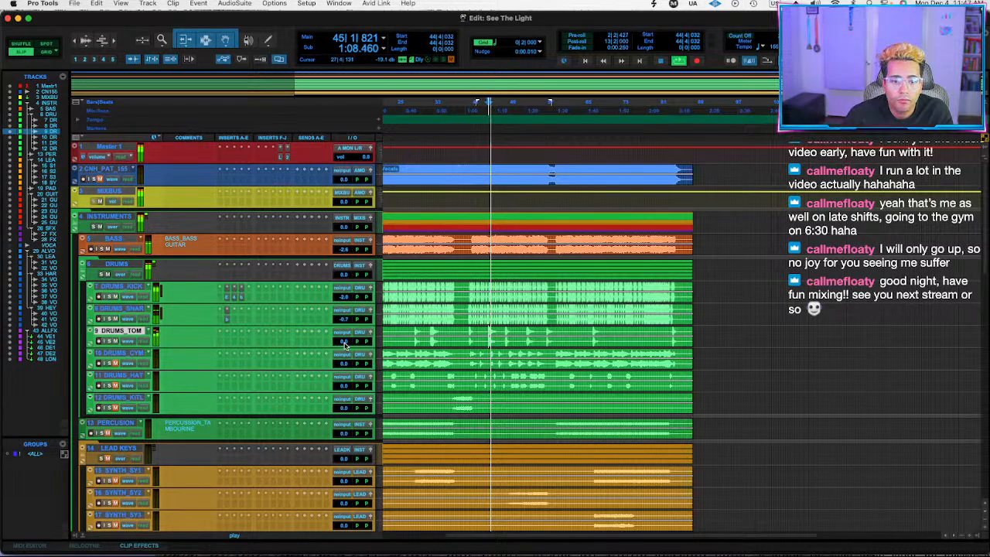
pyautogui.moveTo(345, 341)
pyautogui.mouseDown()
pyautogui.moveTo(345, 352)
pyautogui.moveTo(347, 341)
pyautogui.mouseUp()
pyautogui.click(466, 330)
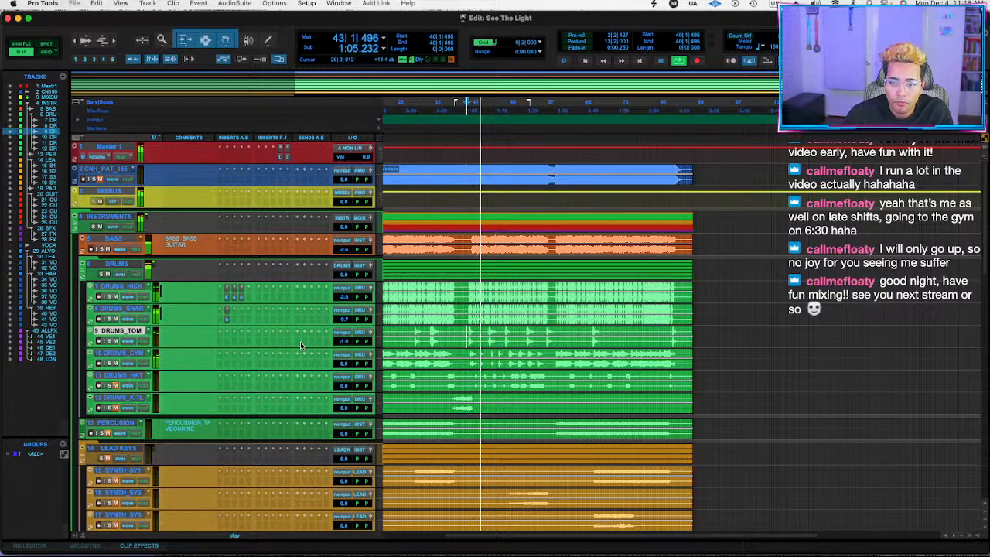
# Set the unmuted DRUMS_CYM to -2.0 dB and DRUMS_HAT to -3.3 dB, and play the unmuted kit loop from bar 37.
pyautogui.moveTo(346, 364); pyautogui.dragTo(378, 368)
pyautogui.click(503, 354)
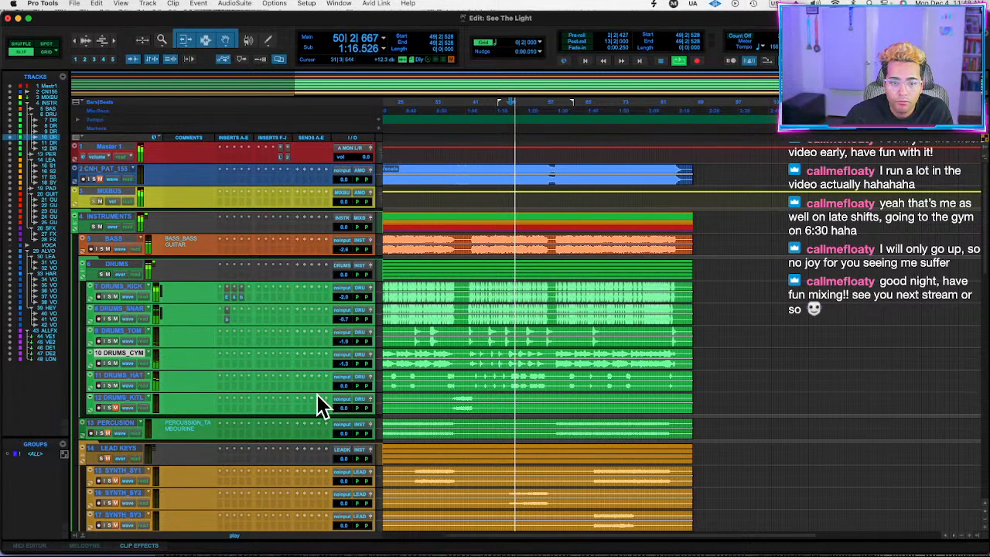
pyautogui.moveTo(344, 385); pyautogui.dragTo(344, 368)
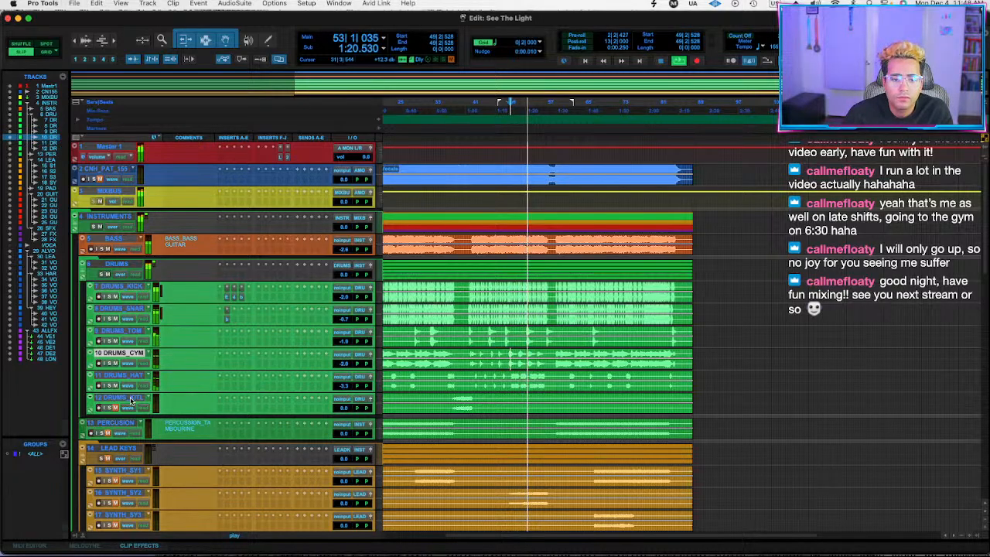
pyautogui.click(454, 398)
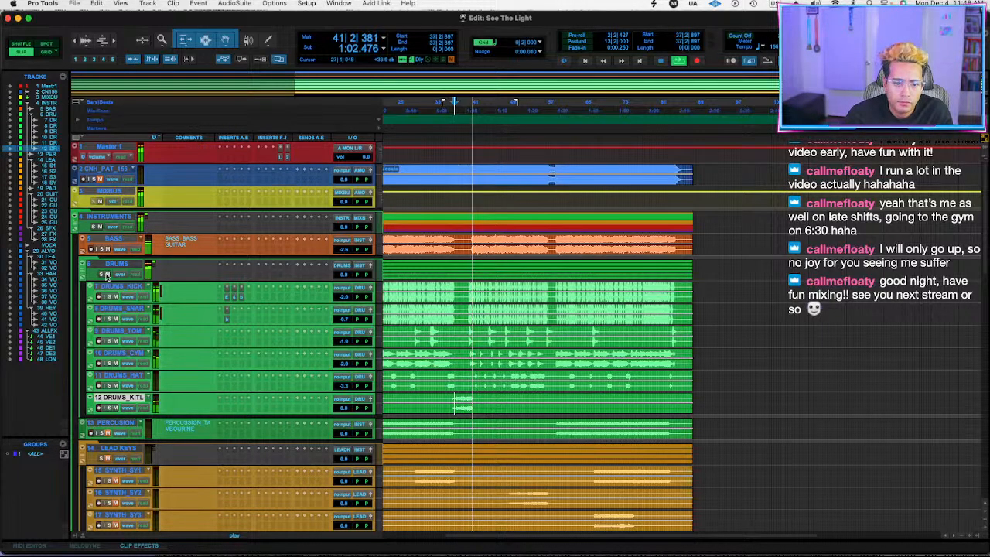
# Insert the Mixland Rubber Band Comp V2 on the DRUMS folder track, listen from bar 41, and close its window.
pyautogui.click(226, 277)
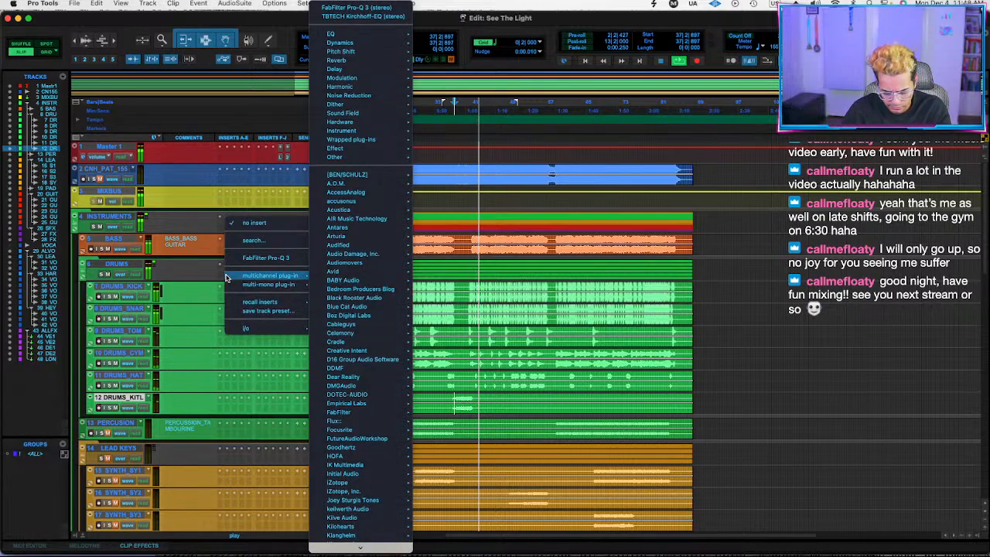
pyautogui.write('native')
pyautogui.press('Return')
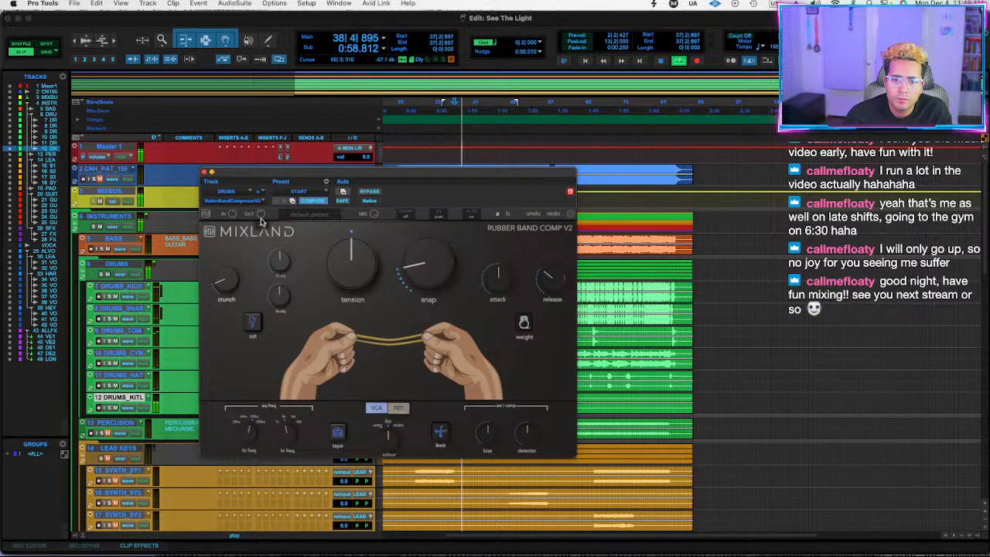
pyautogui.moveTo(501, 168); pyautogui.dragTo(418, 247)
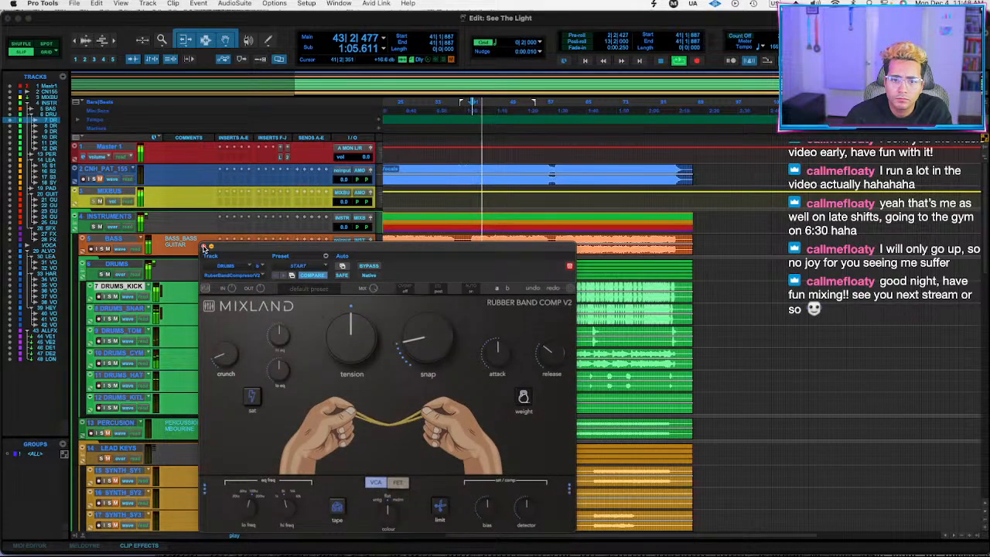
pyautogui.click(205, 247)
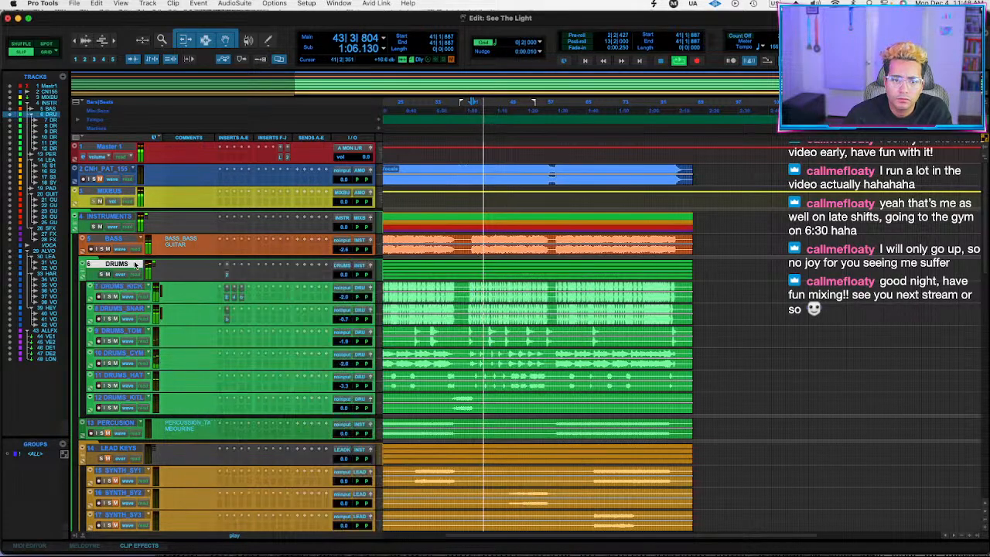
# Undo the drum clips' trim at bar 41 and, with all drum tracks selected, insert FabFilter Pro-L 2 on DRUMS.
pyautogui.press('super+z')
pyautogui.keyDown('shift'); pyautogui.click(133, 399); pyautogui.keyUp('shift')
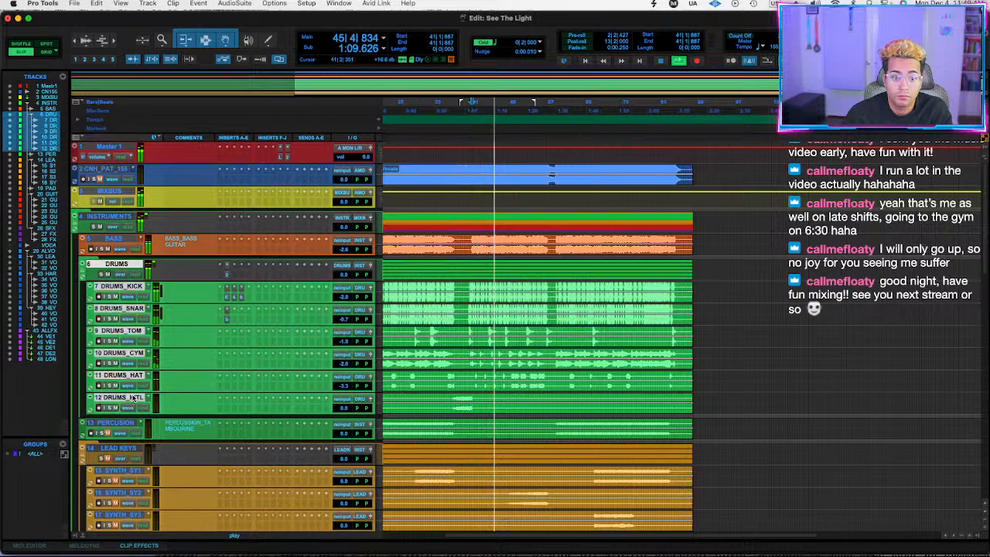
pyautogui.click(235, 275)
pyautogui.press('Return')
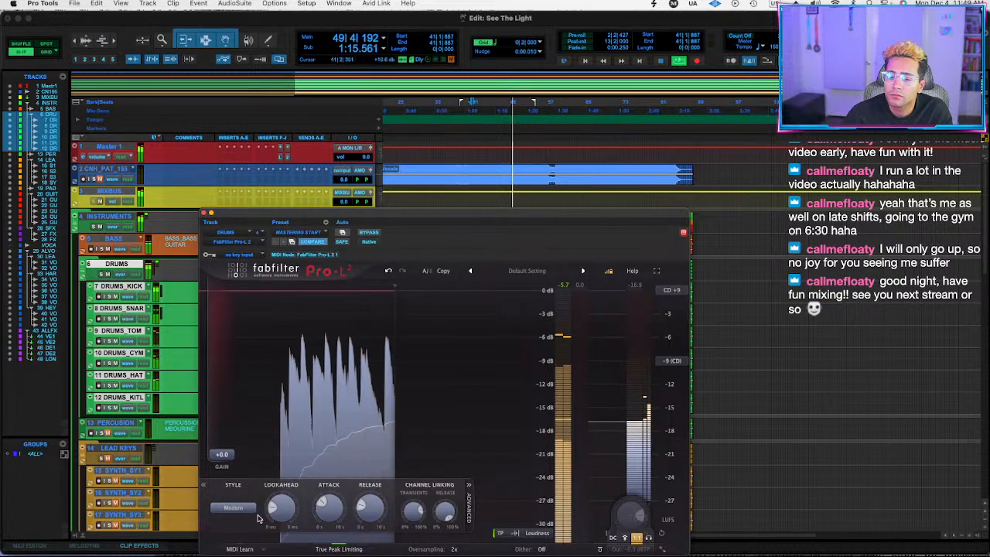
# Set the Pro-L 2 on DRUMS to Transparent style with +7.0 gain, revisit the Rubber Band Comp, and close the plug-in window.
pyautogui.click(233, 508)
pyautogui.click(237, 427)
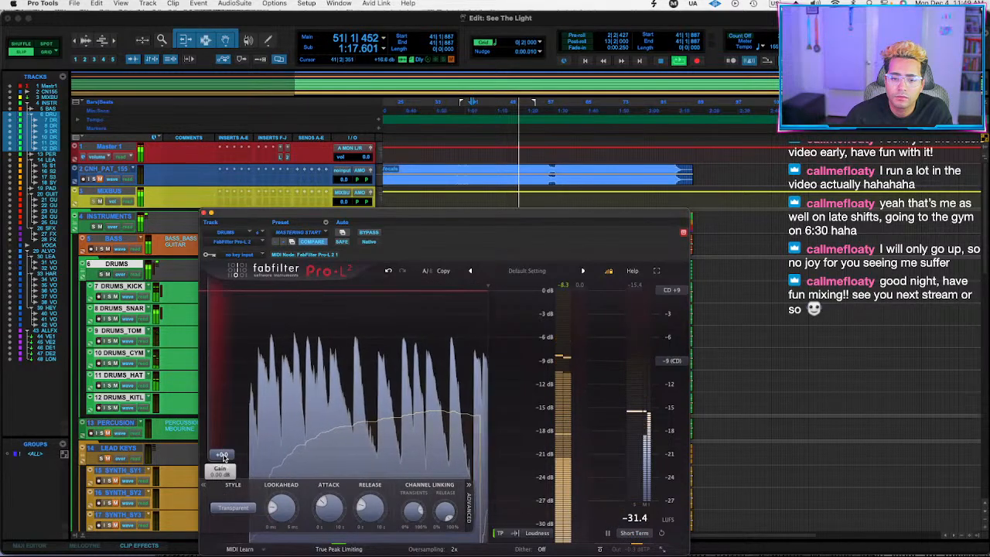
pyautogui.moveTo(224, 457); pyautogui.dragTo(230, 420)
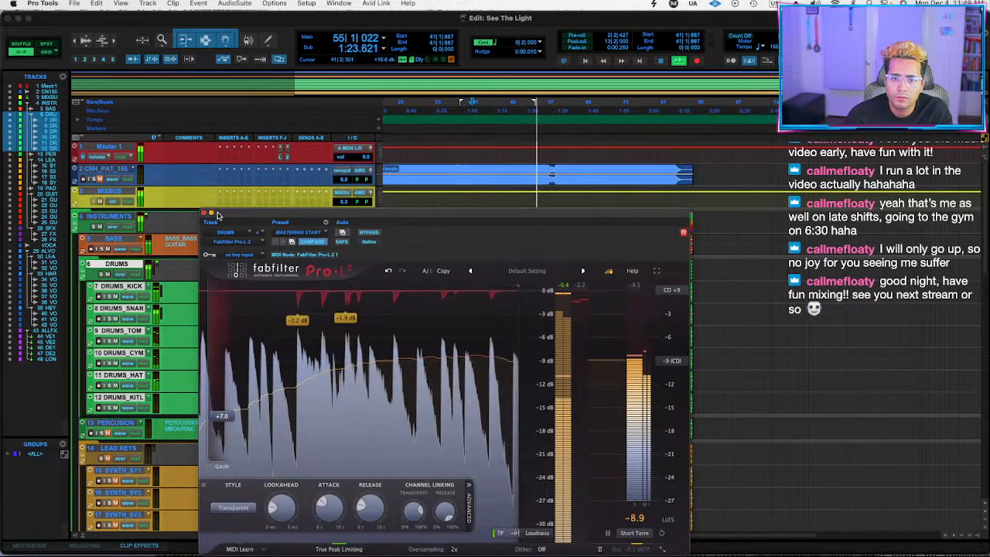
pyautogui.moveTo(217, 216); pyautogui.dragTo(377, 215)
pyautogui.click(229, 275)
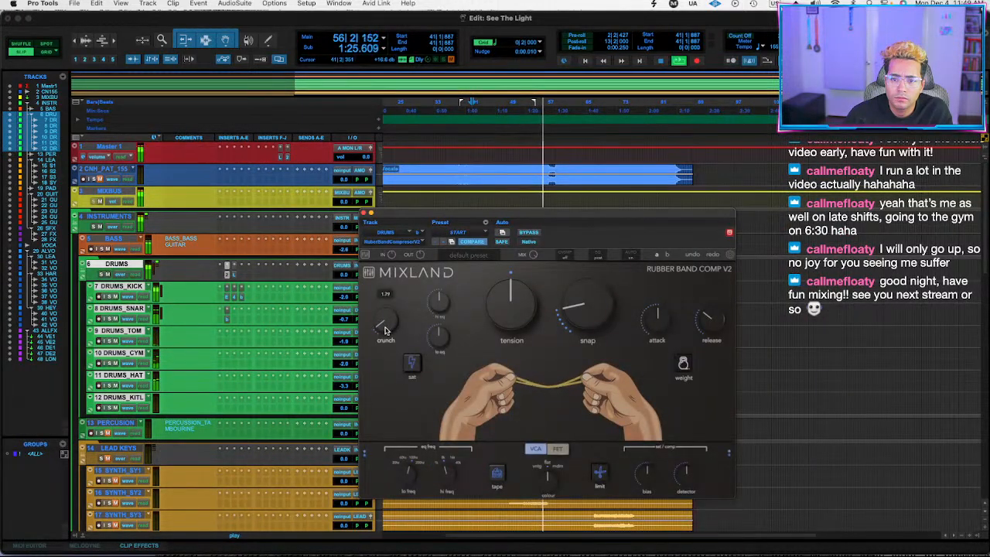
pyautogui.click(229, 266)
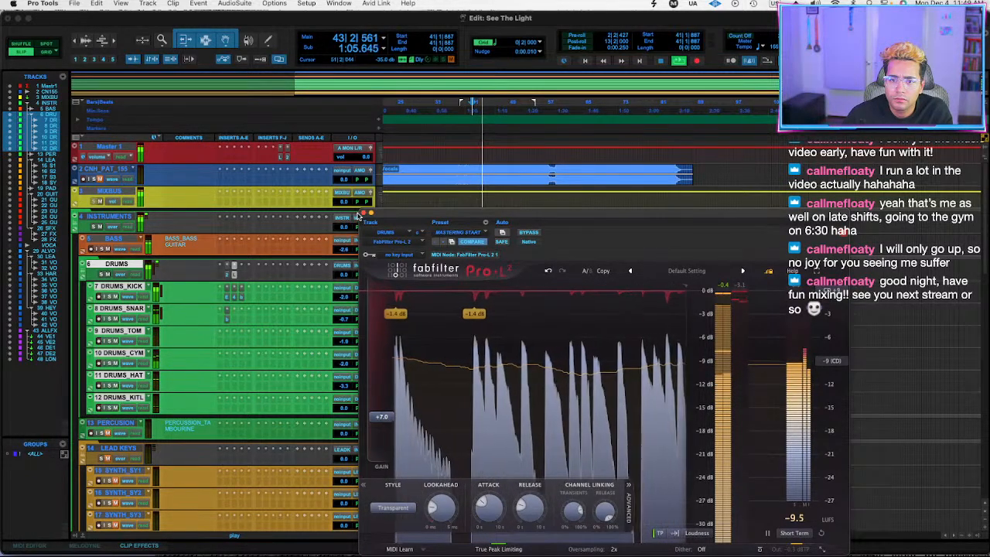
pyautogui.click(363, 213)
# Set DRUMS_KICK to -3.4 dB, and with the DRUMS folder collapsed, set the unmuted PERCUSSION to -2.6 dB while playing from bar 58.
pyautogui.moveTo(342, 297); pyautogui.dragTo(346, 300)
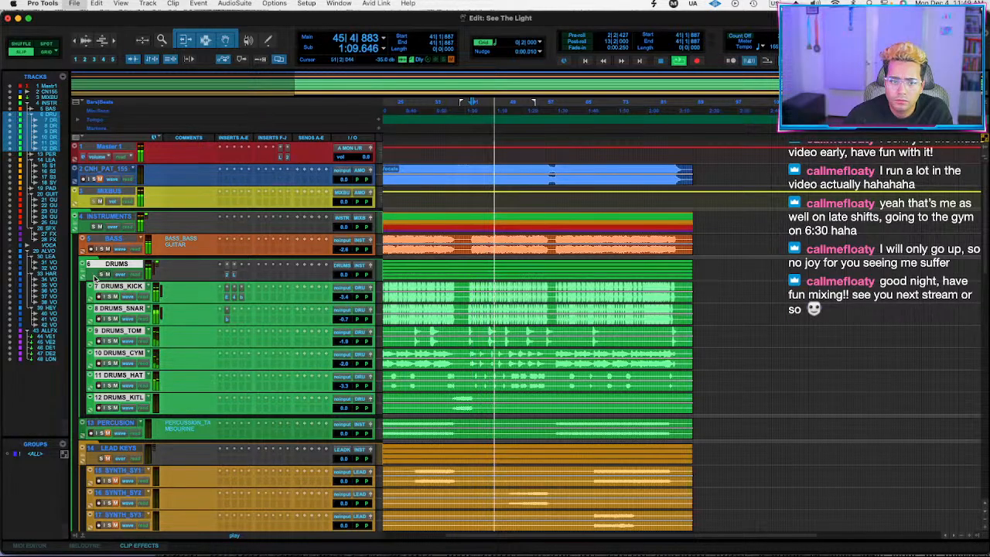
pyautogui.click(84, 272)
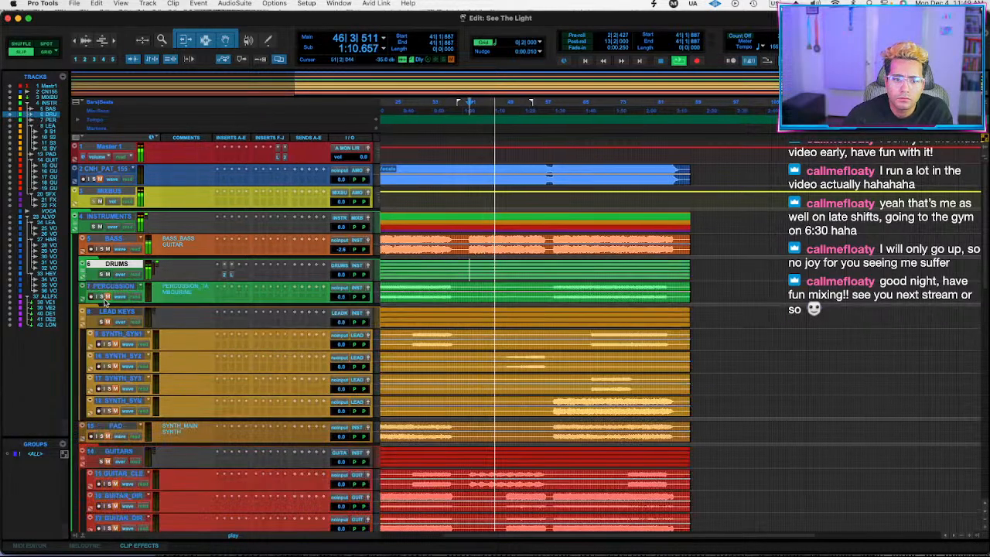
pyautogui.click(567, 288)
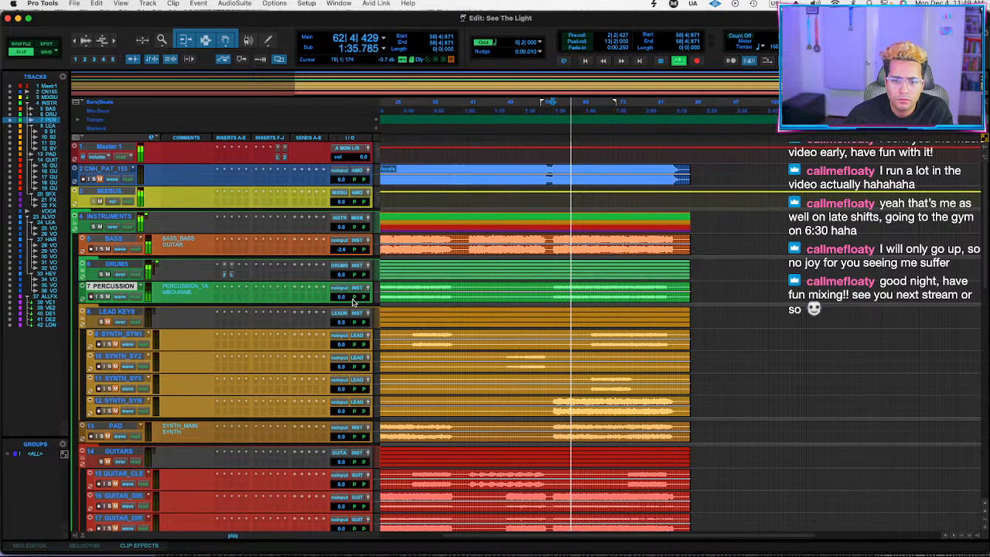
pyautogui.moveTo(343, 296); pyautogui.dragTo(344, 301)
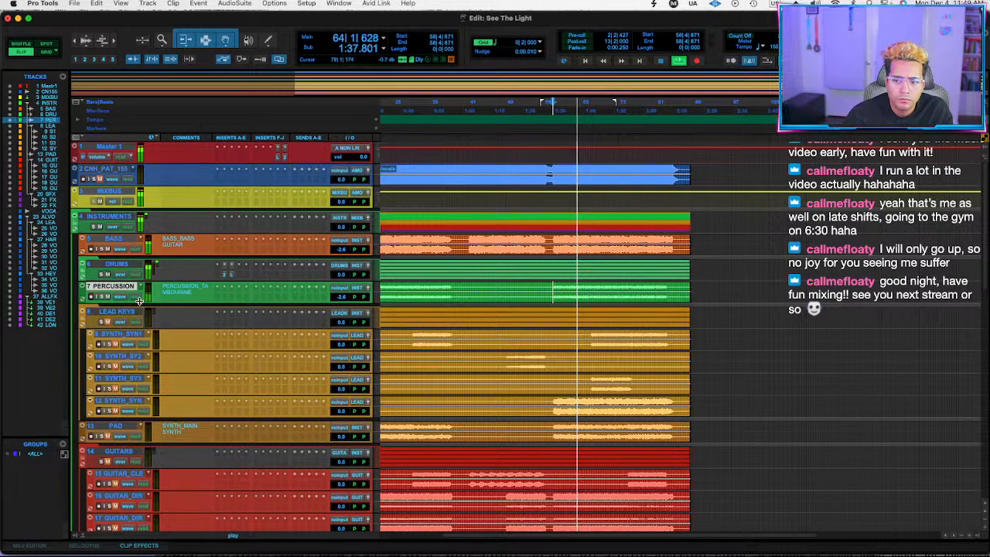
# Move the GUITARS folder above LEAD KEYS and play the unmuted guitar tracks from bar 5.
pyautogui.scroll(-3, 199, 418)
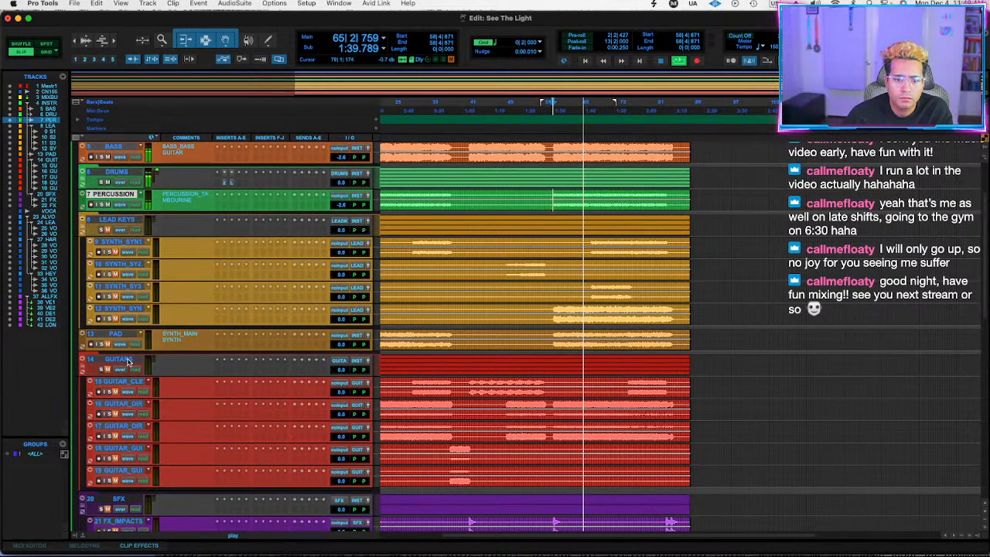
pyautogui.moveTo(129, 361); pyautogui.dragTo(110, 234)
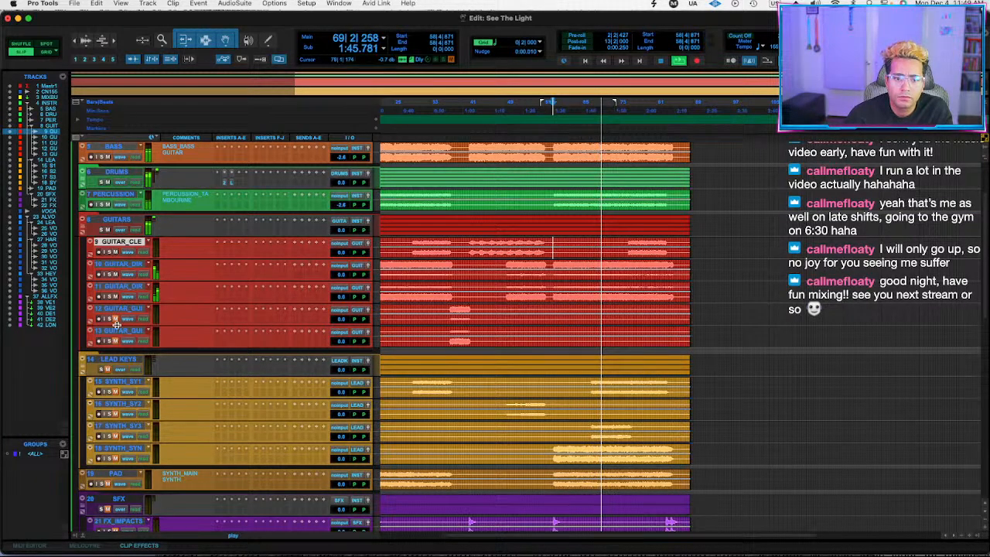
pyautogui.hscroll(-3, 576, 246)
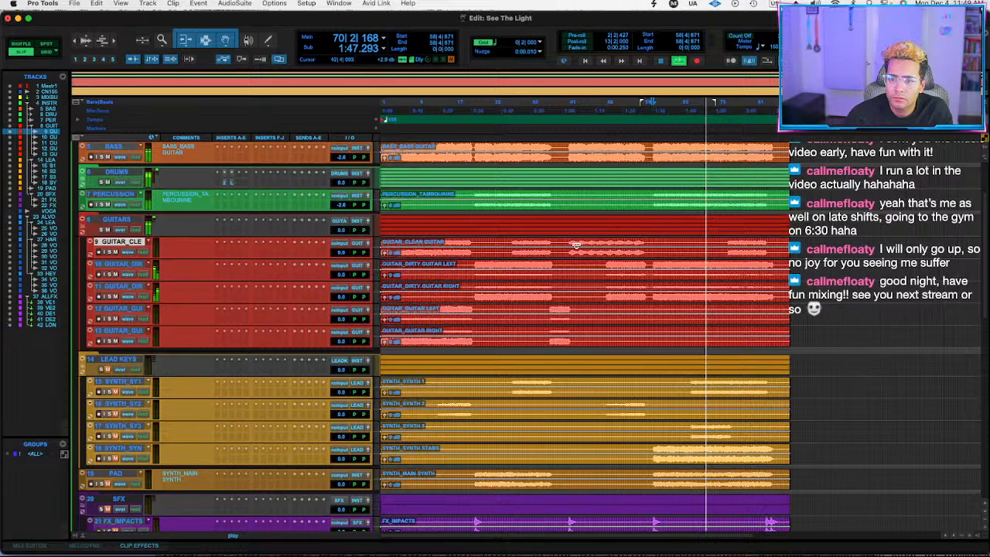
pyautogui.click(403, 243)
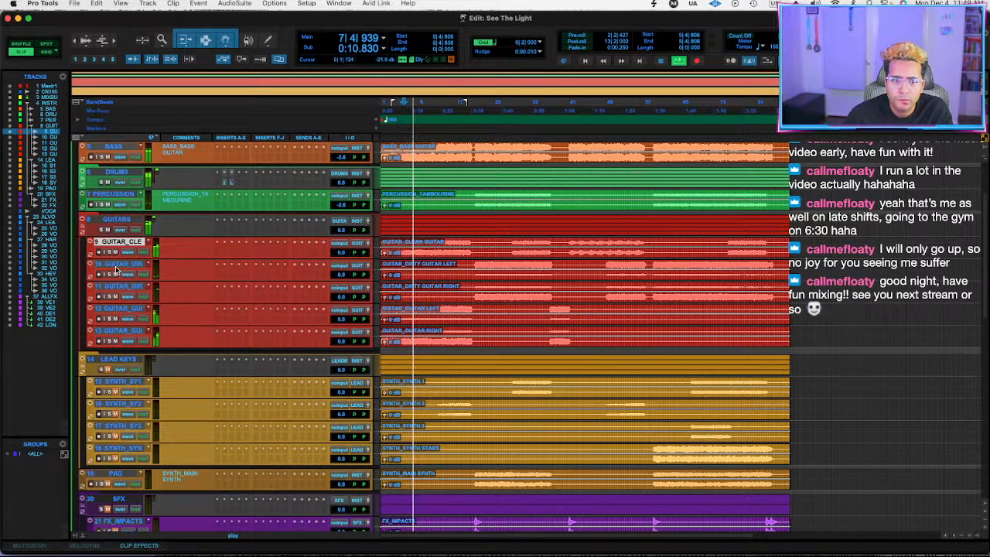
# Insert ValhallaVintageVerb on the clean guitar track with the DEEKEI ADLIBS preset and close its window.
pyautogui.click(256, 254)
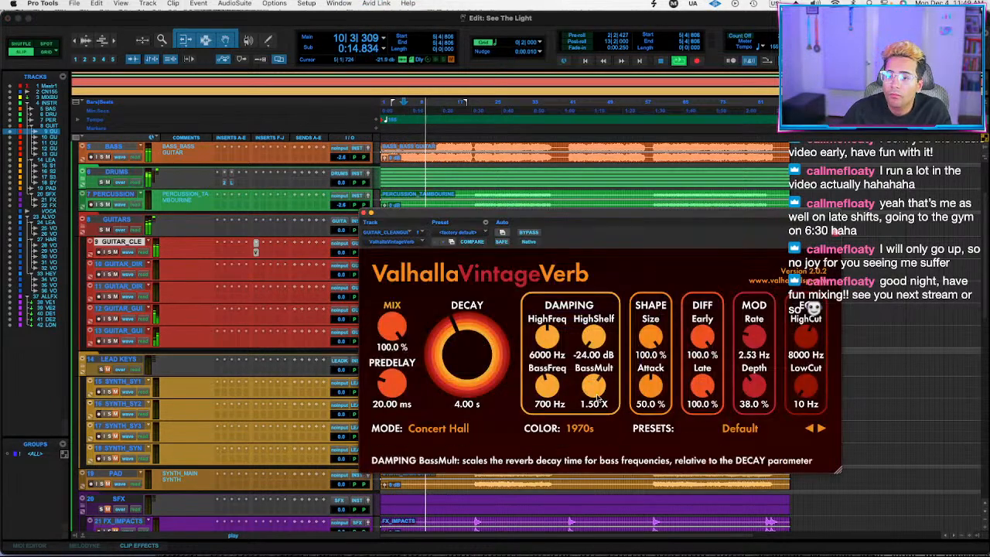
pyautogui.click(740, 428)
pyautogui.click(727, 180)
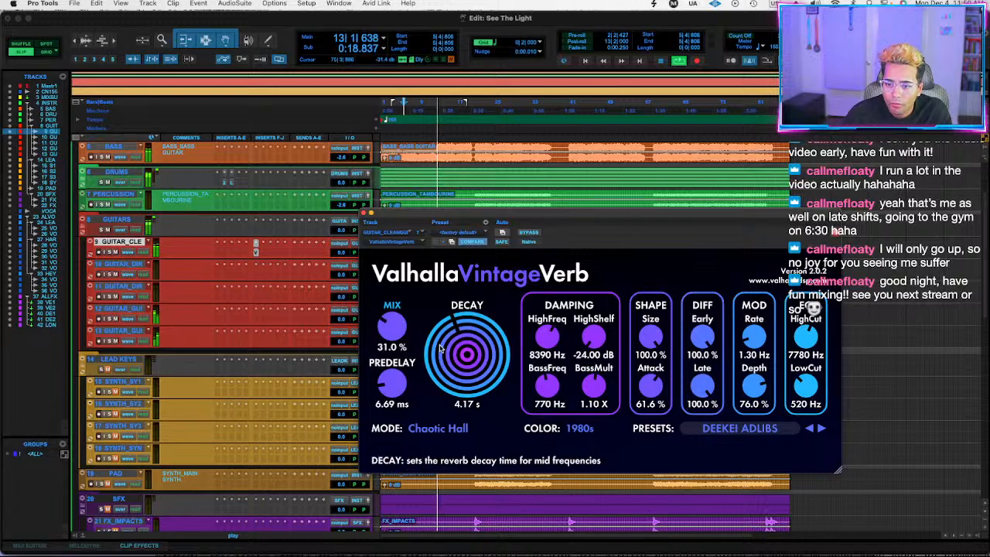
pyautogui.click(364, 213)
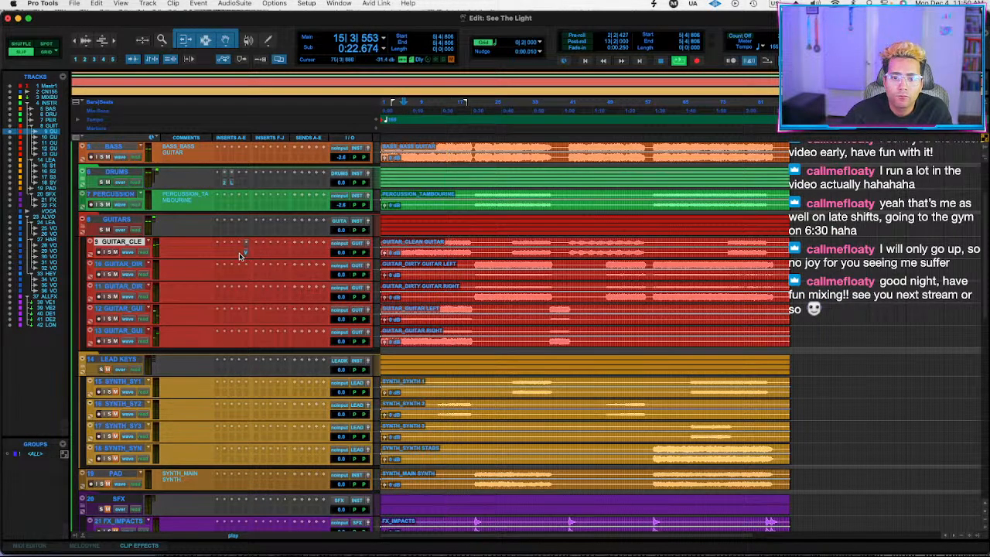
# Try an S1 Stereo Imager ahead of the reverb on the clean guitar track, widening its stereo image.
pyautogui.click(240, 256)
pyautogui.press('Escape')
pyautogui.click(243, 246)
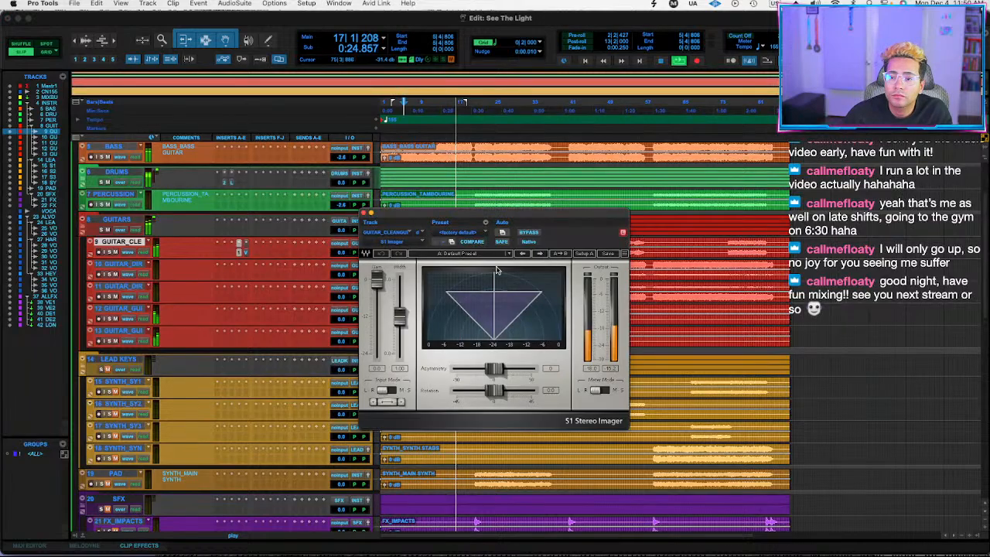
pyautogui.moveTo(399, 314); pyautogui.dragTo(399, 302)
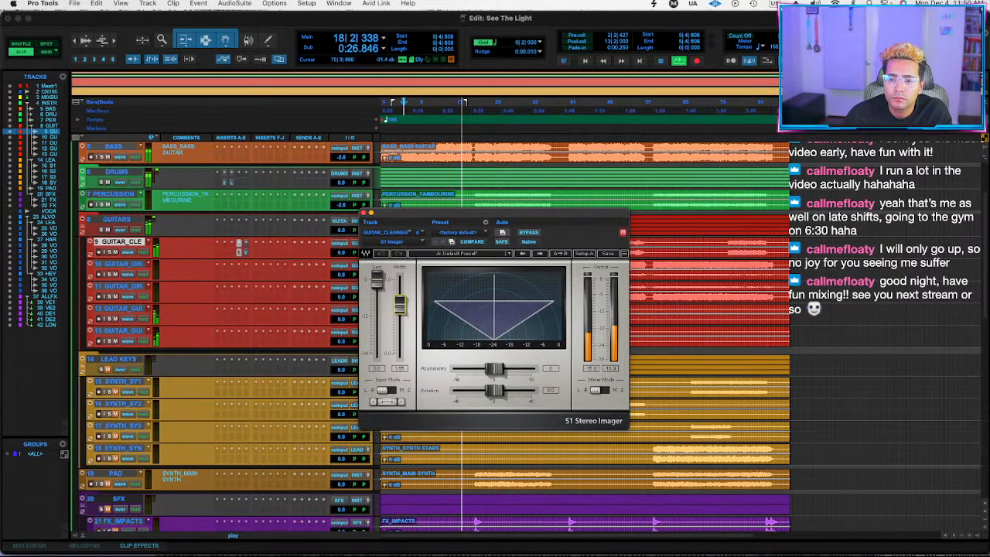
# Replace the clean guitar's S1 with the stereo Ozone 11 Imager, set band 1 width to 28, enable Stereoize, and close the window.
pyautogui.click(240, 245)
pyautogui.write('imager')
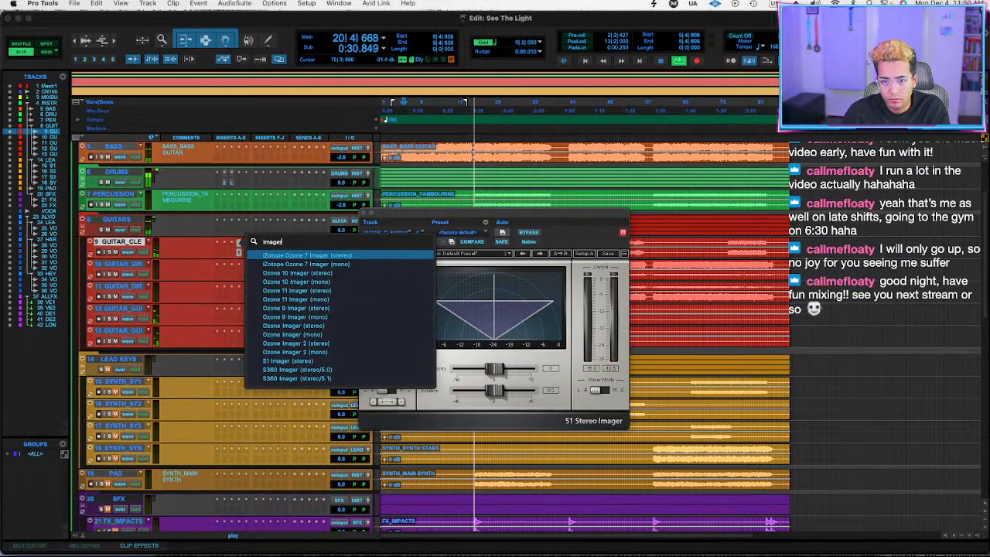
pyautogui.click(313, 297)
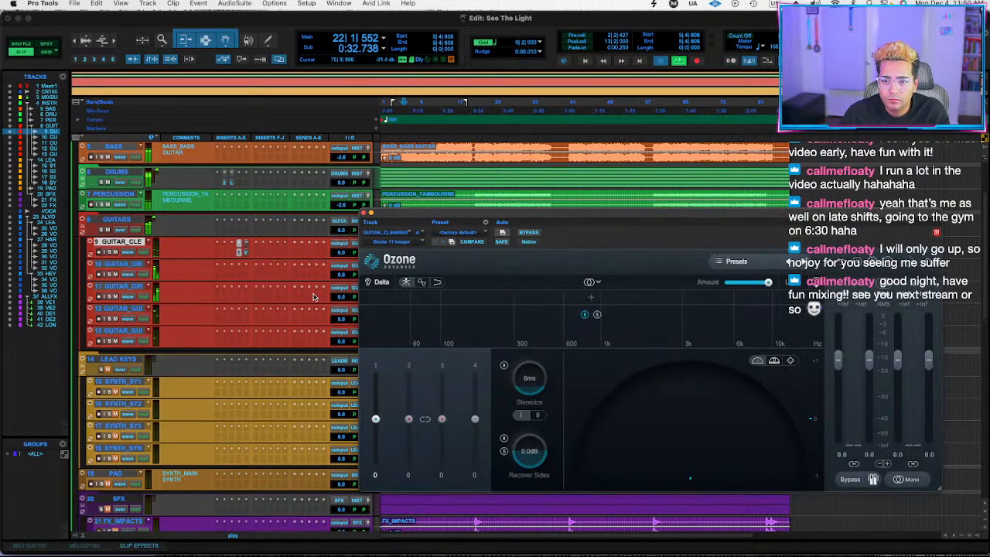
pyautogui.moveTo(376, 418)
pyautogui.mouseDown()
pyautogui.moveTo(376, 399)
pyautogui.moveTo(375, 408)
pyautogui.mouseUp()
pyautogui.click(504, 365)
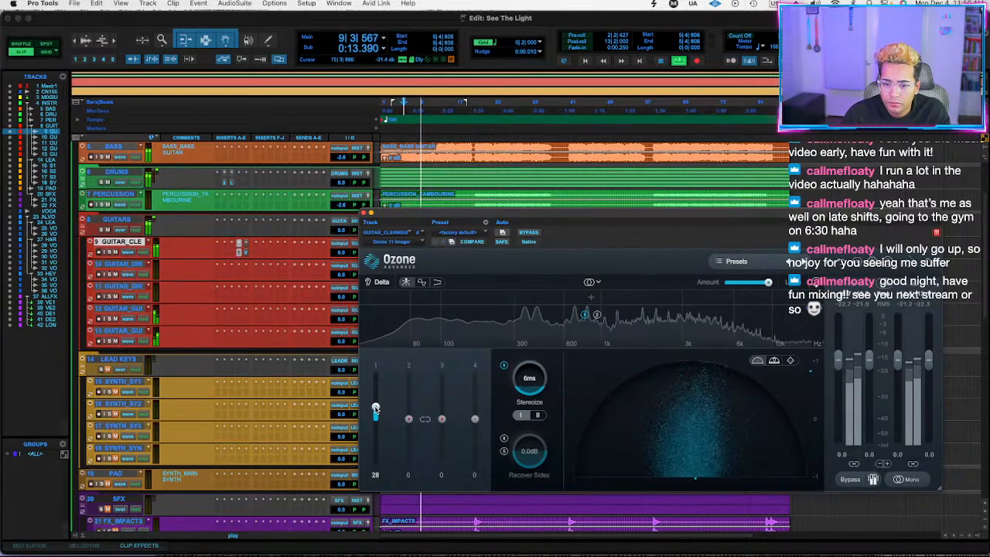
pyautogui.click(363, 213)
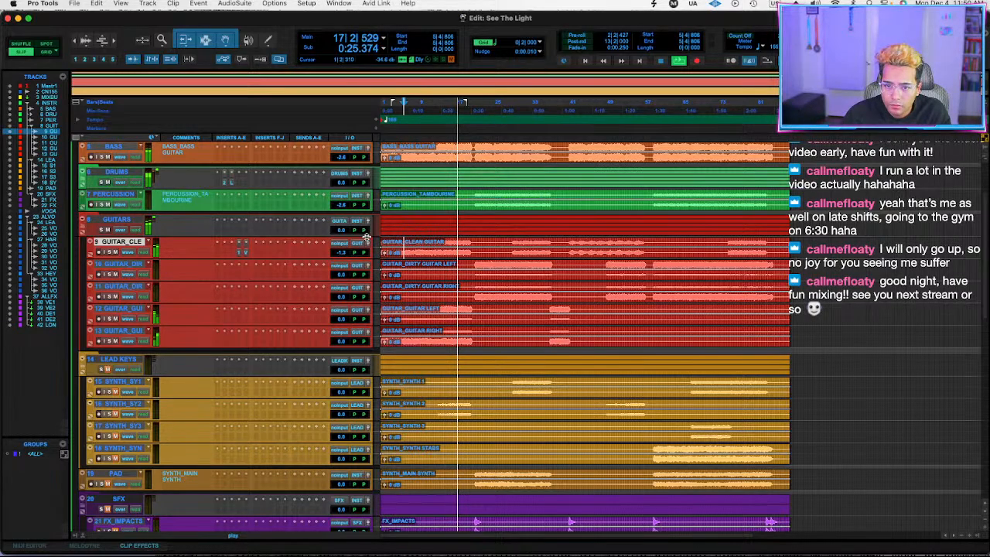
# Set the GUITARS folder volume to +1.2 dB and both dirty guitar tracks to +1.8 dB.
pyautogui.click(339, 229)
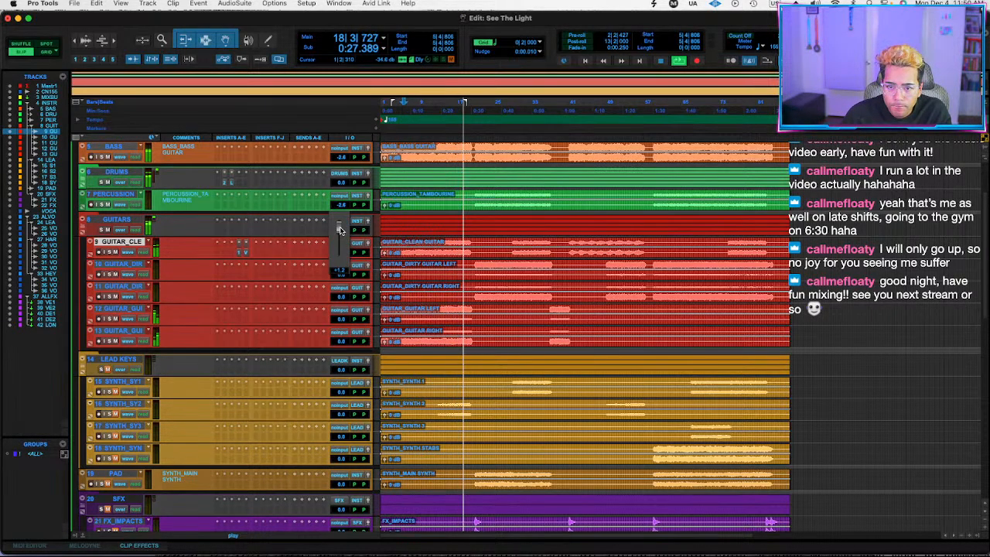
pyautogui.moveTo(341, 230); pyautogui.dragTo(341, 234)
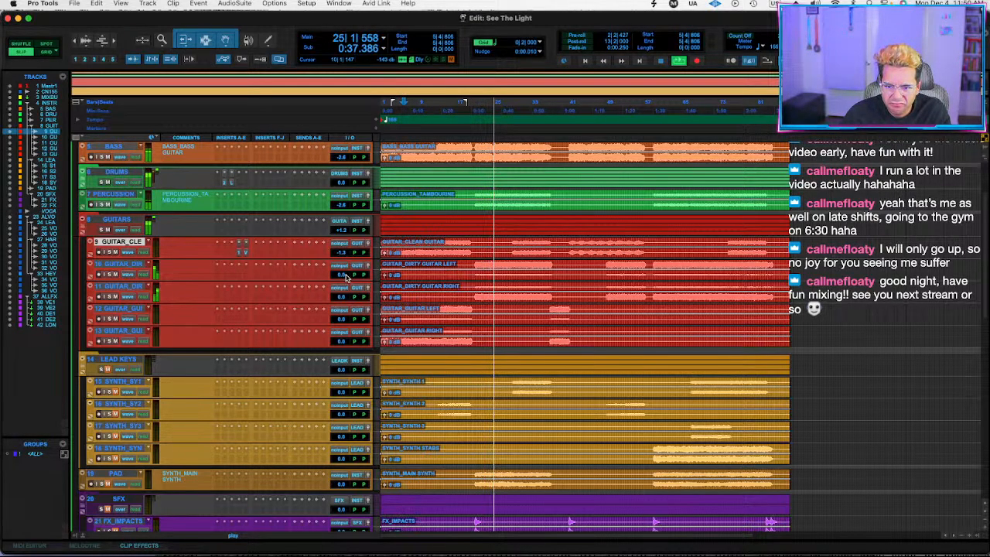
pyautogui.moveTo(343, 276); pyautogui.dragTo(343, 299)
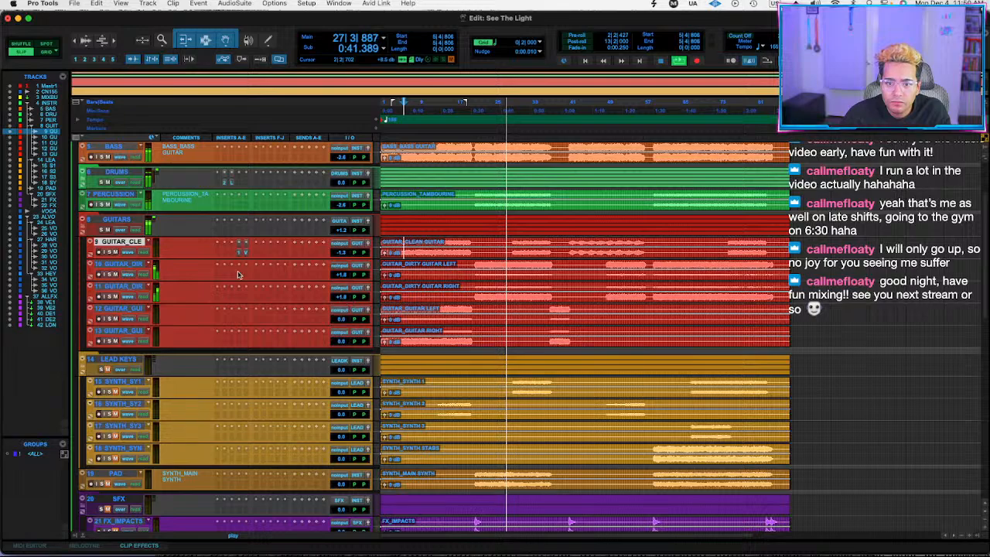
# Insert FabFilter Pro-Q 3 on both dirty guitar tracks with a gentle bell boost just above 1 kHz, and close its window.
pyautogui.click(224, 274)
pyautogui.click(252, 256)
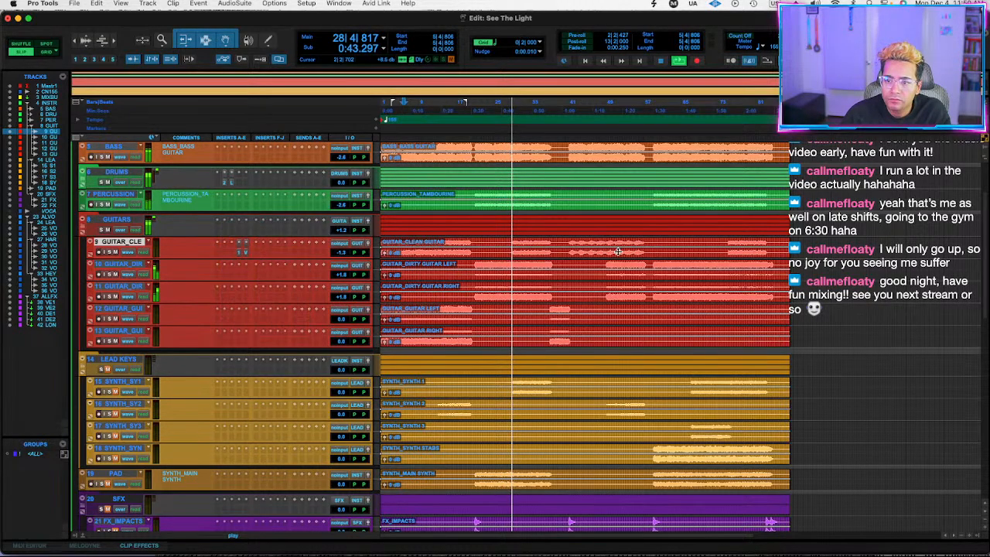
pyautogui.moveTo(667, 373); pyautogui.dragTo(634, 358)
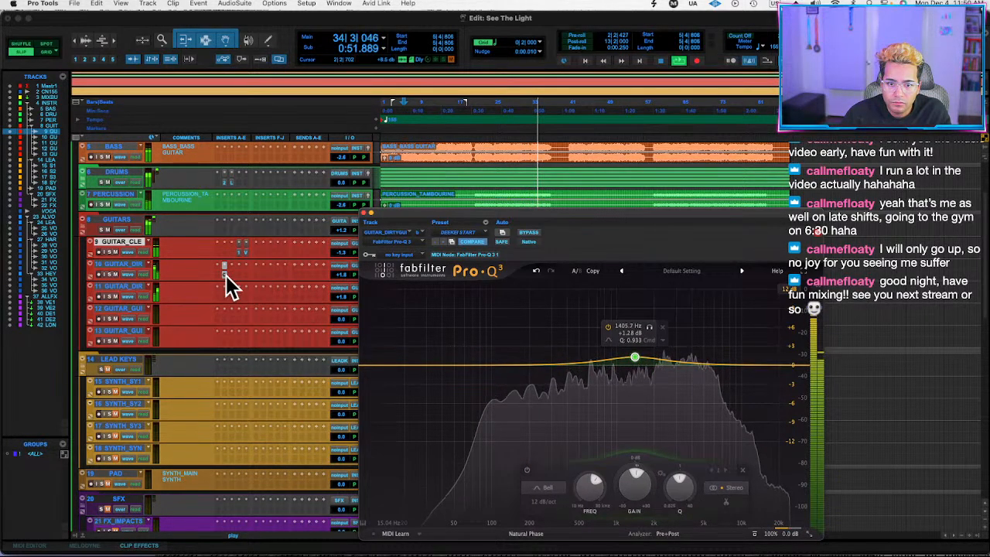
pyautogui.click(368, 212)
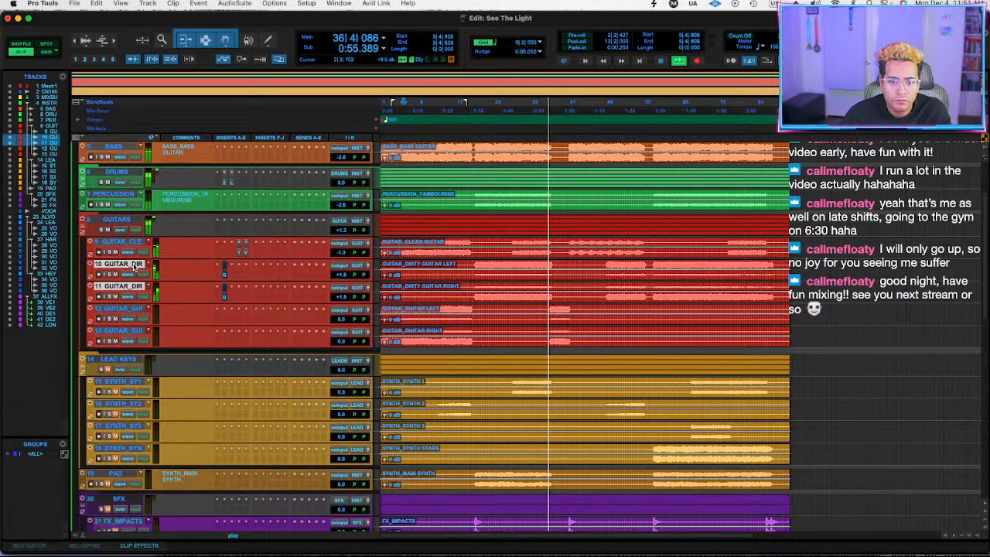
# Play the song from bars 22, 8, 37 and 5 to judge the guitar balance across sections.
pyautogui.press('space')
pyautogui.click(480, 266)
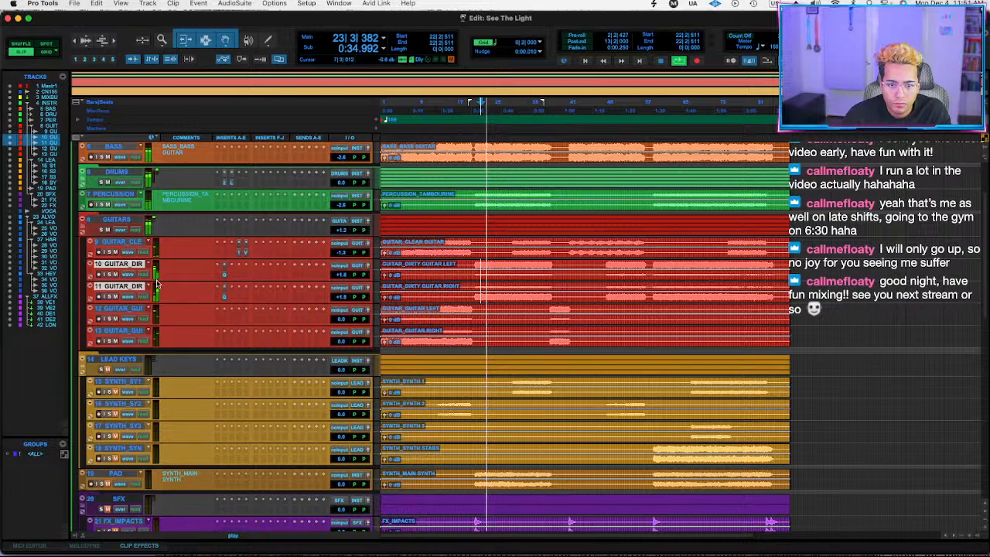
pyautogui.click(416, 264)
pyautogui.press('space')
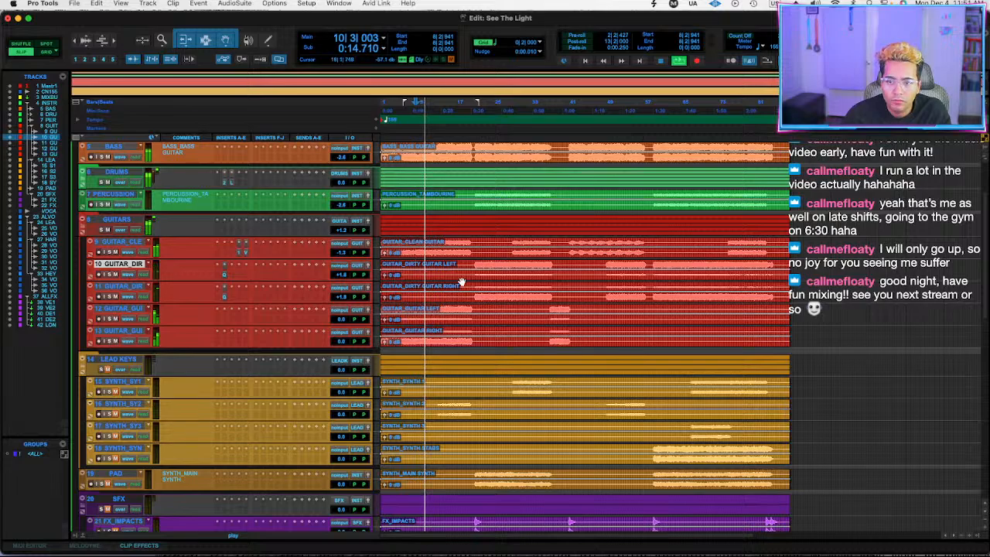
pyautogui.click(553, 313)
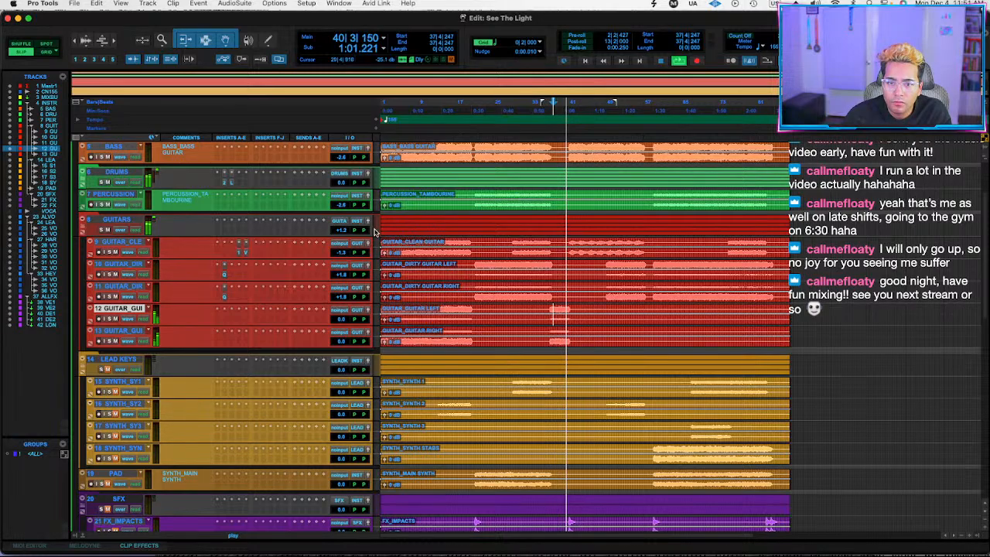
pyautogui.click(400, 265)
pyautogui.press('space')
pyautogui.press('space')
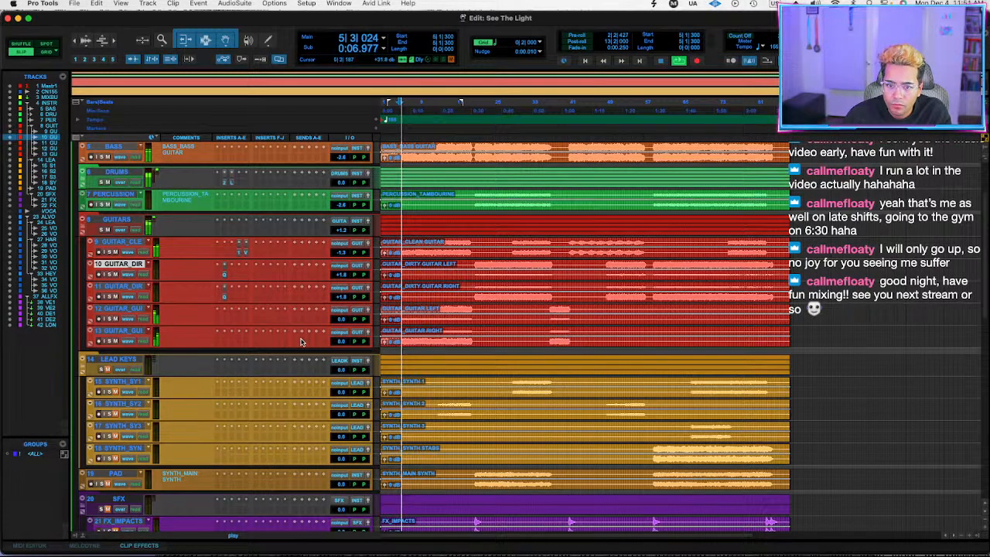
# Play from bar 21, try a second Pro-Q 3 bell on the left dirty guitar at about 330 Hz, +1.5 dB, and remove it.
pyautogui.click(475, 265)
pyautogui.press('space')
pyautogui.click(224, 276)
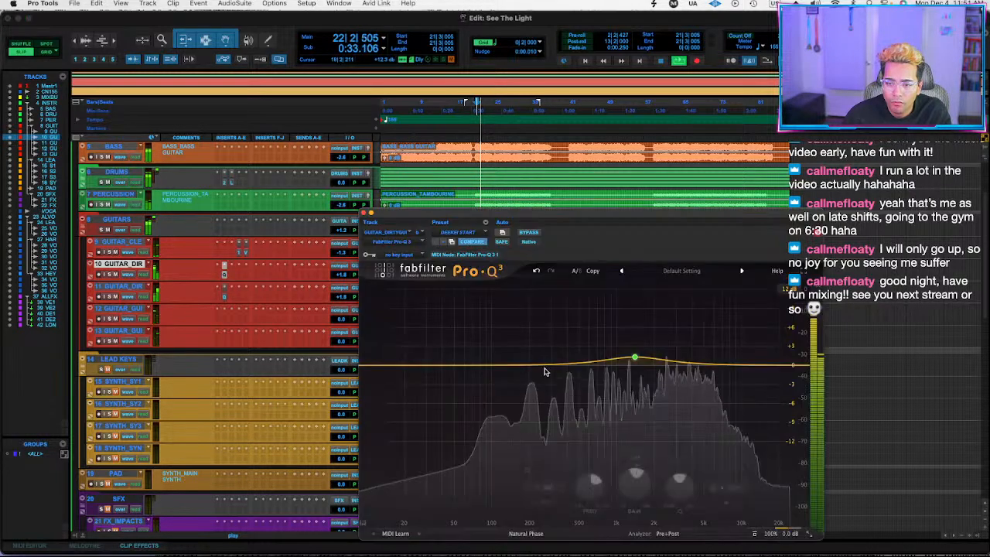
pyautogui.moveTo(563, 364); pyautogui.dragTo(586, 367)
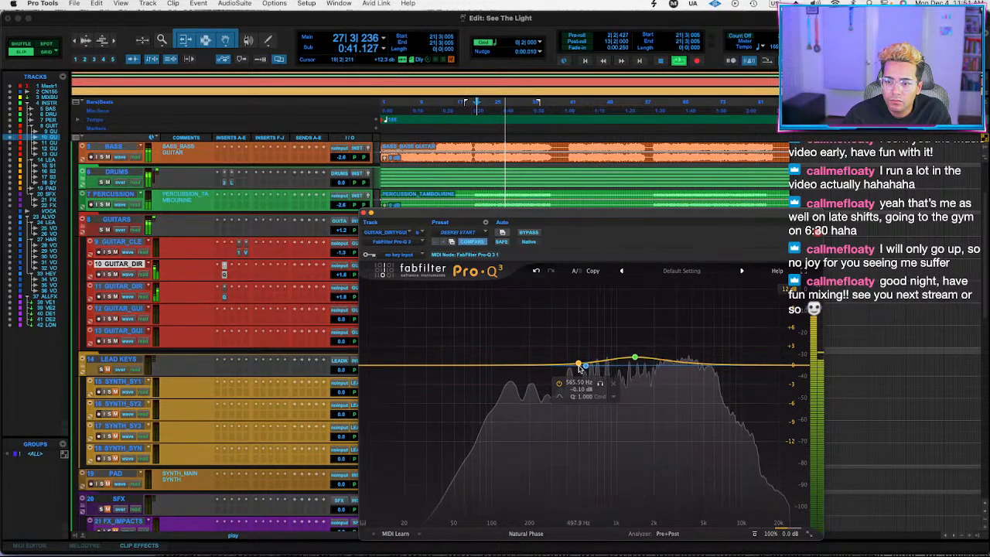
pyautogui.moveTo(557, 366)
pyautogui.mouseDown()
pyautogui.moveTo(553, 348)
pyautogui.moveTo(557, 356)
pyautogui.mouseUp()
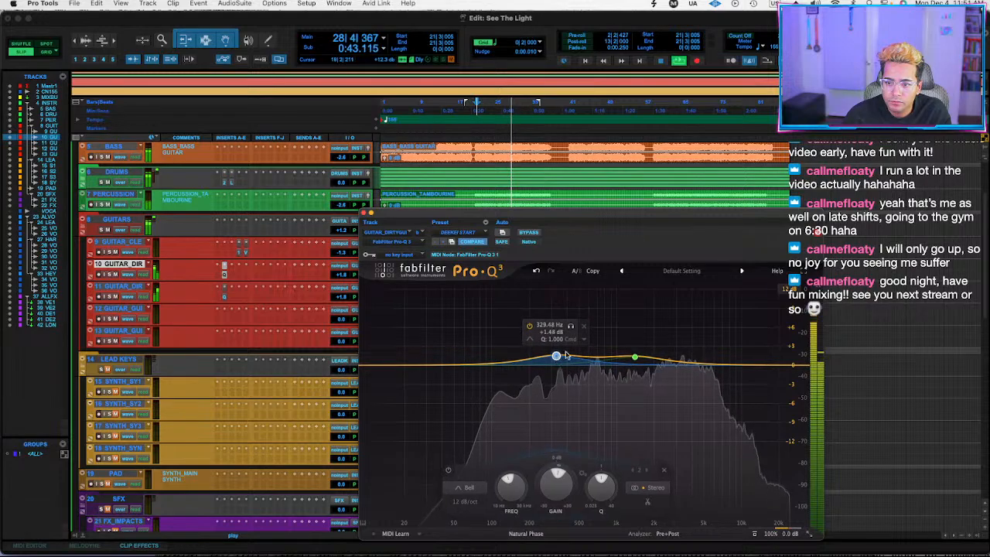
pyautogui.click(584, 326)
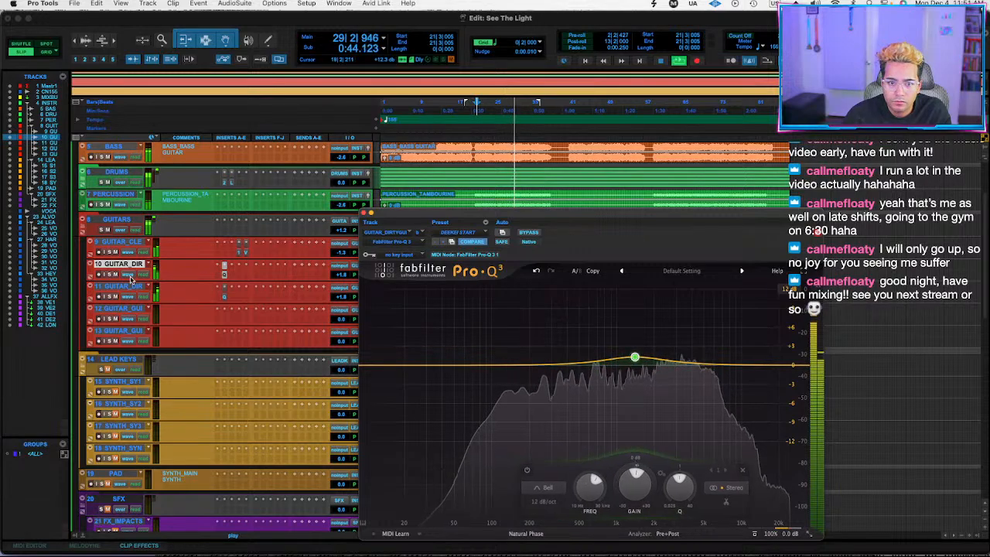
# Insert Decapitator (stereo) on the left dirty guitar and add a slight bell cut just above 3 kHz in its Pro-Q 3.
pyautogui.click(233, 276)
pyautogui.write('decap')
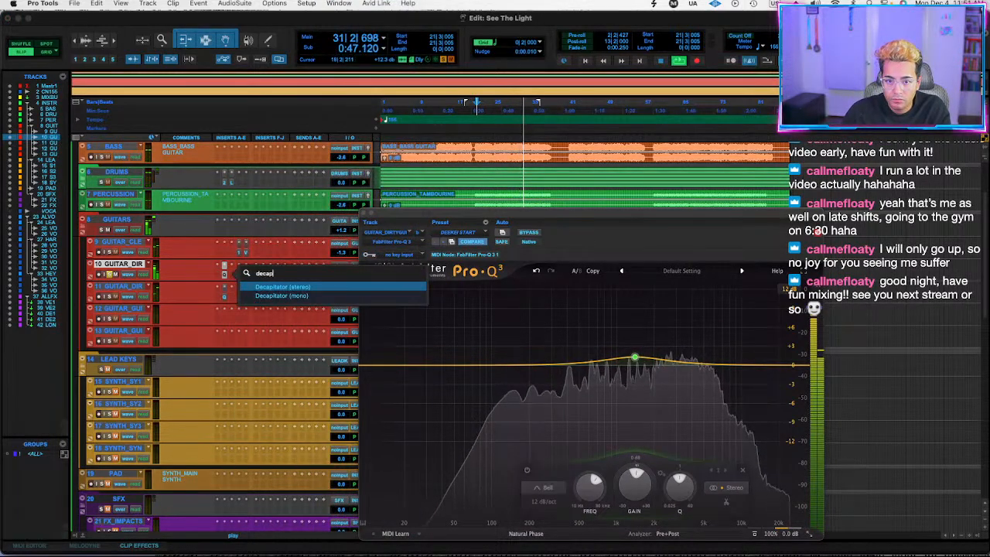
pyautogui.press('Return')
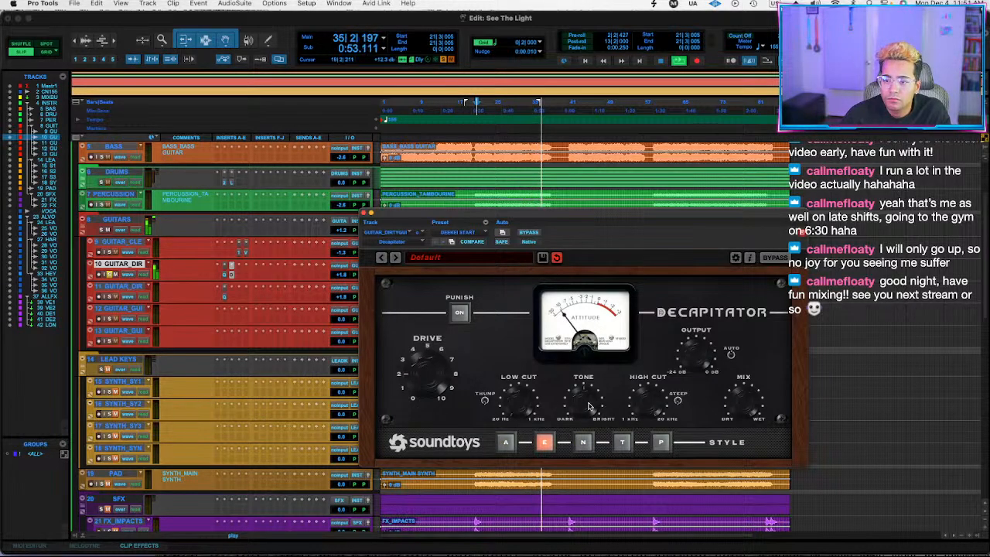
pyautogui.click(225, 276)
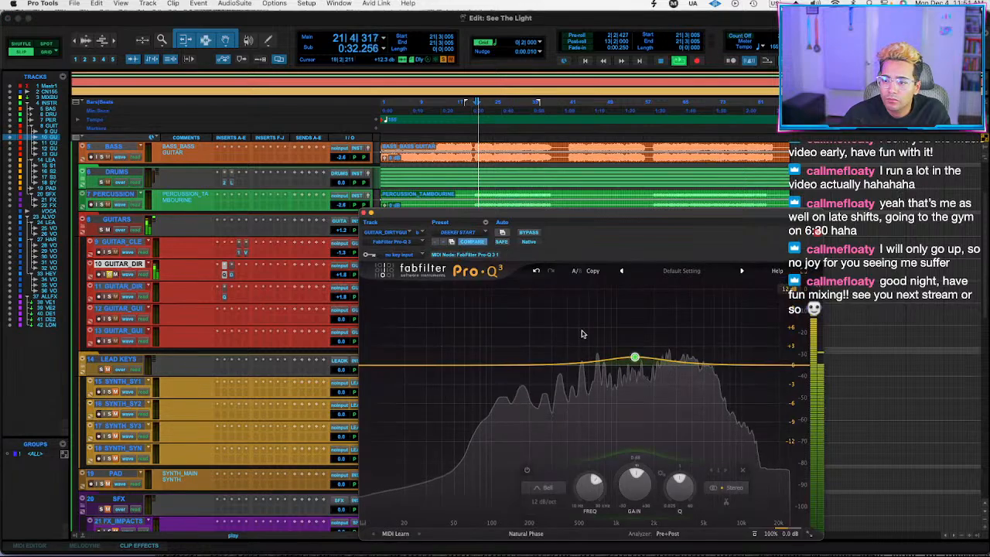
pyautogui.moveTo(684, 363)
pyautogui.mouseDown()
pyautogui.moveTo(684, 327)
pyautogui.moveTo(685, 376)
pyautogui.mouseUp()
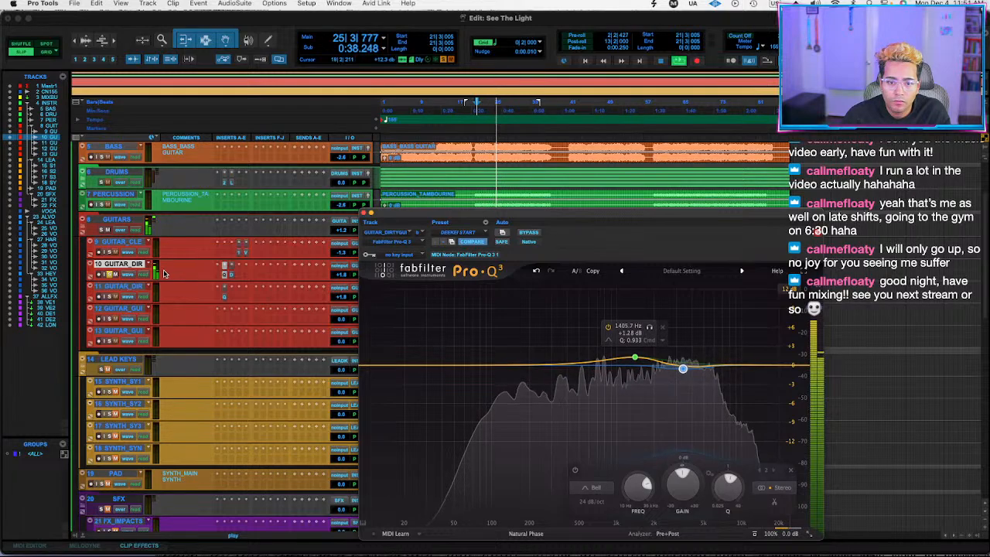
# Copy Decapitator to the right dirty guitar, select both dirty guitar tracks, and close the plug-in window.
pyautogui.click(231, 276)
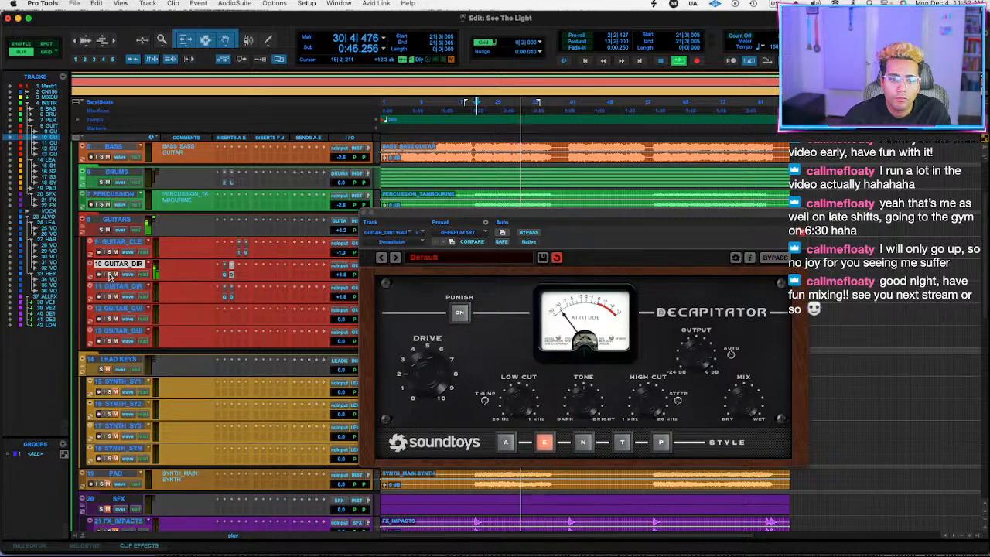
pyautogui.keyDown('shift'); pyautogui.click(133, 287); pyautogui.keyUp('shift')
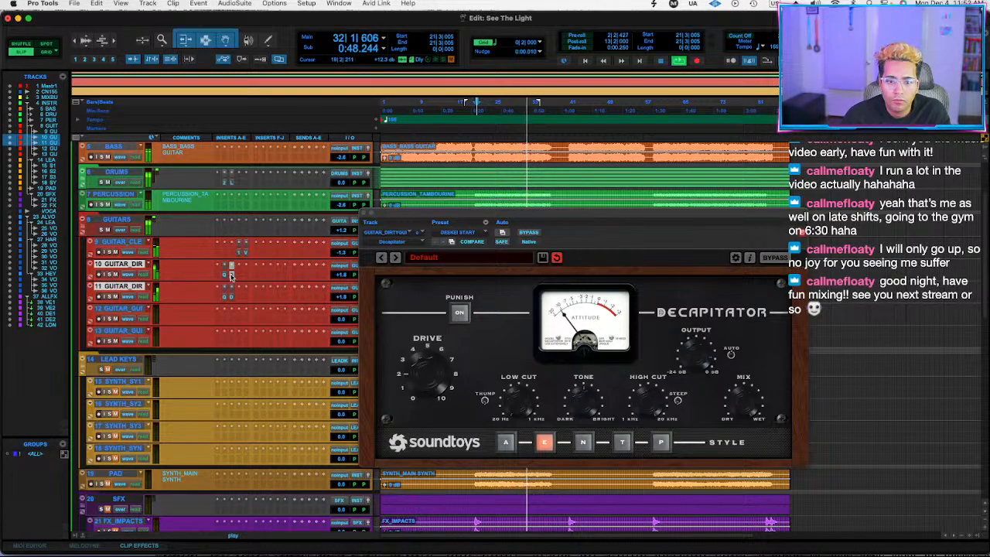
pyautogui.click(366, 215)
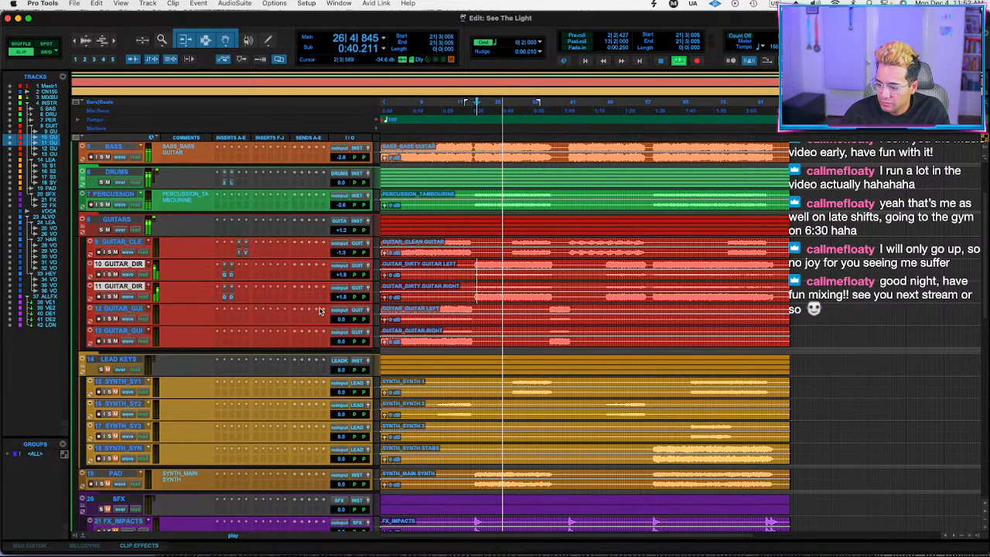
# Play from bar 28, collapse the GUITARS folder, and set its volume to +1.9 dB.
pyautogui.click(508, 264)
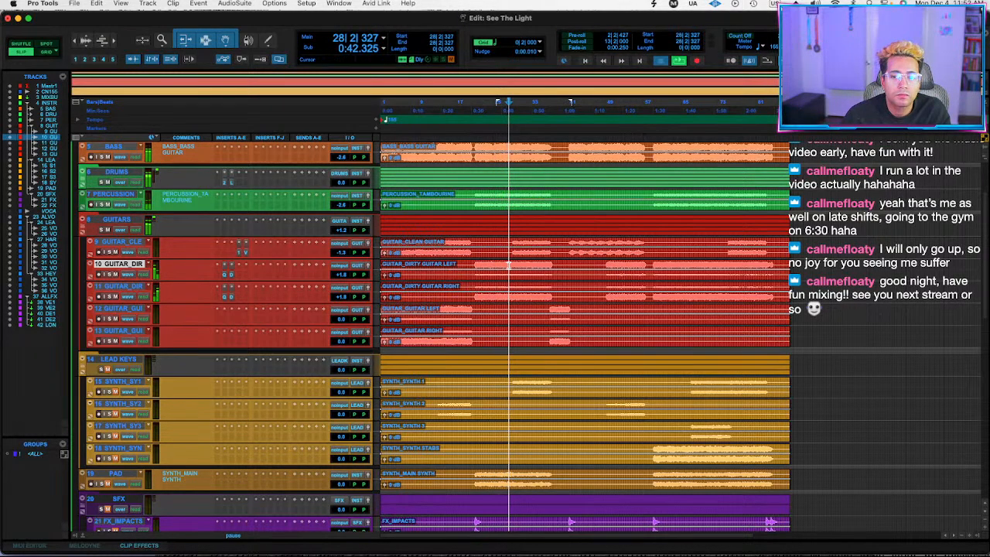
pyautogui.click(83, 221)
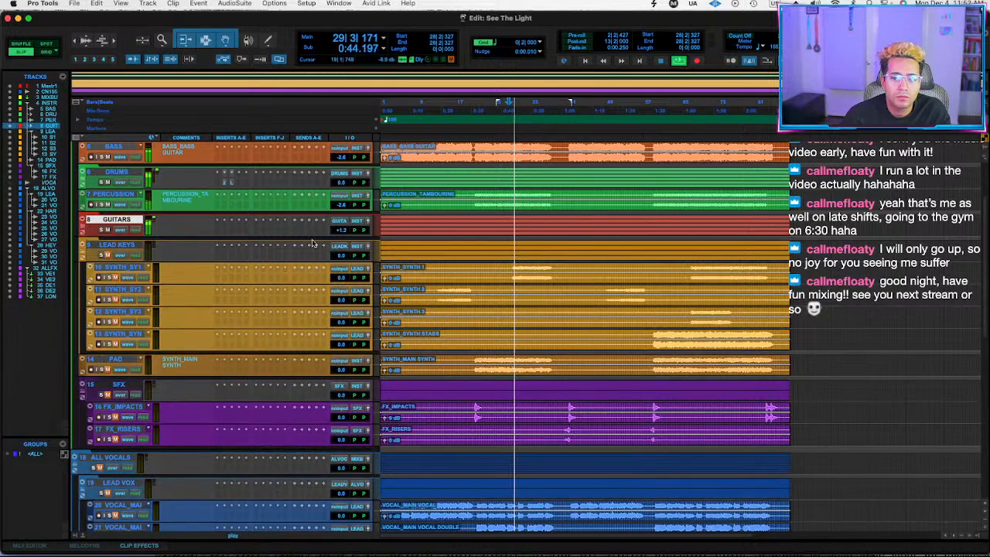
pyautogui.click(344, 232)
pyautogui.moveTo(343, 233); pyautogui.dragTo(342, 232)
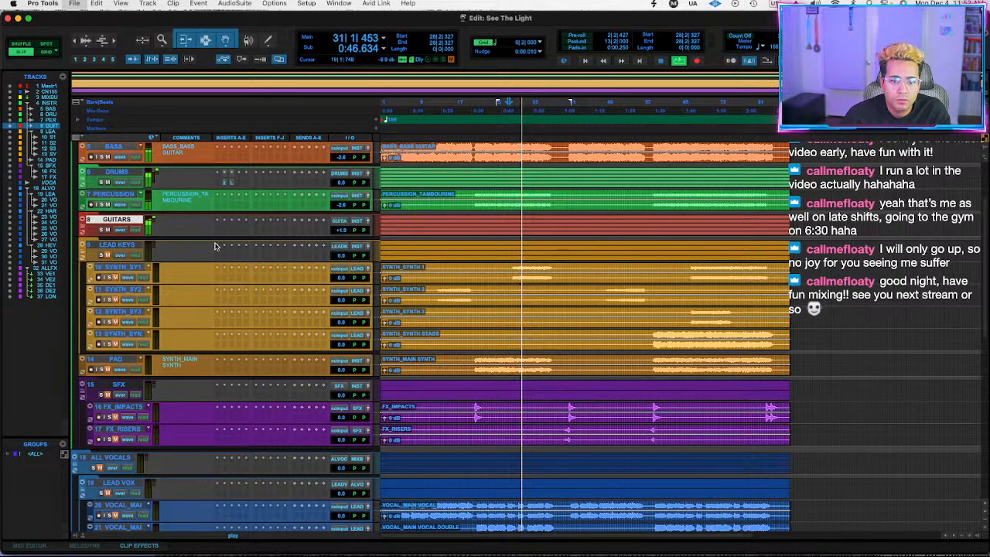
# Unmute all four synth tracks in the LEAD KEYS folder and play them from bars 58 and 67.
pyautogui.click(116, 290)
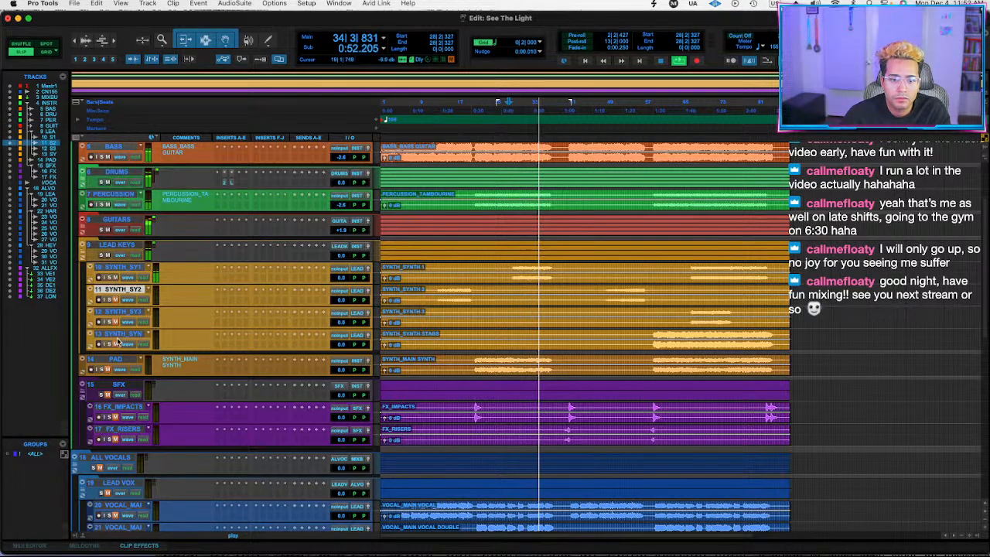
pyautogui.keyDown('shift'); pyautogui.click(117, 341); pyautogui.keyUp('shift')
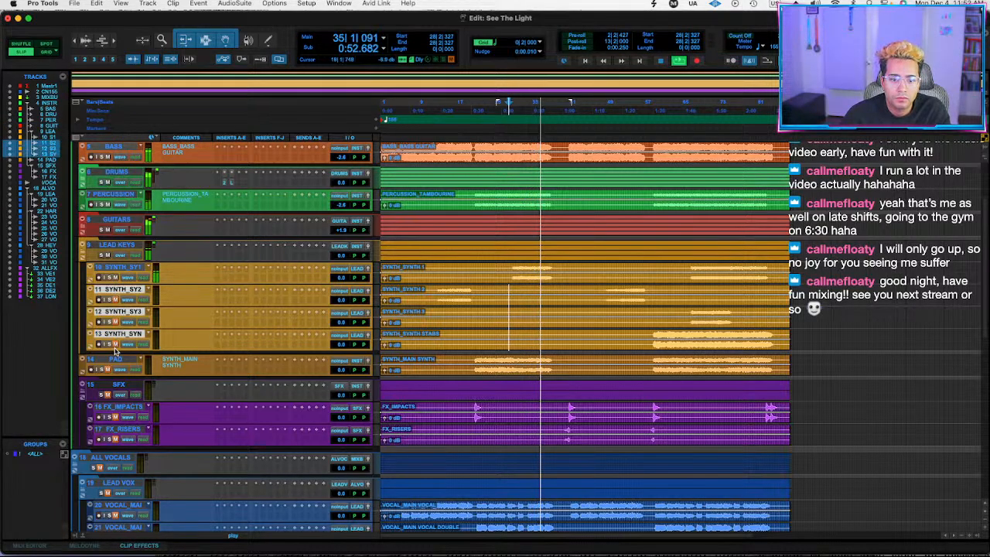
pyautogui.click(654, 313)
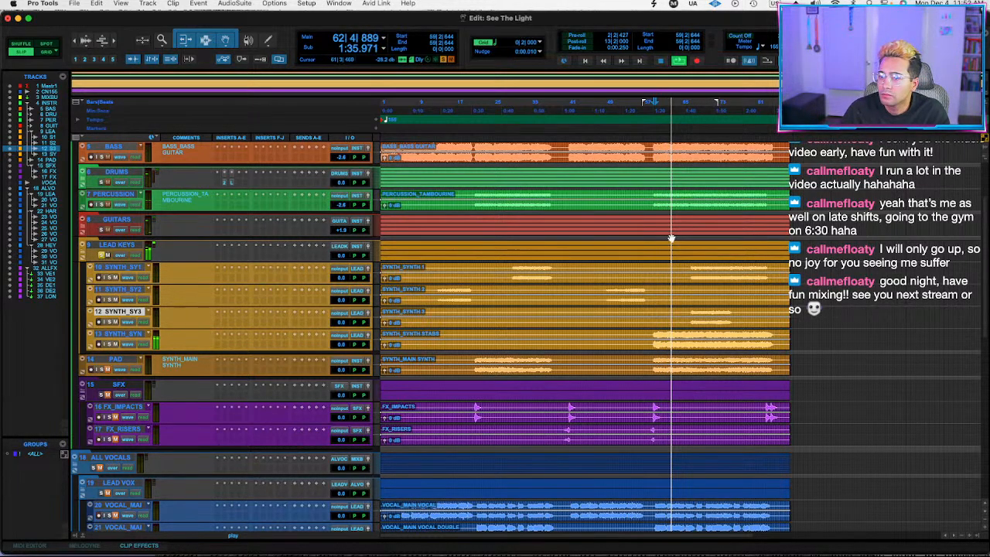
pyautogui.click(698, 269)
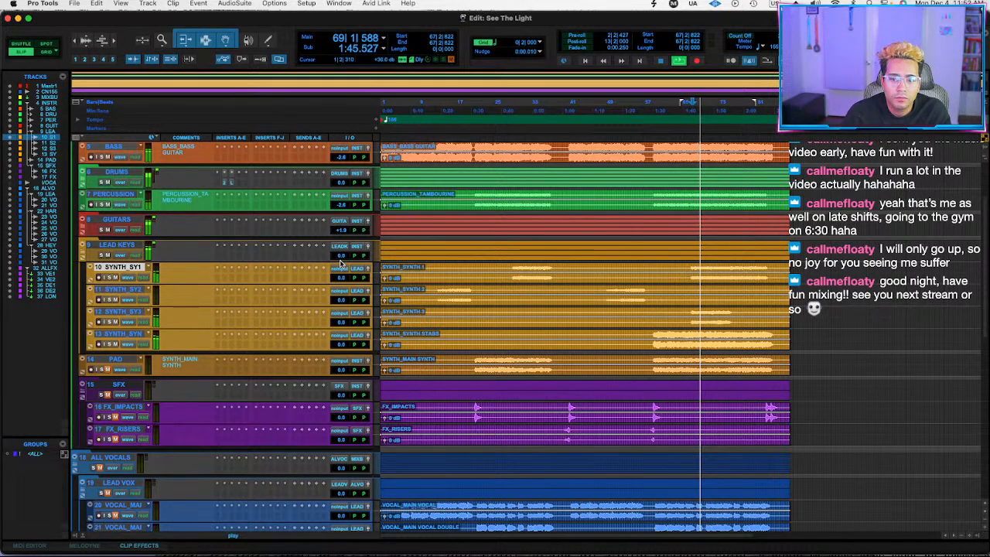
# Collapse the LEAD KEYS folder, set the unmuted PAD to +0.6 dB and the LEAD KEYS volume to -1.4 dB.
pyautogui.click(83, 246)
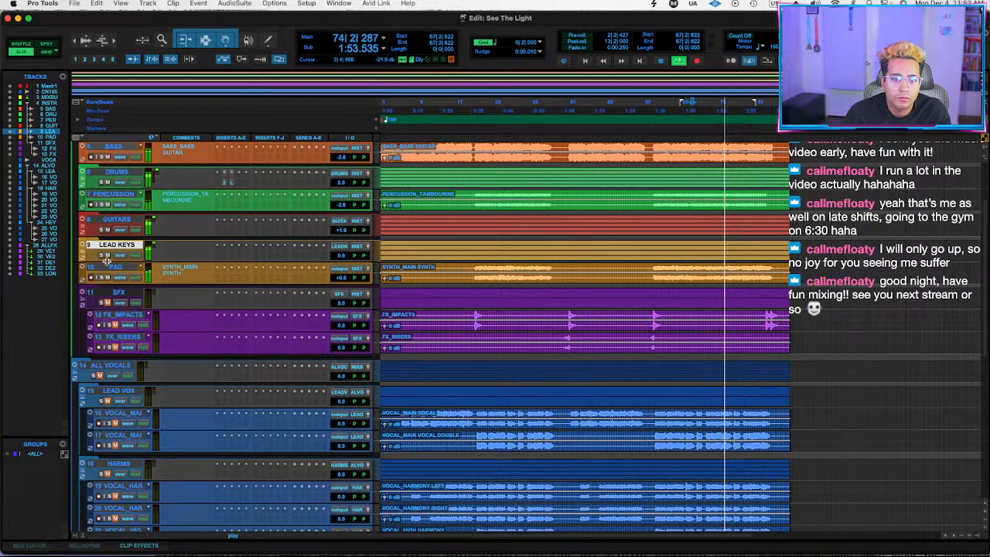
pyautogui.click(341, 257)
pyautogui.moveTo(341, 259); pyautogui.dragTo(343, 260)
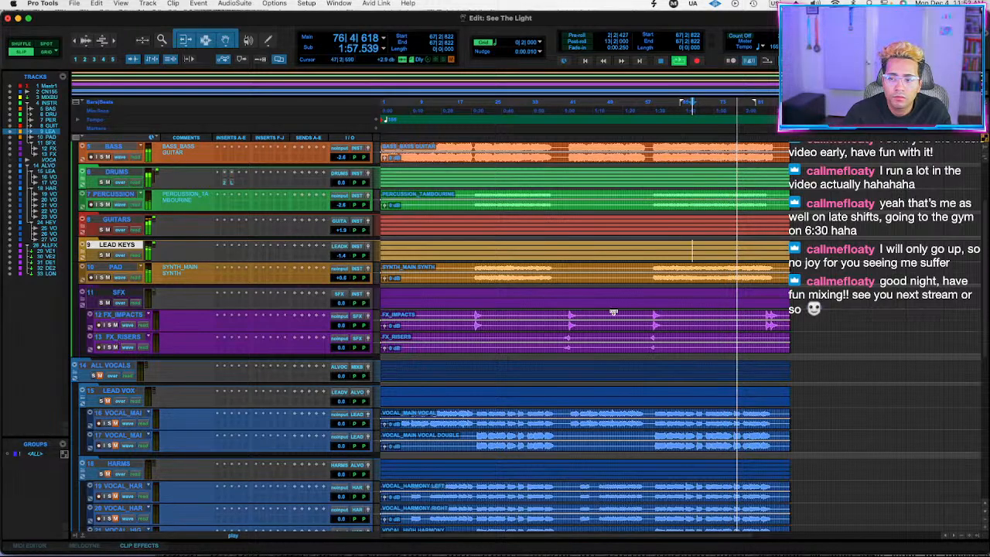
# Unmute the SFX impacts and risers, play them from bar 39, and collapse the SFX folder.
pyautogui.click(563, 296)
pyautogui.press('space')
pyautogui.press('space')
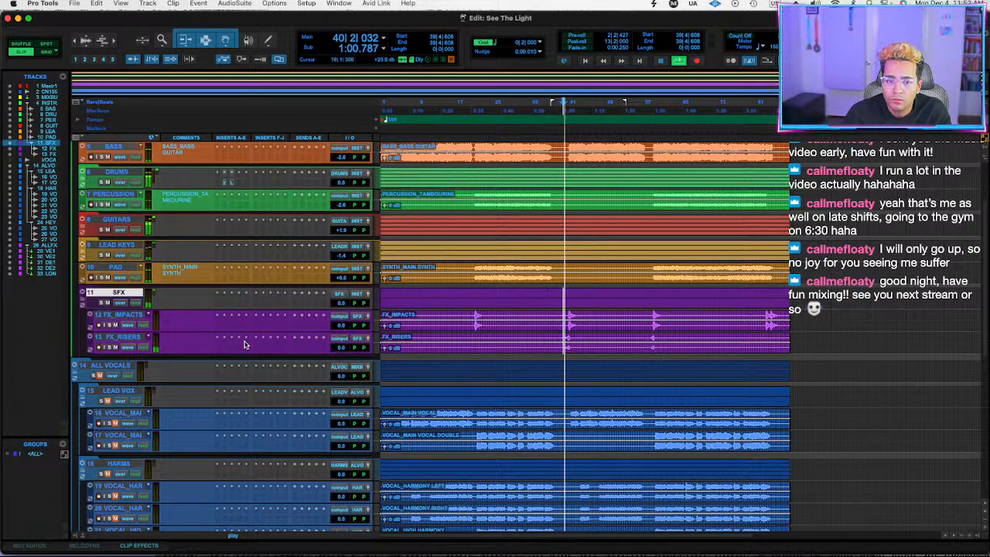
pyautogui.click(88, 294)
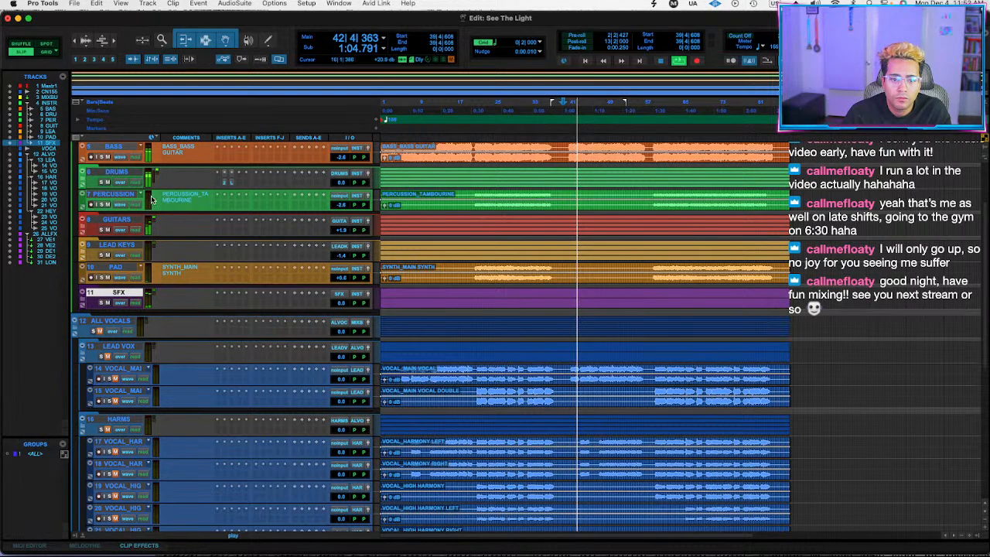
# Expand the DRUMS folder, play from bar 22, set the kick volume to -4.1 dB, and show the kick's volume automation.
pyautogui.click(86, 182)
pyautogui.press('space')
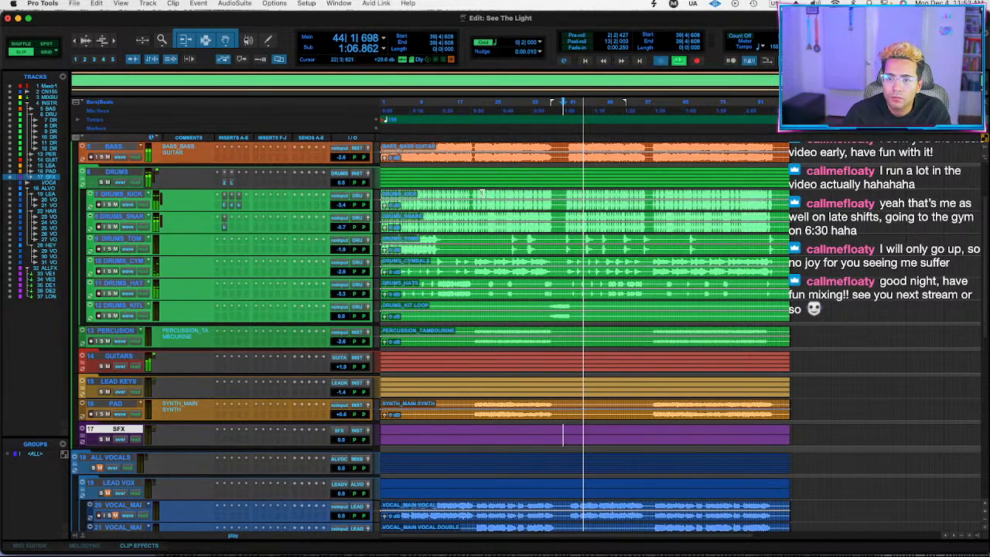
pyautogui.click(482, 197)
pyautogui.press('space')
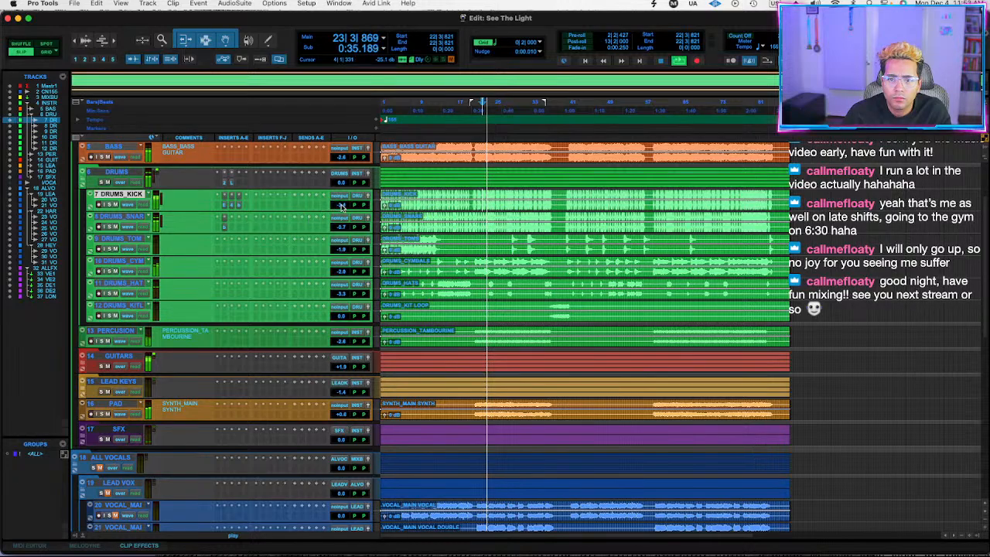
pyautogui.click(576, 194)
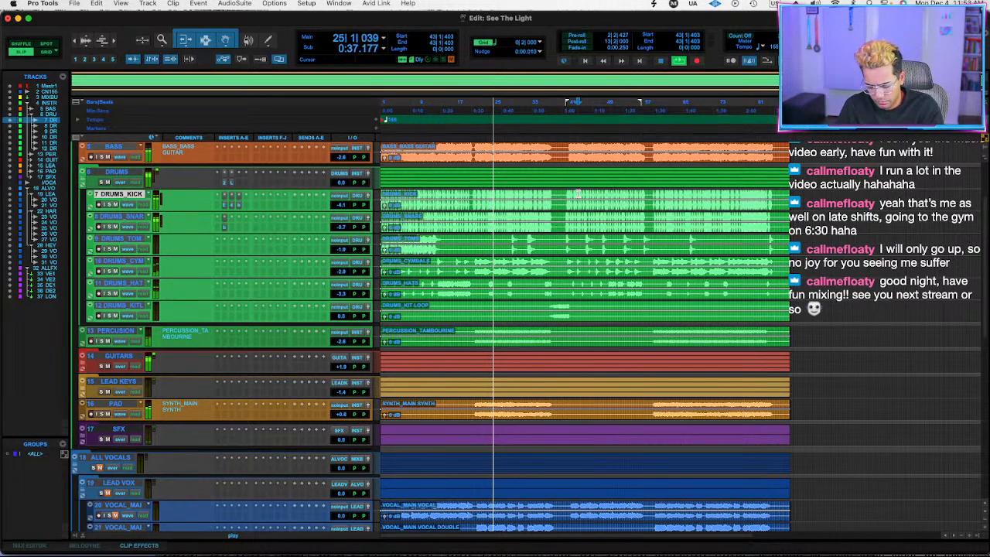
pyautogui.press('-')
# Lower the attenuation selector to 5 on the kick's Pultec EQP-1A and close its window.
pyautogui.click(226, 206)
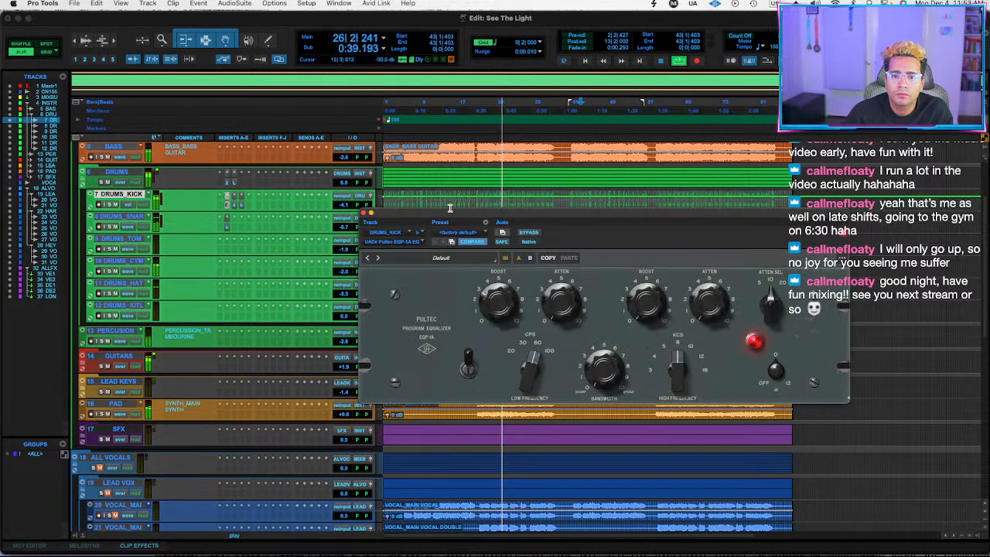
pyautogui.moveTo(788, 303); pyautogui.dragTo(761, 310)
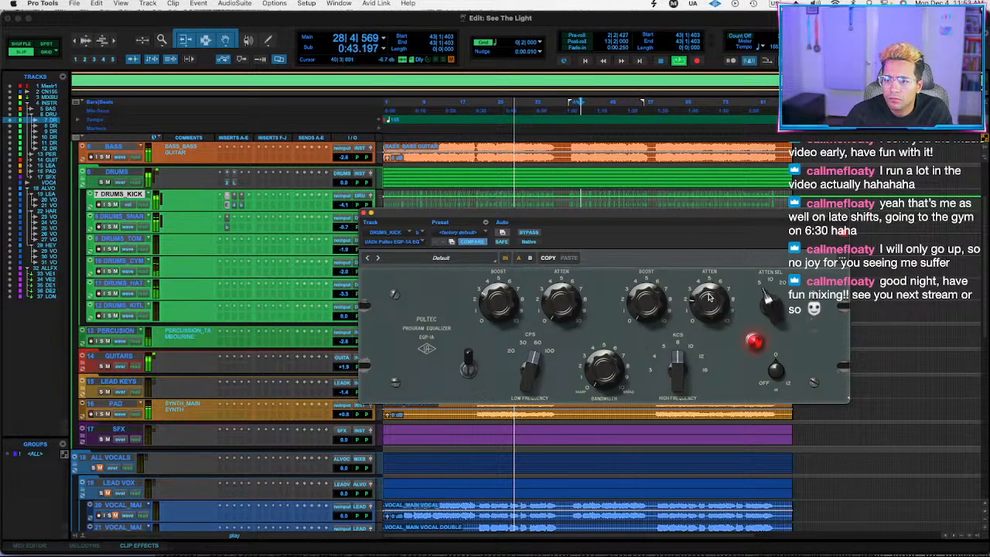
pyautogui.click(365, 214)
# Lower the kick's volume automation between about bars 40 and 57, and collapse the DRUMS folder.
pyautogui.click(570, 203)
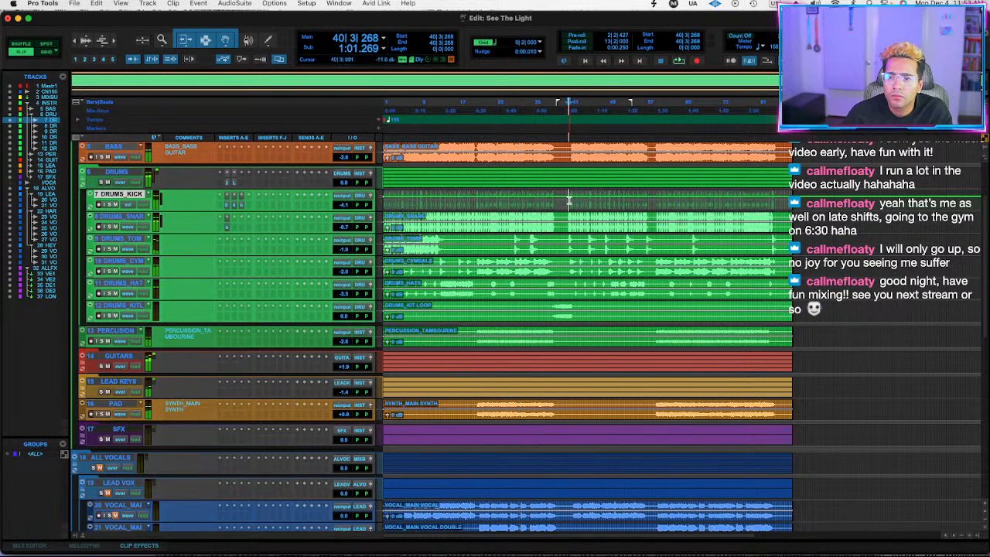
pyautogui.moveTo(569, 202); pyautogui.dragTo(651, 203)
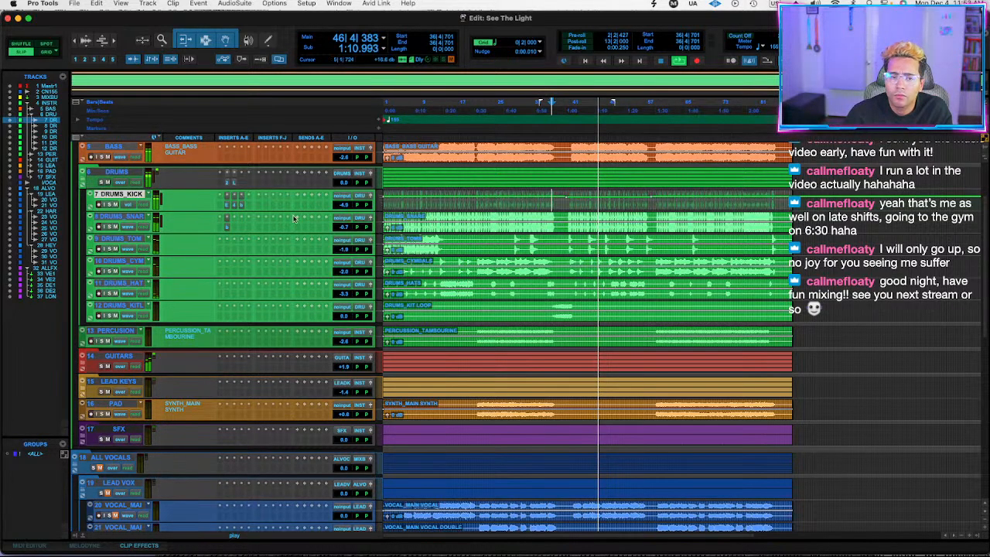
pyautogui.click(82, 179)
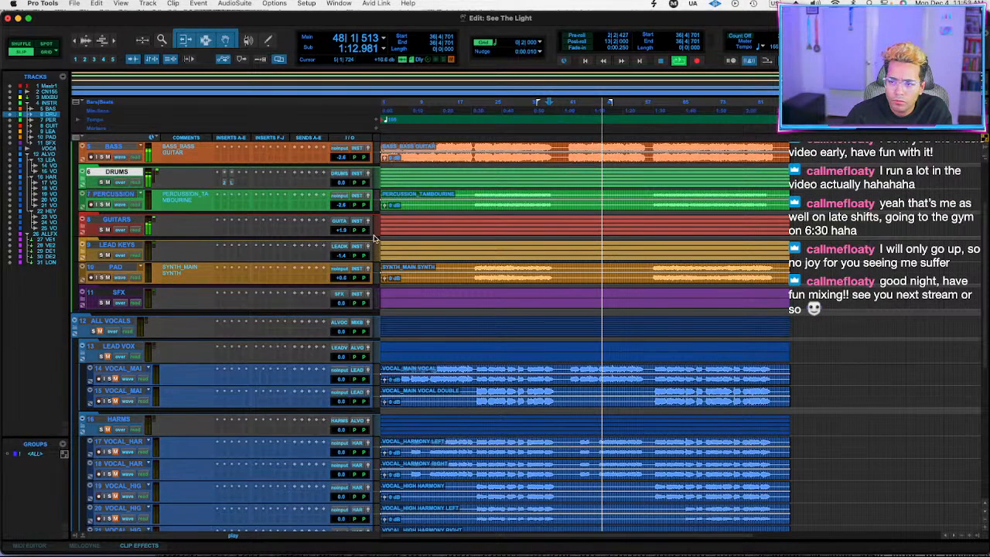
# Play the song from bar 49 and check the tracks inside the GUITARS folder.
pyautogui.scroll(4, 619, 274)
pyautogui.click(609, 167)
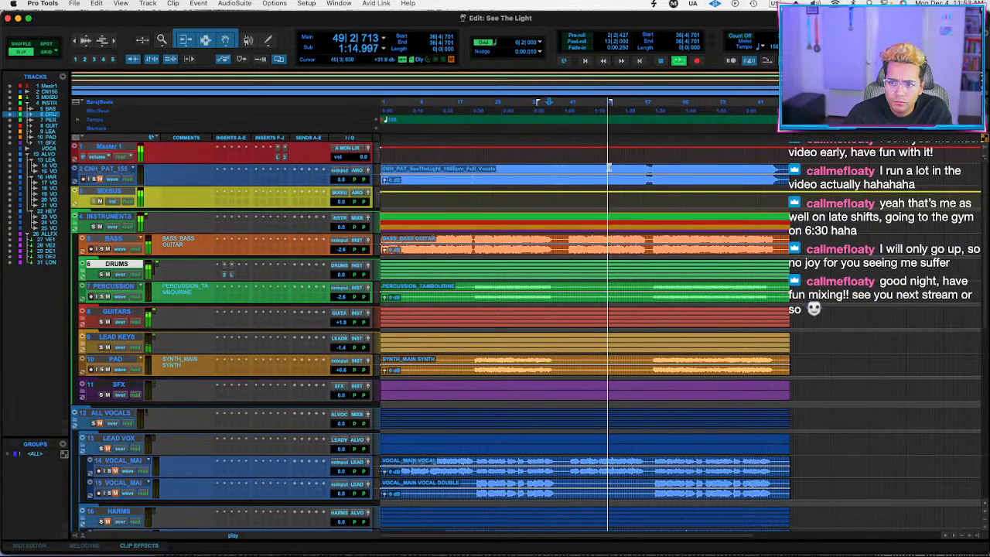
pyautogui.click(82, 313)
pyautogui.click(83, 317)
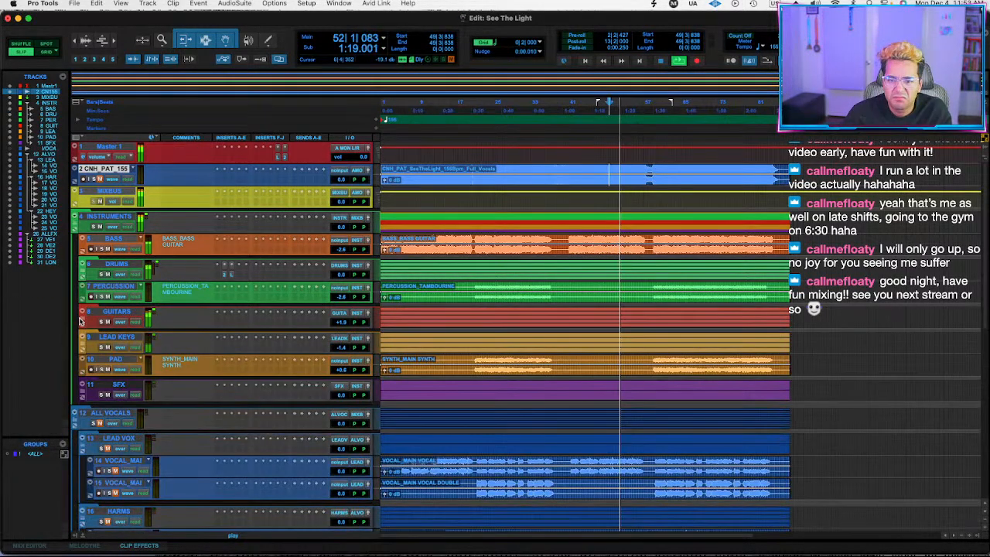
pyautogui.click(84, 318)
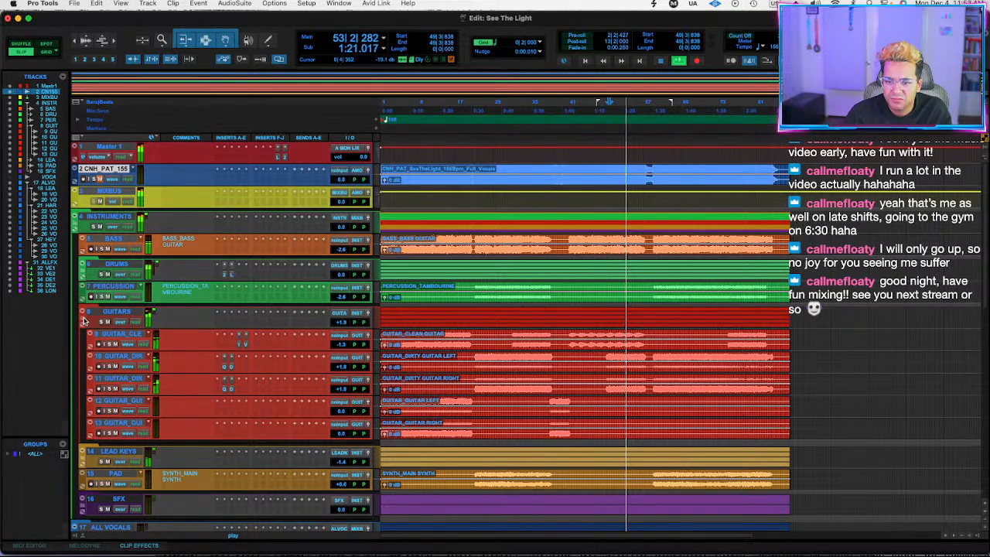
pyautogui.click(83, 317)
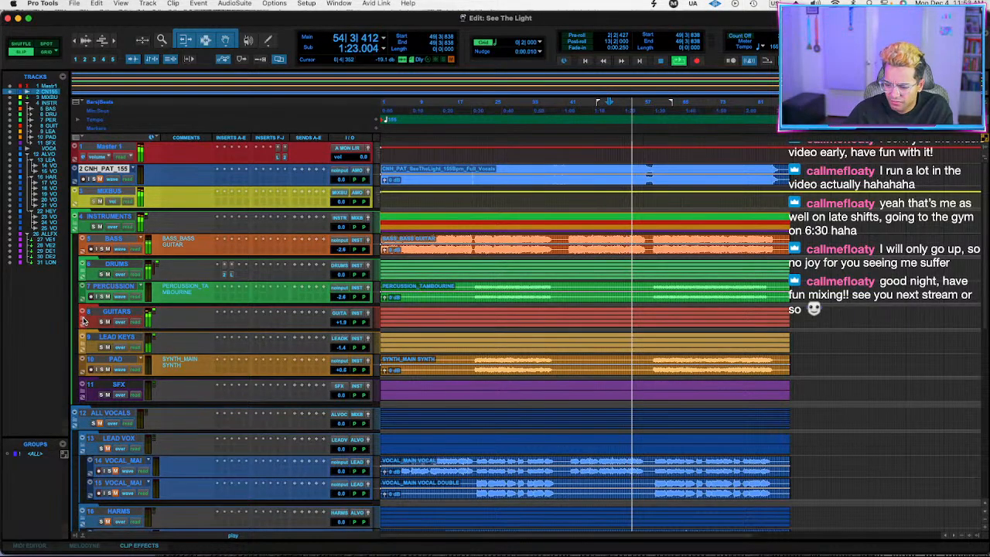
pyautogui.click(83, 318)
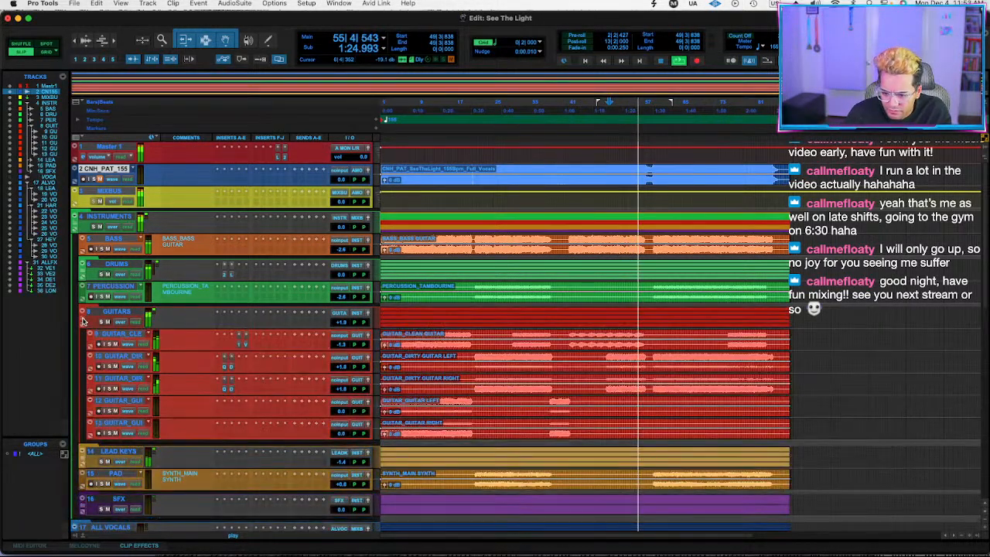
pyautogui.click(83, 318)
# Unmute the ALL VOCALS and LEAD VOX folders, stop playback, and collapse the INSTRUMENTS folder.
pyautogui.scroll(-5, 120, 351)
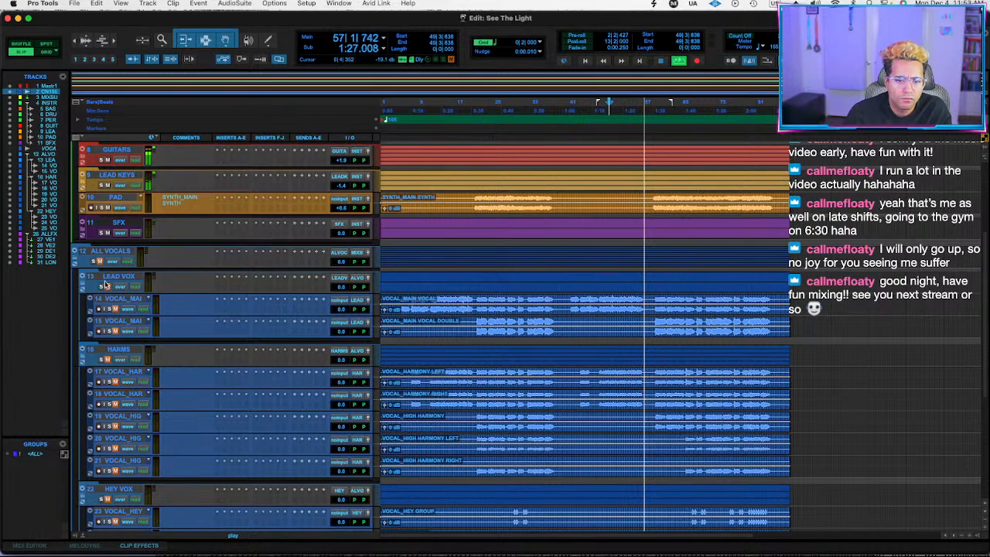
pyautogui.scroll(5, 108, 289)
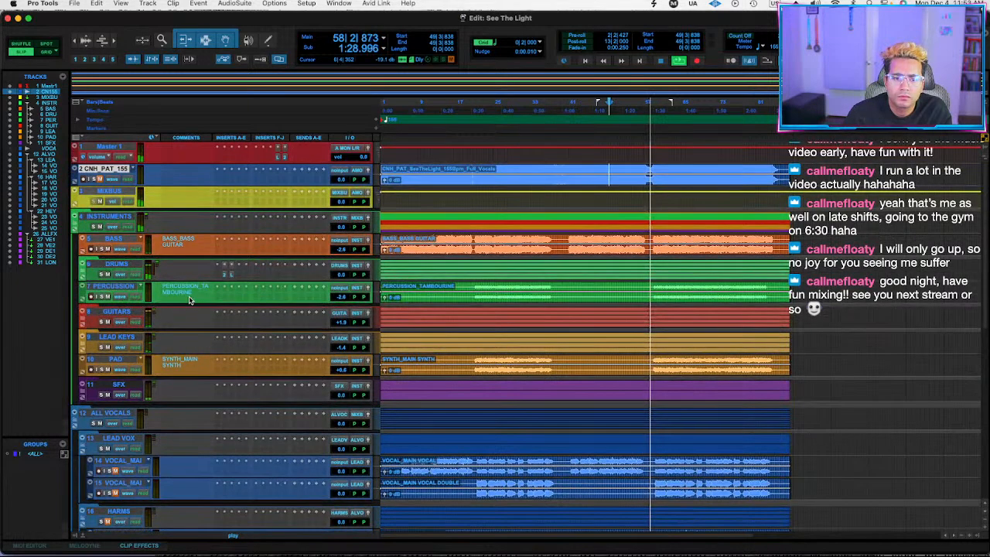
pyautogui.press('space')
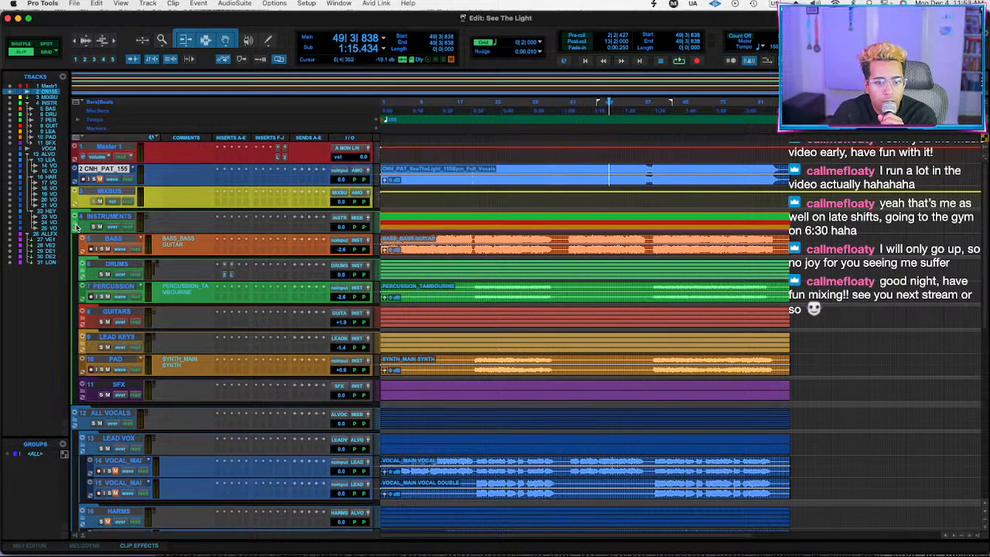
pyautogui.click(76, 225)
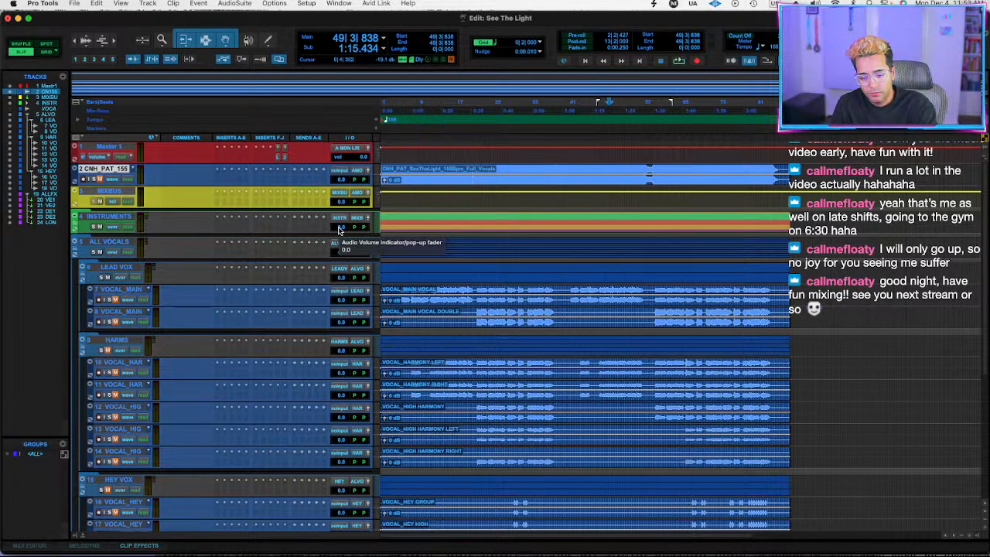
# Play the song from about bar 22 and lower the INSTRUMENTS folder's volume to -19.8 dB.
pyautogui.press('space')
pyautogui.click(481, 222)
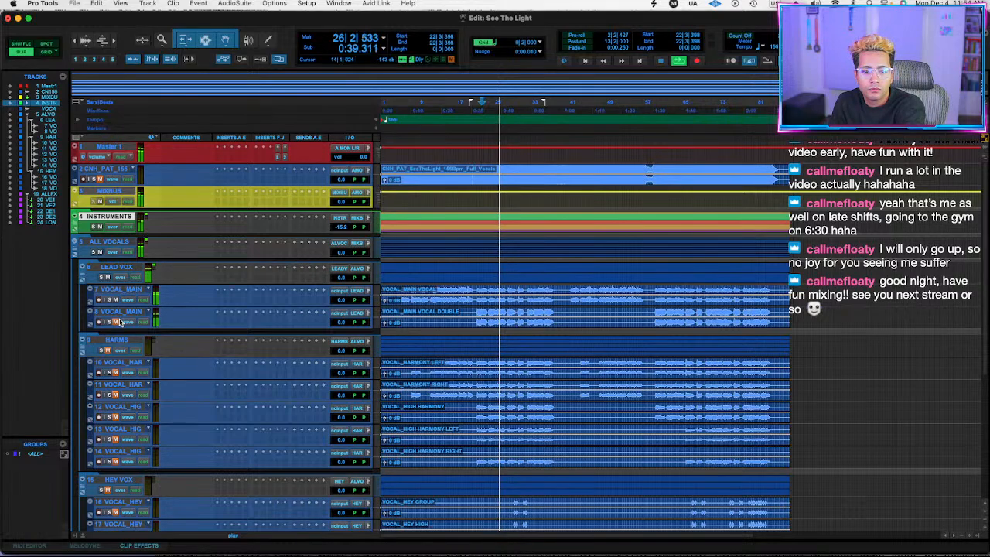
pyautogui.moveTo(341, 225); pyautogui.dragTo(339, 236)
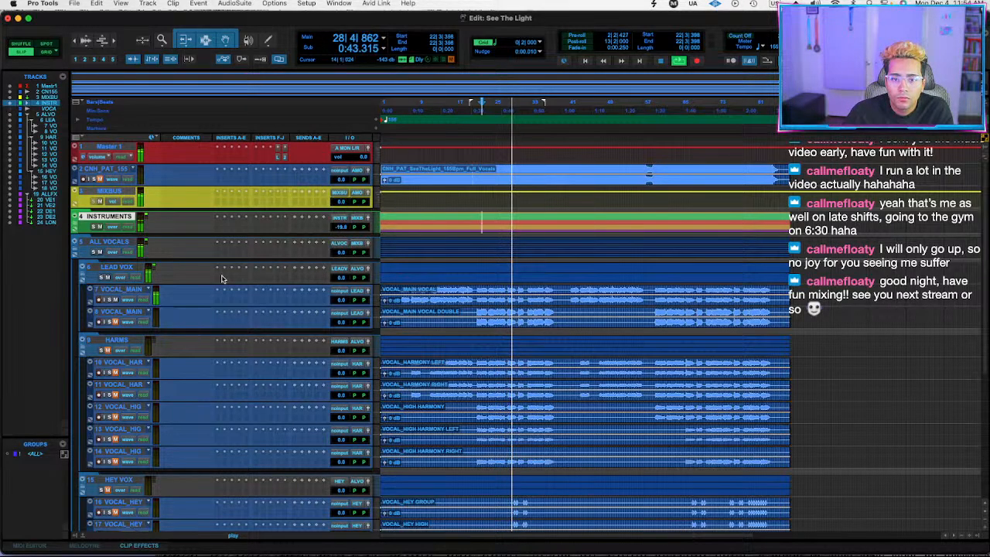
# Insert FabFilter Pro-Q 3 on the LEAD VOX folder and add a Tilt Shelf band at about 1576 Hz with -1.67 dB gain.
pyautogui.click(224, 269)
pyautogui.click(260, 263)
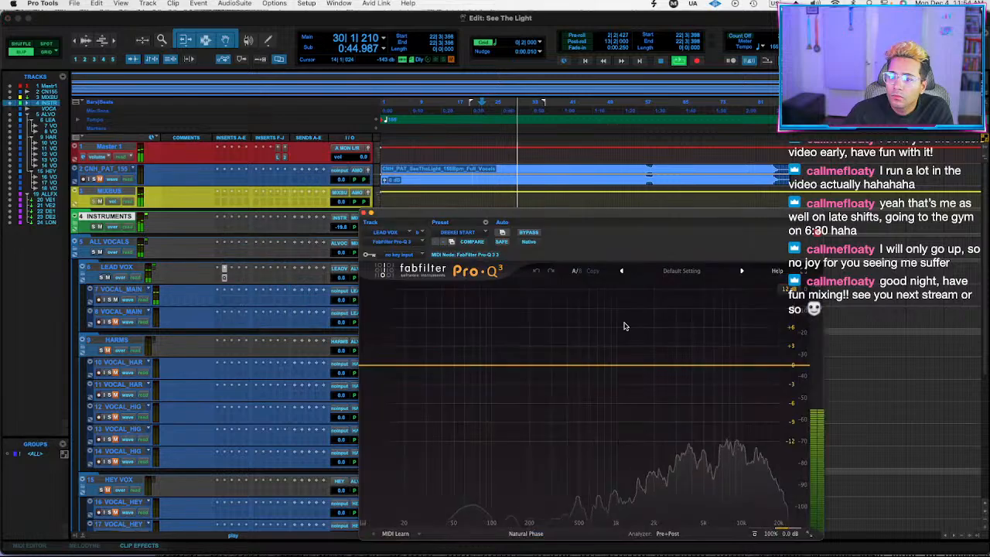
pyautogui.moveTo(685, 367)
pyautogui.mouseDown()
pyautogui.moveTo(657, 309)
pyautogui.moveTo(669, 300)
pyautogui.moveTo(663, 397)
pyautogui.moveTo(675, 349)
pyautogui.moveTo(676, 371)
pyautogui.mouseUp()
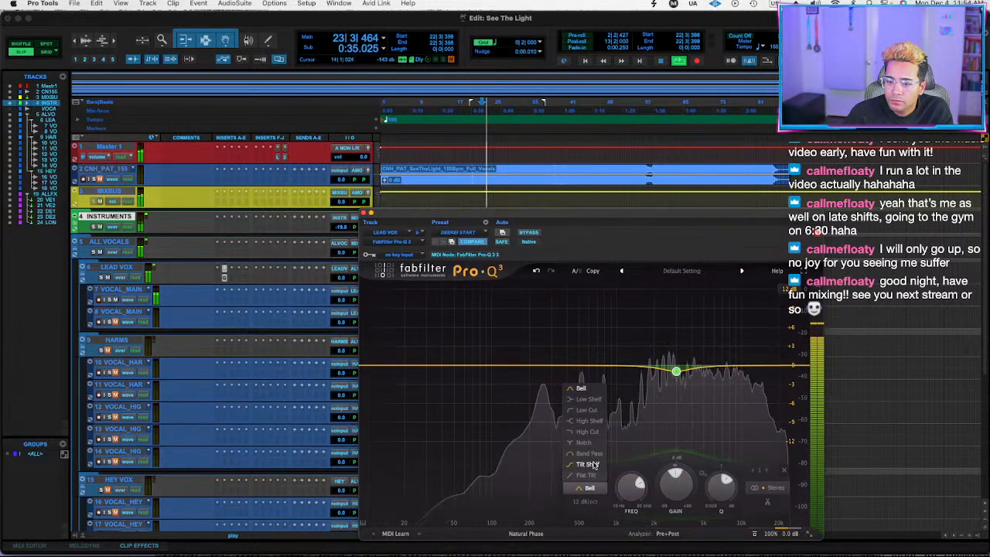
pyautogui.click(594, 464)
# Sweep a narrow boosted bell around 3 kHz on the lead vocal EQ, and turn it into a dynamic cut with 0 dB static gain.
pyautogui.moveTo(676, 372); pyautogui.dragTo(675, 302)
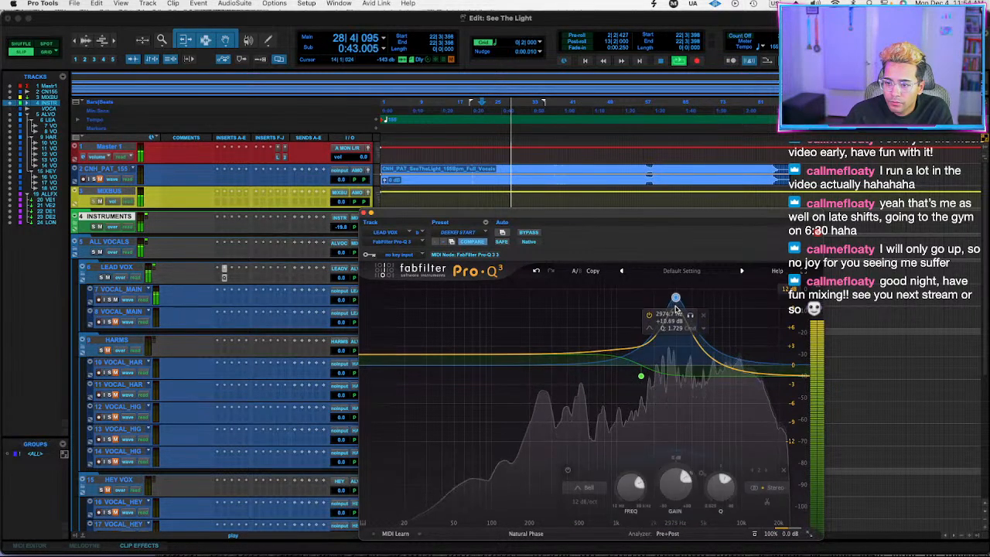
pyautogui.scroll(4, 675, 312)
pyautogui.moveTo(673, 370); pyautogui.dragTo(680, 312)
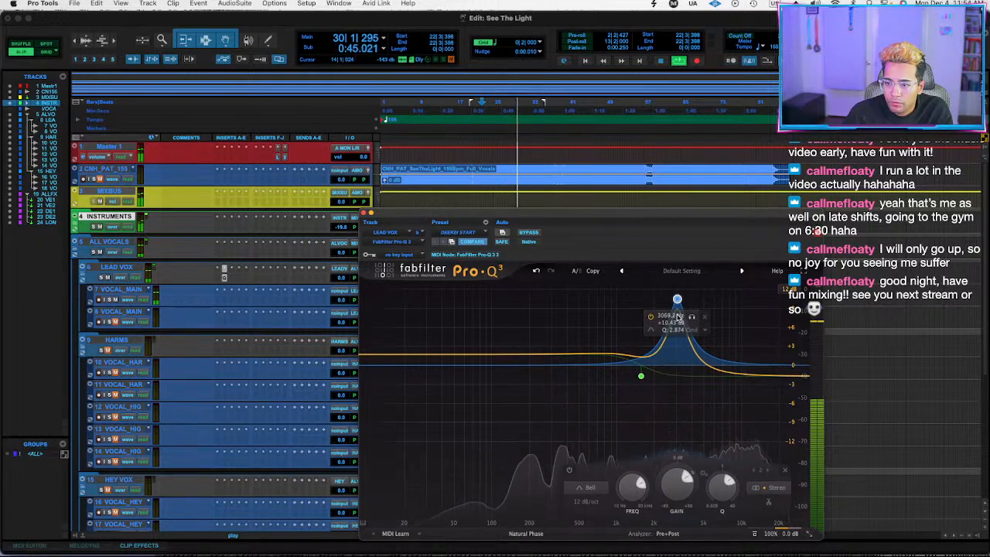
pyautogui.keyDown('alt'); pyautogui.click(676, 474); pyautogui.keyUp('alt')
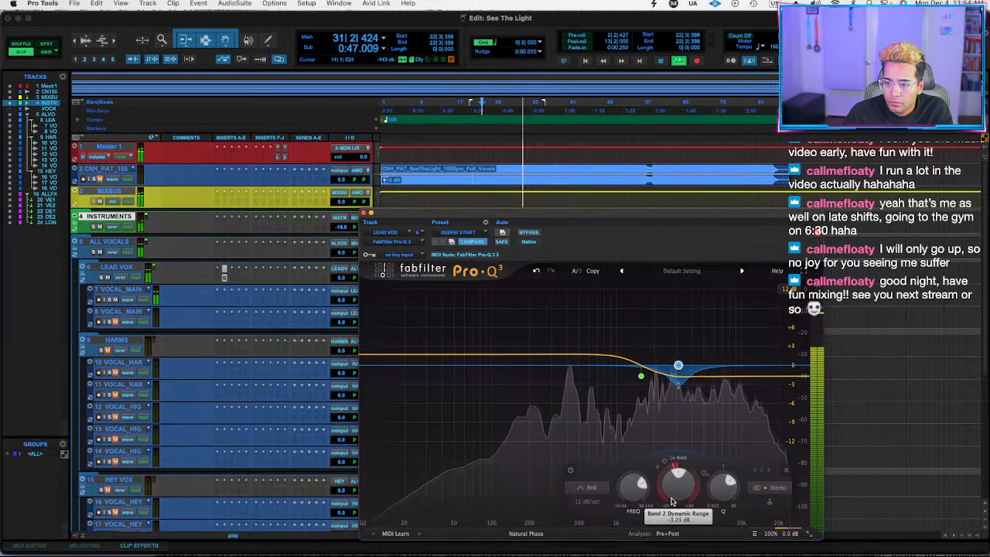
# Add a 6 dB/oct high cut at about 17.8 kHz and a wide dynamic bell cut at about 202 Hz to the lead vocal EQ.
pyautogui.click(801, 376)
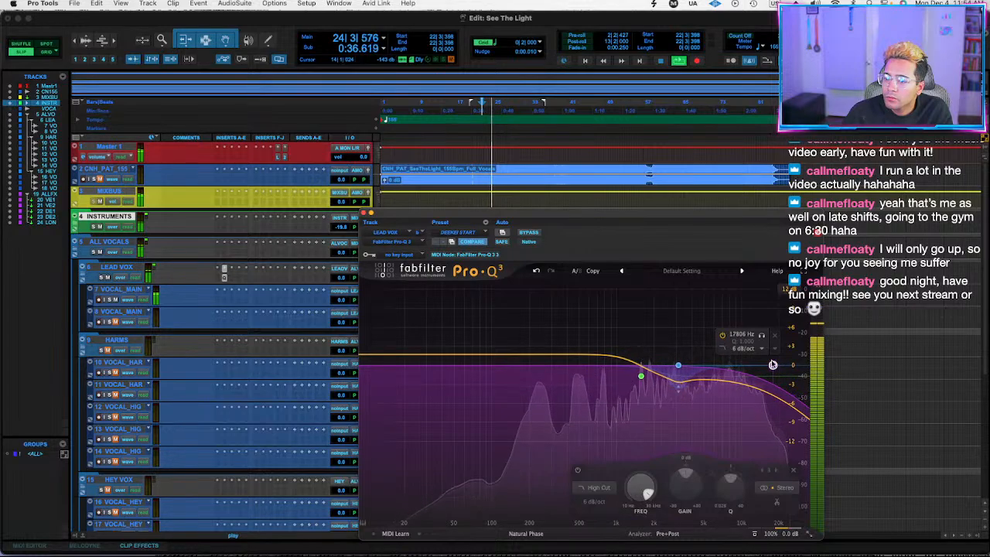
pyautogui.moveTo(601, 354); pyautogui.dragTo(529, 341)
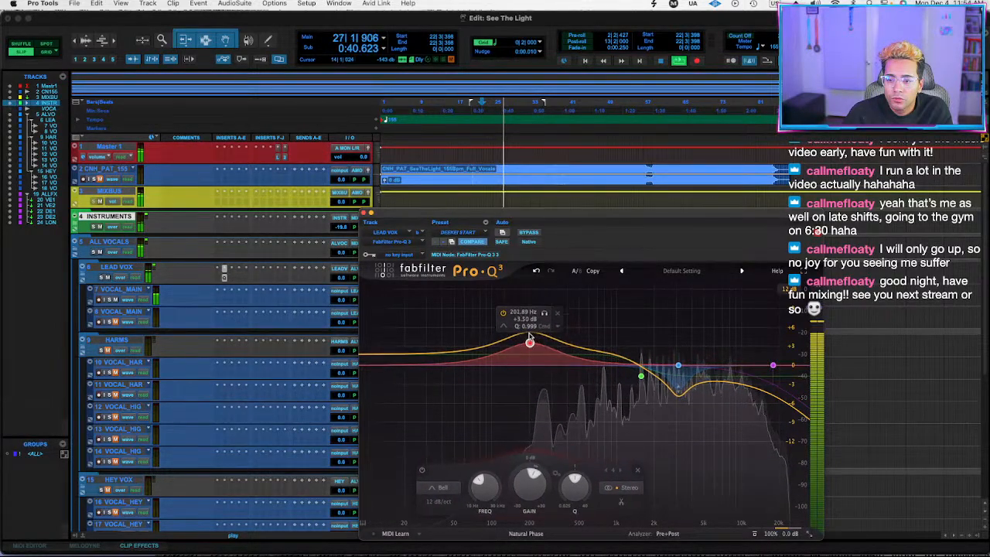
pyautogui.keyDown('alt'); pyautogui.click(530, 478); pyautogui.keyUp('alt')
pyautogui.moveTo(530, 470); pyautogui.dragTo(527, 495)
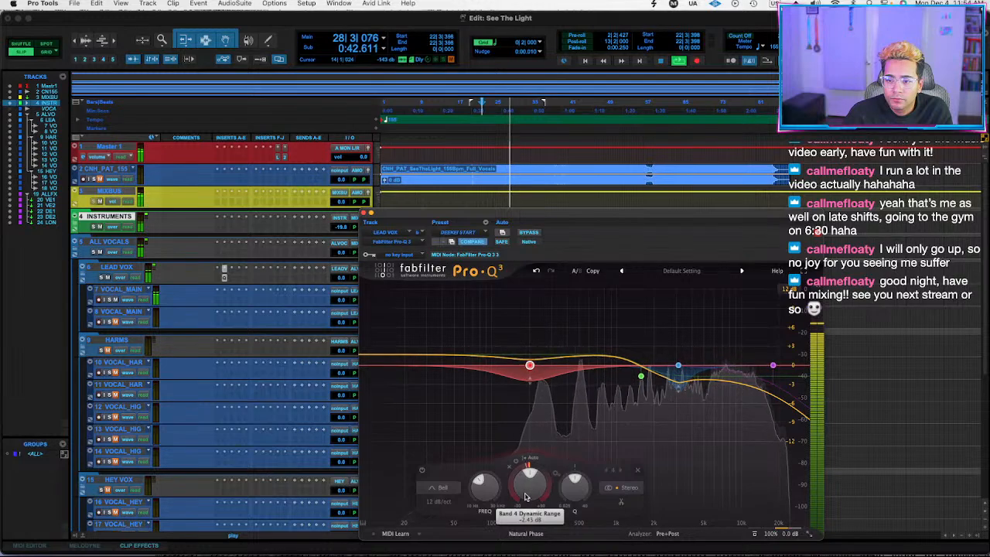
# Add Magma BB Tubes with adjusted Beauty to LEAD VOX, followed by Gullfoss with Tame 17%, Bias -1%, Brighten -18% and Boost -1.7 dB.
pyautogui.click(223, 272)
pyautogui.write('magma')
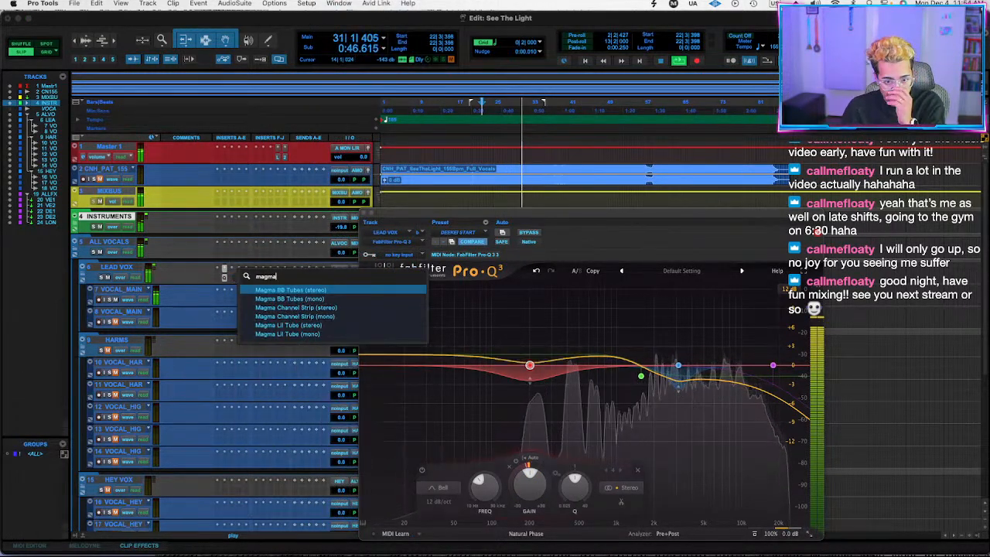
pyautogui.press('Return')
pyautogui.moveTo(479, 330); pyautogui.dragTo(480, 303)
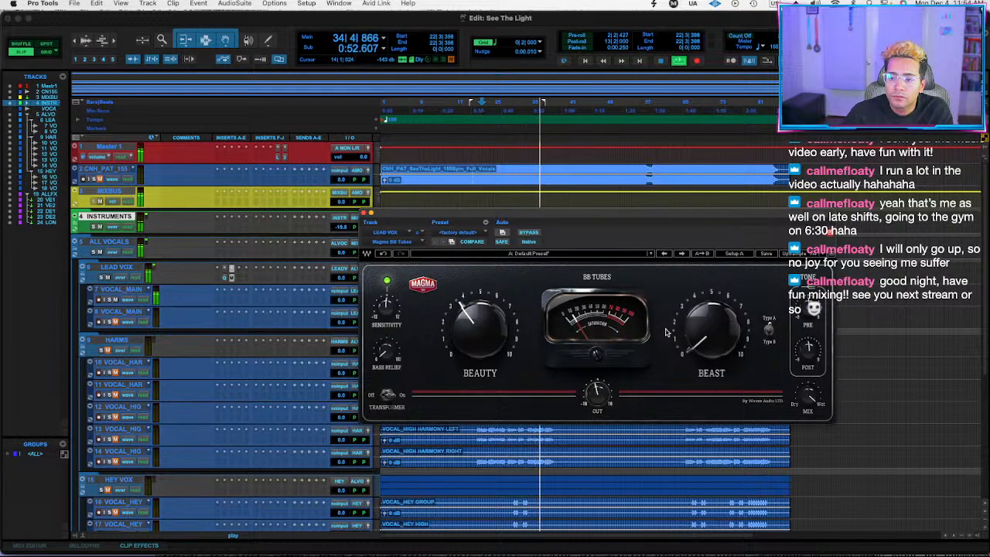
pyautogui.click(237, 279)
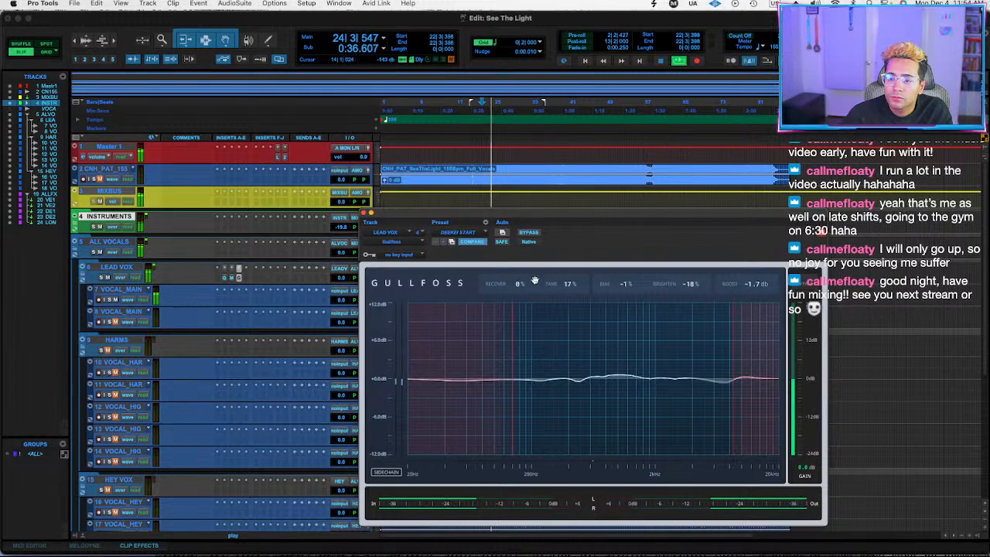
# Move the Pro-Q 3 tilt shelf to a lower frequency with less tilt, and compare LEAD VOX with its inserts bypassed and active.
pyautogui.click(238, 278)
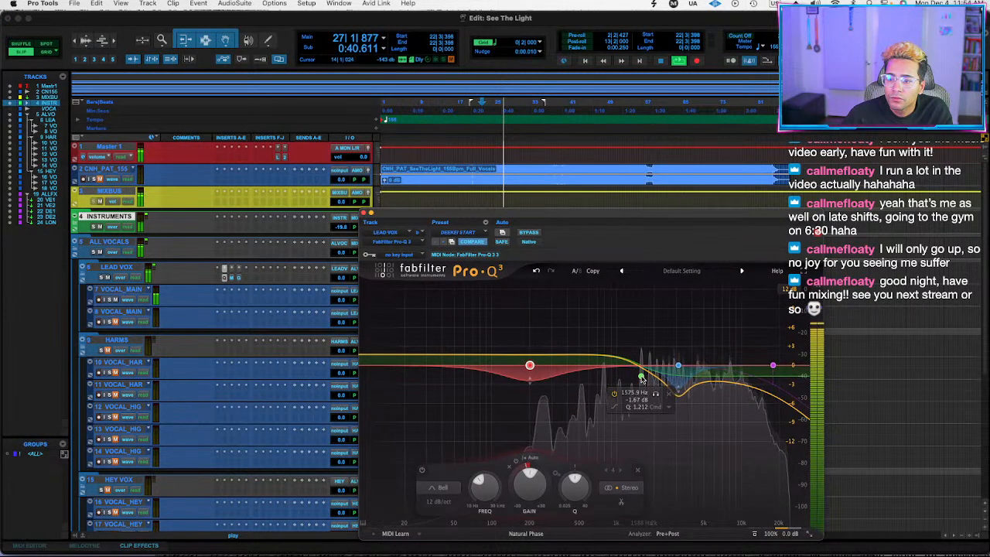
pyautogui.moveTo(641, 377); pyautogui.dragTo(625, 388)
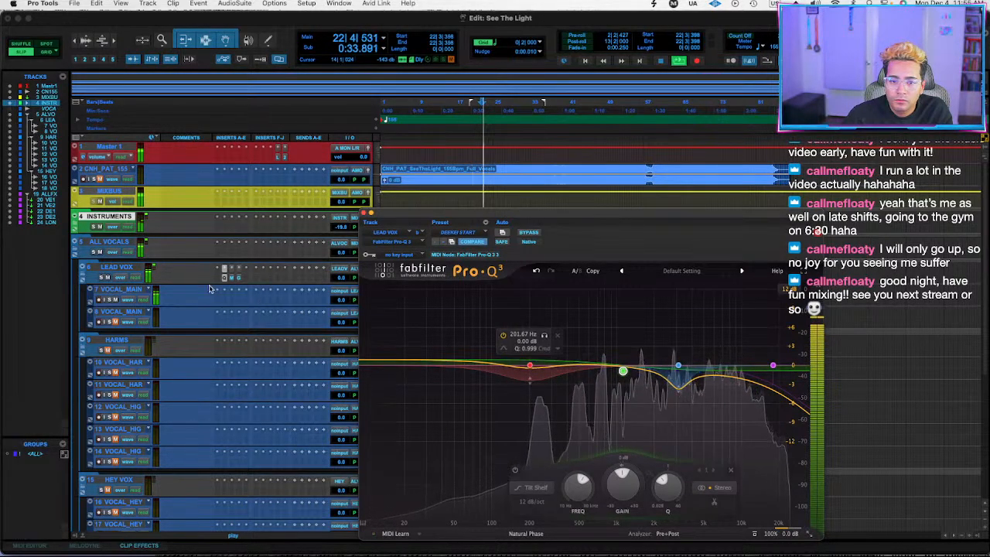
pyautogui.click(117, 267)
pyautogui.hotkey('shift', 'a')
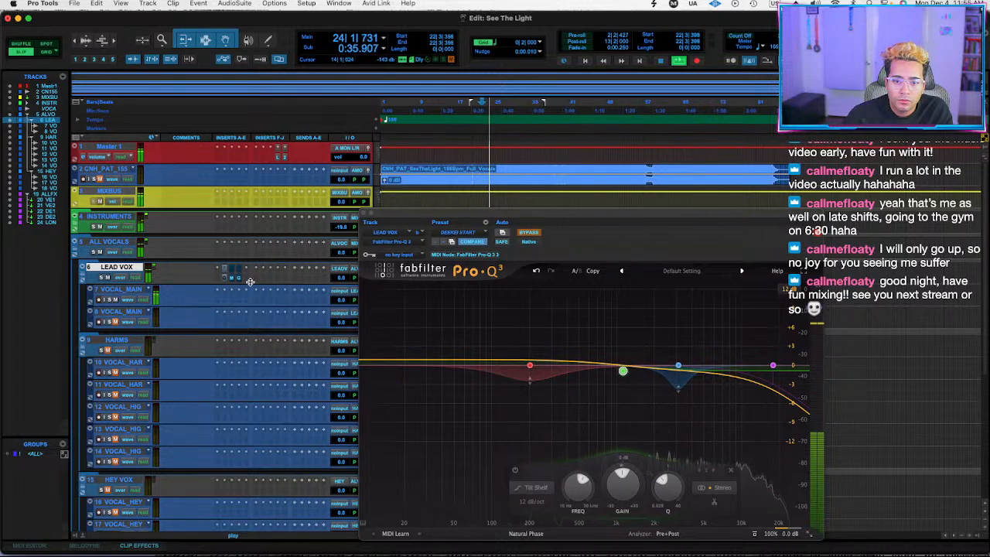
pyautogui.hotkey('shift', 'a')
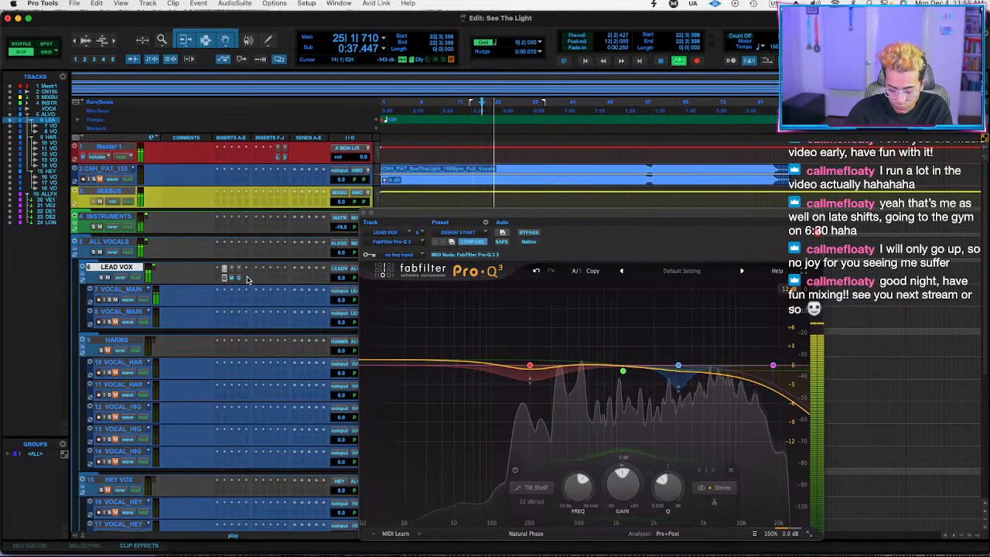
# Insert the UADx 1176 Rev A compressor after Gullfoss on the LEAD VOX folder.
pyautogui.click(247, 279)
pyautogui.write('rev a')
pyautogui.press('Down')
pyautogui.press('Return')
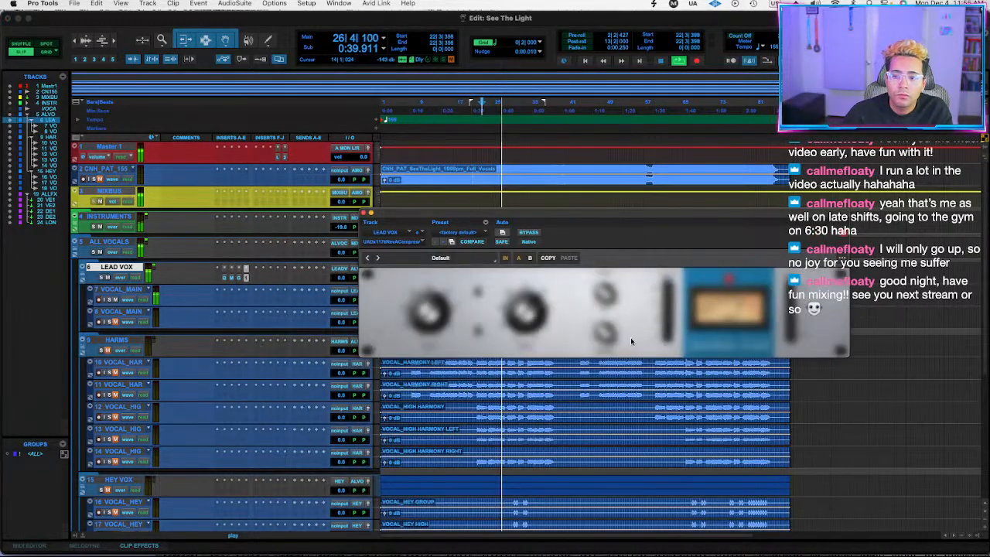
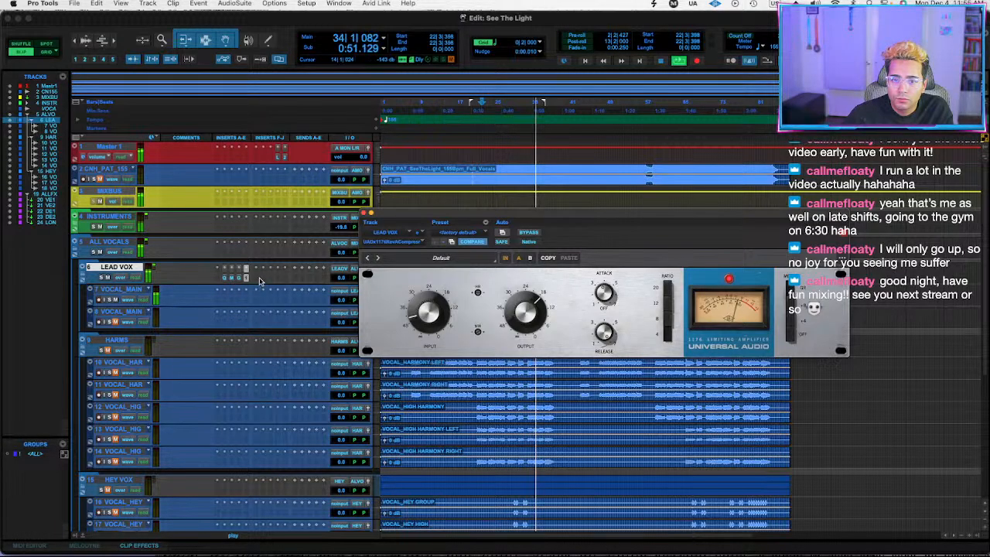
# Insert the EQ3 7-Band before Pro-Q 3 on LEAD VOX and cut the HF bell by 4.1 dB at about 9.22 kHz with Q 10.
pyautogui.click(217, 278)
pyautogui.write('eq3')
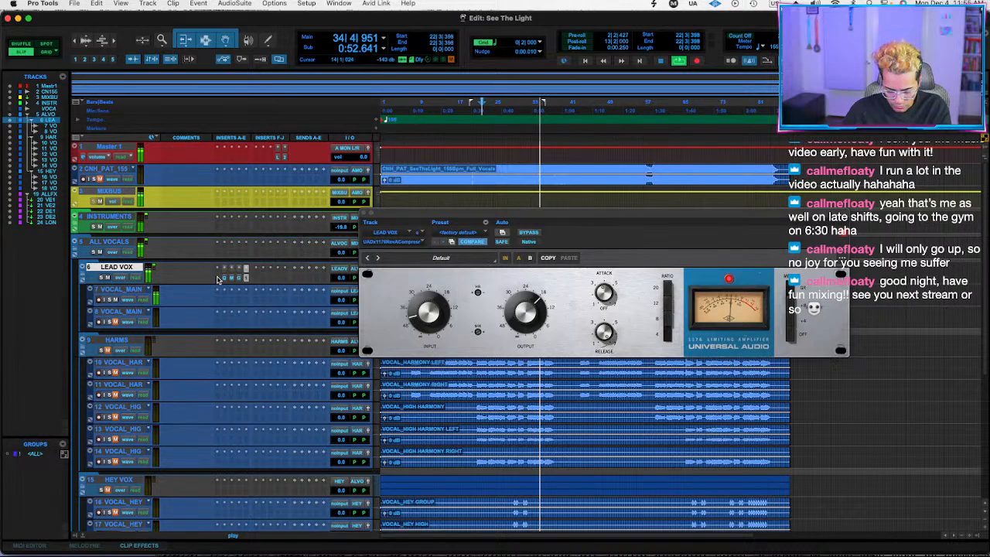
pyautogui.press('Down')
pyautogui.press('Down')
pyautogui.press('Return')
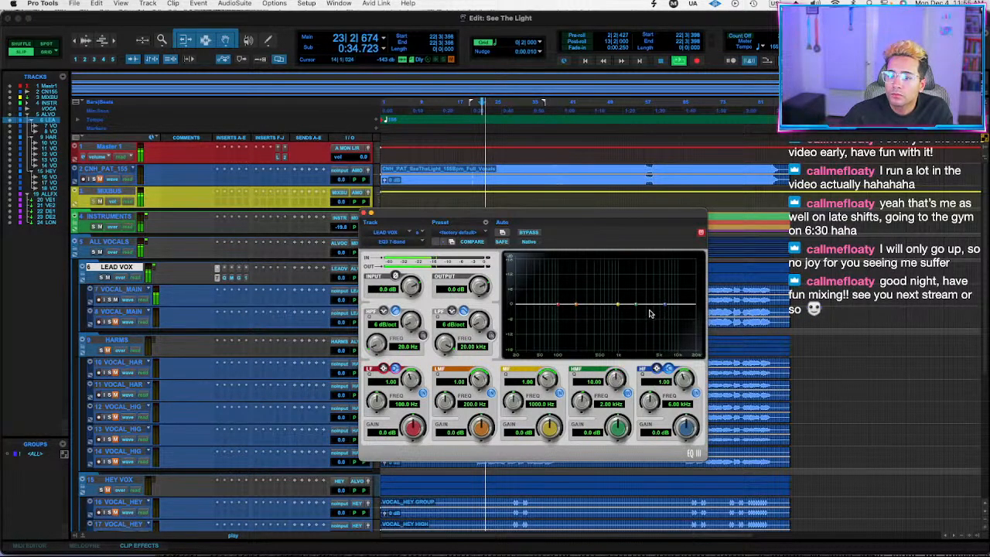
pyautogui.moveTo(684, 383); pyautogui.dragTo(677, 267)
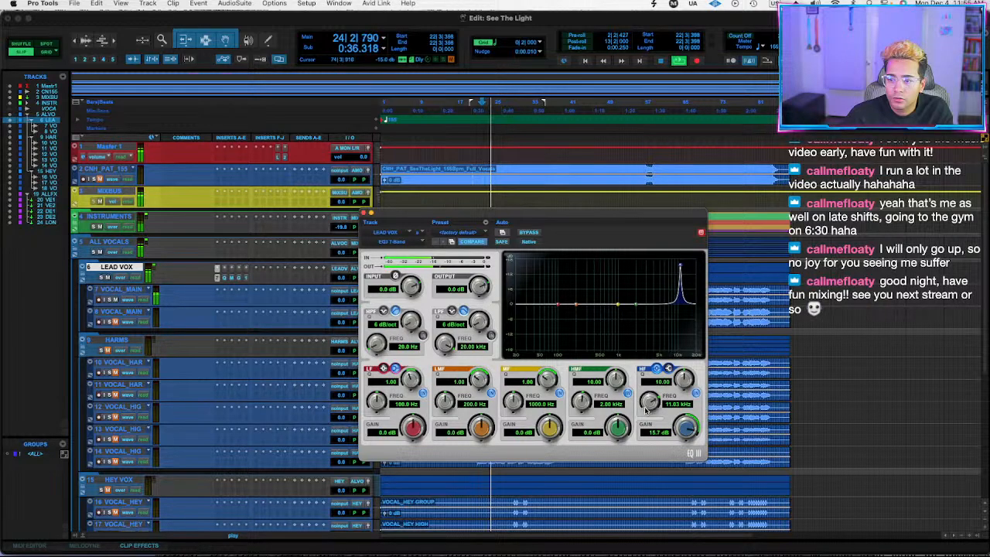
pyautogui.moveTo(649, 410); pyautogui.dragTo(691, 428)
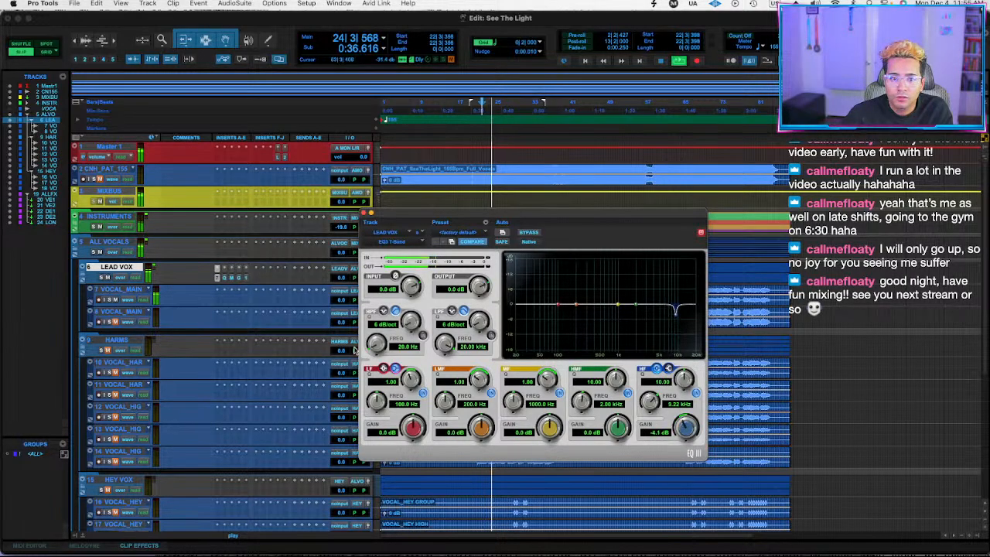
# Set a narrow dynamic bell cut near 10 kHz in the LEAD VOX Pro-Q 3 and compare the vocals with all inserts bypassed and active.
pyautogui.click(226, 279)
pyautogui.click(226, 280)
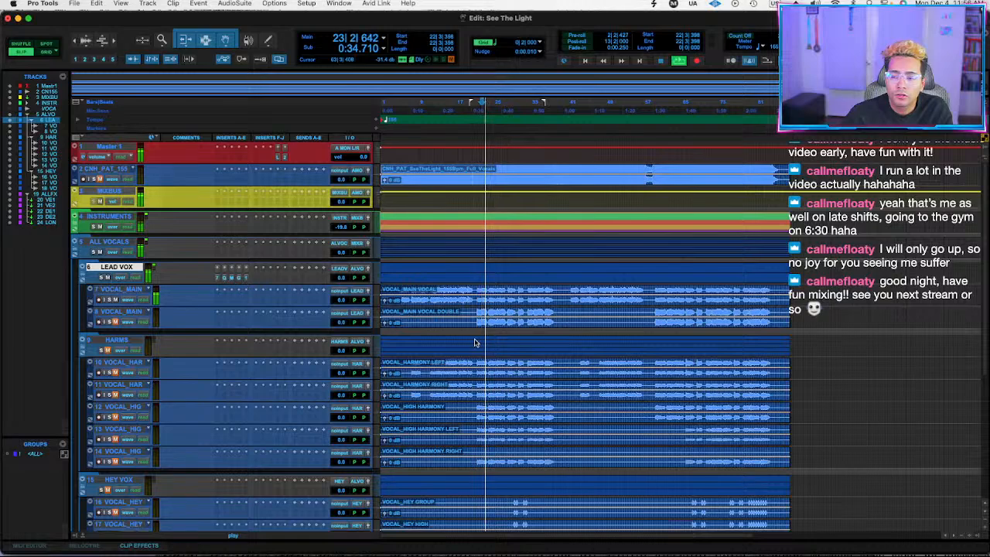
pyautogui.moveTo(716, 376); pyautogui.dragTo(743, 377)
pyautogui.scroll(3, 745, 326)
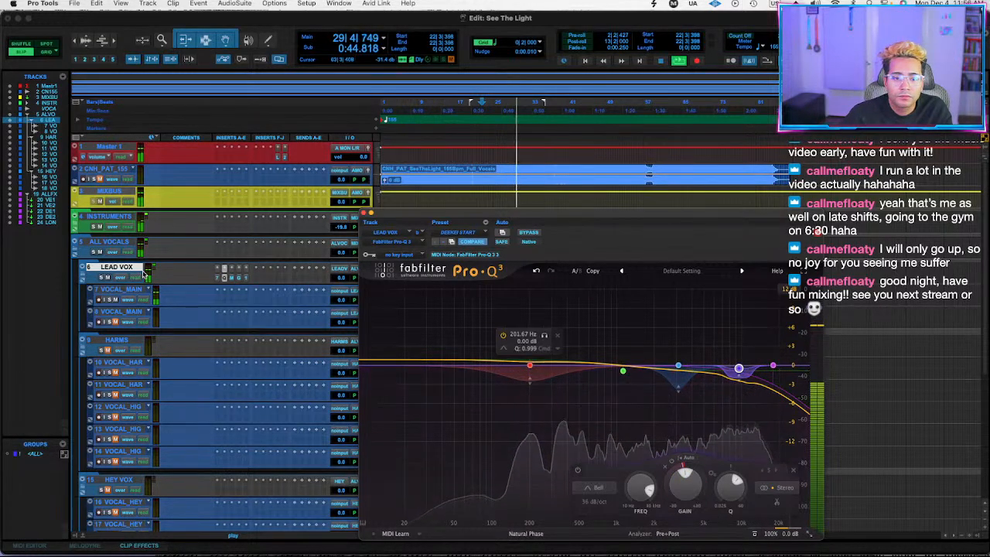
pyautogui.hotkey('shift', 'a')
pyautogui.hotkey('shift', 'a')
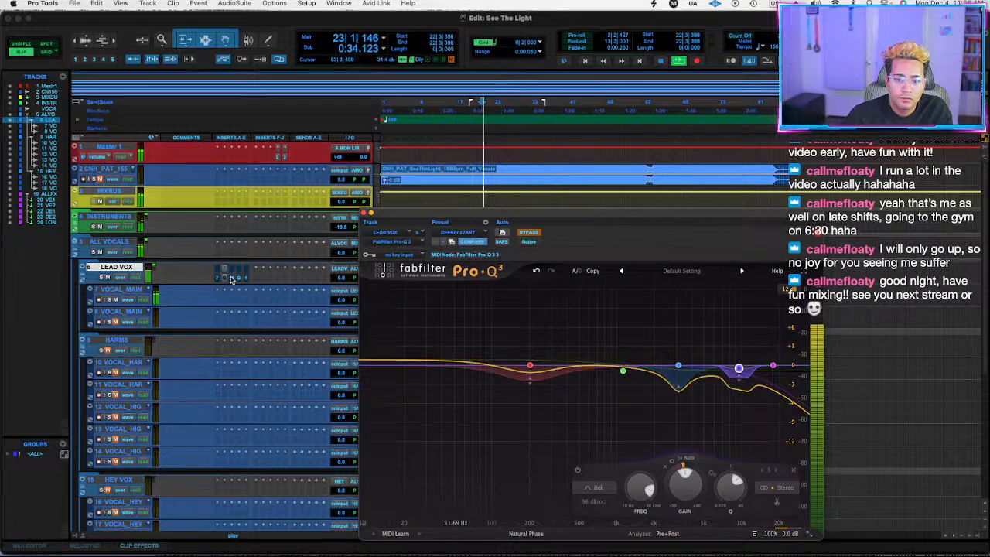
pyautogui.click(257, 279)
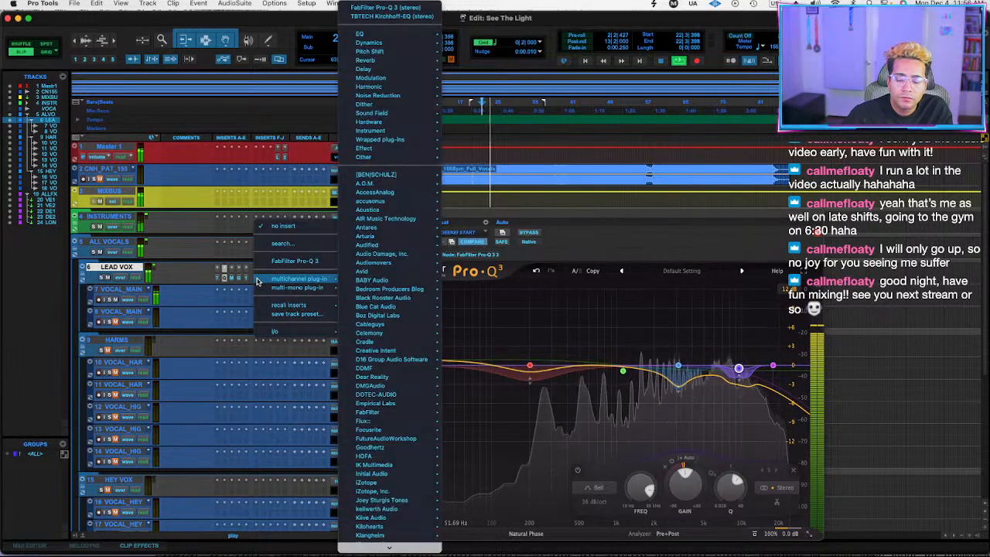
pyautogui.click(174, 276)
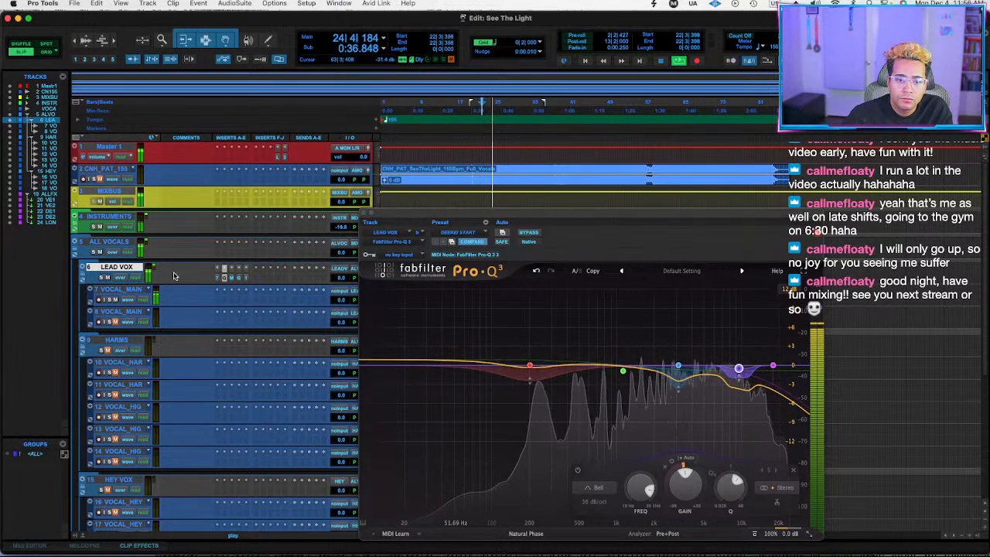
pyautogui.click(261, 279)
pyautogui.click(236, 282)
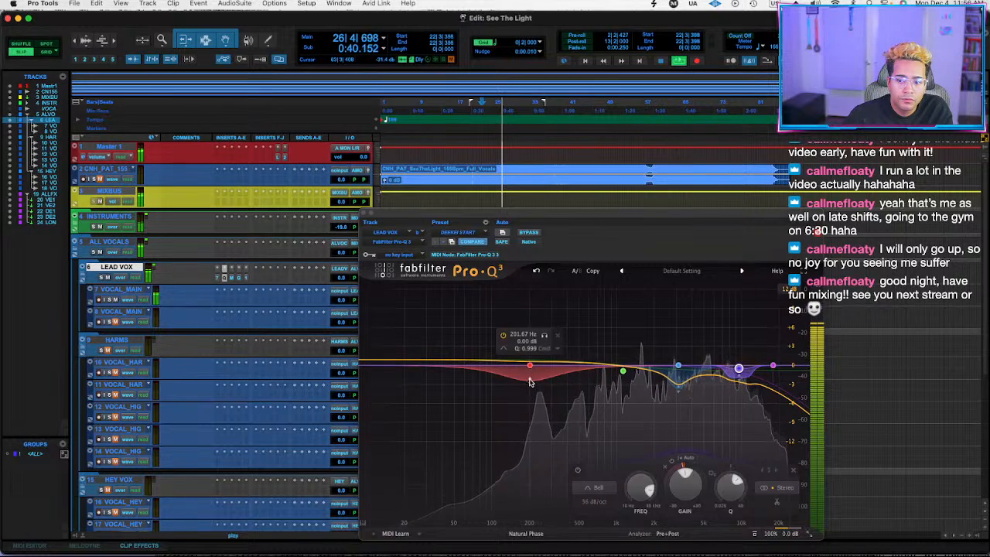
# Deepen the dynamic range of the 201.67 Hz bell in Pro-Q 3 and compare LEAD VOX against its bypassed inserts.
pyautogui.click(529, 385)
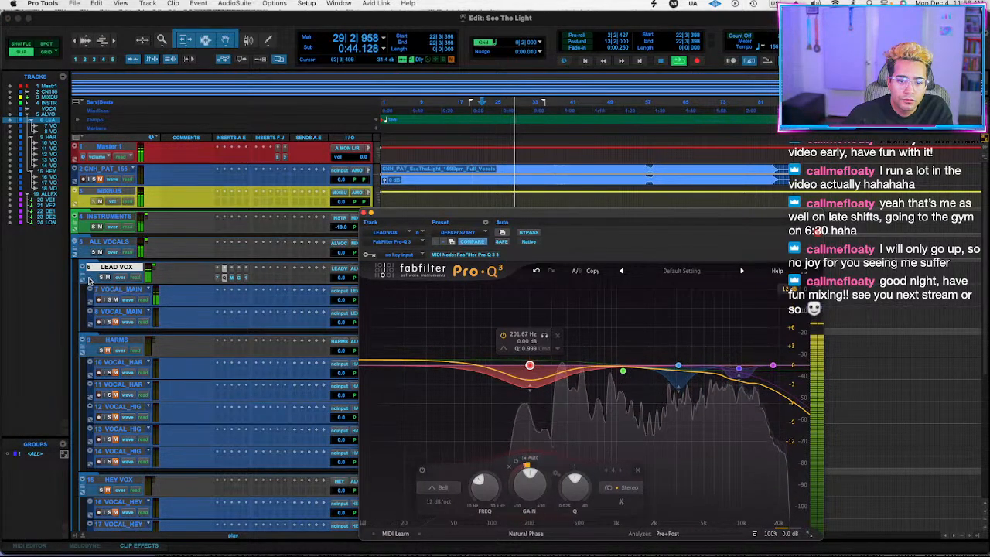
pyautogui.hotkey('shift', 'a')
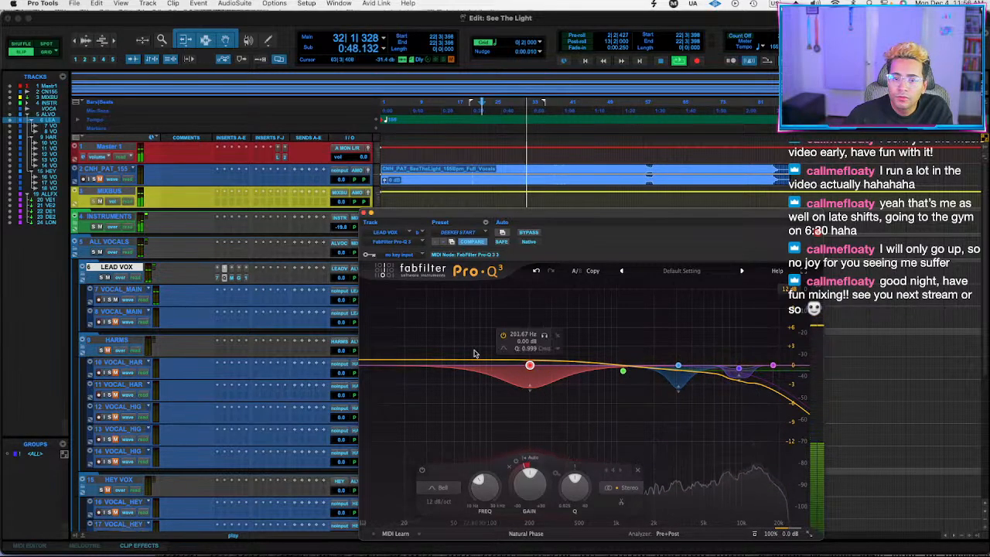
# Insert Spectre after the 1176 on LEAD VOX and boost its middle band by 0.41 dB at 1.28 kHz, comparing against the bypassed inserts.
pyautogui.click(246, 277)
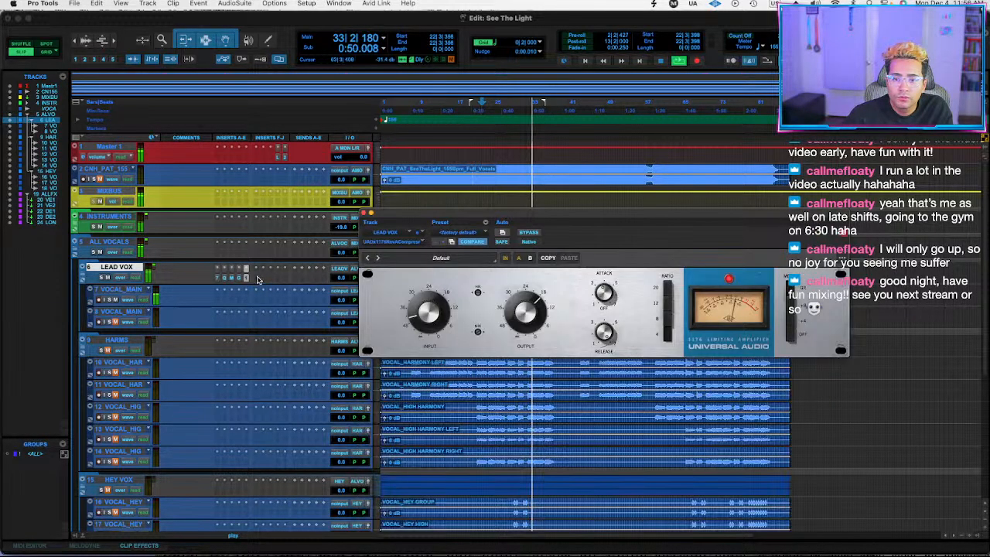
pyautogui.click(247, 278)
pyautogui.write('spectre')
pyautogui.press('Return')
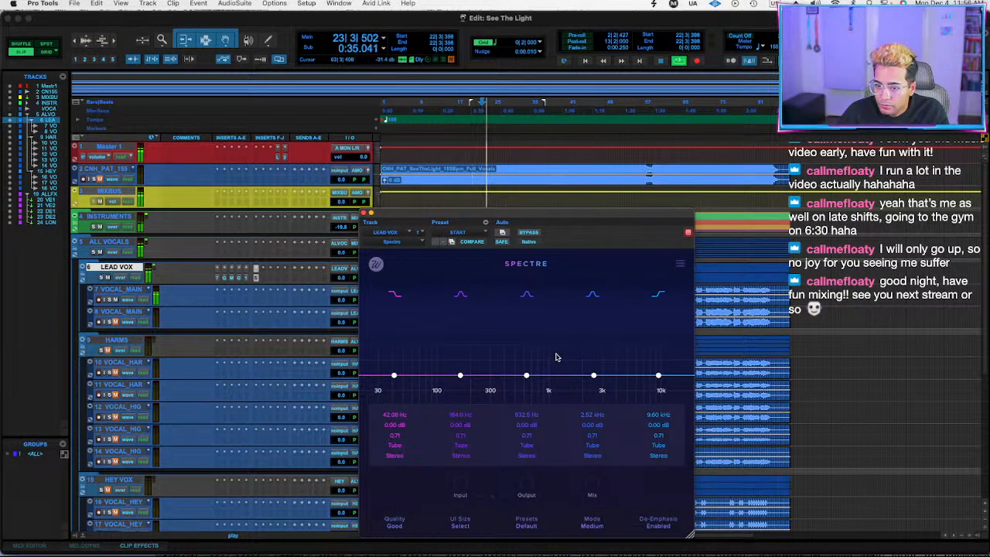
pyautogui.moveTo(526, 375); pyautogui.dragTo(562, 378)
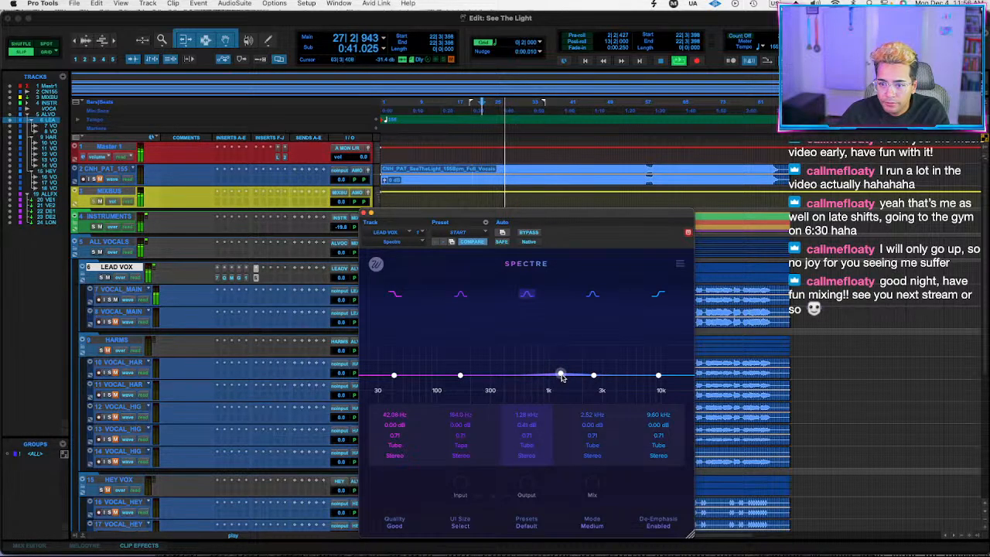
pyautogui.hotkey('shift', 'a')
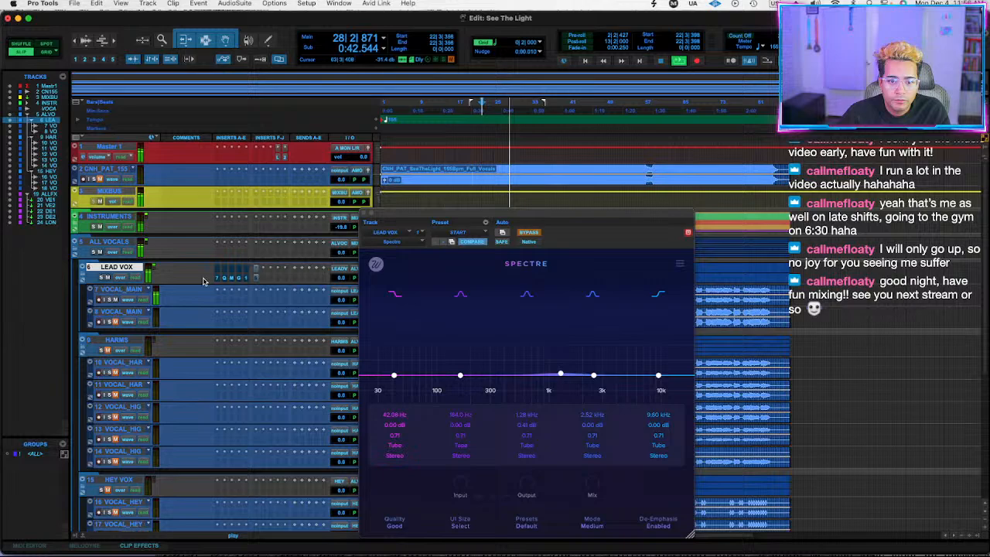
# Insert the stereo UAD Teletronix LA-2A Silver after Spectre on LEAD VOX.
pyautogui.click(261, 280)
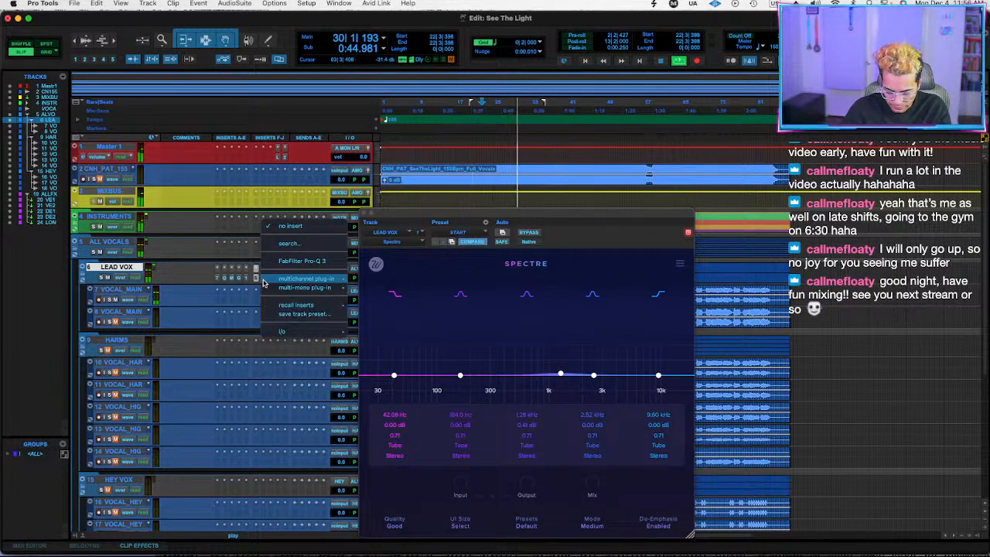
pyautogui.click(288, 243)
pyautogui.write('silver')
pyautogui.press('Down')
pyautogui.press('Down')
pyautogui.press('Down')
pyautogui.press('Down')
pyautogui.press('Down')
pyautogui.press('Down')
pyautogui.press('Down')
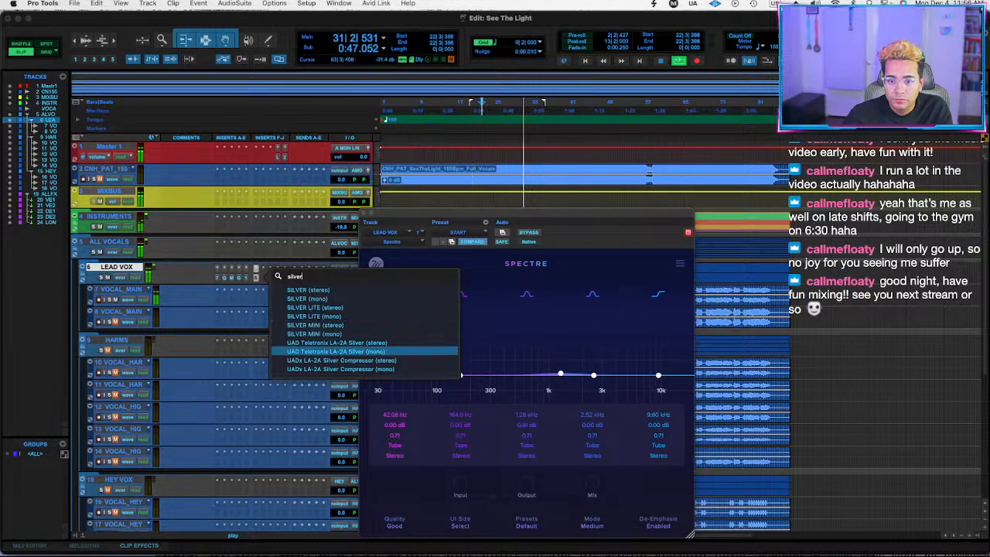
pyautogui.press('Up')
pyautogui.press('Return')
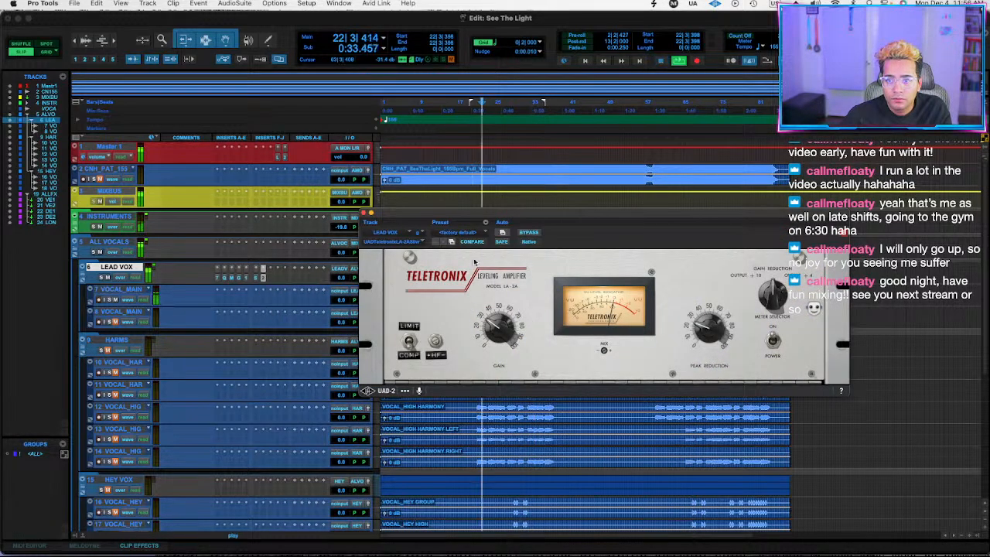
pyautogui.click(467, 232)
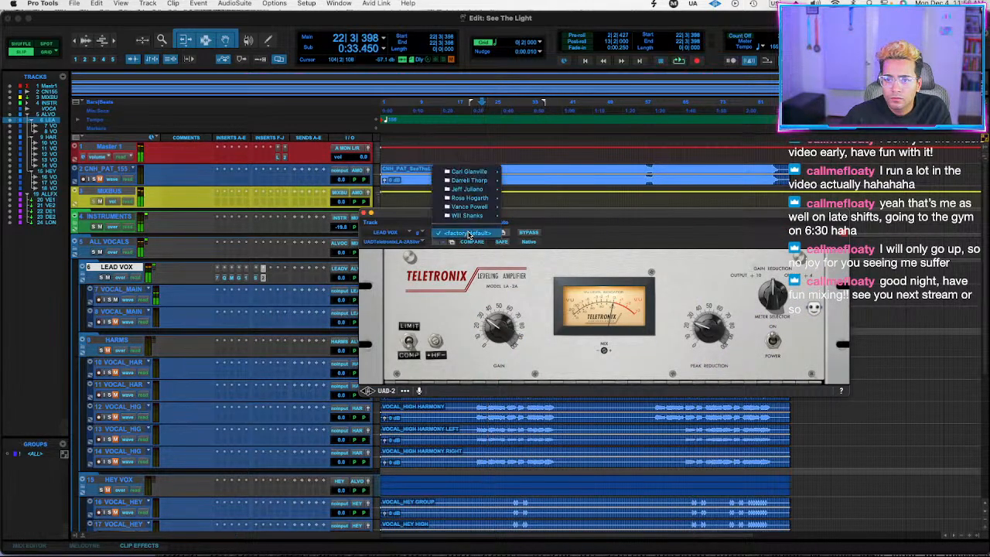
pyautogui.moveTo(470, 218)
pyautogui.press('Escape')
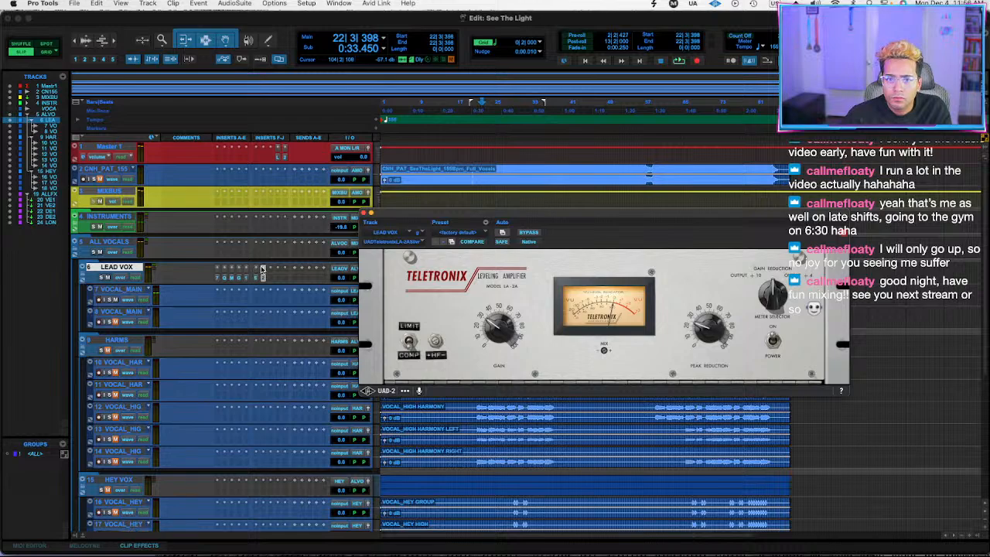
# Replace the LA-2A on LEAD VOX with the stereo UADx LA-2A Silver Compressor, raise its Peak Reduction and audition the vocals.
pyautogui.click(261, 270)
pyautogui.write('silver')
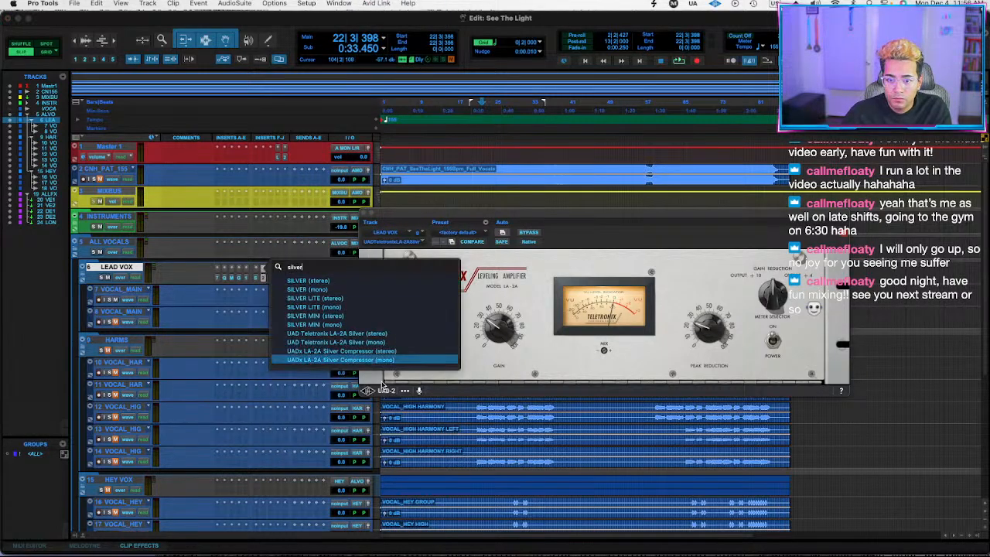
pyautogui.click(372, 352)
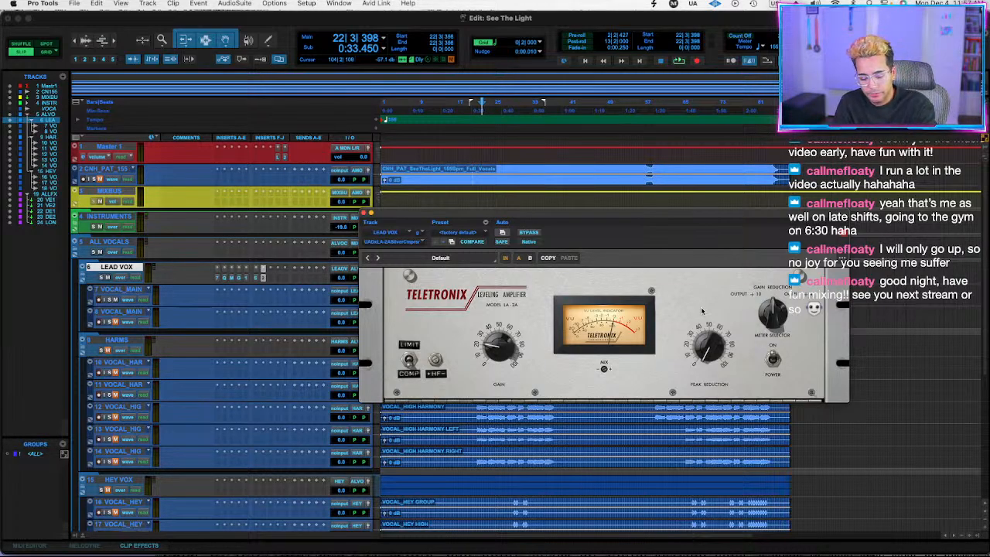
pyautogui.press('space')
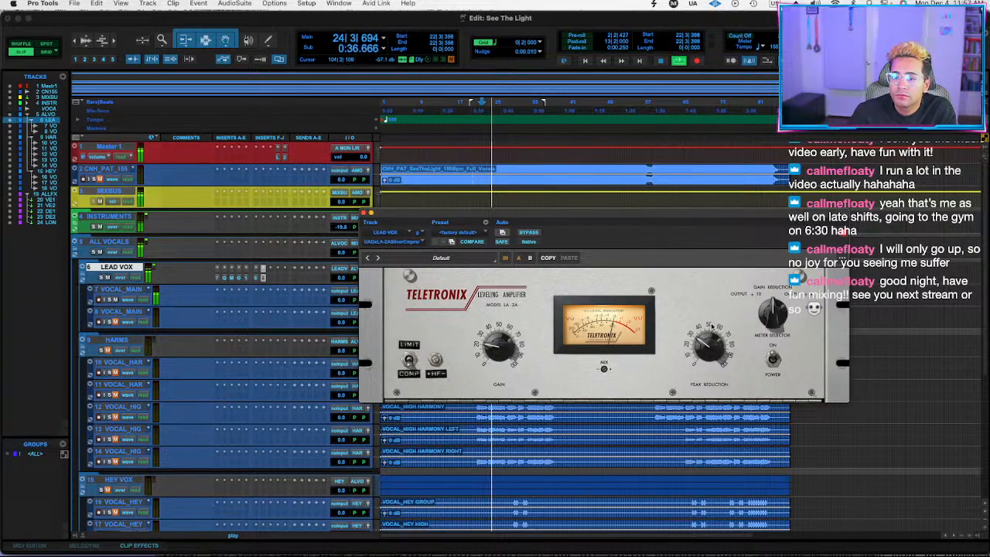
pyautogui.press('space')
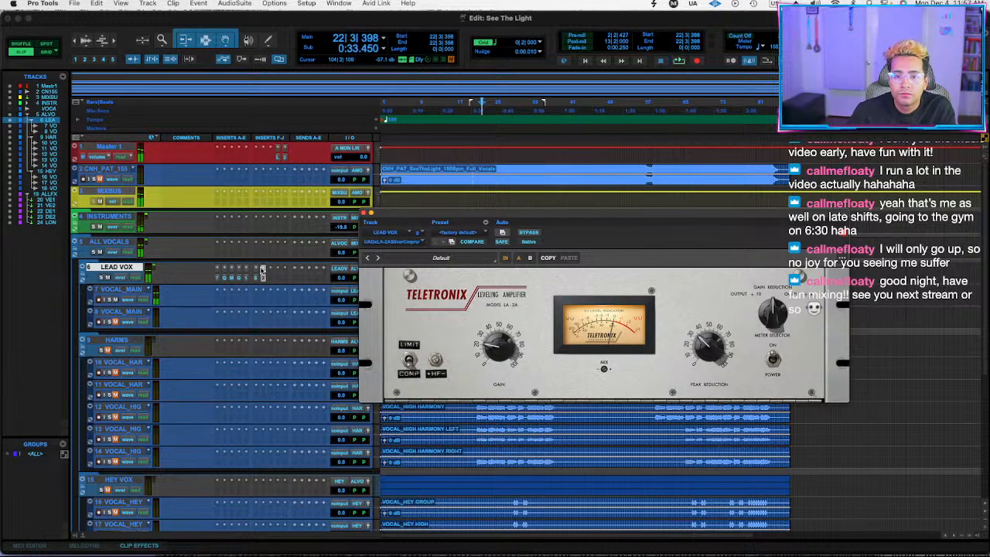
# Replace the LA-2A on LEAD VOX with the COMP.TWO compressor.
pyautogui.click(263, 270)
pyautogui.write('comp')
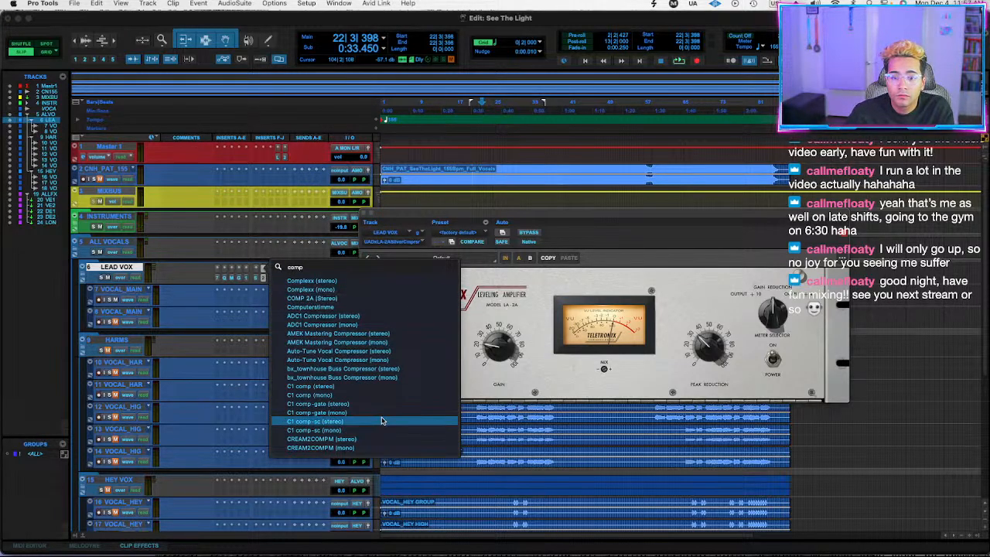
pyautogui.write(' two')
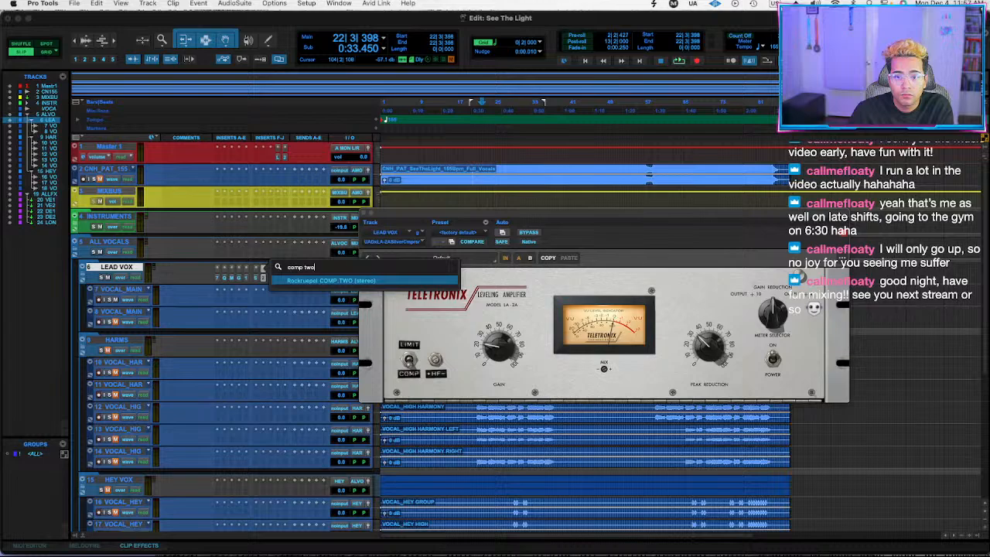
pyautogui.press('Return')
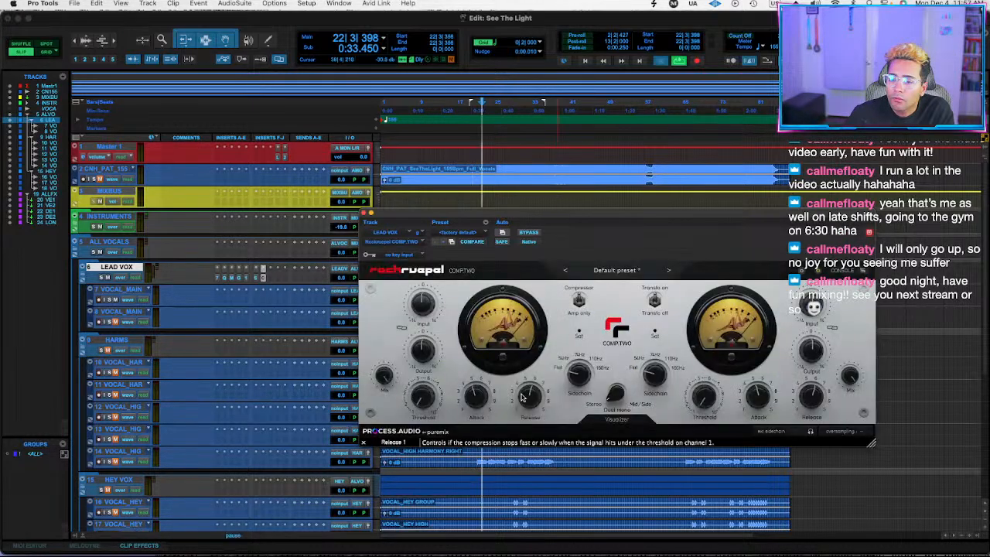
# Adjust COMP.TWO's release and threshold for gentle gain reduction during playback, with the visualizer shown.
pyautogui.press('space')
pyautogui.moveTo(529, 404); pyautogui.dragTo(513, 437)
pyautogui.click(619, 420)
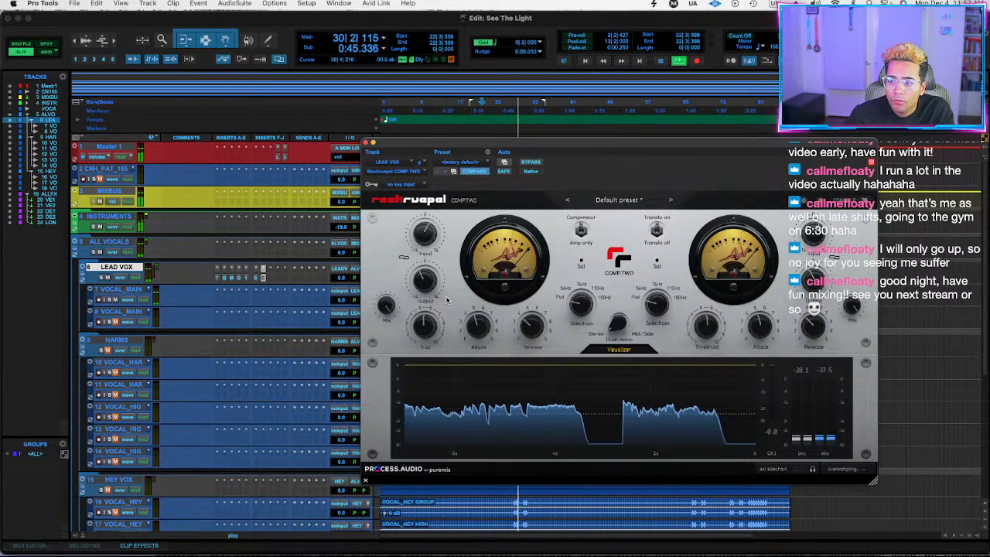
pyautogui.press('space')
pyautogui.press('space')
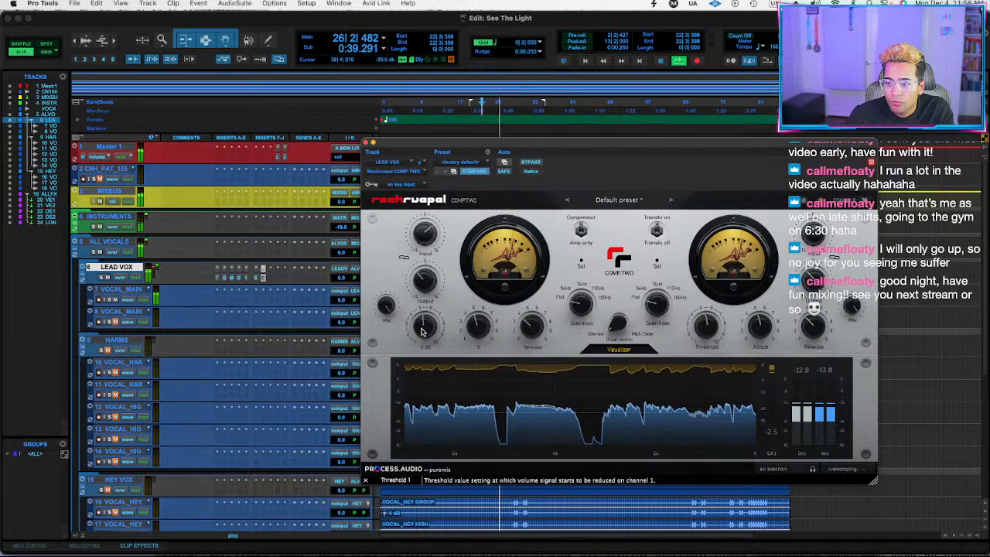
# Compare the lead vocals with COMP.TWO active and bypassed, including a check against all LEAD VOX inserts bypassed.
pyautogui.click(530, 163)
pyautogui.click(533, 163)
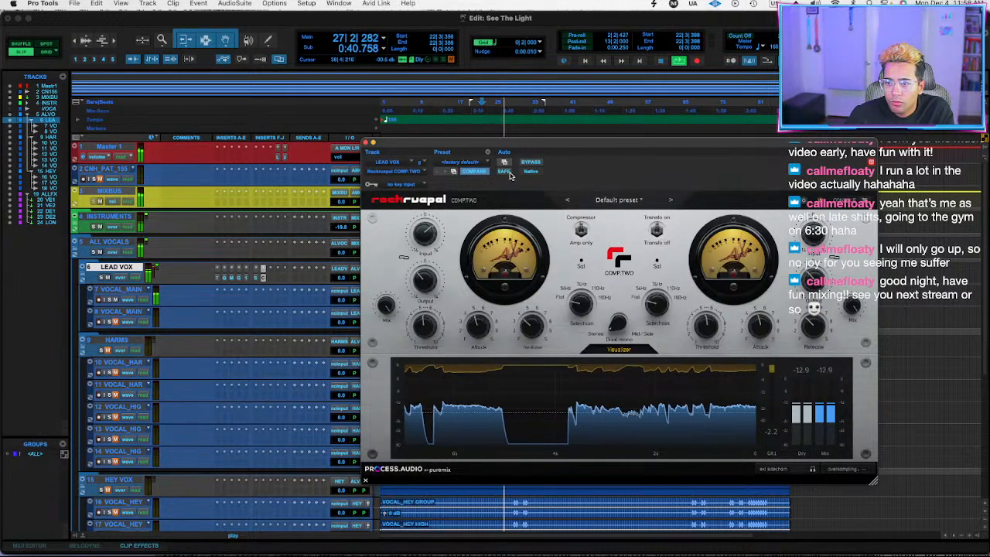
pyautogui.click(530, 162)
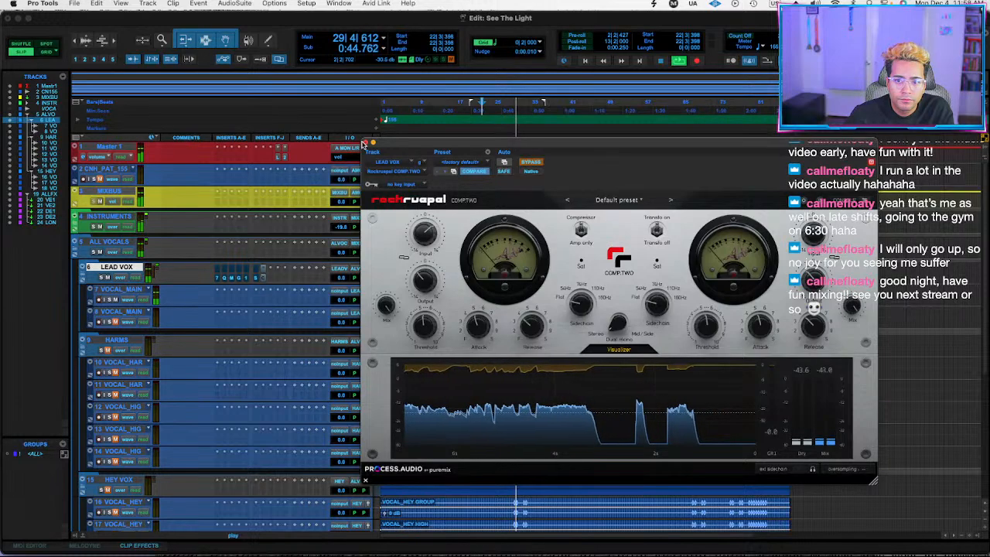
# Close COMP.TWO, replay the section and enlarge the LEAD VOX track height to show its inserts by name.
pyautogui.click(366, 144)
pyautogui.press('space')
pyautogui.press('space')
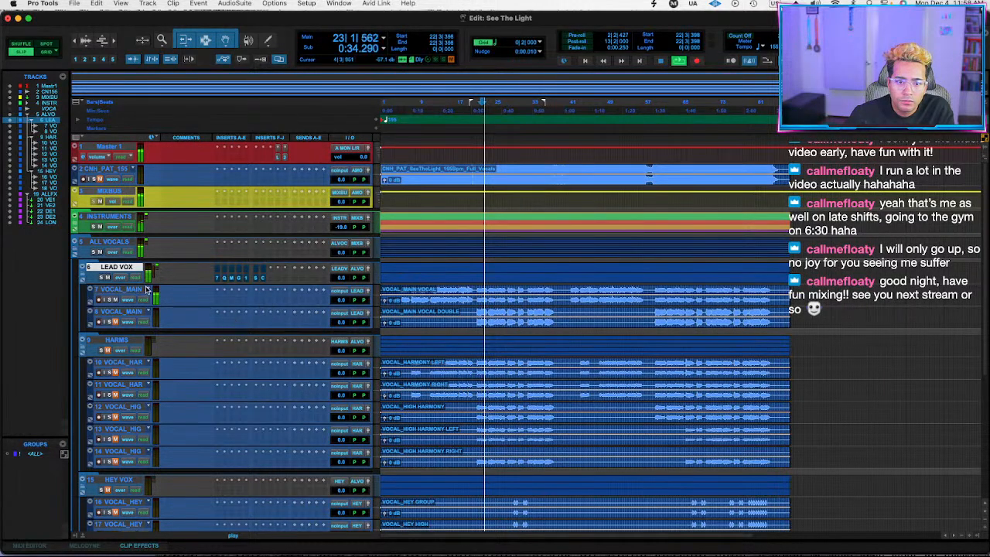
pyautogui.moveTo(120, 284); pyautogui.dragTo(120, 388)
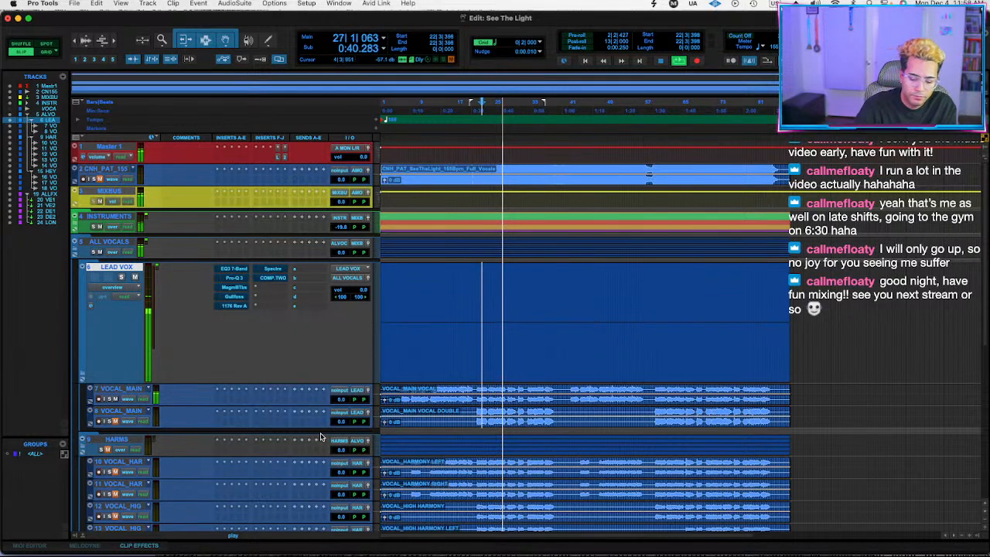
pyautogui.press('space')
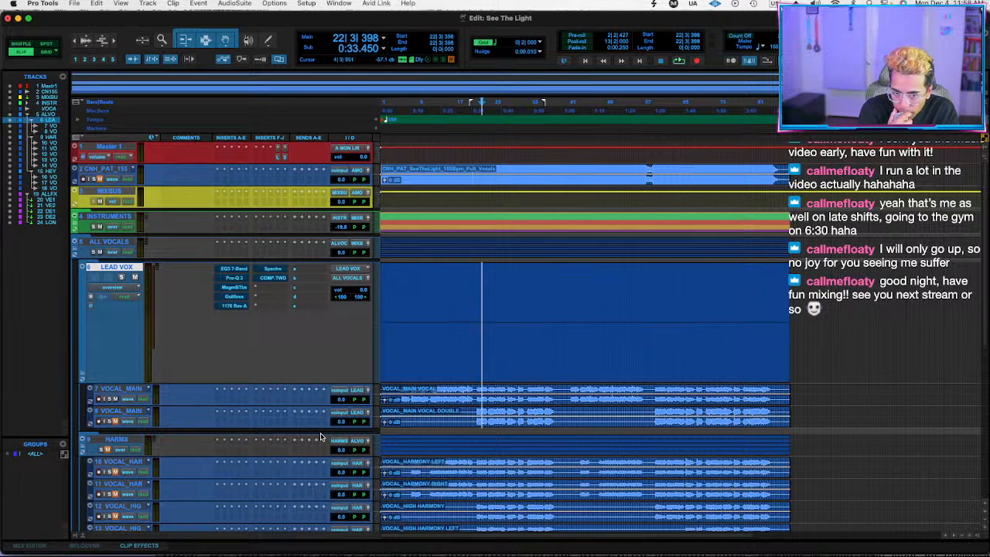
# Review the Magma BB Tubes, Pro-Q 3, EQ3 7-Band, Gullfoss and 1176 settings on LEAD VOX.
pyautogui.click(234, 288)
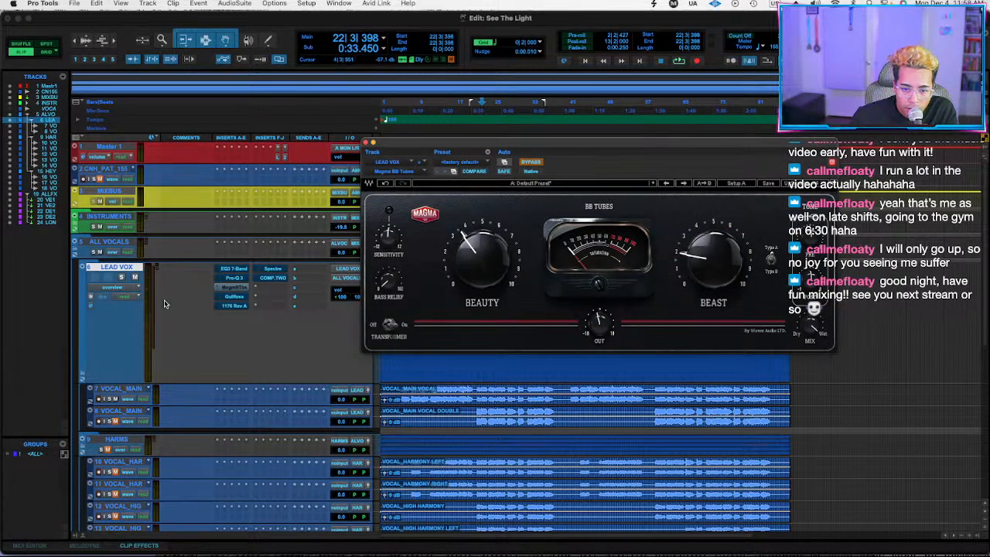
pyautogui.click(236, 278)
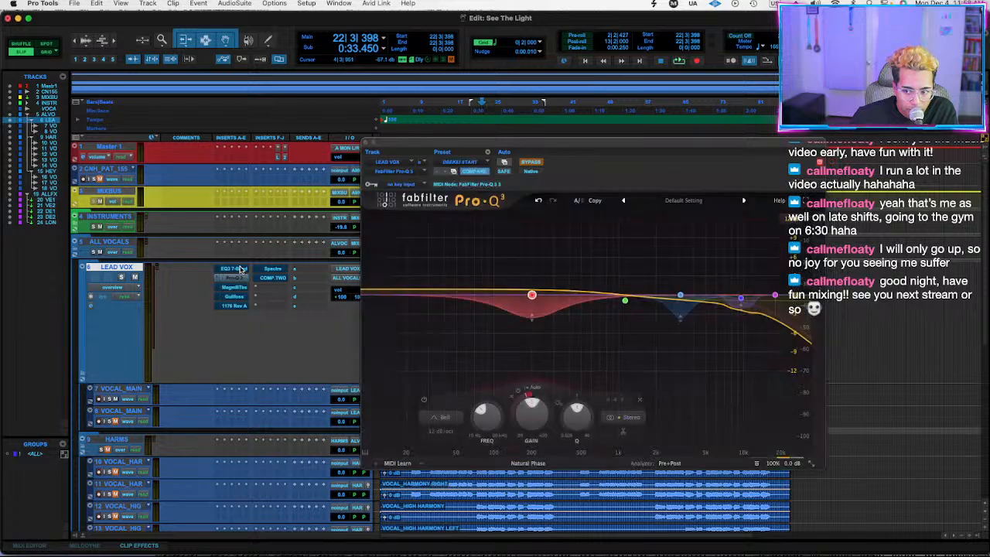
pyautogui.click(236, 268)
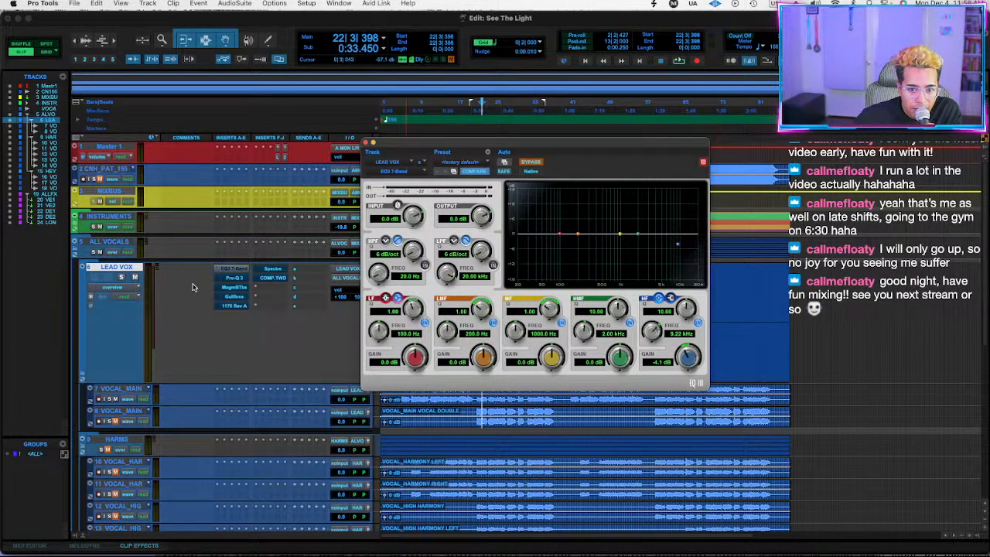
pyautogui.click(234, 296)
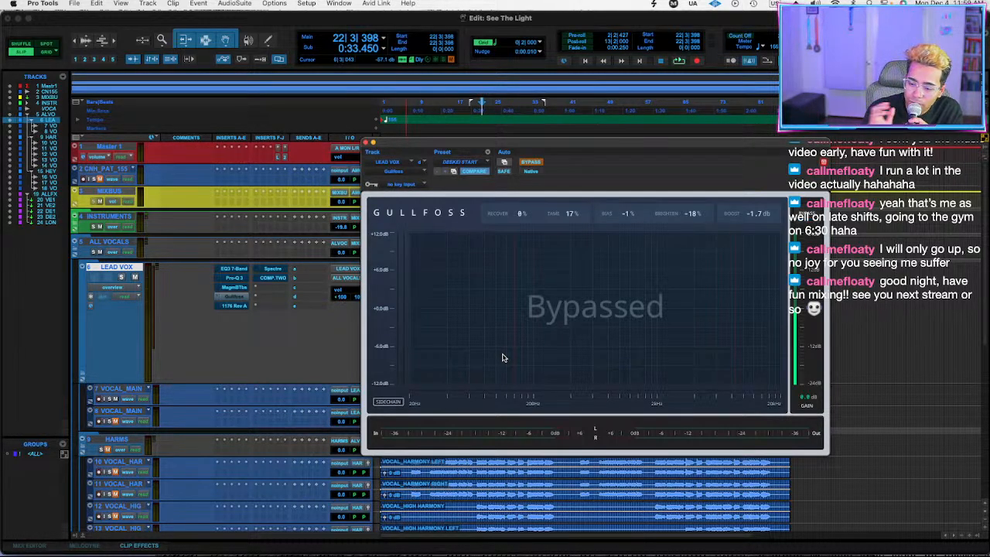
pyautogui.click(240, 306)
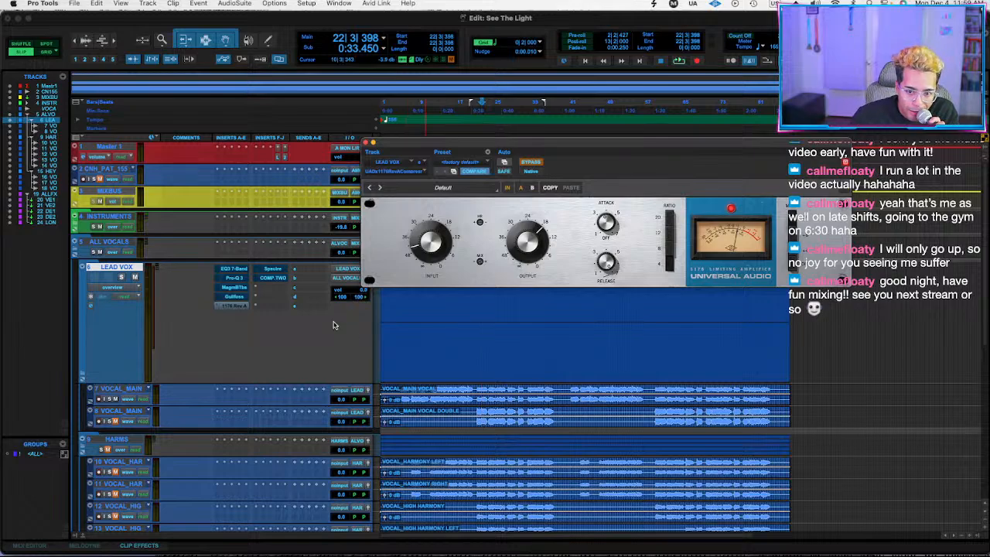
# Review Spectre's bands and saturation types, alternating with COMP.TWO on LEAD VOX, without changing the saturation type.
pyautogui.click(274, 277)
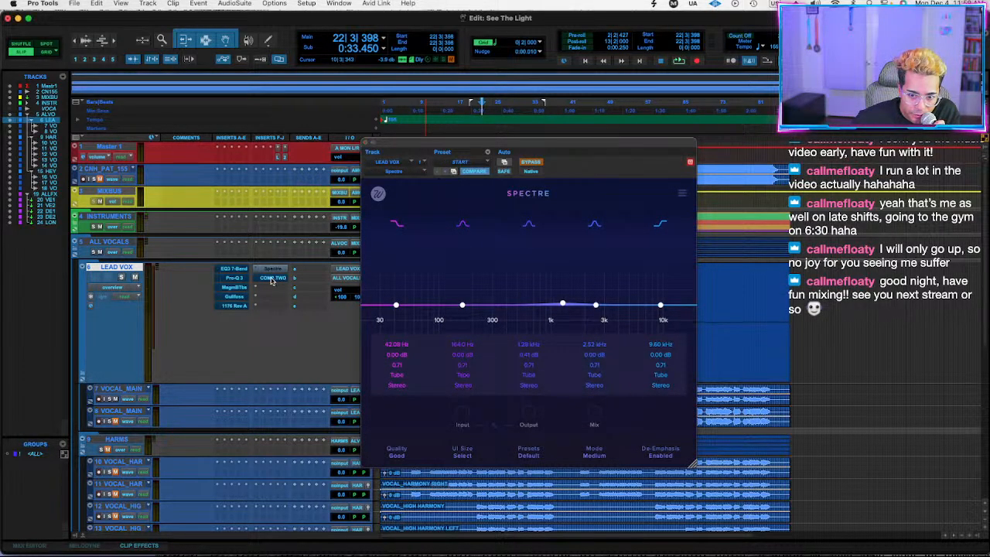
pyautogui.click(271, 280)
pyautogui.click(273, 269)
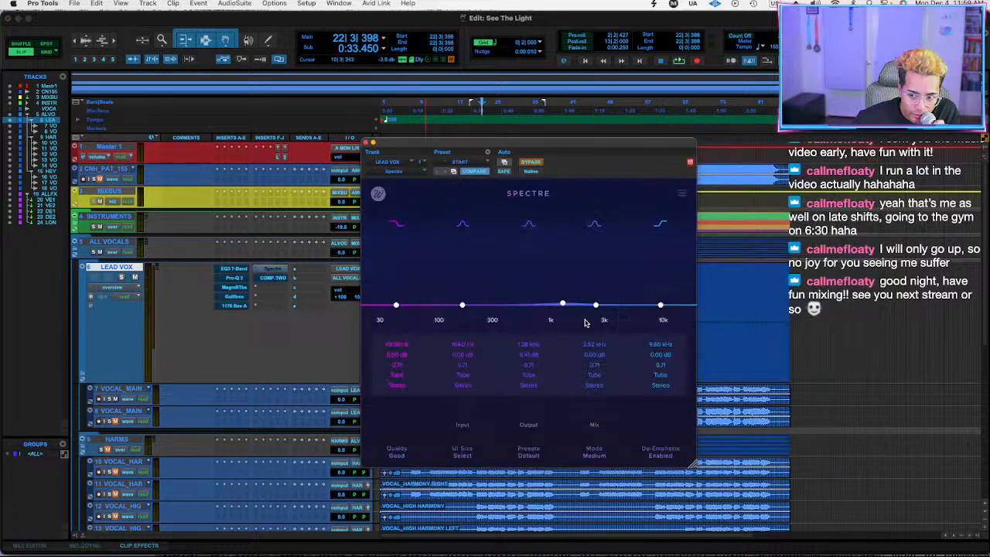
pyautogui.click(378, 195)
pyautogui.click(395, 238)
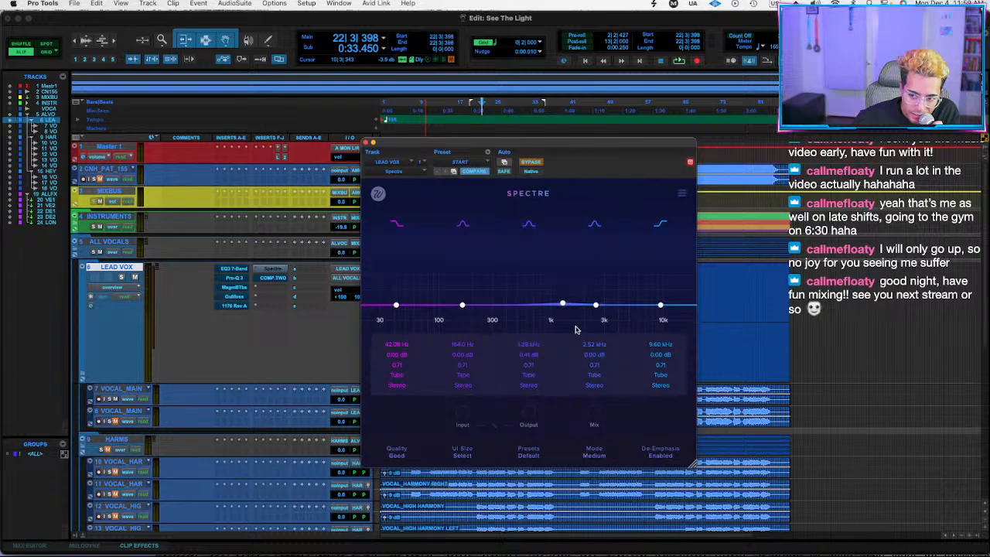
pyautogui.moveTo(594, 412)
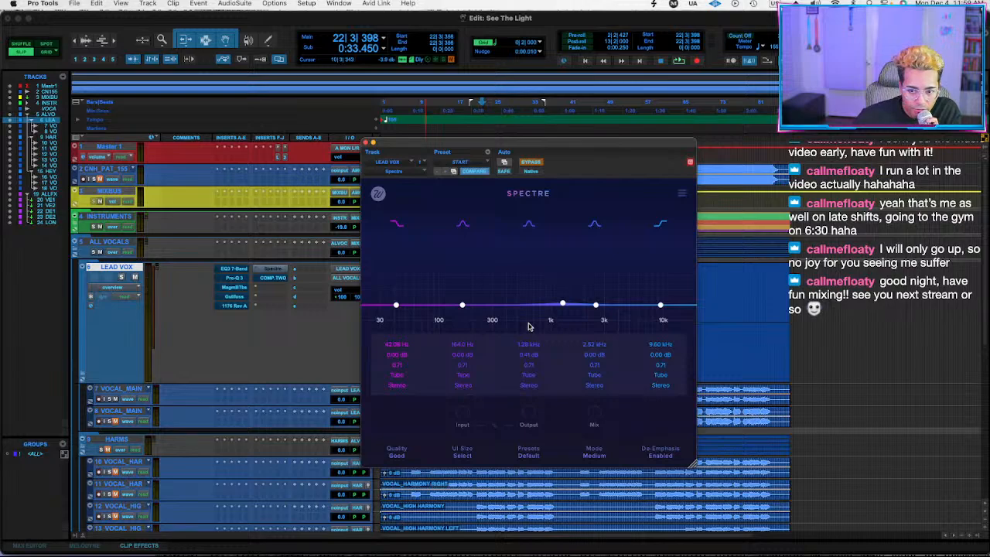
pyautogui.click(284, 280)
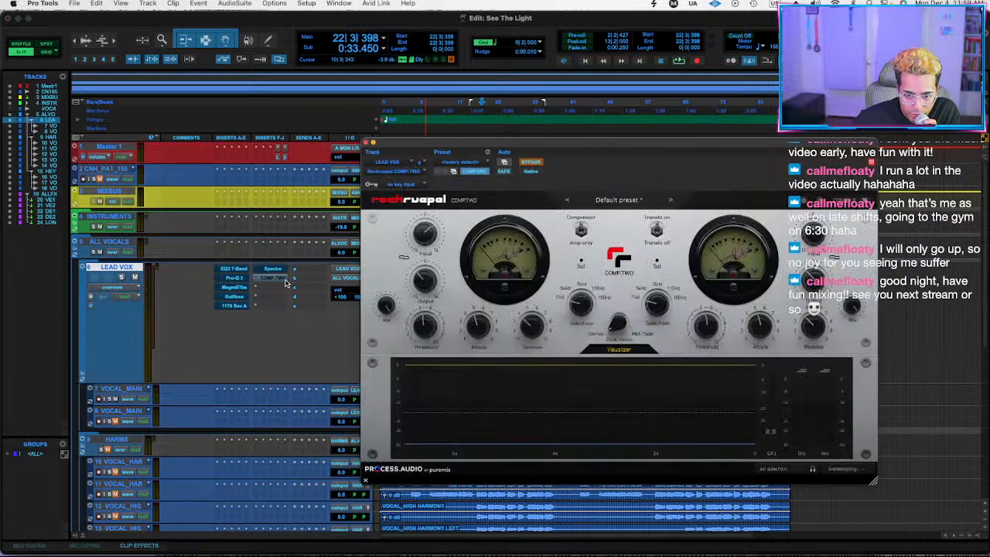
pyautogui.click(271, 268)
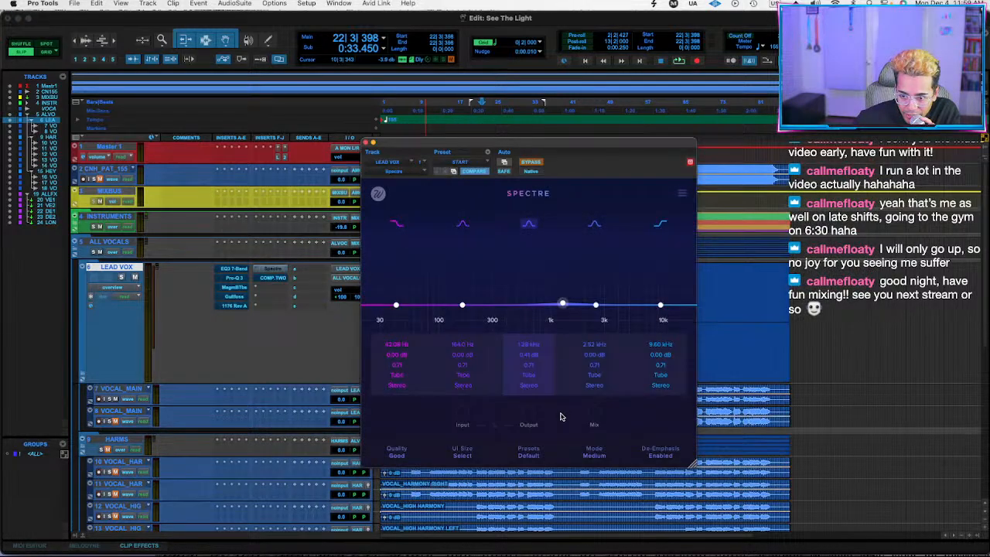
pyautogui.click(532, 377)
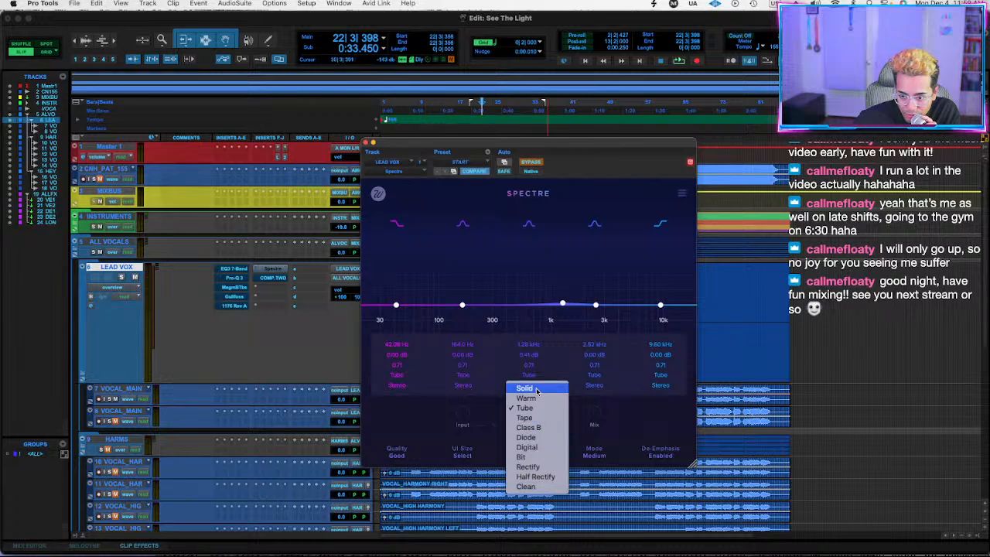
pyautogui.click(397, 427)
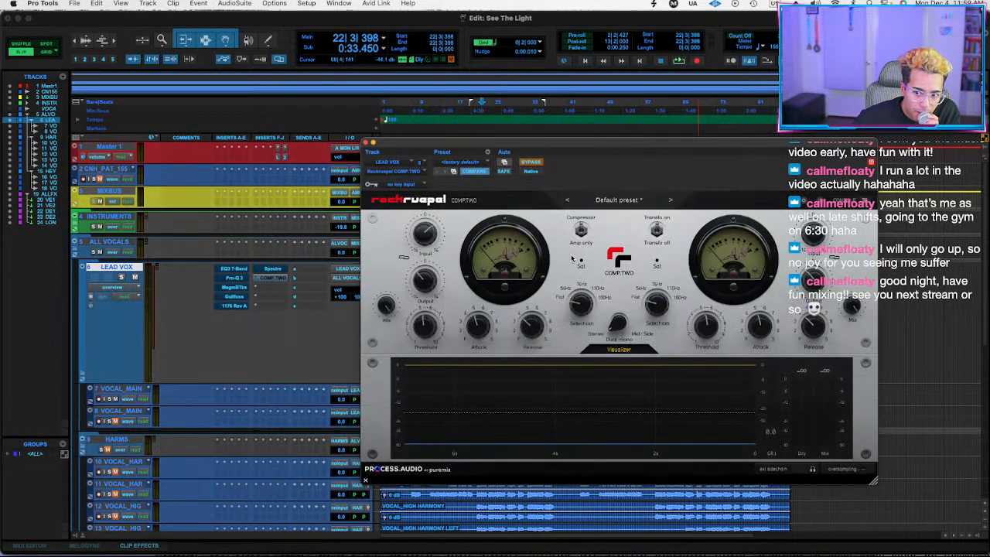
# Play the section with COMP.TWO in view, close the compressor and reduce the LEAD VOX track height.
pyautogui.moveTo(570, 145); pyautogui.dragTo(458, 83)
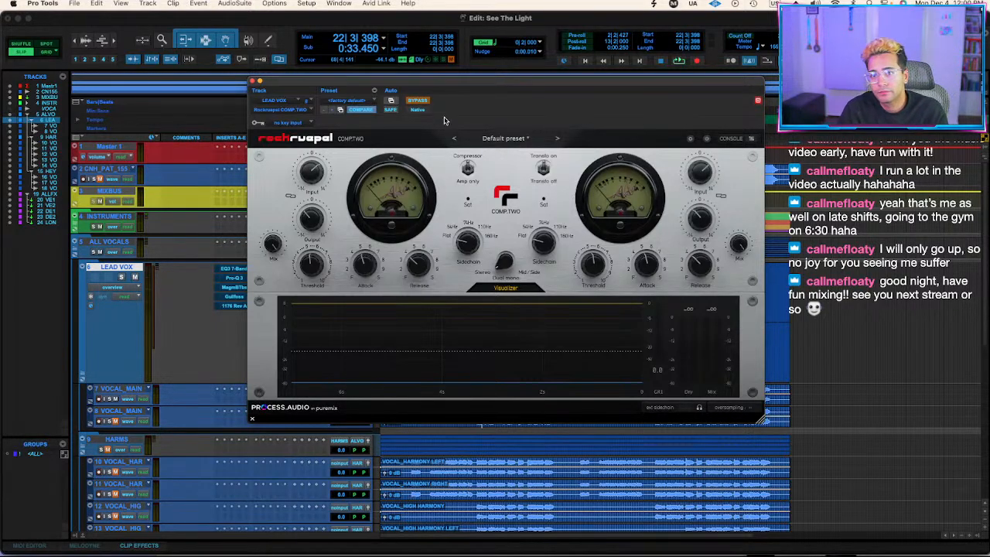
pyautogui.press('space')
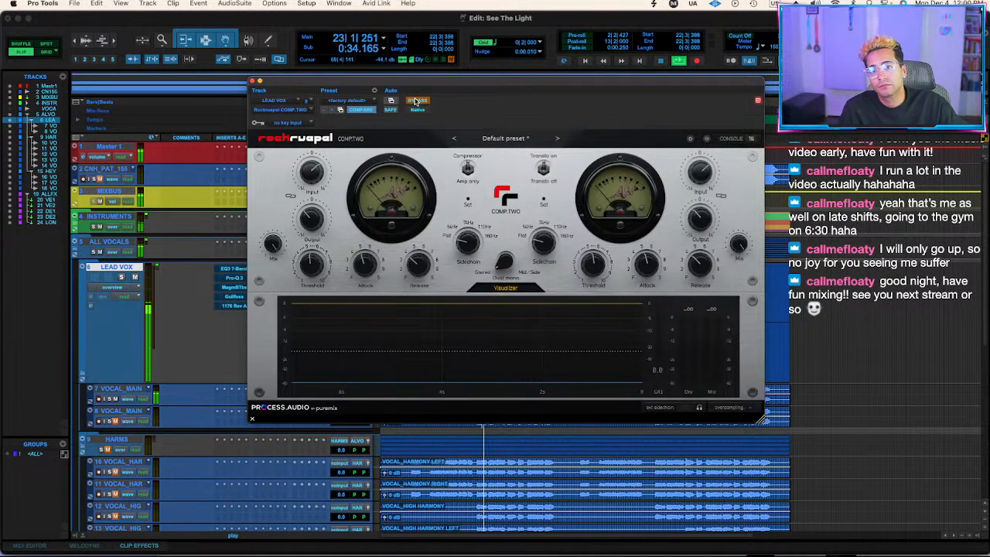
pyautogui.click(252, 80)
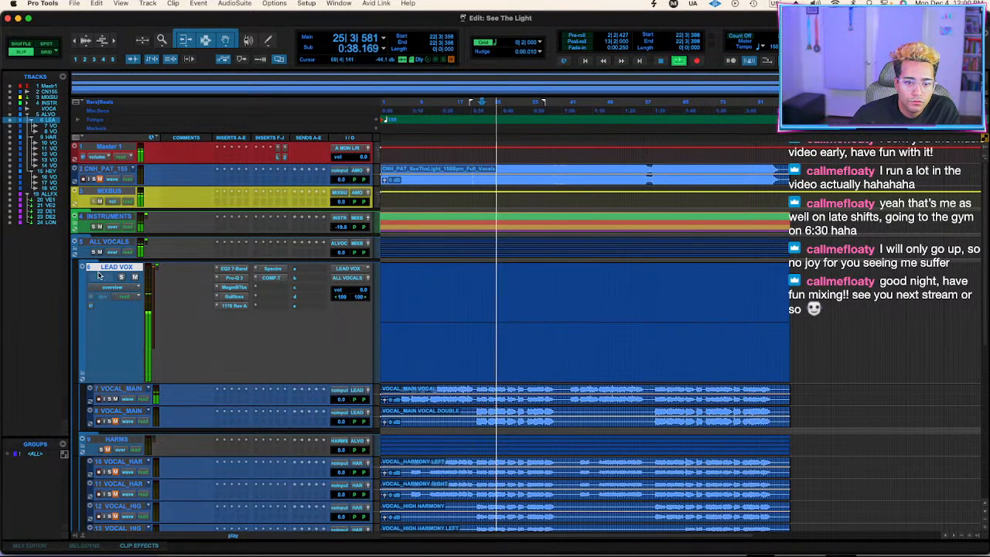
pyautogui.moveTo(100, 382); pyautogui.dragTo(116, 279)
# Audition the main vocal double in solo with its volume at -0.6 dB, and stop playback.
pyautogui.click(480, 306)
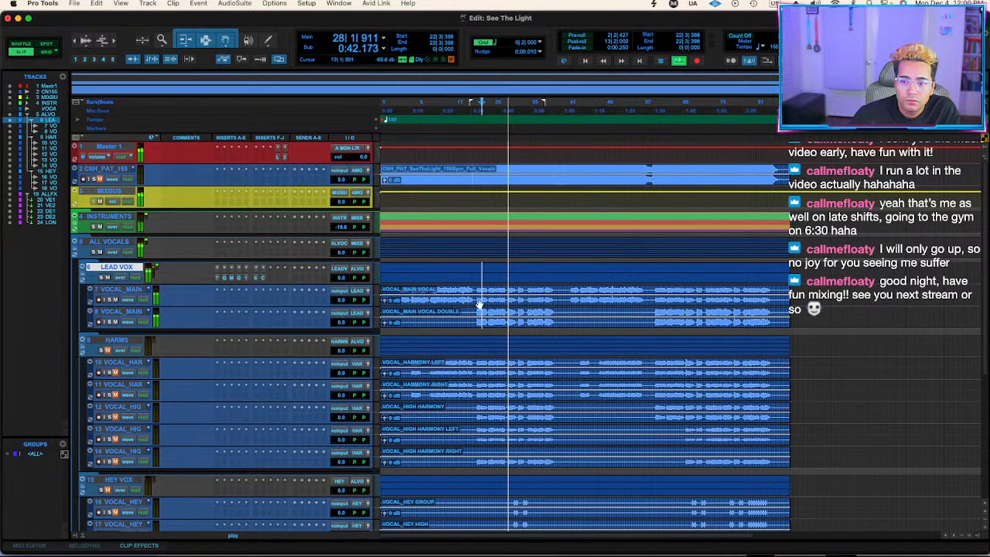
pyautogui.moveTo(343, 322); pyautogui.dragTo(343, 325)
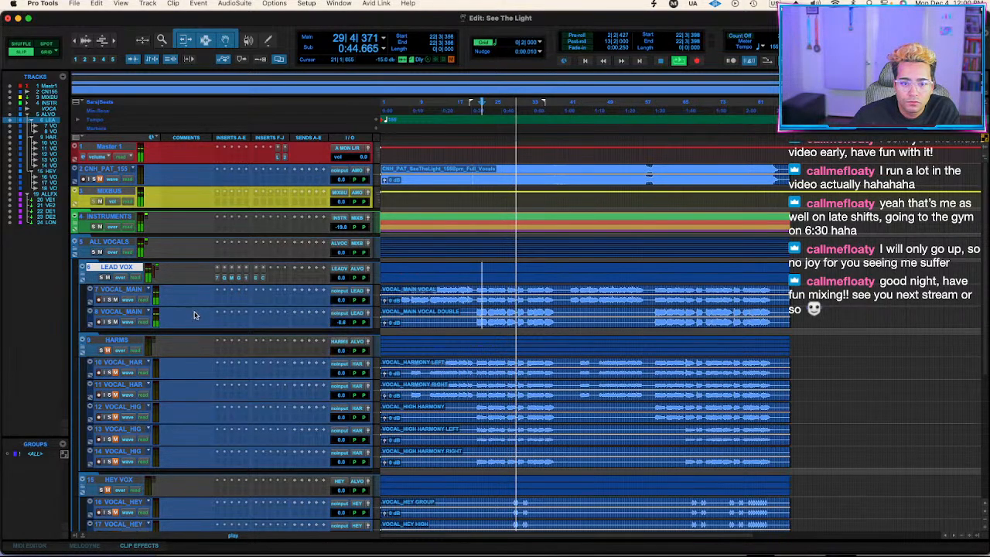
pyautogui.press('space')
# Search the plug-ins for "imager" and insert Ozone 11 Imager on the main vocal double.
pyautogui.click(233, 325)
pyautogui.press('Escape')
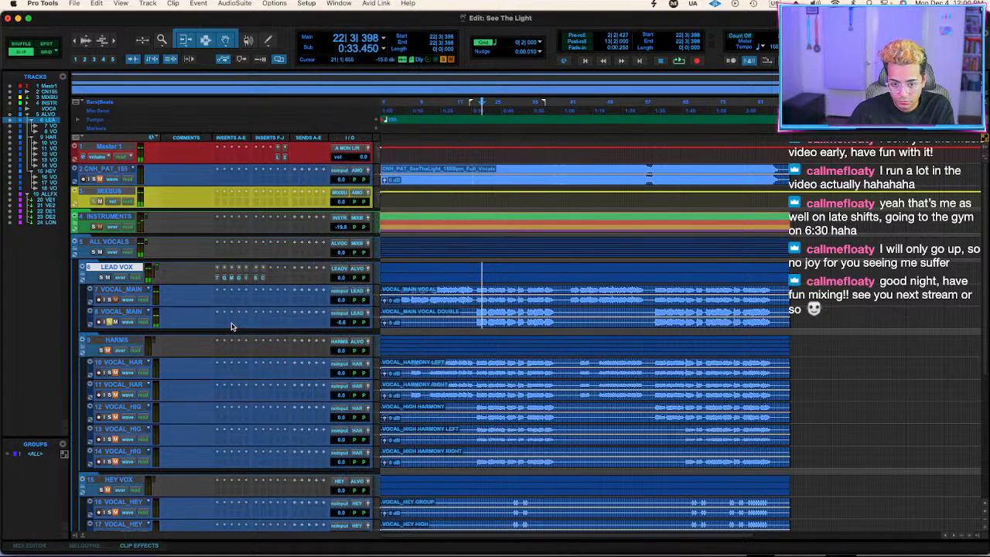
pyautogui.click(231, 326)
pyautogui.write('imager')
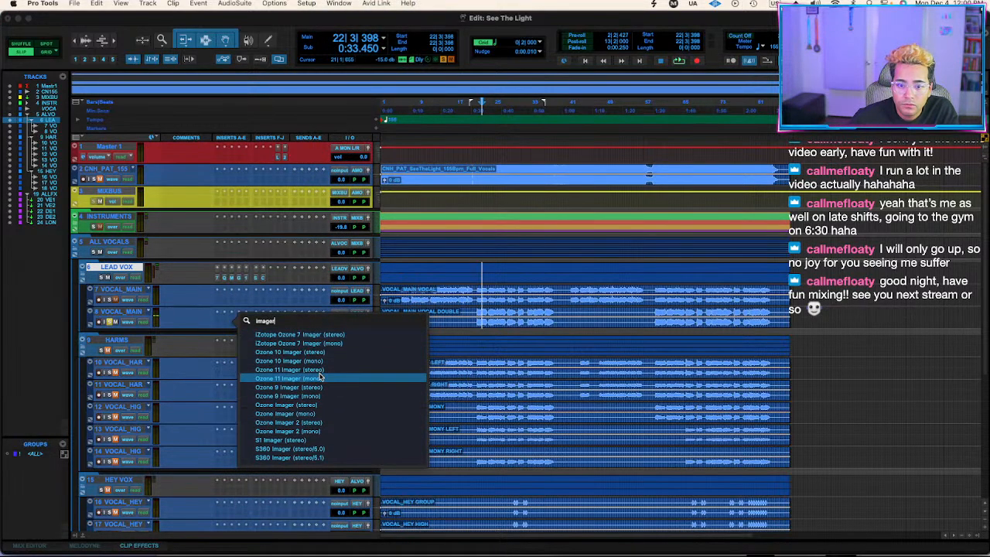
pyautogui.click(319, 377)
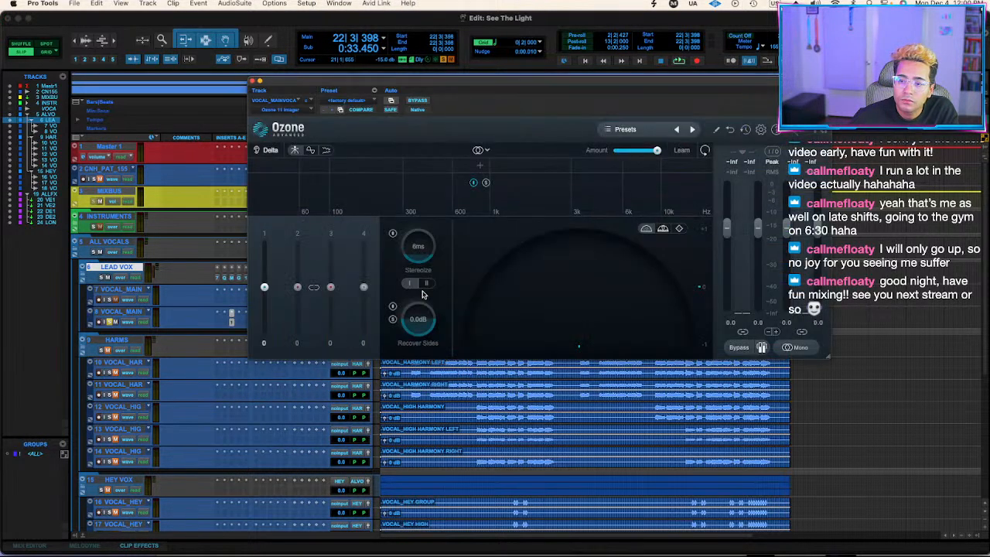
# Enable Stereoize on the double's imager, set the first band's width to 42 during playback and close it.
pyautogui.click(393, 233)
pyautogui.press('space')
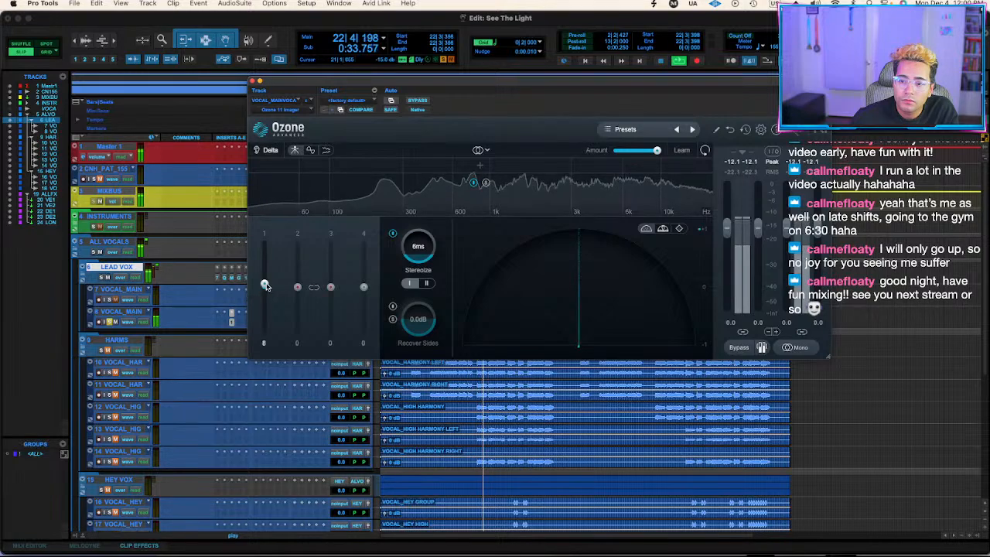
pyautogui.moveTo(265, 286)
pyautogui.mouseDown()
pyautogui.moveTo(272, 259)
pyautogui.moveTo(266, 270)
pyautogui.mouseUp()
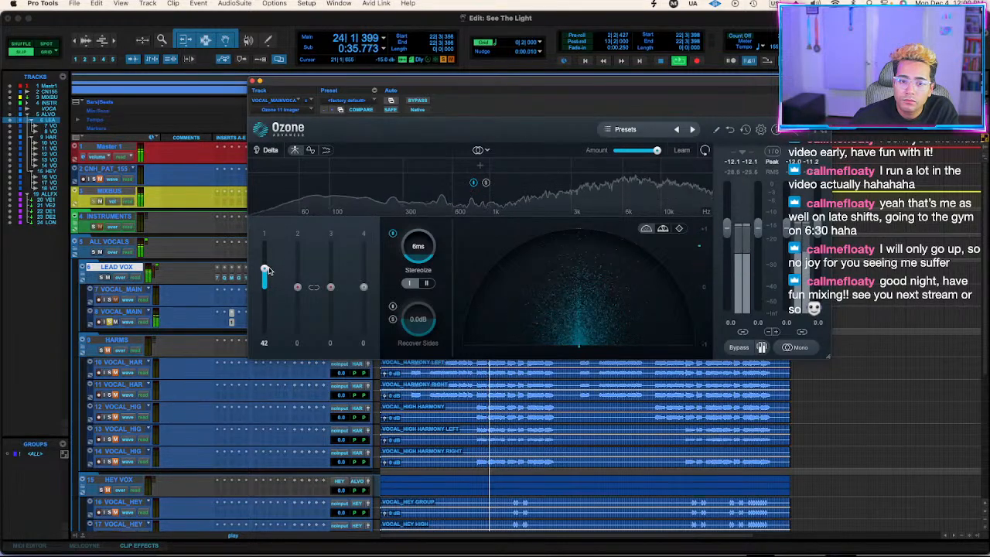
pyautogui.click(255, 82)
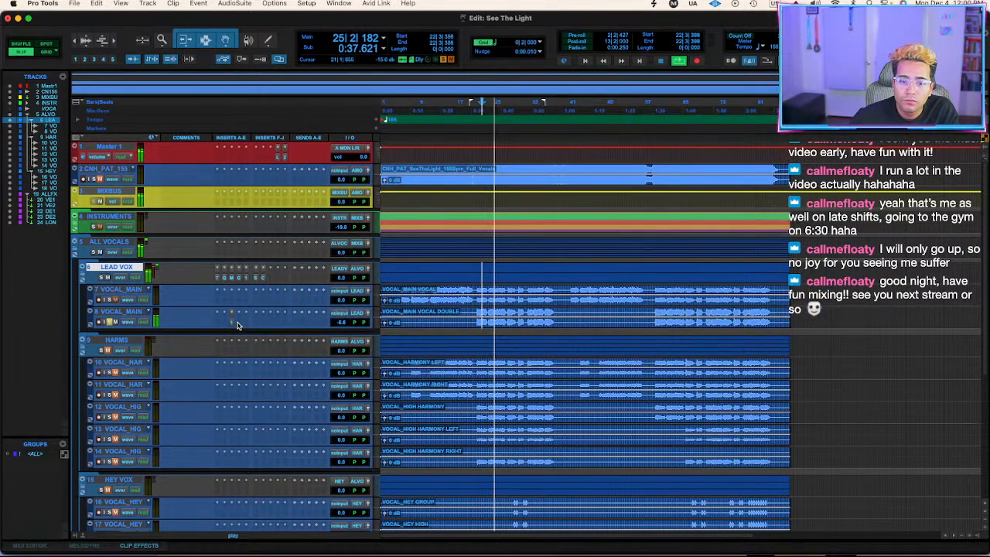
# Insert FabFilter Pro-Q 3 before the imager on the vocal double, with a 12 dB/oct high cut at about 10.2 kHz.
pyautogui.click(238, 324)
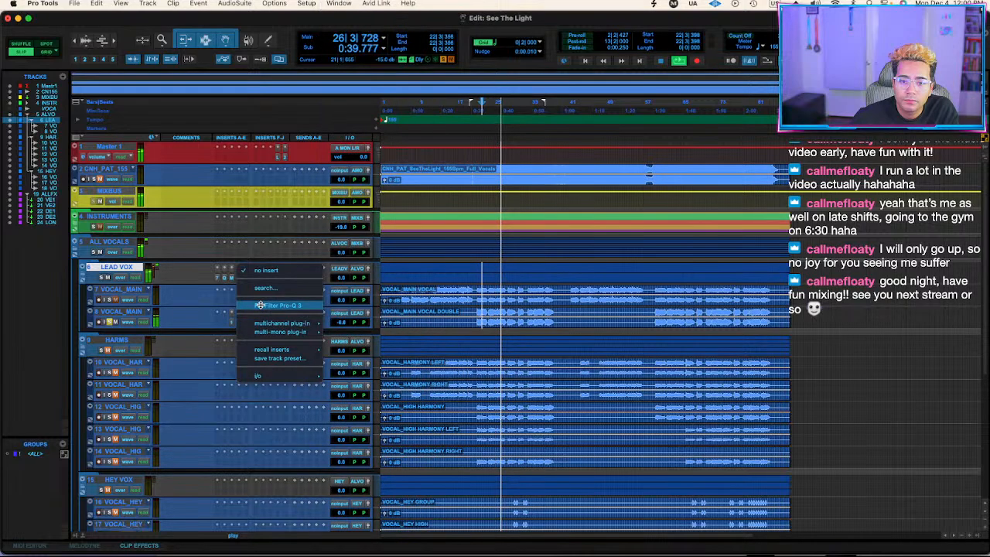
pyautogui.click(260, 304)
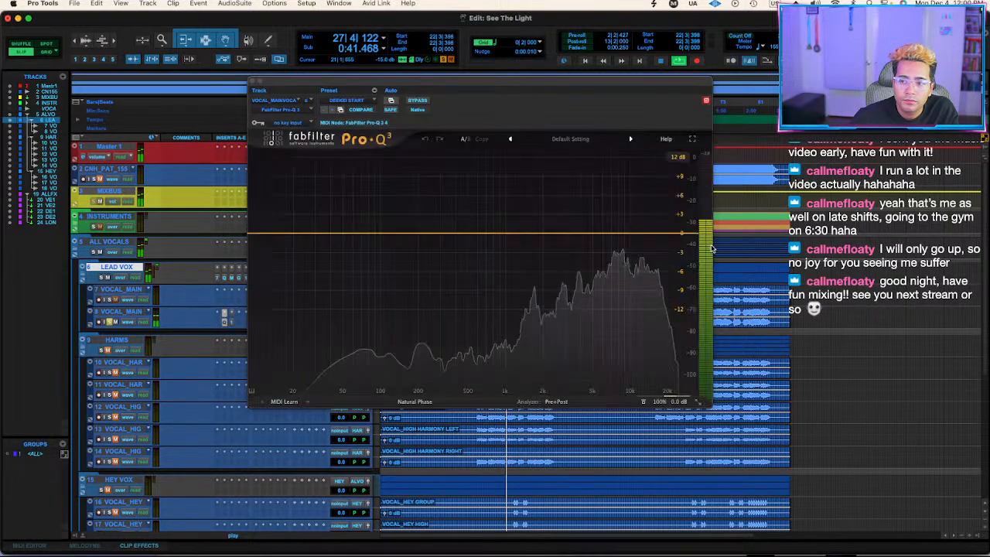
pyautogui.moveTo(673, 236); pyautogui.dragTo(631, 231)
pyautogui.scroll(-1, 629, 244)
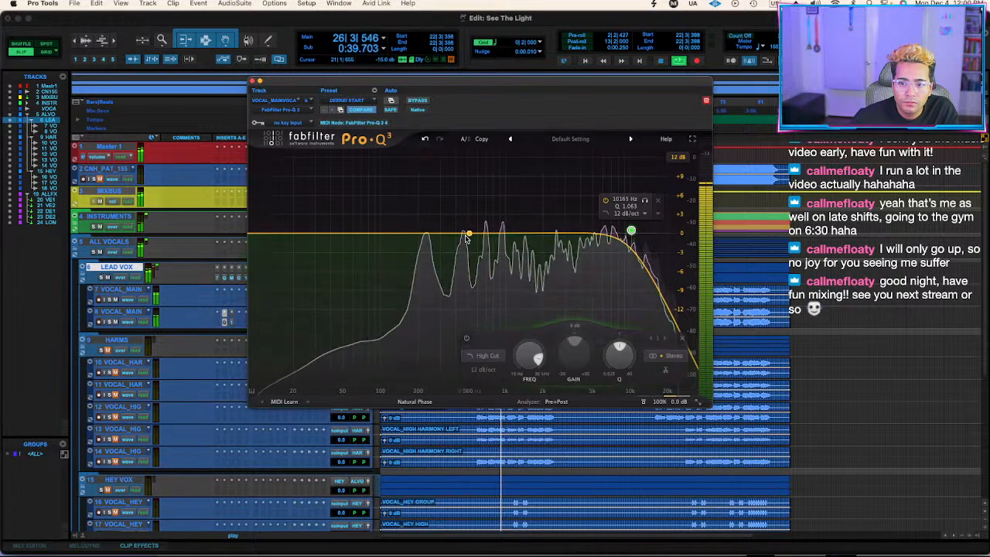
pyautogui.click(252, 80)
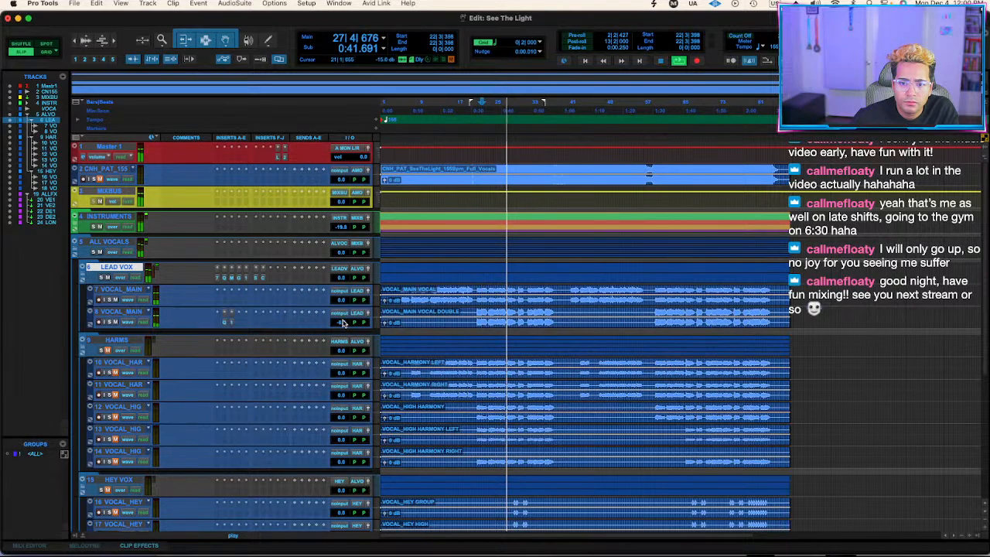
# Balance the main vocal double against the lead during playback, setting its volume to -12.4 dB.
pyautogui.click(343, 324)
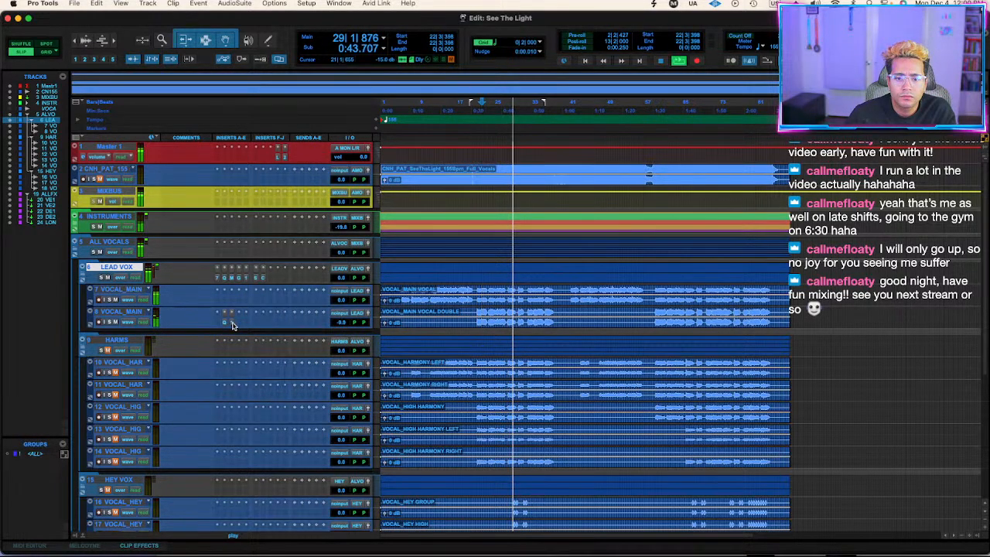
pyautogui.click(340, 323)
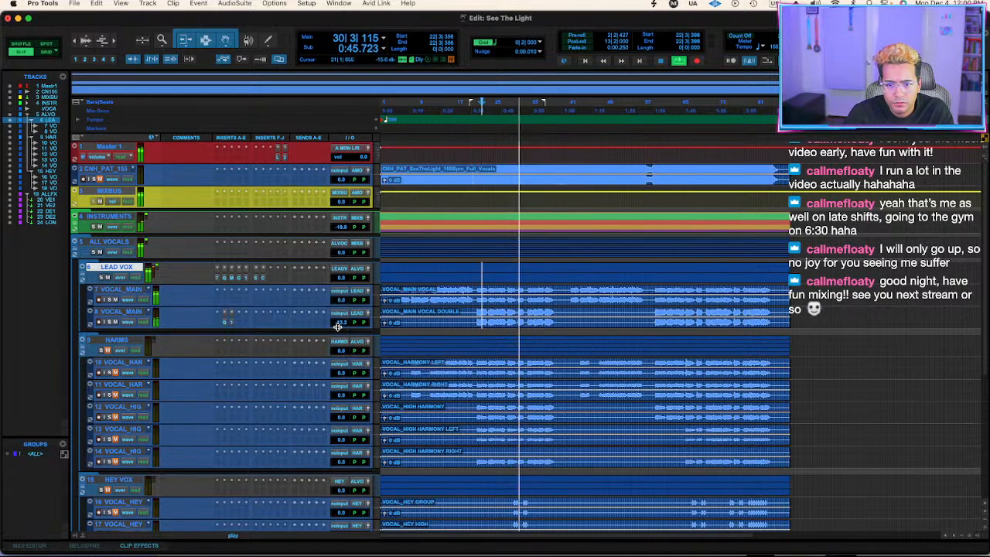
pyautogui.moveTo(340, 323); pyautogui.dragTo(341, 321)
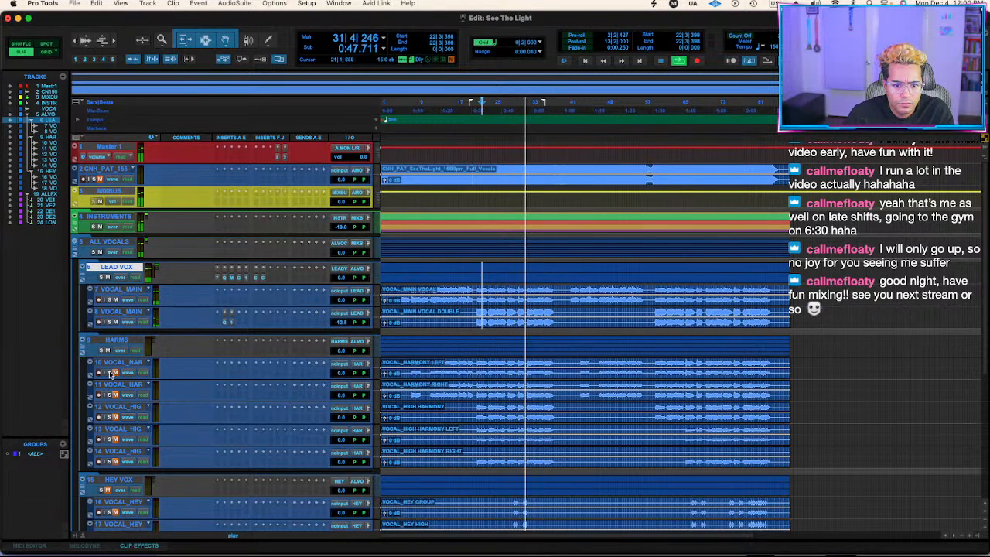
pyautogui.click(483, 313)
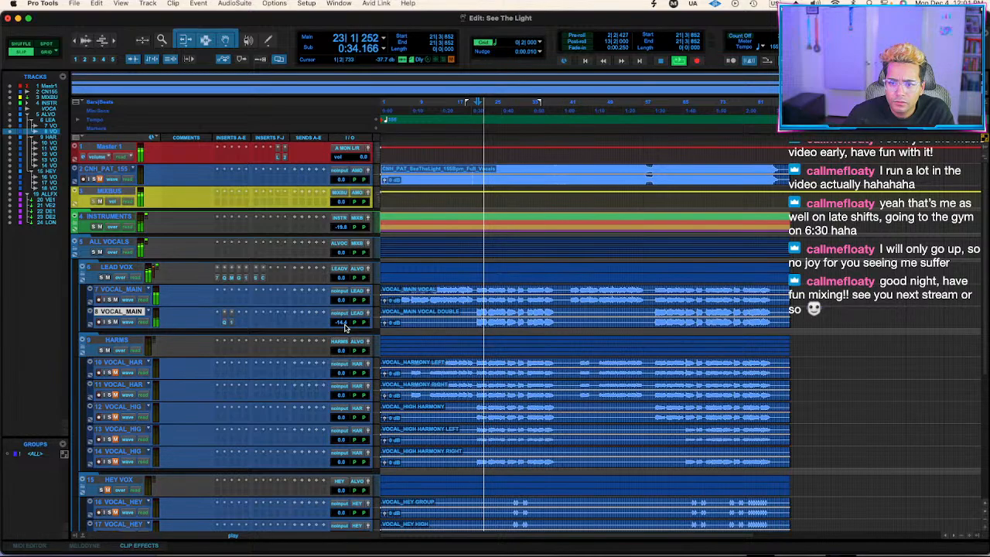
pyautogui.moveTo(345, 326); pyautogui.dragTo(345, 323)
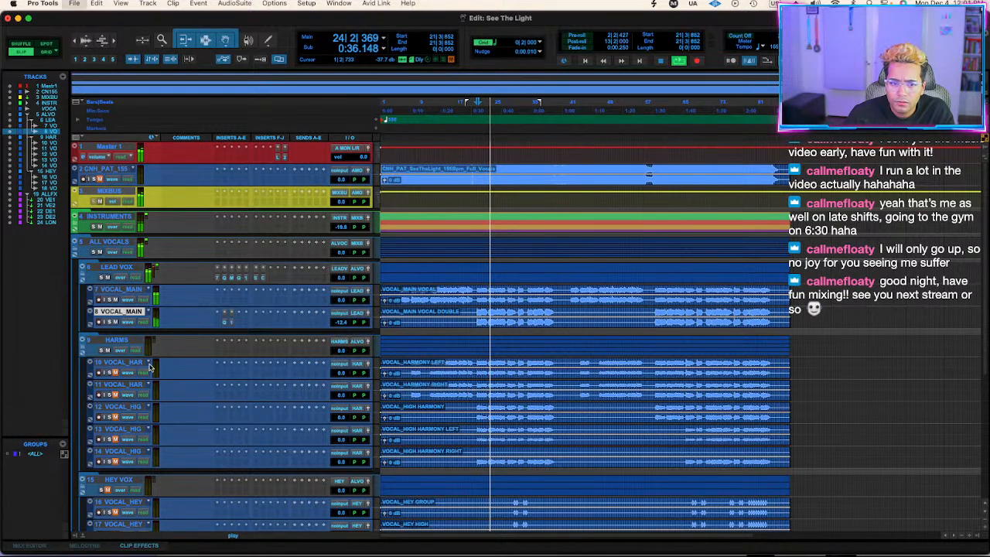
# Widen the vocal double further with the first band of Ozone 11 Imager, and close the plug-in.
pyautogui.click(223, 322)
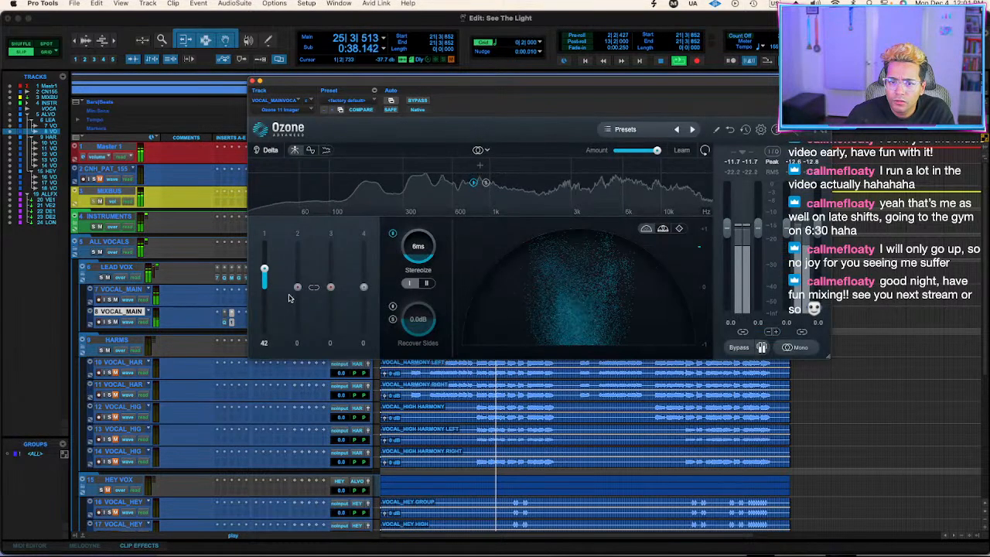
pyautogui.moveTo(269, 267); pyautogui.dragTo(268, 262)
pyautogui.click(253, 80)
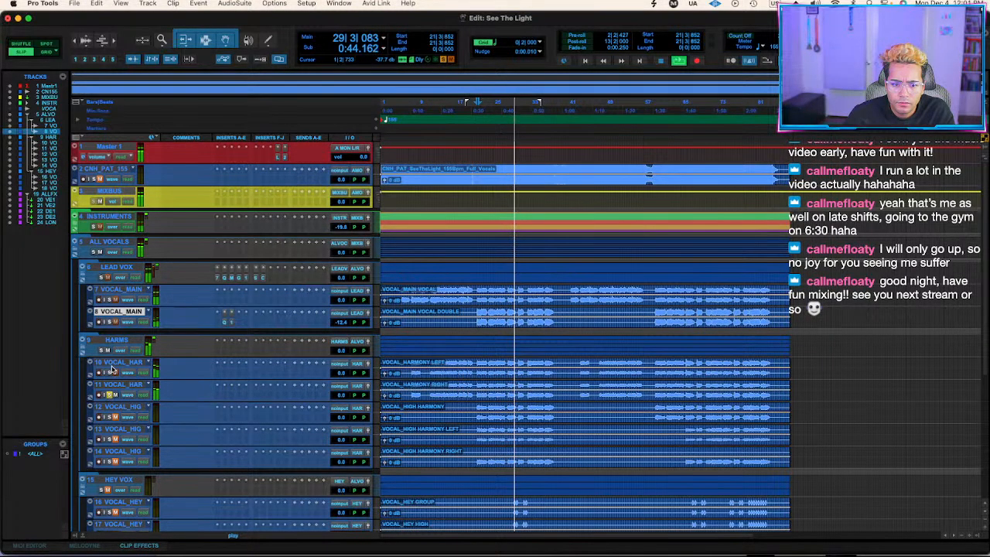
# Audition the left harmony, set the playback start to 21|4|315, and hide and deactivate the VOCAL_HARMONY RIGHT track.
pyautogui.click(116, 362)
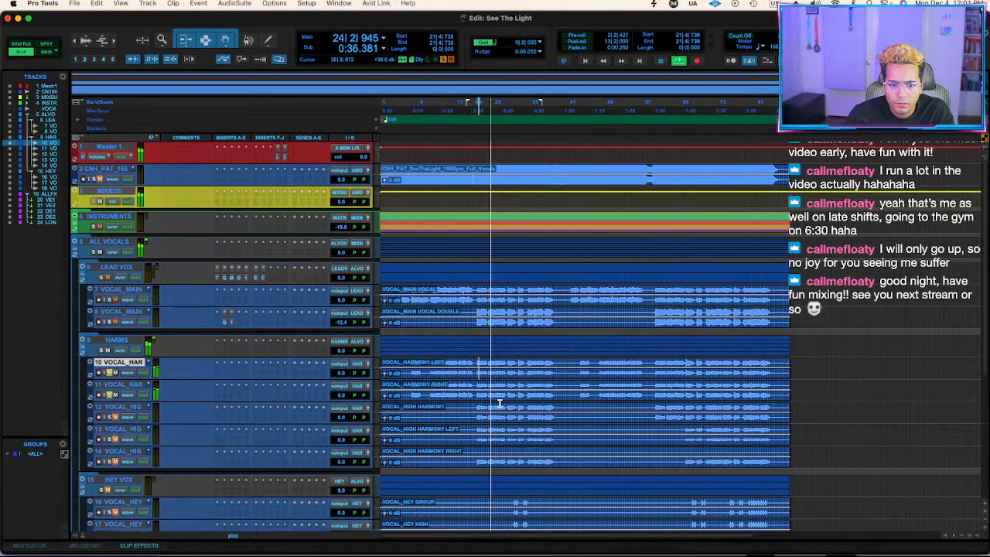
pyautogui.press('space')
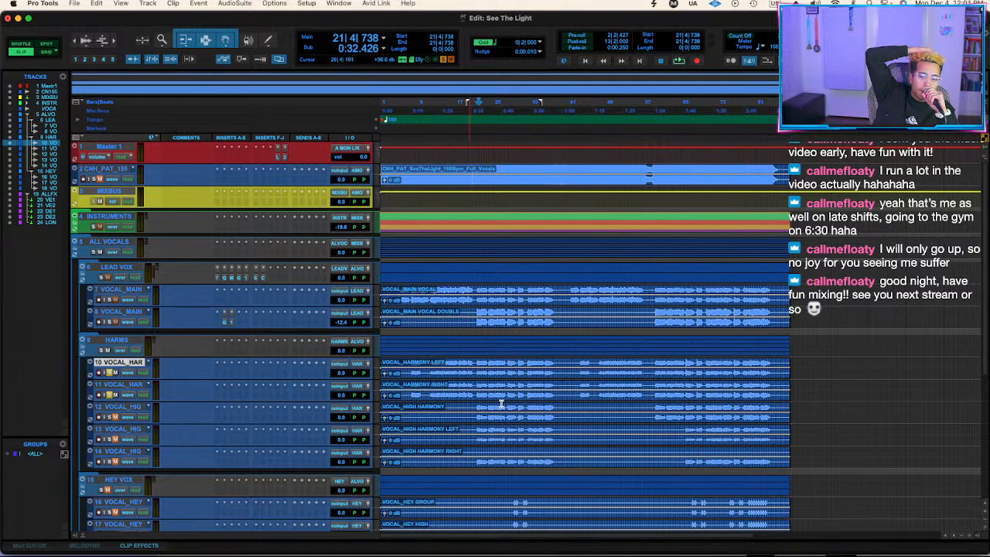
pyautogui.click(473, 363)
pyautogui.click(478, 365)
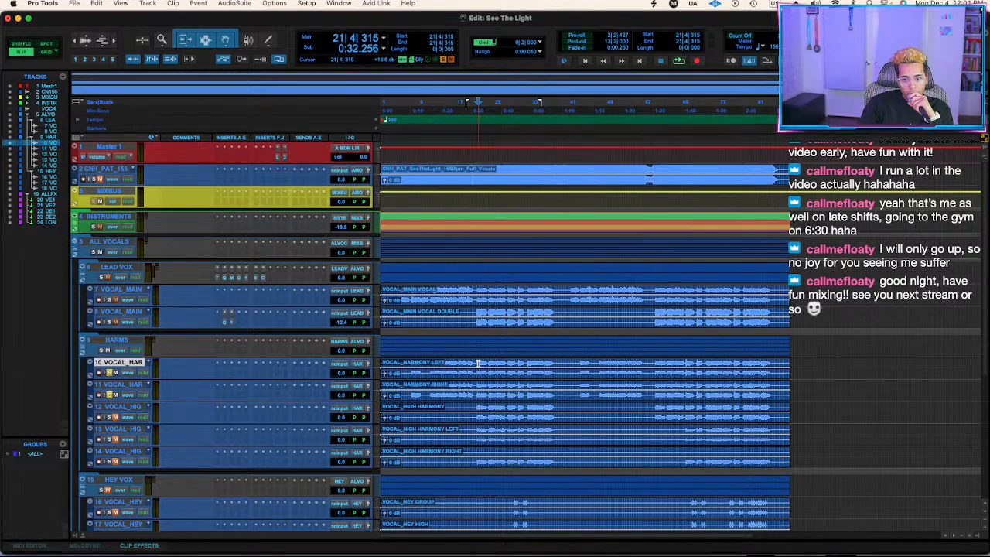
pyautogui.rightClick(138, 386)
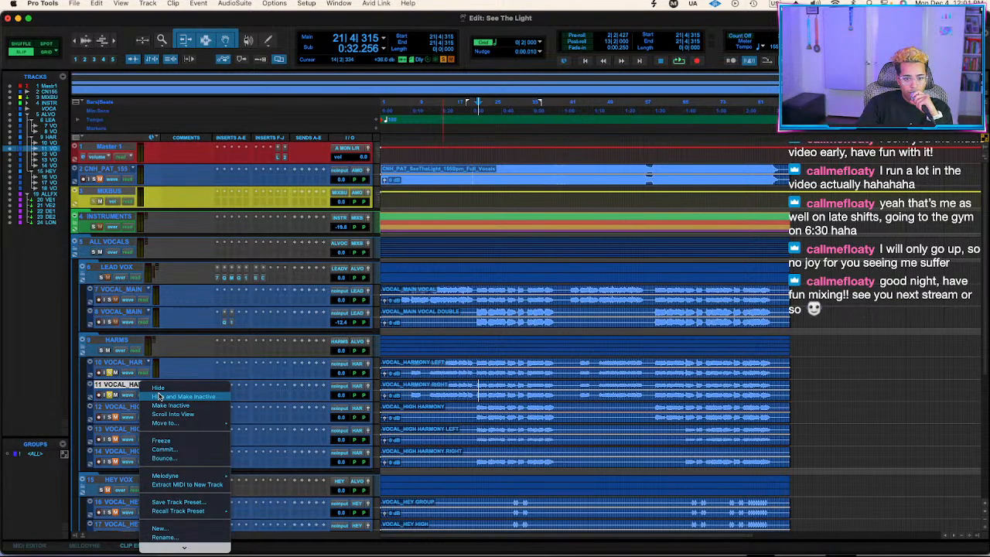
pyautogui.click(166, 414)
# Insert Reel ADT2V (stereo) on the left harmony track and load the DEEKEI FAV preset during playback.
pyautogui.click(222, 375)
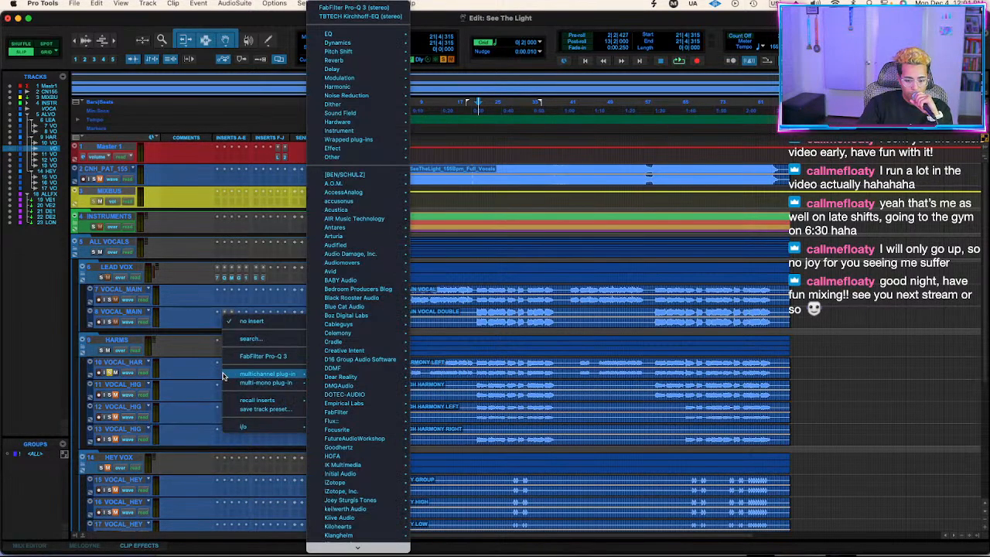
pyautogui.write('adt')
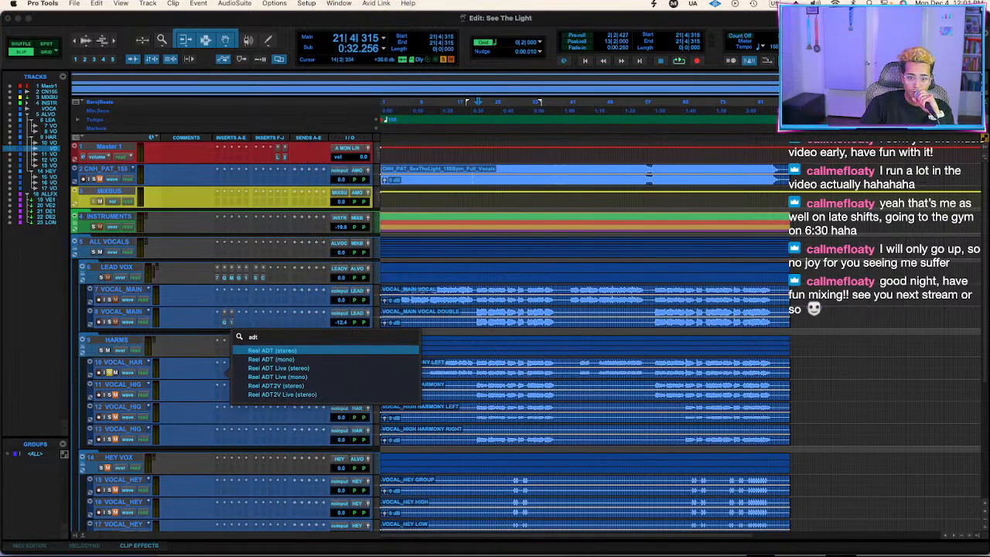
pyautogui.click(301, 387)
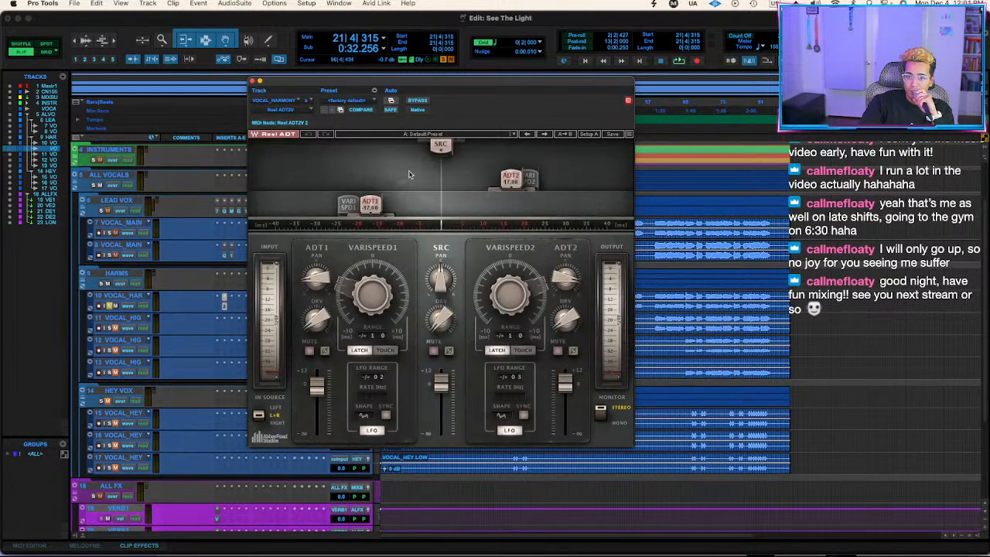
pyautogui.moveTo(470, 85); pyautogui.dragTo(696, 95)
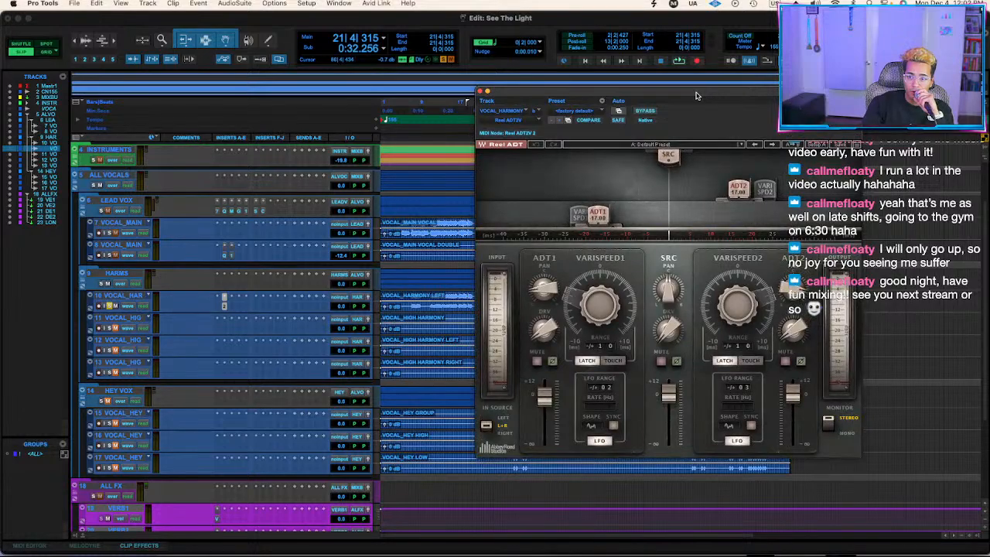
pyautogui.press('space')
pyautogui.click(579, 111)
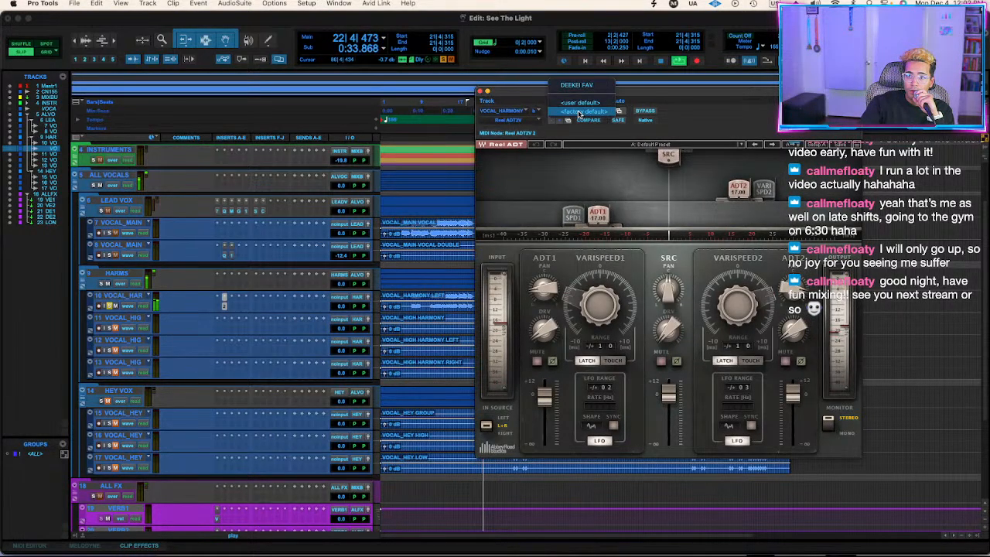
pyautogui.click(580, 84)
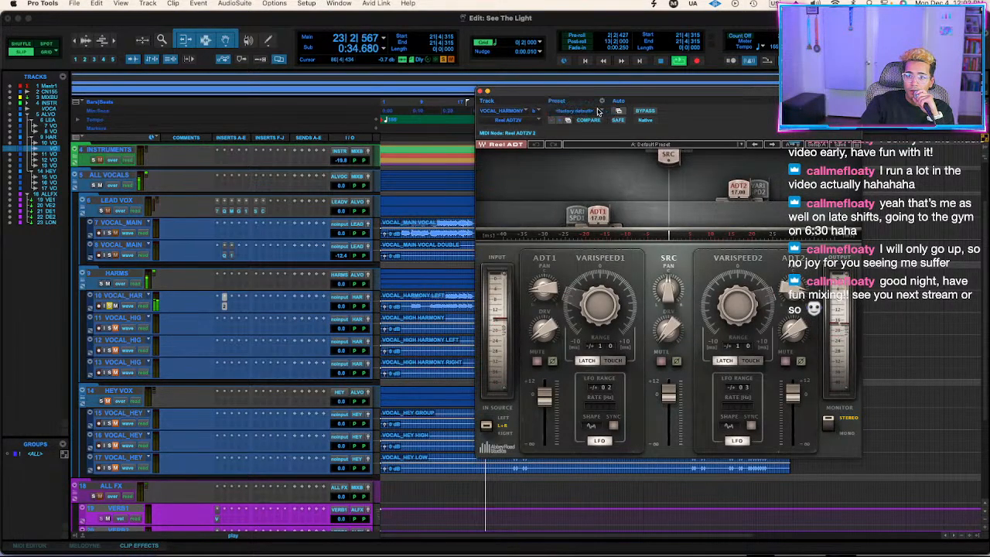
# Set the left harmony's volume to -1.3 dB, compare Reel ADT against its bypassed sound and close the plug-in.
pyautogui.click(355, 306)
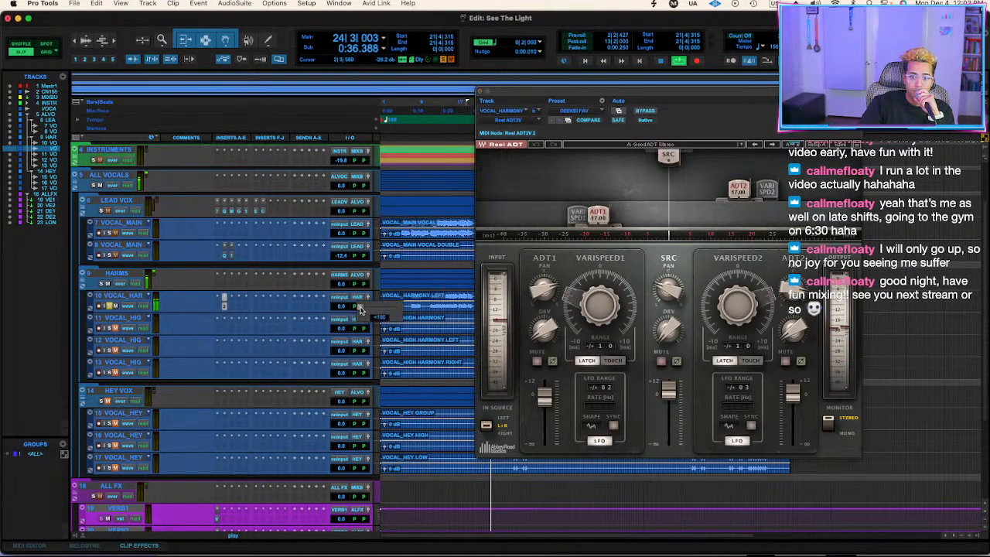
pyautogui.click(644, 110)
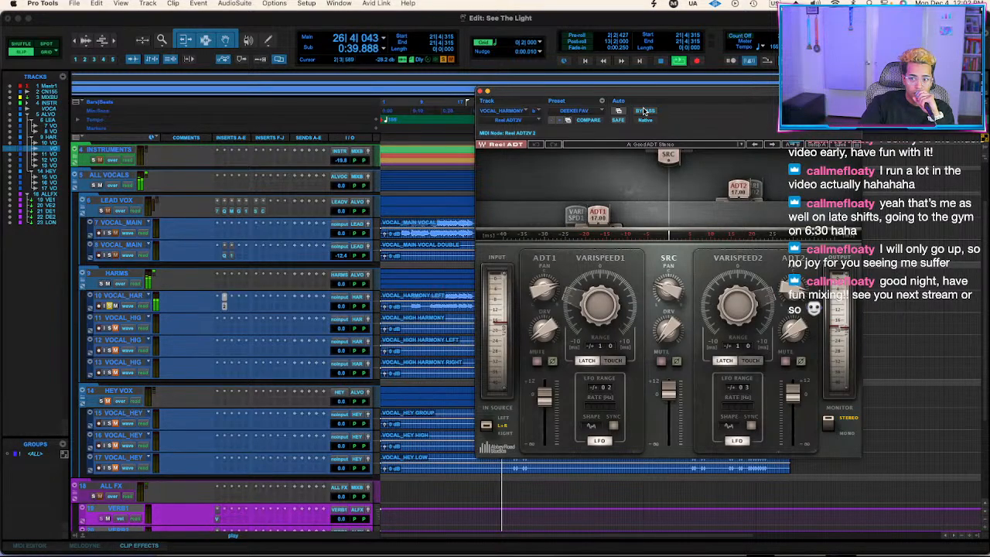
pyautogui.click(480, 91)
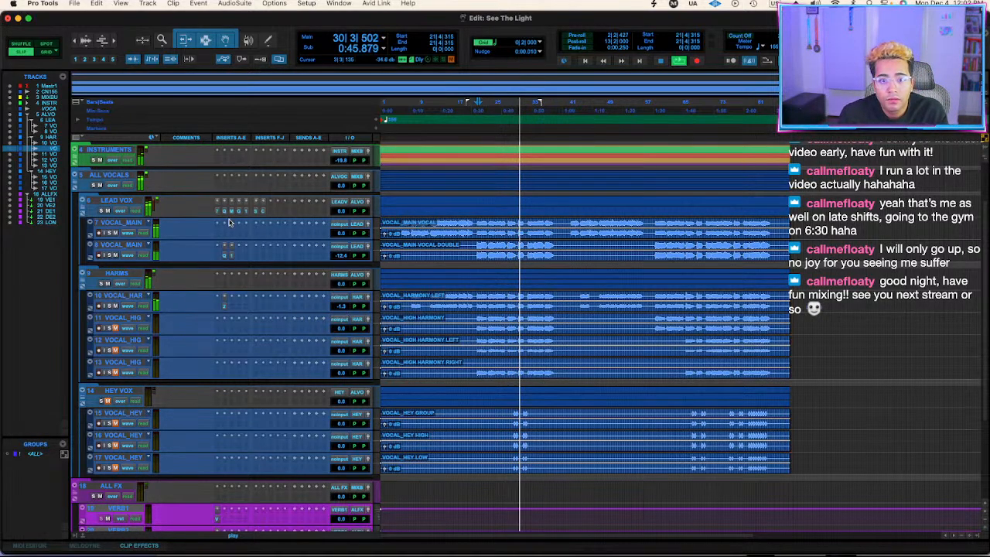
# Copy FabFilter Pro-Q 3 and Gullfoss from the LEAD VOX bus to HARMS, moving the EQ's highest band down to about 10 kHz.
pyautogui.click(225, 276)
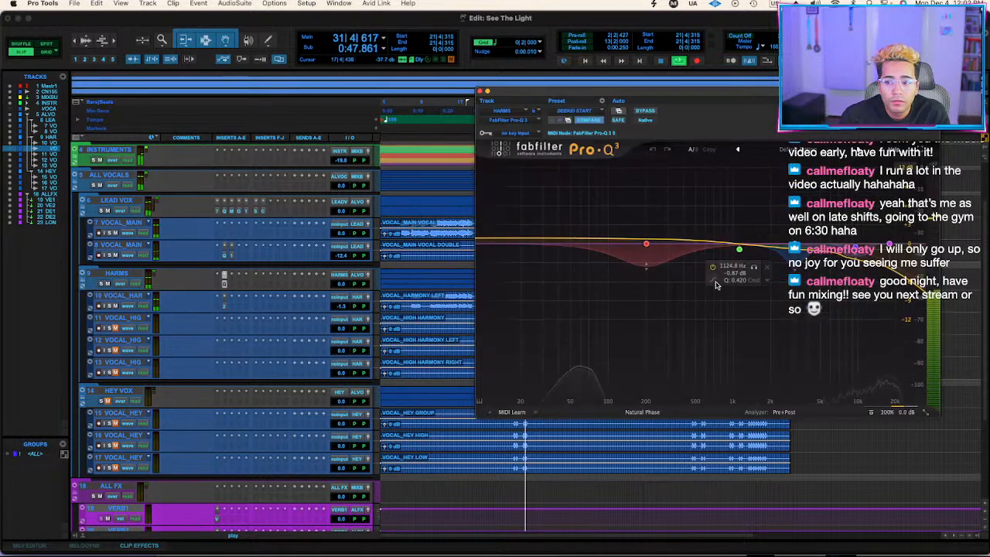
pyautogui.moveTo(889, 245); pyautogui.dragTo(856, 244)
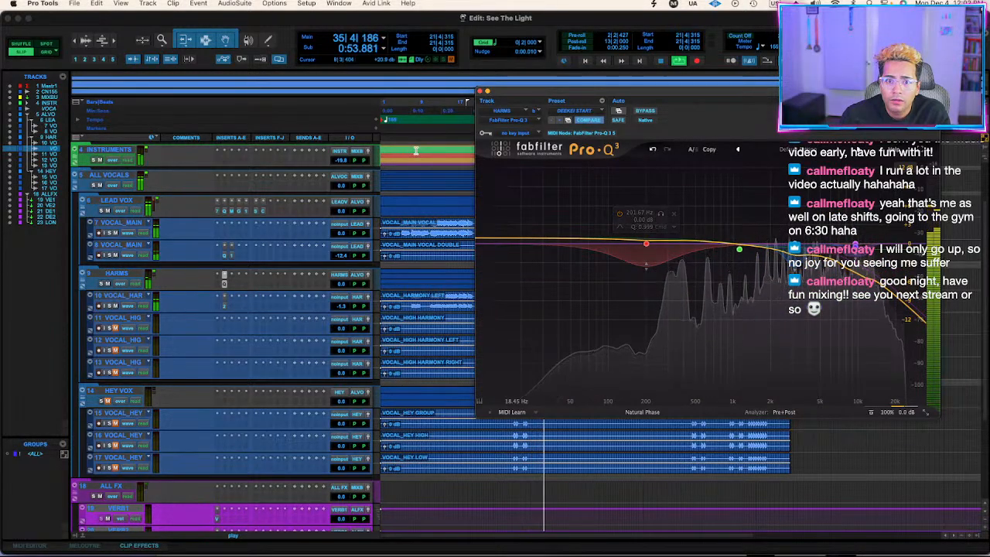
pyautogui.click(239, 285)
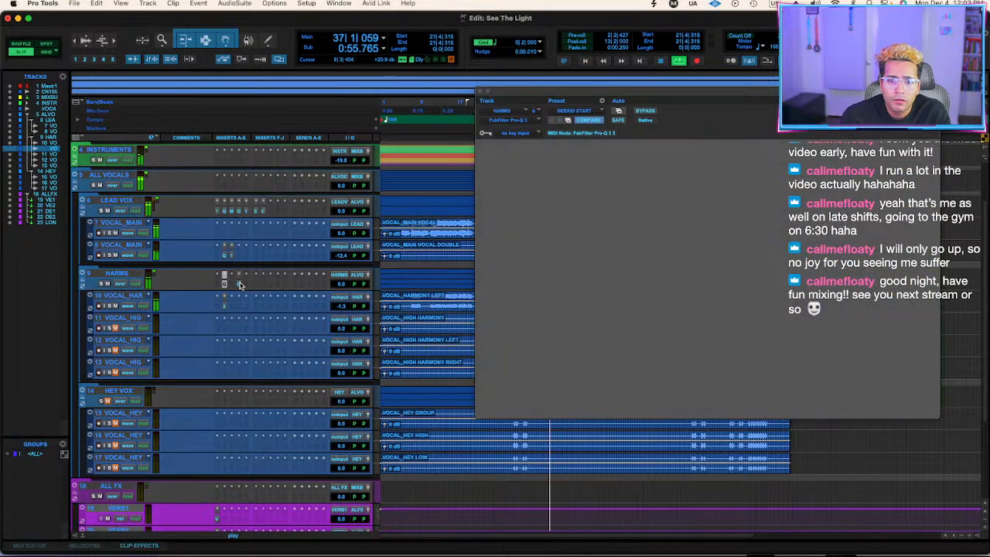
pyautogui.press('space')
pyautogui.click(219, 285)
pyautogui.click(193, 284)
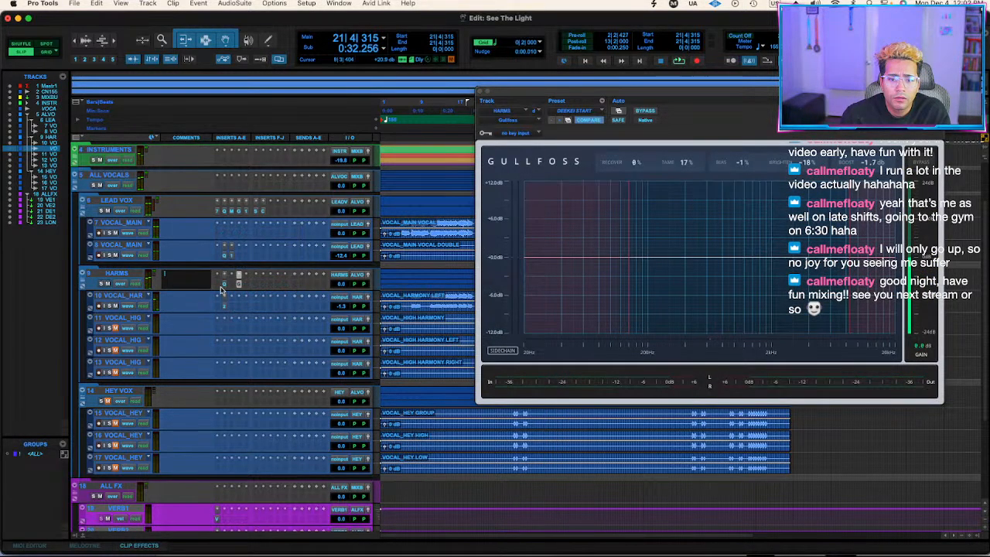
# Insert RCompressor on the HARMS bus between the EQ and Gullfoss.
pyautogui.click(231, 288)
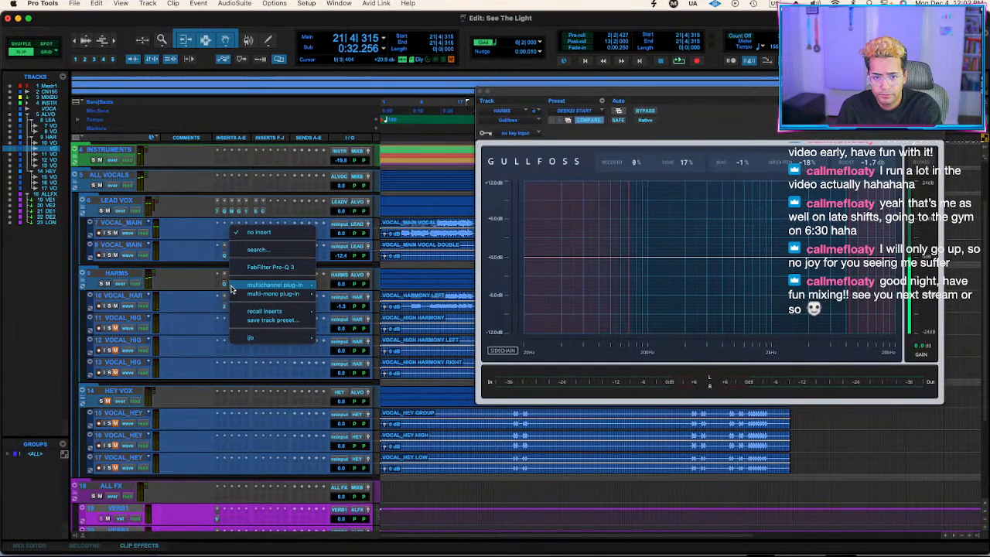
pyautogui.write('rcomp')
pyautogui.press('Down')
pyautogui.press('Return')
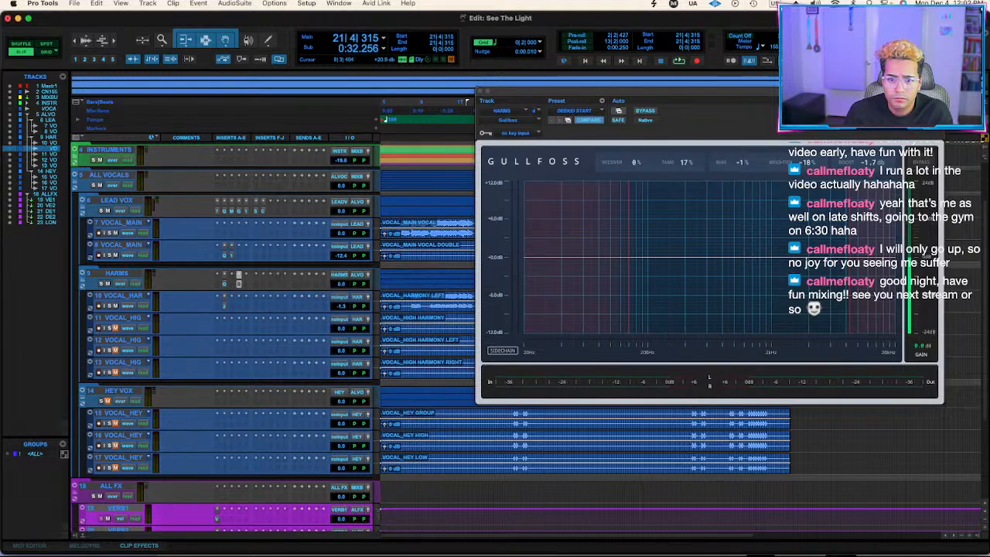
# Set the HARMS compressor's ratio to 5.65, threshold to -19.5, release to 75.7 and gain to 2.1 during playback, and close it.
pyautogui.press('space')
pyautogui.moveTo(592, 239); pyautogui.dragTo(592, 254)
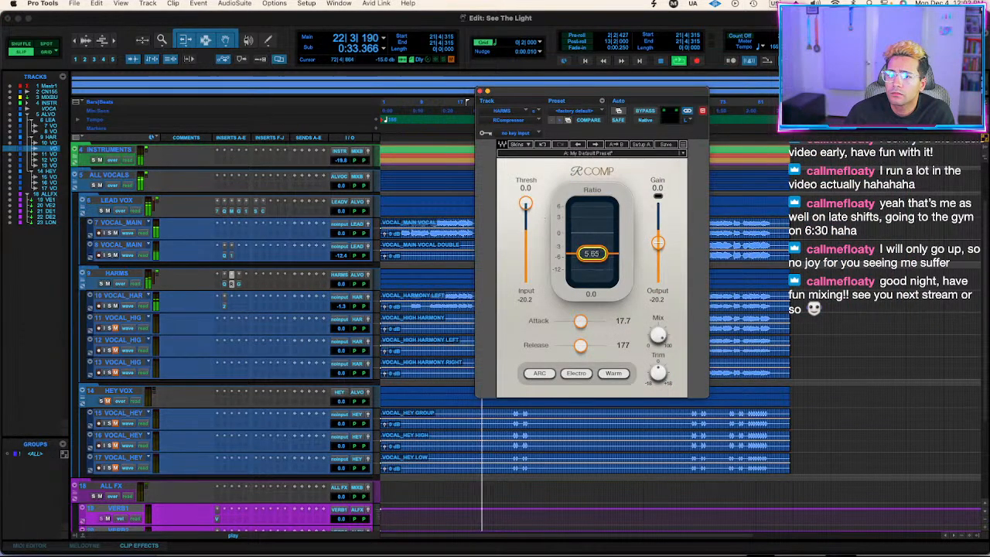
pyautogui.moveTo(526, 203); pyautogui.dragTo(526, 229)
pyautogui.moveTo(581, 346); pyautogui.dragTo(574, 345)
pyautogui.moveTo(658, 243); pyautogui.dragTo(659, 242)
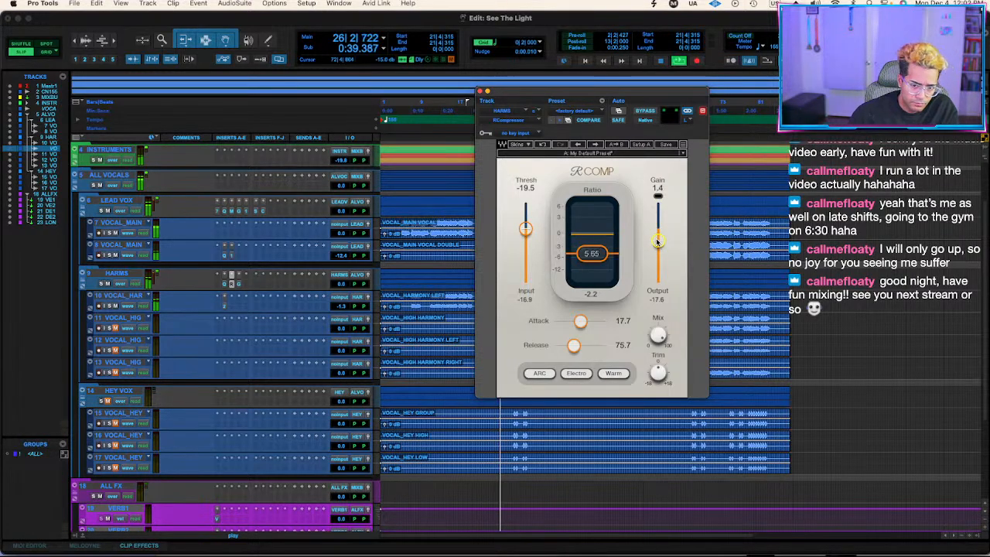
pyautogui.click(480, 91)
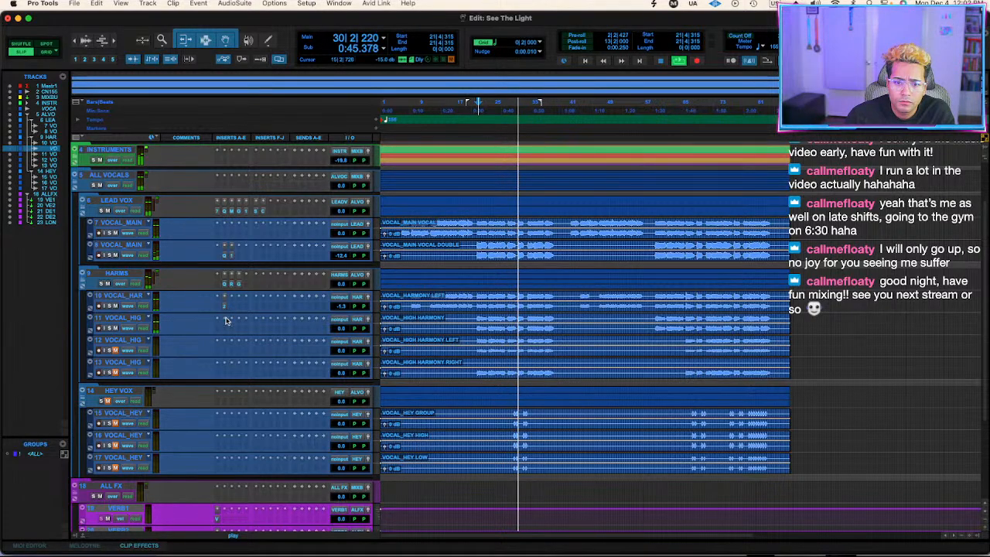
# Listen to the mix and look over the vocal, effects and instrument tracks, expanding and collapsing the INSTRUMENTS folder.
pyautogui.press('space')
pyautogui.press('space')
pyautogui.press('space')
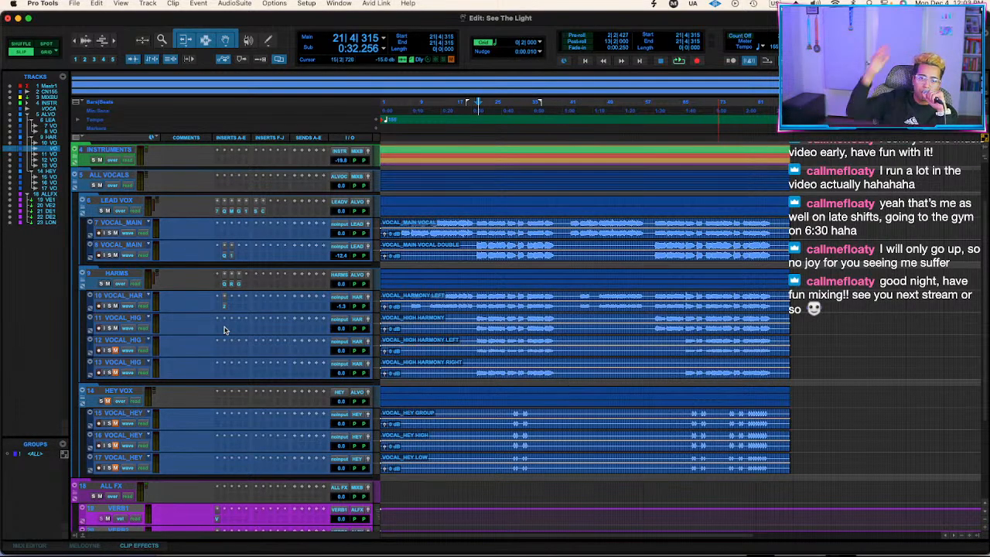
pyautogui.scroll(-4, 217, 398)
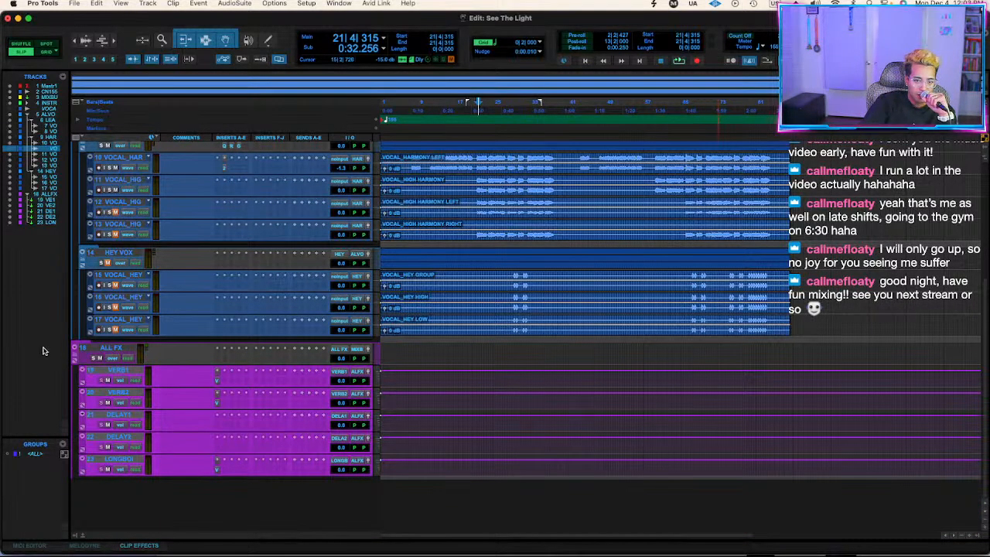
pyautogui.scroll(6, 136, 450)
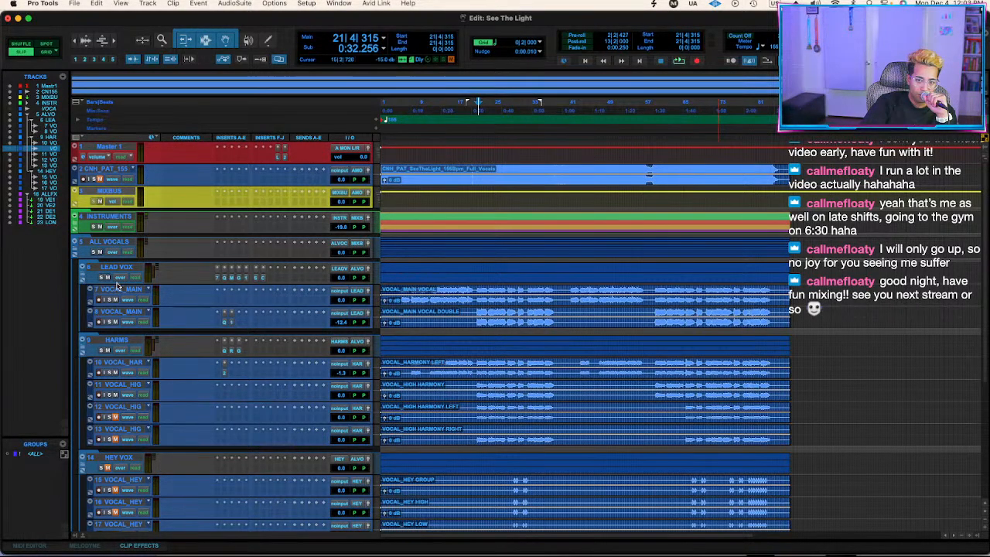
pyautogui.scroll(-6, 132, 271)
pyautogui.scroll(10, 147, 285)
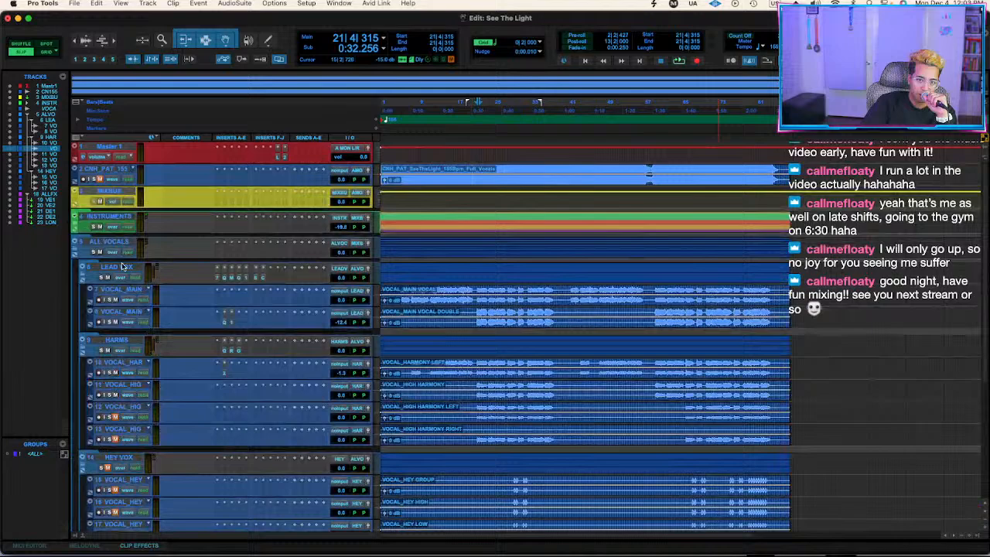
pyautogui.click(82, 219)
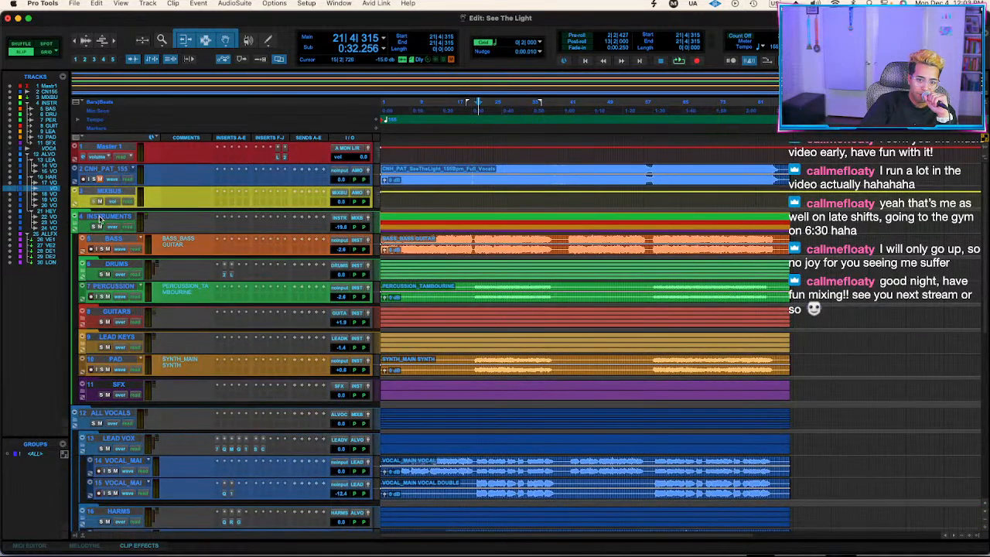
pyautogui.click(179, 364)
pyautogui.click(82, 220)
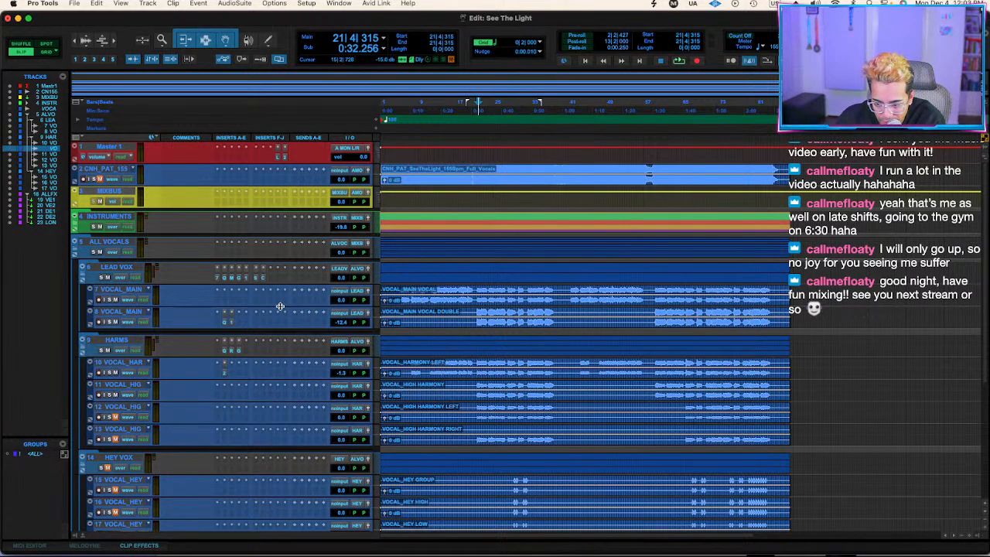
# Review the left harmony's Reel ADT and the HARMS bus's Gullfoss and RCompressor settings, and check the compression during playback.
pyautogui.click(225, 365)
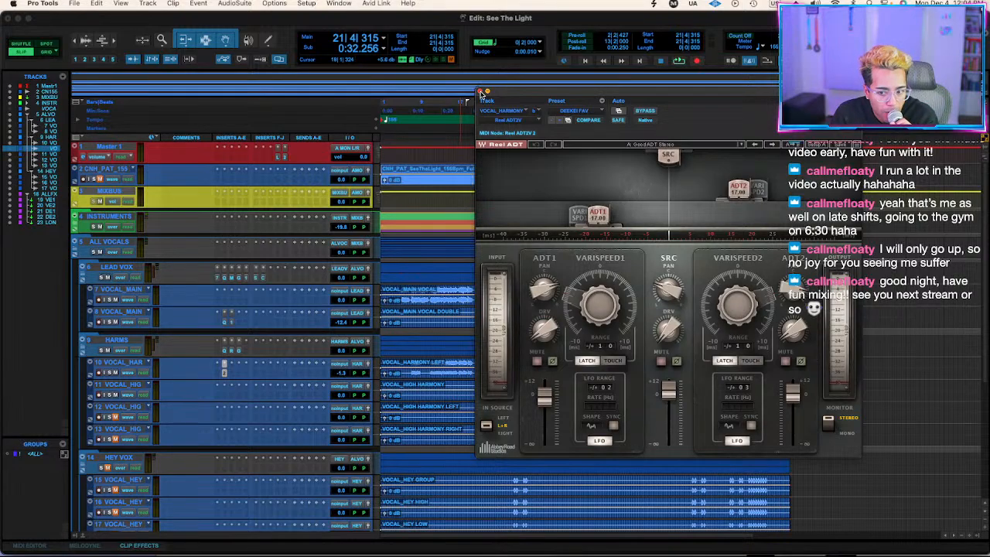
pyautogui.click(233, 350)
pyautogui.click(239, 351)
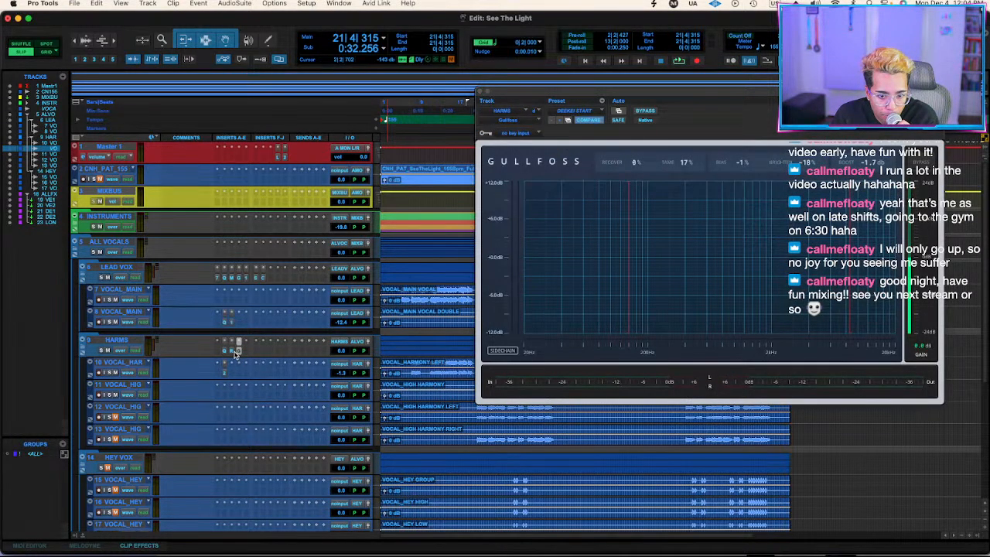
pyautogui.click(232, 351)
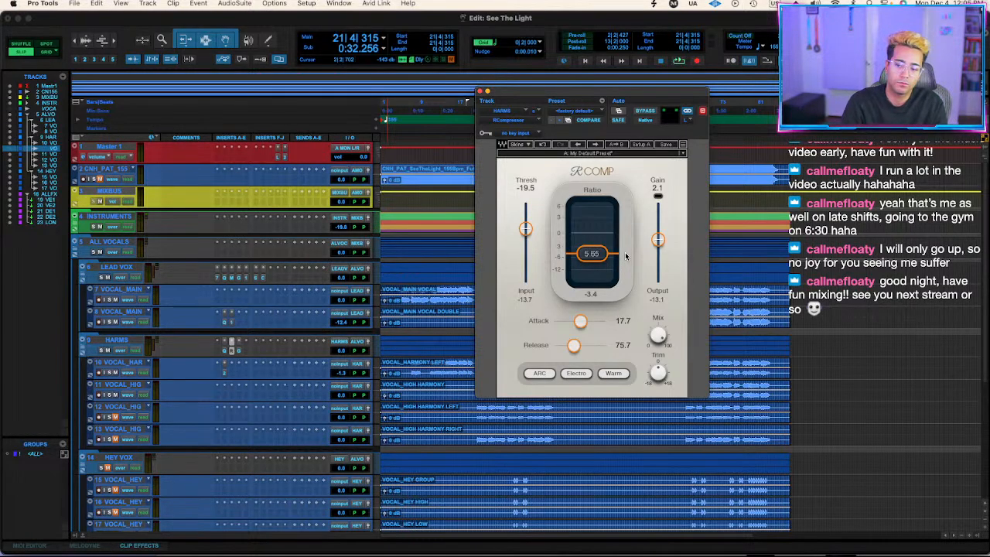
pyautogui.press('space')
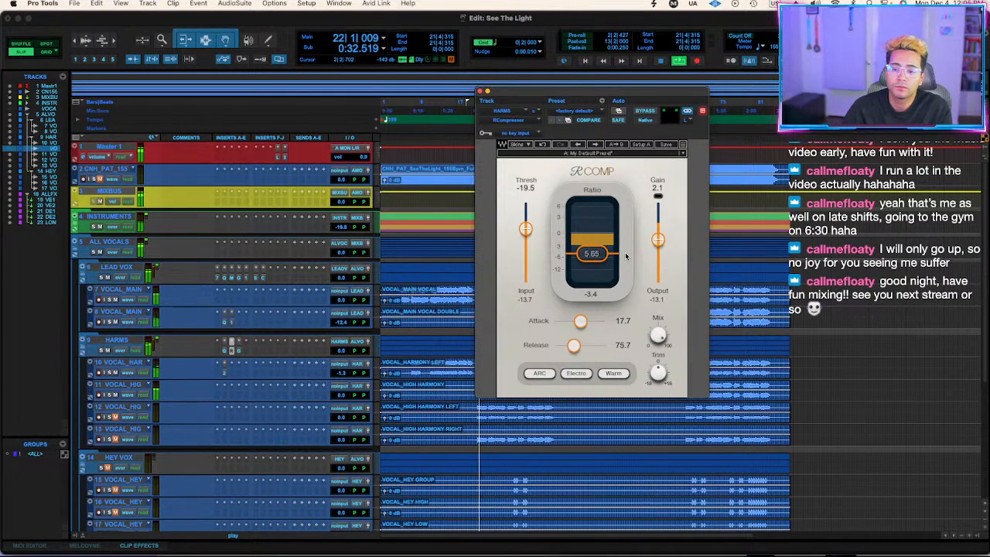
pyautogui.click(480, 91)
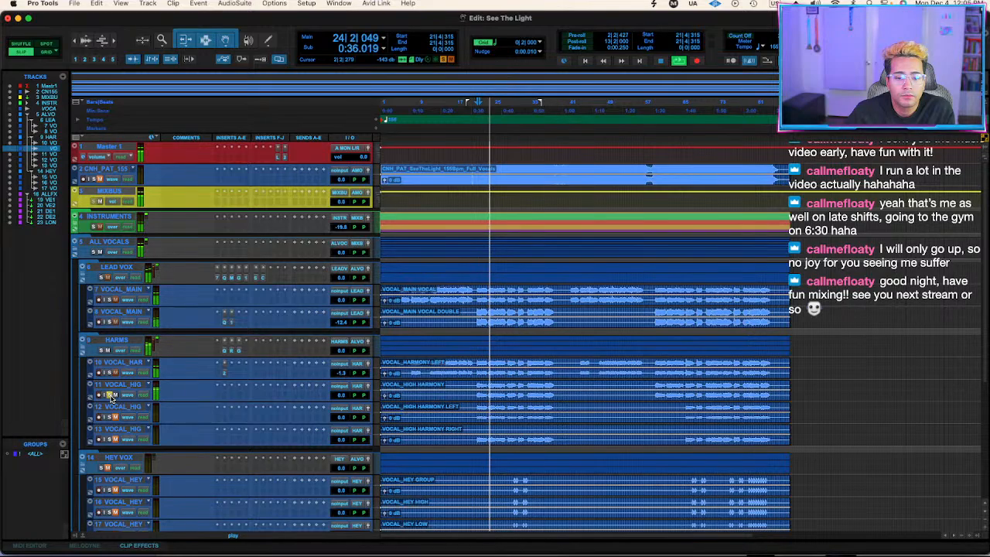
# Insert UADx Studio D Chorus (stereo) on the VOCAL_HIGH HARMONY track.
pyautogui.click(225, 398)
pyautogui.write('chorus')
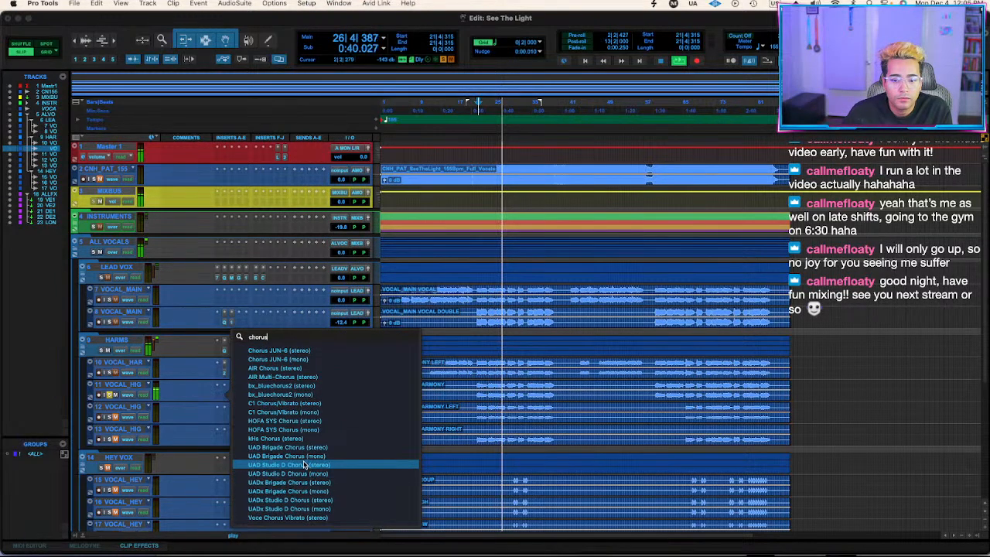
pyautogui.click(308, 503)
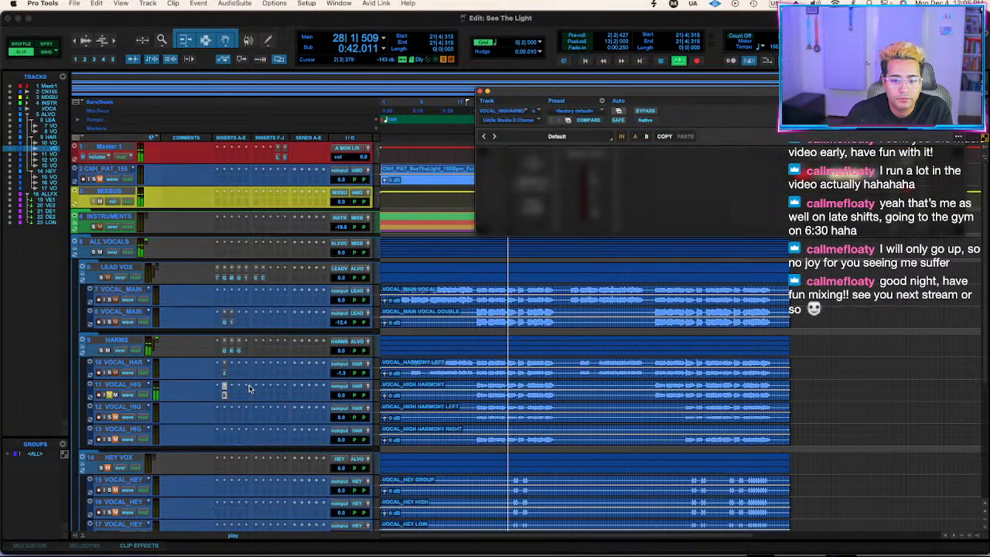
# Insert FabFilter Pro-Q 3 on the VOCAL_HIGH HARMONY track, add a high cut and a bell cut in the highs, replay the section and close it.
pyautogui.click(225, 342)
pyautogui.click(229, 380)
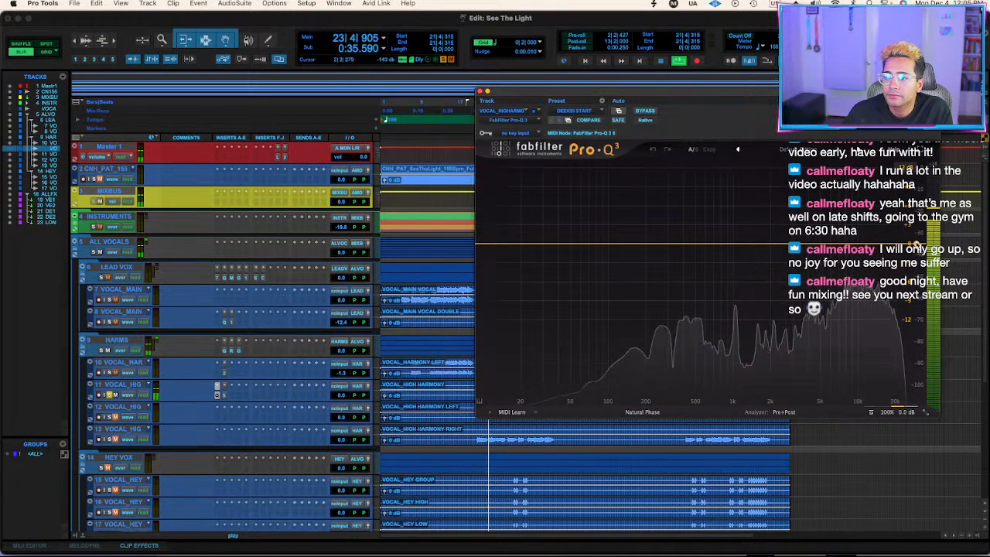
pyautogui.moveTo(908, 244); pyautogui.dragTo(841, 248)
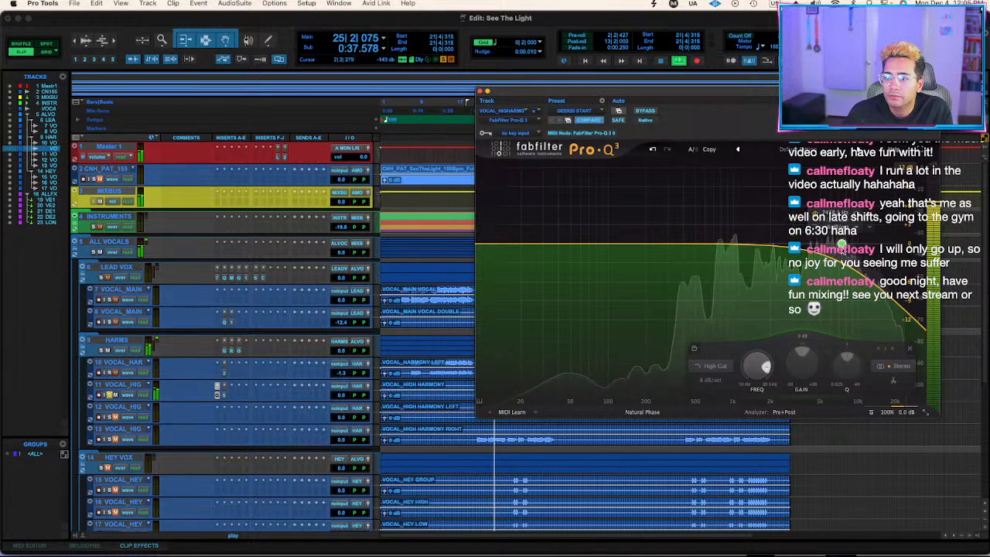
pyautogui.doubleClick(836, 194)
pyautogui.scroll(3, 836, 194)
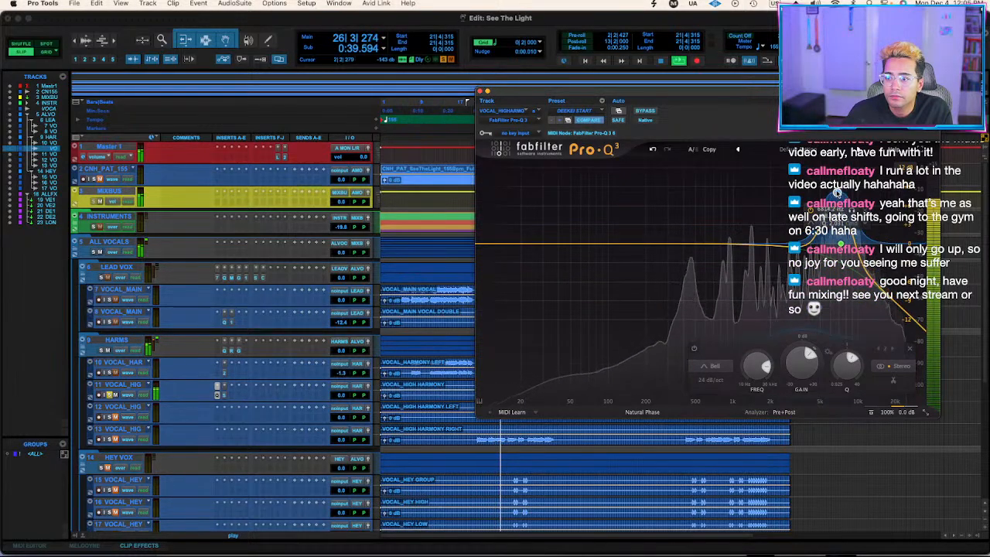
pyautogui.moveTo(836, 194); pyautogui.dragTo(841, 268)
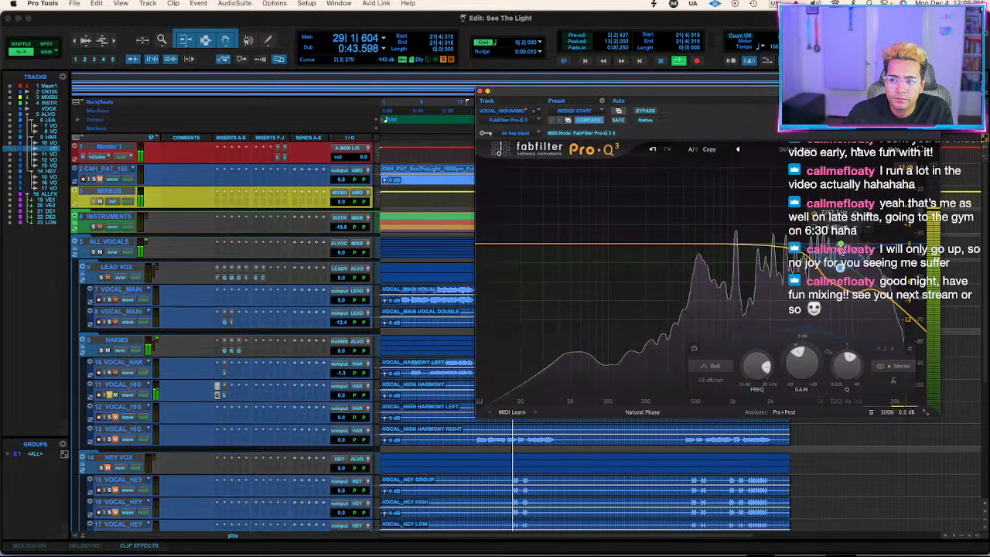
pyautogui.press('space')
pyautogui.press('space')
pyautogui.click(481, 91)
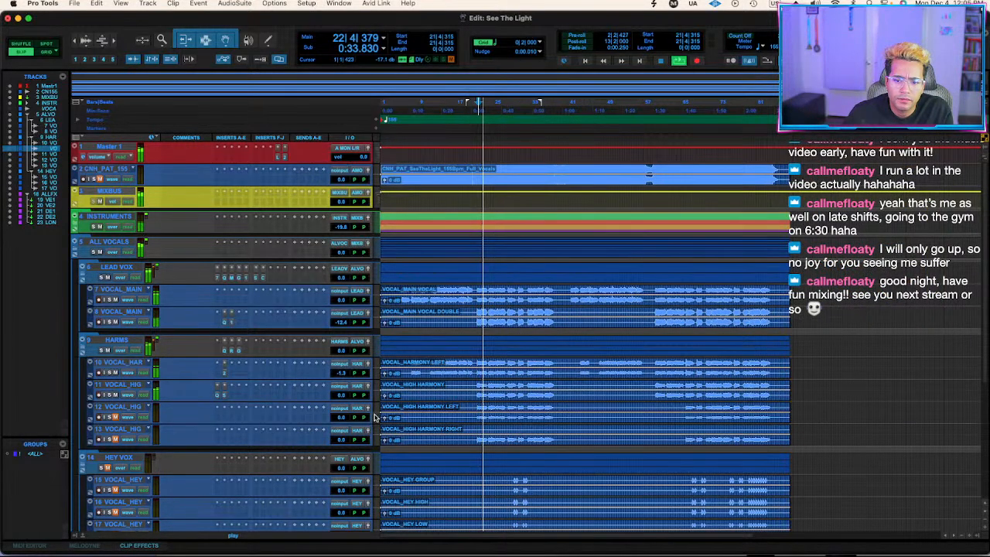
# Check the Studio D Chorus on the VOCAL_HIGH HARMONY track and set the track's volume to -4.1 dB during playback.
pyautogui.click(223, 395)
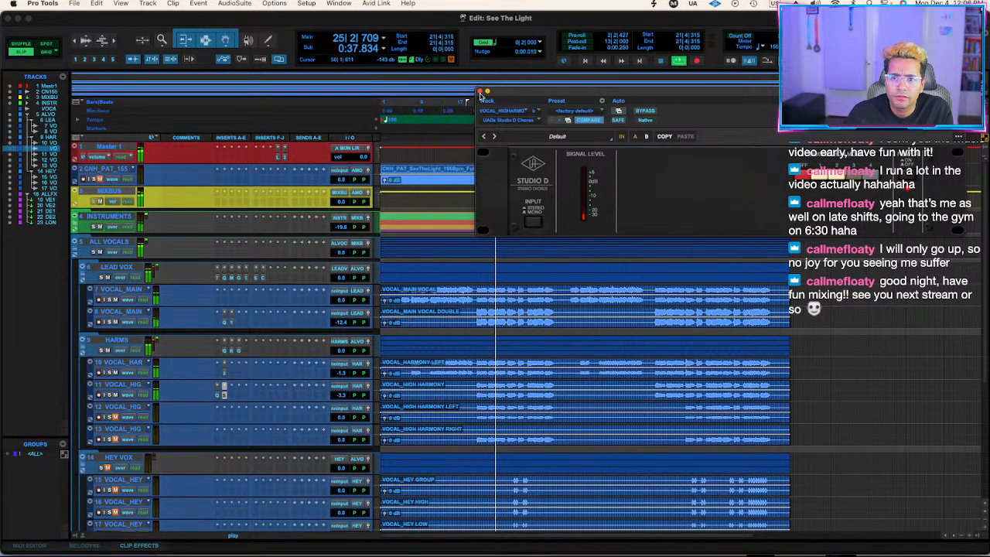
pyautogui.click(481, 92)
pyautogui.moveTo(341, 395); pyautogui.dragTo(336, 397)
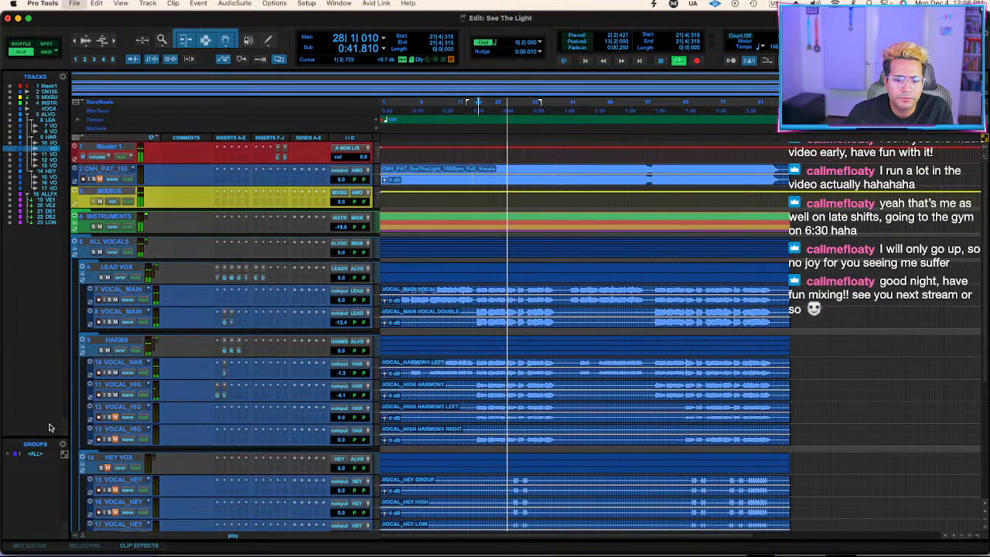
# Unmute and solo the VOCAL_HIGH HARMONY LEFT and RIGHT tracks, and listen to them during playback.
pyautogui.click(115, 440)
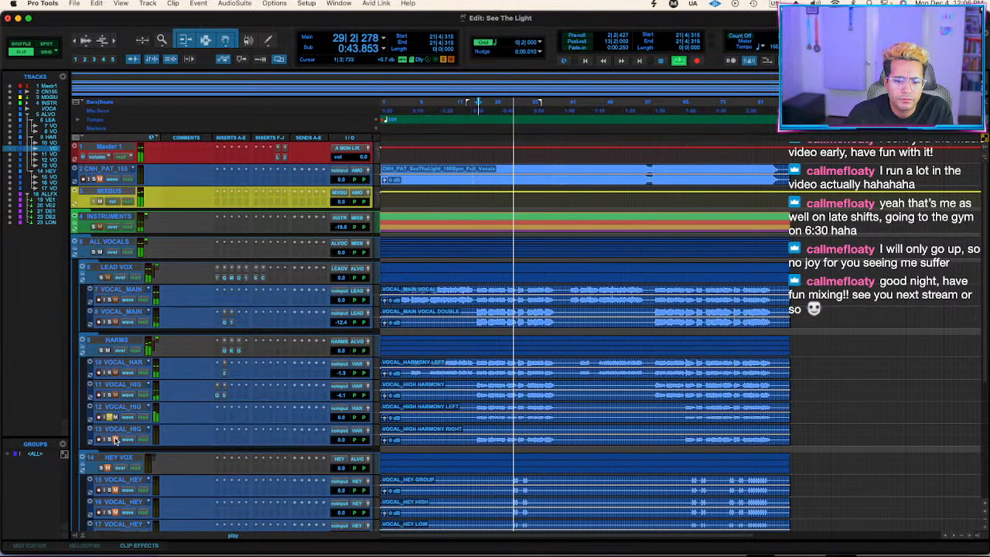
pyautogui.click(110, 439)
pyautogui.click(110, 417)
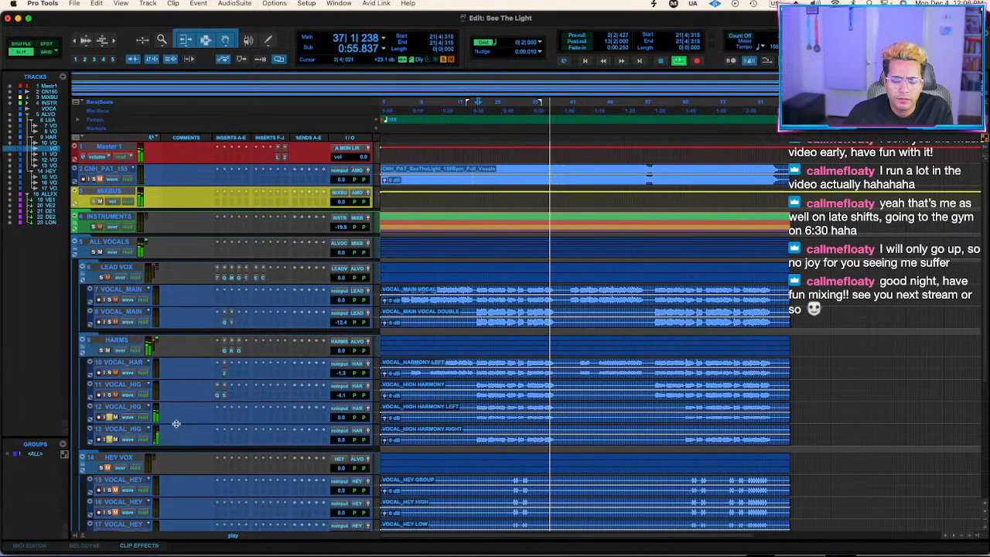
pyautogui.press('space')
# Insert Little AlterBoy on the VOCAL_HIGH HARMONY RIGHT track and set pitch to 12.0 and formant to -5.2 during playback.
pyautogui.click(218, 442)
pyautogui.press('Escape')
pyautogui.write('alter')
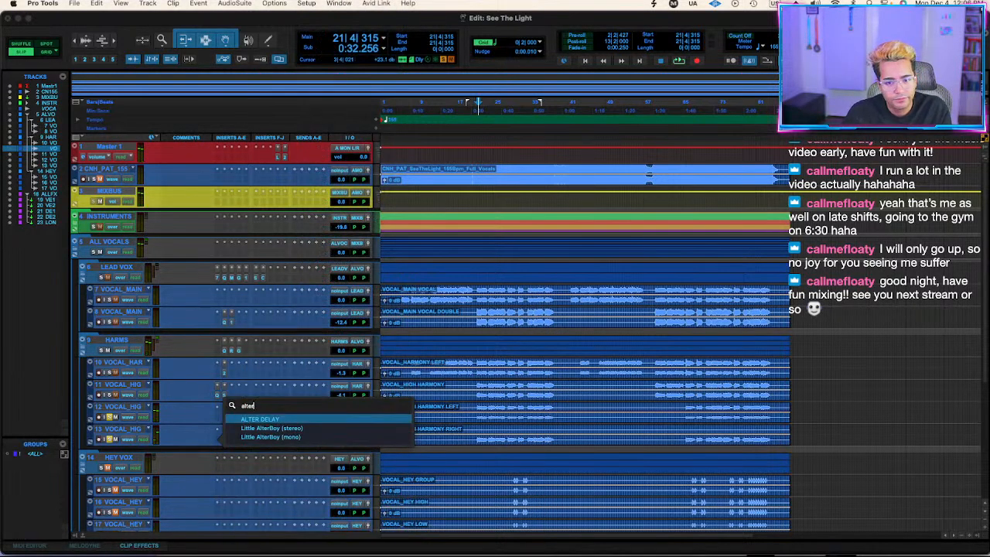
pyautogui.press('Return')
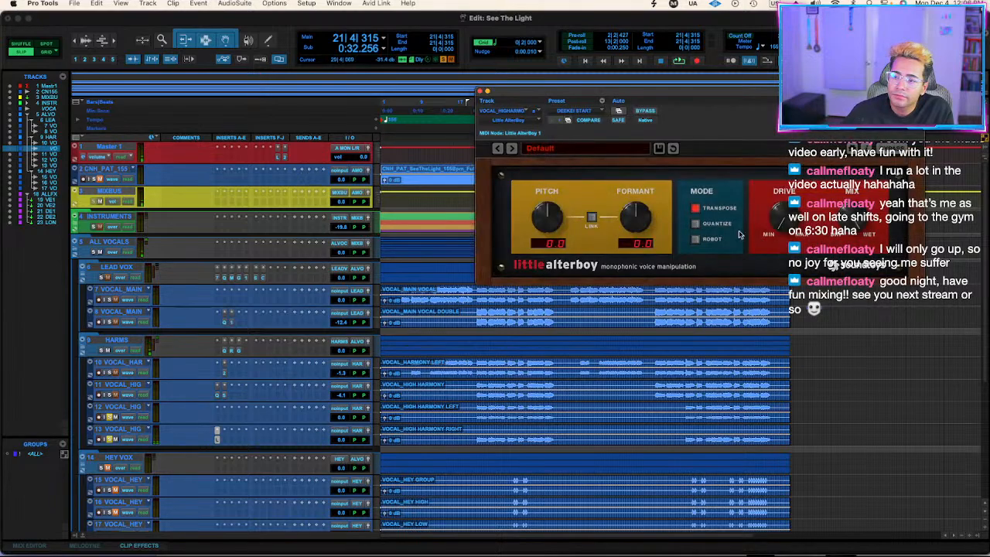
pyautogui.press('space')
pyautogui.moveTo(631, 228); pyautogui.dragTo(643, 214)
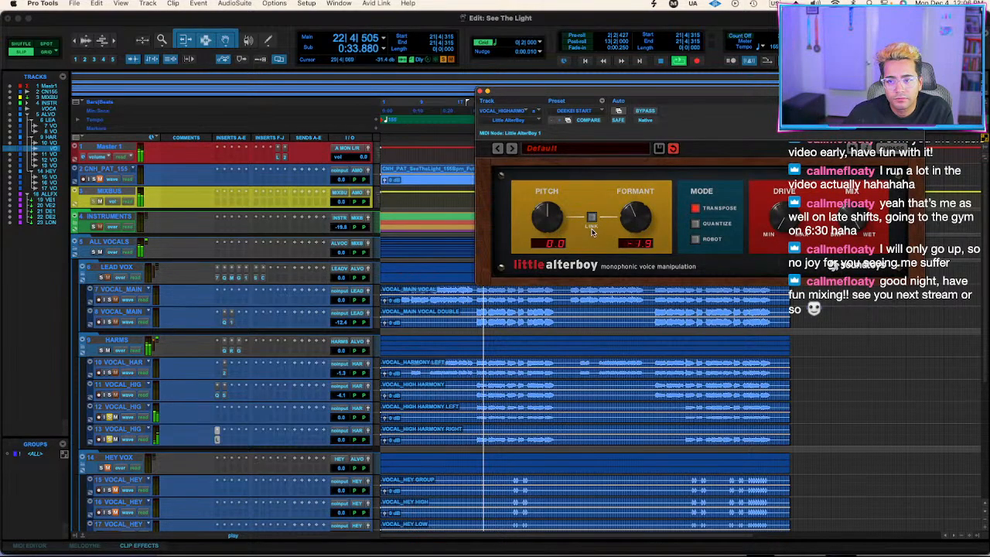
pyautogui.moveTo(543, 219); pyautogui.dragTo(552, 209)
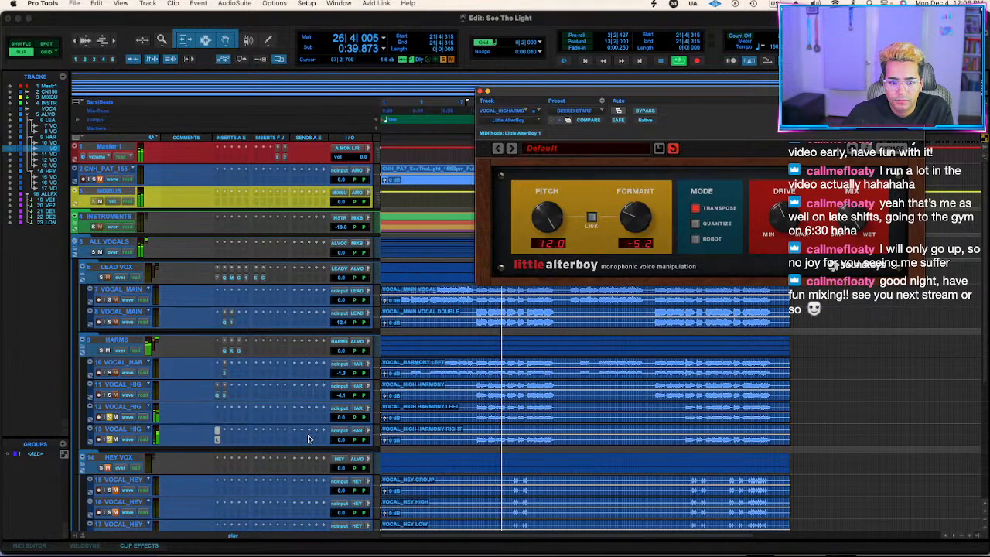
# Replay the section, set VOCAL_HIGH HARMONY LEFT to -8.6 dB and RIGHT to -13.2 dB, unsolo both, and close Little AlterBoy.
pyautogui.press('space')
pyautogui.press('space')
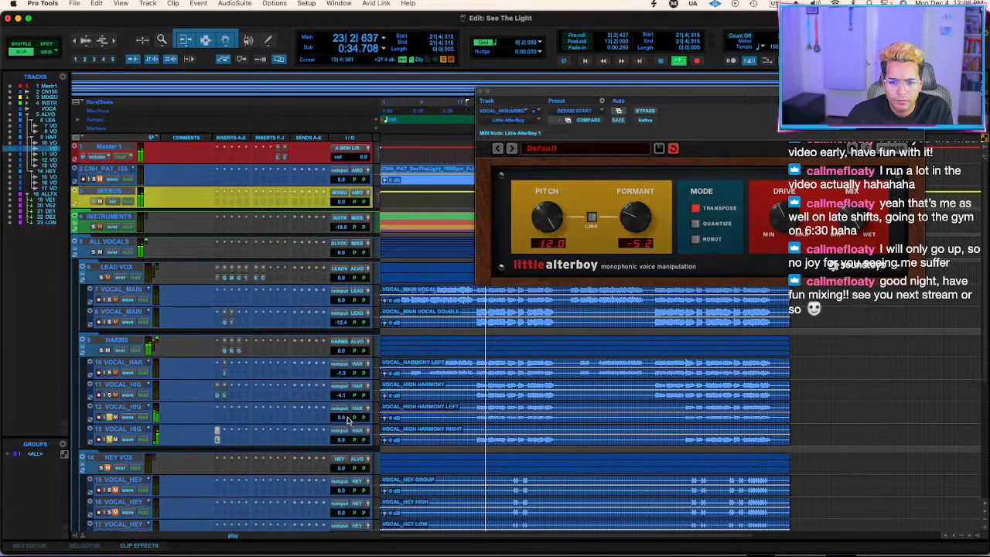
pyautogui.moveTo(343, 417); pyautogui.dragTo(340, 450)
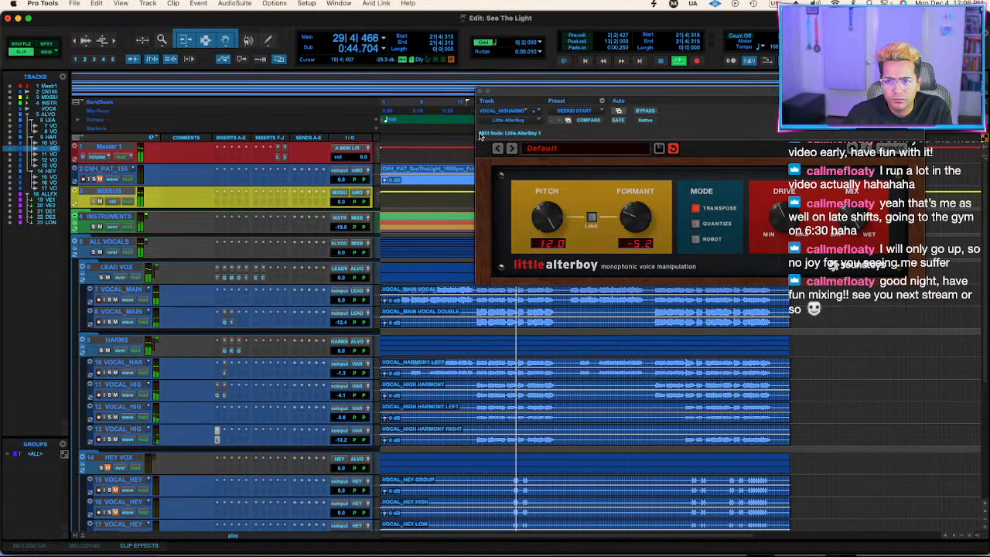
pyautogui.click(480, 92)
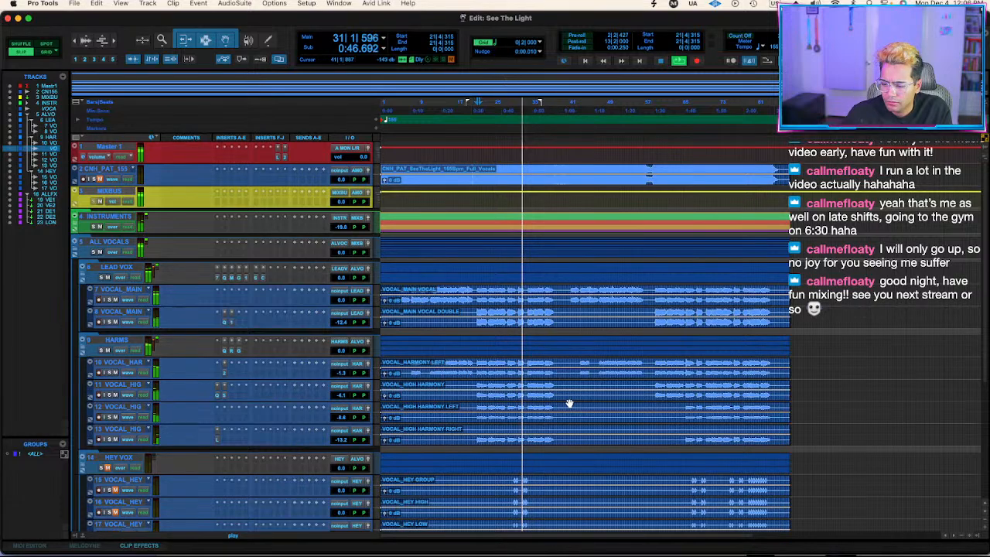
# Play the mix from the start of the high harmonies around bar 21 and look over the hey vocal and effects tracks.
pyautogui.click(477, 368)
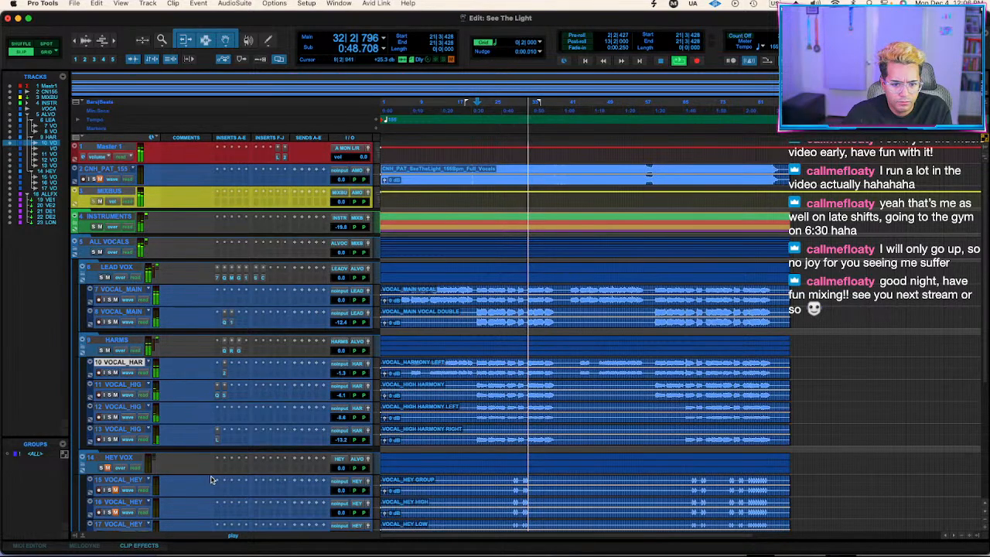
pyautogui.press('space')
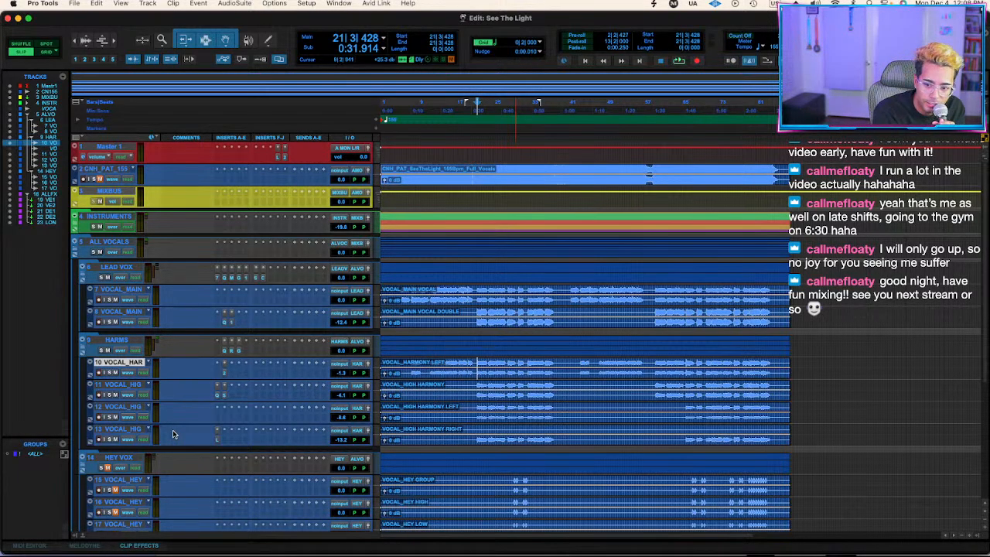
pyautogui.scroll(-5, 174, 434)
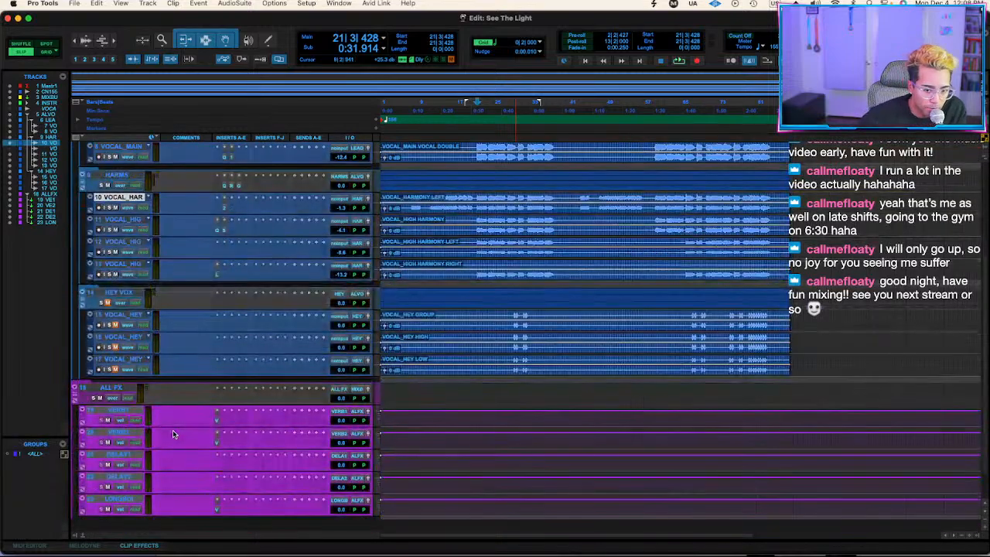
pyautogui.scroll(5, 289, 458)
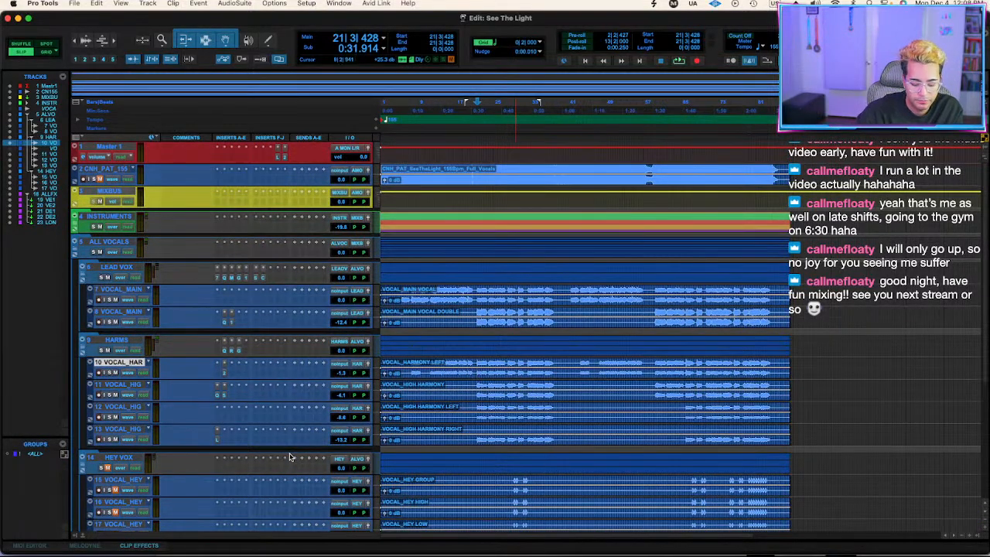
# Play from just before the first hey vocals, collapse the HARMS folder, compare it muted, and set its volume to -0.7 dB.
pyautogui.click(499, 480)
pyautogui.press('space')
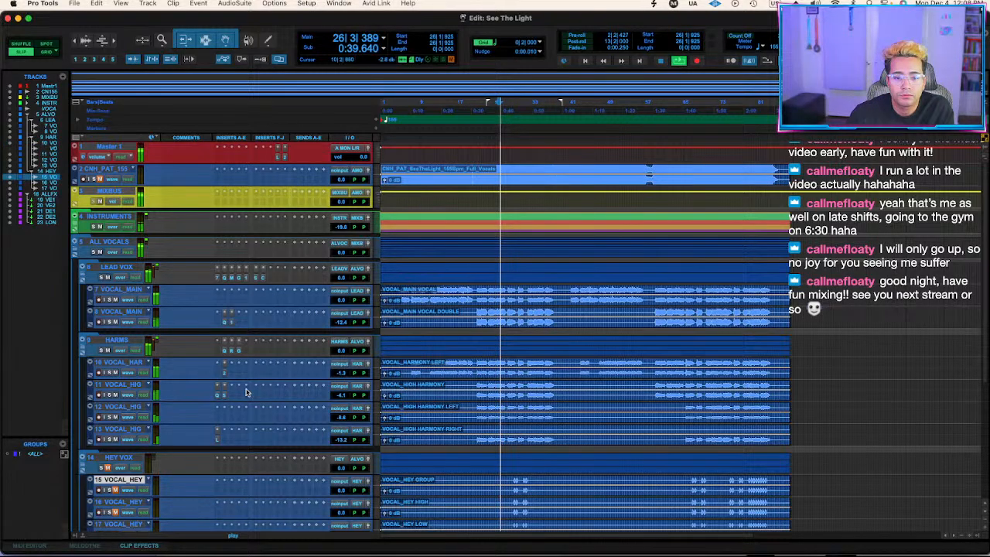
pyautogui.click(92, 351)
pyautogui.click(108, 350)
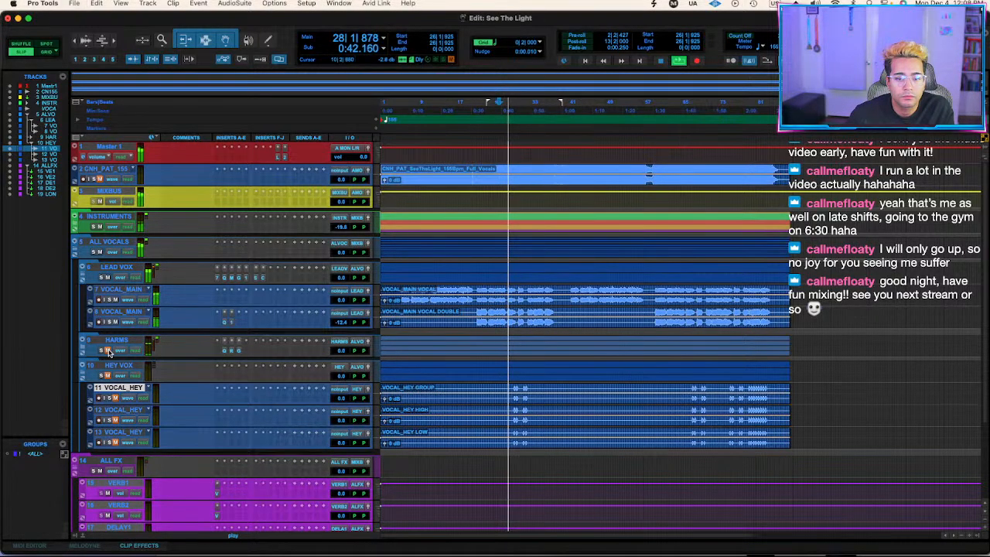
pyautogui.moveTo(338, 349); pyautogui.dragTo(336, 352)
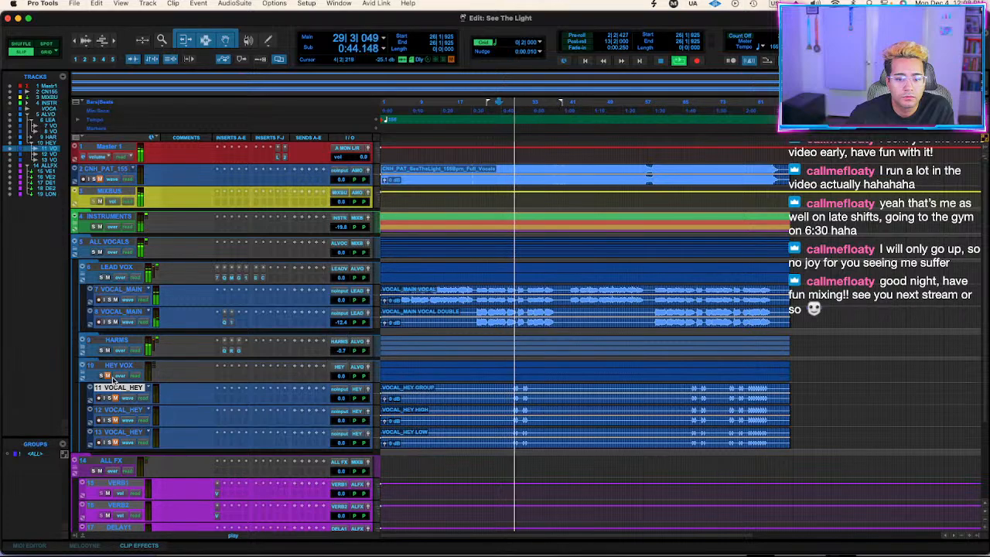
# Unmute the HEY VOX folder and its group, high and low tracks, and play from the first hey at bar 29.
pyautogui.click(128, 421)
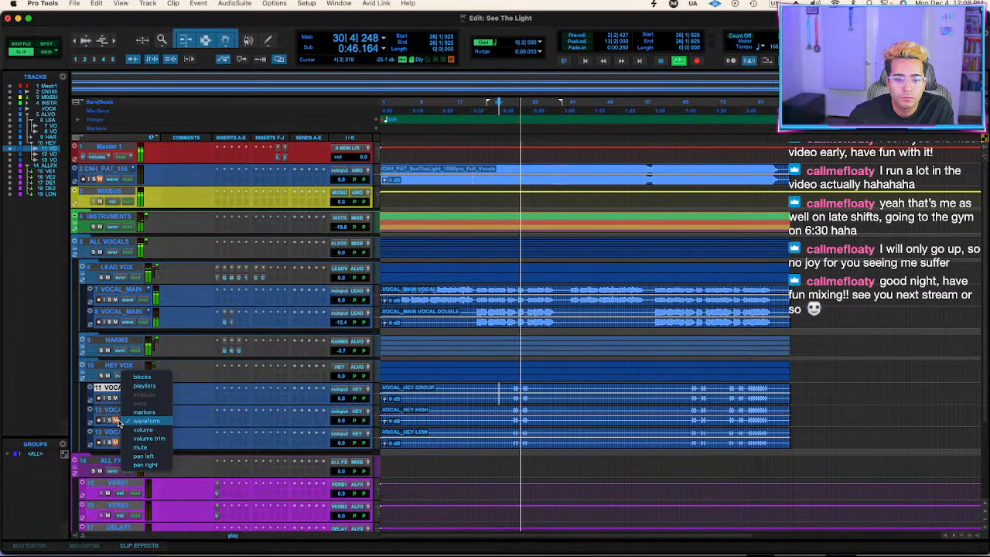
pyautogui.click(116, 421)
pyautogui.click(116, 444)
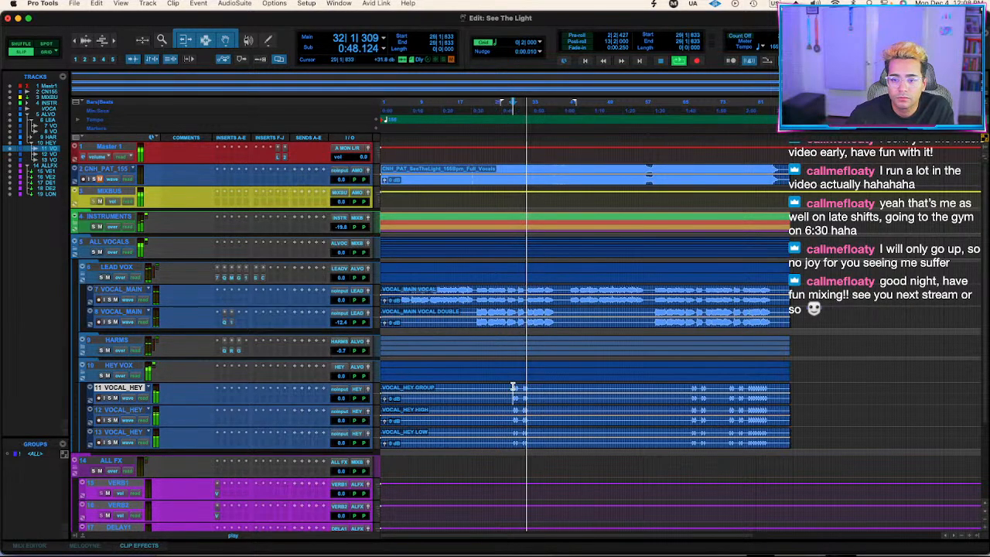
pyautogui.click(513, 393)
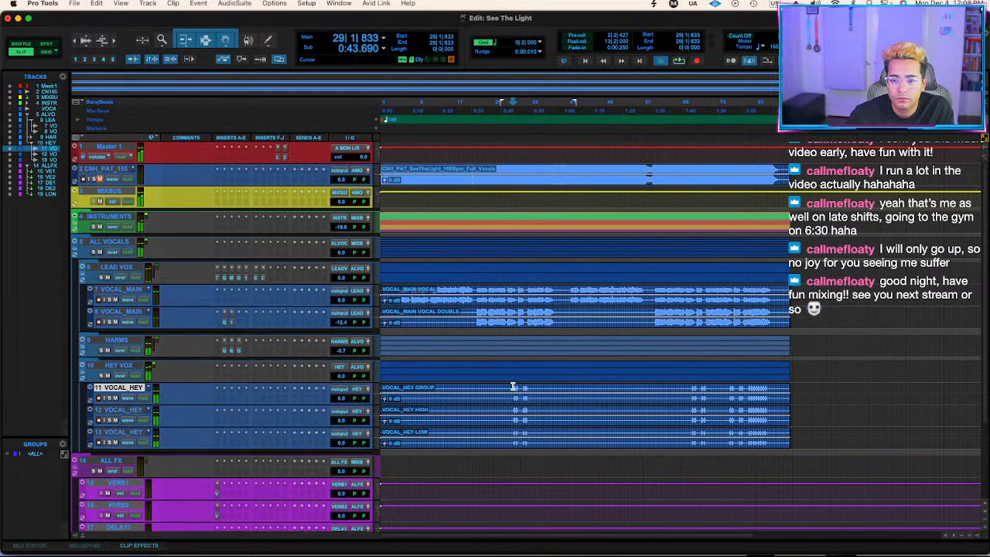
# Insert ValhallaVintageVerb on the HEY VOX folder track.
pyautogui.click(254, 376)
pyautogui.click(242, 377)
pyautogui.click(245, 377)
pyautogui.moveTo(246, 378)
pyautogui.write('valhallav')
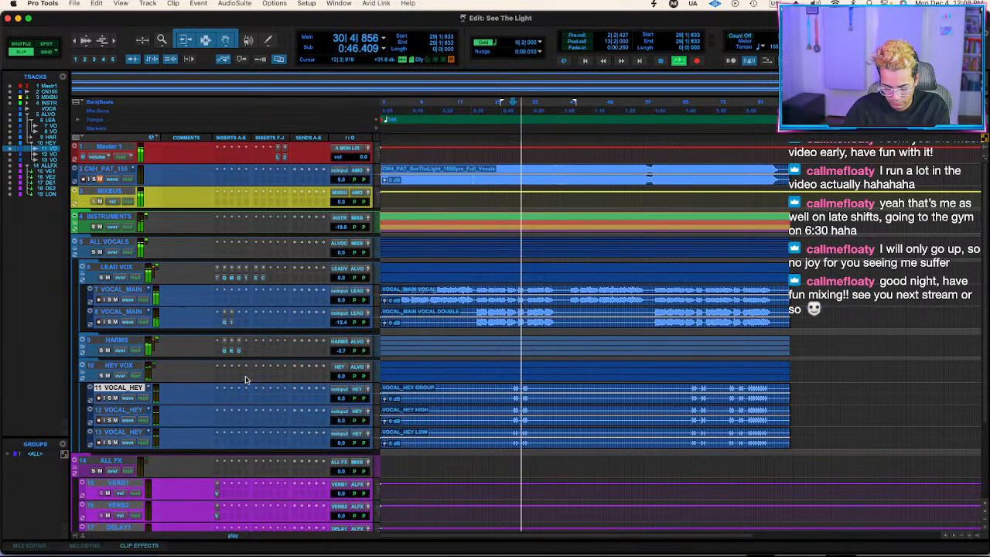
pyautogui.press('Return')
# Set the HEY VOX reverb's mix to 33.7% and decay to 1.03 s, close it, and set the HEY VOX volume to -0.7 dB.
pyautogui.moveTo(507, 206); pyautogui.dragTo(506, 259)
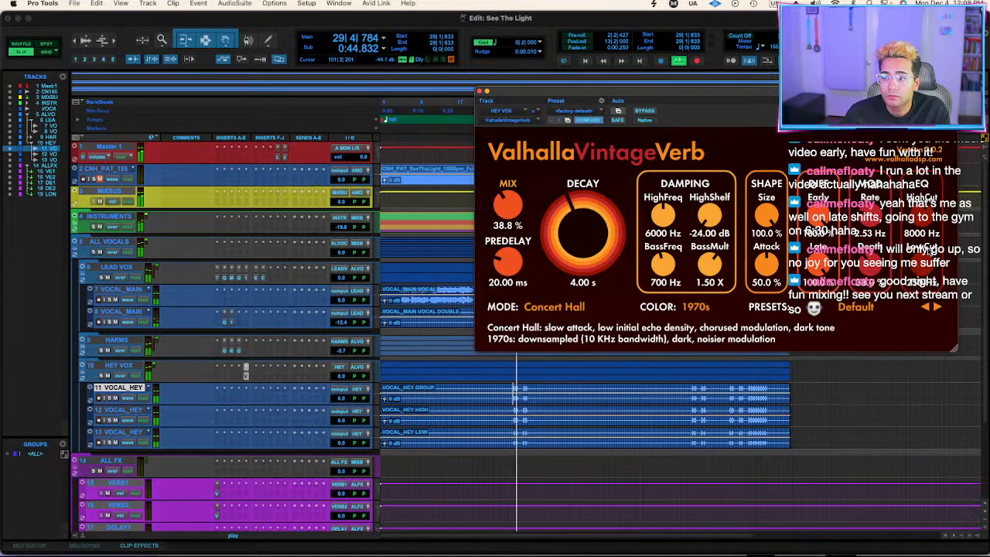
pyautogui.moveTo(581, 232); pyautogui.dragTo(577, 240)
pyautogui.moveTo(495, 217); pyautogui.dragTo(494, 235)
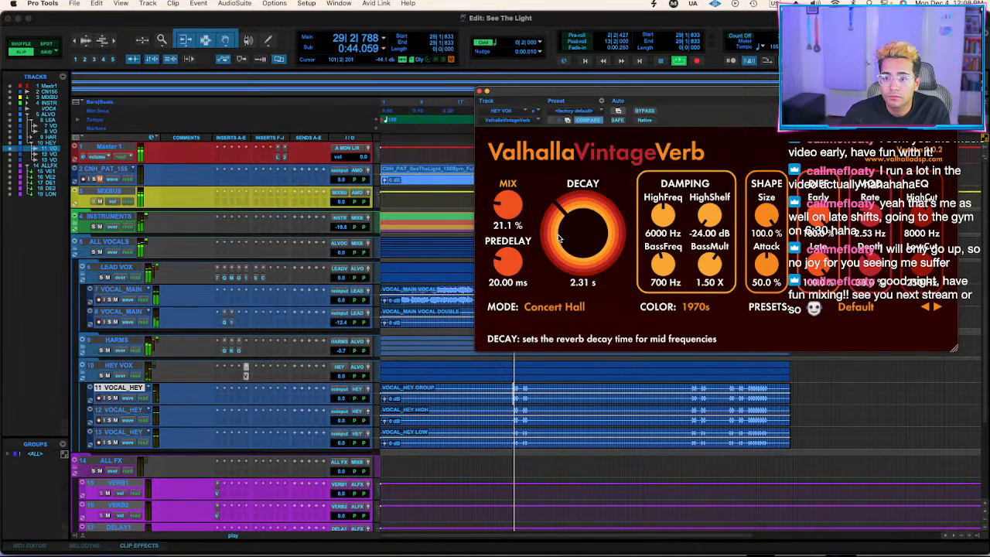
pyautogui.moveTo(557, 232); pyautogui.dragTo(556, 235)
pyautogui.moveTo(503, 214); pyautogui.dragTo(502, 205)
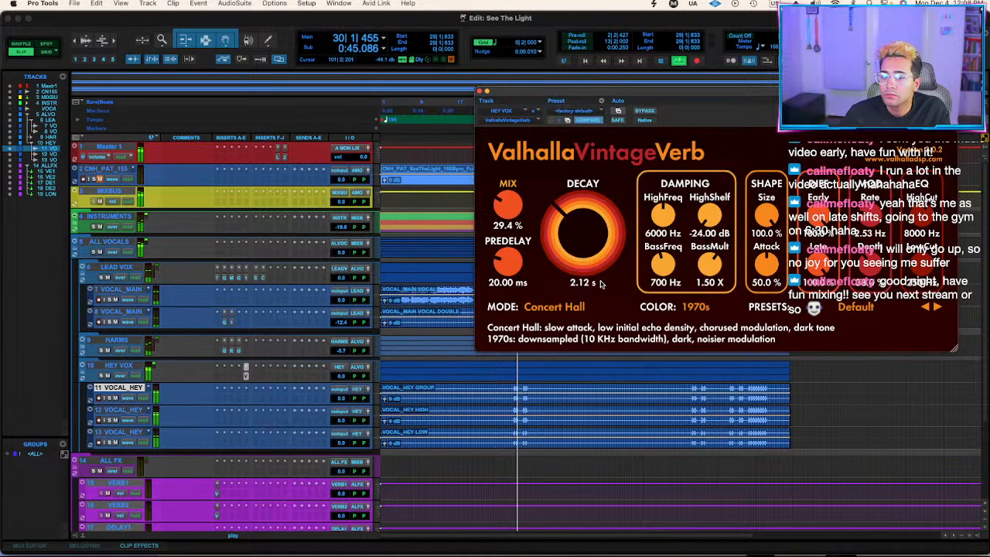
pyautogui.moveTo(579, 228); pyautogui.dragTo(578, 238)
pyautogui.moveTo(507, 214); pyautogui.dragTo(508, 202)
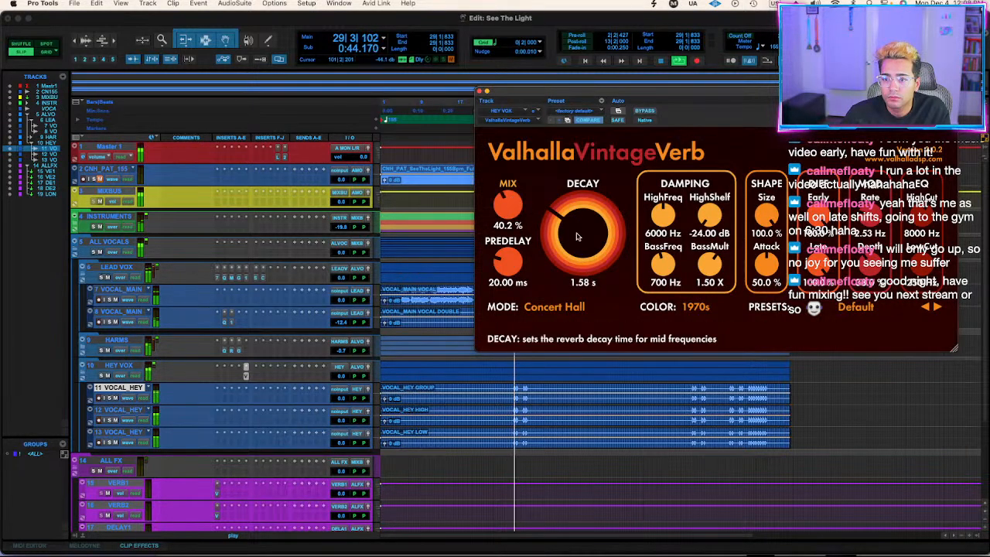
pyautogui.moveTo(576, 236); pyautogui.dragTo(569, 257)
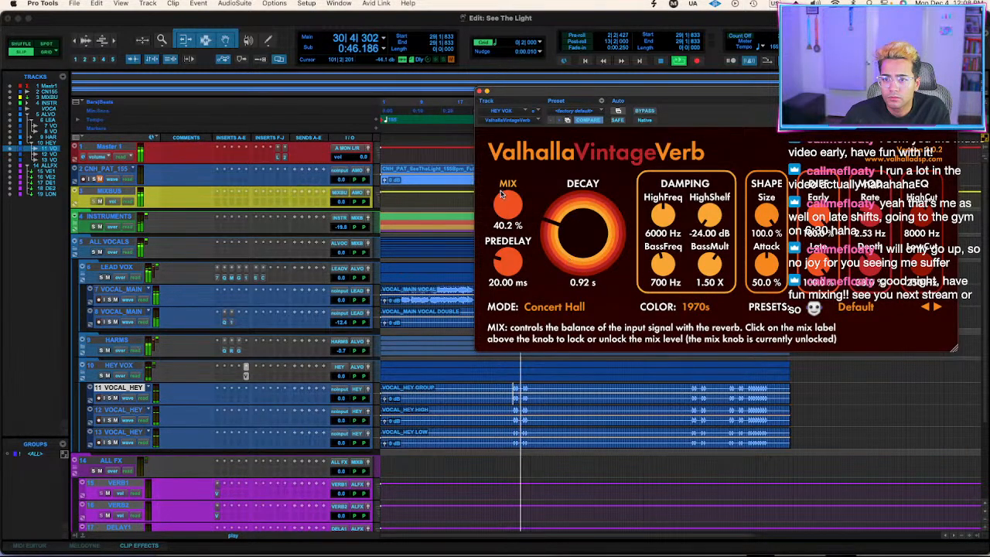
pyautogui.moveTo(507, 202); pyautogui.dragTo(508, 209)
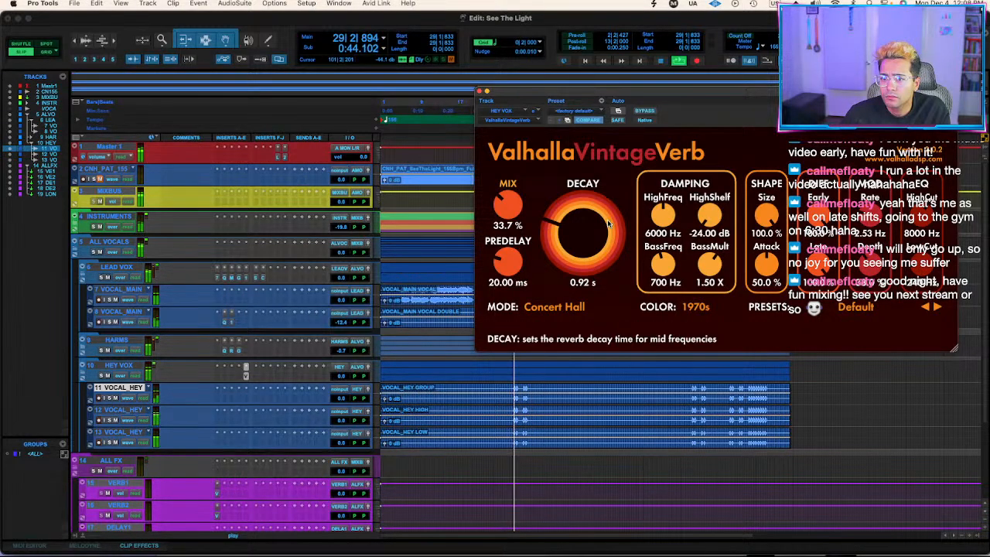
pyautogui.moveTo(609, 220); pyautogui.dragTo(609, 213)
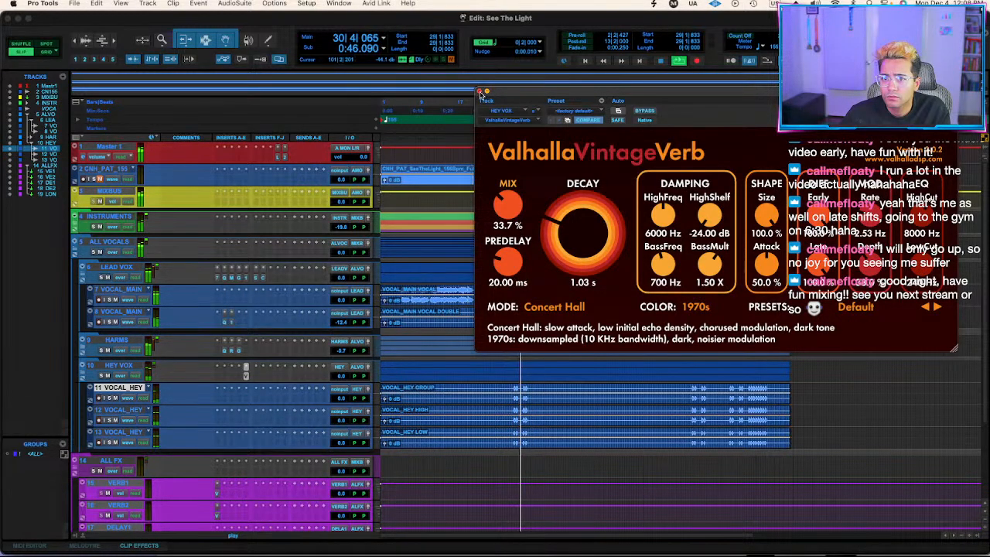
pyautogui.click(479, 90)
pyautogui.moveTo(340, 379); pyautogui.dragTo(338, 377)
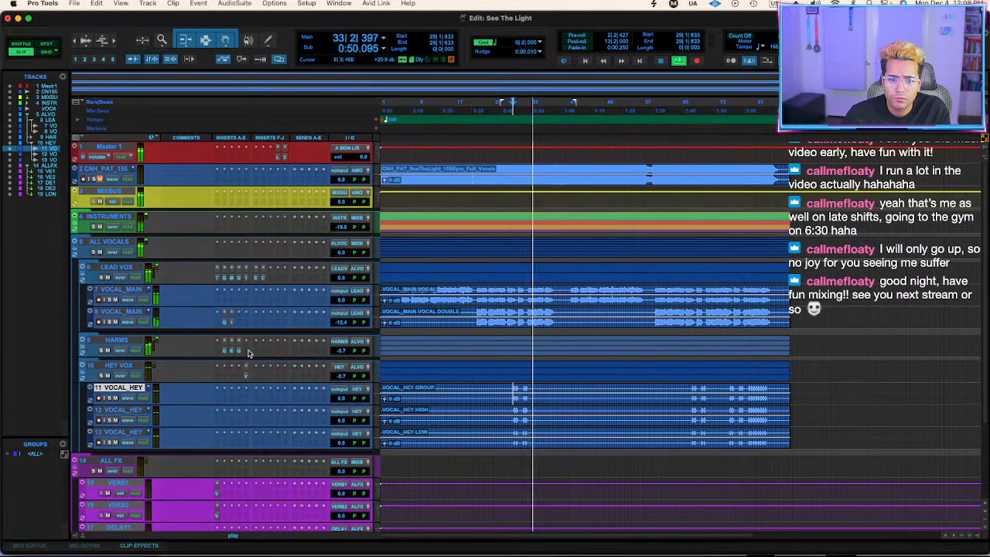
# Play from bar 21 and inspect the FabFilter Pro-Q 3 curve on the LEAD VOX folder, closing the plug-in again.
pyautogui.click(475, 168)
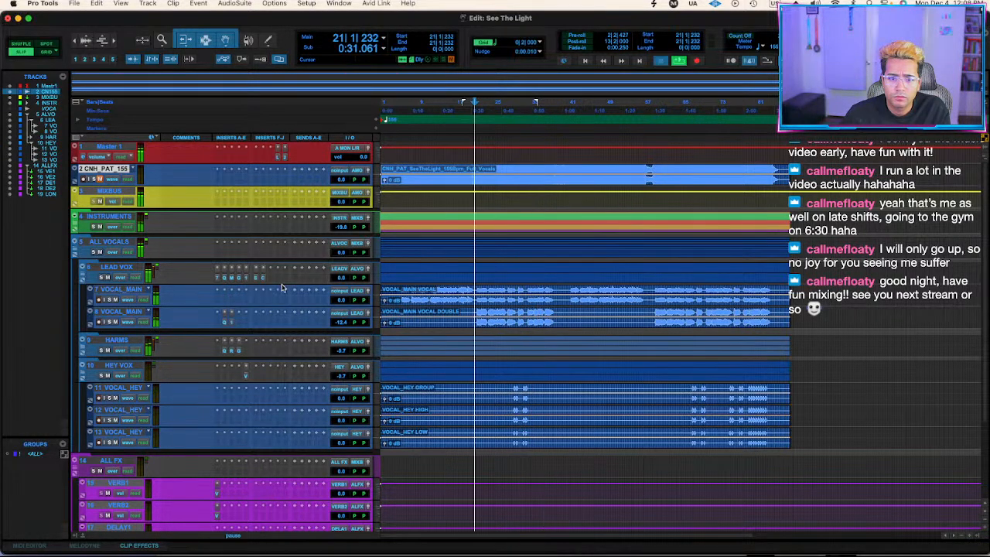
pyautogui.click(225, 278)
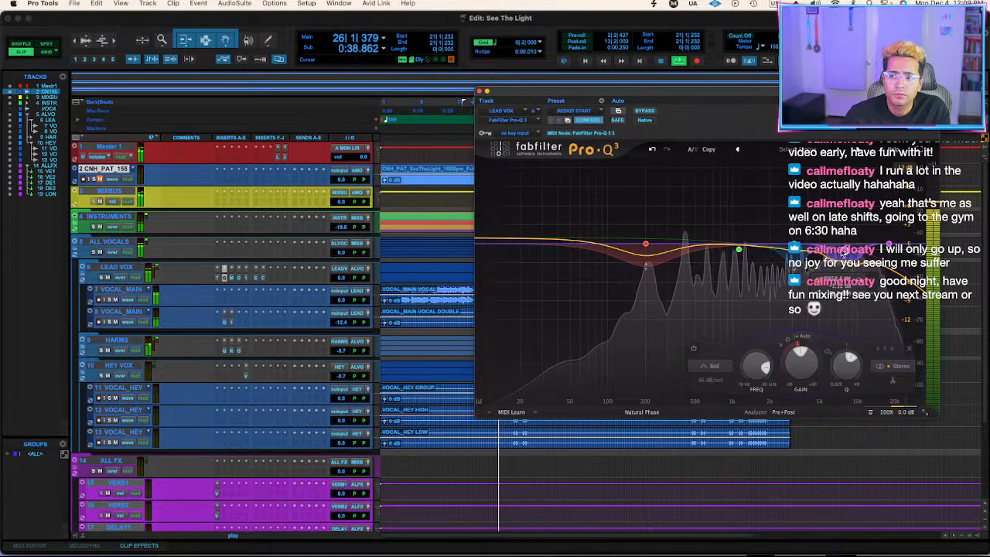
pyautogui.click(478, 92)
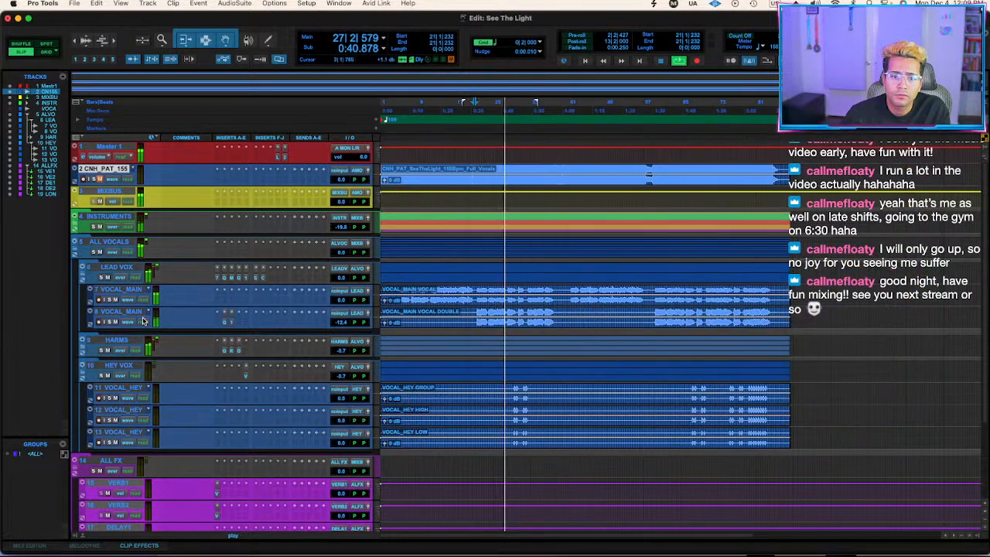
# Collapse the LEAD VOX and HEY VOX folders, set the HEY VOX volume to -4.7 dB, and stop playback.
pyautogui.click(82, 267)
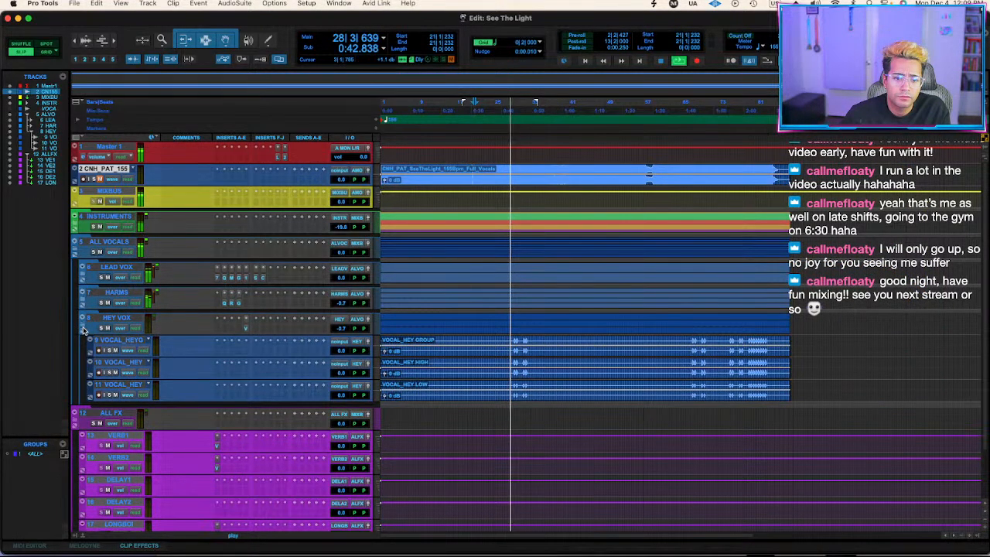
pyautogui.click(83, 319)
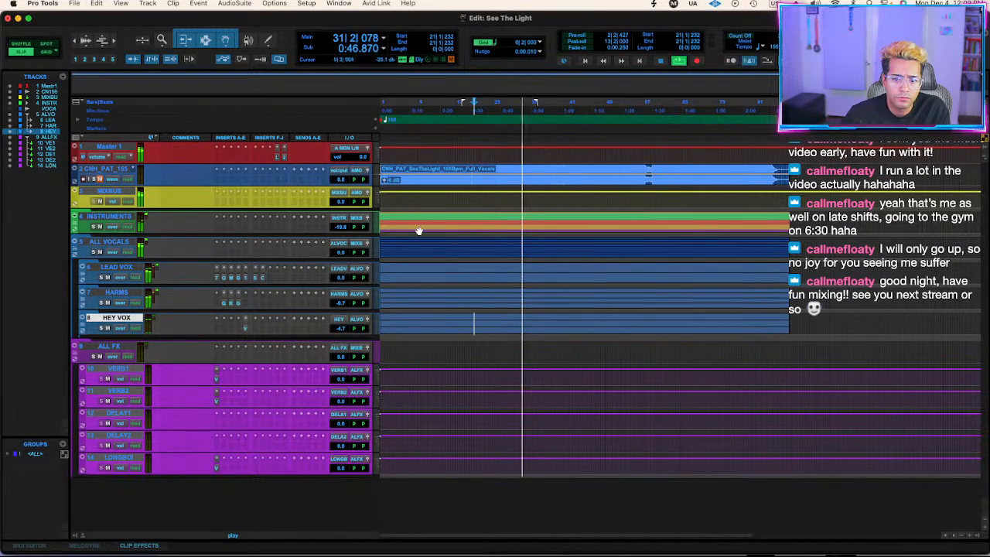
pyautogui.press('space')
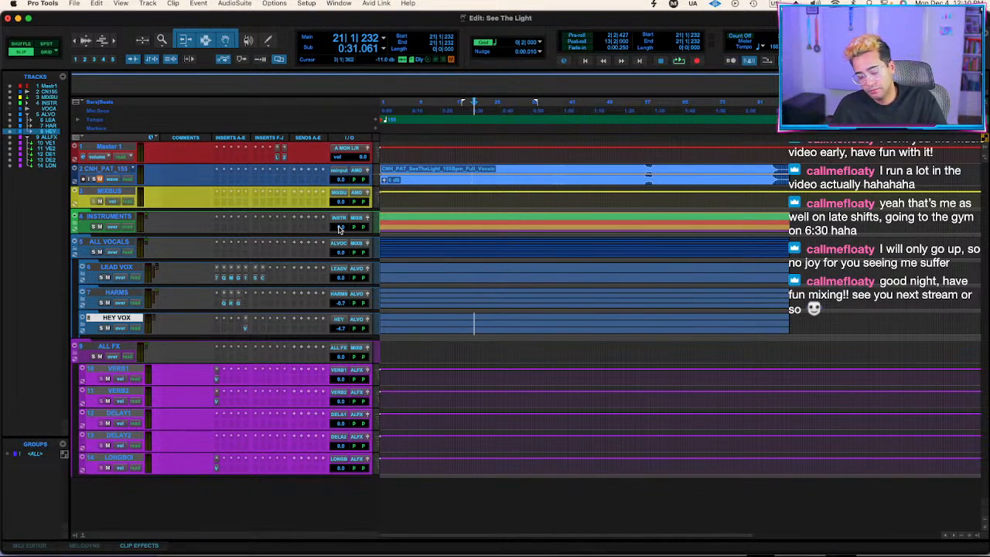
# Group the LEAD VOX, HARMS and HEY VOX folders as a Mix/Edit group named "vox stems" during playback.
pyautogui.press('space')
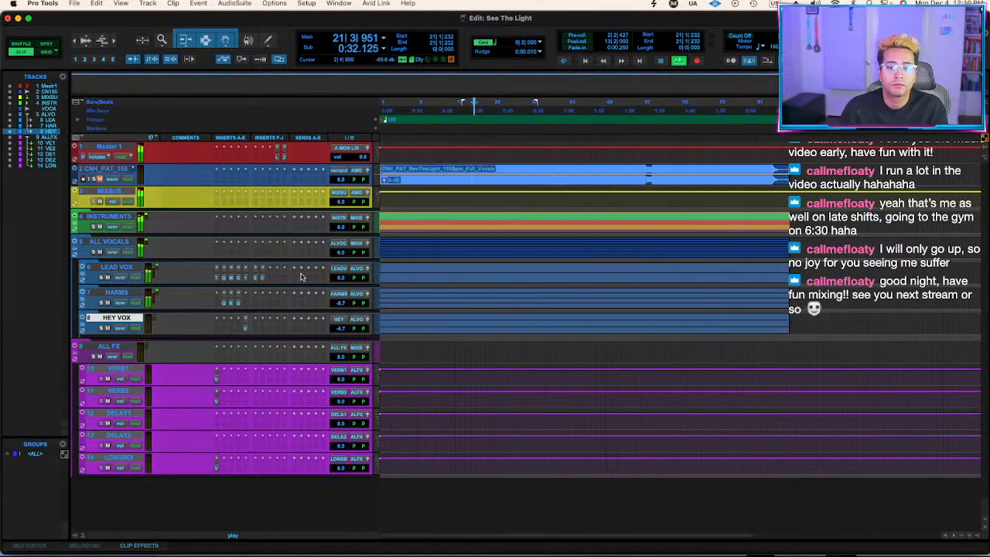
pyautogui.keyDown('shift'); pyautogui.click(117, 268); pyautogui.keyUp('shift')
pyautogui.press('super+g')
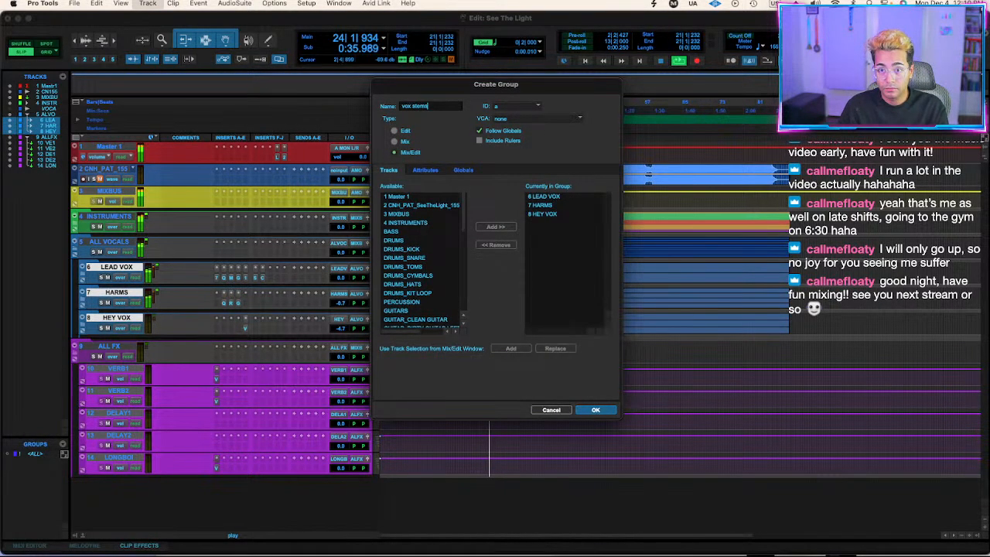
pyautogui.press('Return')
# Expand the INSTRUMENTS folder and group its tracks from BASS through SFX as a Mix/Edit group named "instrumental stems".
pyautogui.click(75, 227)
pyautogui.click(110, 239)
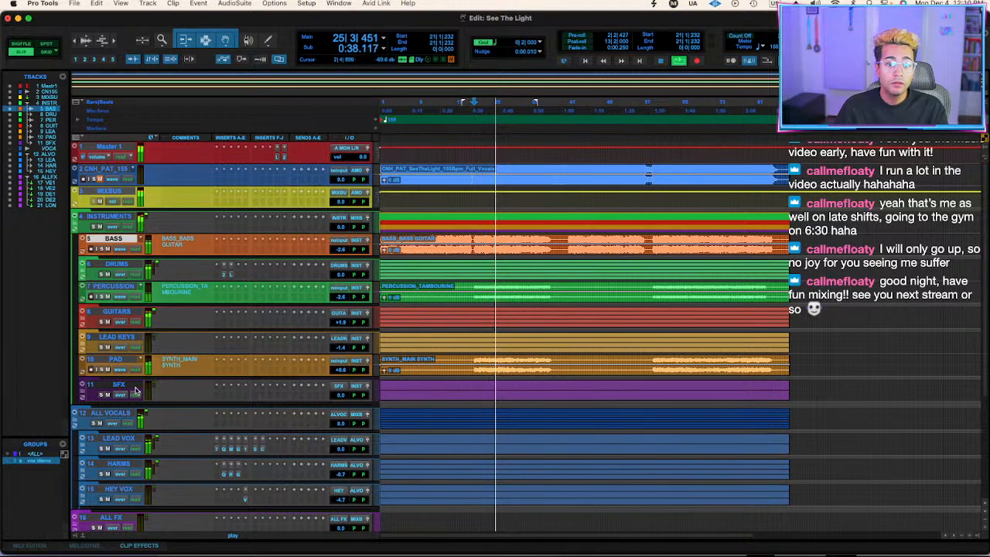
pyautogui.keyDown('shift'); pyautogui.click(117, 385); pyautogui.keyUp('shift')
pyautogui.press('super+g')
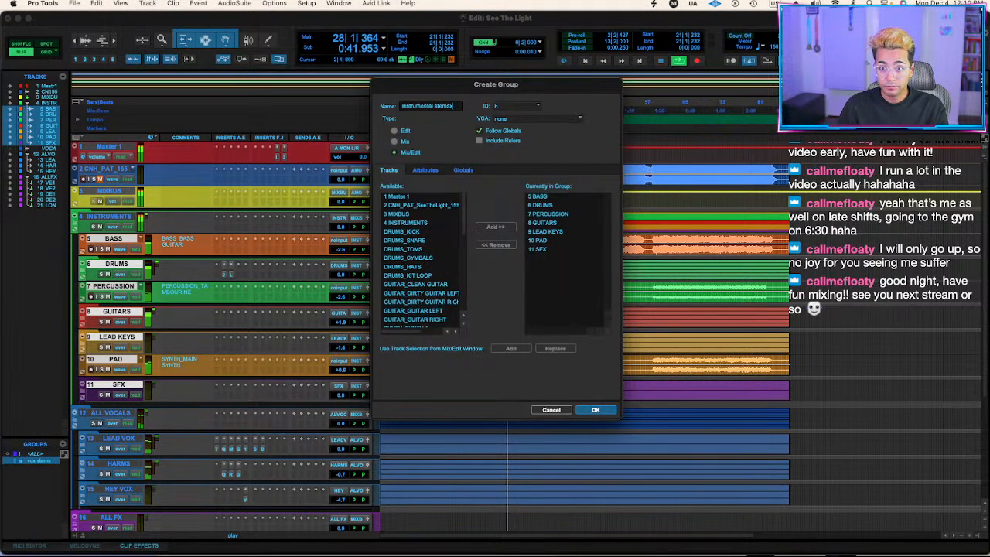
pyautogui.press('Return')
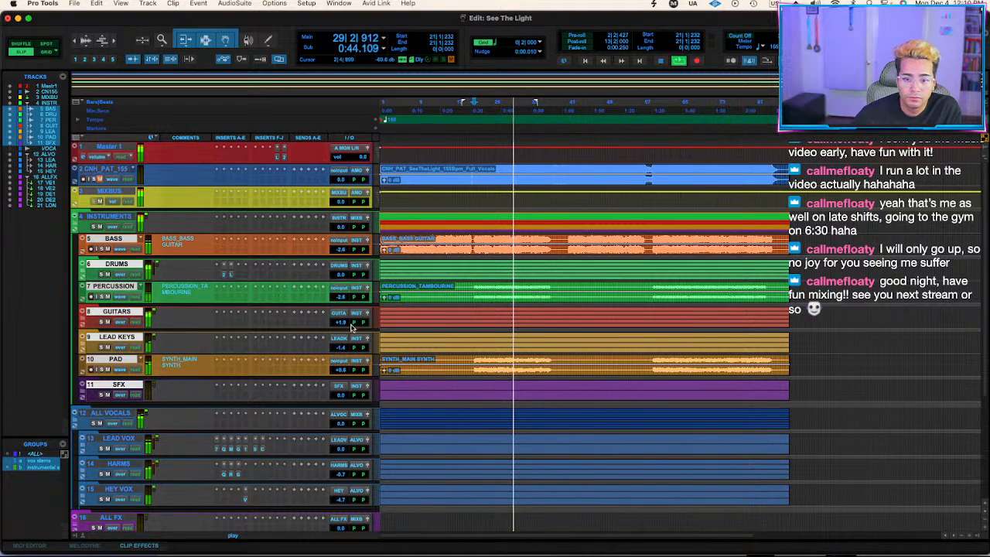
# Lower the grouped instrument stems together until DRUMS and SFX are at -1.9 dB, and save the session.
pyautogui.click(338, 250)
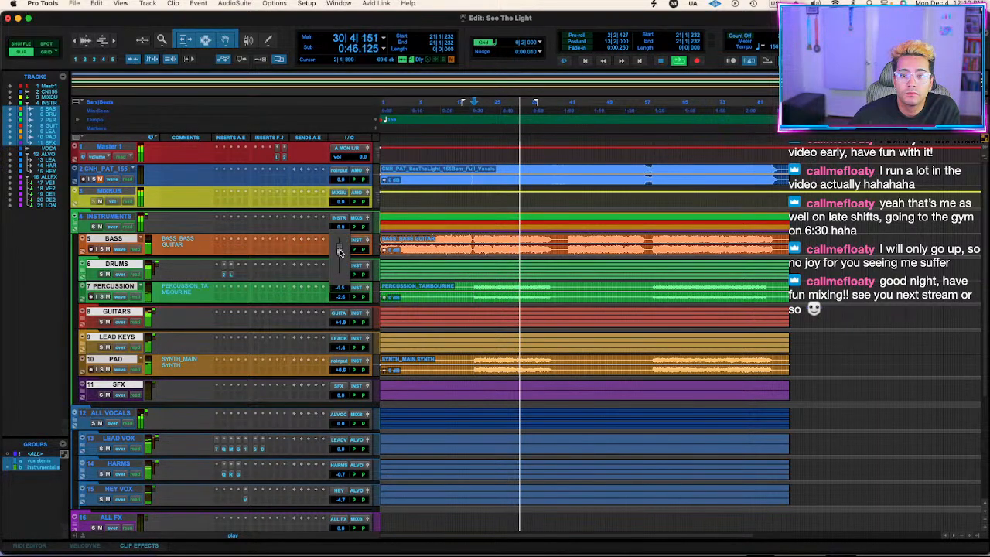
pyautogui.moveTo(339, 250); pyautogui.dragTo(338, 250)
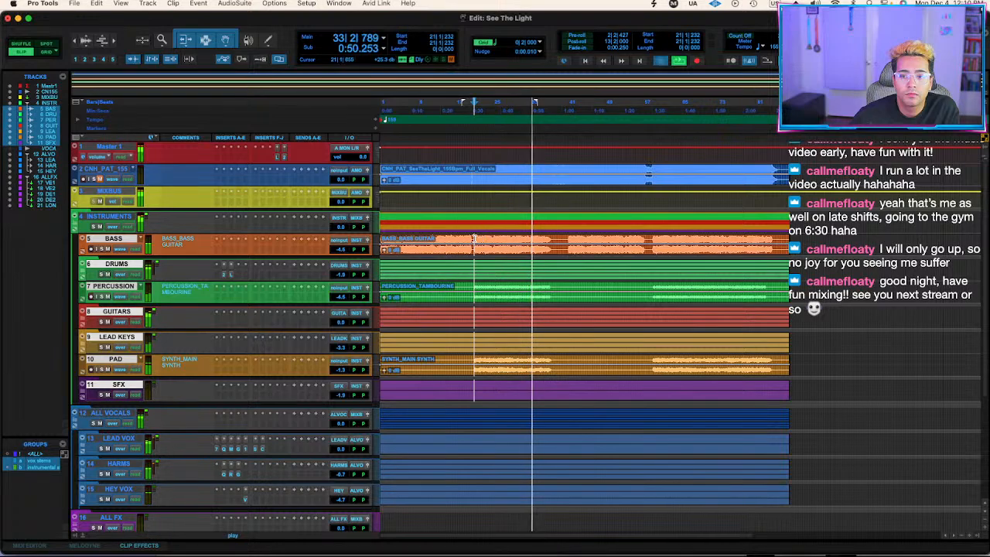
pyautogui.press('super+s')
# Play from bar 22 and raise the vocal stems together, with LEAD VOX at +1.8, HARMS at +1.1 and HEY VOX at -2.9 dB.
pyautogui.moveTo(344, 454); pyautogui.dragTo(344, 454)
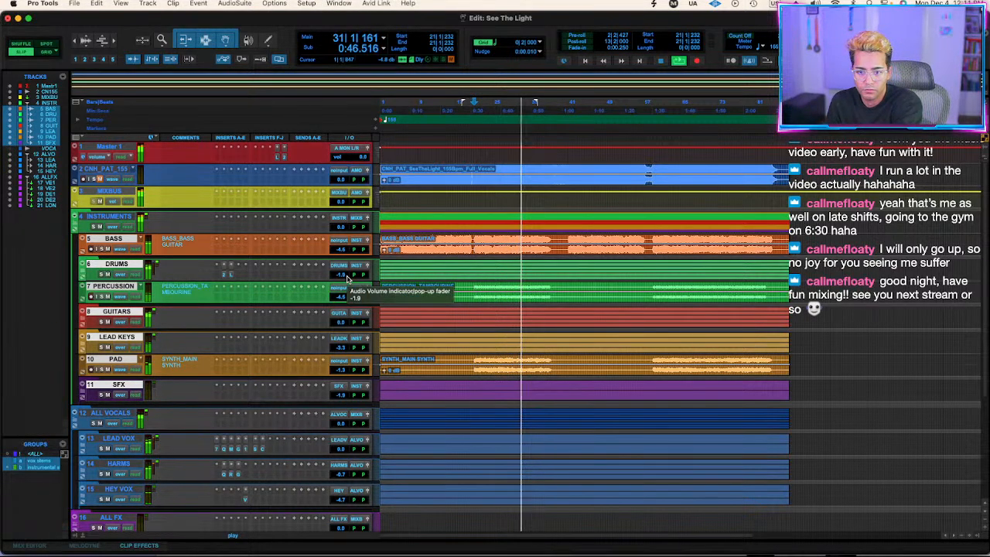
pyautogui.click(481, 170)
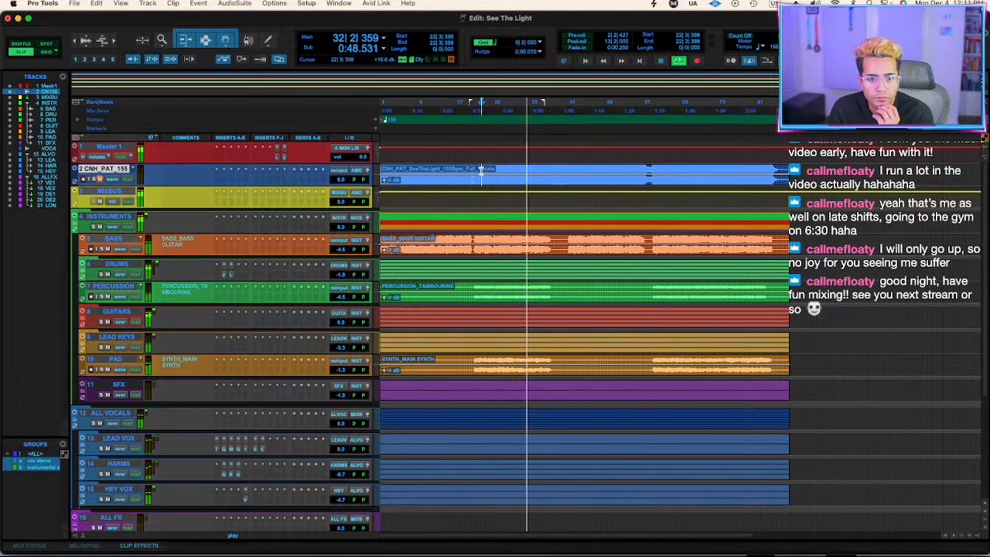
pyautogui.hotkey('ctrl', '\\')
pyautogui.press('Return')
pyautogui.hotkey('shift', 'Up')
pyautogui.hotkey('shift', 's')
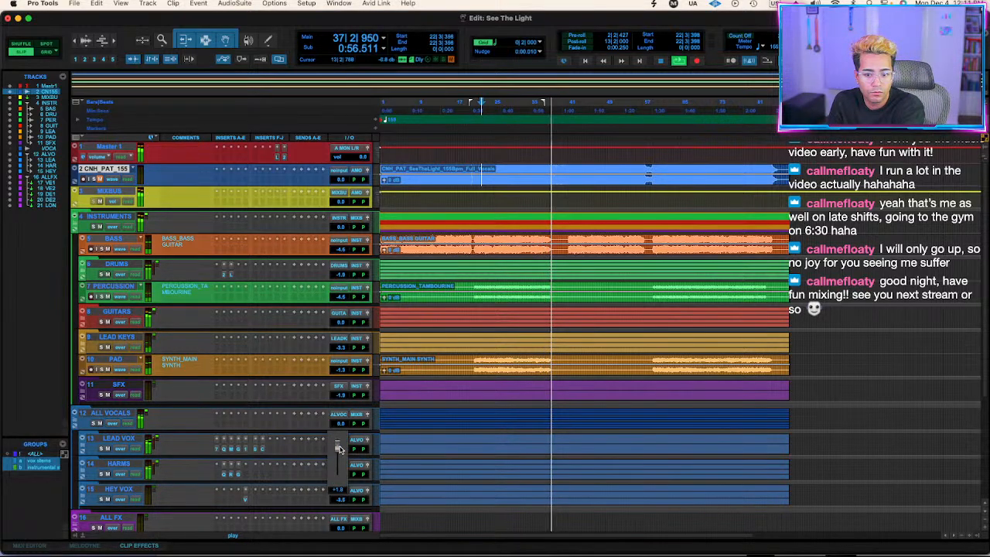
pyautogui.press('space')
pyautogui.press('space')
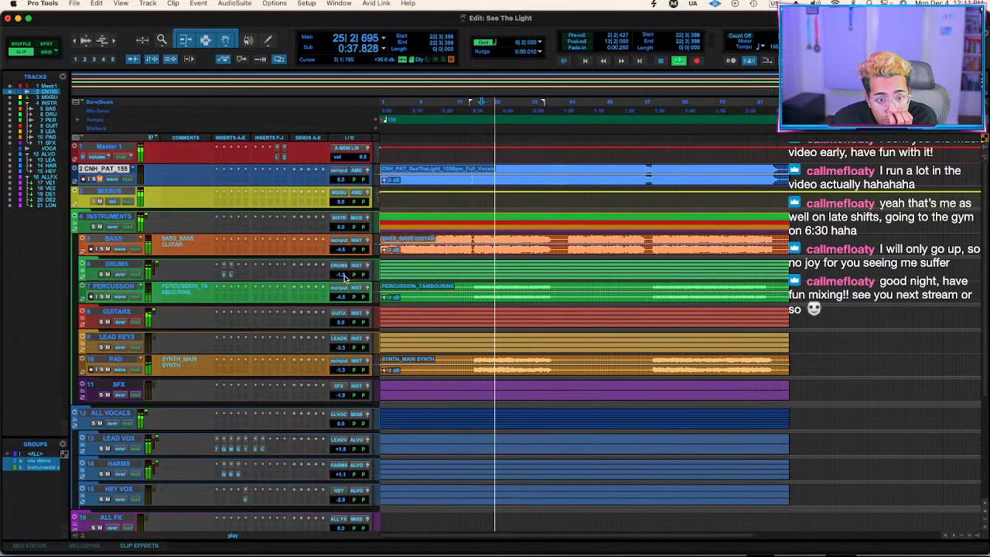
# Lower the instrument group so DRUMS sits at -2.6 dB, and set the CNH_PAT_155 track's volume to -3.9 dB, checking playback around bar 30.
pyautogui.moveTo(343, 275); pyautogui.dragTo(344, 277)
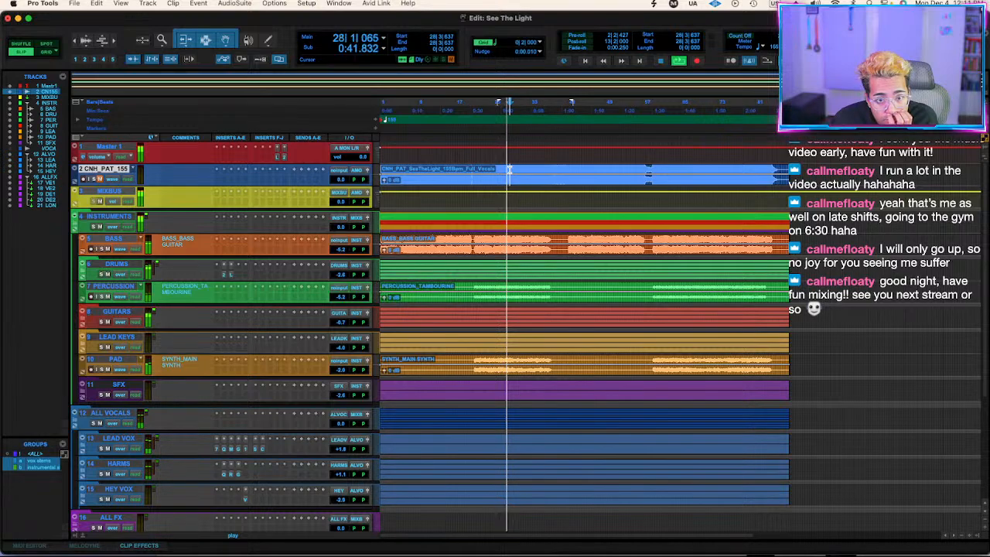
pyautogui.moveTo(343, 179); pyautogui.dragTo(341, 182)
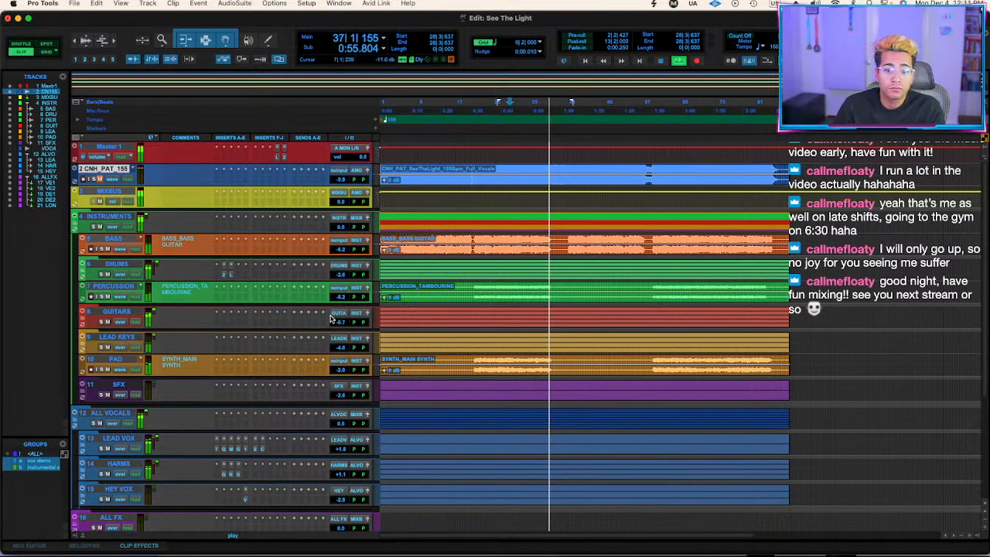
pyautogui.click(519, 167)
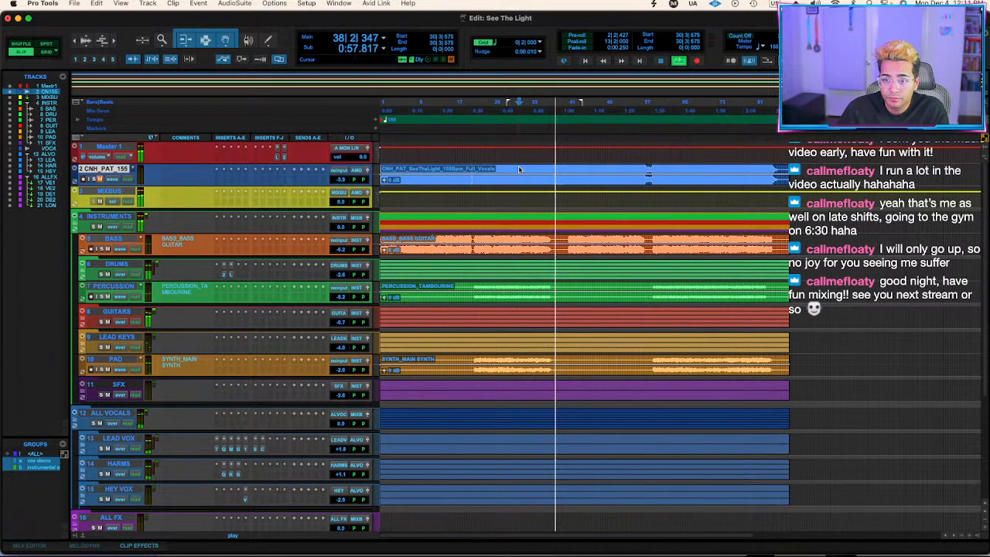
pyautogui.press('space')
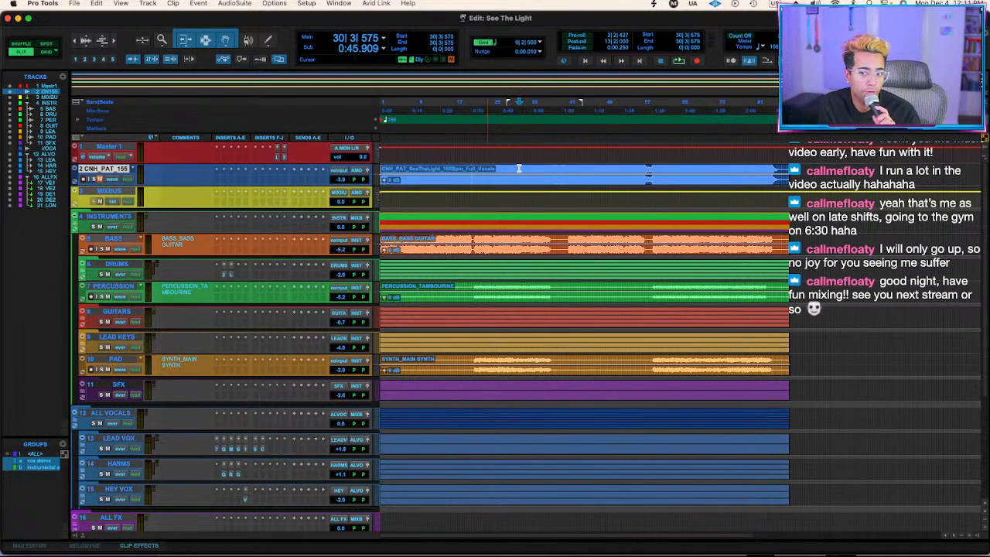
# Place the playback start at bar 21 and insert the UADx API 2500 Bus Compressor (stereo) on the MIXBUS track.
pyautogui.click(478, 171)
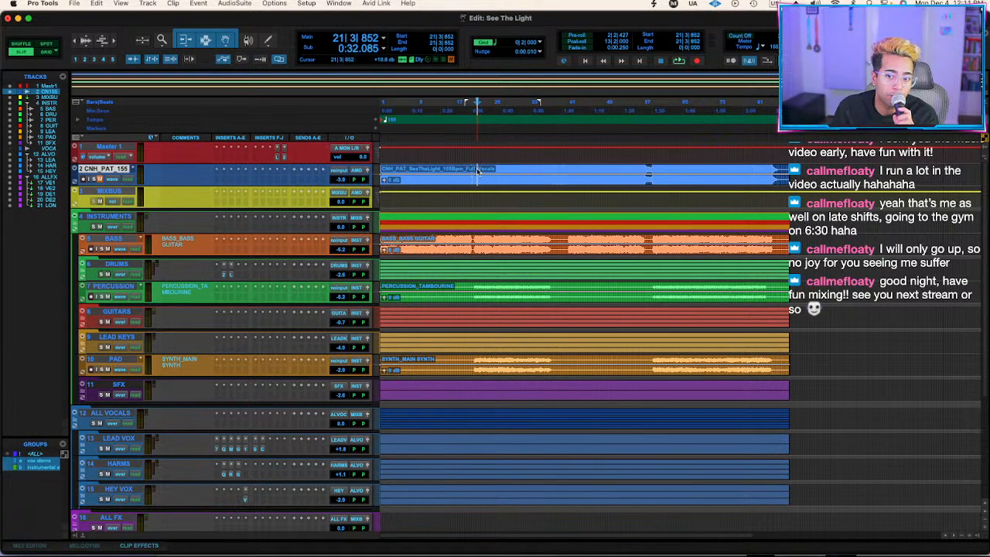
pyautogui.click(223, 203)
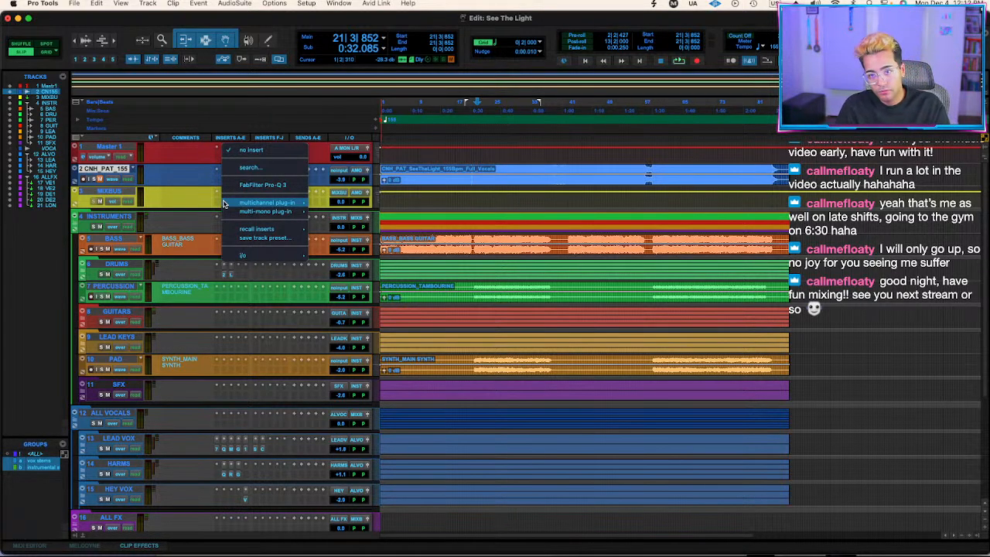
pyautogui.write('api')
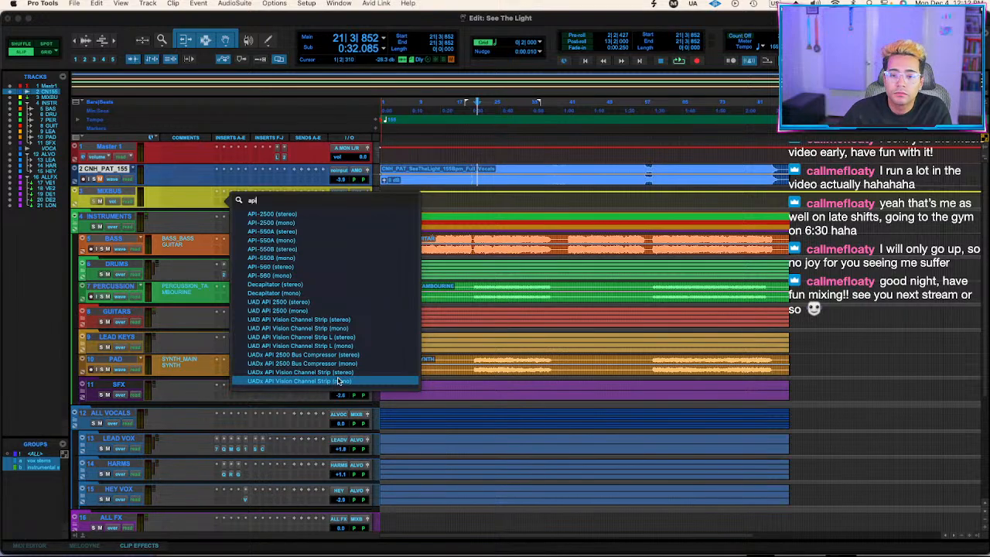
pyautogui.click(342, 354)
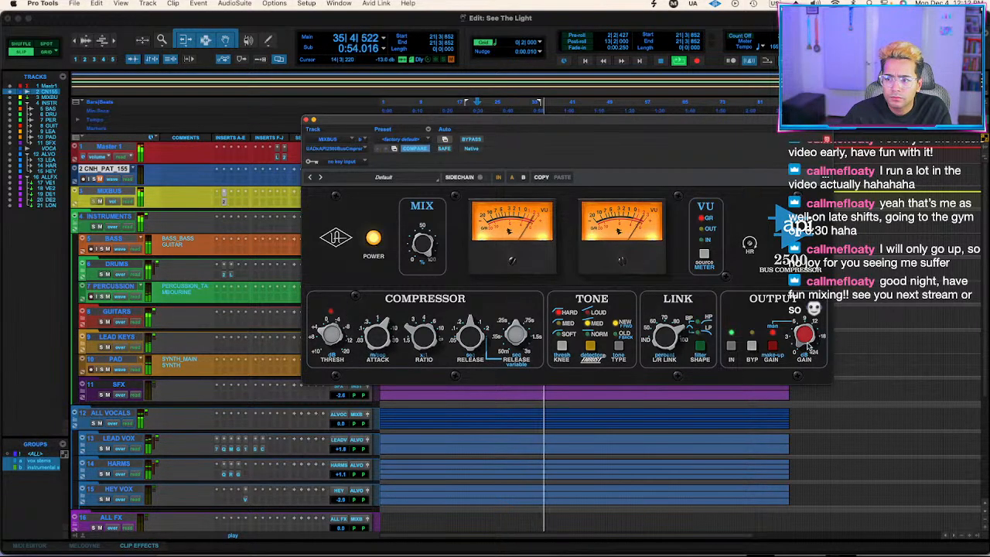
# Replay from bar 21 and compare the mix with the MIXBUS compressor bypassed and active.
pyautogui.click(473, 140)
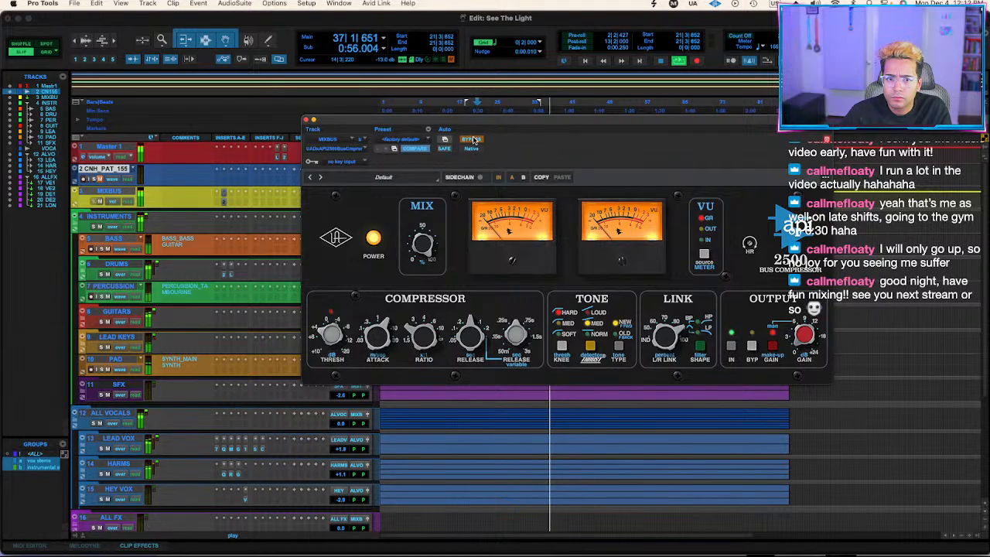
pyautogui.press('space')
pyautogui.press('space')
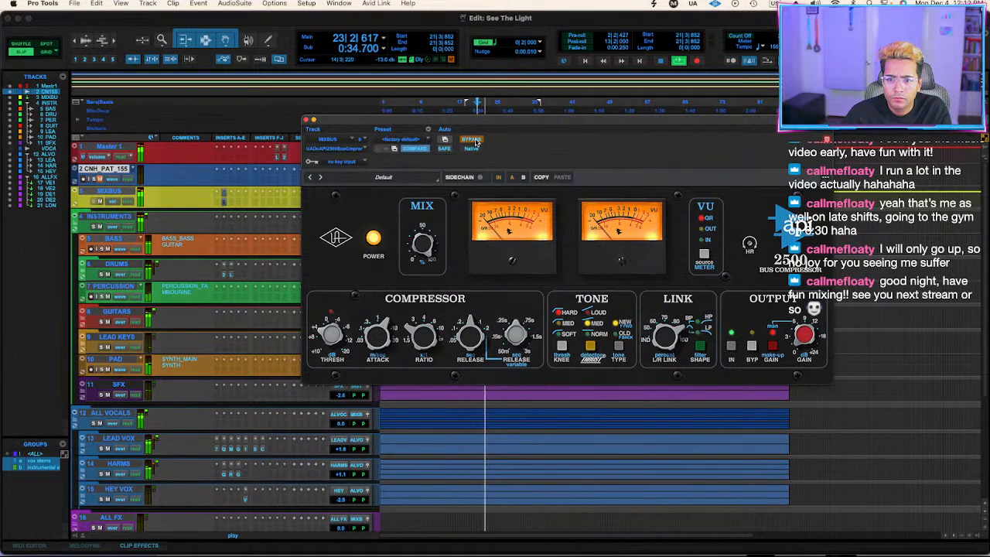
pyautogui.click(473, 140)
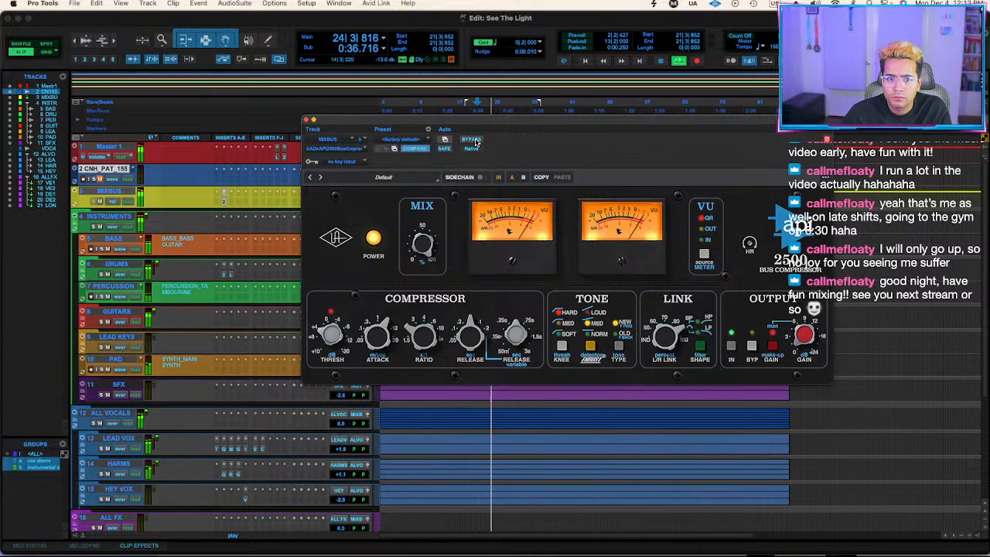
pyautogui.click(473, 140)
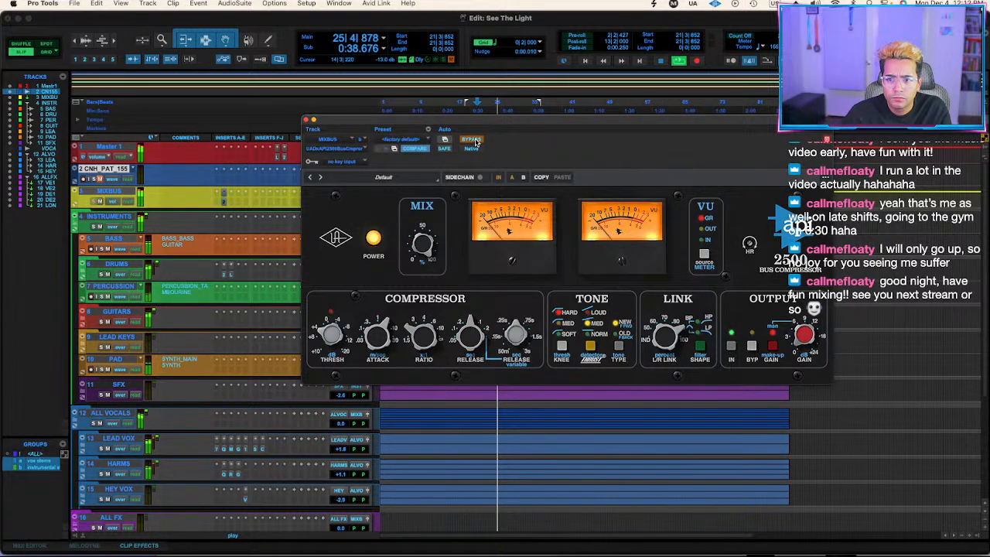
pyautogui.click(473, 140)
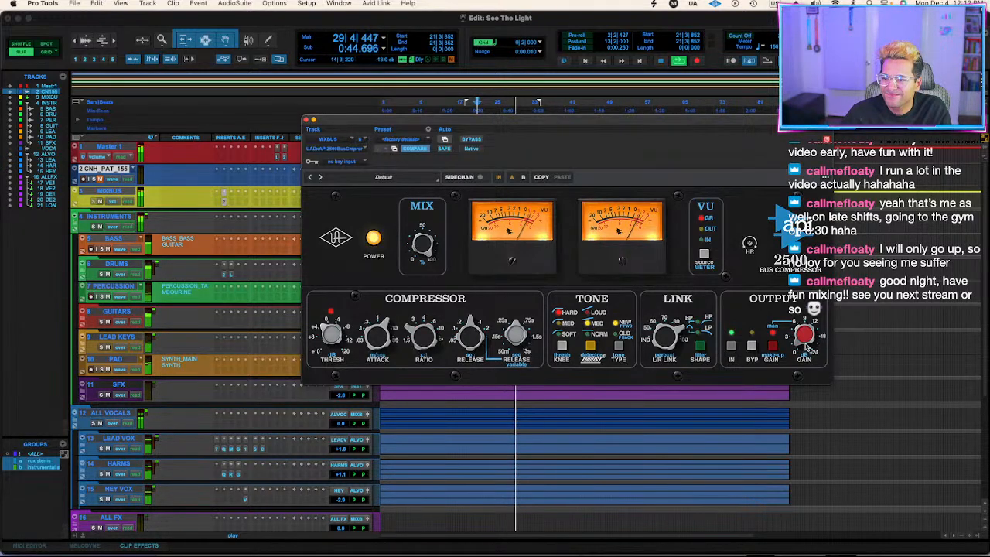
pyautogui.click(472, 142)
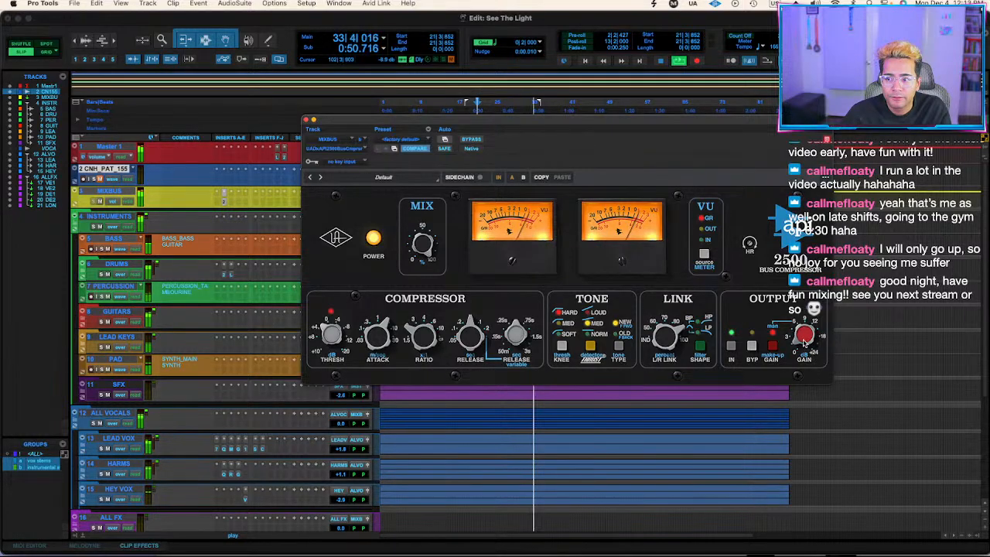
# Check the compressor's bypass against its active sound from bar 21, move its window clear of the track inserts and stop playback.
pyautogui.click(475, 141)
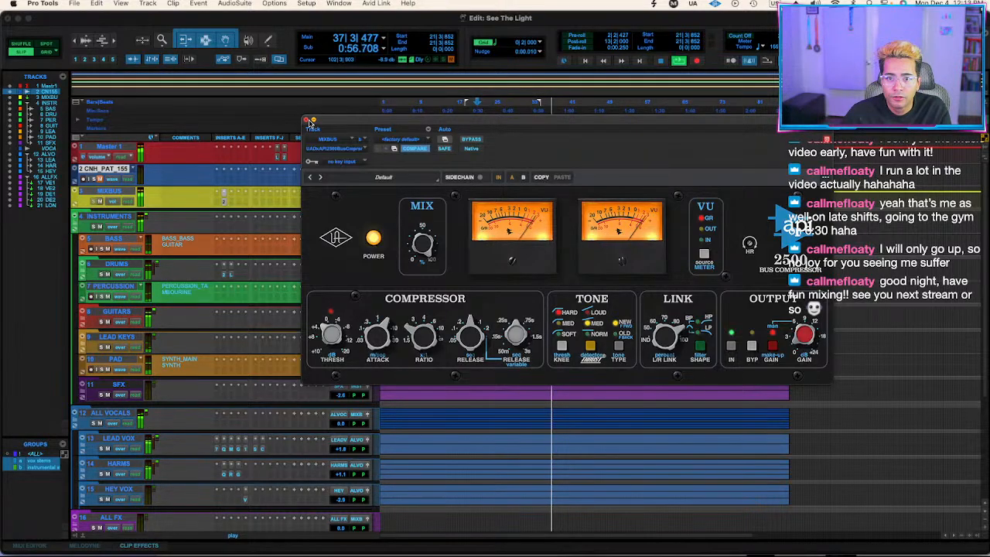
pyautogui.press('space')
pyautogui.press('space')
pyautogui.click(477, 141)
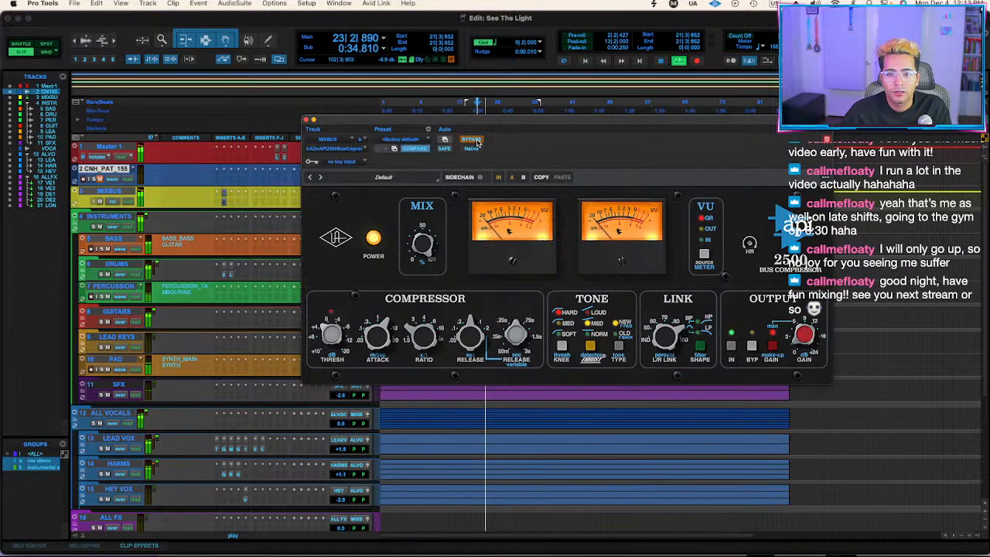
pyautogui.click(476, 142)
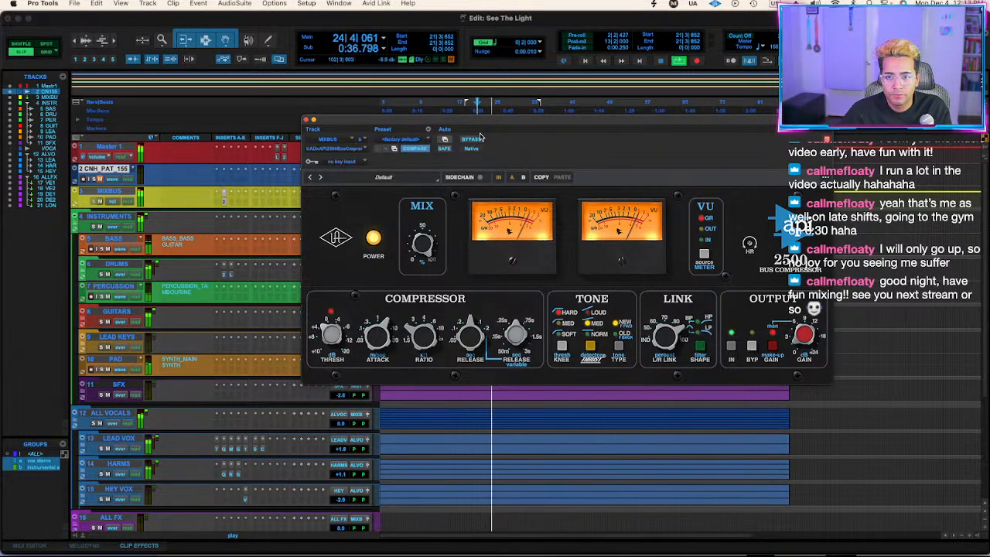
pyautogui.moveTo(481, 126); pyautogui.dragTo(425, 170)
pyautogui.click(415, 184)
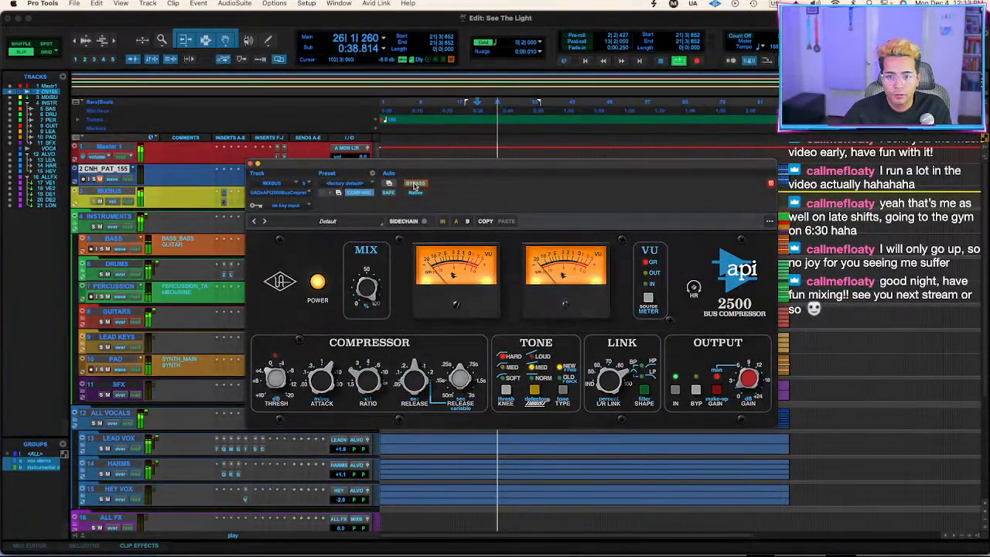
pyautogui.press('space')
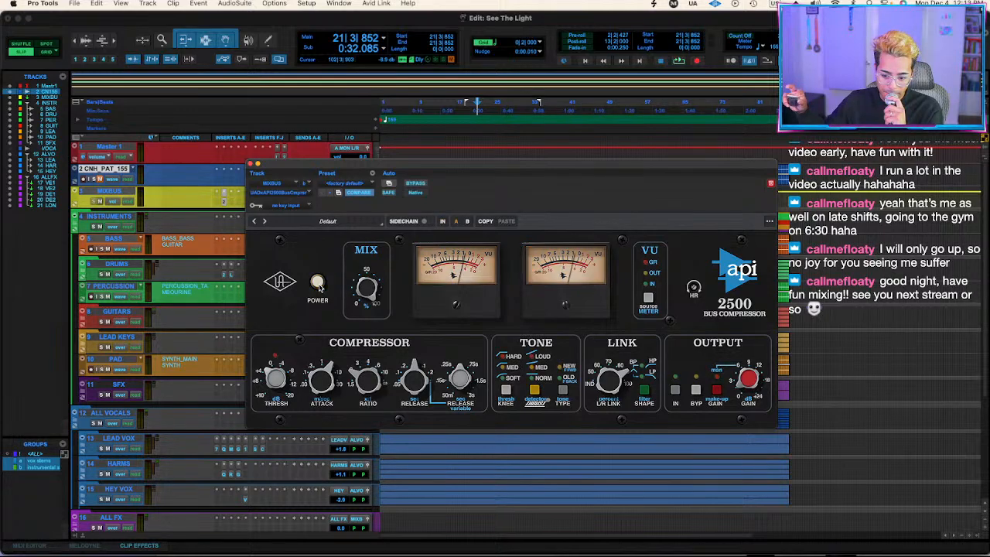
# Play from bar 21 and repeatedly switch the API 2500's power off and on to compare the mix without and with compression.
pyautogui.click(318, 284)
pyautogui.click(318, 284)
pyautogui.click(318, 283)
pyautogui.click(318, 284)
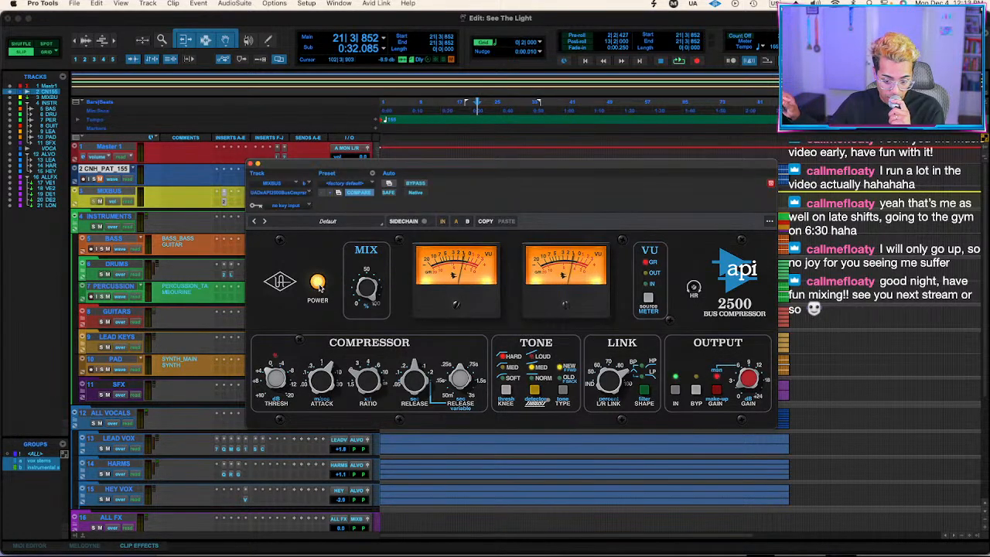
pyautogui.click(318, 284)
pyautogui.press('space')
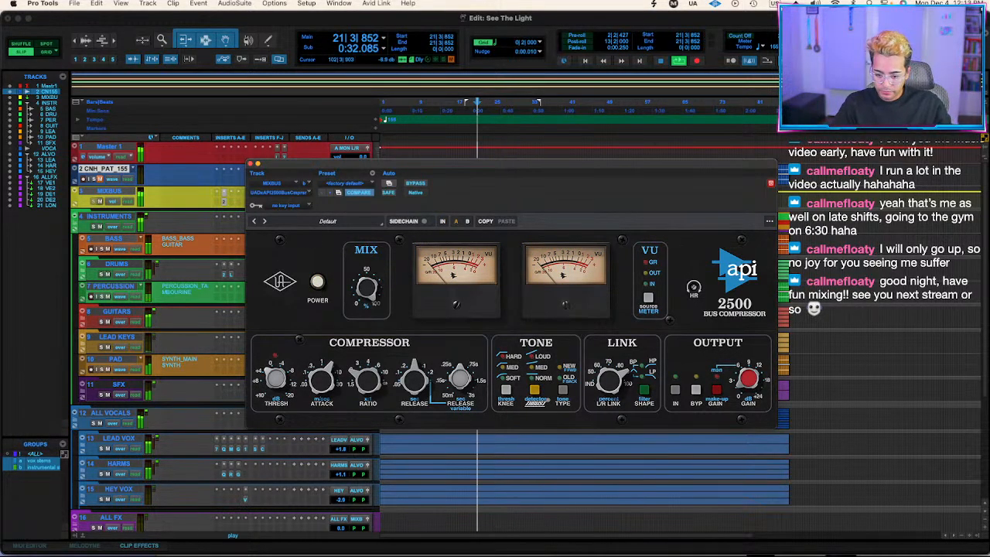
pyautogui.click(318, 284)
pyautogui.click(318, 284)
pyautogui.click(318, 284)
pyautogui.click(318, 284)
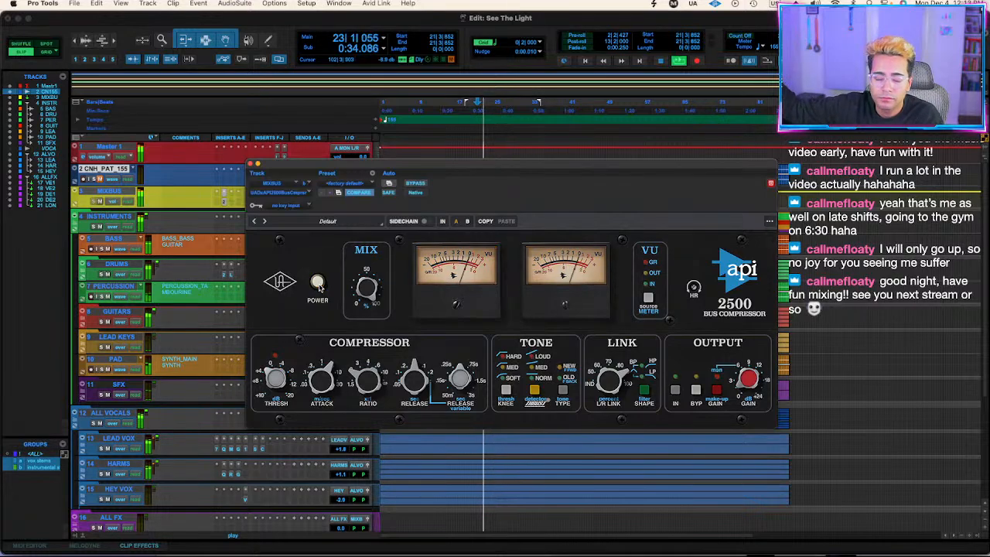
pyautogui.click(318, 284)
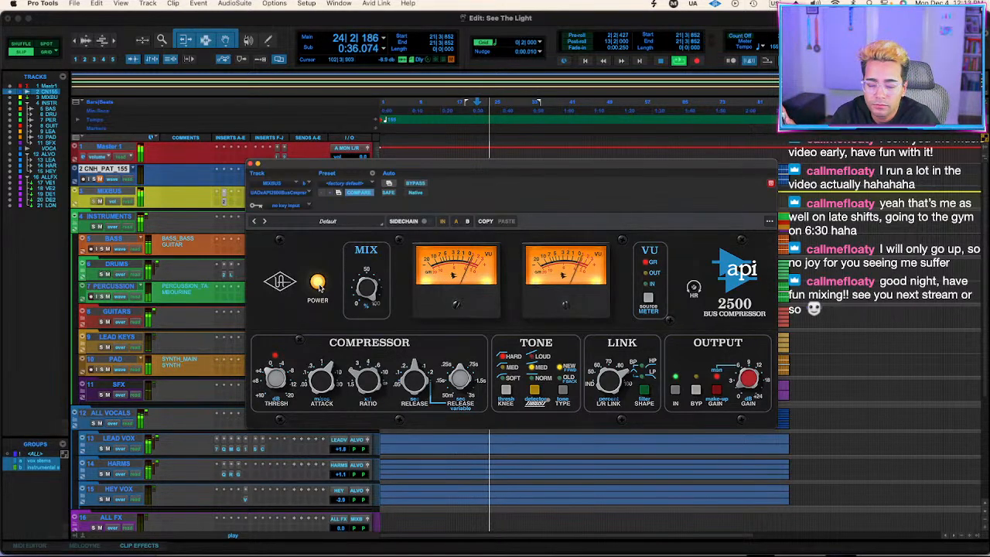
pyautogui.click(318, 284)
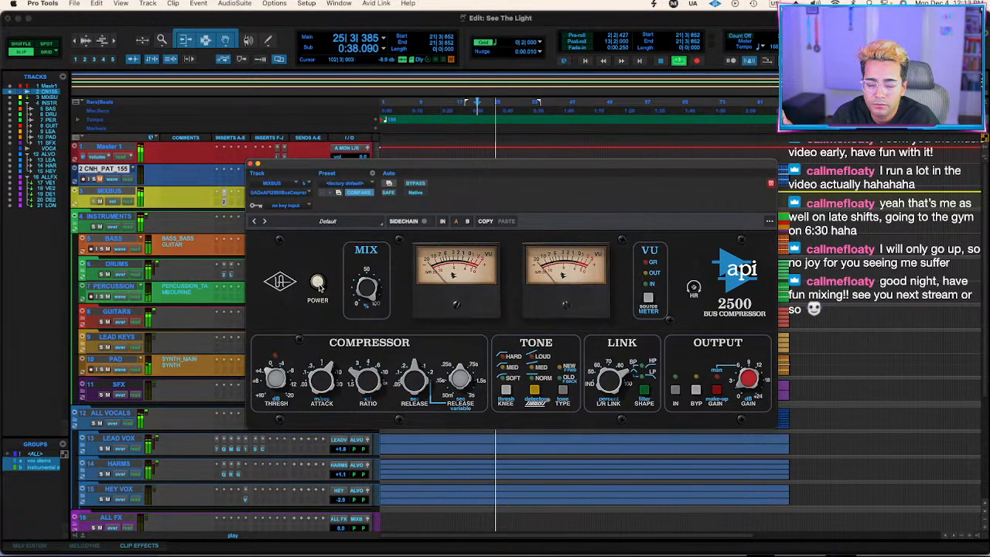
pyautogui.click(318, 284)
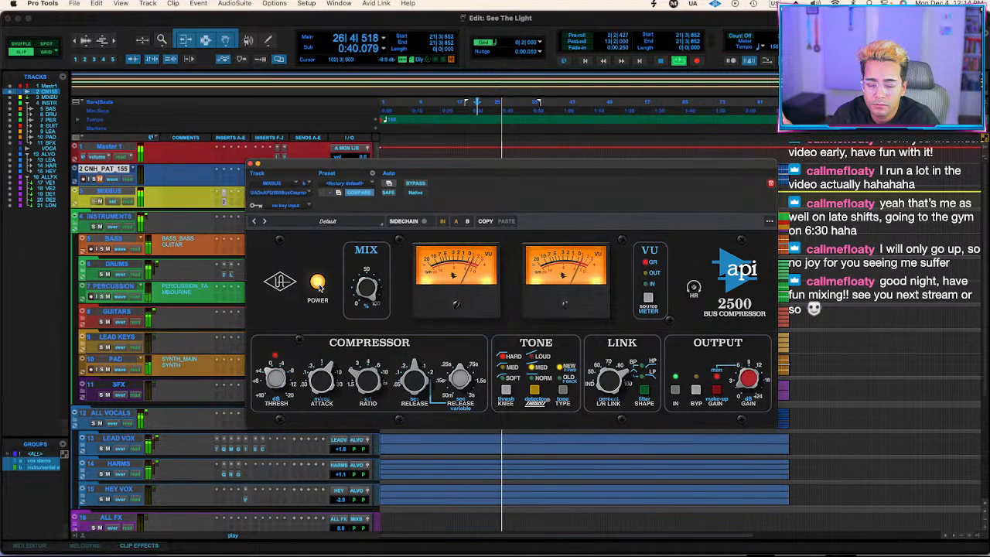
pyautogui.click(318, 284)
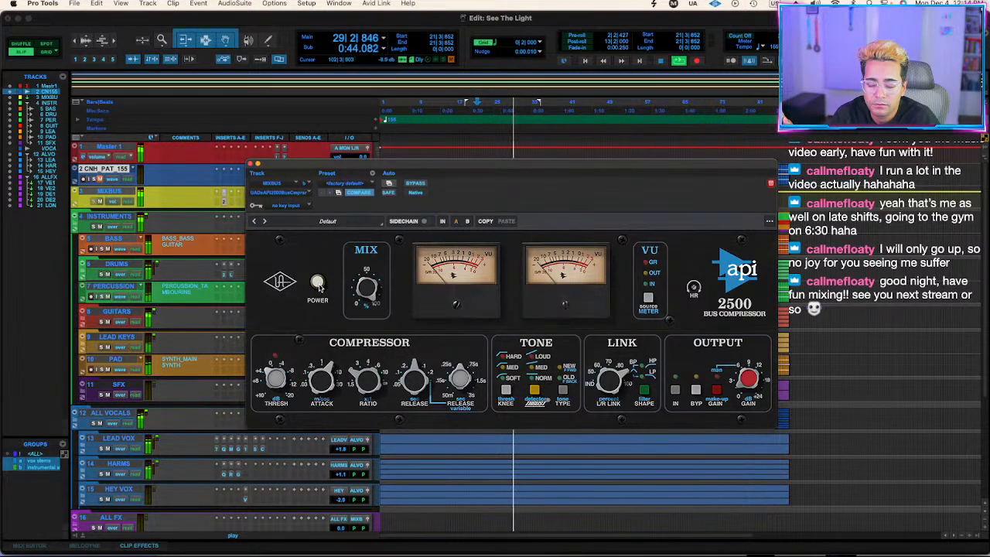
pyautogui.click(318, 283)
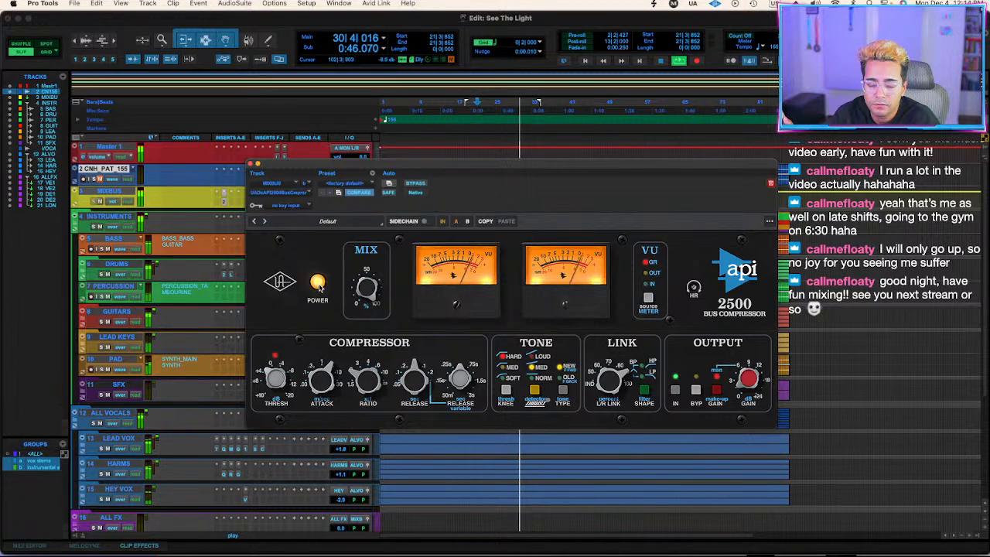
pyautogui.click(318, 284)
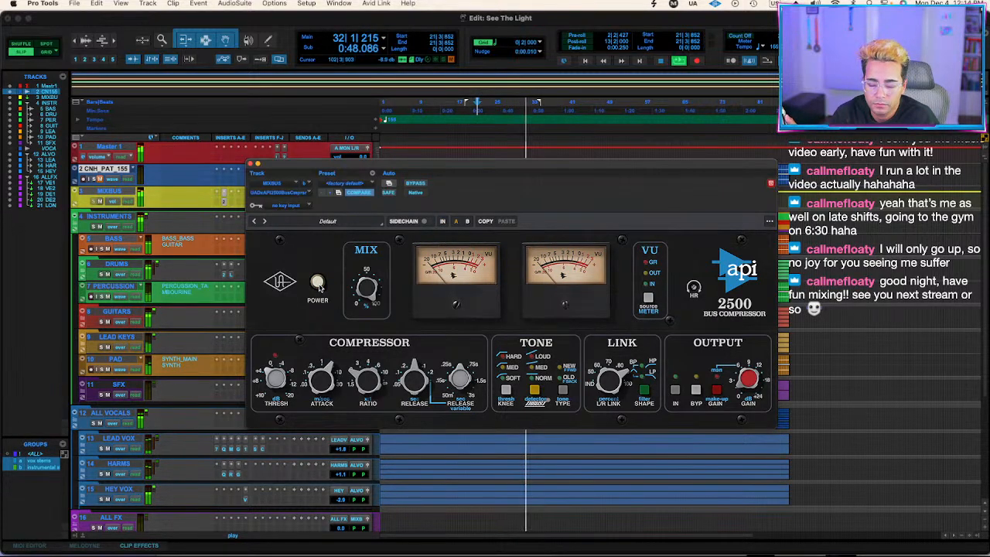
pyautogui.click(318, 284)
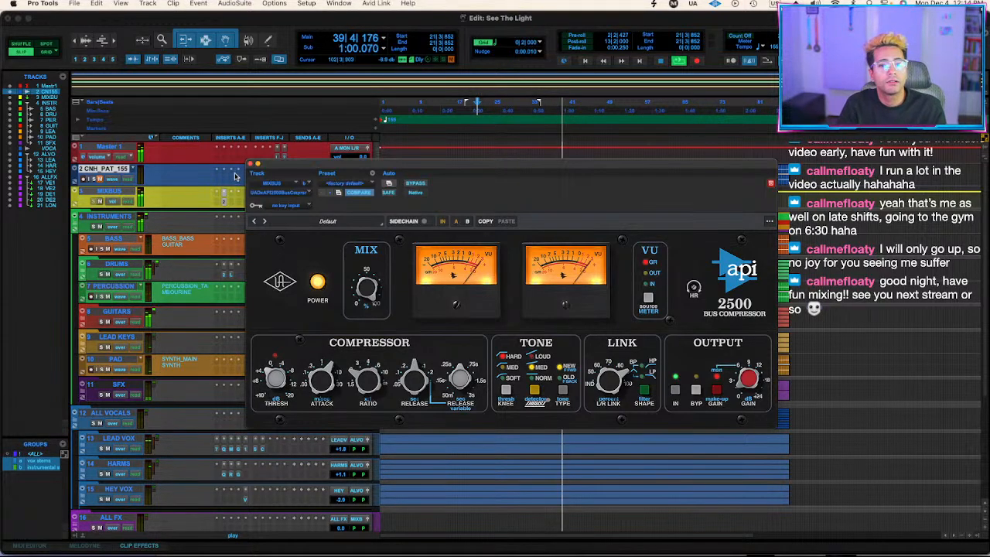
# Close the compressor window, enlarge the MIXBUS track's height and restart playback from bar 21.
pyautogui.click(250, 164)
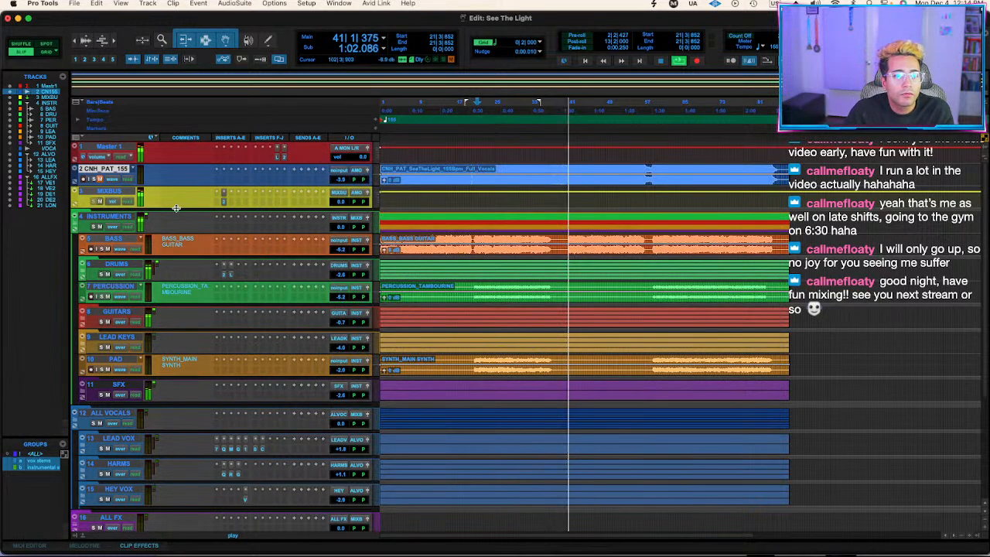
pyautogui.moveTo(177, 209); pyautogui.dragTo(178, 256)
pyautogui.press('space')
pyautogui.press('space')
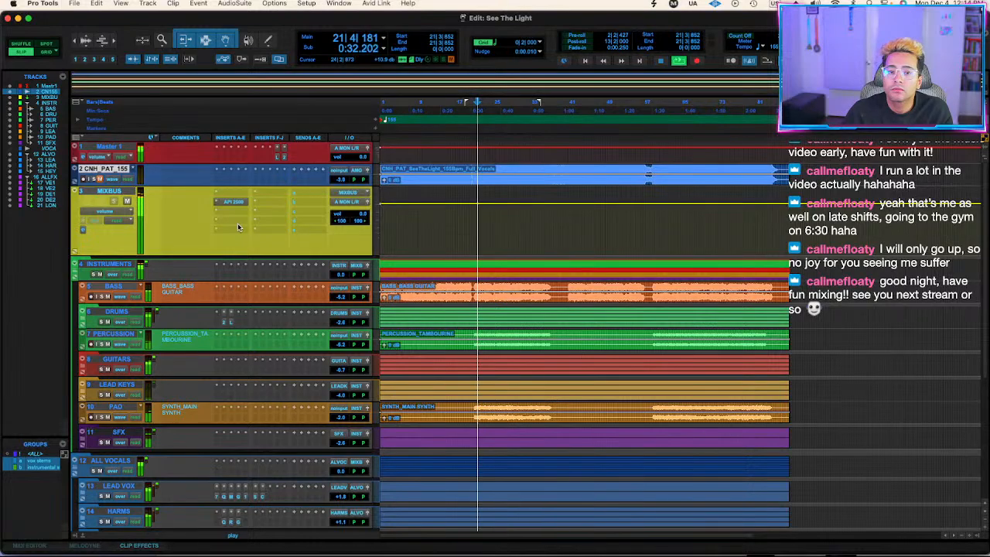
# Reopen the API 2500 from the MIXBUS inserts and compare bypassed and active sound through bar 36, leaving the compressor active.
pyautogui.click(229, 204)
pyautogui.click(206, 205)
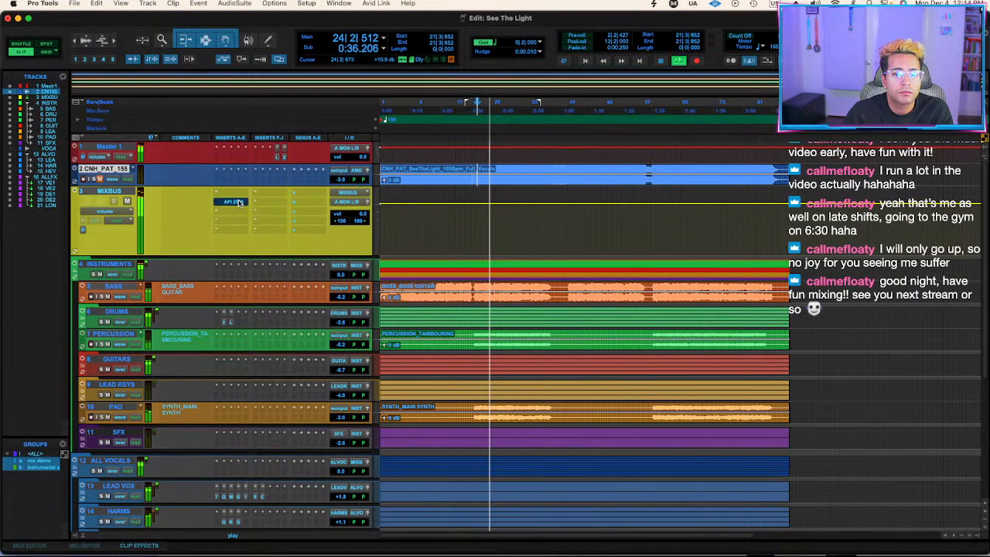
pyautogui.click(234, 202)
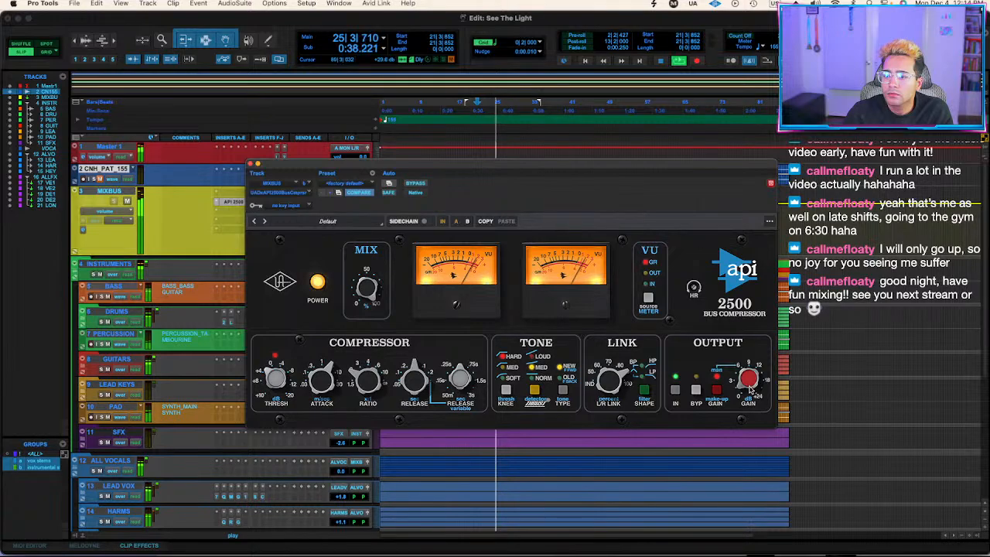
pyautogui.keyDown('super'); pyautogui.click(232, 206); pyautogui.keyUp('super')
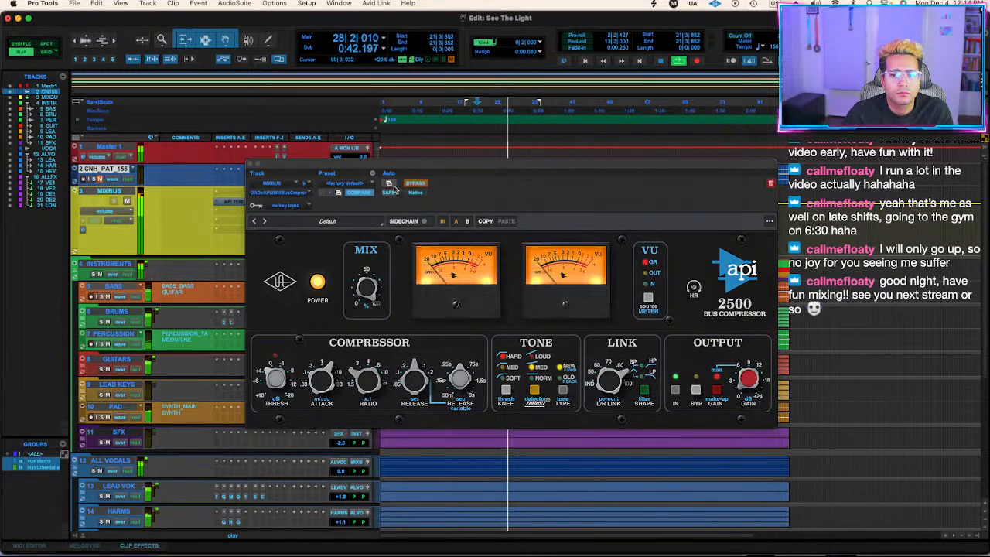
pyautogui.click(415, 184)
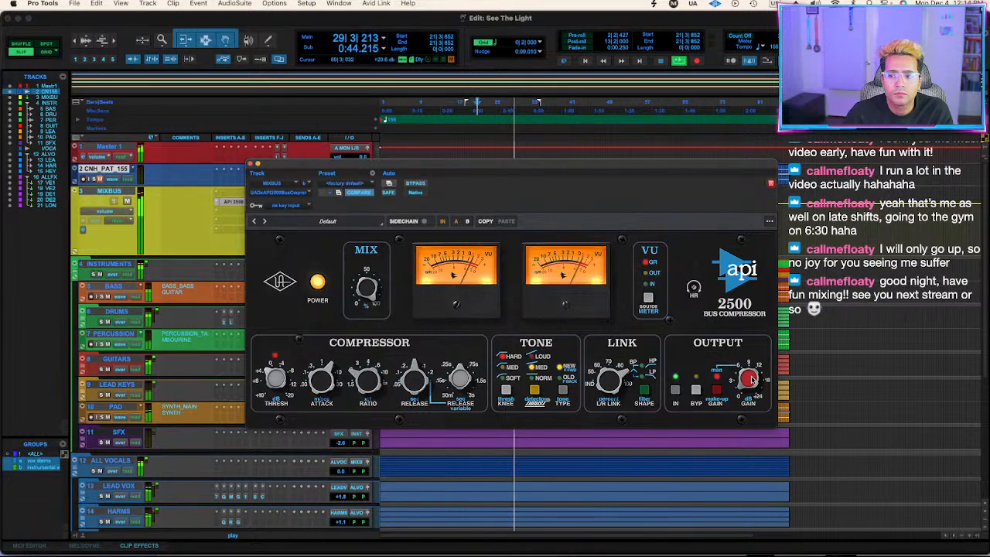
pyautogui.click(415, 184)
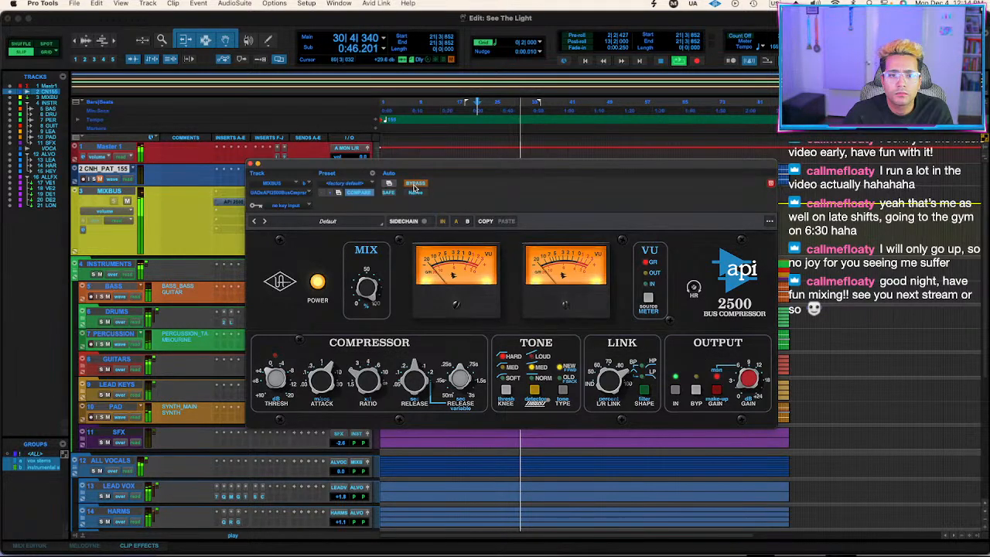
pyautogui.click(416, 184)
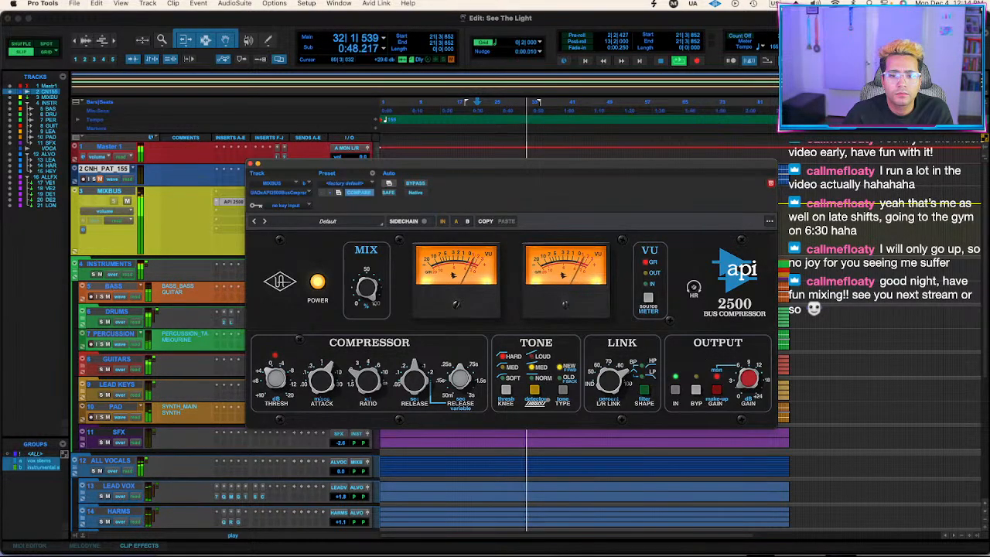
pyautogui.click(414, 185)
pyautogui.click(415, 185)
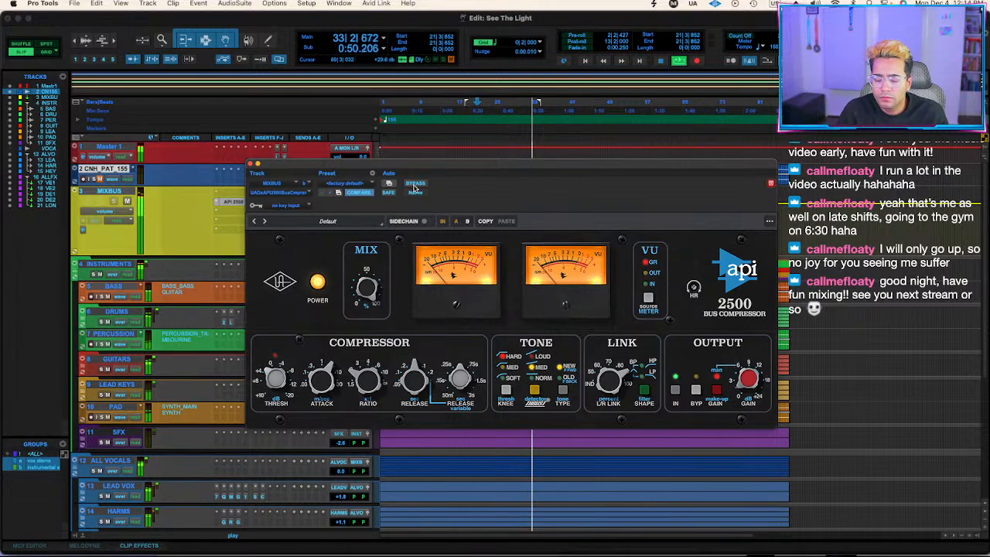
pyautogui.click(414, 184)
pyautogui.click(414, 184)
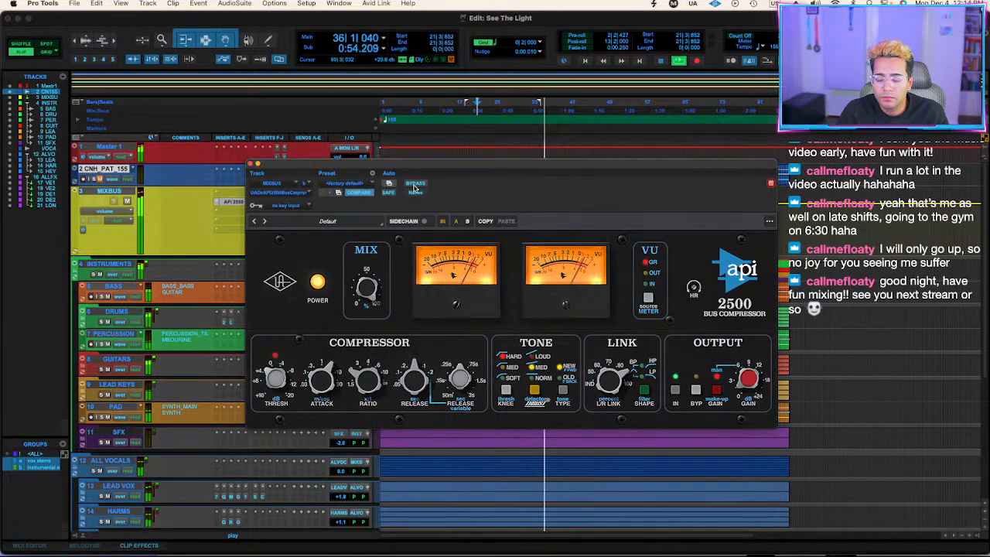
pyautogui.click(415, 184)
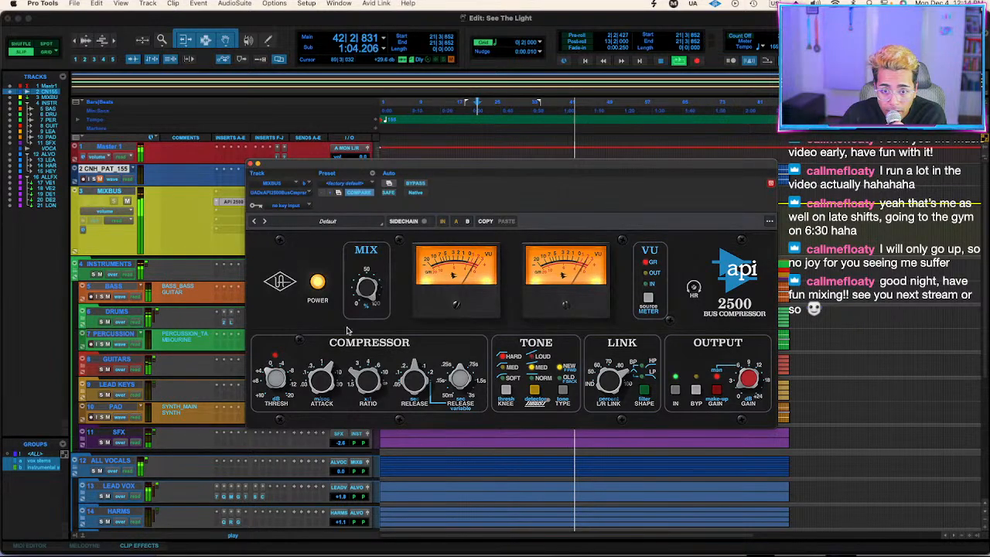
# Stop playback, close the compressor window and shrink the MIXBUS track back to its compact height.
pyautogui.press('space')
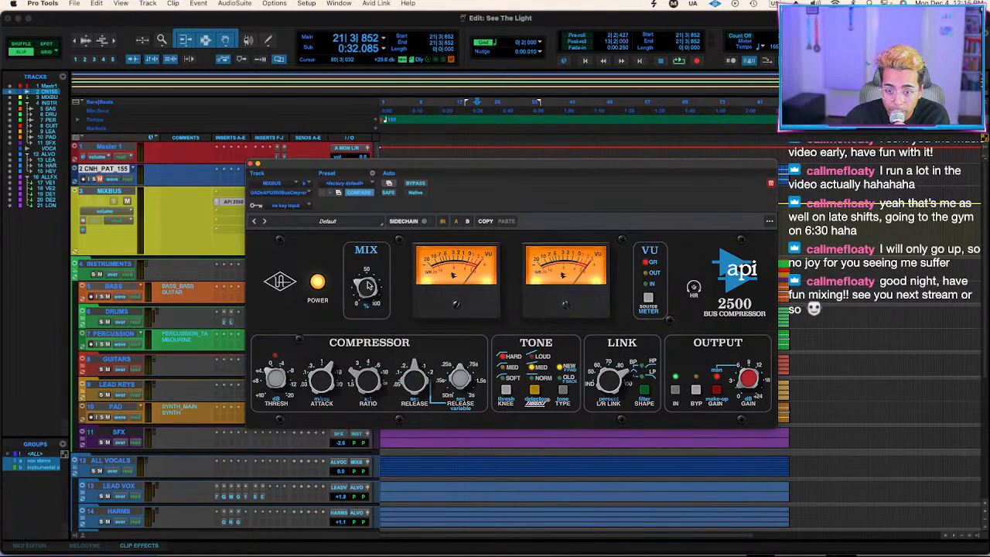
pyautogui.click(255, 165)
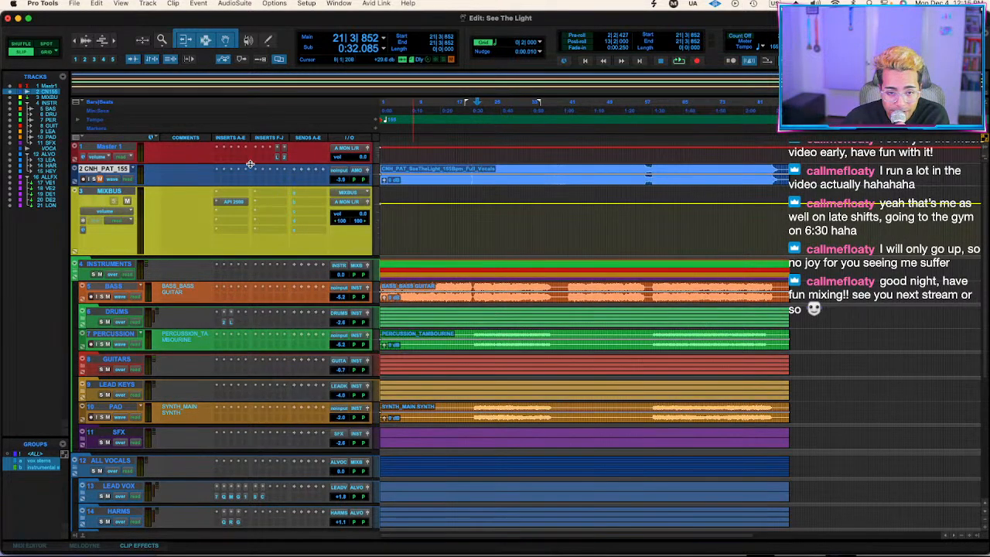
pyautogui.click(102, 195)
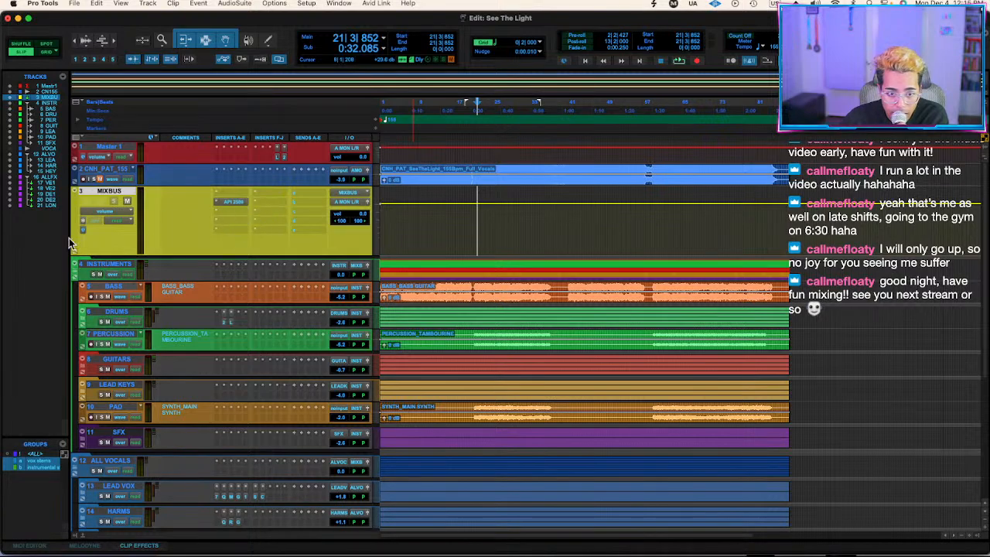
pyautogui.moveTo(119, 253); pyautogui.dragTo(136, 208)
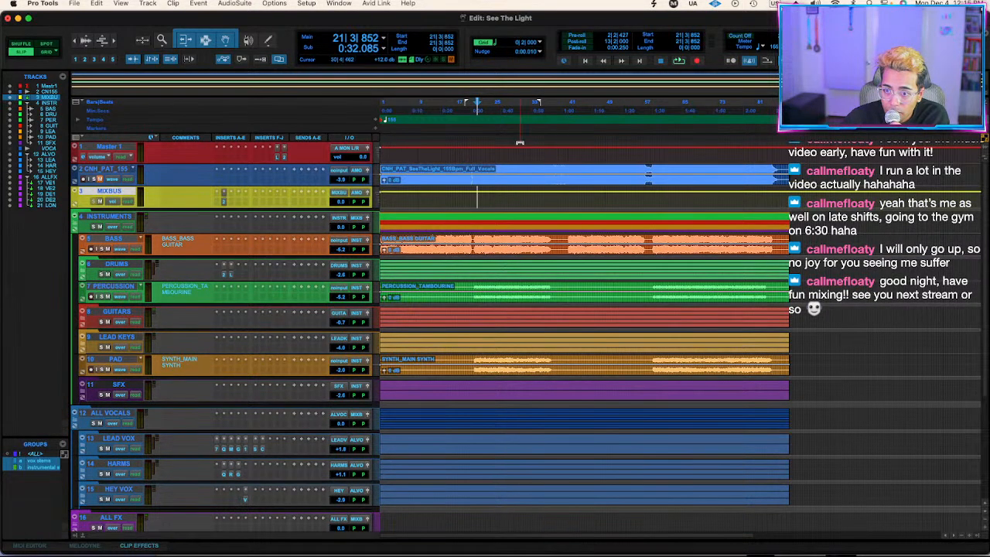
# Play from bar 22, move the MIXBUS compressor to insert slot F and insert bx_clipper (stereo) in the slot after it.
pyautogui.click(482, 168)
pyautogui.press('space')
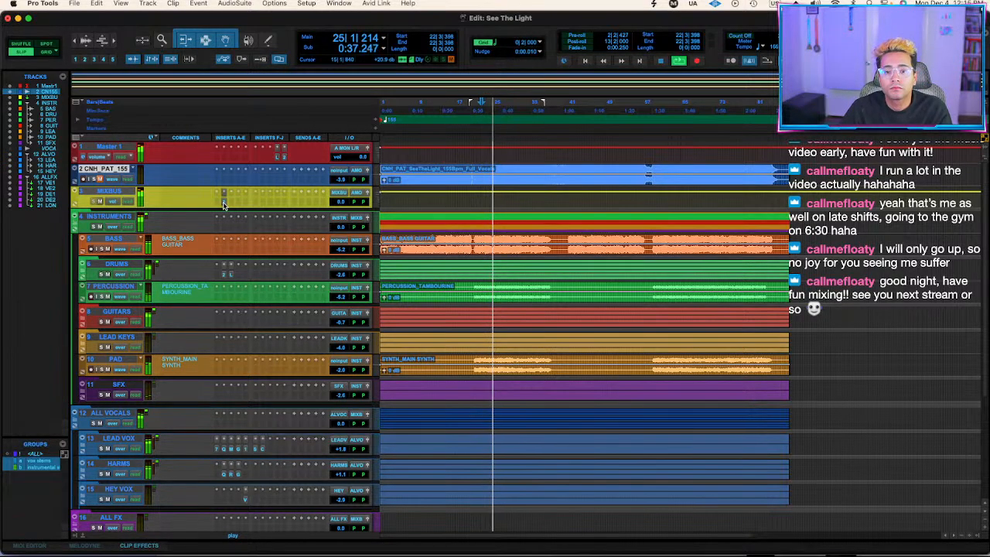
pyautogui.click(263, 205)
pyautogui.write('clippdr')
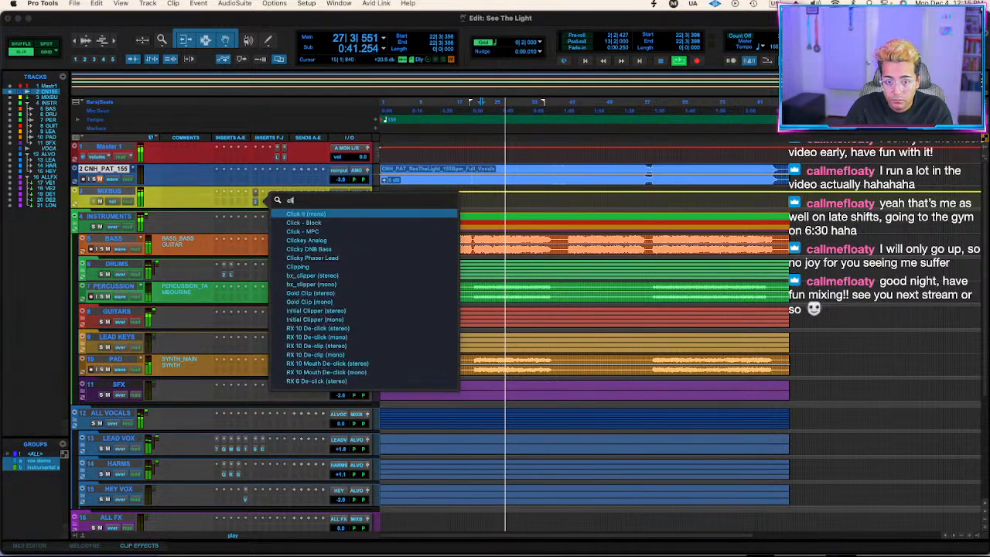
pyautogui.press('BackSpace')
pyautogui.press('BackSpace')
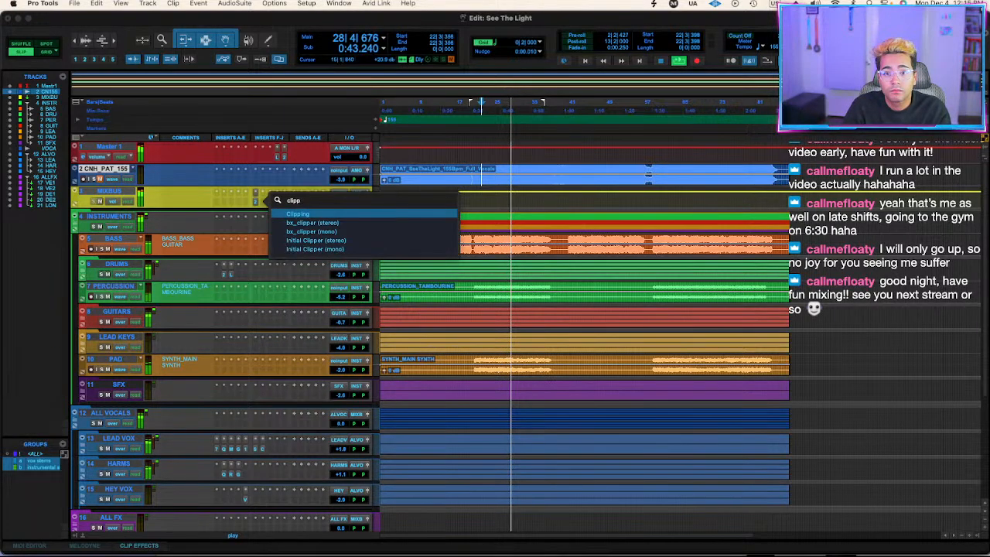
pyautogui.write('er')
pyautogui.press('Return')
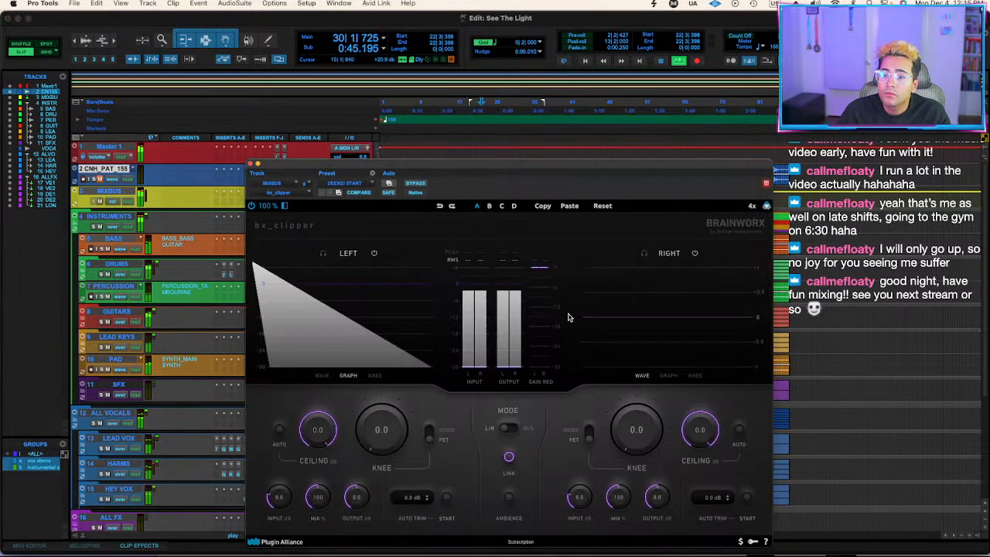
# Set the bx_clipper knee on MIXBUS to 0.4, adjust its ceiling while the mix plays and close the clipper window.
pyautogui.moveTo(393, 439); pyautogui.dragTo(394, 438)
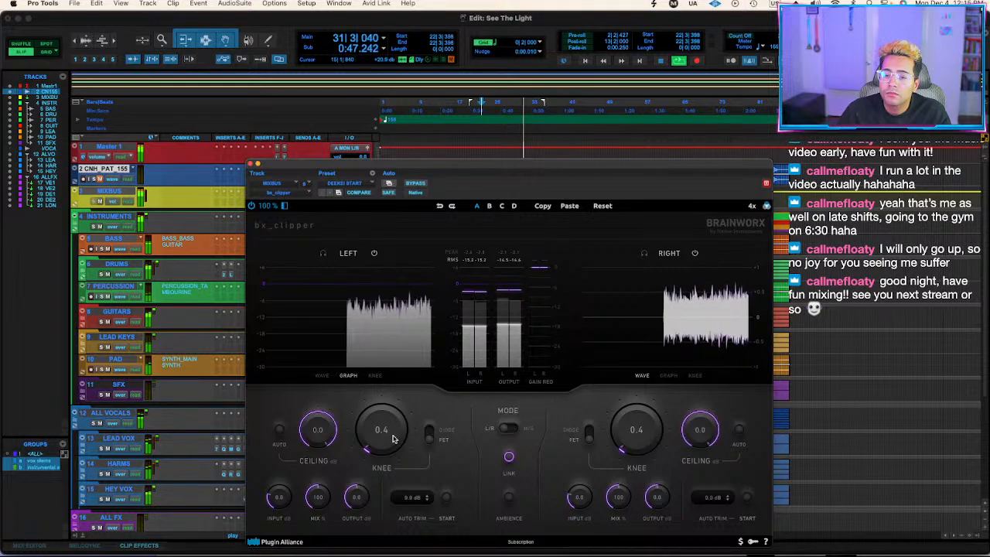
pyautogui.moveTo(322, 431); pyautogui.dragTo(317, 441)
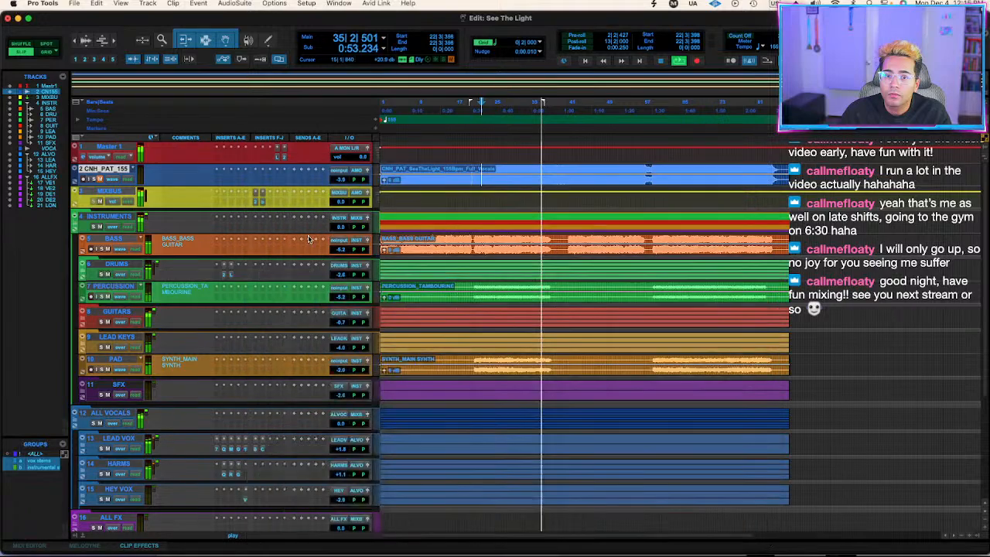
pyautogui.click(256, 165)
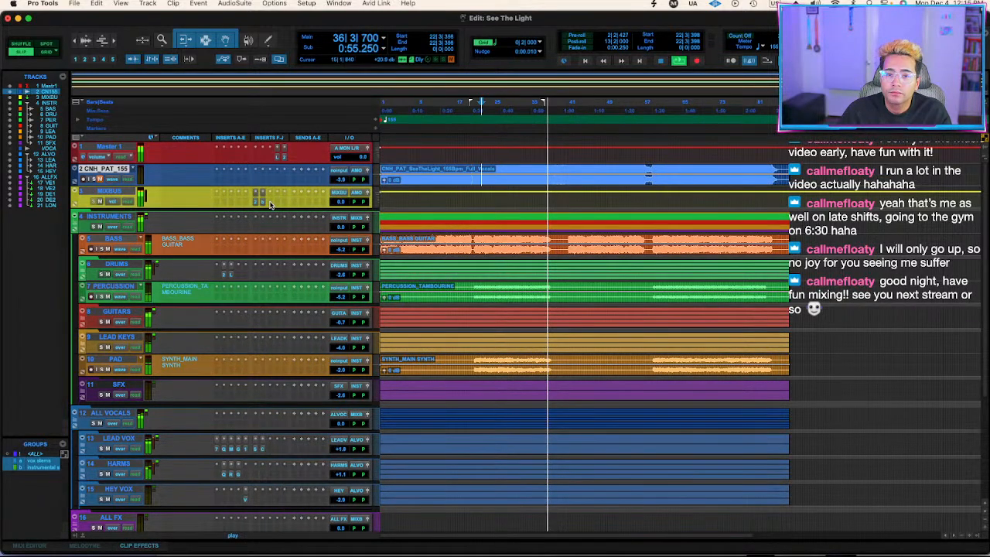
# Insert Oxford Inflator (stereo) after the clipper on MIXBUS, set its effect to about 8.9 % and compare it bypassed and active.
pyautogui.click(270, 203)
pyautogui.press('Escape')
pyautogui.write('inflator')
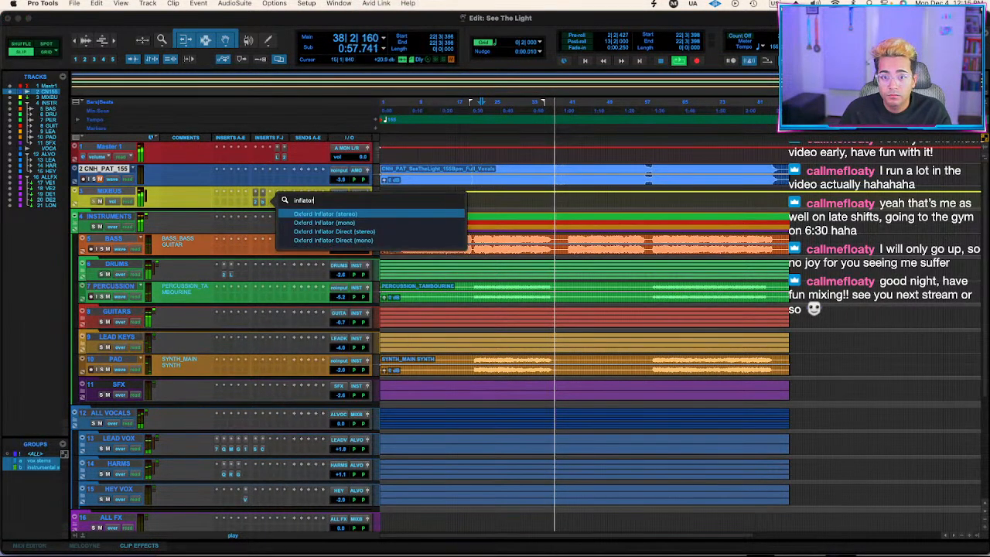
pyautogui.press('Return')
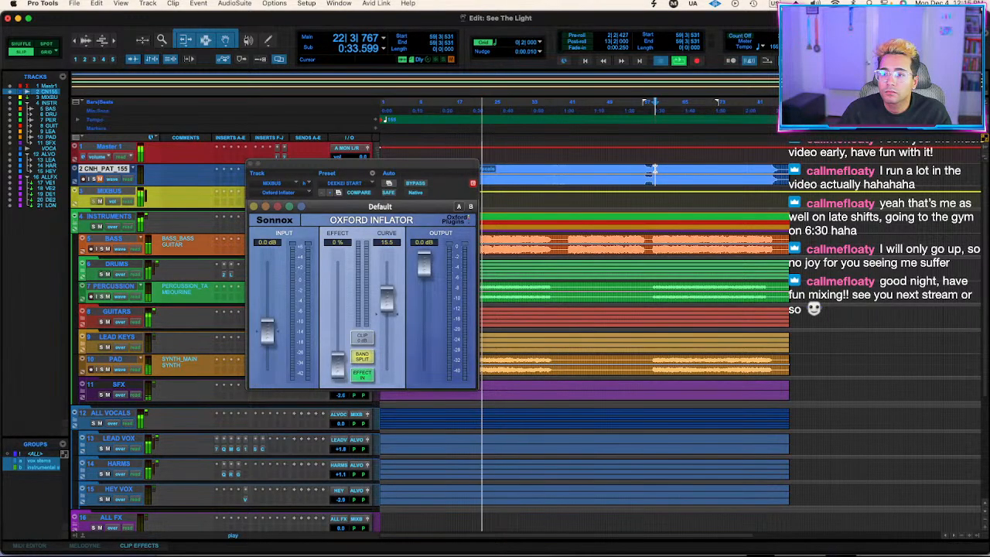
pyautogui.moveTo(338, 374); pyautogui.dragTo(337, 366)
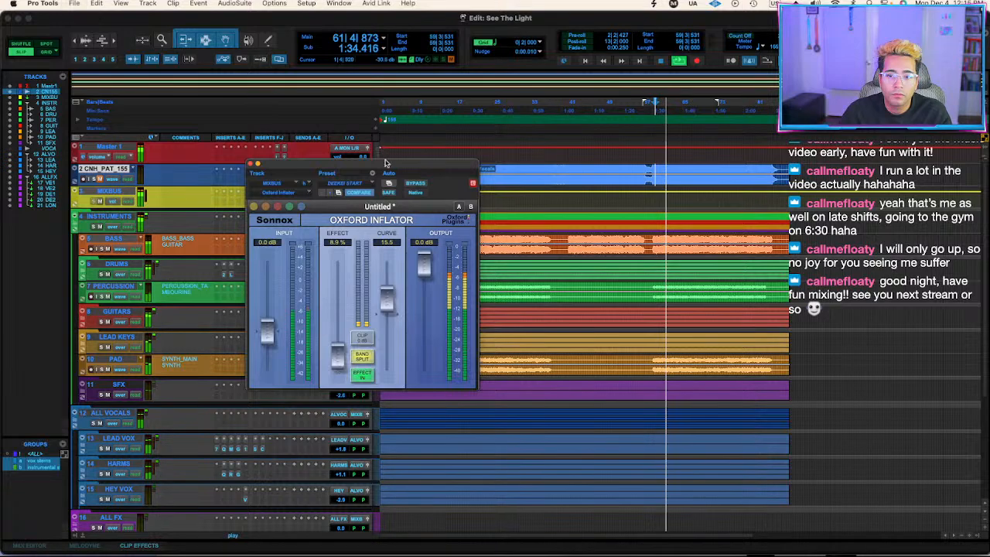
pyautogui.click(415, 184)
pyautogui.click(416, 185)
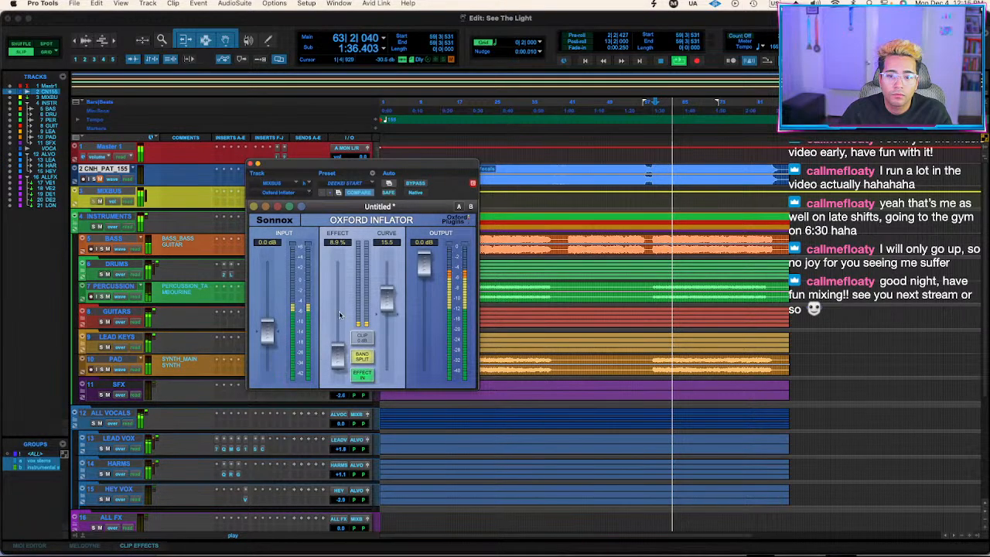
pyautogui.click(250, 164)
# Insert FabFilter Pro-L 2 after the Inflator on MIXBUS, set its style to Transparent and raise its gain to about +5.2 dB.
pyautogui.click(278, 205)
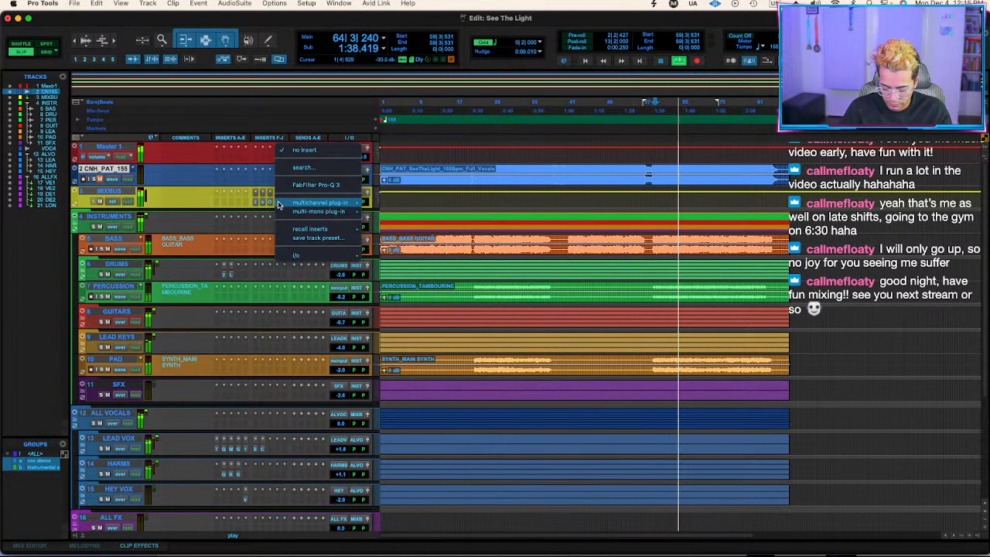
pyautogui.press('Escape')
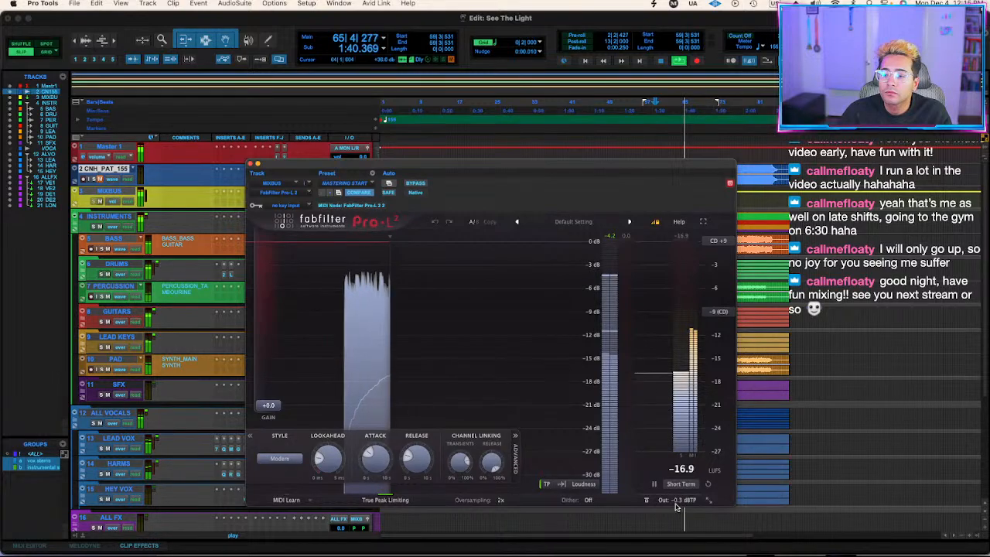
pyautogui.click(279, 458)
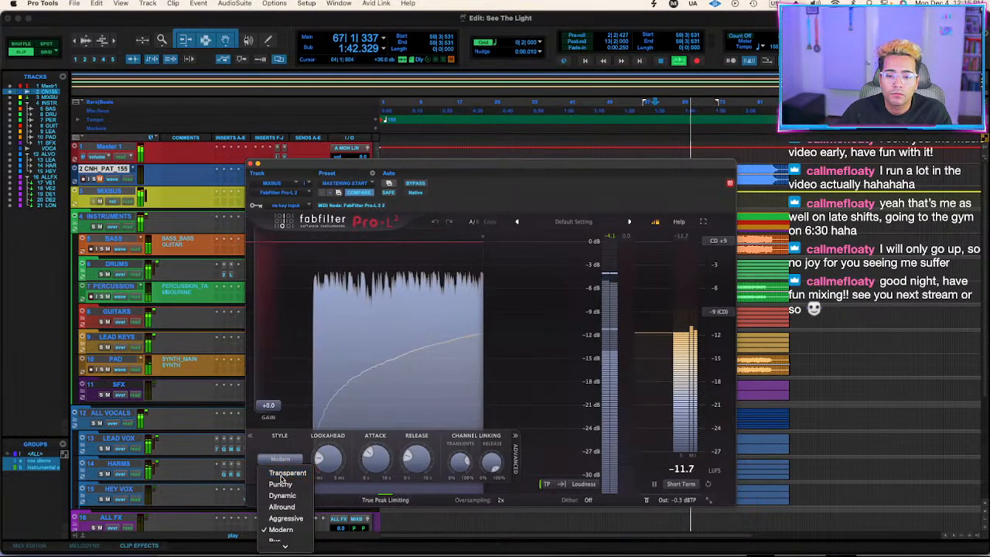
pyautogui.click(286, 471)
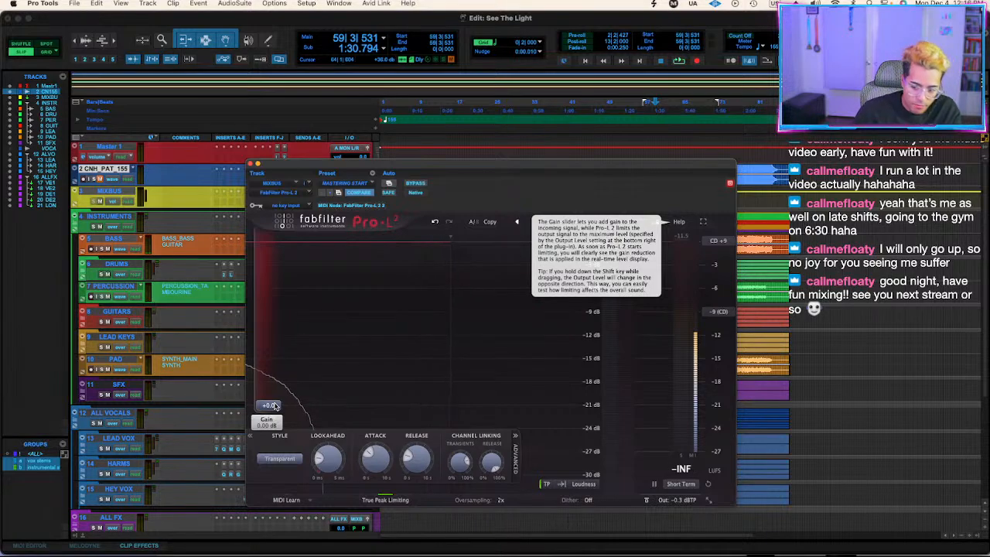
pyautogui.press('space')
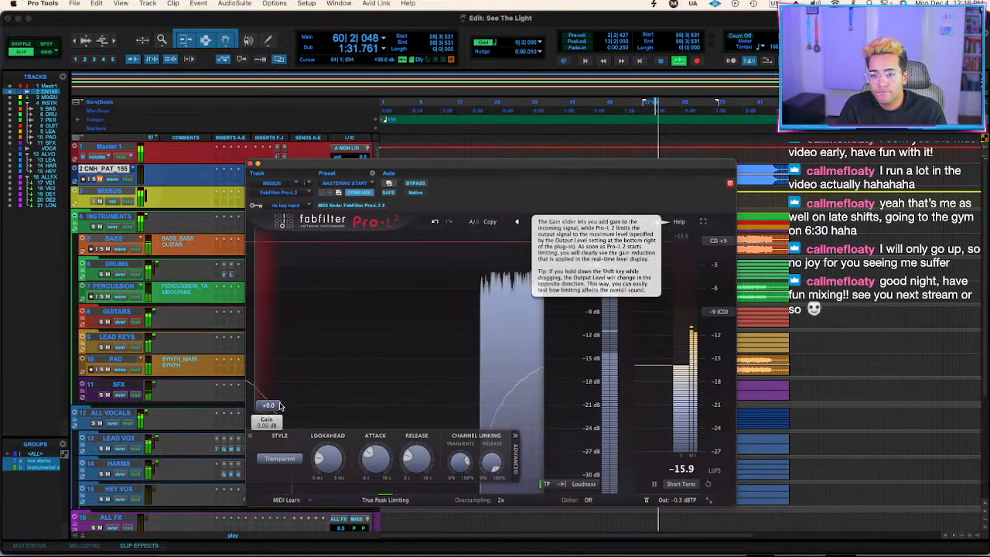
pyautogui.moveTo(267, 405); pyautogui.dragTo(277, 377)
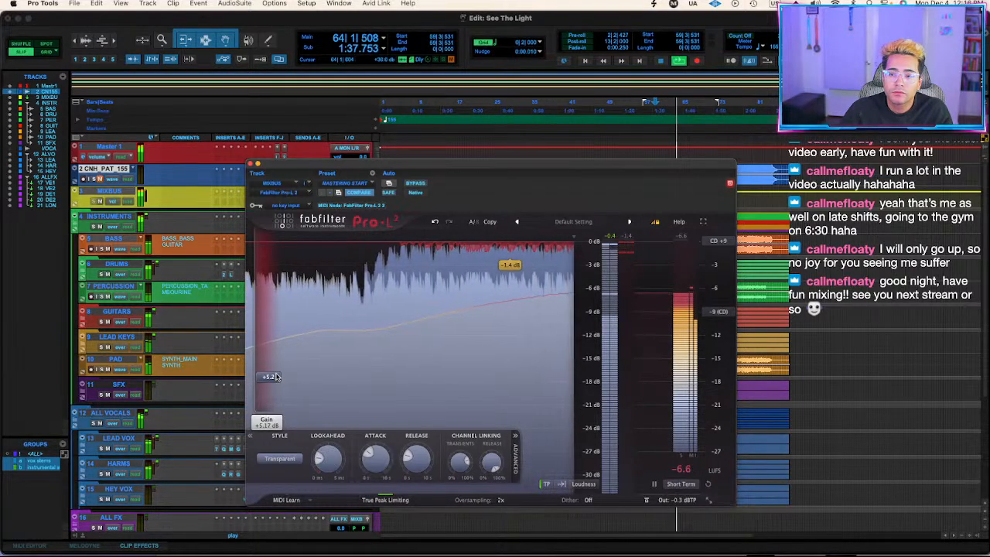
pyautogui.click(254, 165)
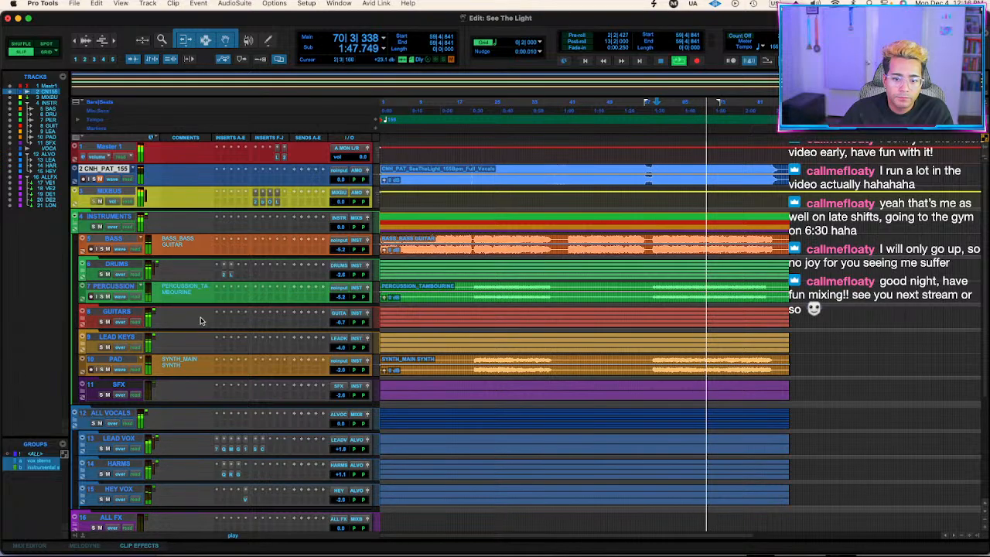
# Insert FabFilter Pro-Q 3 on GUITARS and add a bell cut of about 1 dB near 2870 Hz.
pyautogui.click(225, 322)
pyautogui.click(248, 307)
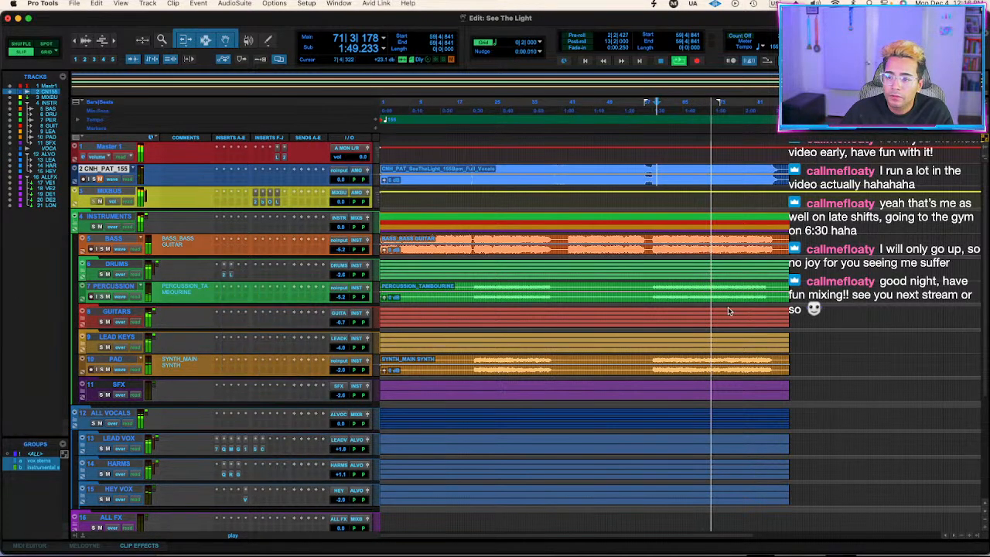
pyautogui.moveTo(544, 314); pyautogui.dragTo(560, 334)
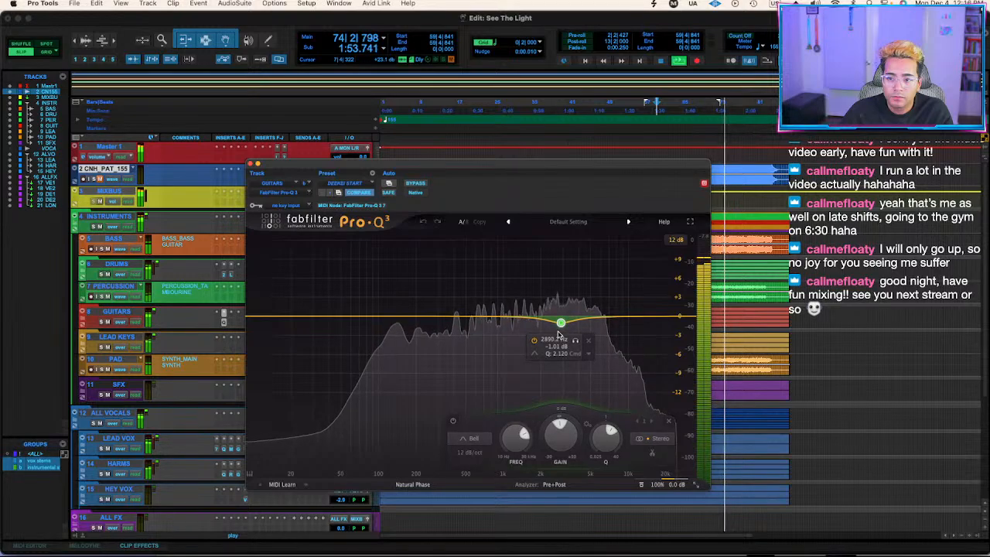
# Replay from bar 59 and toggle the reference track's solo to compare it with the equalized mix.
pyautogui.press('space')
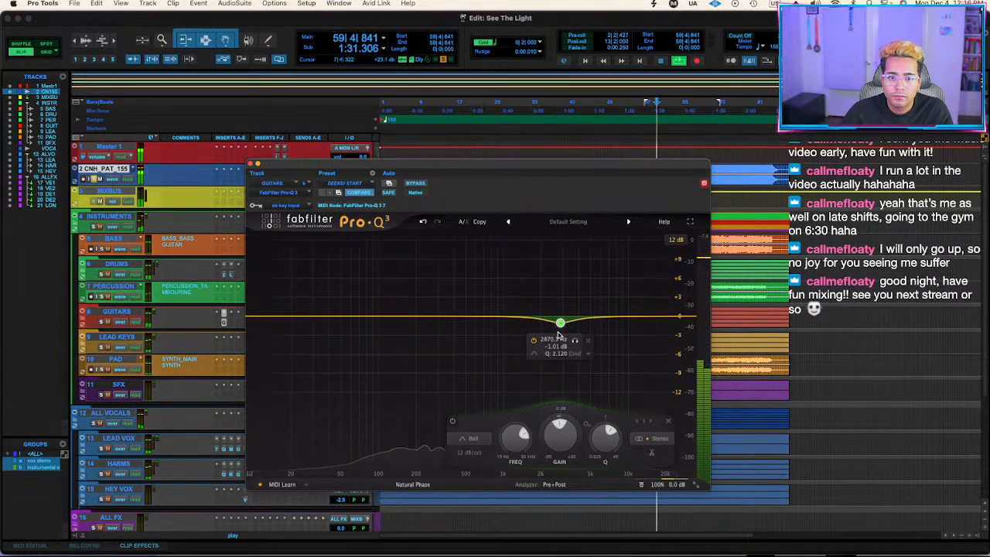
pyautogui.press('space')
pyautogui.hotkey('shift', 's')
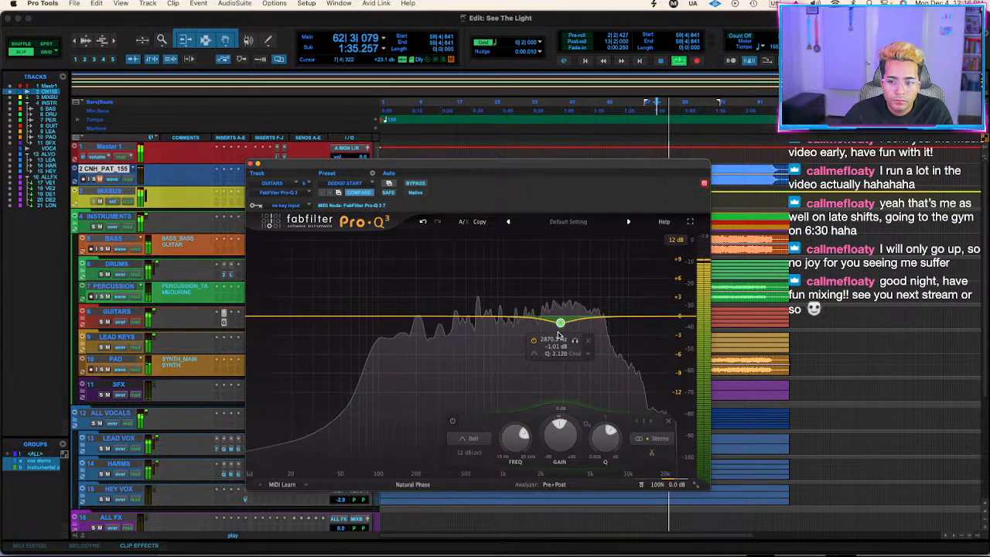
pyautogui.hotkey('shift', 's')
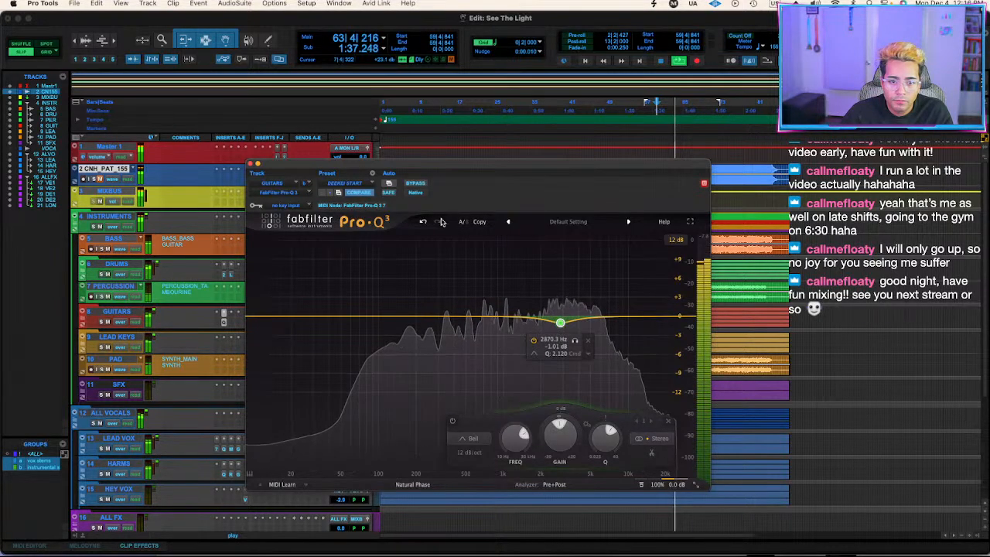
# Close the guitar equalizer, lower the grouped instrument faders by 0.2 dB with GUITARS at -0.9 dB, and stop playback.
pyautogui.click(251, 164)
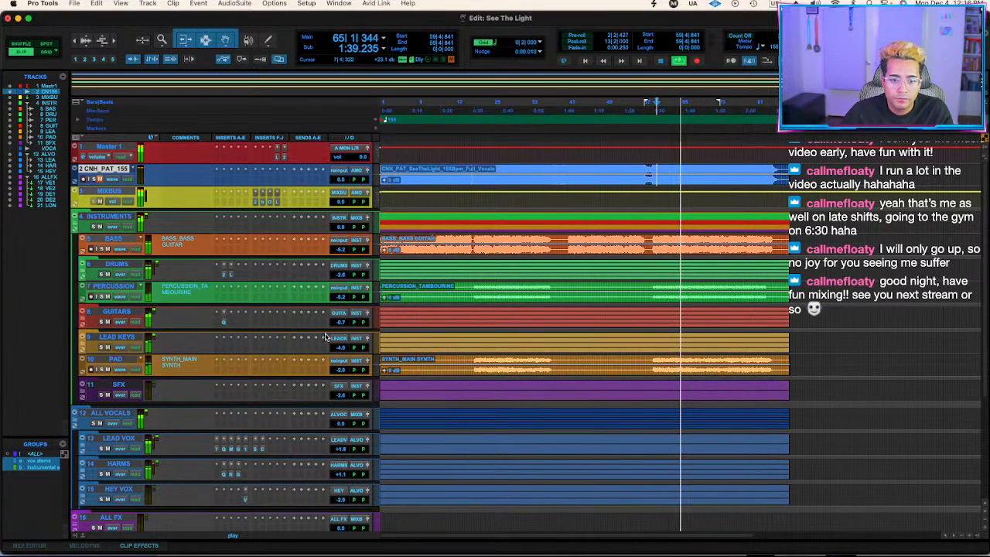
pyautogui.moveTo(341, 322); pyautogui.dragTo(343, 325)
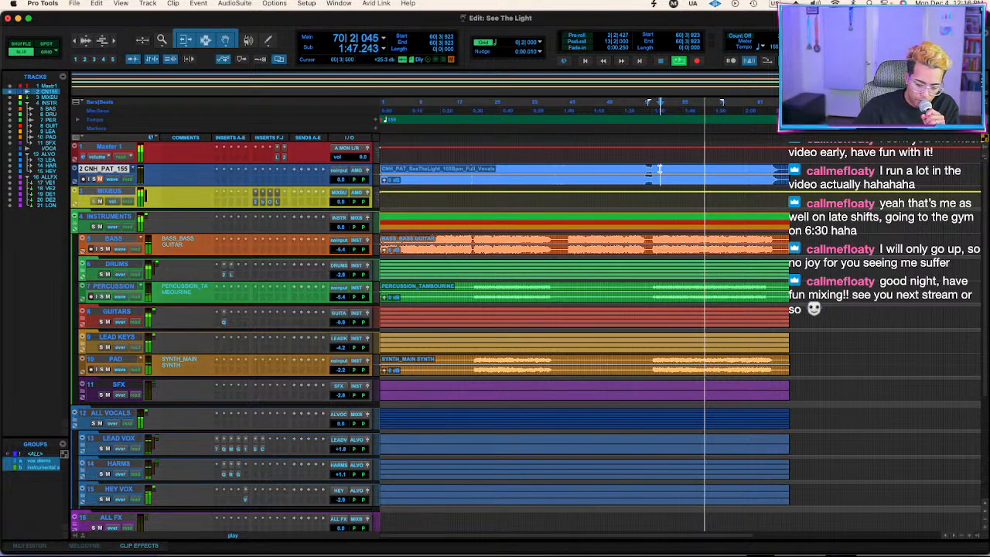
pyautogui.press('space')
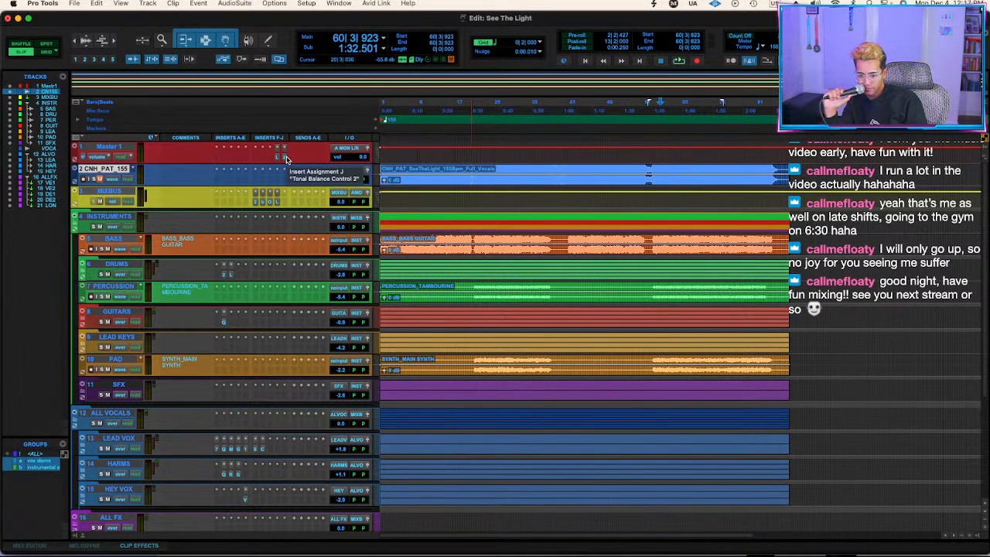
# Play the mix from bar 60, stop it, and inspect the Spectre settings on LEAD VOX before closing the plug-in.
pyautogui.press('space')
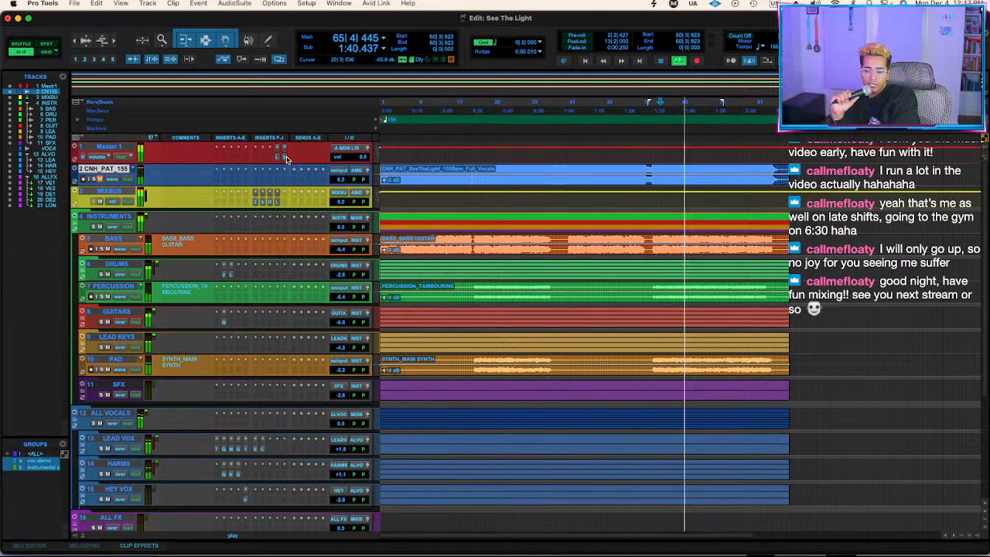
pyautogui.press('space')
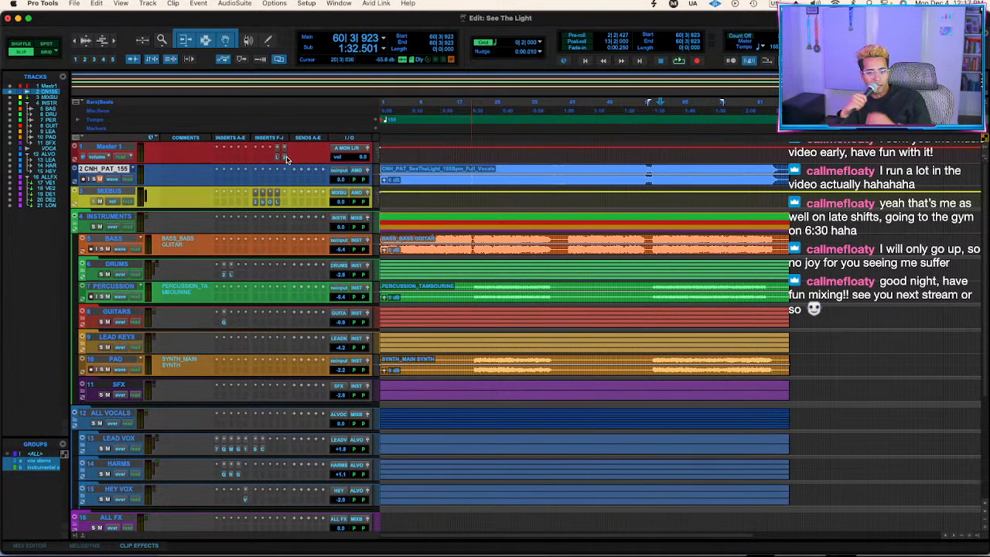
pyautogui.click(256, 451)
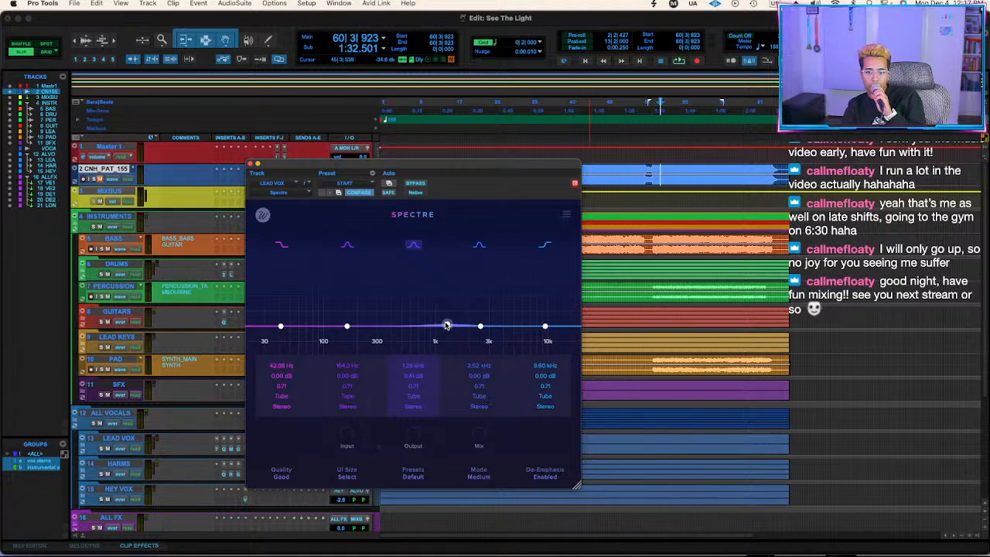
pyautogui.click(256, 164)
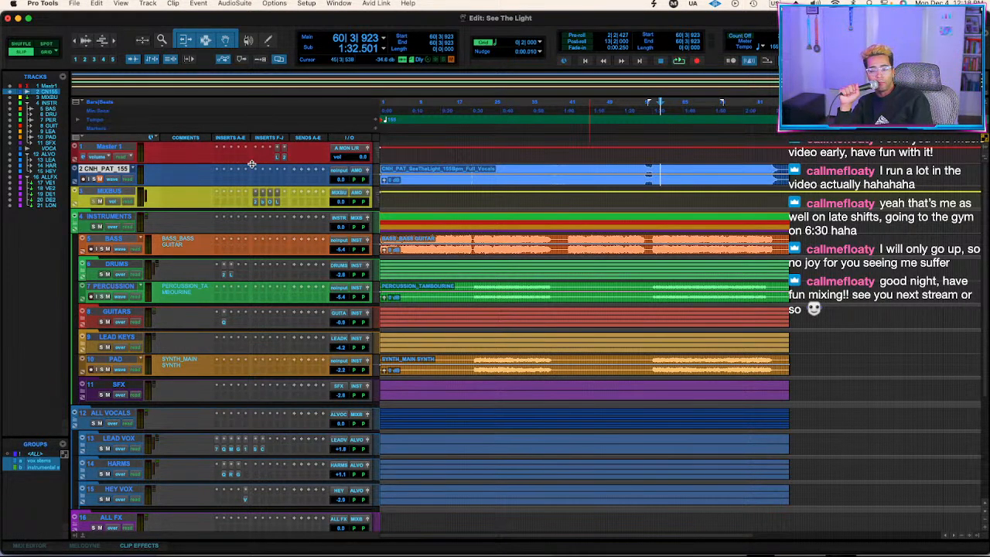
# Play from bar 60 with the reference clip split at that point, stop playback and undo the split.
pyautogui.press('space')
pyautogui.press('super+e')
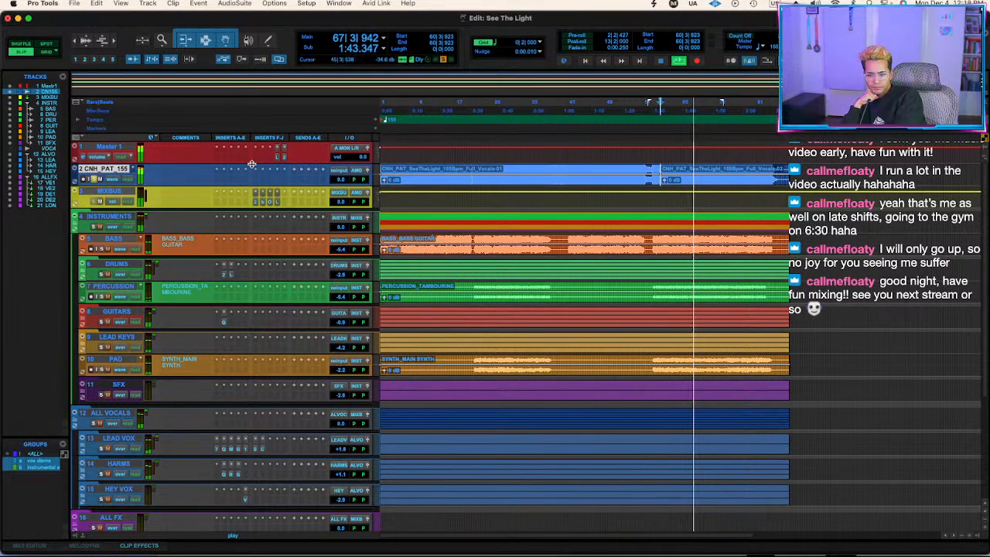
pyautogui.press('space')
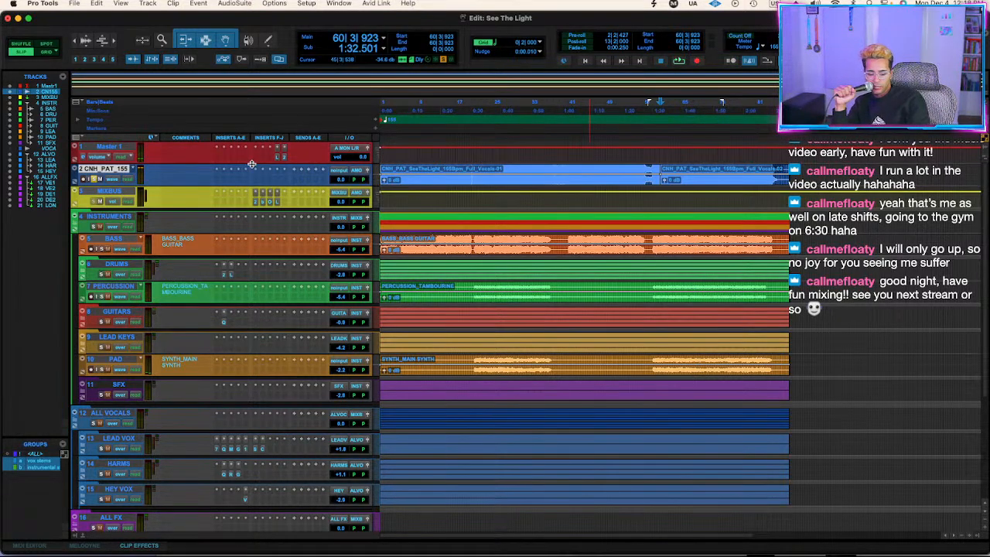
pyautogui.press('super+z')
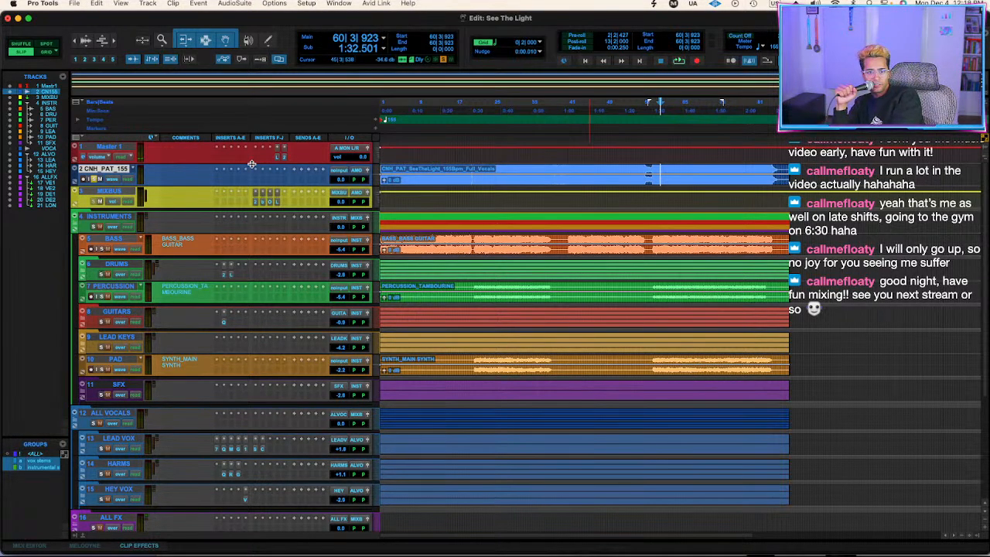
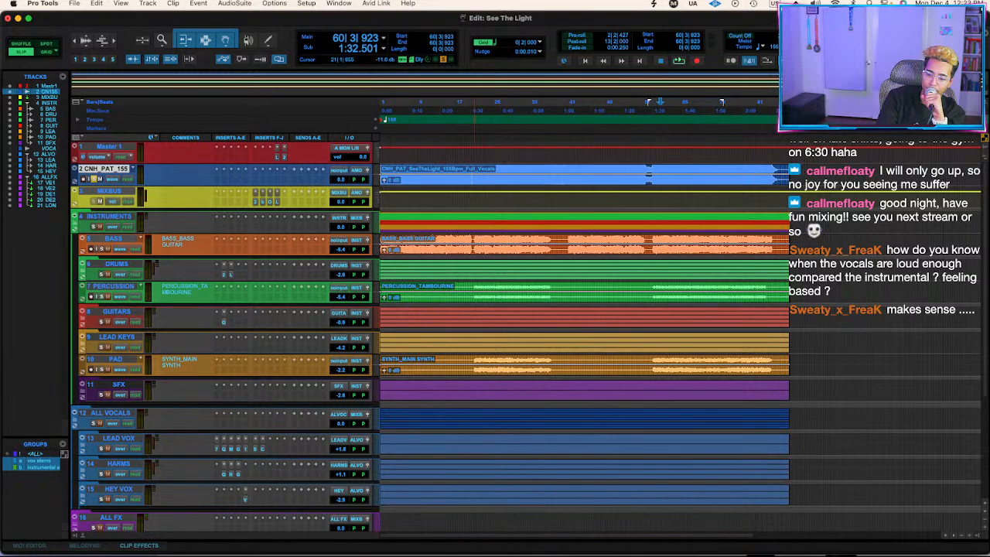
# Play the song from about bar 60 and inspect the API 2500 compressor and bx_clipper on MIXBUS.
pyautogui.press('space')
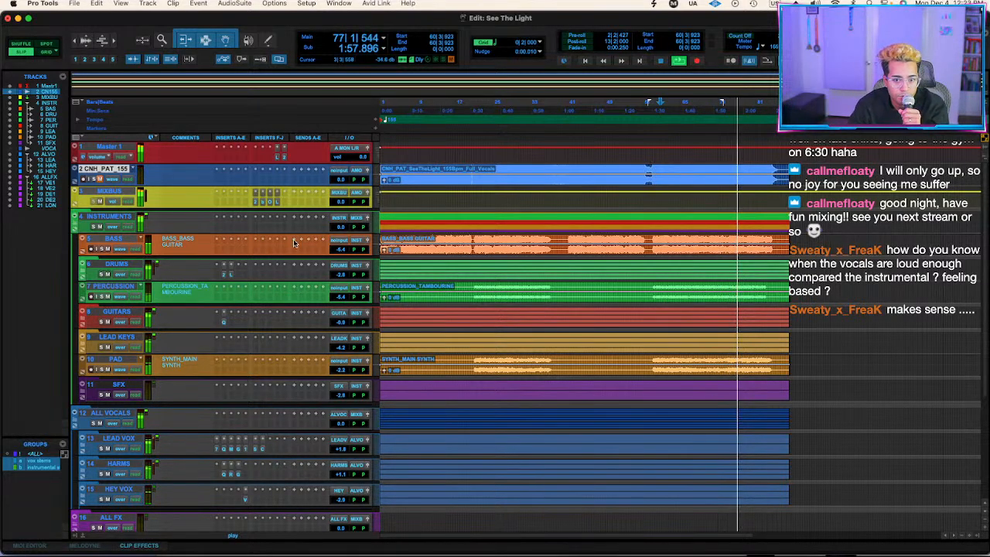
pyautogui.click(92, 273)
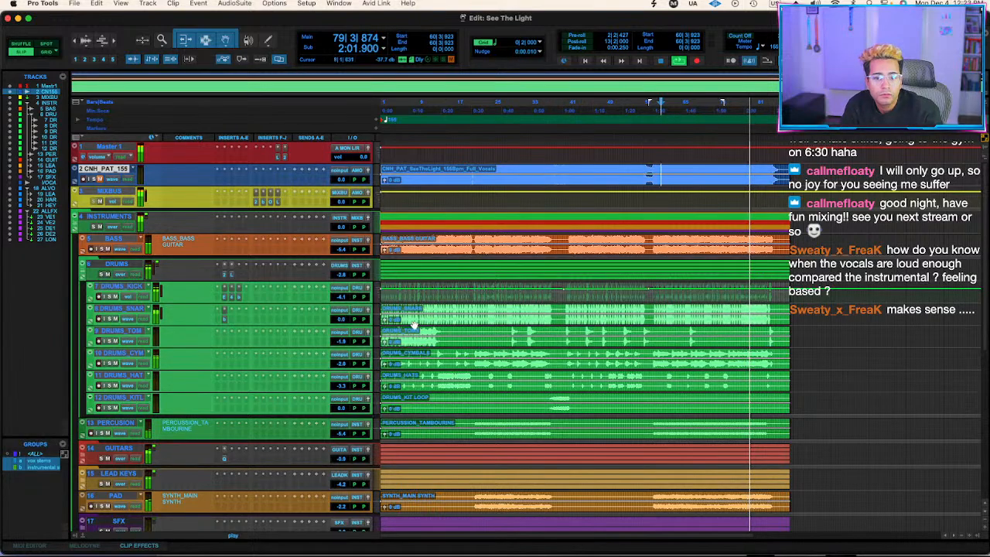
pyautogui.click(83, 264)
pyautogui.click(260, 192)
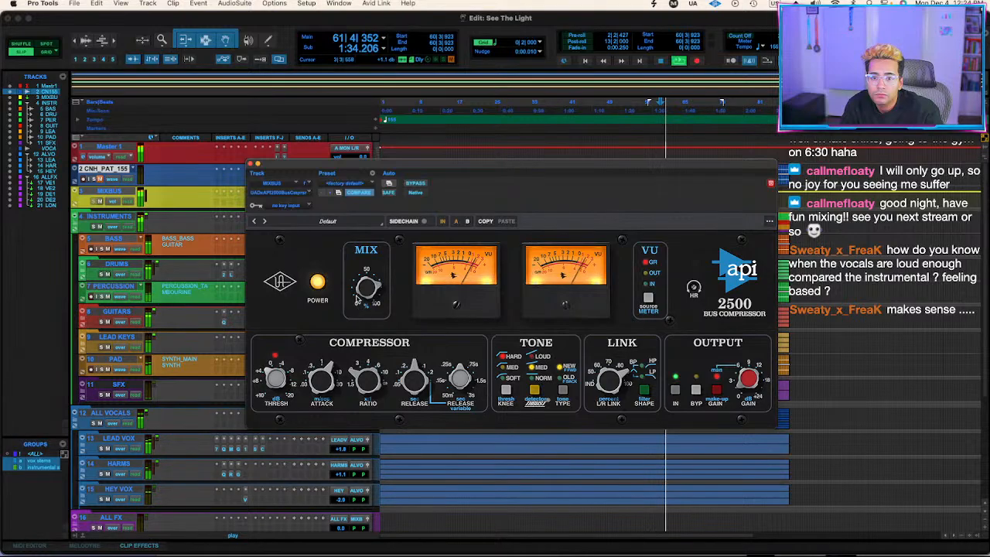
pyautogui.click(250, 164)
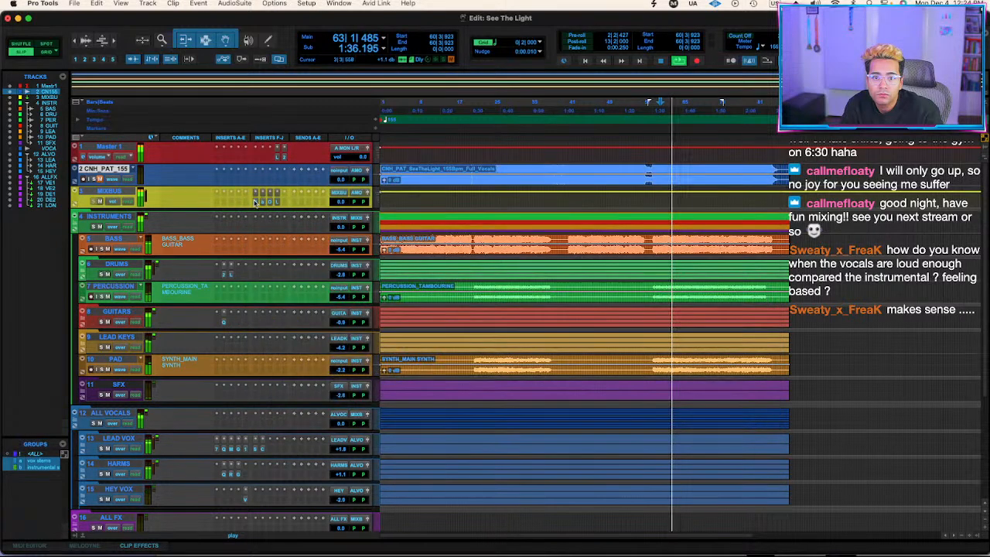
pyautogui.click(263, 199)
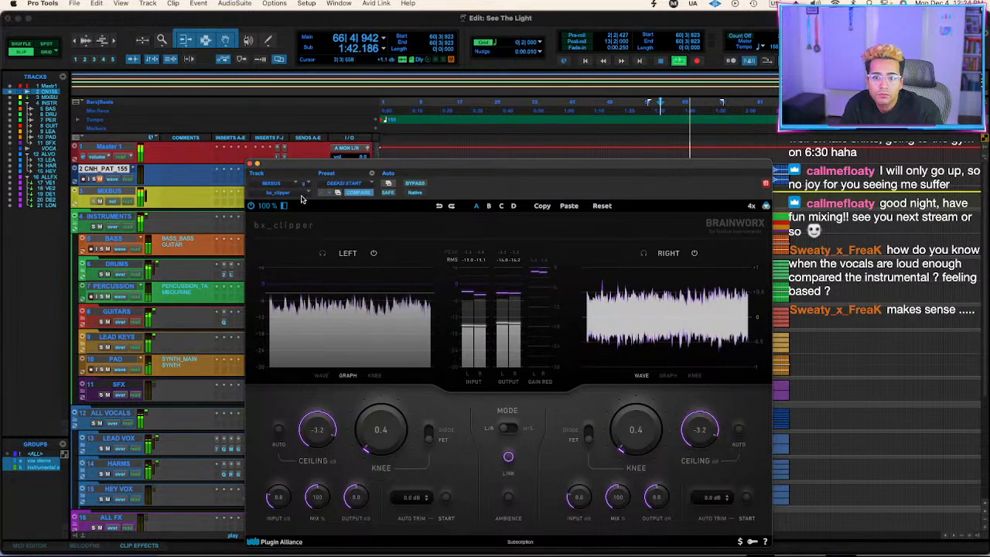
pyautogui.click(250, 164)
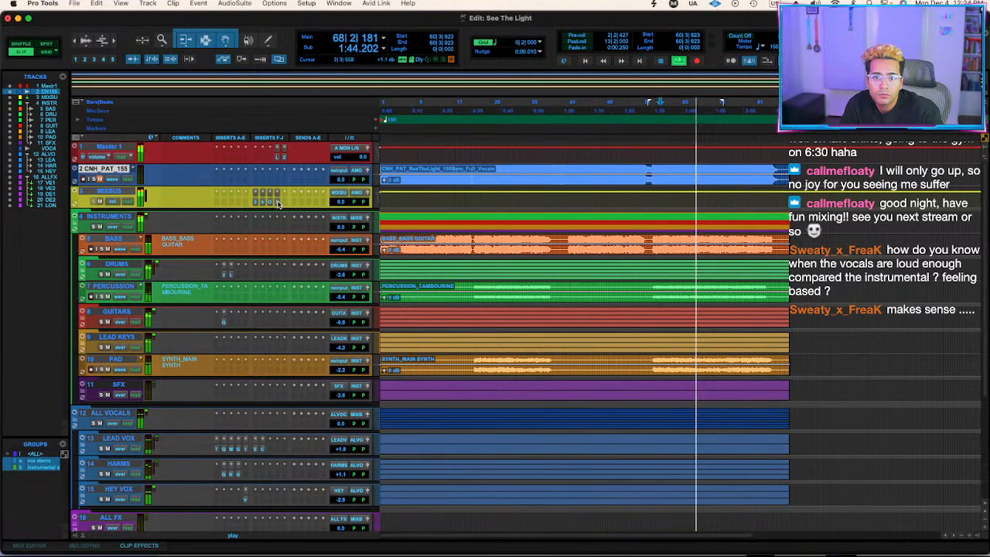
# Set the gain of the FabFilter Pro-L 2 limiter on MIXBUS to +4.3 dB.
pyautogui.click(277, 202)
pyautogui.moveTo(271, 378); pyautogui.dragTo(272, 384)
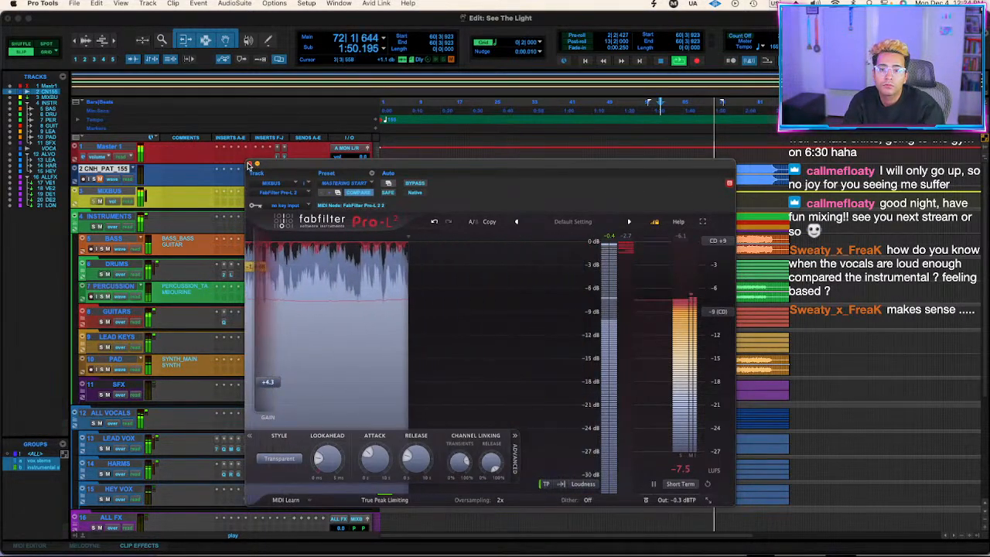
pyautogui.click(256, 165)
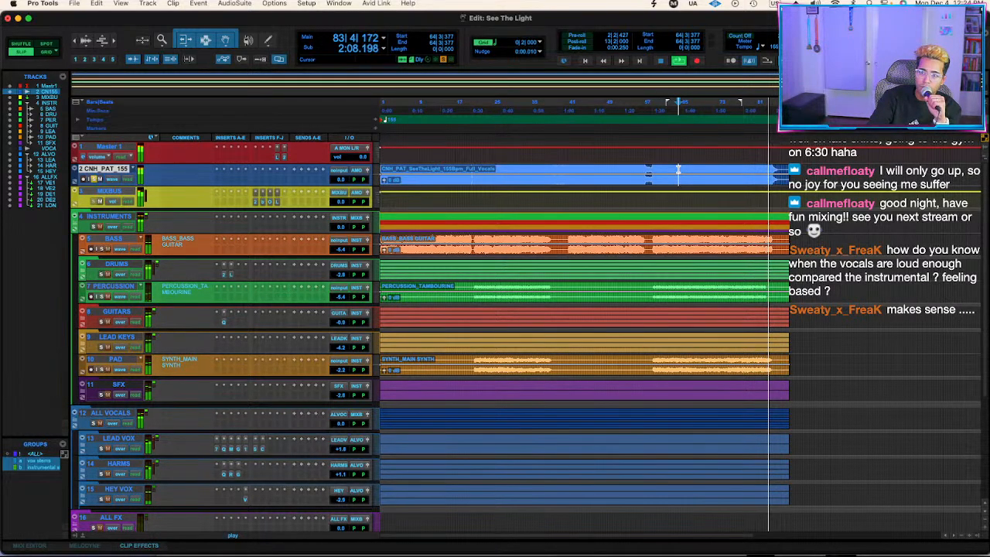
# Audition the song from about bar 64 and from about bar 59 to compare the mix with the reference track.
pyautogui.press('space')
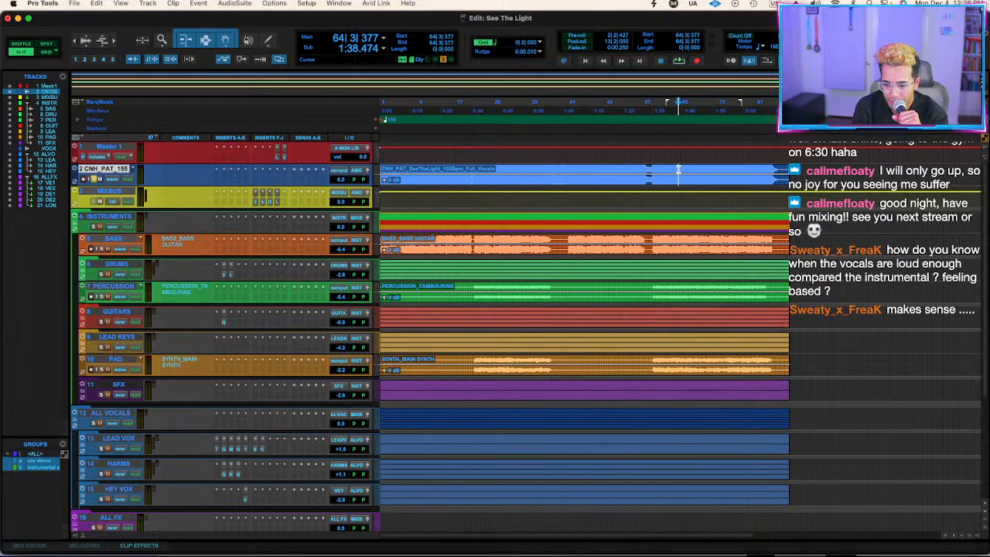
pyautogui.press('space')
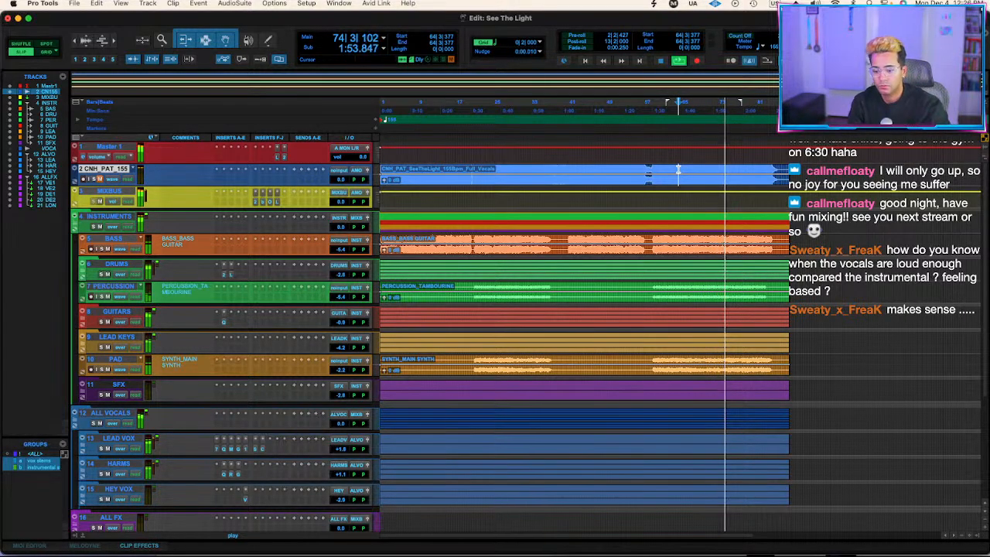
pyautogui.press('space')
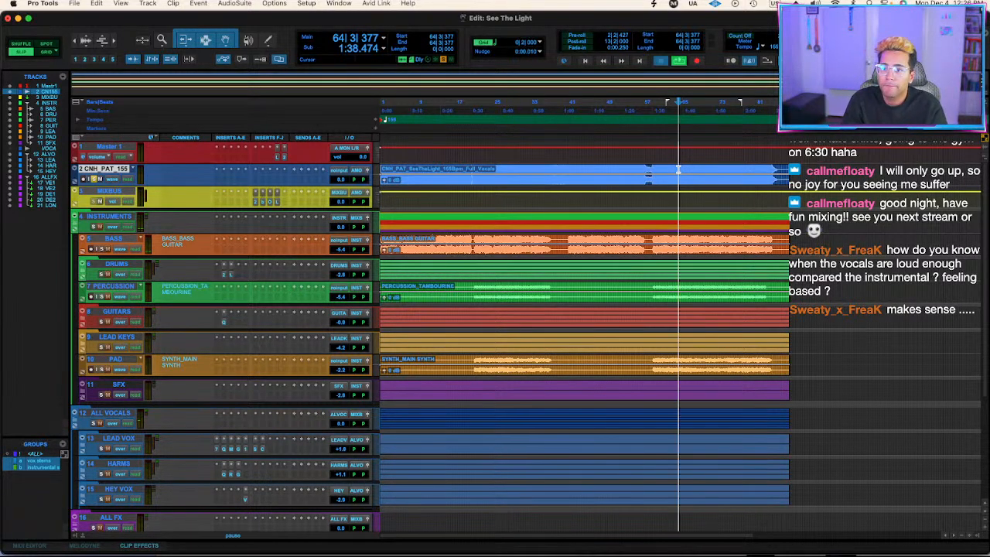
pyautogui.click(654, 172)
pyautogui.press('space')
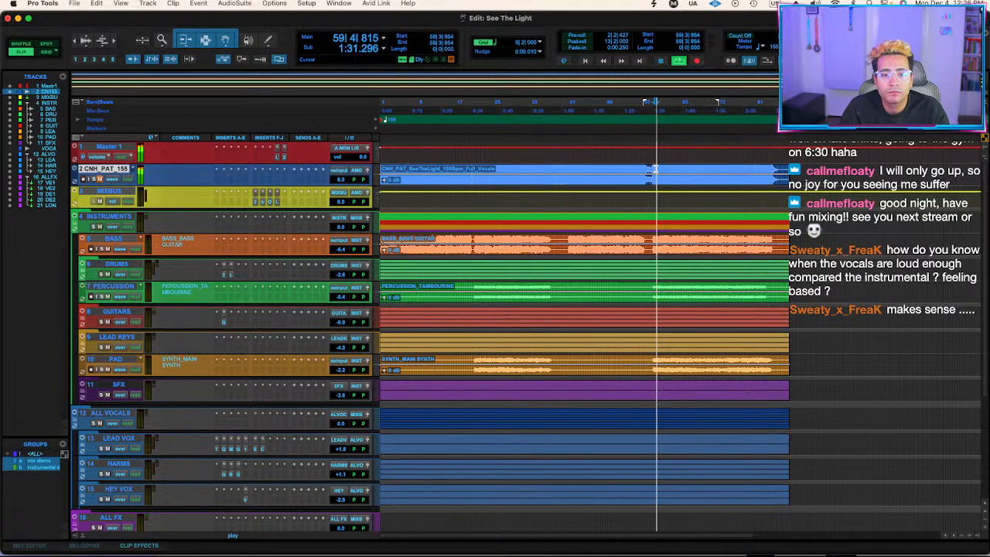
# Add a bell cut of about 1 dB at about 702 Hz in the FabFilter Pro-Q 3 on GUITARS.
pyautogui.click(221, 323)
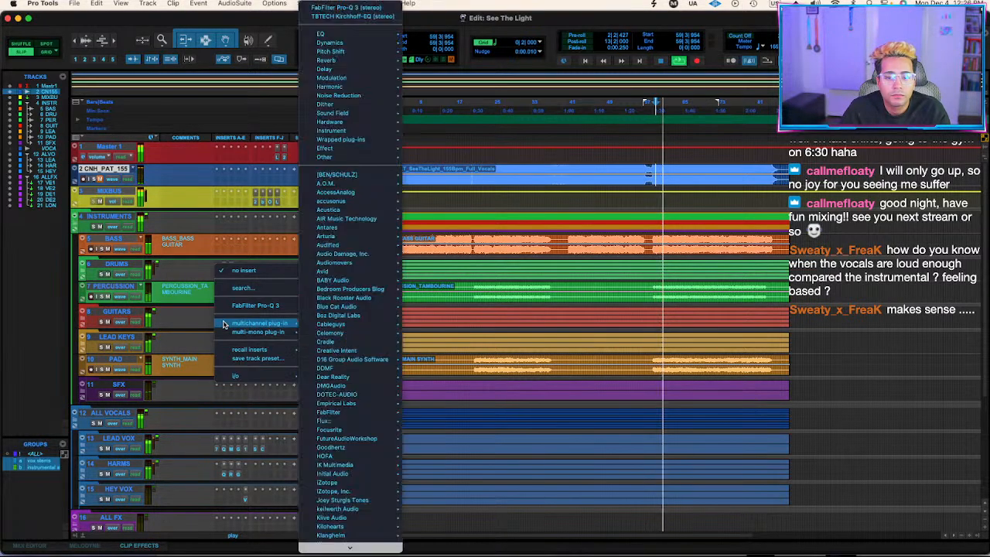
pyautogui.click(216, 324)
pyautogui.click(224, 323)
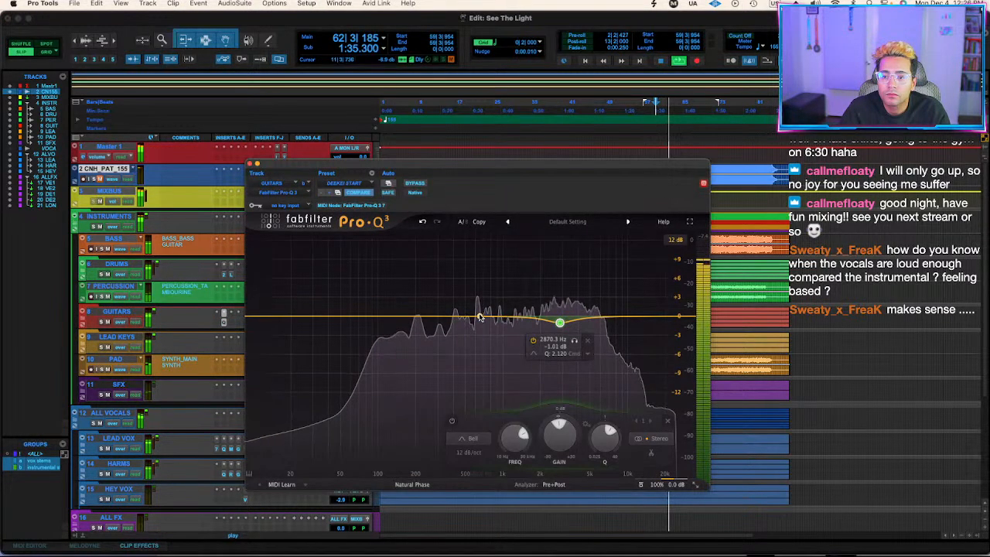
pyautogui.moveTo(587, 323); pyautogui.dragTo(483, 322)
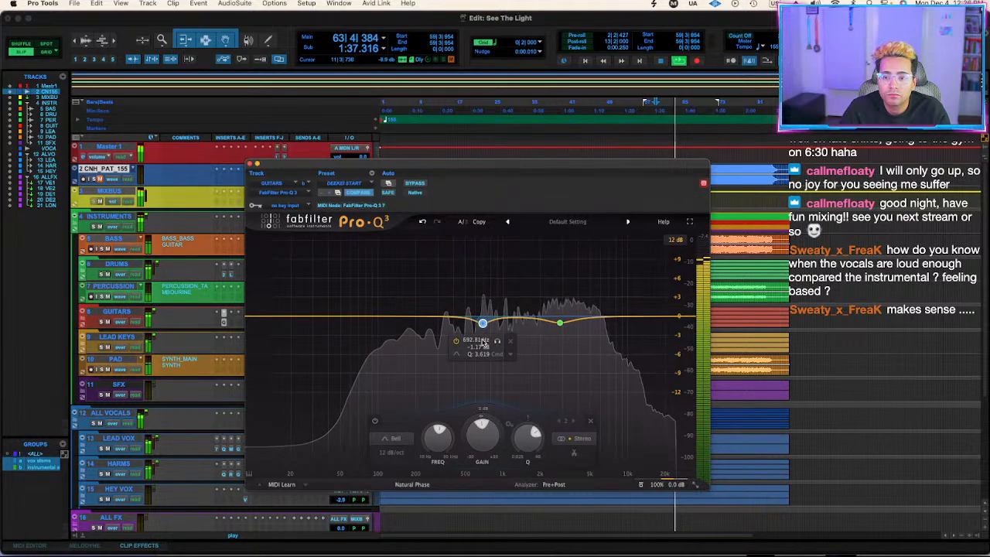
pyautogui.click(249, 164)
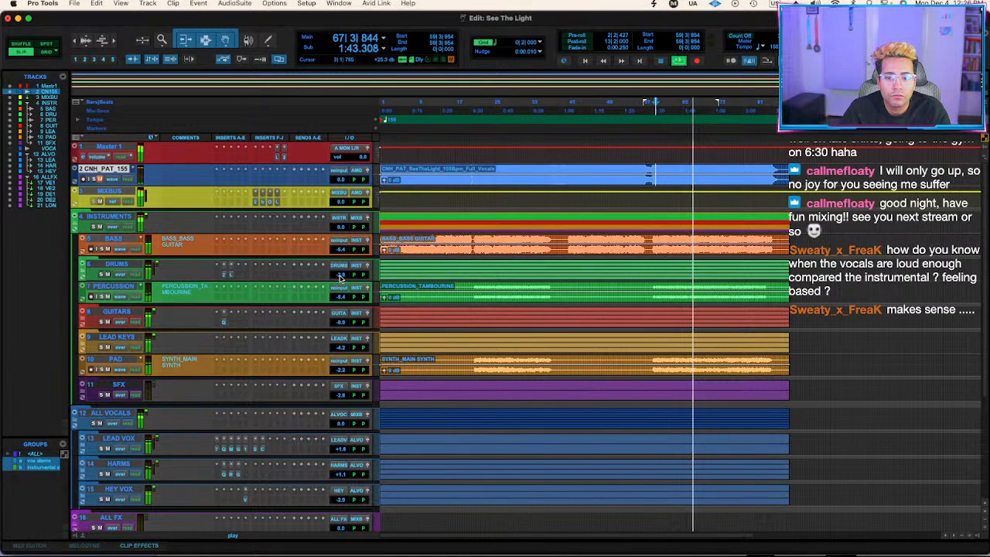
# Set the DRUMS level to -2.6 dB and the GUITARS level to -1.2 dB without changing the other instrument tracks.
pyautogui.moveTo(338, 300); pyautogui.dragTo(341, 276)
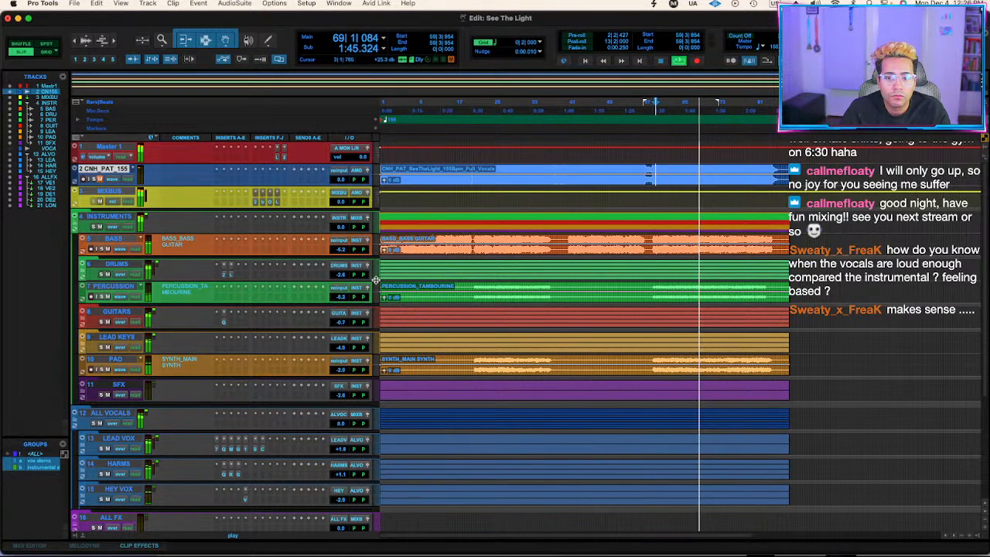
pyautogui.click(340, 276)
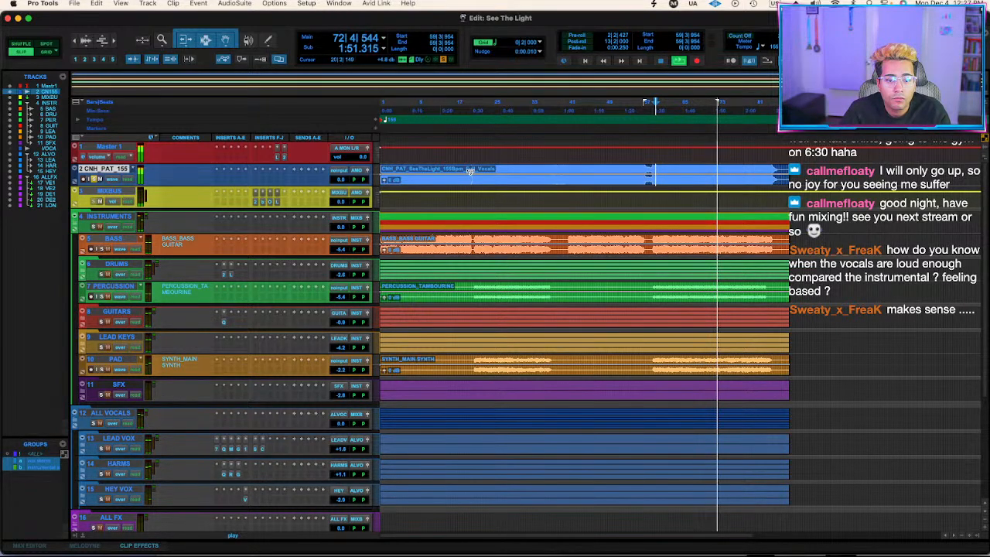
pyautogui.moveTo(342, 323); pyautogui.dragTo(342, 325)
# Replay the section from about bar 59 and lower the LEAD VOX level to +0.6 dB.
pyautogui.press('space')
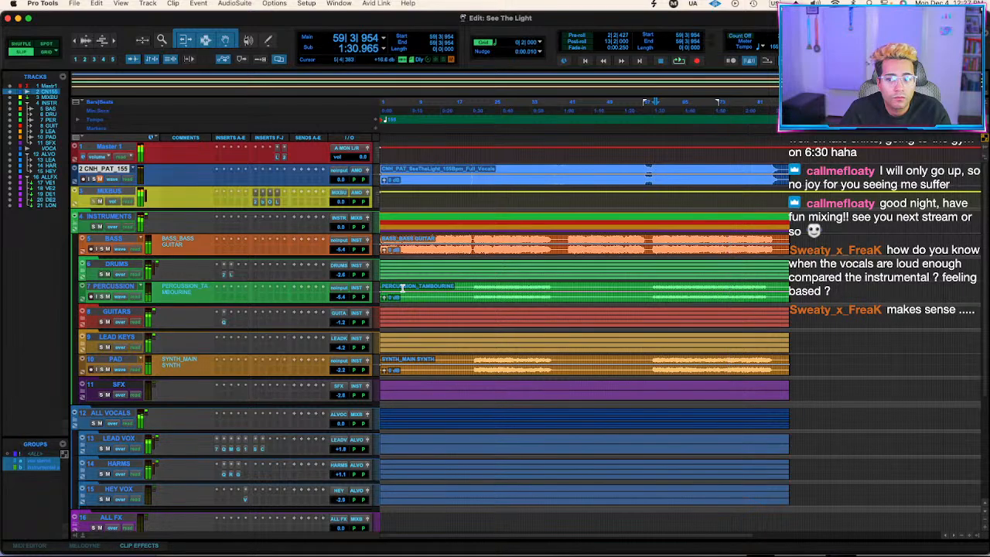
pyautogui.press('space')
pyautogui.hotkey('shift', 's')
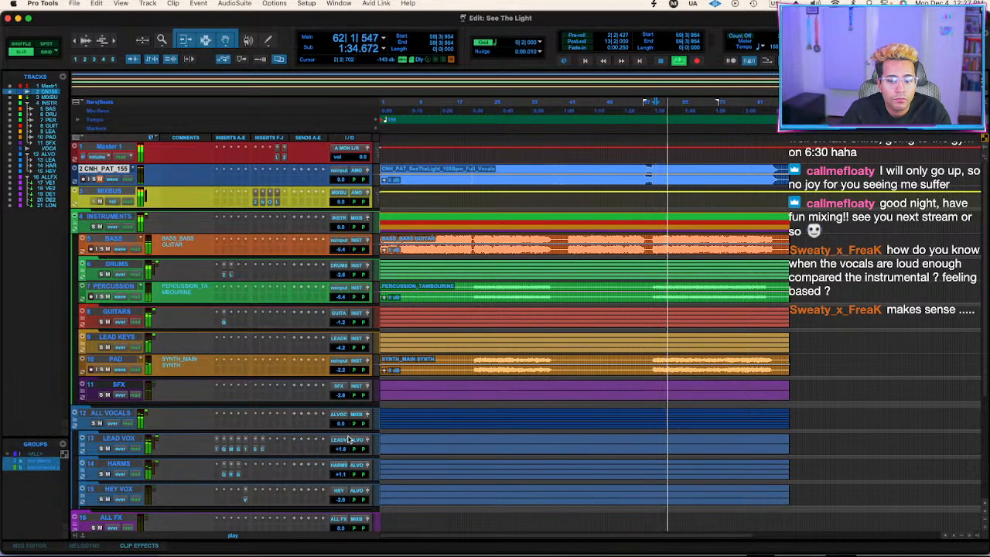
pyautogui.moveTo(343, 449); pyautogui.dragTo(344, 449)
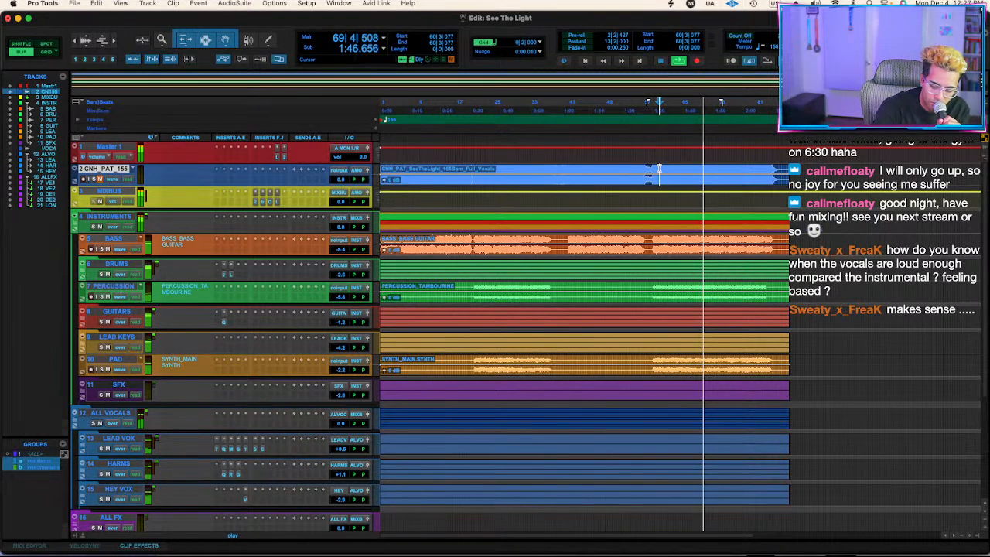
# Audition the SYNTH 3 part from about bar 67 inside the LEAD KEYS folder and raise the folder's level to -1.4 dB.
pyautogui.click(85, 346)
pyautogui.click(81, 343)
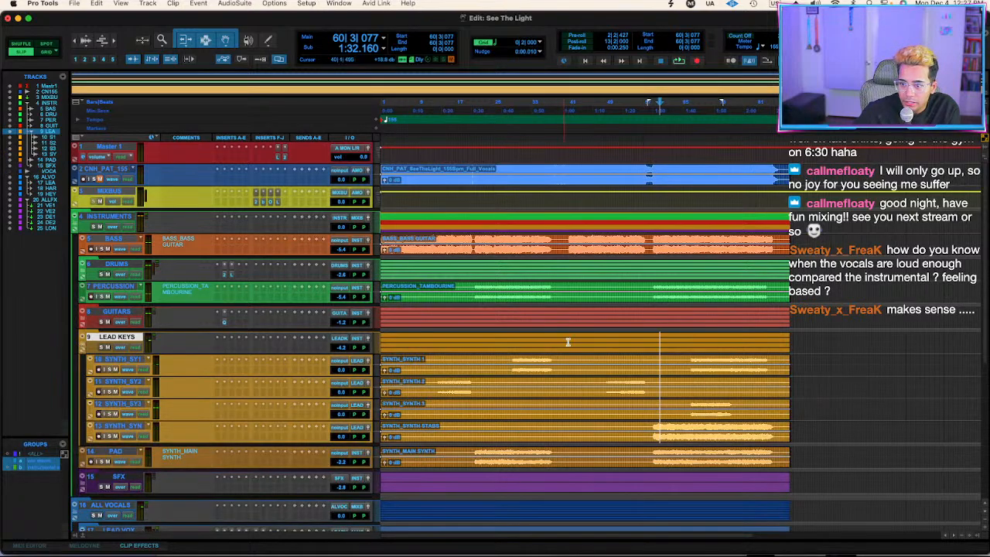
pyautogui.click(692, 404)
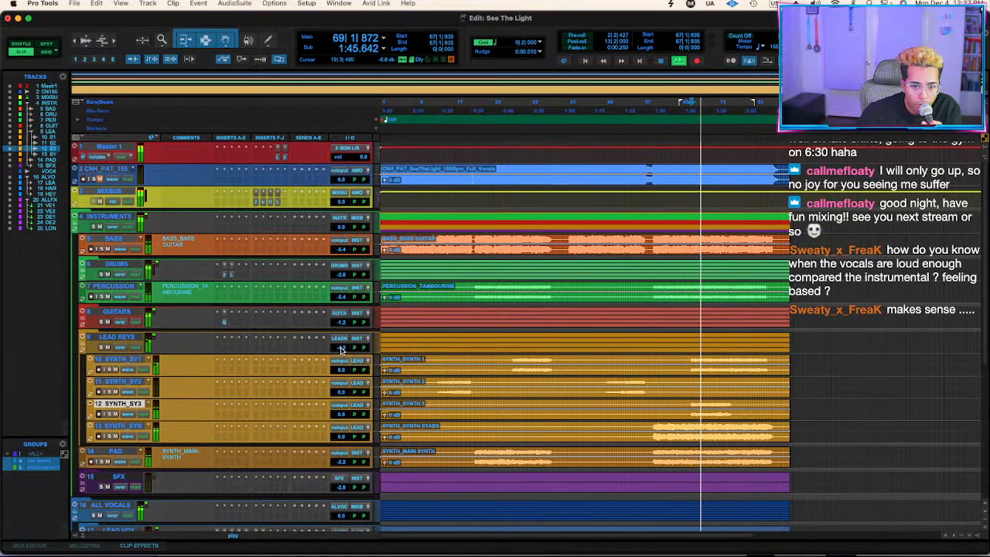
pyautogui.moveTo(342, 348); pyautogui.dragTo(338, 349)
pyautogui.click(84, 341)
# Play the song from about bar 68 and from about bar 61 to check the new balance against the reference track.
pyautogui.click(697, 170)
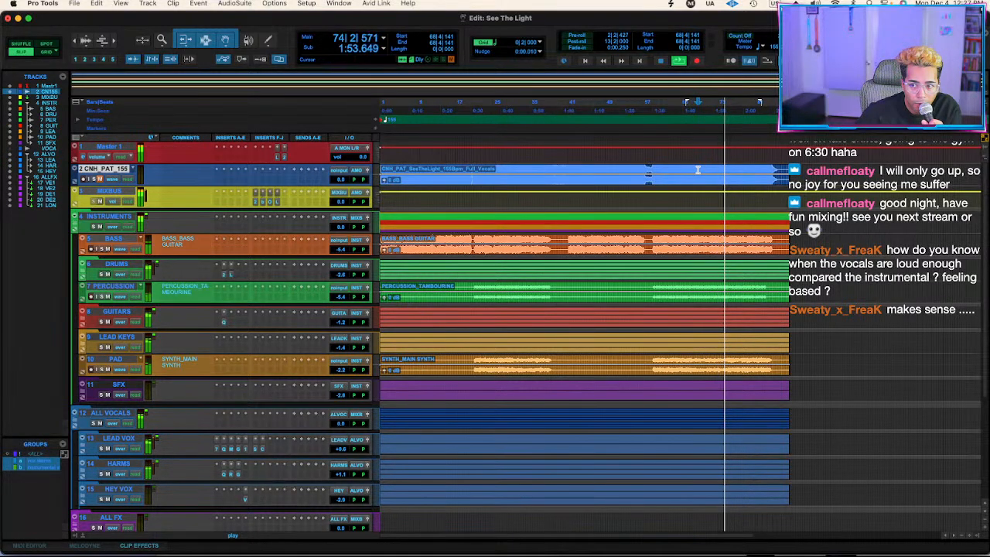
pyautogui.scroll(-5, 697, 169)
pyautogui.scroll(5, 666, 169)
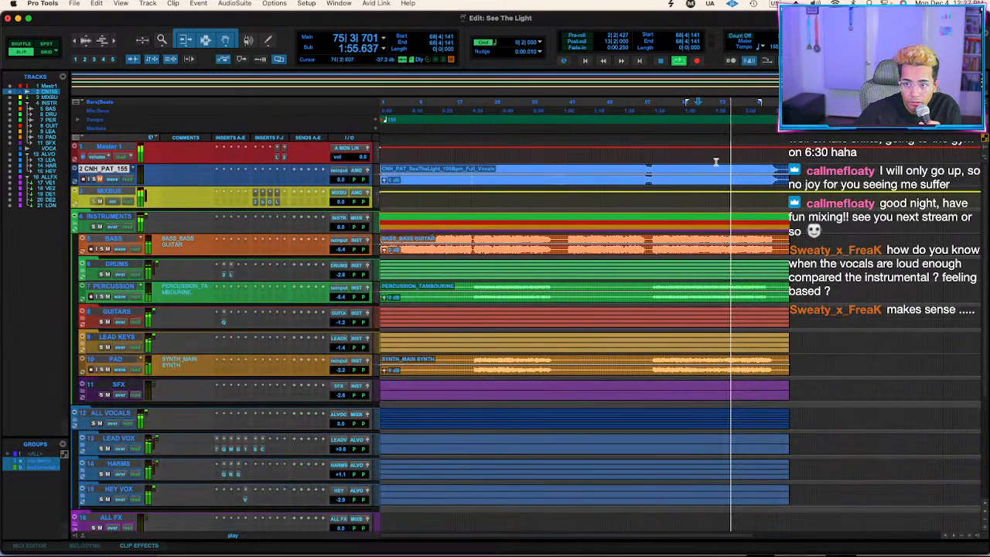
pyautogui.press('space')
pyautogui.press('space')
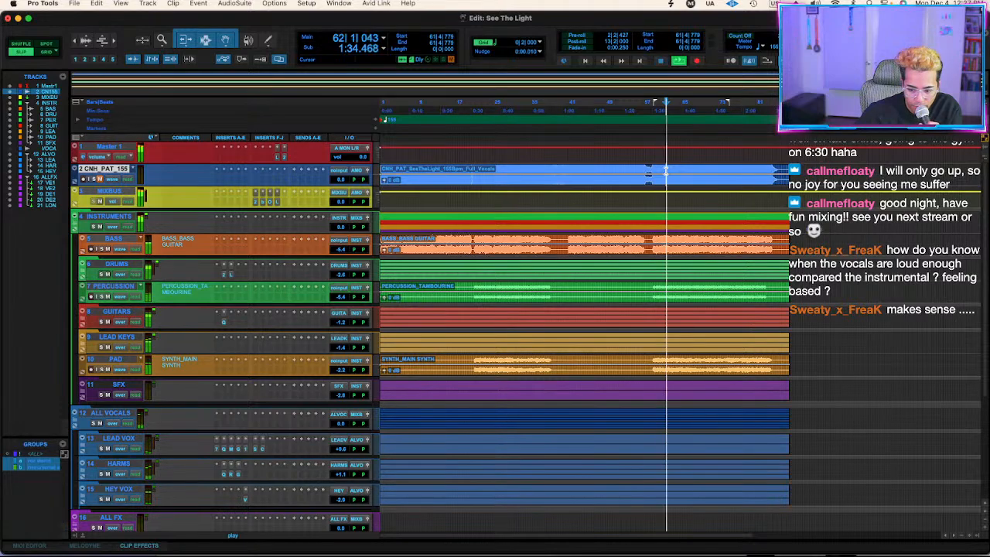
pyautogui.press('space')
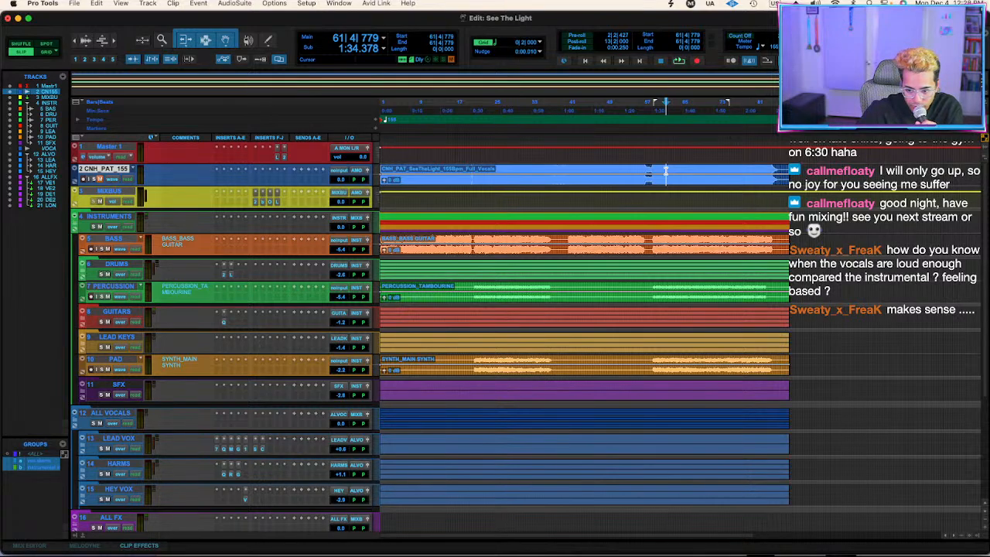
pyautogui.press('space')
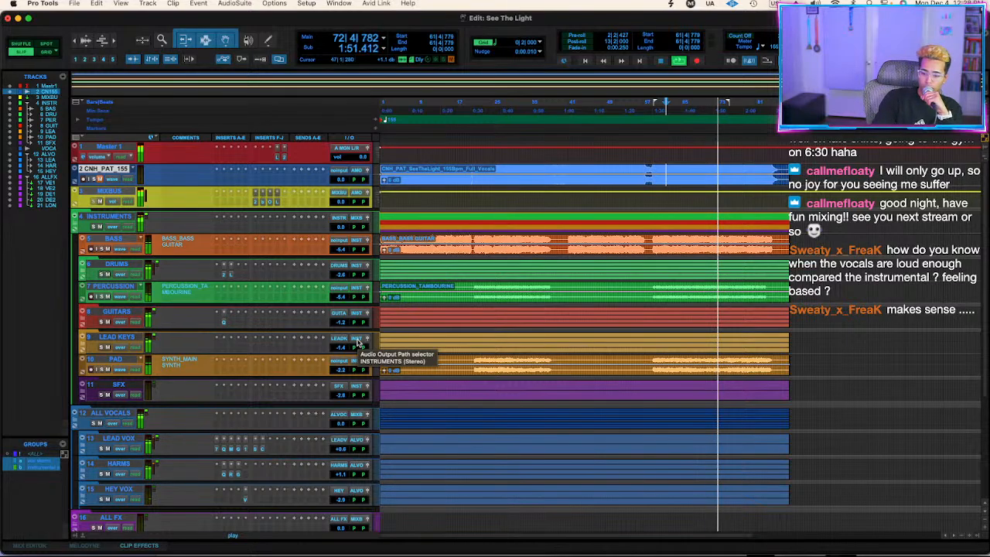
pyautogui.press('space')
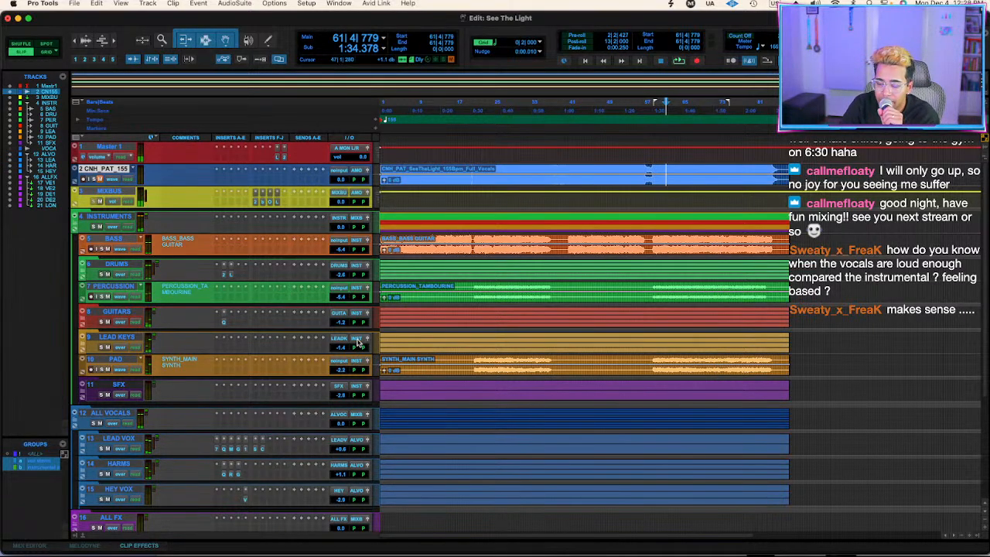
# Audition the song's ending and draw a fade-out in the MIXBUS volume automation just before bar 87.
pyautogui.click(773, 167)
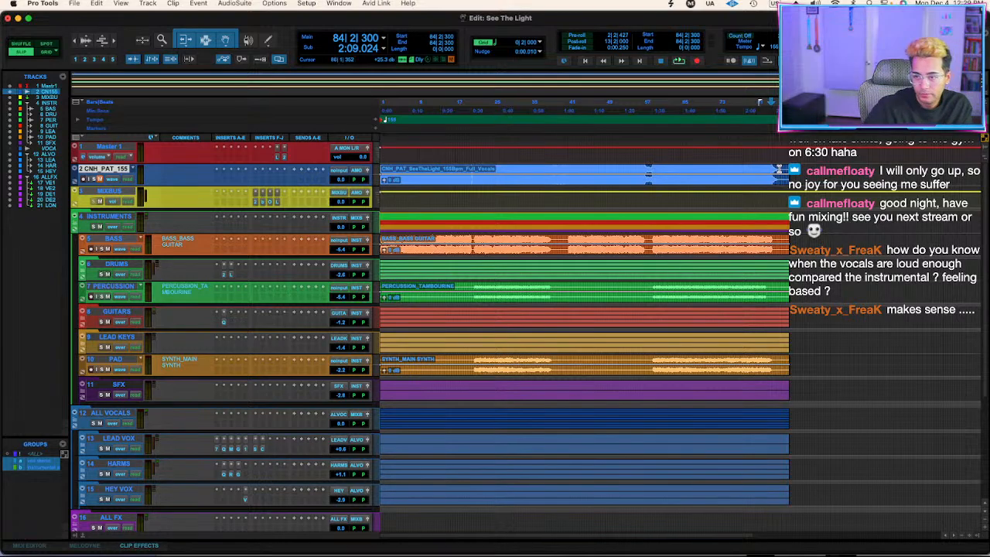
pyautogui.press('space')
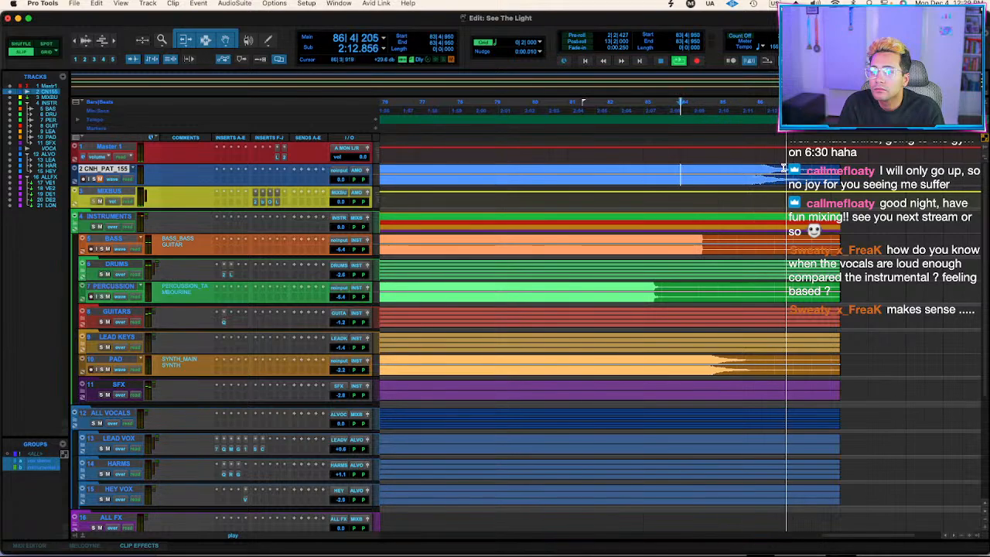
pyautogui.press('space')
pyautogui.keyDown('super'); pyautogui.click(777, 192); pyautogui.keyUp('super')
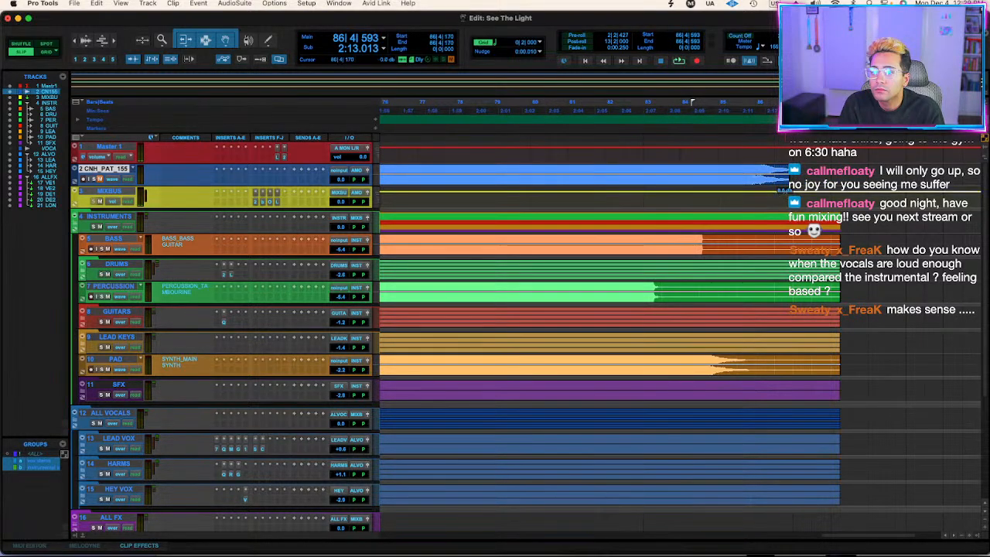
pyautogui.moveTo(790, 192); pyautogui.dragTo(790, 205)
# Play the ending from about bar 84 to check the fade-out, and select the full vocals clip on the CNH_PAT_155 track.
pyautogui.click(712, 171)
pyautogui.press('space')
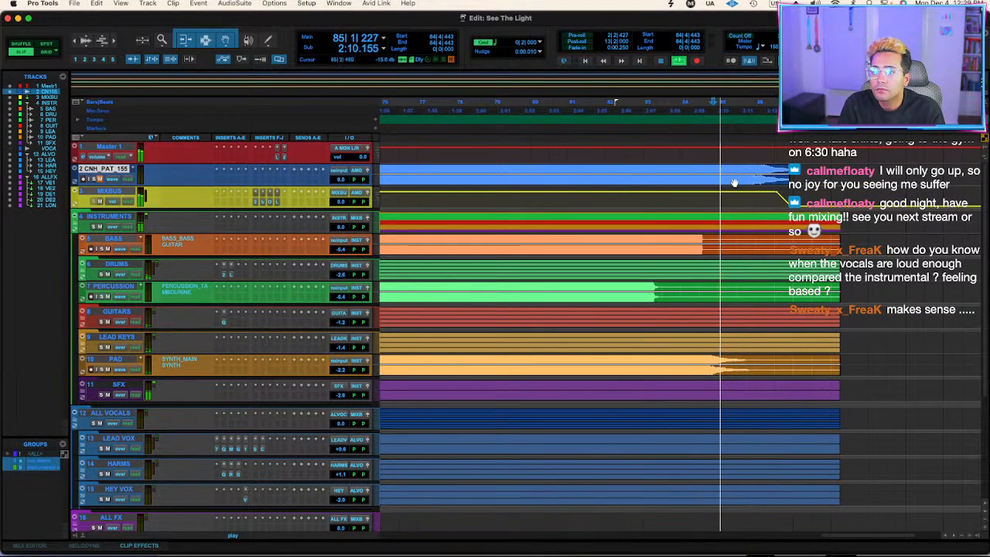
pyautogui.click(746, 186)
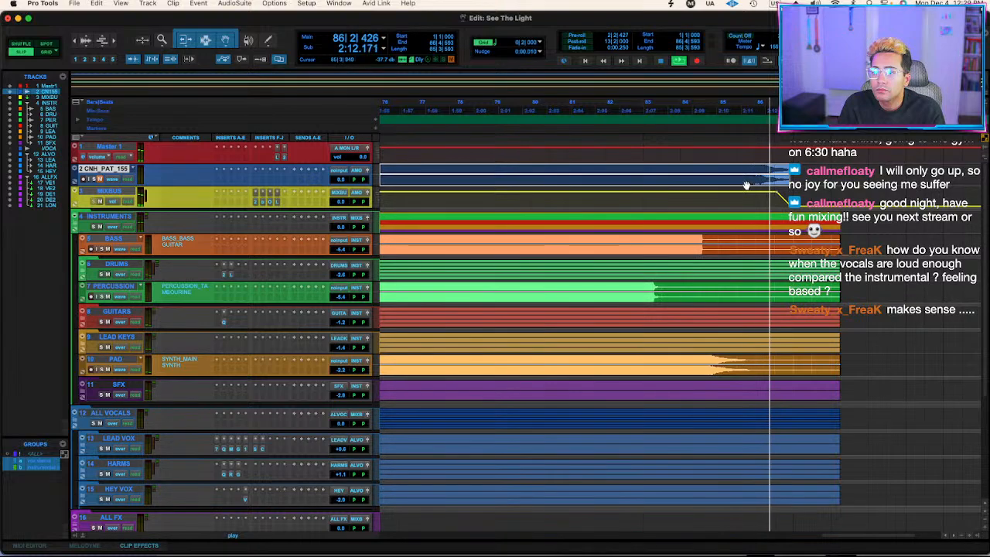
pyautogui.hscroll(-10, 746, 186)
pyautogui.press('space')
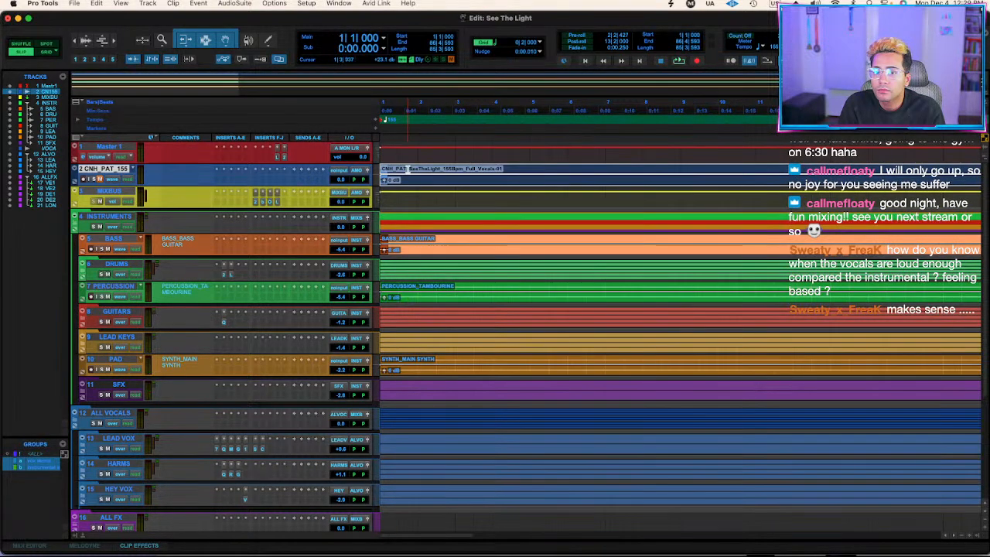
# Trim the start of the full vocals clip on the CNH_PAT_155 track to 1|1|635, select the clip and audition its beginning.
pyautogui.press('space')
pyautogui.press('t')
pyautogui.press('space')
pyautogui.click(393, 169)
pyautogui.press('a')
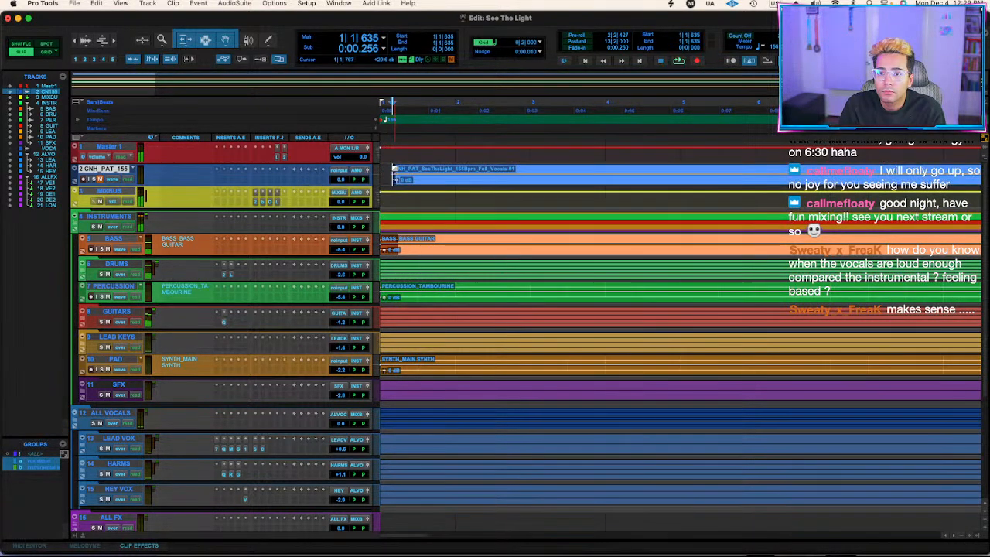
pyautogui.click(408, 183)
pyautogui.press('space')
pyautogui.press('r')
pyautogui.press('r')
pyautogui.press('r')
pyautogui.press('r')
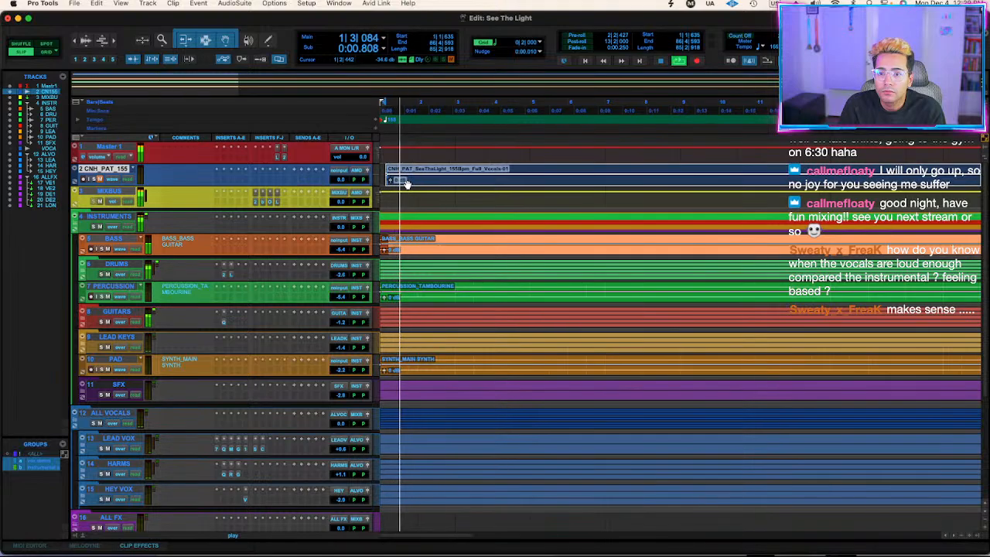
pyautogui.press('space')
# Bounce the selected range offline as See The Light_DEEKEI MIX using the saved bounce preset, with an added MP3 at 192 kbit/s.
pyautogui.press('alt+super+b')
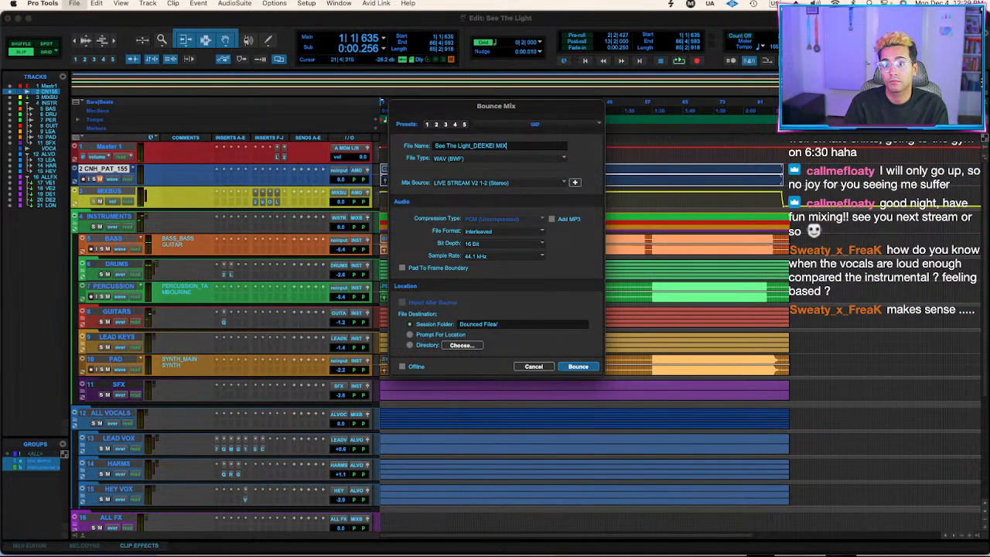
pyautogui.click(527, 128)
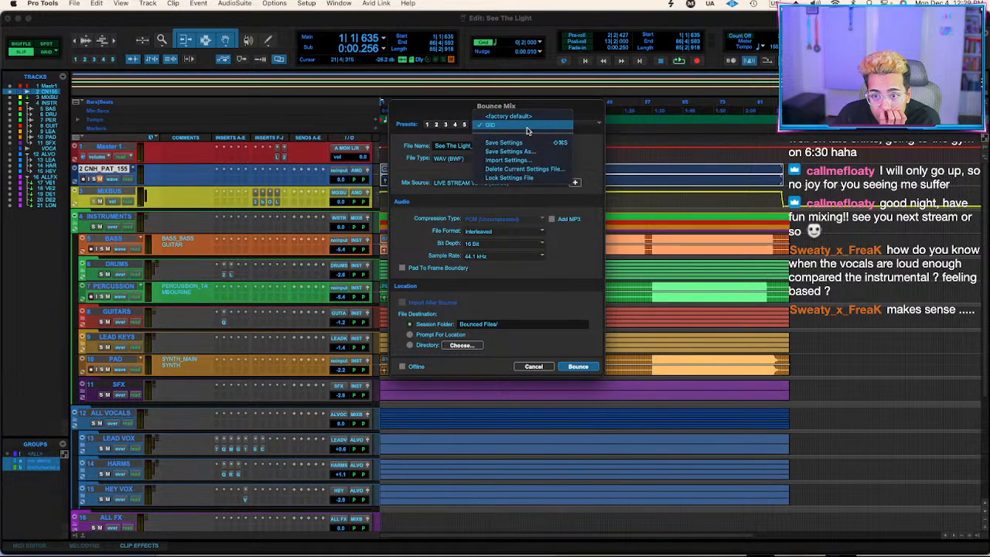
pyautogui.click(541, 129)
pyautogui.click(579, 367)
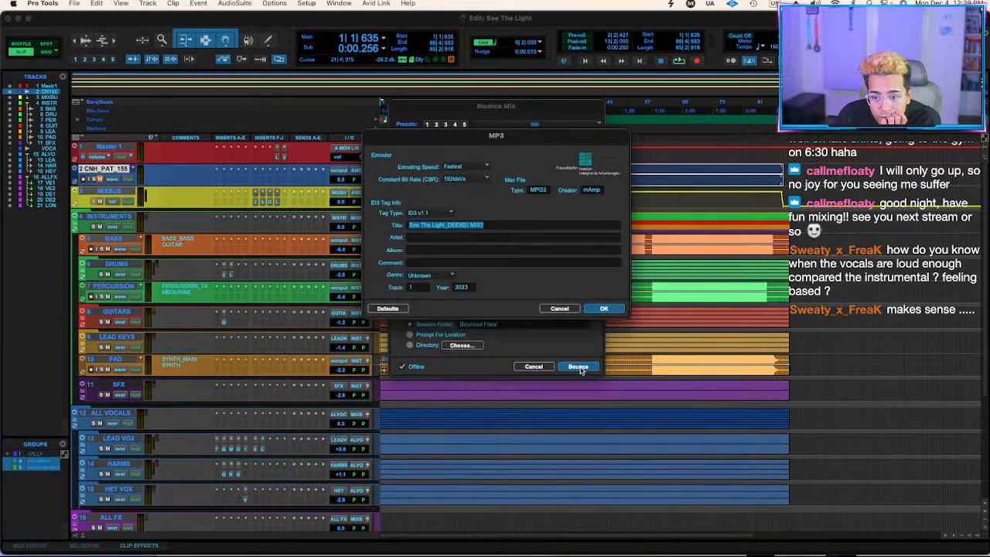
pyautogui.click(606, 310)
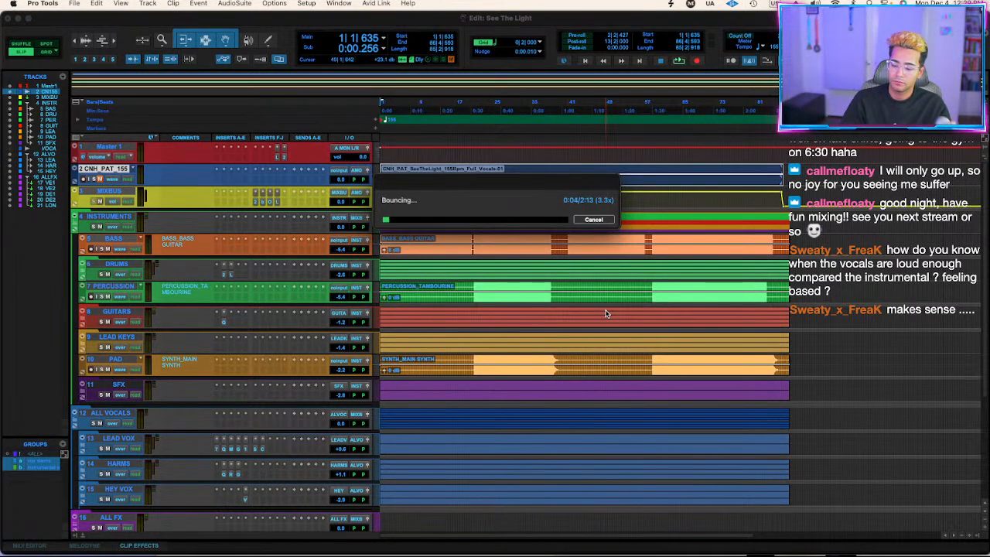